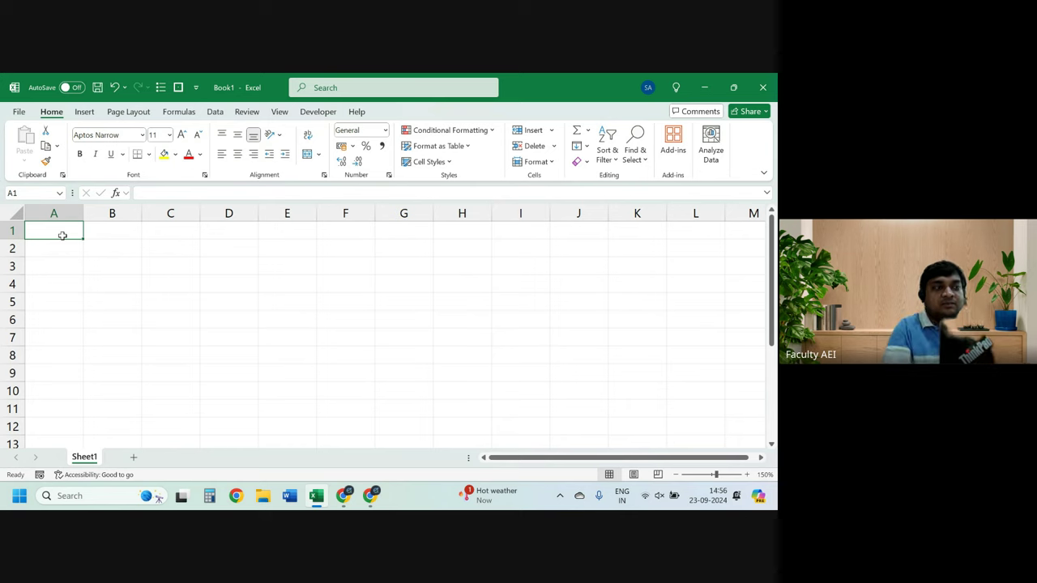
Step: Choose Full-screen mode from the Ribbon Display Options so the ribbon and status bar are hidden
{"action": "left_click", "coordinate": [762, 173]}
{"action": "left_click", "coordinate": [764, 175]}
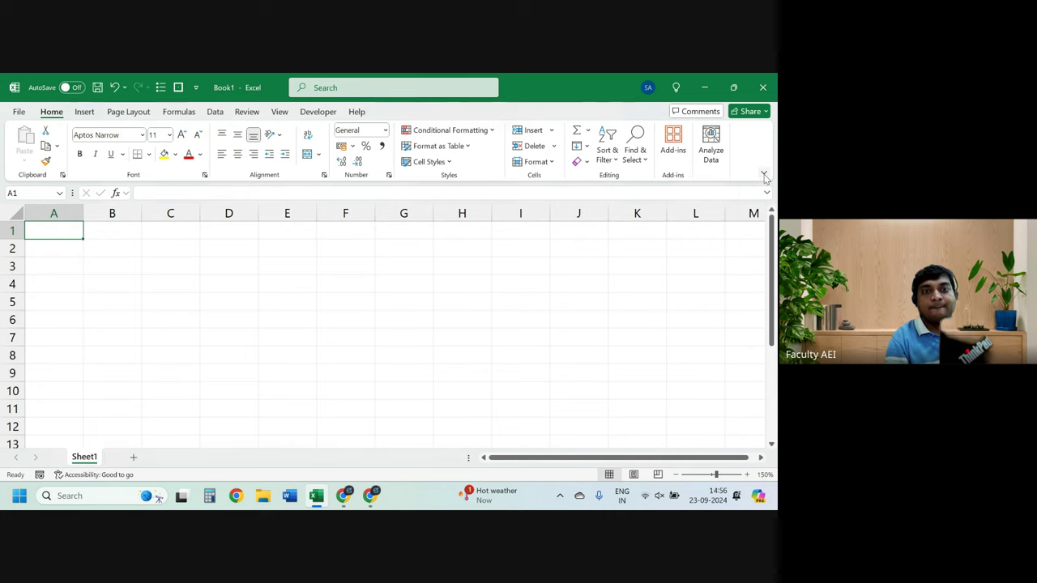
{"action": "left_click", "coordinate": [763, 174]}
{"action": "left_click", "coordinate": [764, 177]}
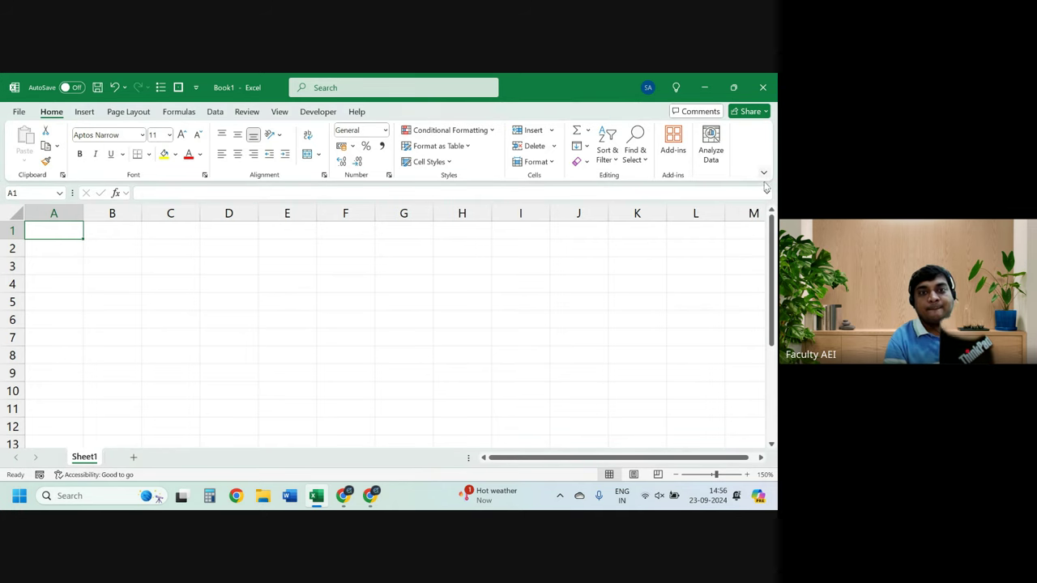
{"action": "left_click", "coordinate": [767, 194]}
{"action": "left_click", "coordinate": [766, 194]}
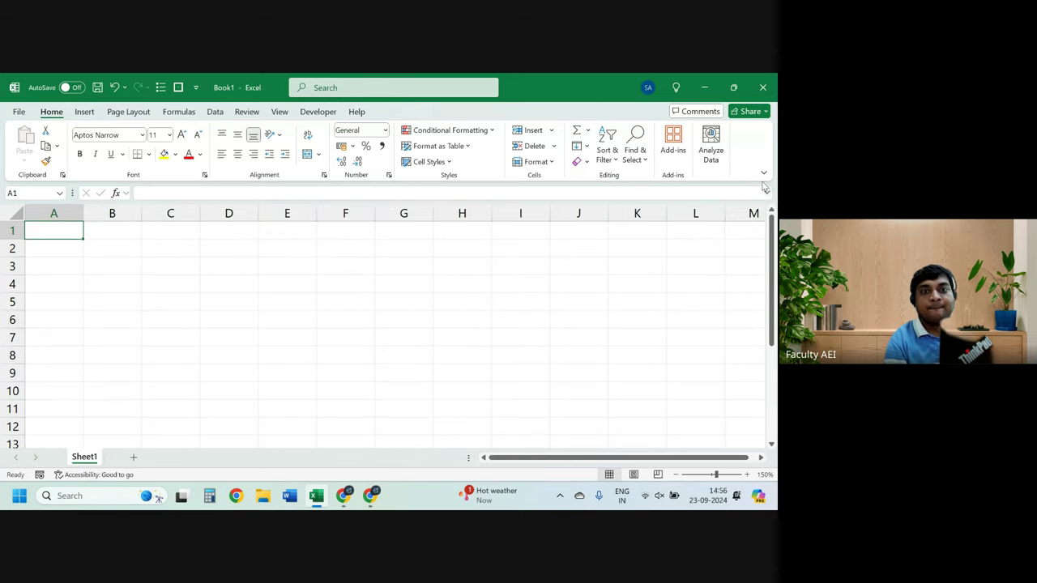
{"action": "left_click", "coordinate": [763, 175]}
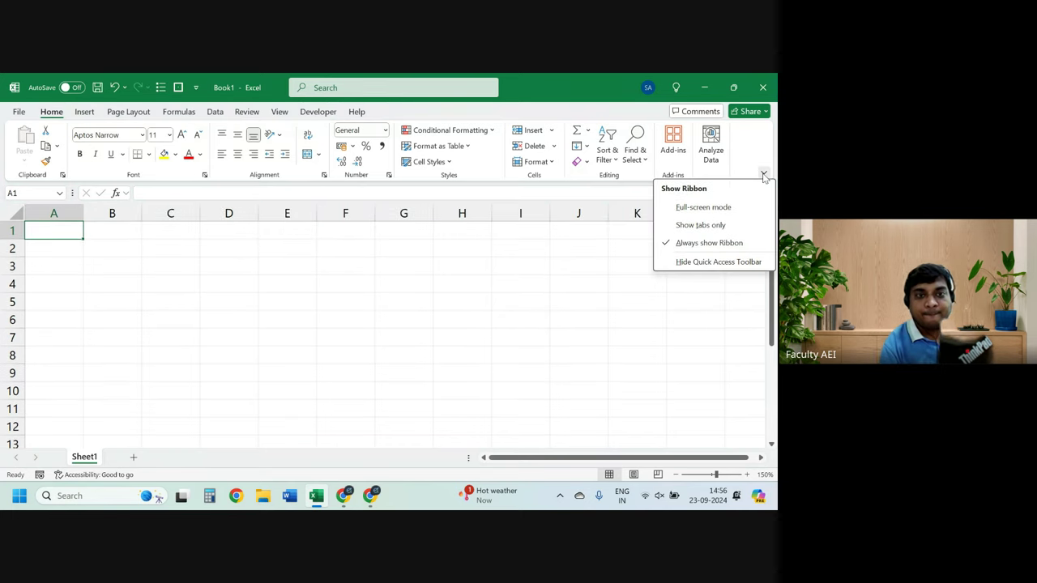
{"action": "left_click", "coordinate": [728, 209]}
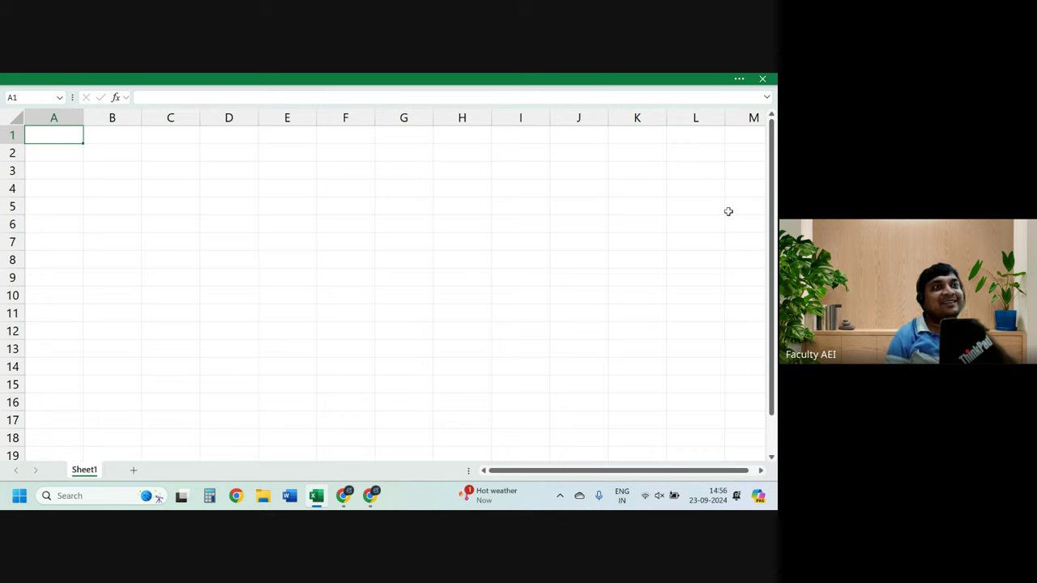
Step: Enter the date Sep2014 in cell A1
{"action": "key", "text": "Down"}
{"action": "key", "text": "Down"}
{"action": "key", "text": "Down"}
{"action": "key", "text": "Up"}
{"action": "key", "text": "Up"}
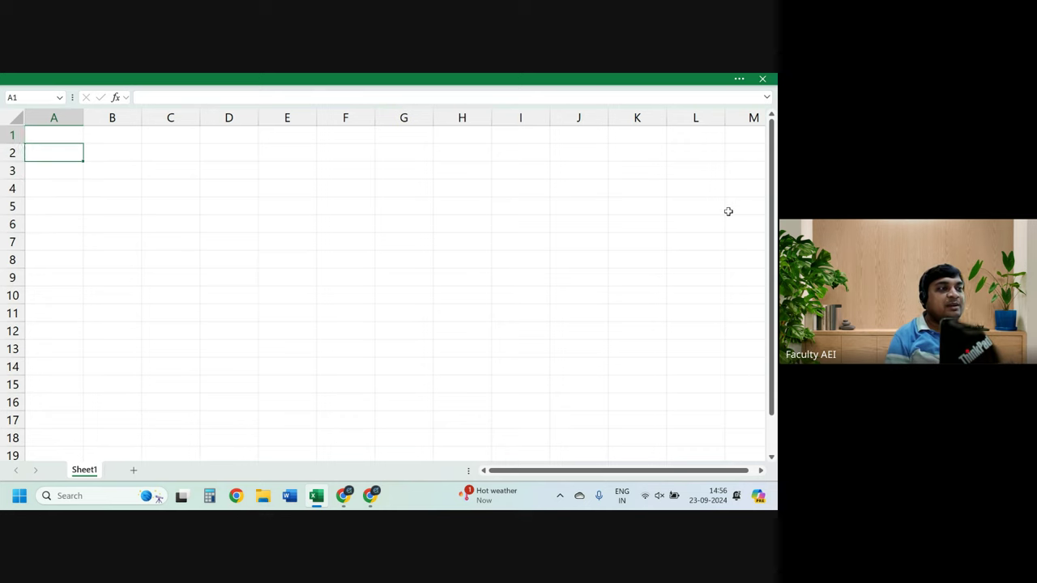
{"action": "key", "text": "Up"}
{"action": "type", "text": "Sep"}
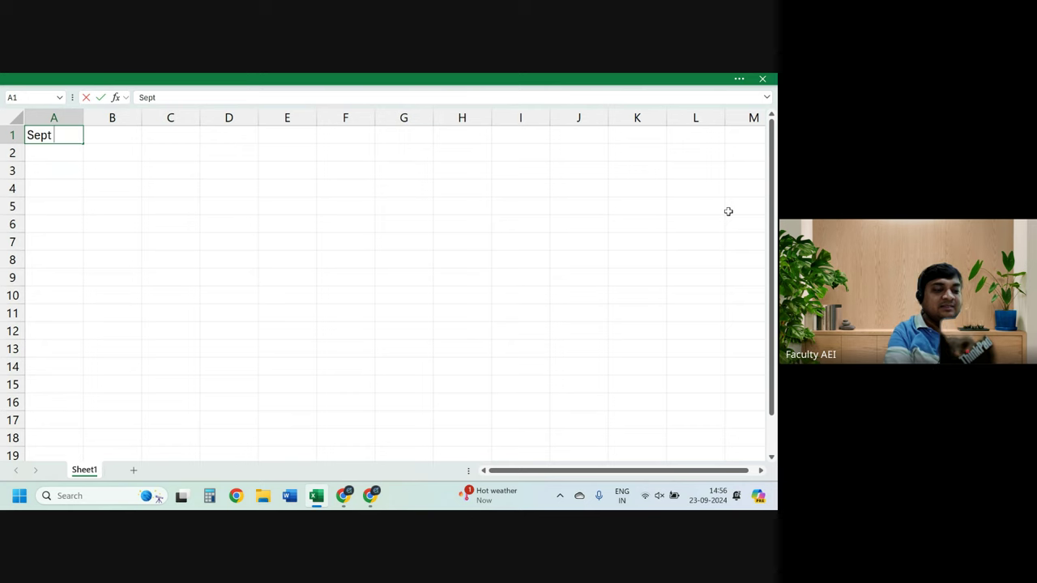
{"action": "type", "text": "2014"}
{"action": "key", "text": "Return"}
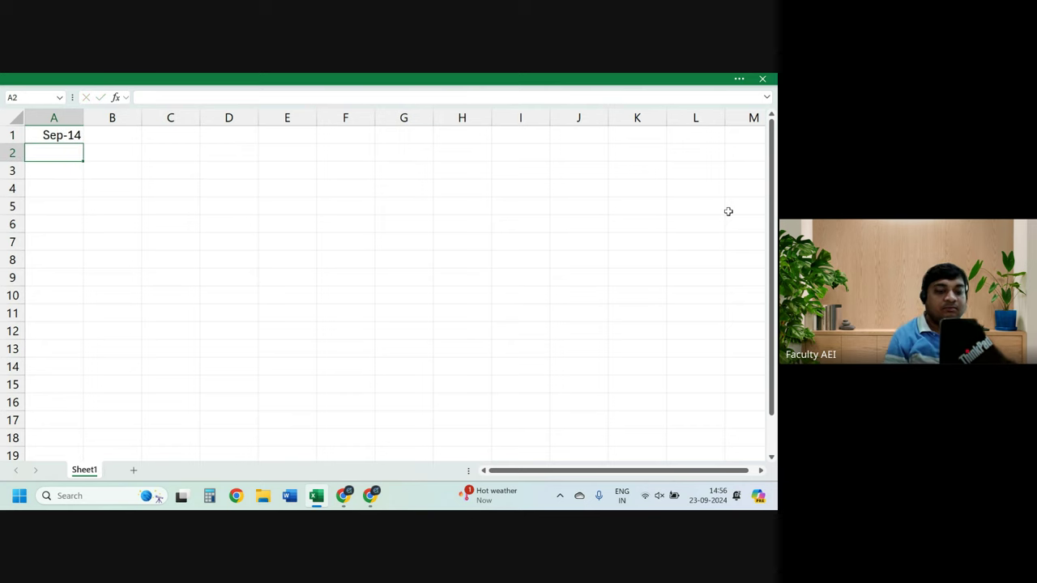
Step: Undo the accidental overwrite to restore Sep-14 in A1, then make it bold and underlined
{"action": "key", "text": "Up"}
{"action": "key", "text": "Delete"}
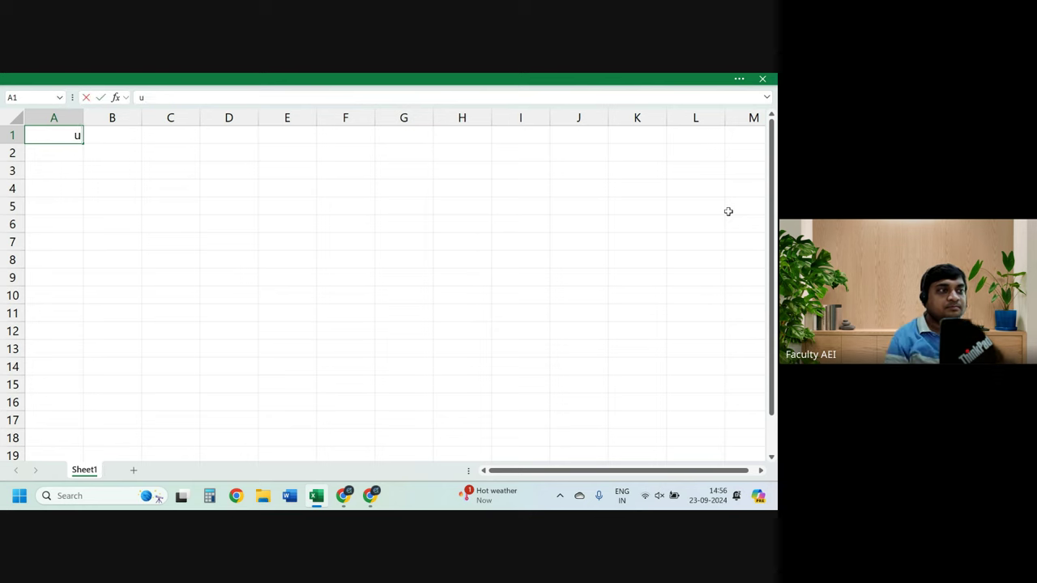
{"action": "type", "text": "u"}
{"action": "key", "text": "Return"}
{"action": "key", "text": "Up"}
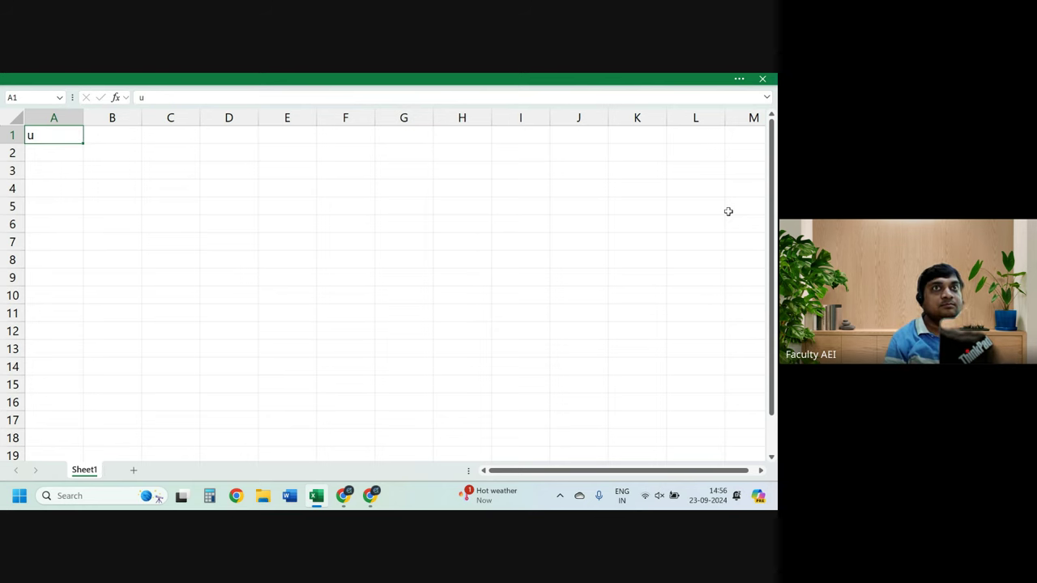
{"action": "key", "text": "ctrl+z"}
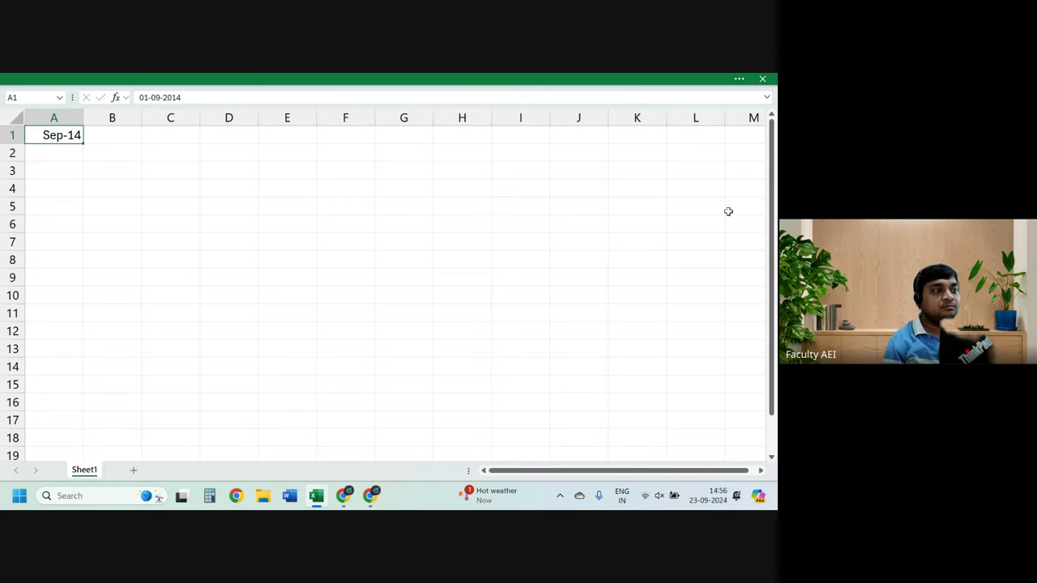
{"action": "key", "text": "ctrl+b"}
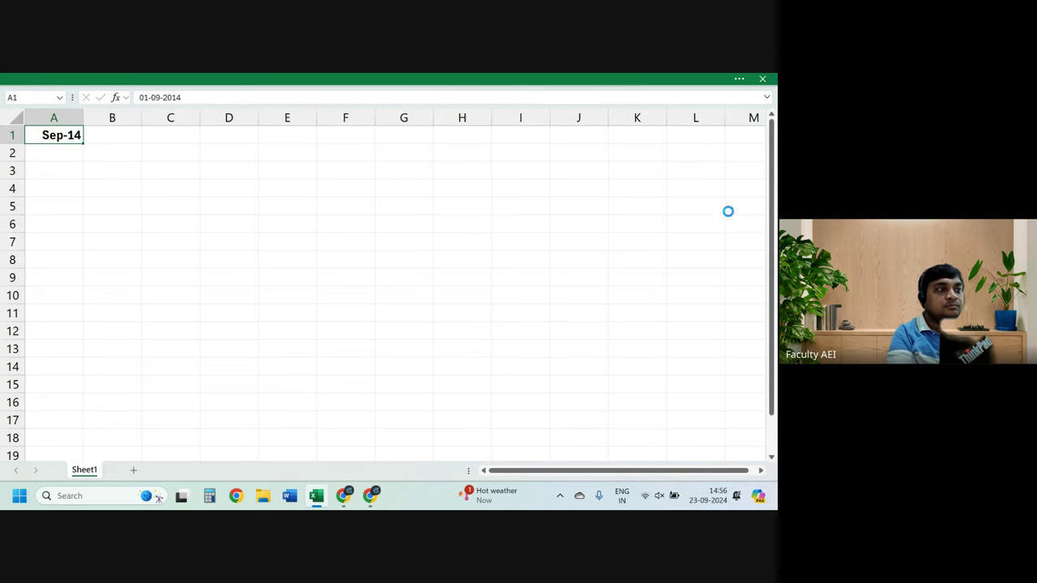
{"action": "key", "text": "ctrl+u"}
{"action": "key", "text": "Down"}
{"action": "key", "text": "Down"}
{"action": "key", "text": "Down"}
{"action": "key", "text": "Down"}
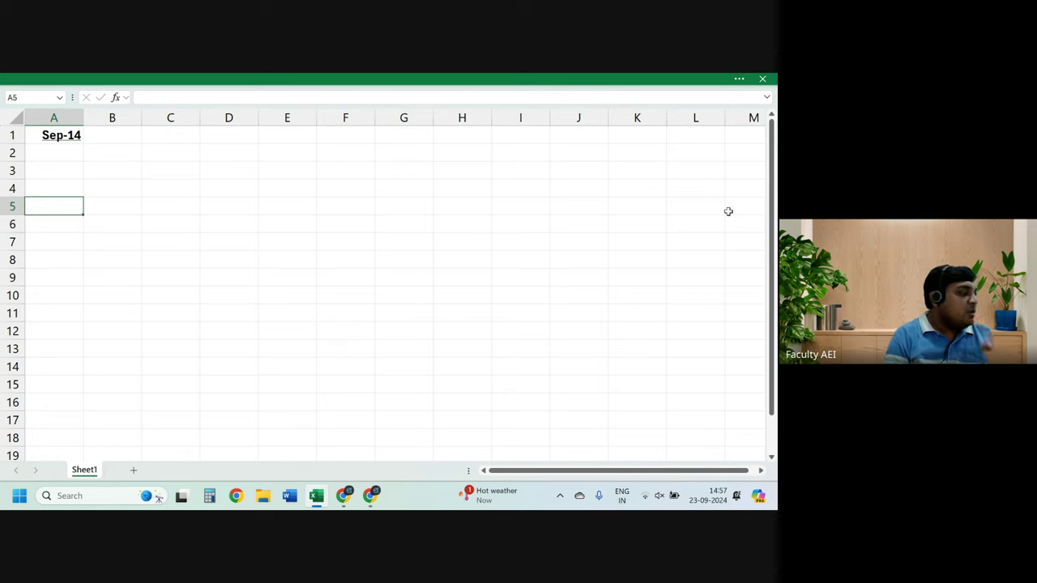
Step: Enter 'Statement of Comprehensive Income for the year ended 31st August 2014' in cell A3
{"action": "key", "text": "Up"}
{"action": "key", "text": "Up"}
{"action": "type", "text": "Sta"}
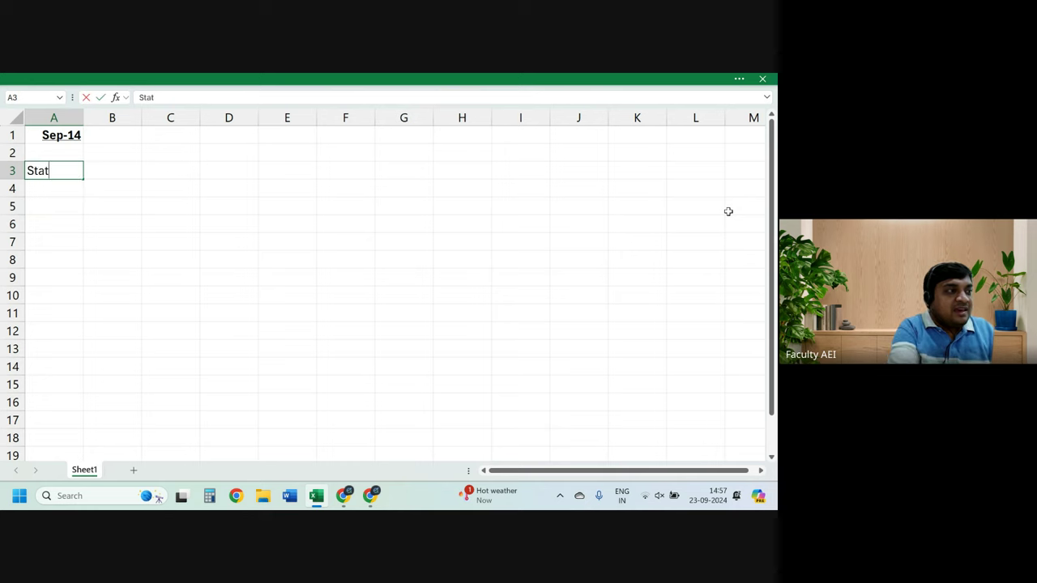
{"action": "type", "text": "tement of"}
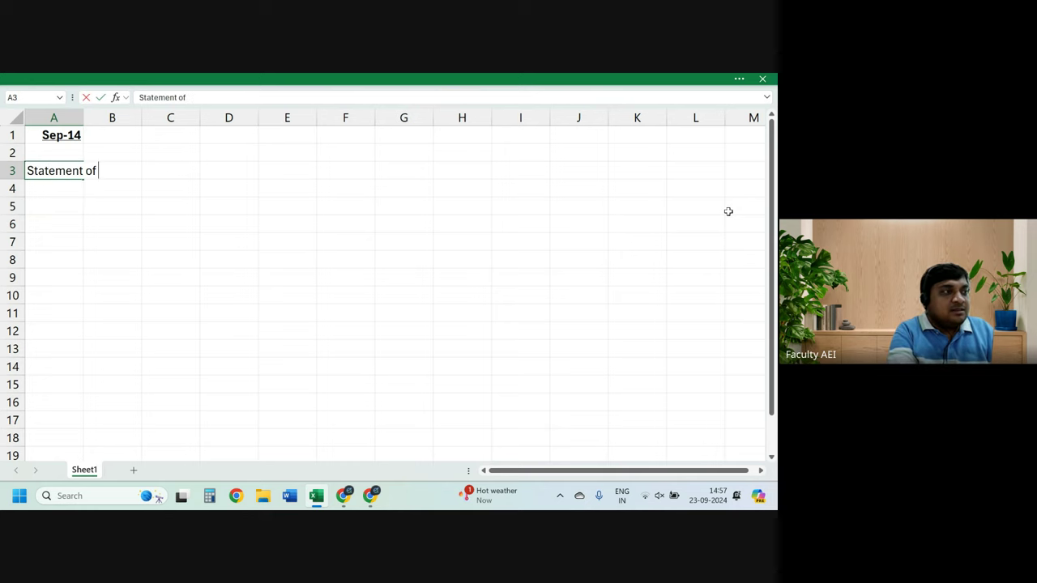
{"action": "type", "text": " Cpmpre"}
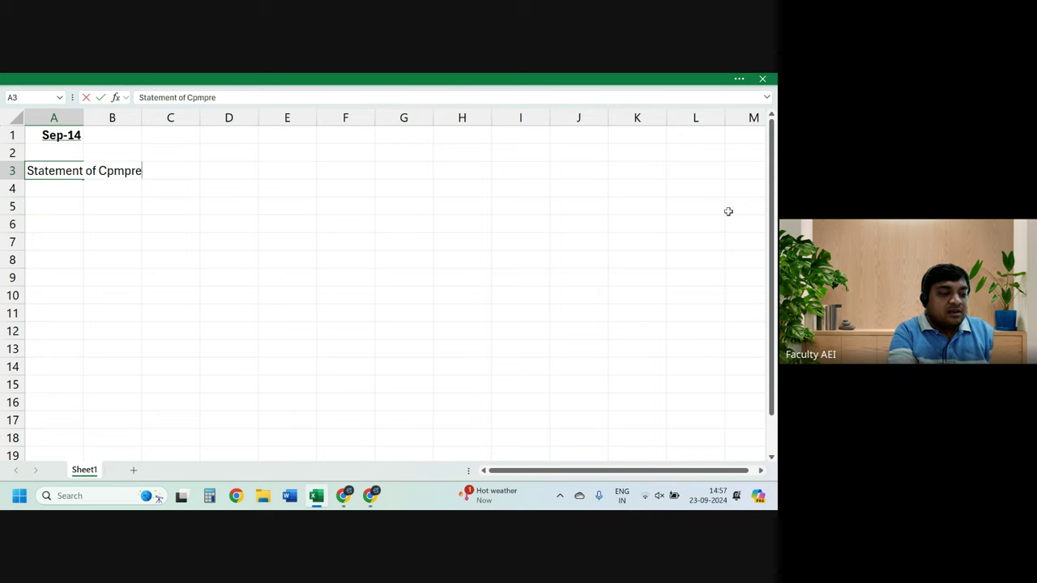
{"action": "type", "text": "hensive"}
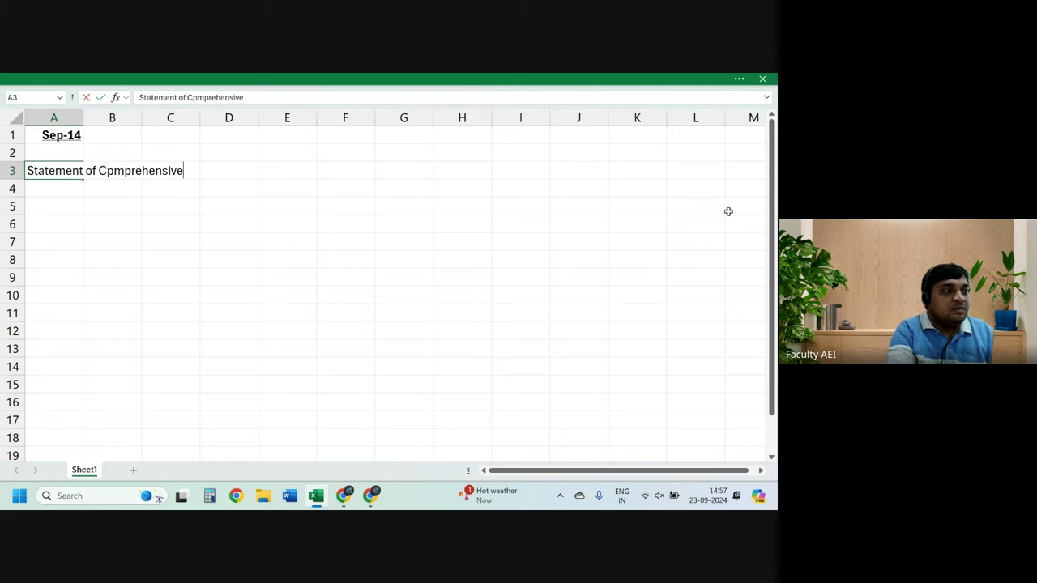
{"action": "key", "text": "BackSpace"}
{"action": "key", "text": "BackSpace"}
{"action": "key", "text": "BackSpace"}
{"action": "key", "text": "BackSpace"}
{"action": "key", "text": "BackSpace"}
{"action": "key", "text": "BackSpace"}
{"action": "type", "text": "om"}
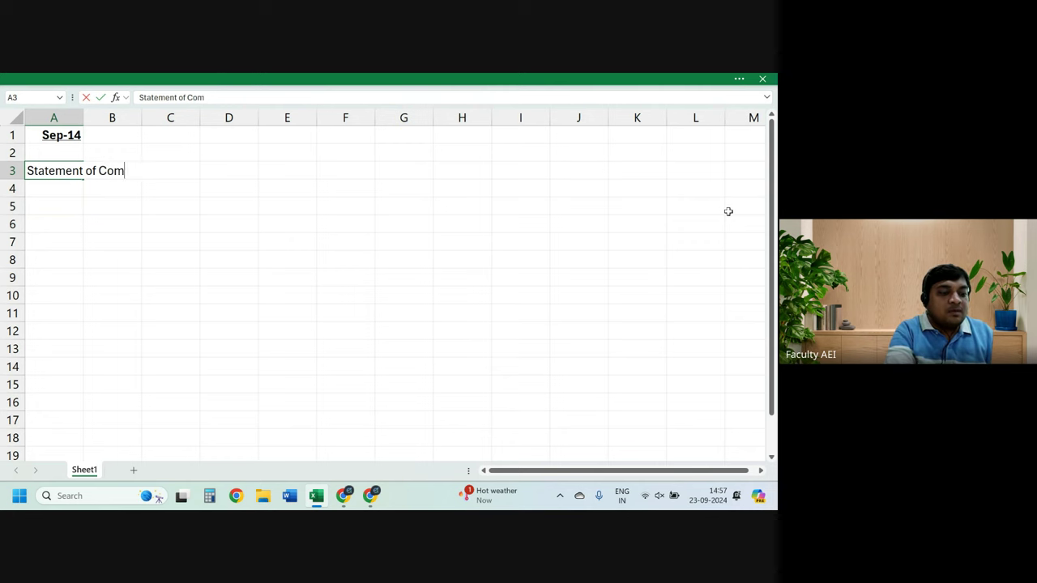
{"action": "type", "text": "pre"}
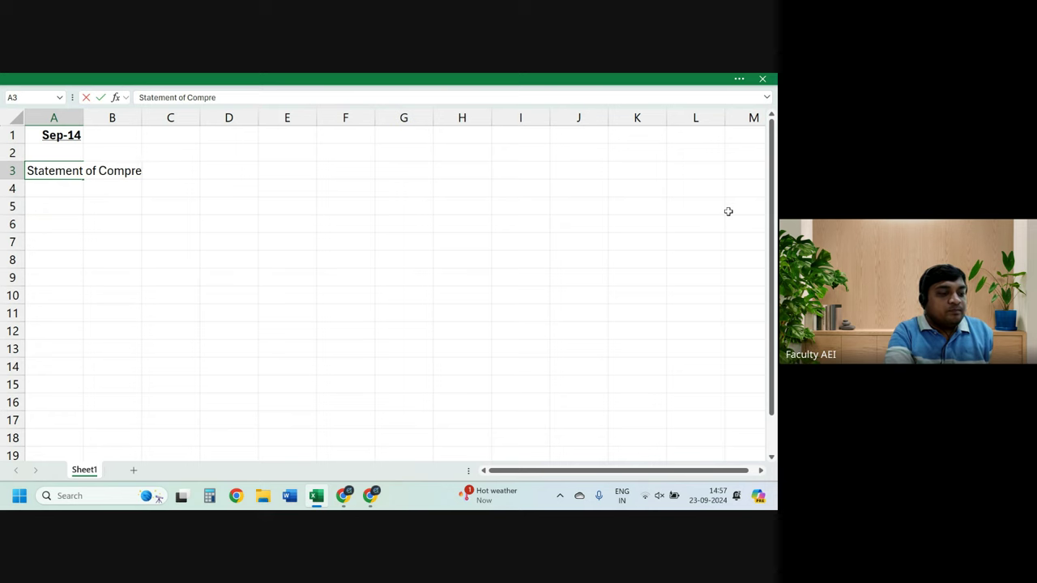
{"action": "type", "text": "hensive "}
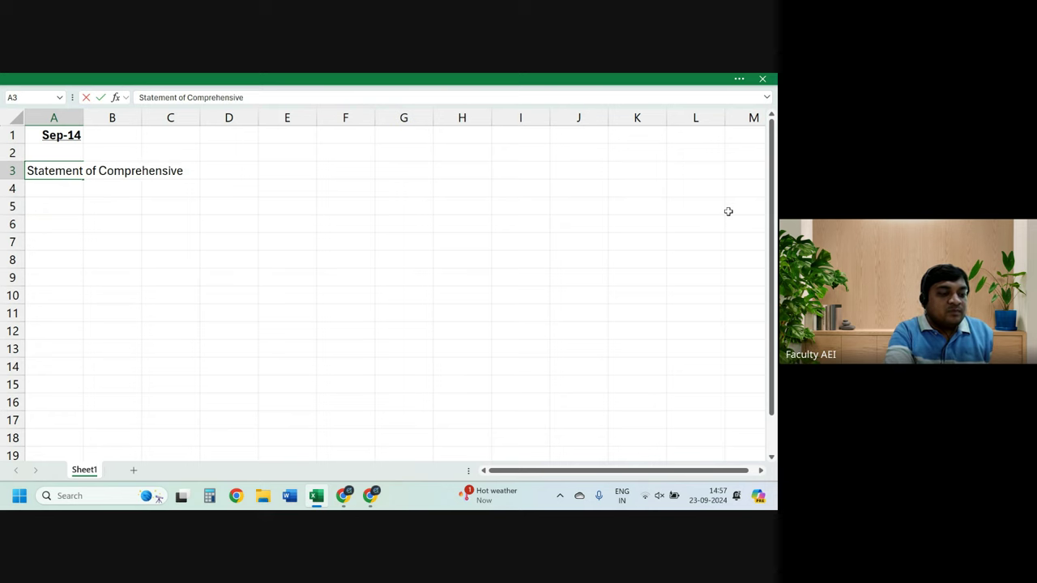
{"action": "type", "text": "Income"}
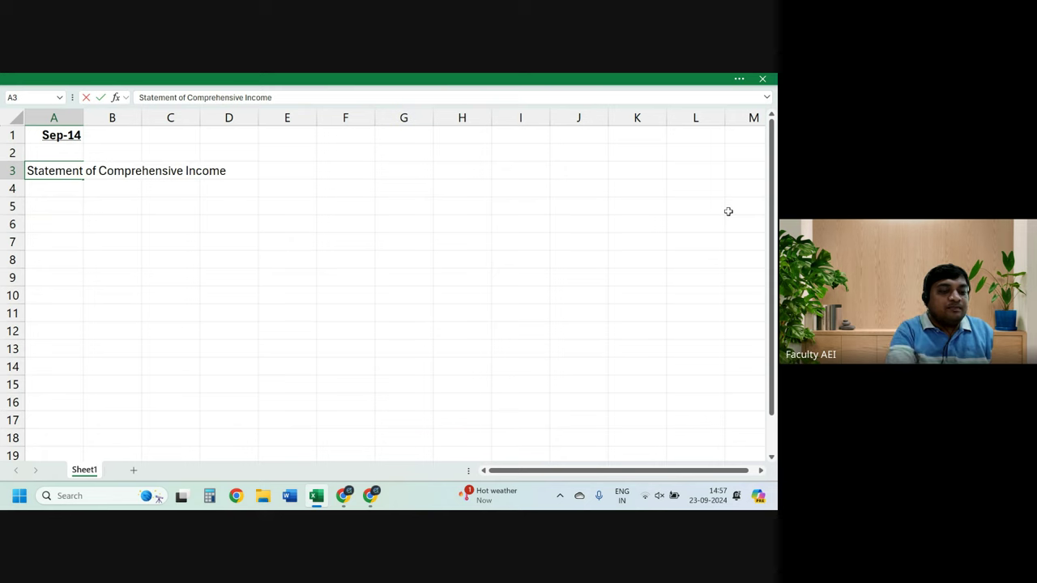
{"action": "type", "text": " for the ye"}
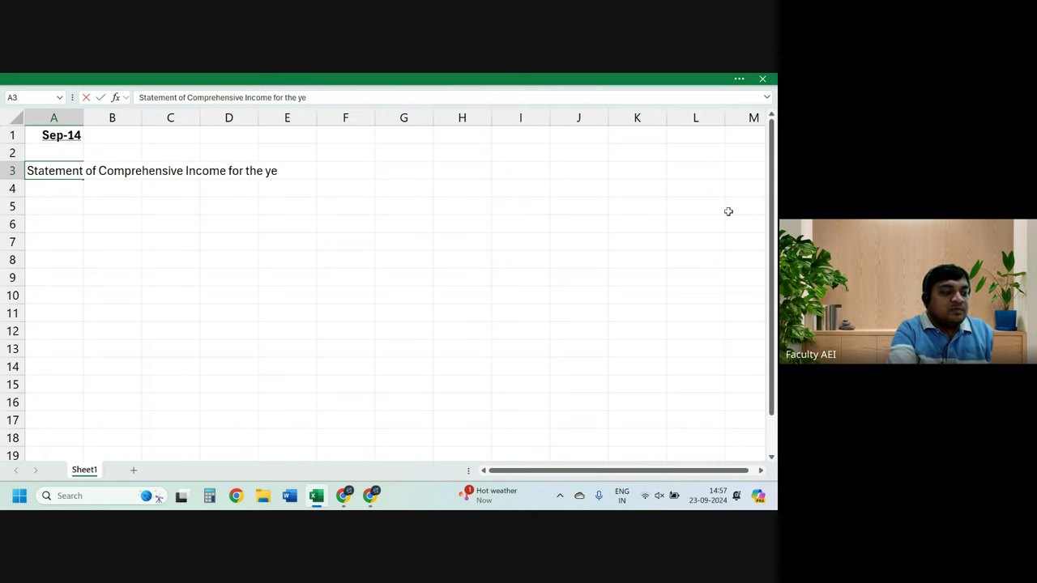
{"action": "type", "text": "ar ended"}
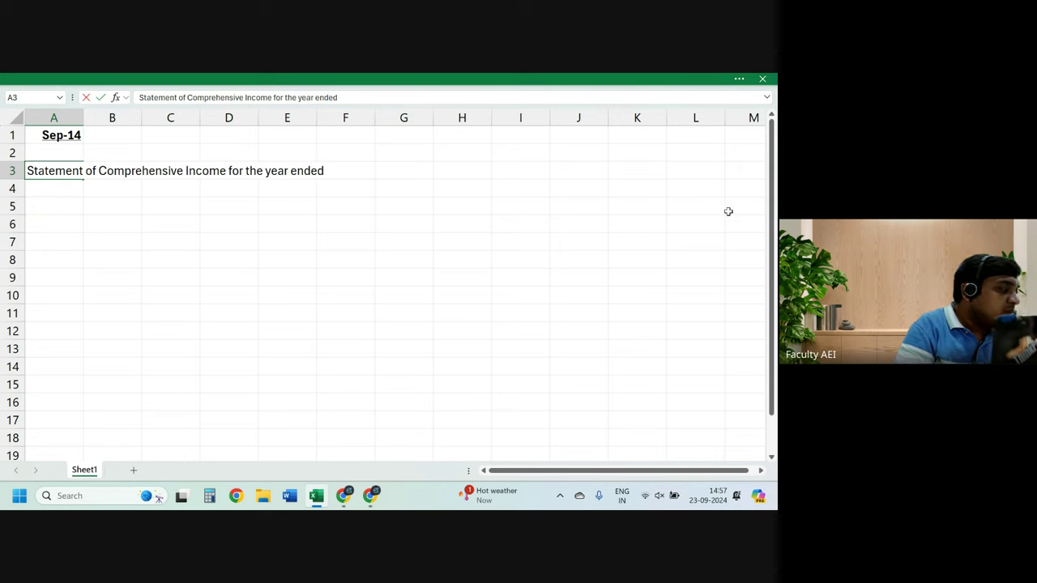
{"action": "type", "text": " 31sy"}
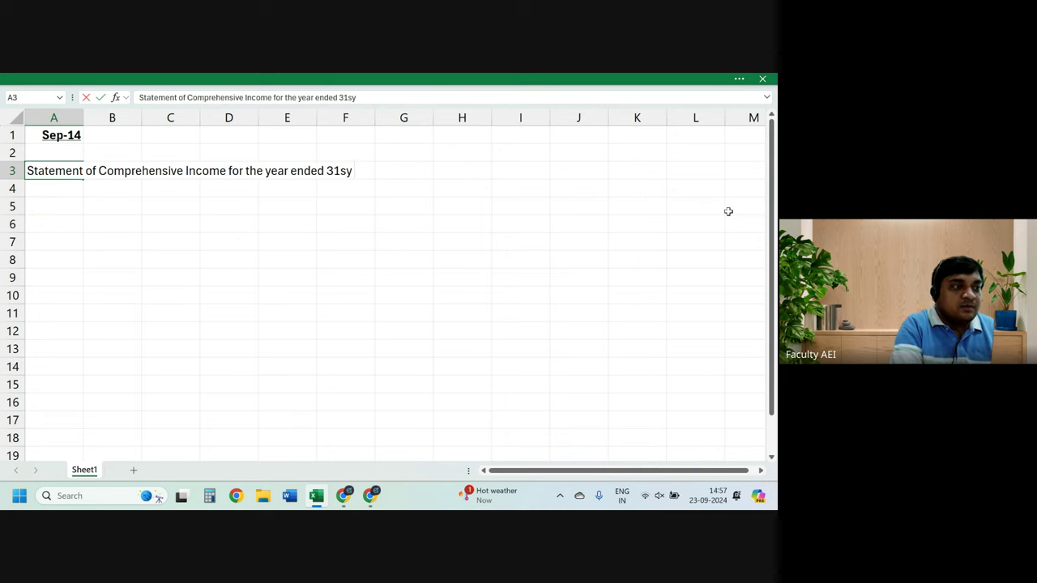
{"action": "key", "text": "BackSpace"}
{"action": "type", "text": "t A"}
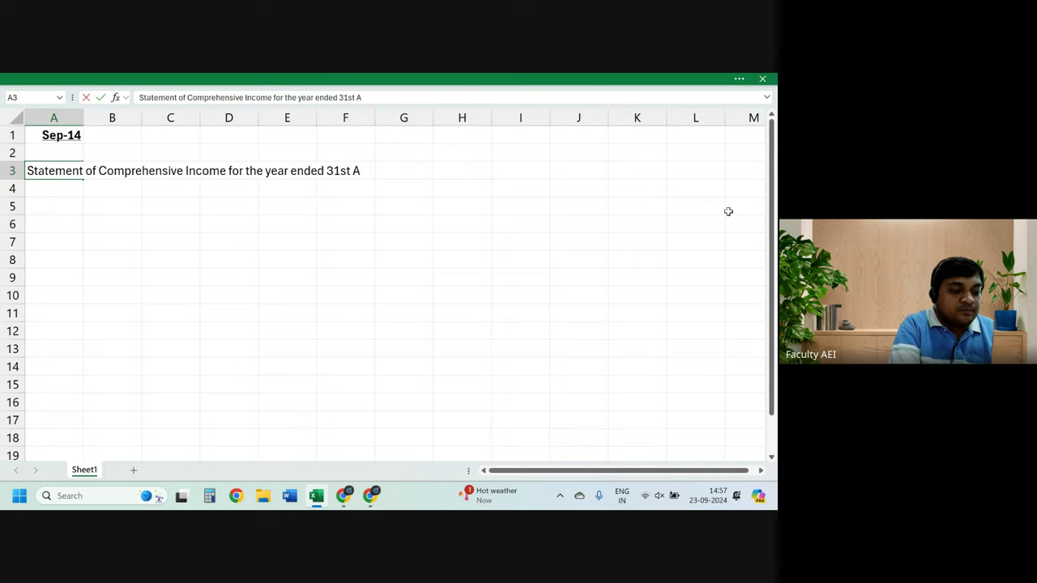
{"action": "type", "text": "ugust "}
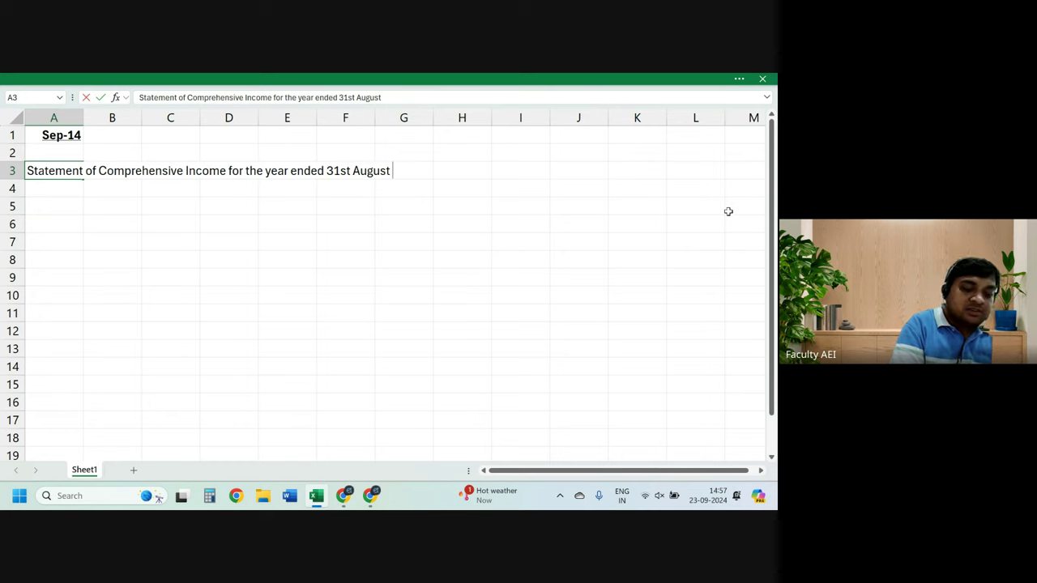
{"action": "type", "text": "2014"}
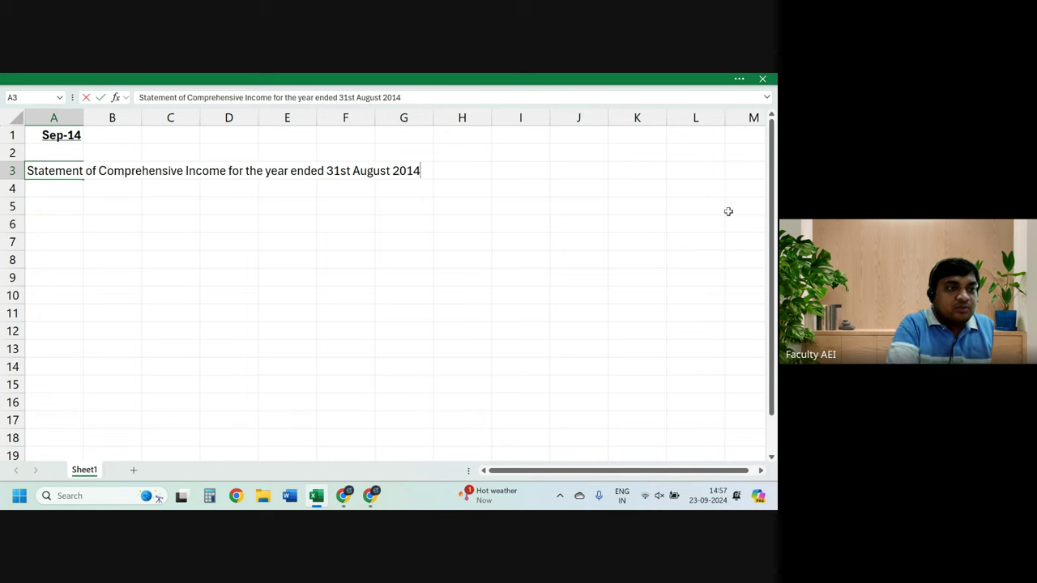
{"action": "key", "text": "Return"}
Step: Make the A3 statement title bold and underlined
{"action": "key", "text": "Up"}
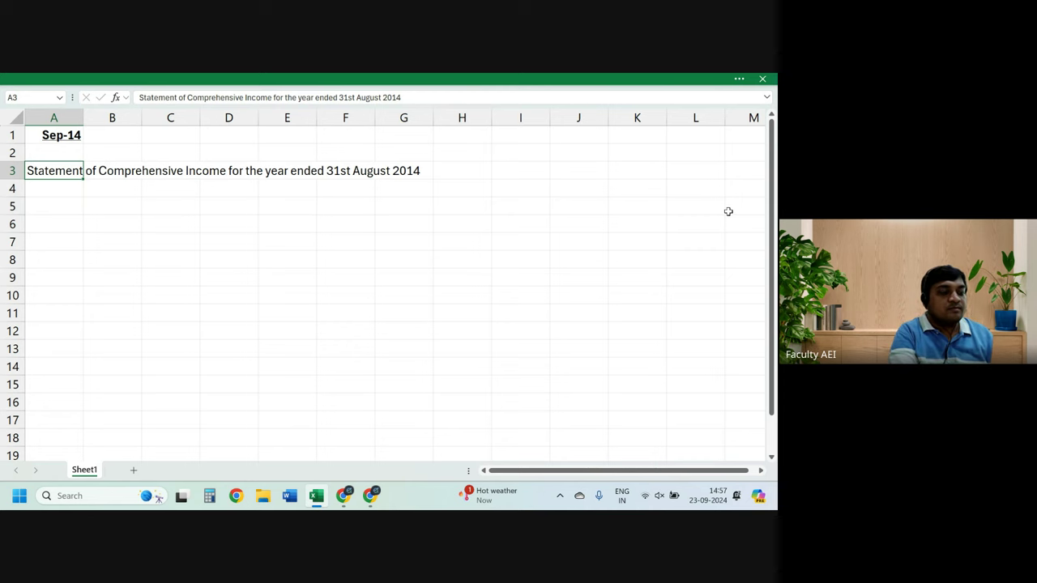
{"action": "key", "text": "ctrl+b"}
{"action": "key", "text": "ctrl+u"}
{"action": "key", "text": "Down"}
{"action": "key", "text": "Down"}
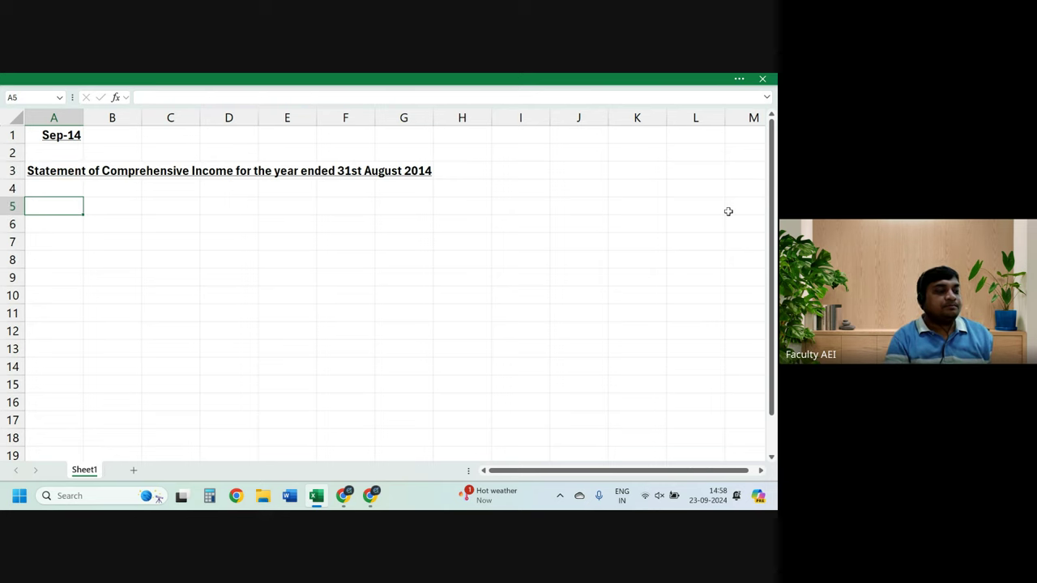
Step: Add the column headings Particulars in A4 and "000 in G4
{"action": "key", "text": "Up"}
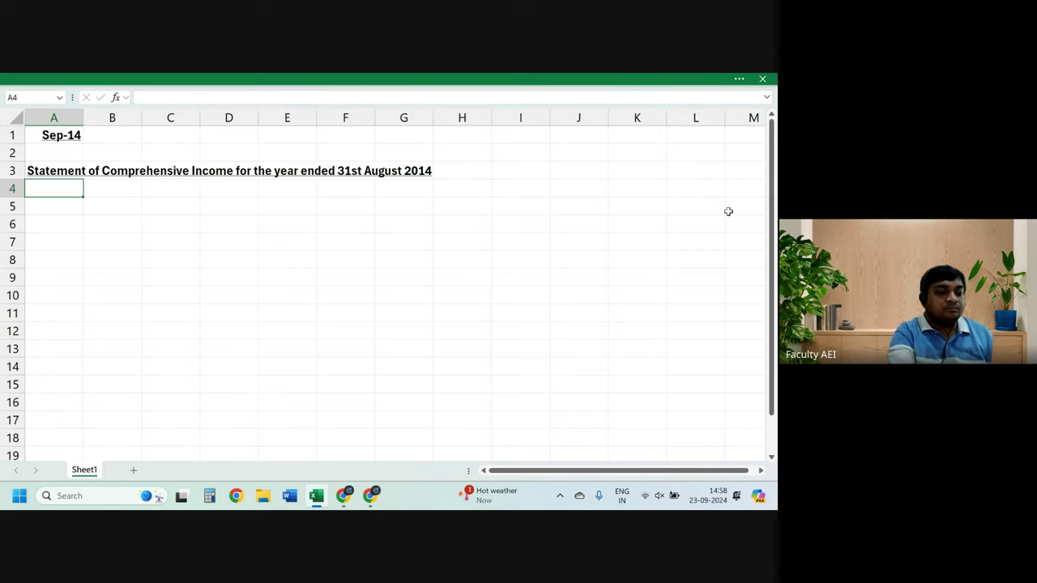
{"action": "type", "text": "Par"}
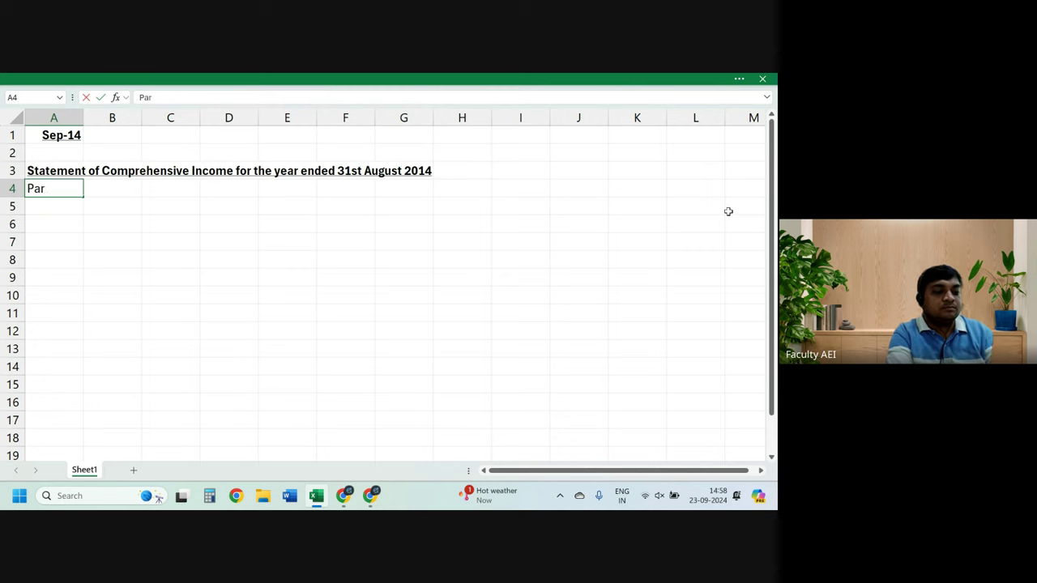
{"action": "type", "text": "ti"}
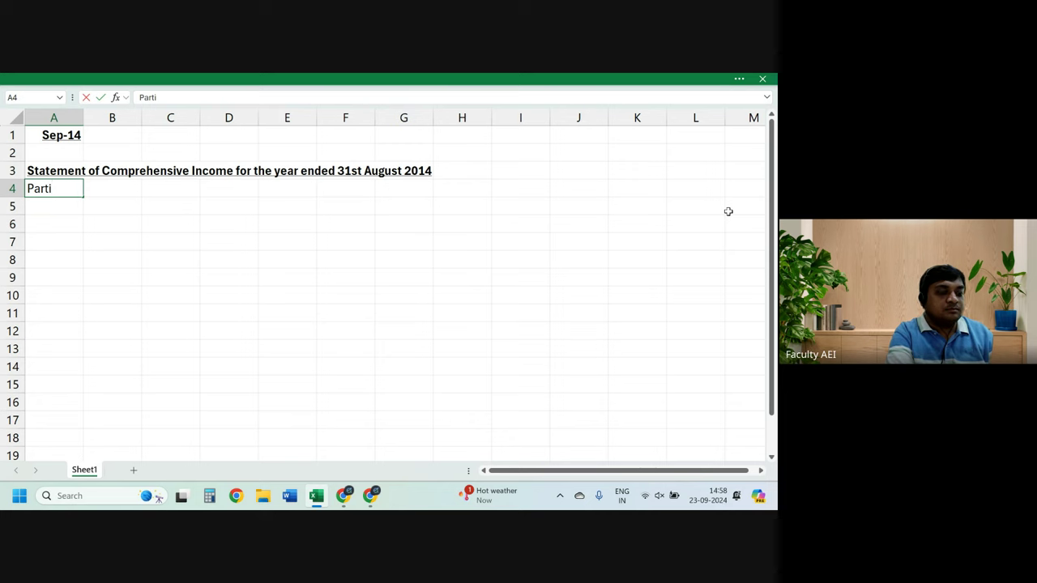
{"action": "type", "text": "culars"}
{"action": "key", "text": "Right"}
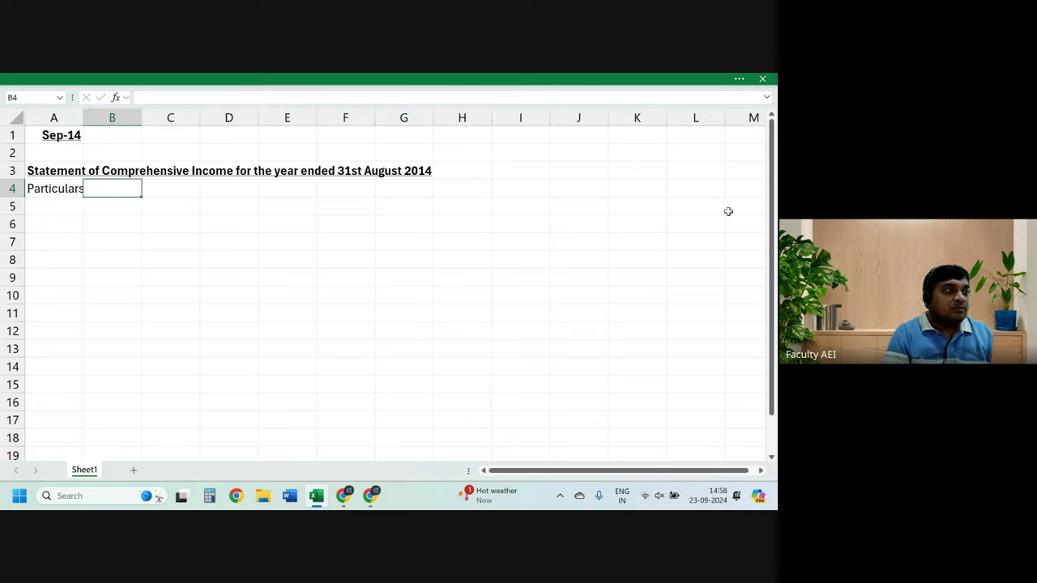
{"action": "key", "text": "Right"}
{"action": "key", "text": "Right"}
{"action": "key", "text": "Right"}
{"action": "key", "text": "Right"}
{"action": "key", "text": "Right"}
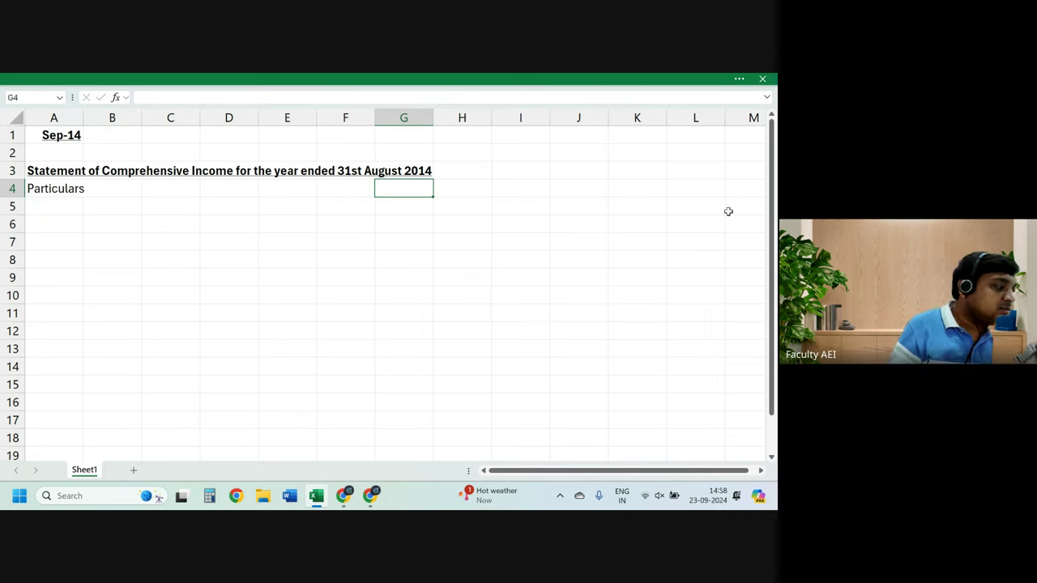
{"action": "type", "text": "\""}
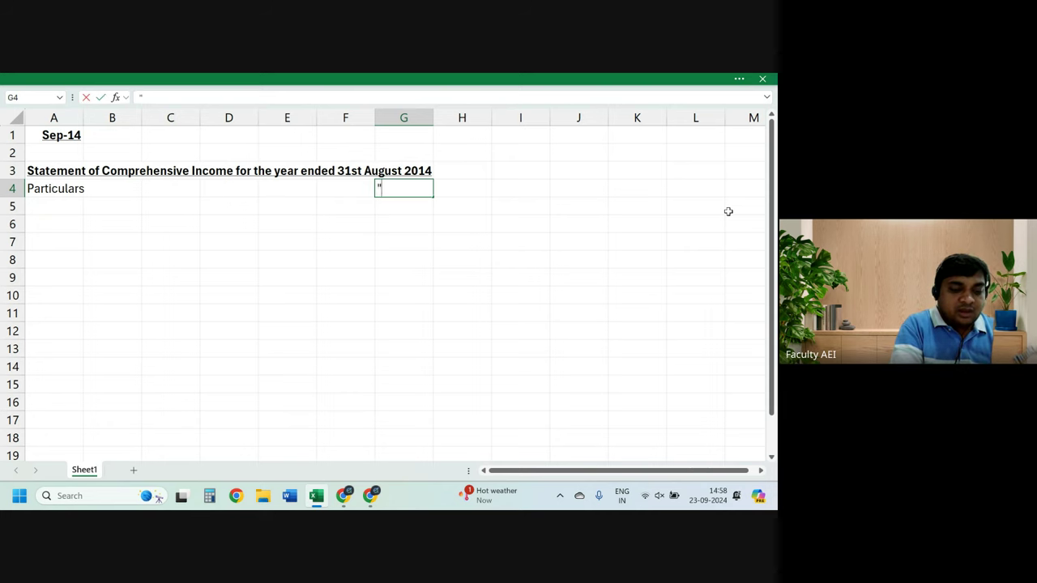
{"action": "type", "text": "000"}
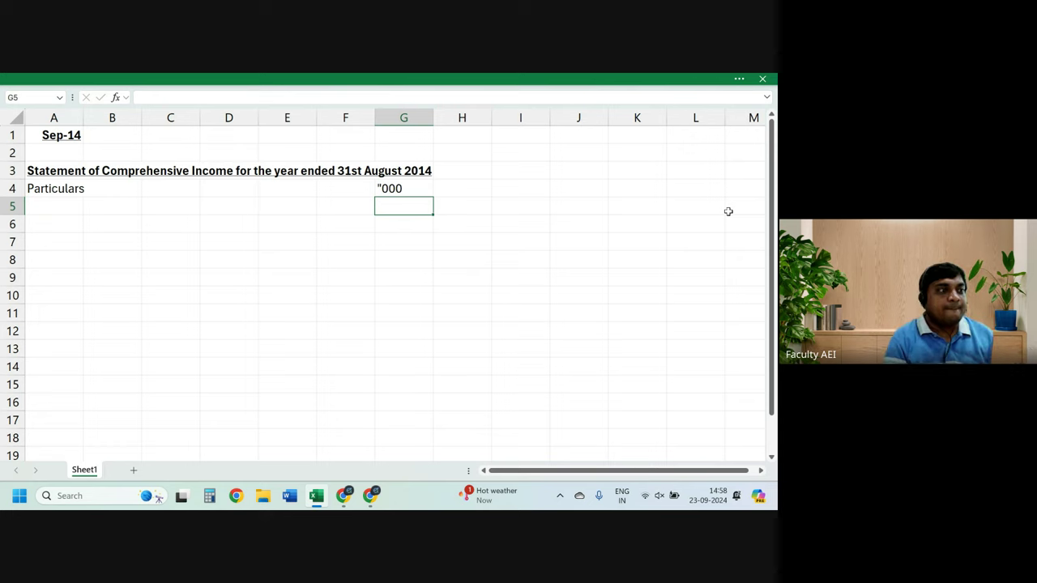
Step: Enter Revenue in A5 and Less in A6, undoing a stray colon in A5
{"action": "key", "text": "Left"}
{"action": "key", "text": "Left"}
{"action": "key", "text": "Left"}
{"action": "key", "text": "Left"}
{"action": "key", "text": "Left"}
{"action": "type", "text": "Re"}
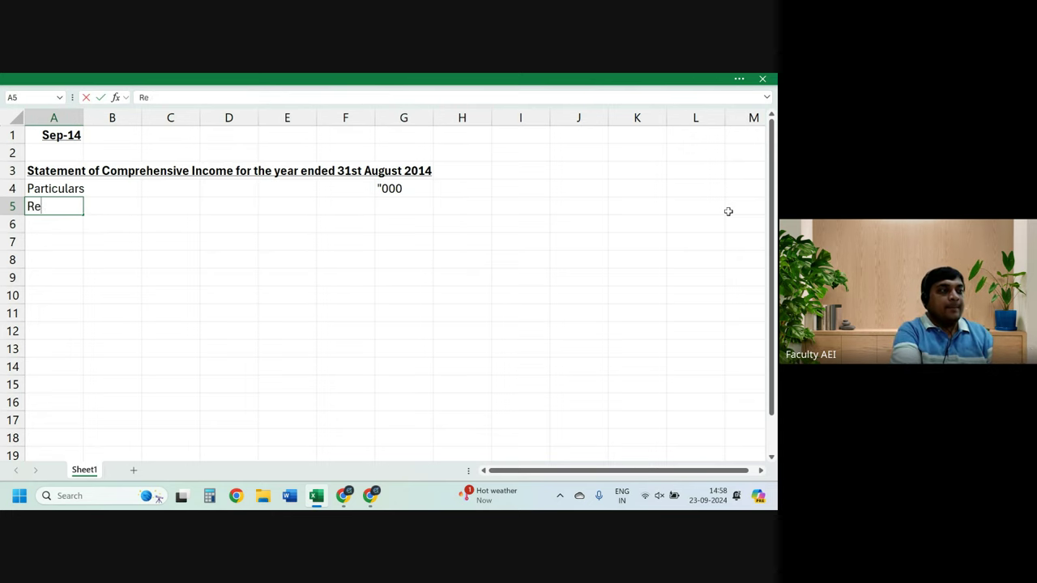
{"action": "type", "text": "venue"}
{"action": "key", "text": "Return"}
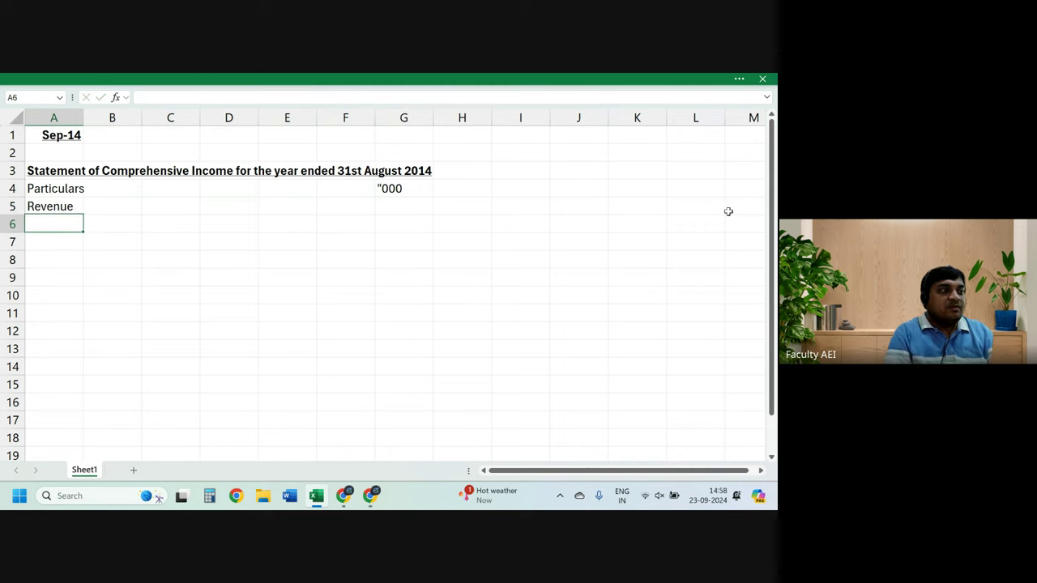
{"action": "type", "text": "Less"}
{"action": "key", "text": "Up"}
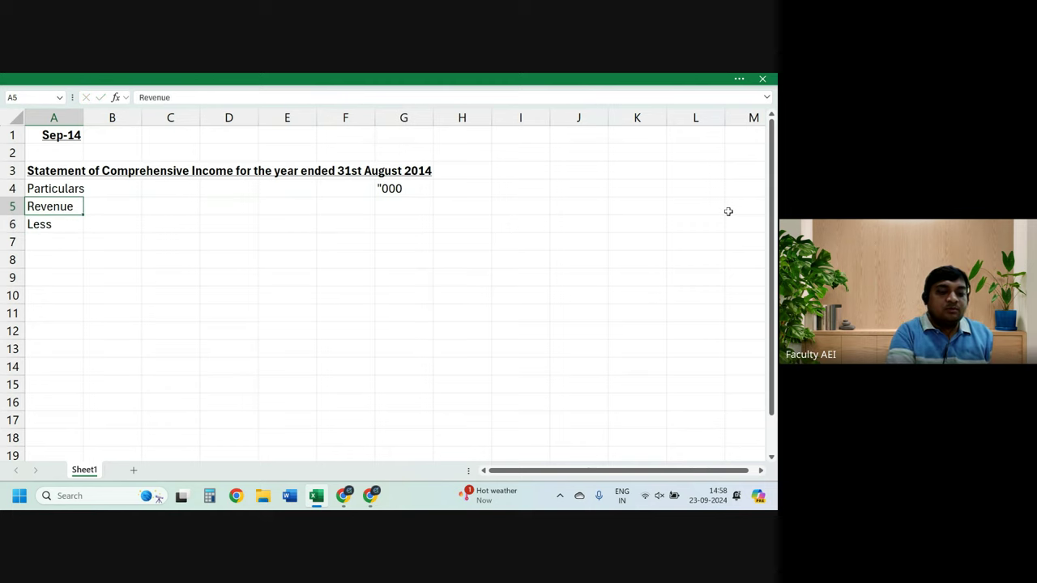
{"action": "type", "text": ":"}
{"action": "key", "text": "Return"}
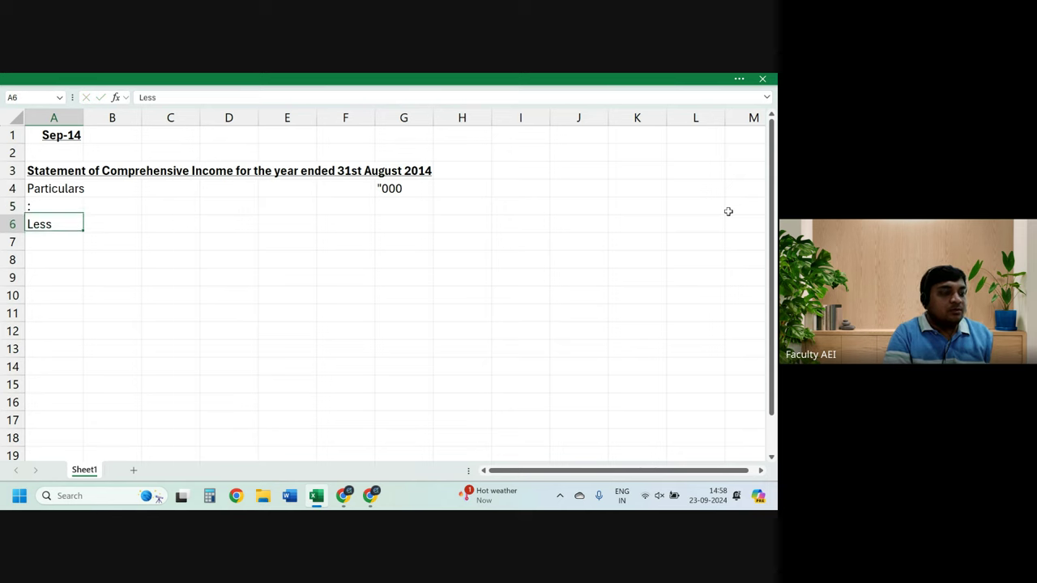
{"action": "key", "text": "ctrl+z"}
{"action": "key", "text": "Return"}
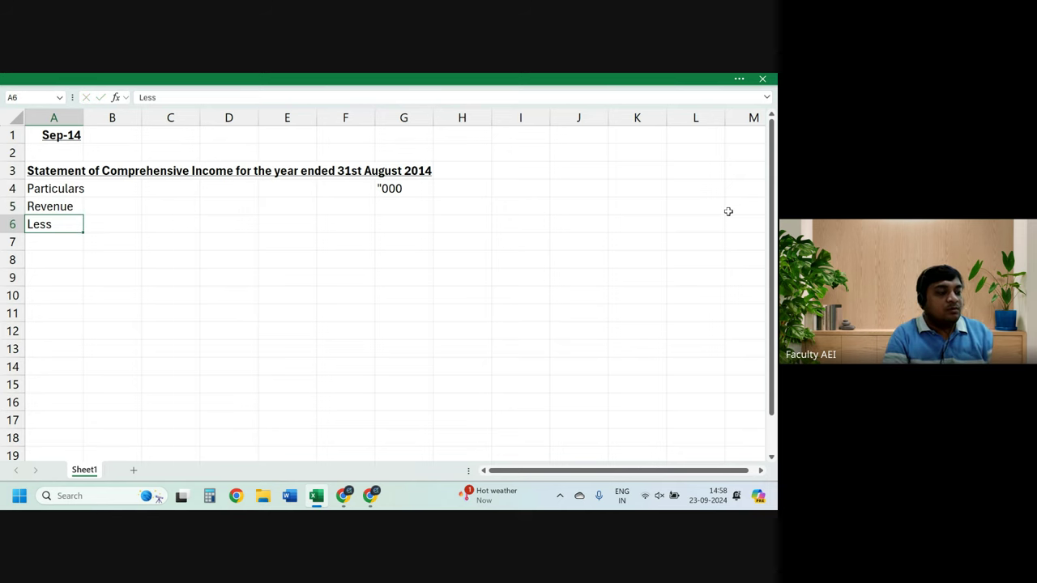
Step: Complete the A6 label as 'Less: Cost of sales'
{"action": "key", "text": "XF86AudioLowerVolume"}
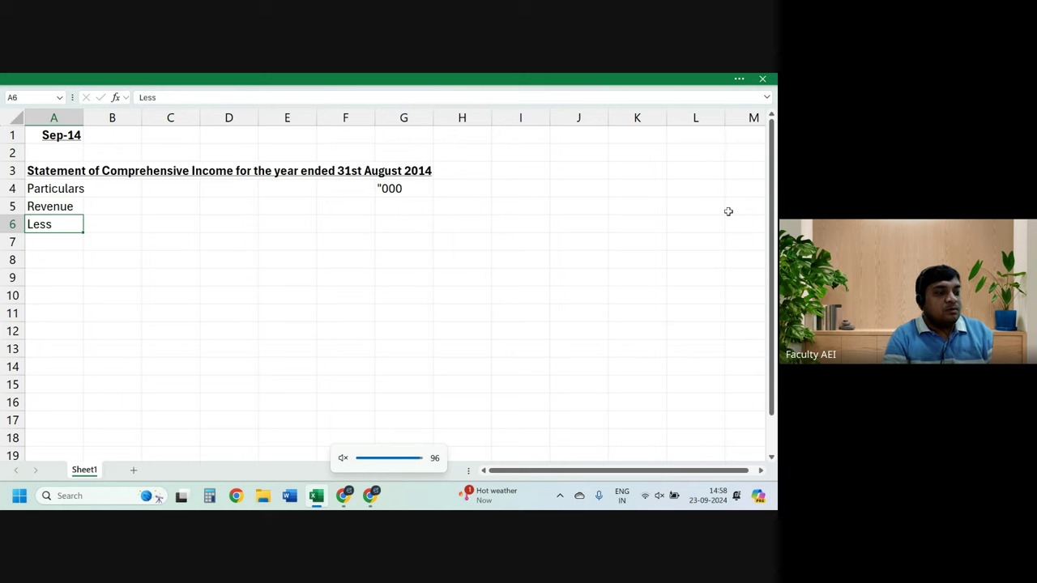
{"action": "key", "text": "F2"}
{"action": "type", "text": ":"}
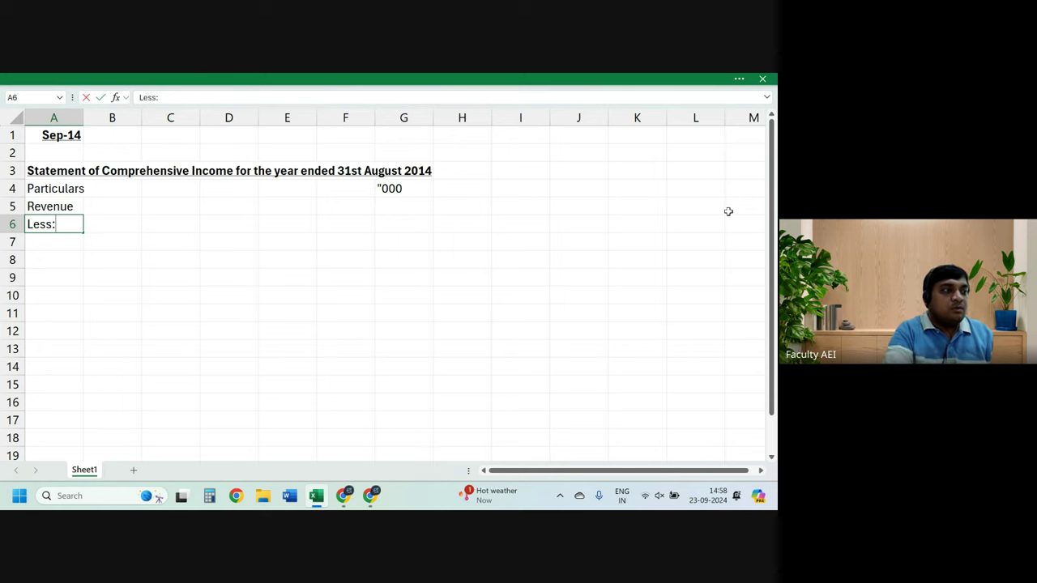
{"action": "key", "text": "Return"}
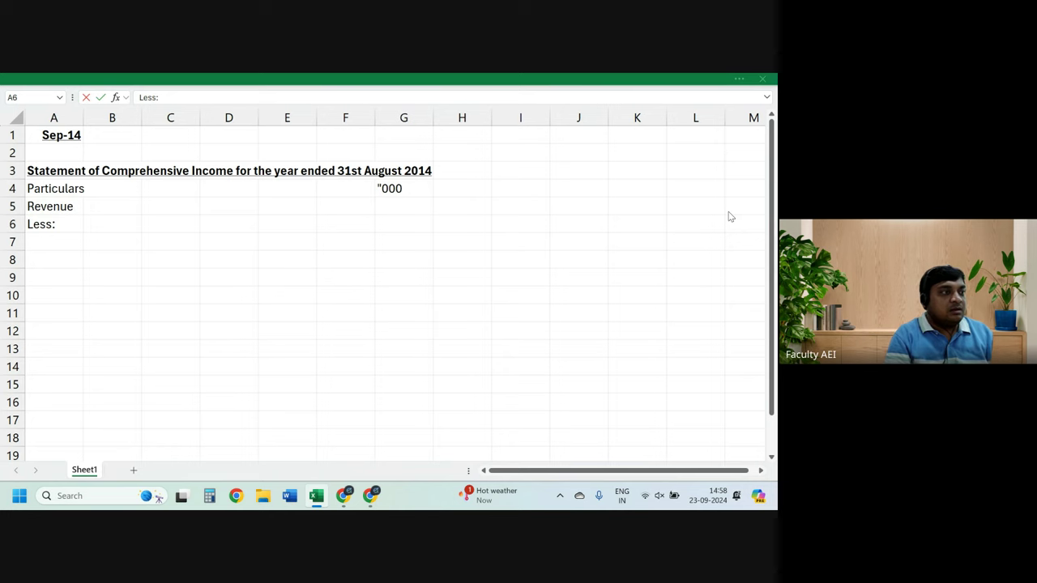
{"action": "double_click", "coordinate": [55, 224]}
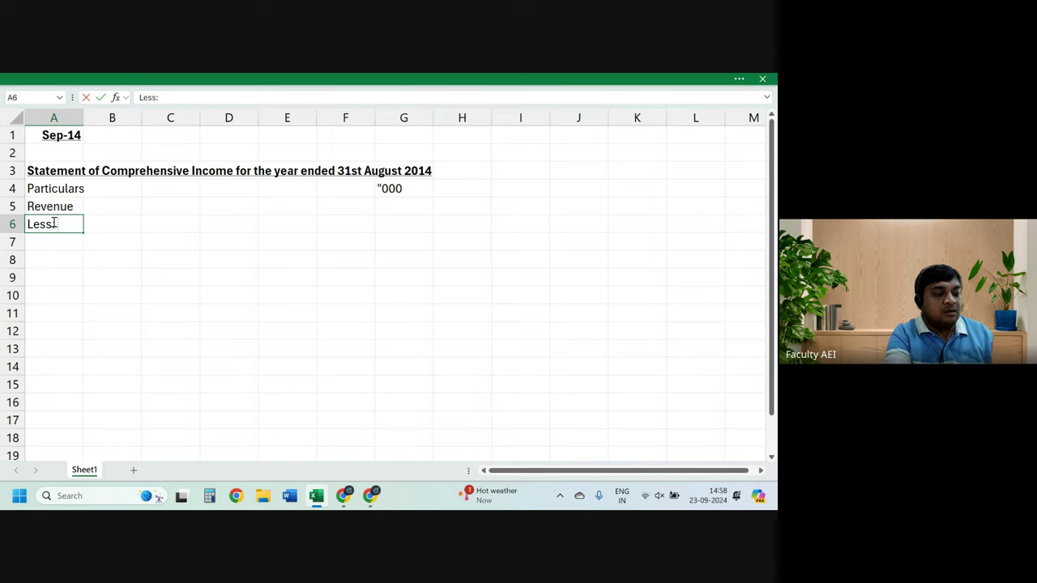
{"action": "type", "text": " Cost of"}
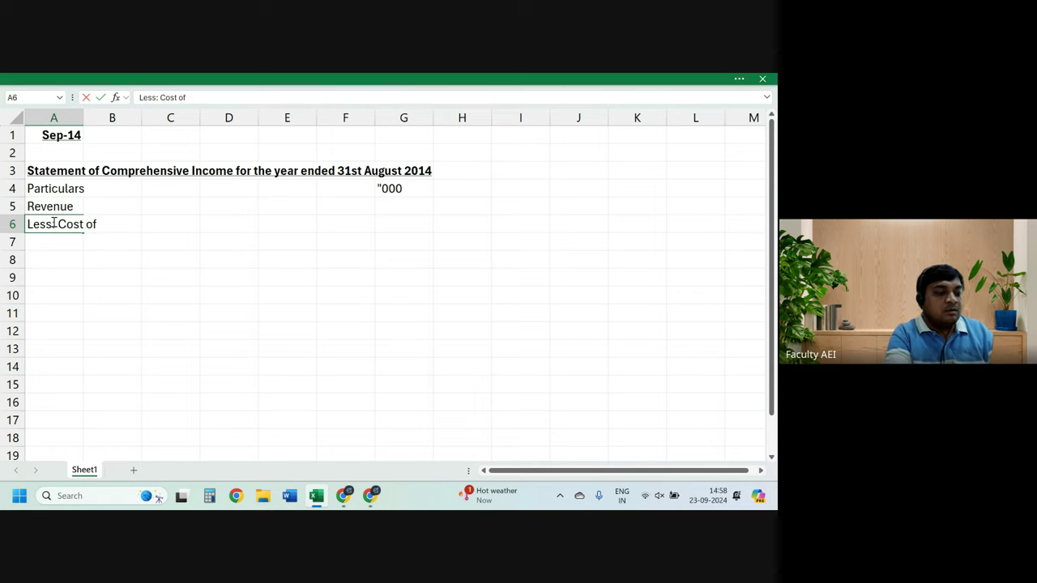
{"action": "type", "text": " sales"}
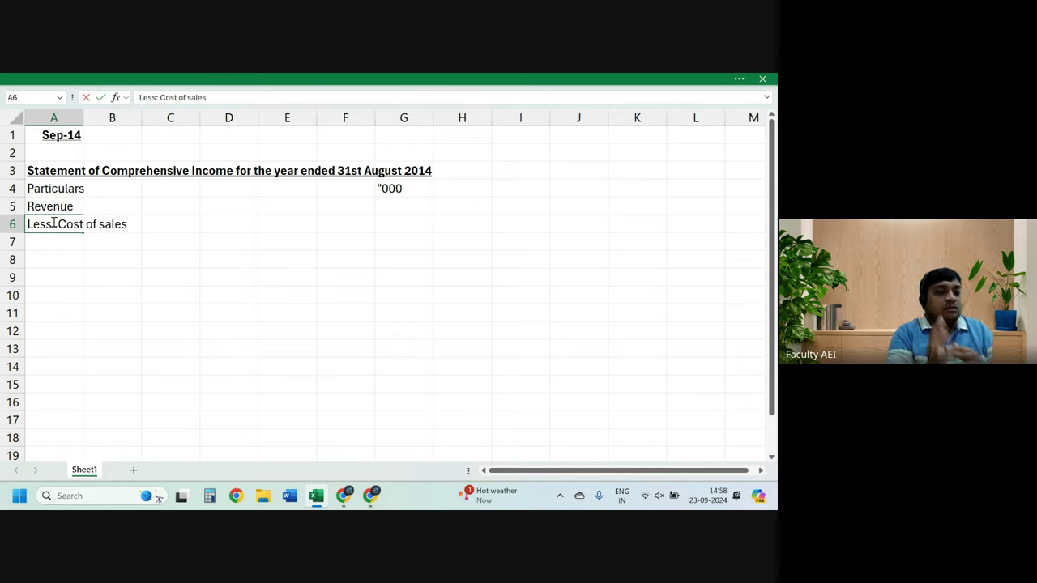
{"action": "key", "text": "Return"}
{"action": "key", "text": "Return"}
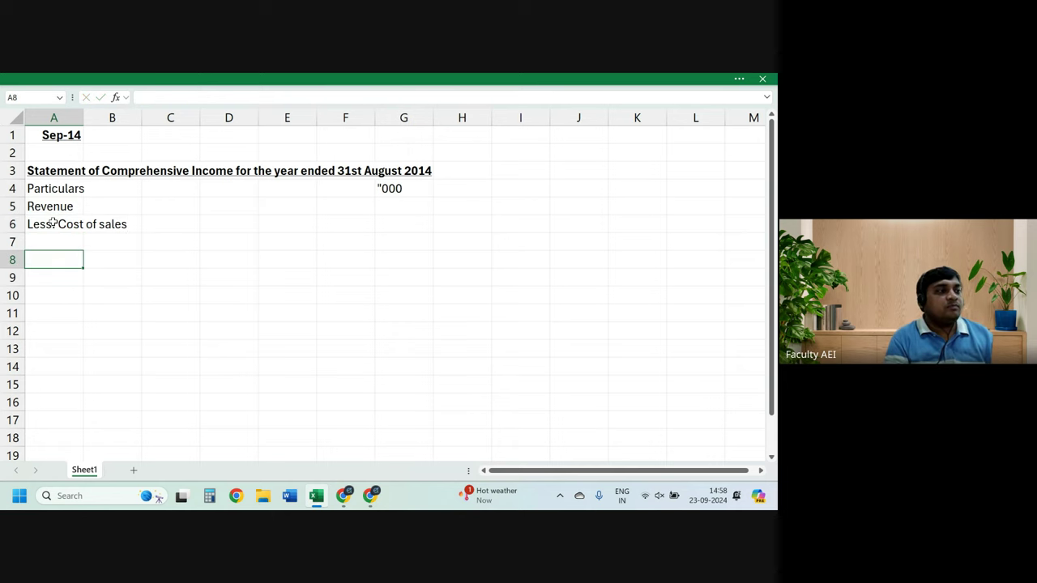
Step: Add the Gross Profit subtotal label in C7
{"action": "left_click", "coordinate": [404, 224]}
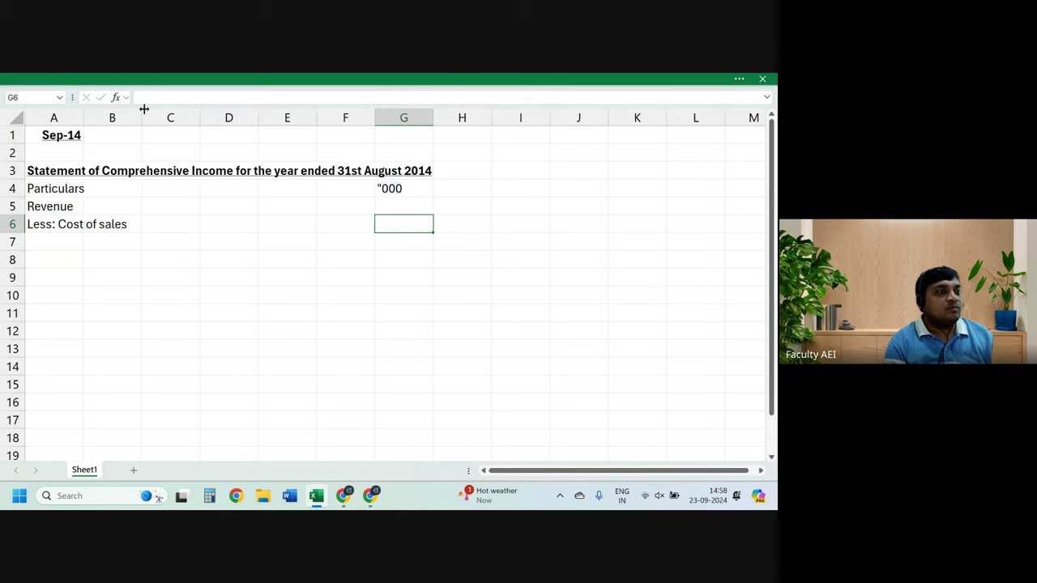
{"action": "left_click", "coordinate": [165, 252]}
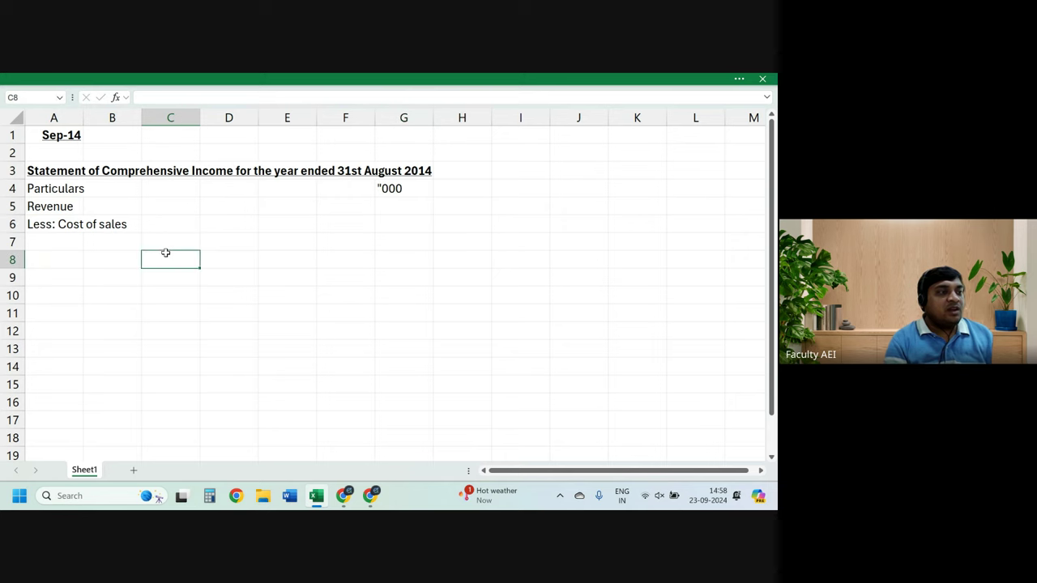
{"action": "left_click", "coordinate": [165, 245]}
{"action": "type", "text": "Gr"}
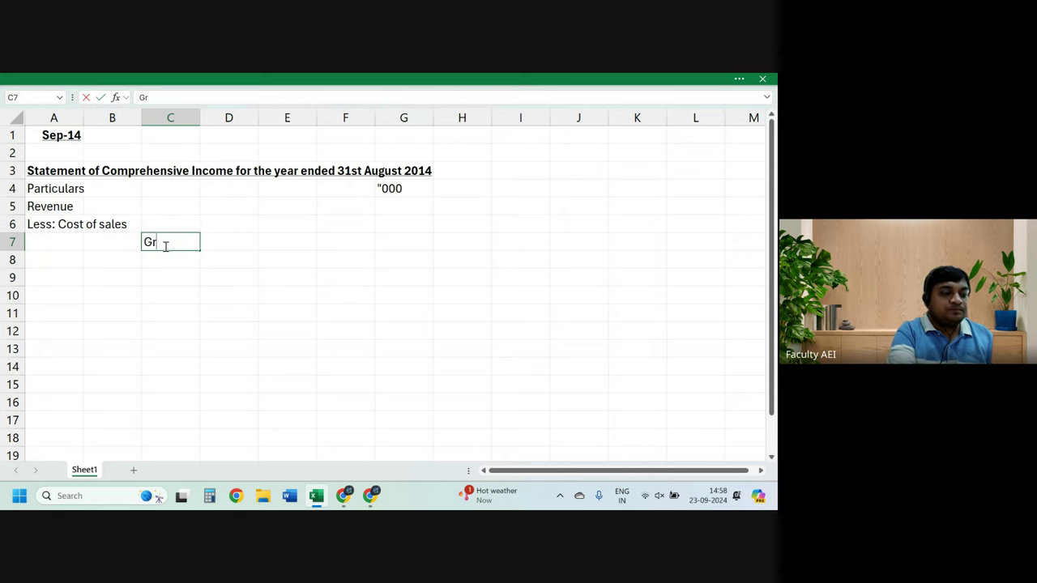
{"action": "type", "text": "oss Peod"}
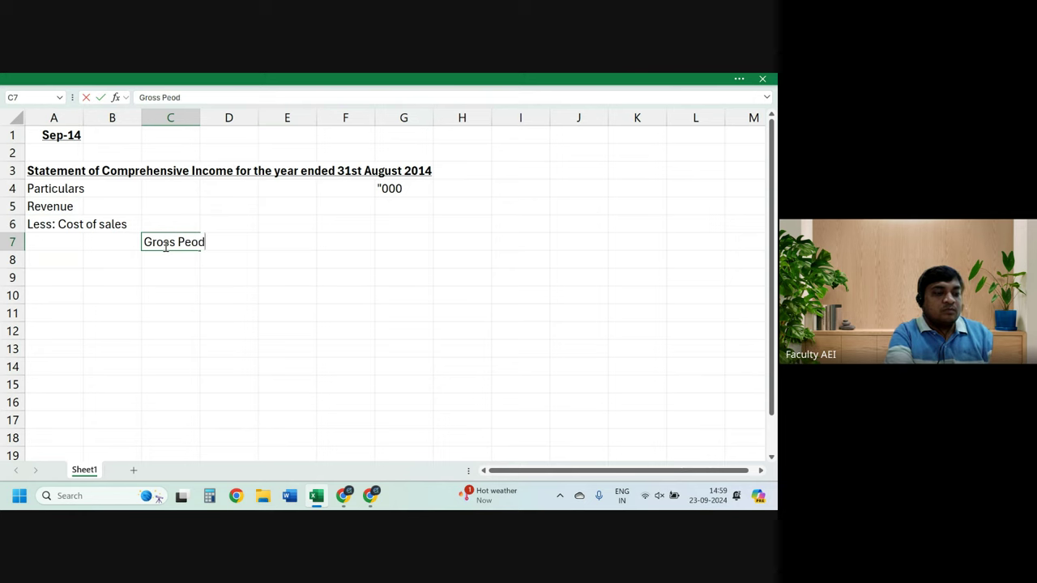
{"action": "type", "text": "it"}
{"action": "key", "text": "BackSpace"}
{"action": "key", "text": "BackSpace"}
{"action": "key", "text": "BackSpace"}
{"action": "key", "text": "BackSpace"}
{"action": "key", "text": "BackSpace"}
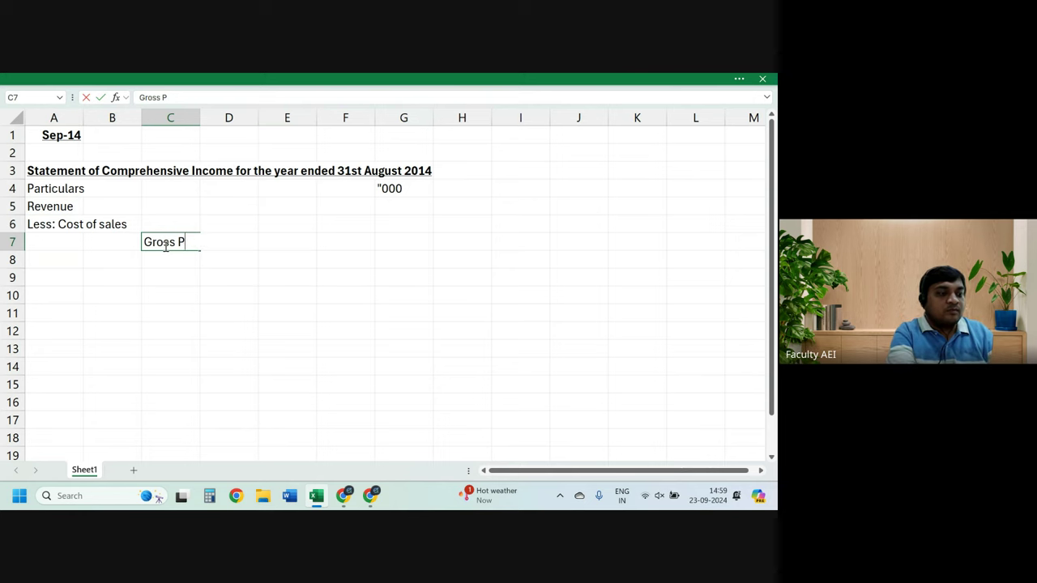
{"action": "type", "text": "rofit"}
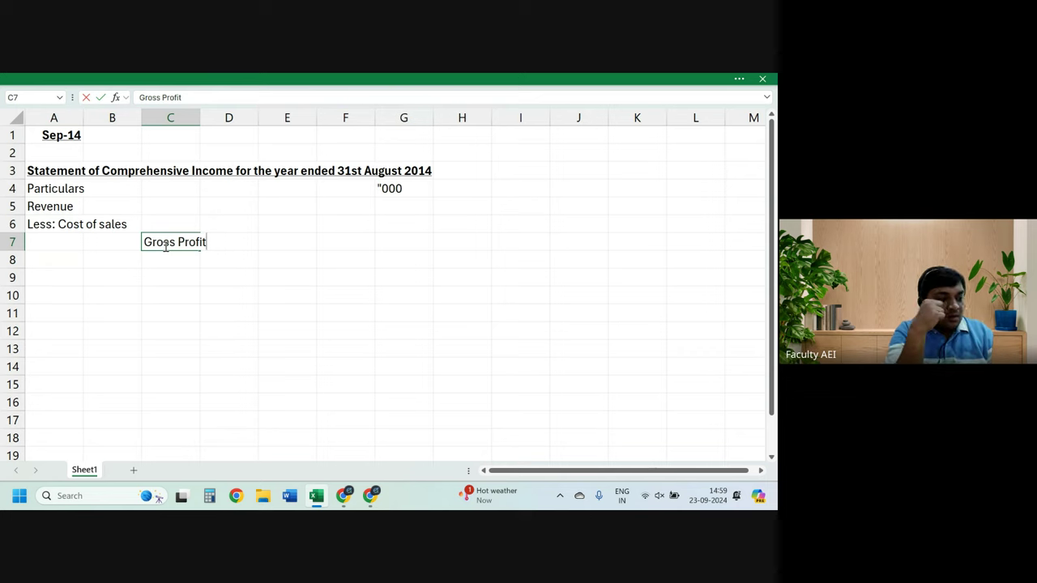
{"action": "key", "text": "Return"}
Step: Enter Less: Admin Exp in A8, Less; Selling Exp in A9 and Operating Profit in C10
{"action": "key", "text": "Left"}
{"action": "key", "text": "Left"}
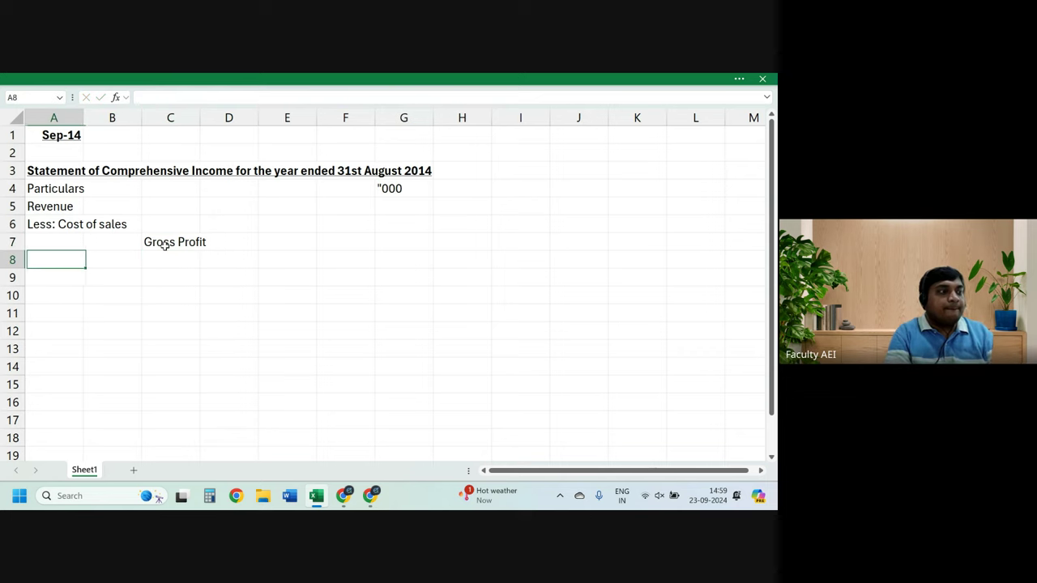
{"action": "type", "text": "Less:"}
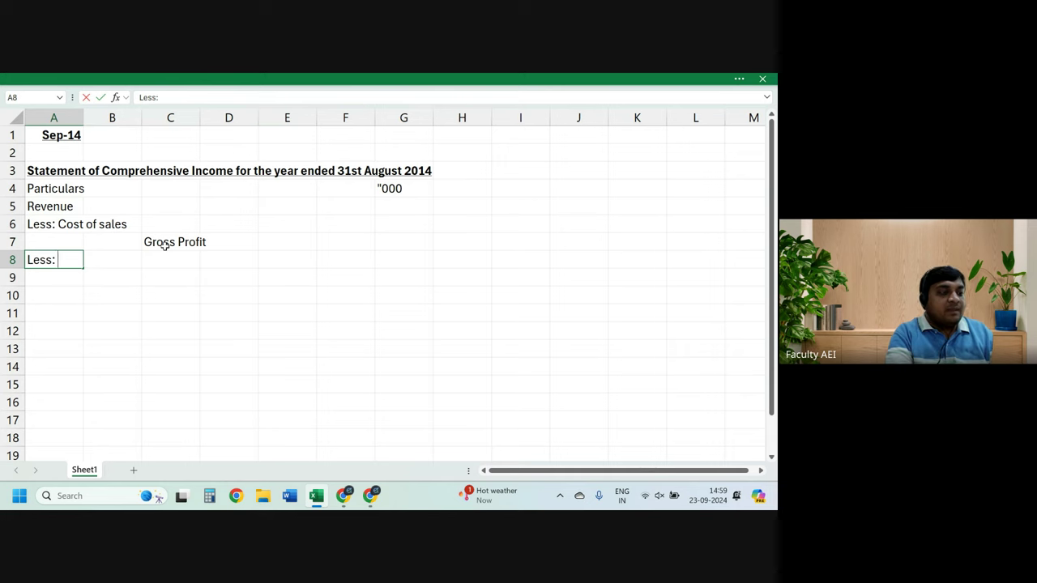
{"action": "type", "text": " Admin E"}
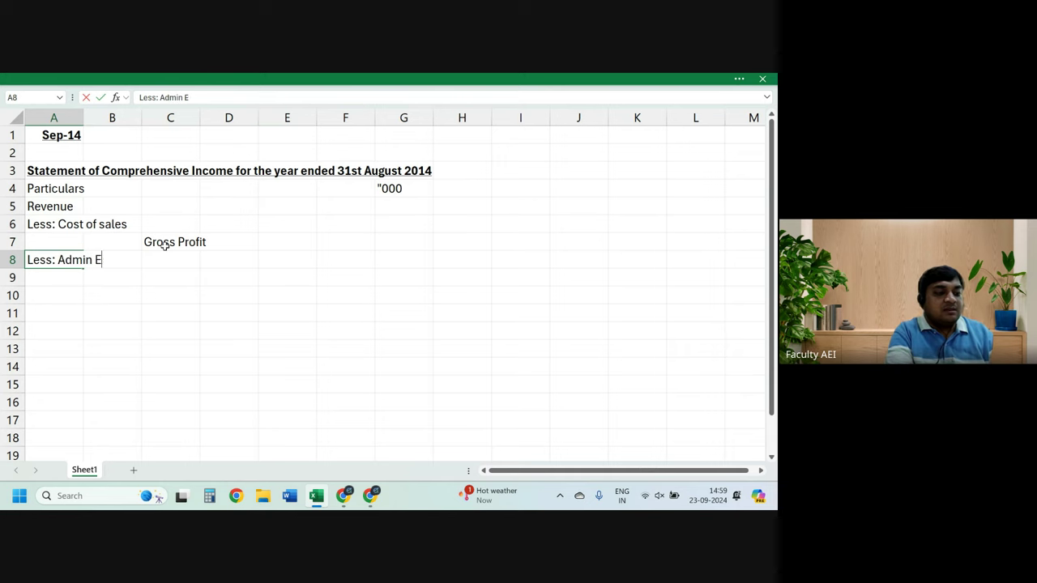
{"action": "type", "text": "xp"}
{"action": "key", "text": "Return"}
{"action": "type", "text": "Le"}
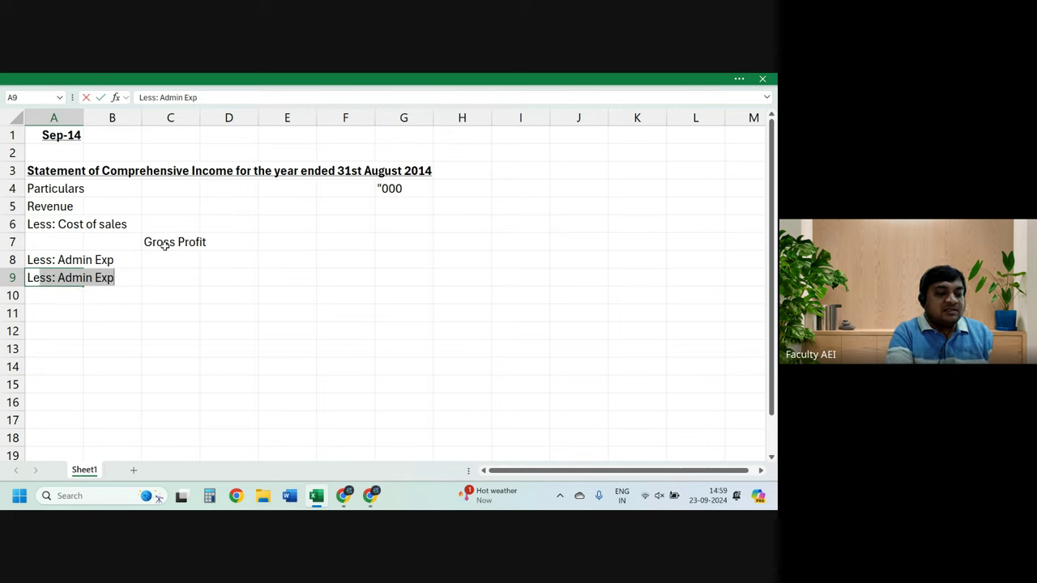
{"action": "type", "text": "ss; Selli"}
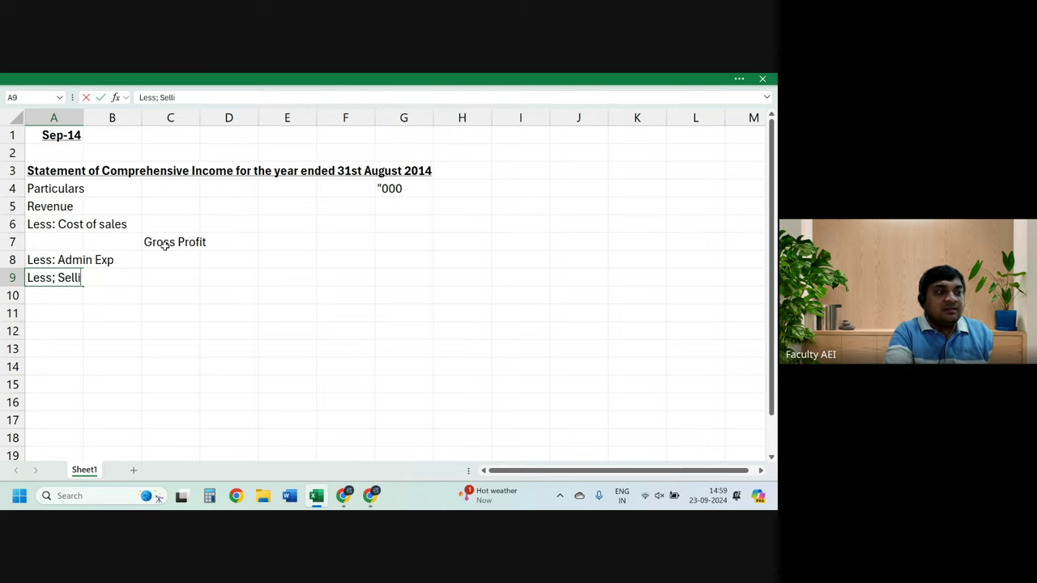
{"action": "type", "text": "ng Exp"}
{"action": "key", "text": "Return"}
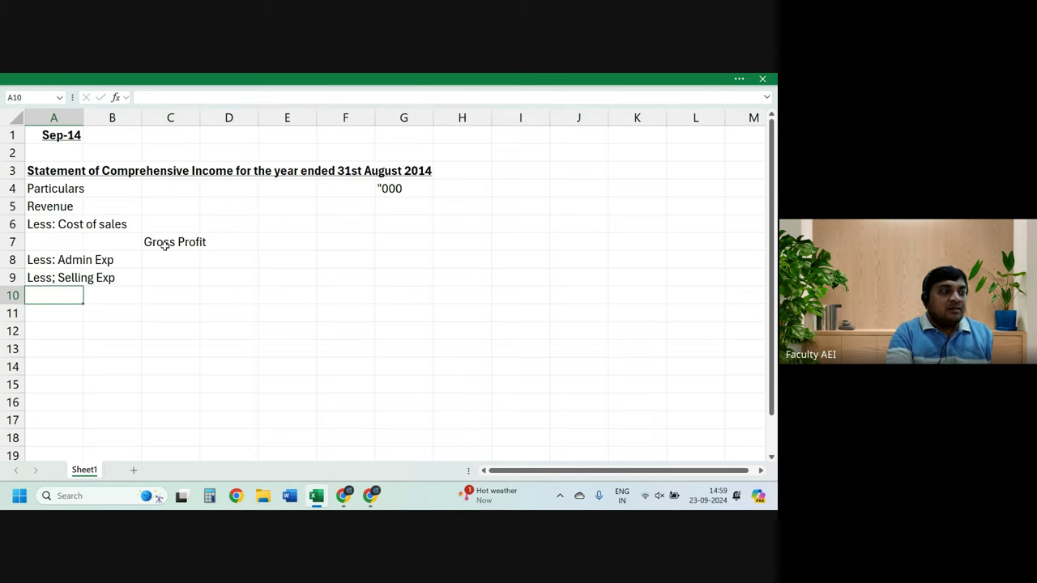
{"action": "key", "text": "Right"}
{"action": "key", "text": "Right"}
{"action": "type", "text": "Opera"}
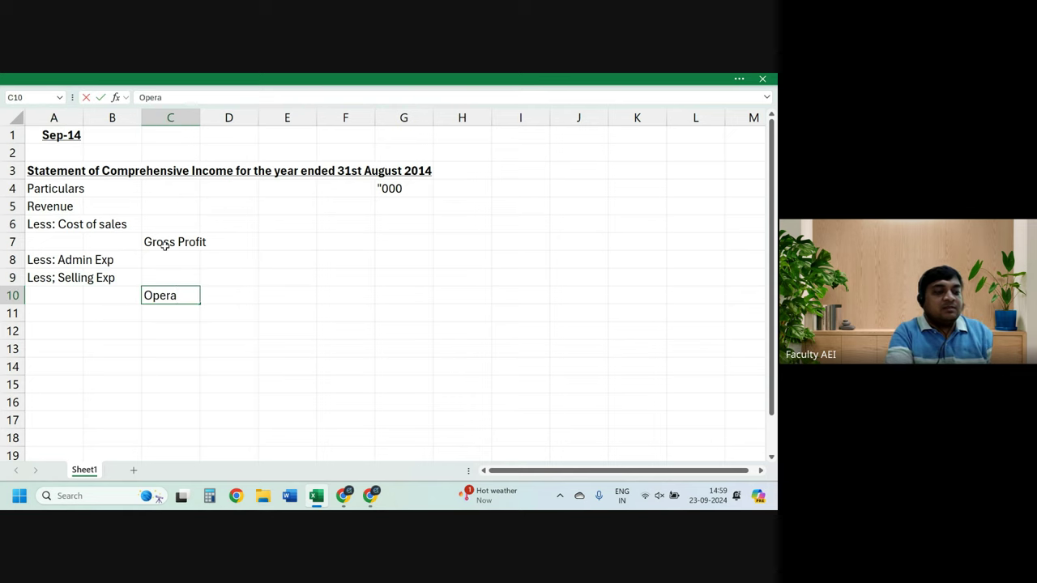
{"action": "type", "text": "ting Pr"}
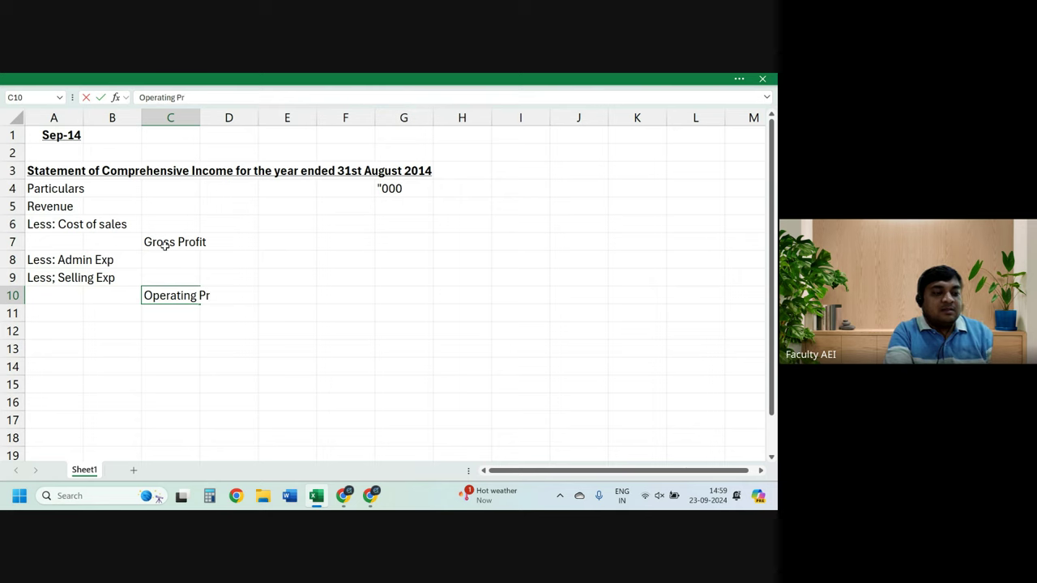
{"action": "type", "text": "ofit"}
{"action": "key", "text": "Return"}
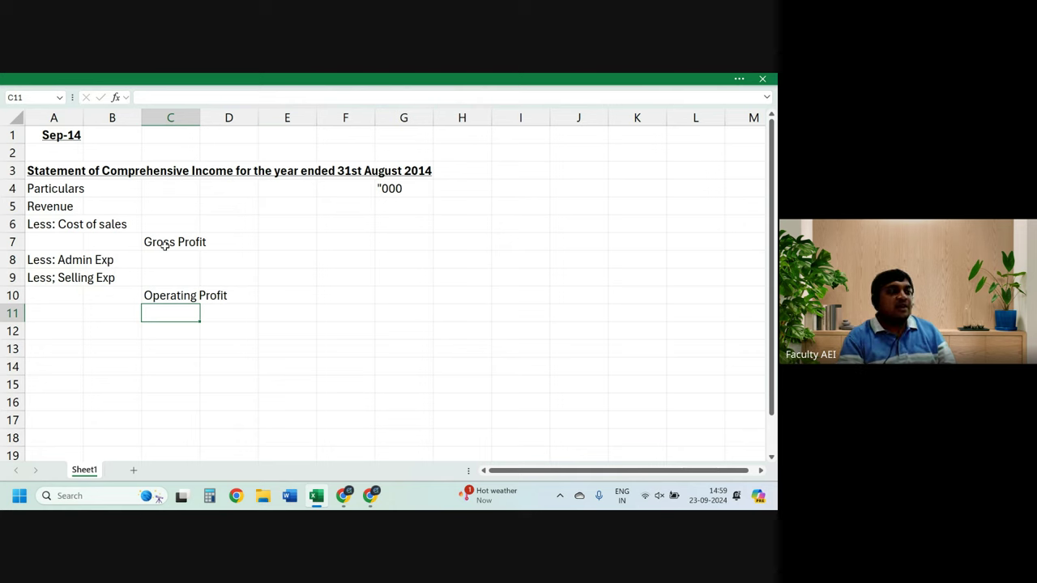
Step: Enter the label Add: Finance Income in A11
{"action": "key", "text": "Left"}
{"action": "key", "text": "Left"}
{"action": "type", "text": "L"}
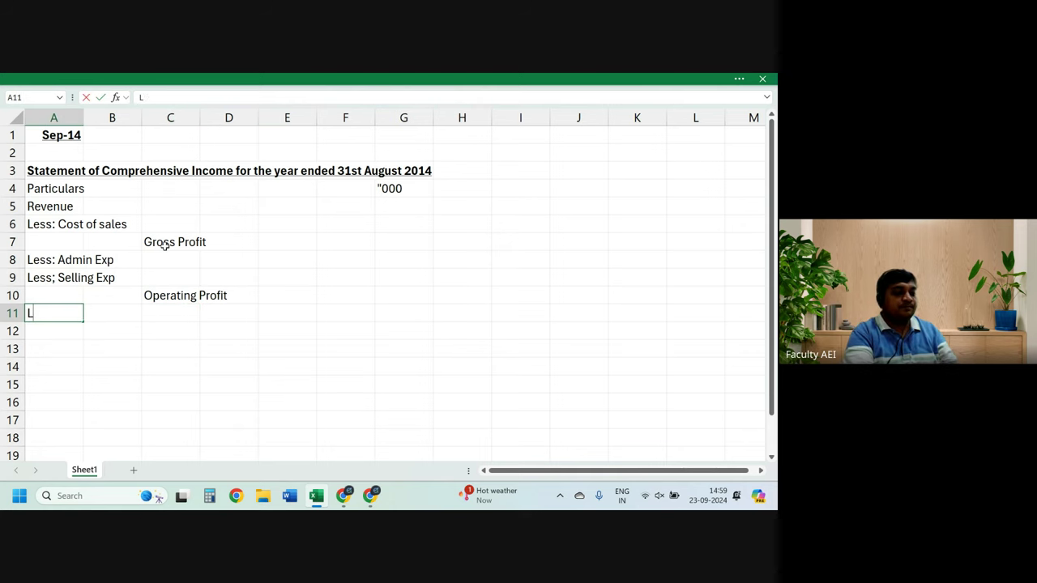
{"action": "type", "text": "ess:"}
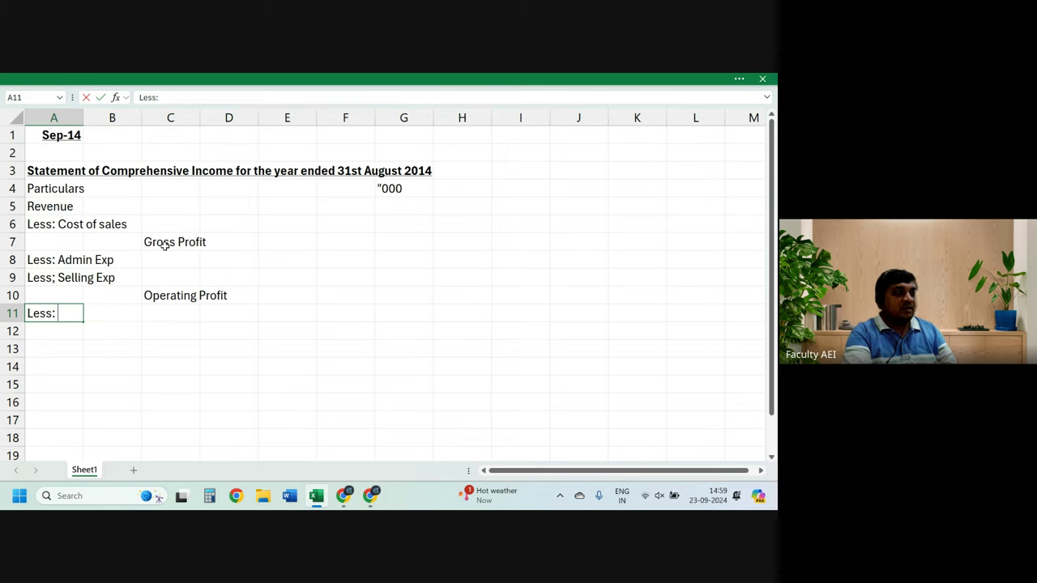
{"action": "key", "text": "BackSpace"}
{"action": "key", "text": "BackSpace"}
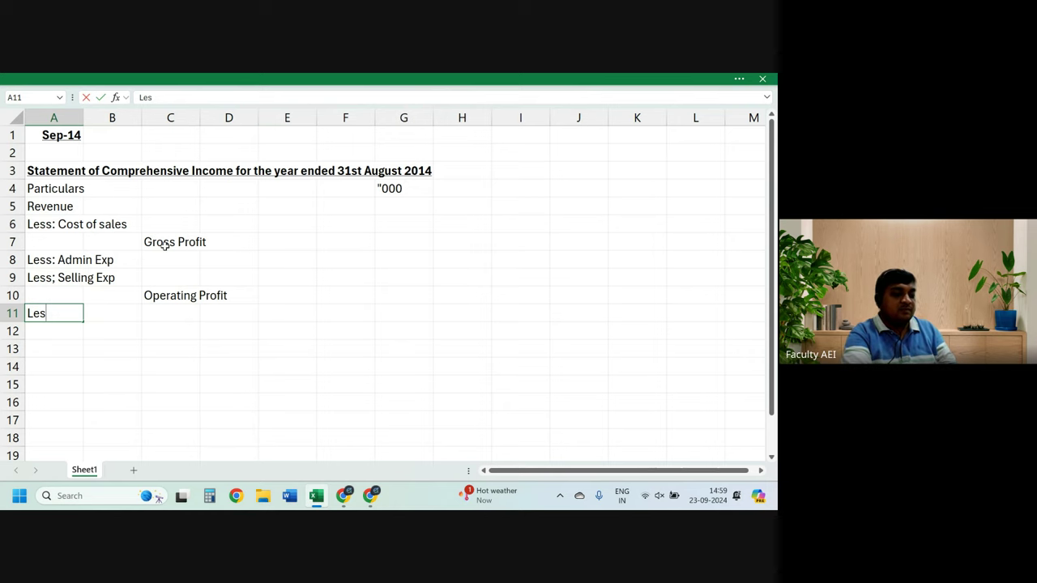
{"action": "key", "text": "BackSpace"}
{"action": "key", "text": "BackSpace"}
{"action": "key", "text": "BackSpace"}
{"action": "type", "text": "Add: Finance Income"}
{"action": "key", "text": "Return"}
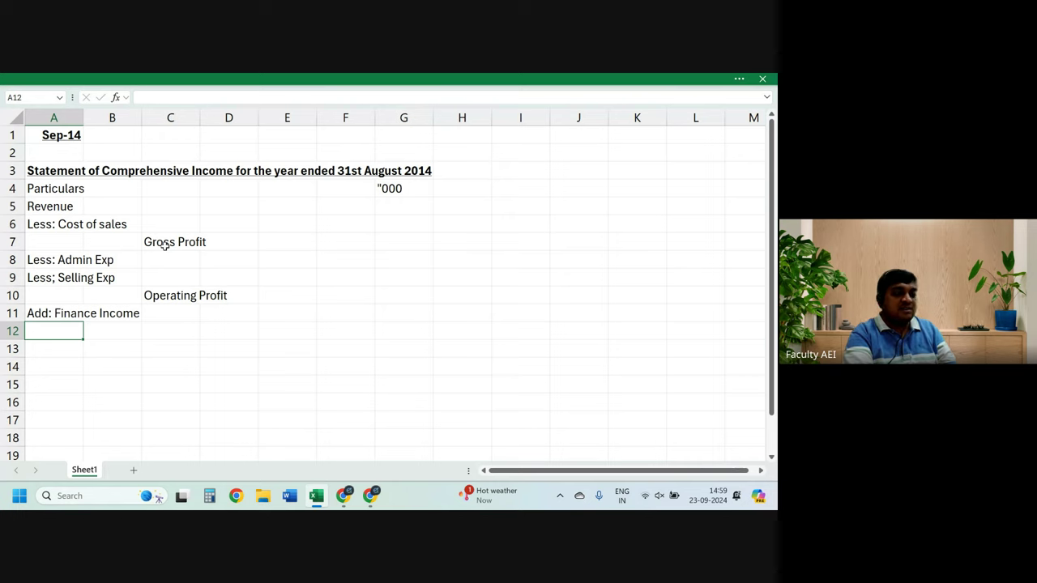
Step: Enter Less: Finance Cost in A12, closing the McAfee expiration pop-up along the way
{"action": "type", "text": "Less: "}
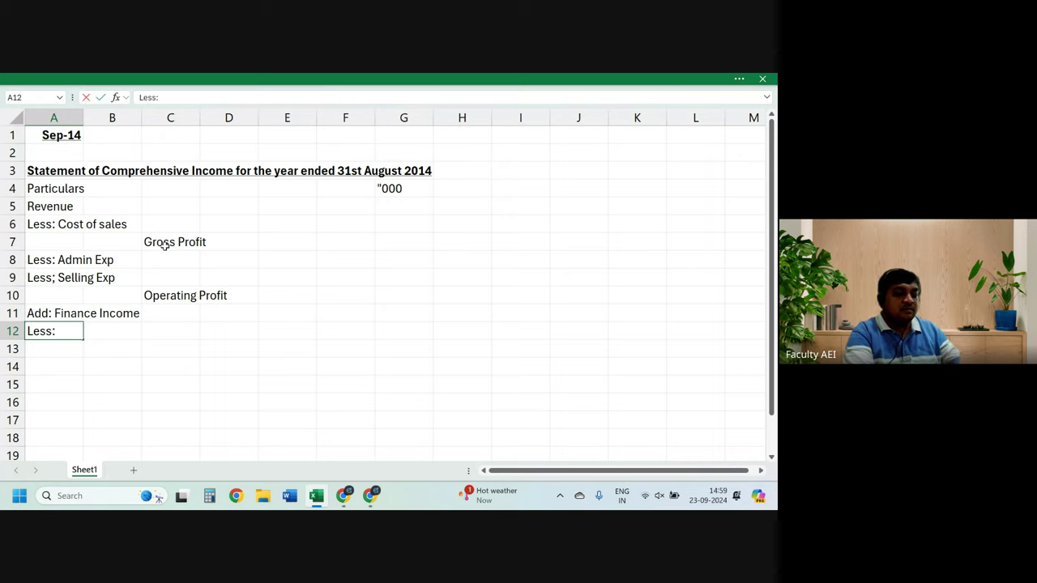
{"action": "type", "text": "Finnace"}
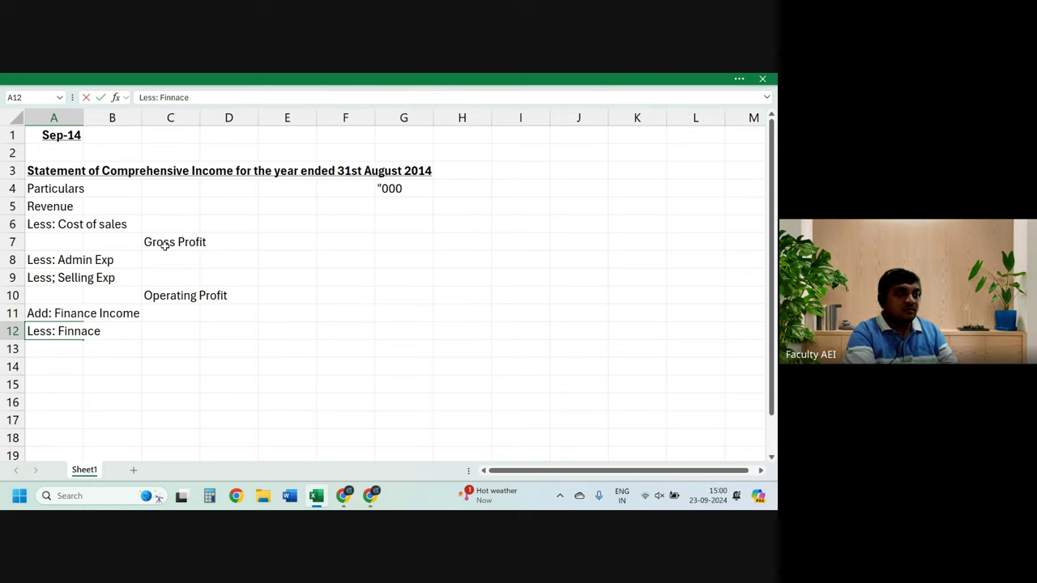
{"action": "key", "text": "BackSpace"}
{"action": "key", "text": "BackSpace"}
{"action": "key", "text": "BackSpace"}
{"action": "key", "text": "BackSpace"}
{"action": "type", "text": "ance"}
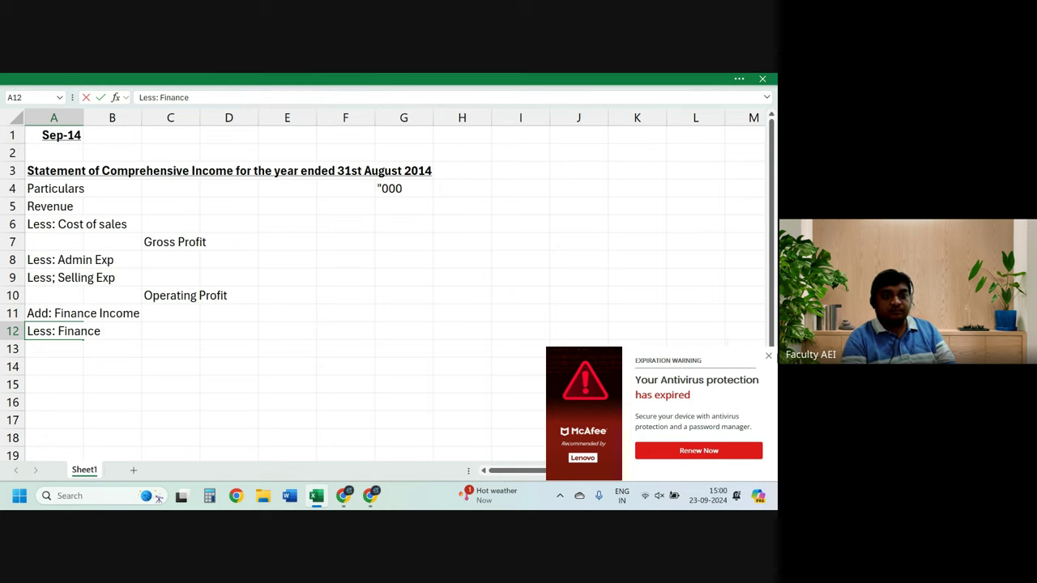
{"action": "left_click", "coordinate": [768, 355]}
{"action": "left_click", "coordinate": [769, 356]}
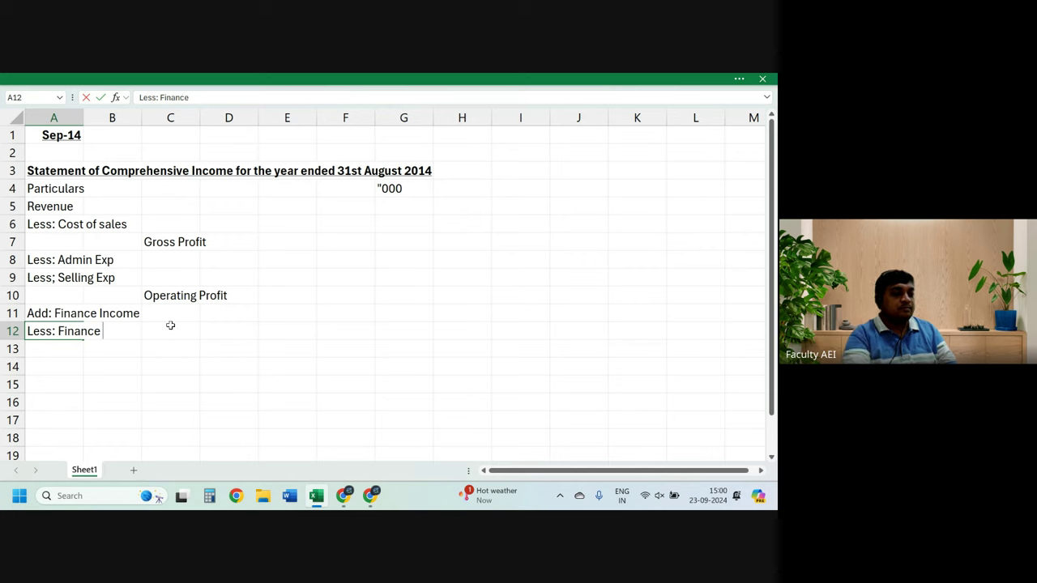
{"action": "type", "text": "Cost"}
{"action": "key", "text": "Return"}
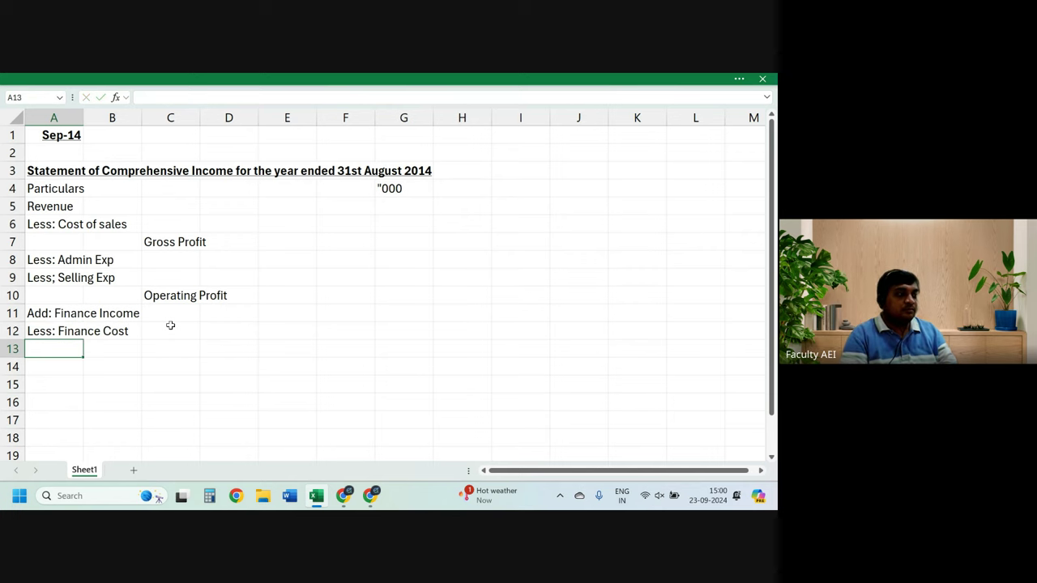
Step: Add Profit before tax in C13, Less: Taxes in A14 and Net profit in C15
{"action": "key", "text": "Right"}
{"action": "key", "text": "Right"}
{"action": "type", "text": "Profit "}
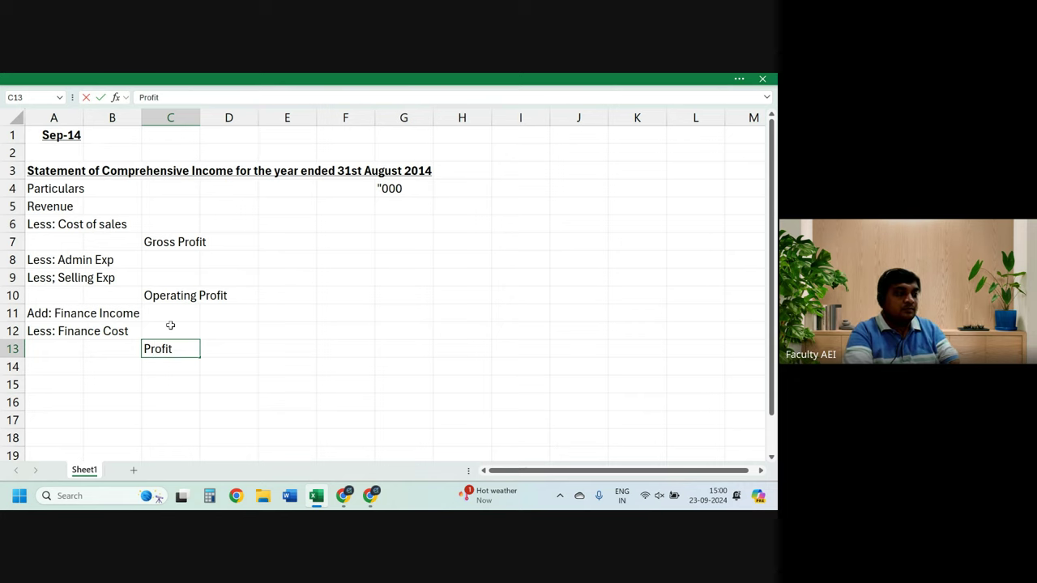
{"action": "type", "text": "before"}
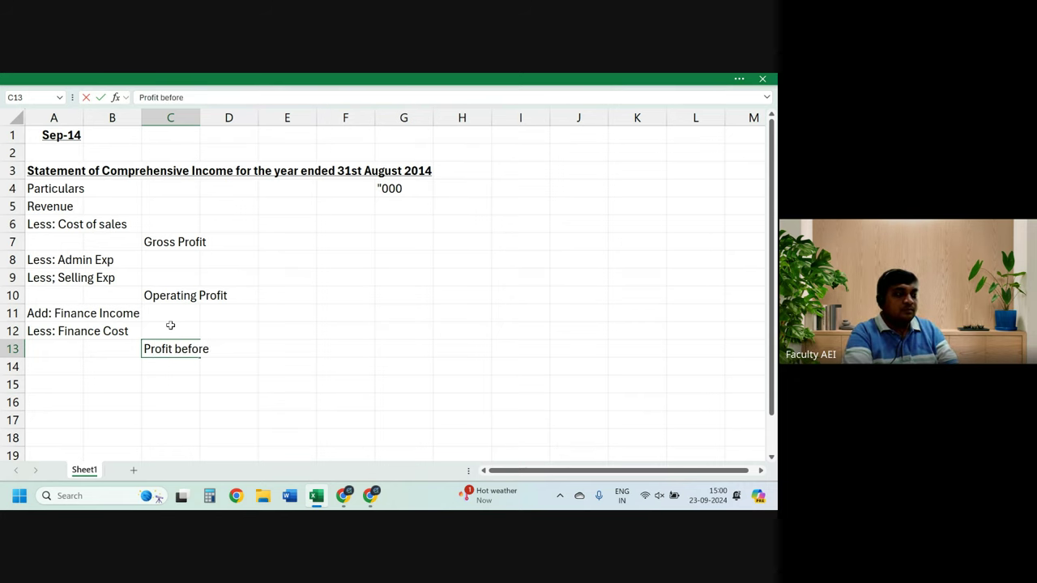
{"action": "type", "text": " tax"}
{"action": "key", "text": "Return"}
{"action": "key", "text": "Left"}
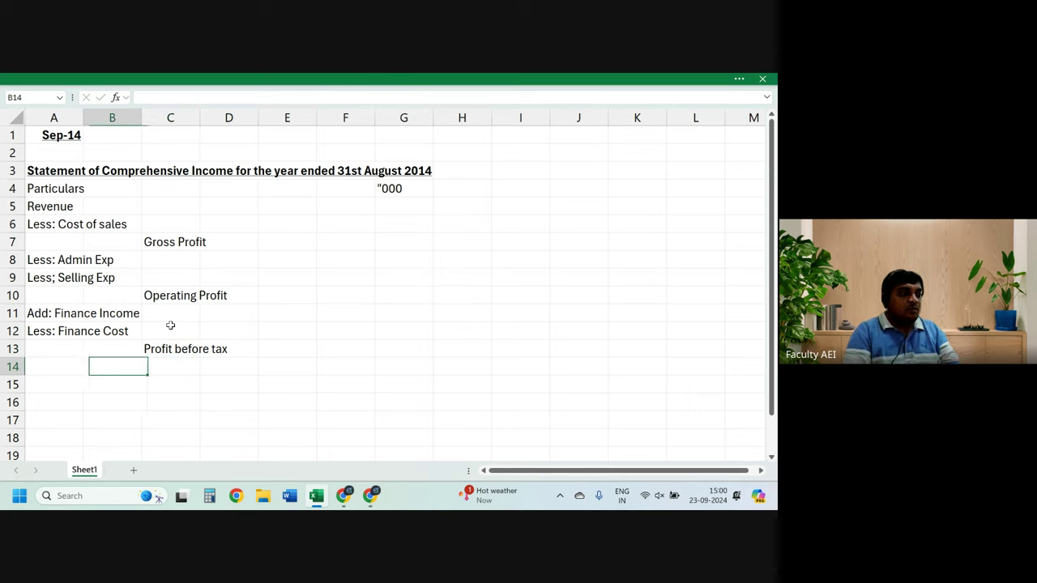
{"action": "key", "text": "Left"}
{"action": "type", "text": "Les"}
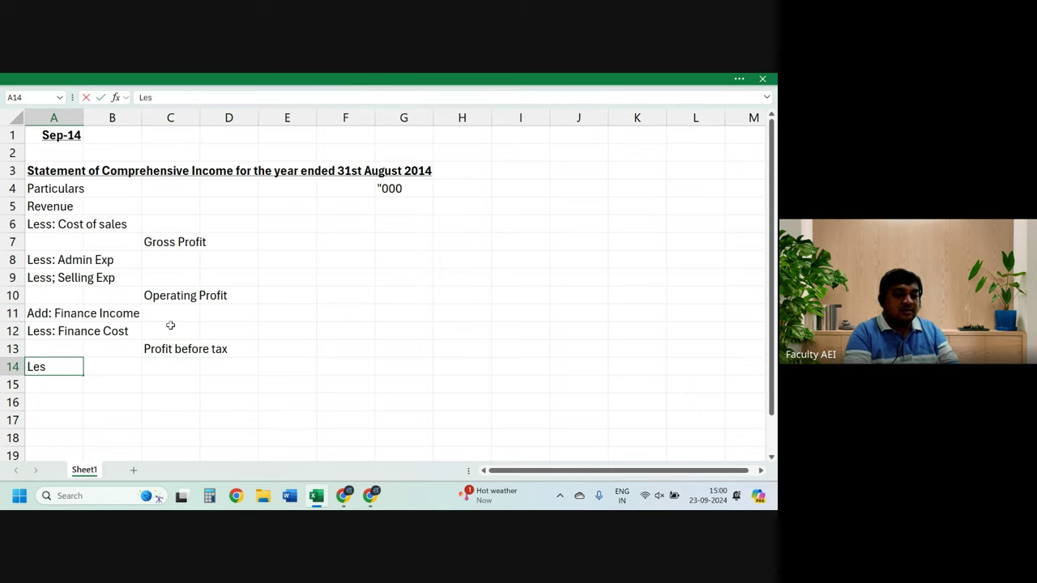
{"action": "type", "text": "s: TAxes"}
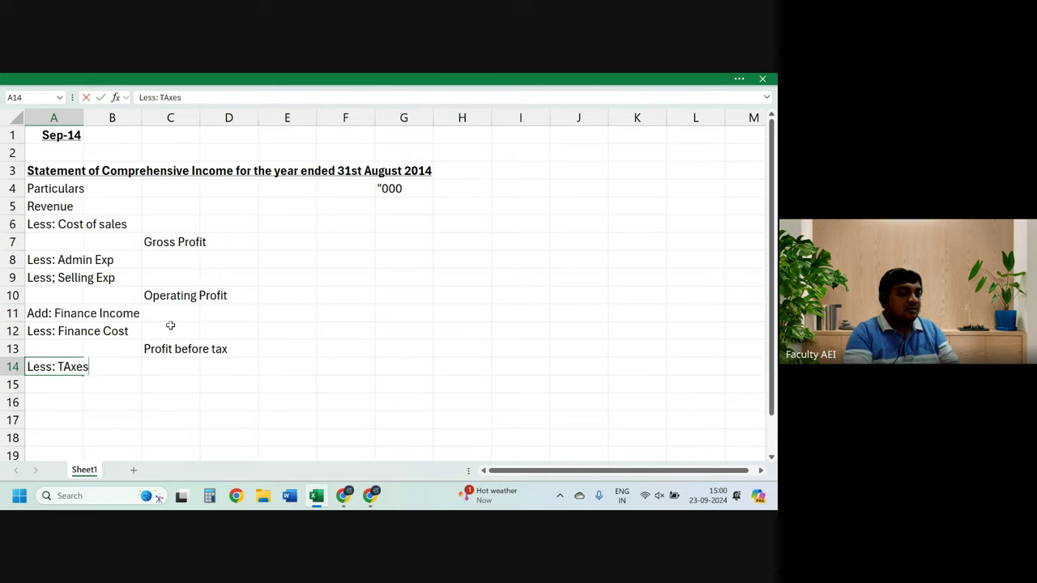
{"action": "key", "text": "Return"}
{"action": "key", "text": "Right"}
{"action": "key", "text": "Right"}
{"action": "type", "text": "N"}
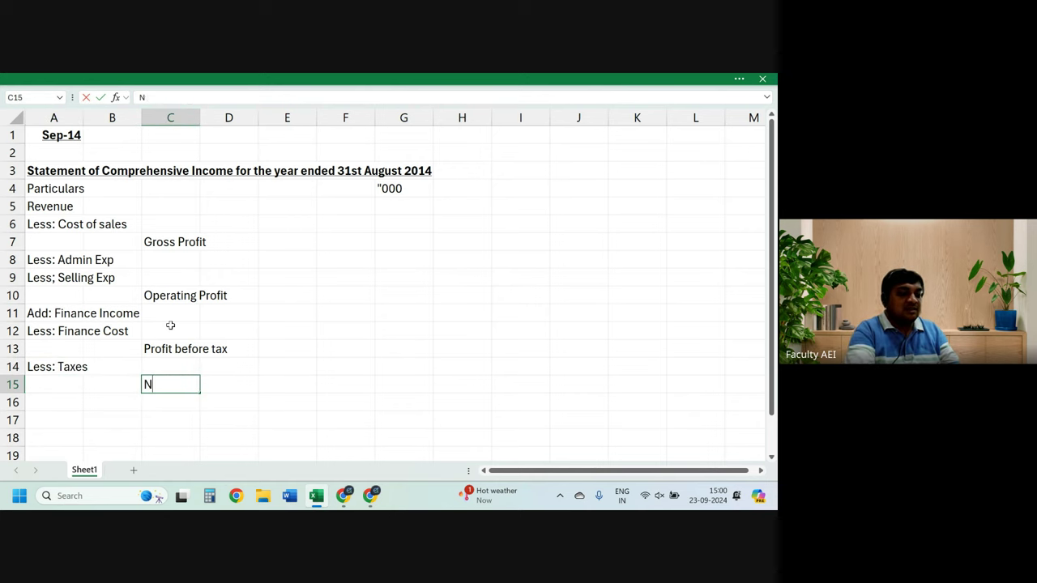
{"action": "type", "text": "et profit"}
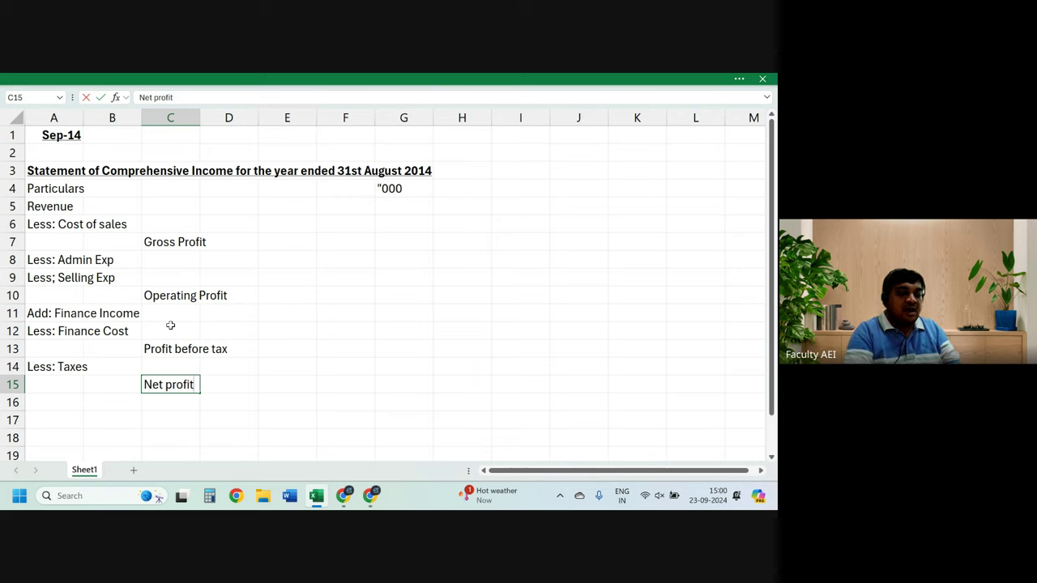
{"action": "key", "text": "Return"}
Step: Add Add: Other comprehensive Income in A16 and Total Comprehensive Income in C17
{"action": "key", "text": "Left"}
{"action": "key", "text": "Left"}
{"action": "type", "text": "A"}
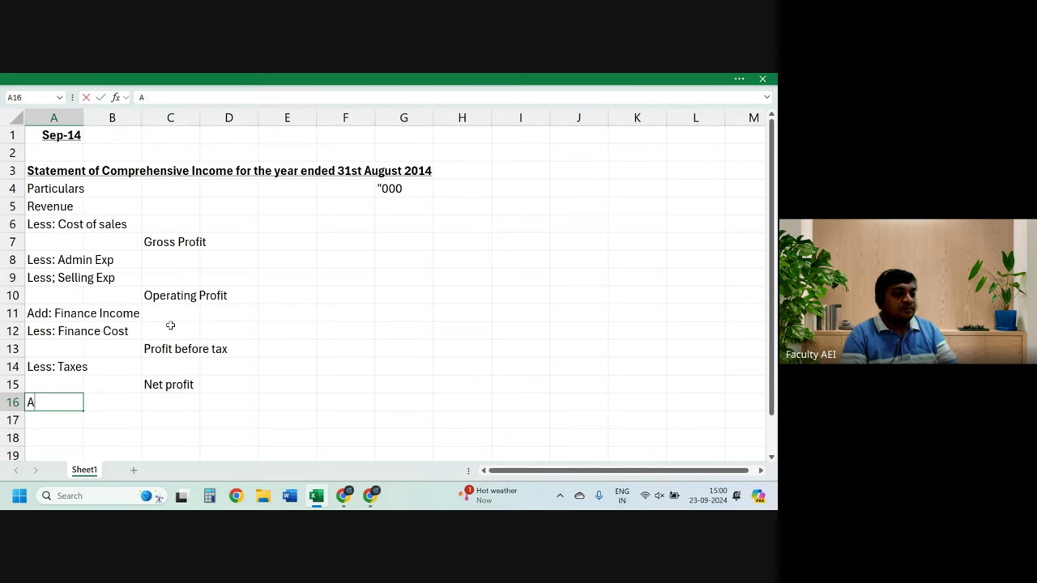
{"action": "type", "text": "dd: Oth"}
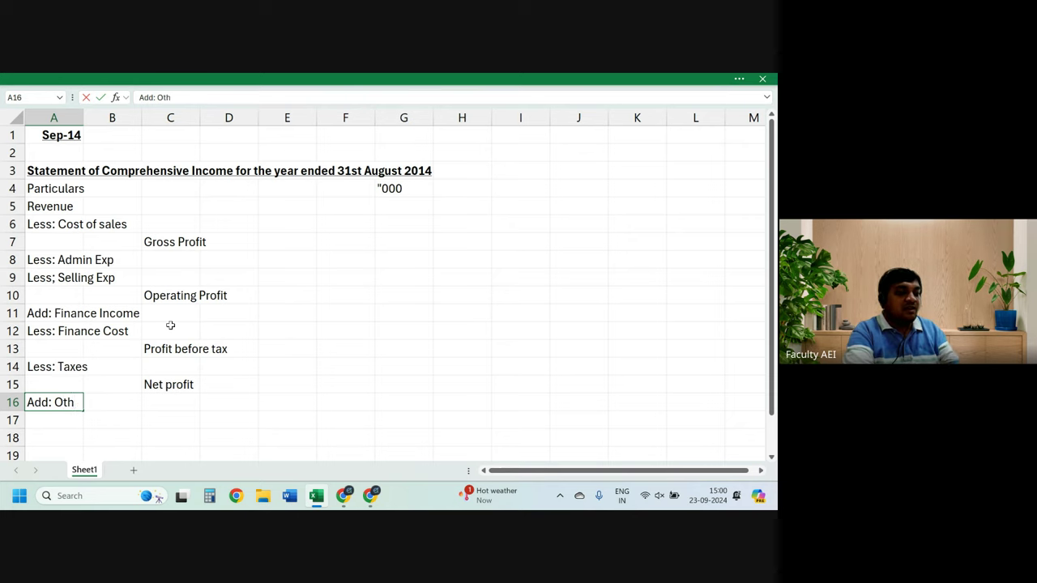
{"action": "type", "text": "er compre"}
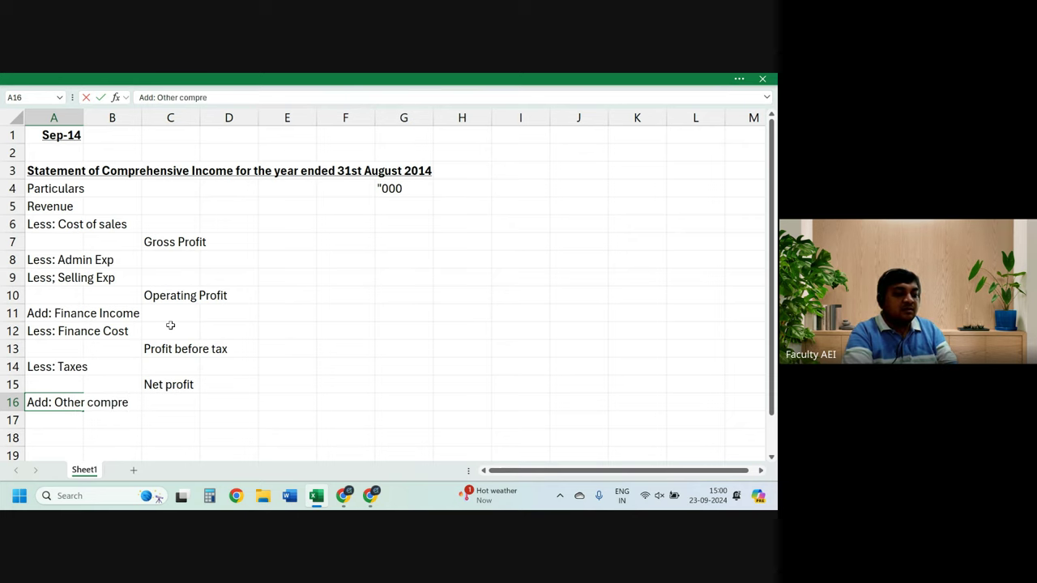
{"action": "type", "text": "hensive "}
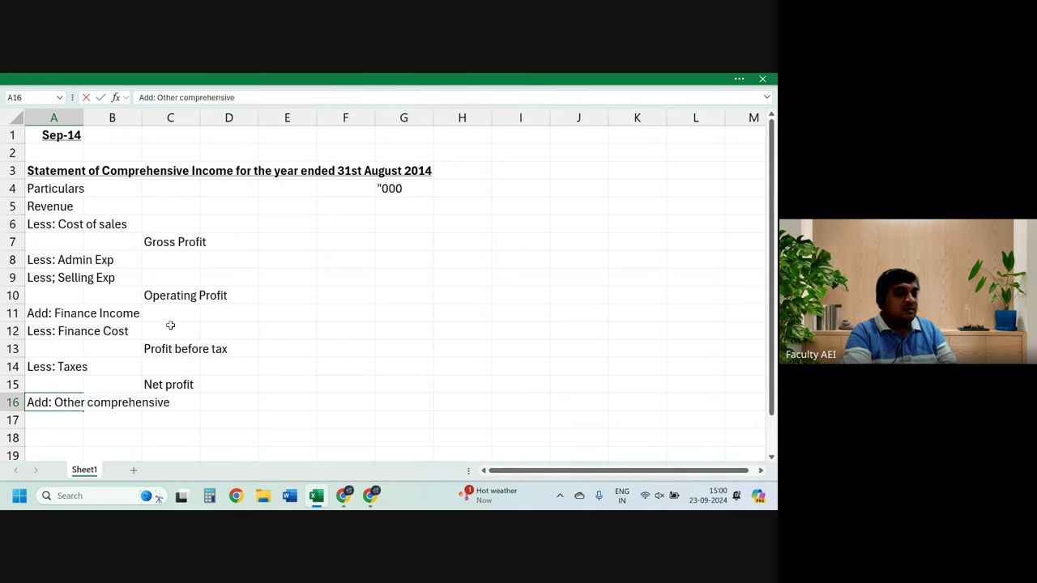
{"action": "type", "text": "Incoe"}
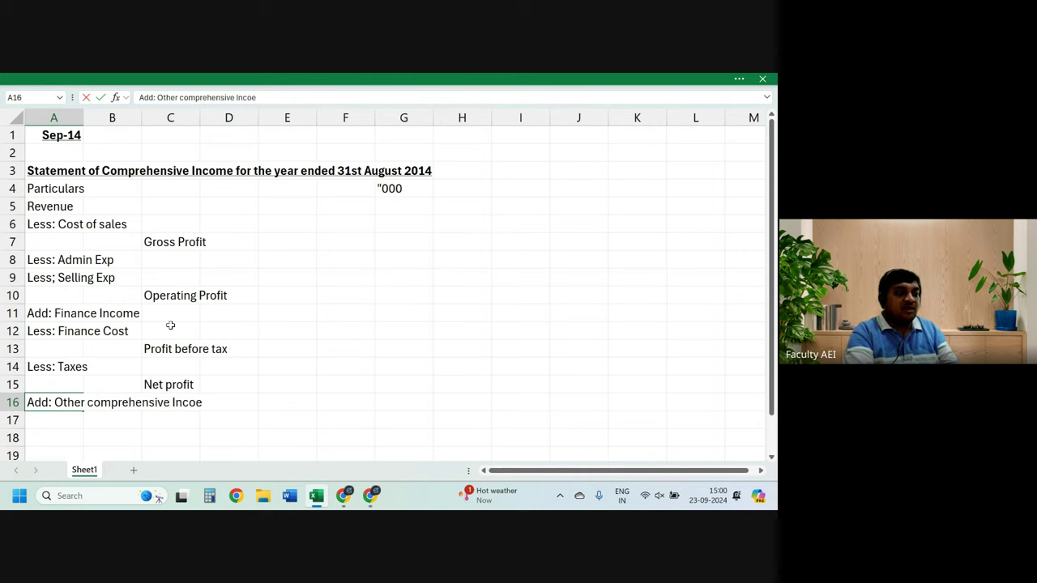
{"action": "key", "text": "BackSpace"}
{"action": "type", "text": "me"}
{"action": "key", "text": "Return"}
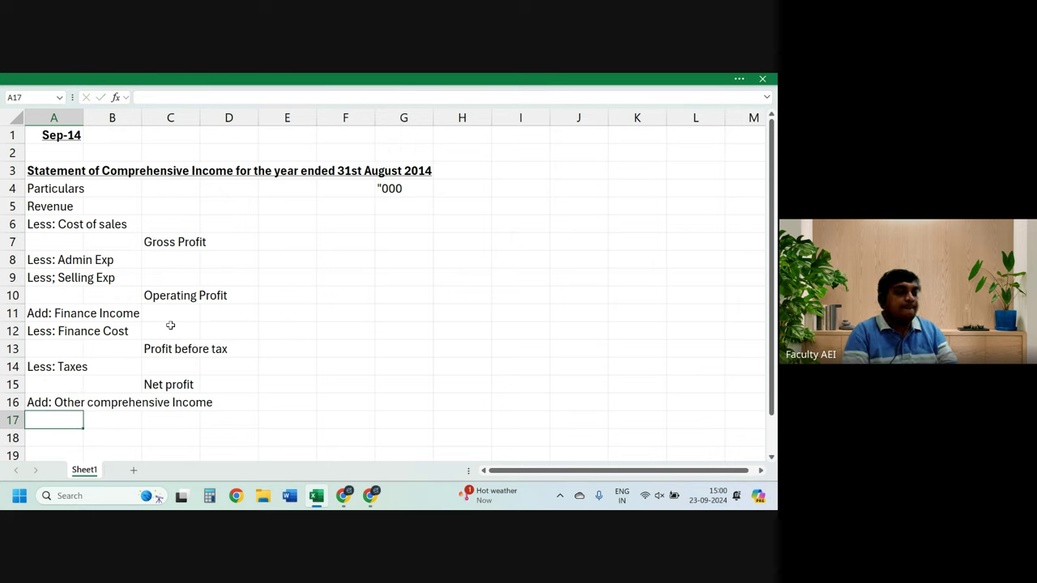
{"action": "key", "text": "Right"}
{"action": "key", "text": "Right"}
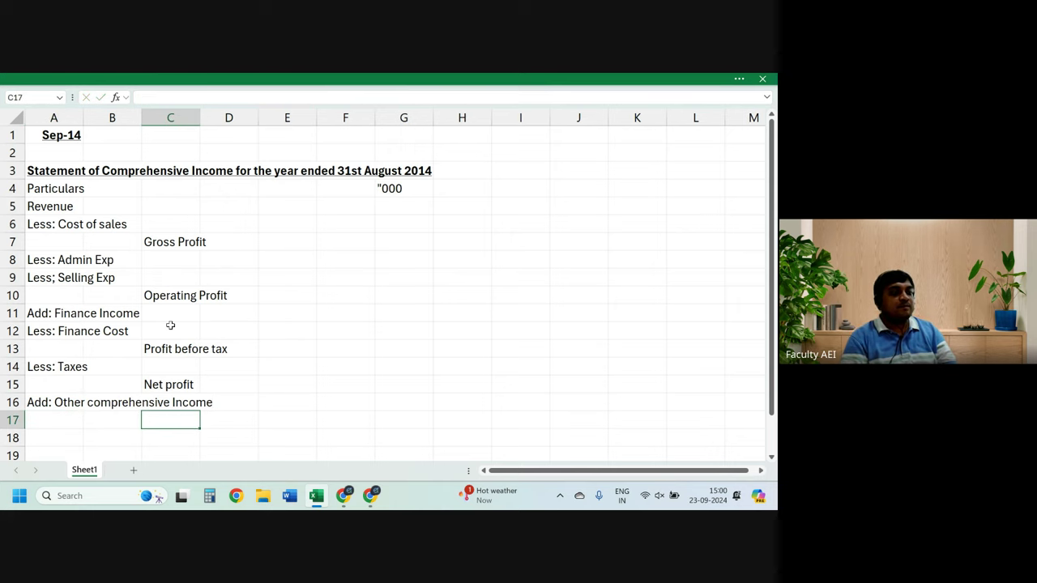
{"action": "type", "text": "Total"}
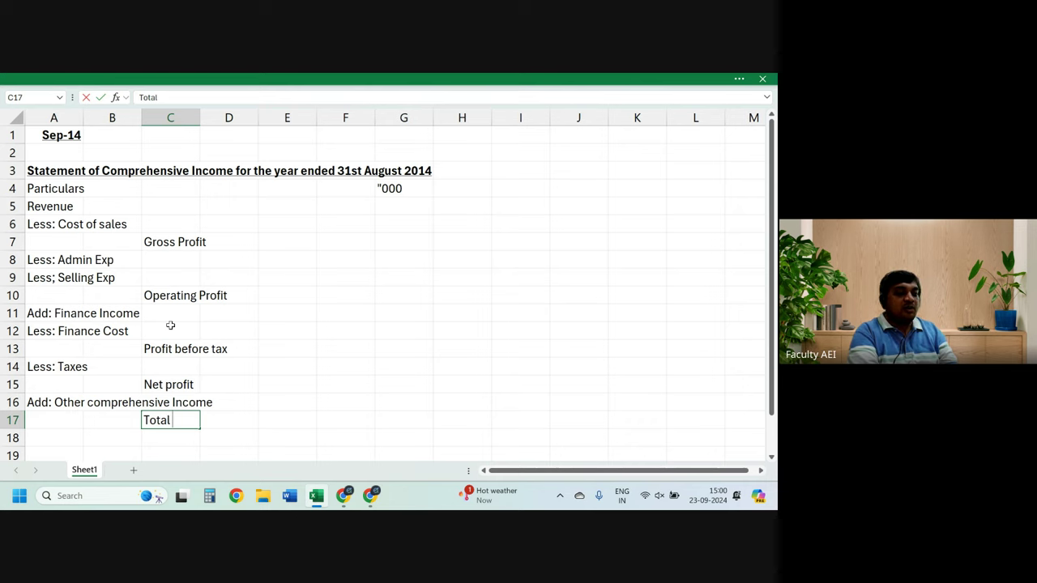
{"action": "type", "text": " Comprehen"}
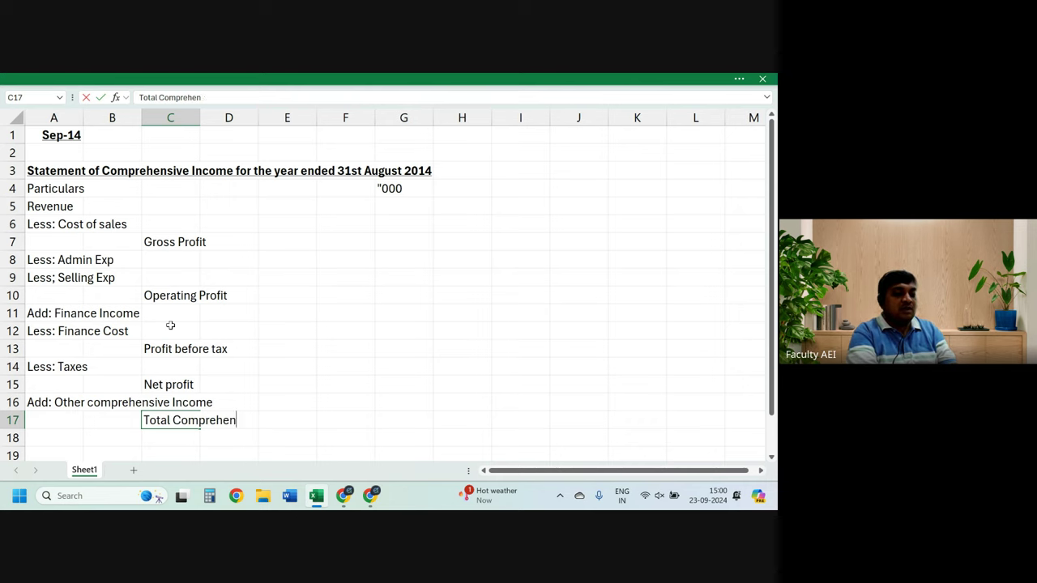
{"action": "type", "text": "sive Inco"}
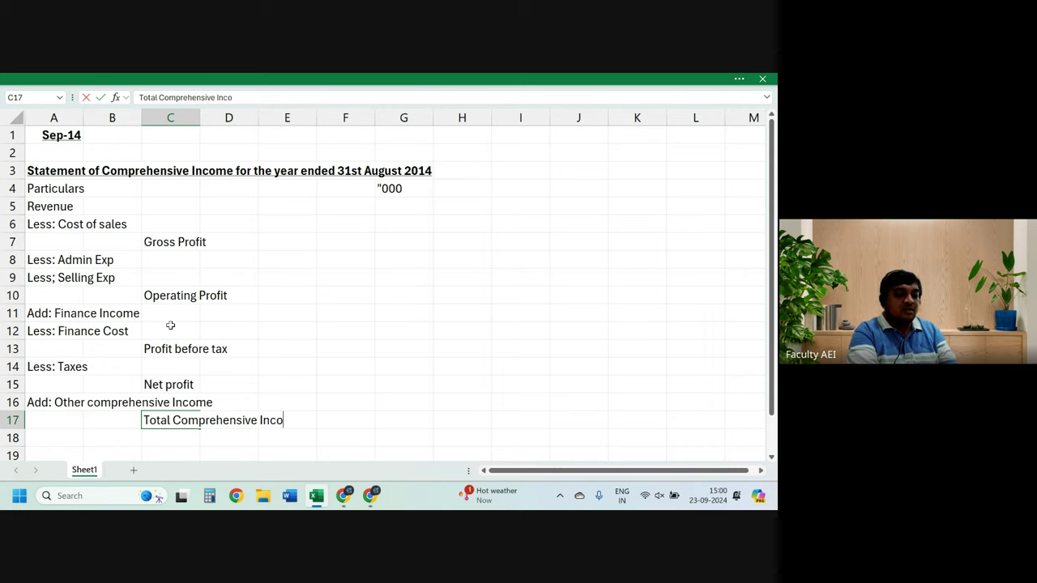
{"action": "type", "text": "me"}
{"action": "key", "text": "Return"}
{"action": "key", "text": "Right"}
{"action": "key", "text": "Right"}
{"action": "key", "text": "Right"}
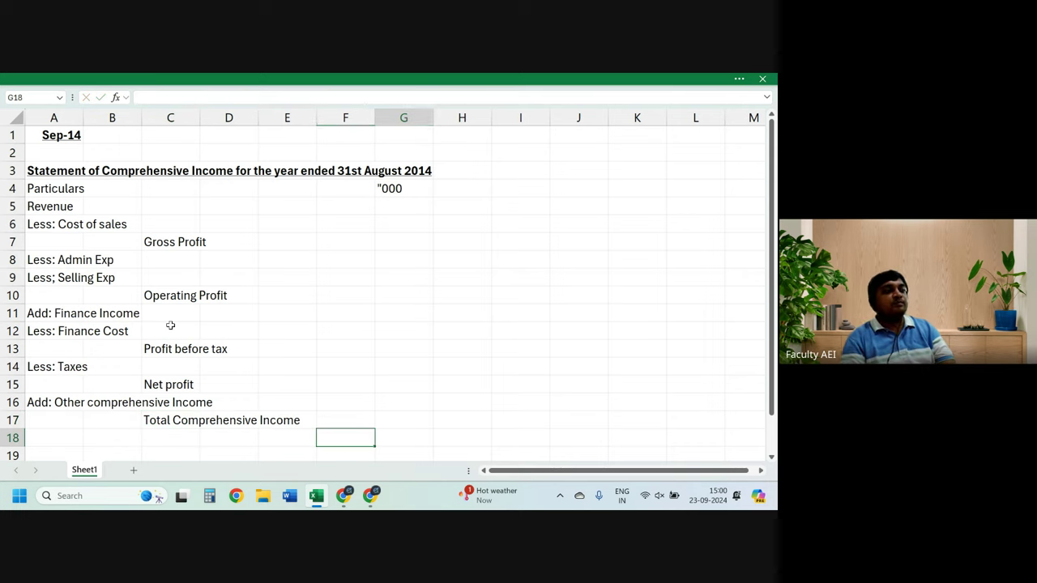
{"action": "key", "text": "Right"}
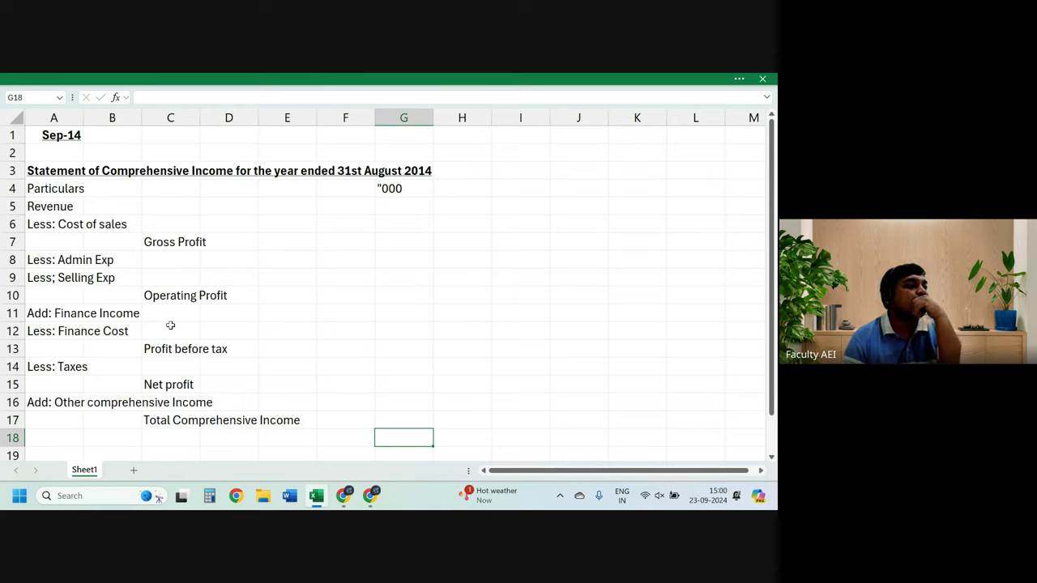
{"action": "key", "text": "Up"}
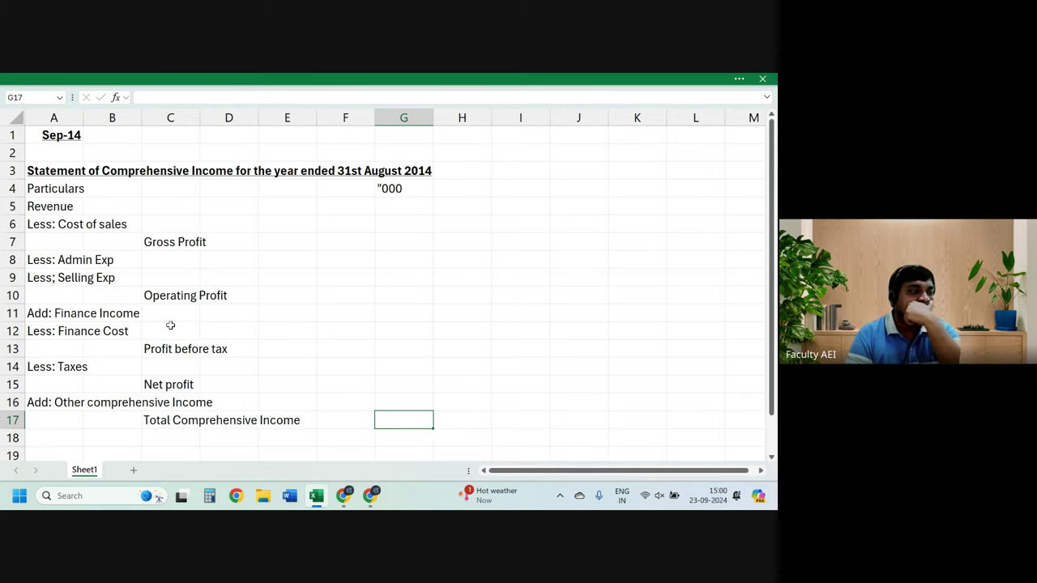
{"action": "key", "text": "Up"}
{"action": "key", "text": "Up"}
{"action": "key", "text": "Up"}
{"action": "key", "text": "Up"}
{"action": "key", "text": "Up"}
{"action": "key", "text": "Left"}
{"action": "key", "text": "Left"}
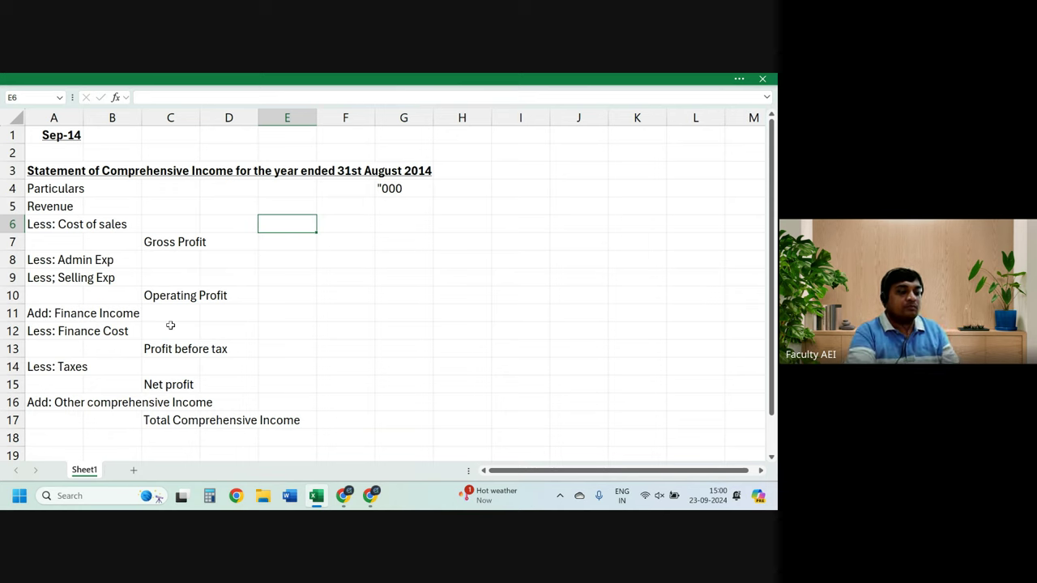
Step: Type Note 1, Note 2 and Note 3 in column E beside Cost of sales, Admin Exp and Selling Exp
{"action": "type", "text": "Note 1"}
{"action": "key", "text": "Return"}
{"action": "key", "text": "Down"}
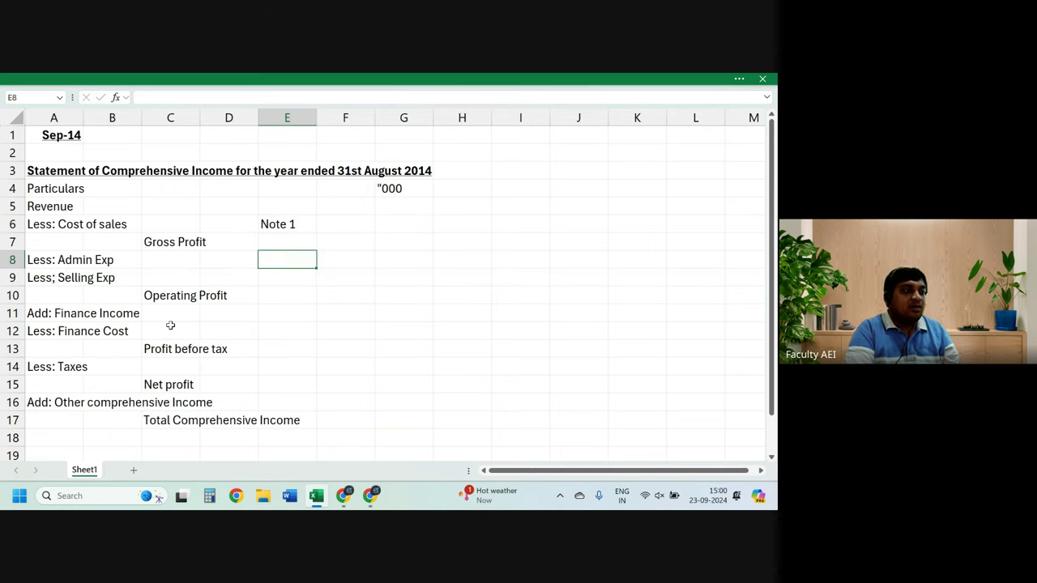
{"action": "type", "text": "Note 2"}
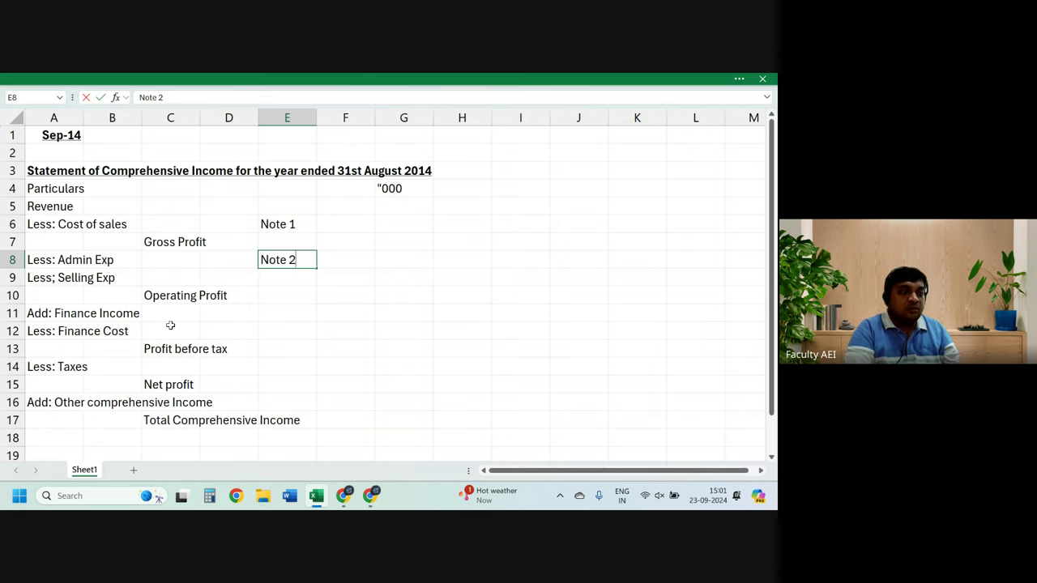
{"action": "key", "text": "Return"}
{"action": "type", "text": "Note 3"}
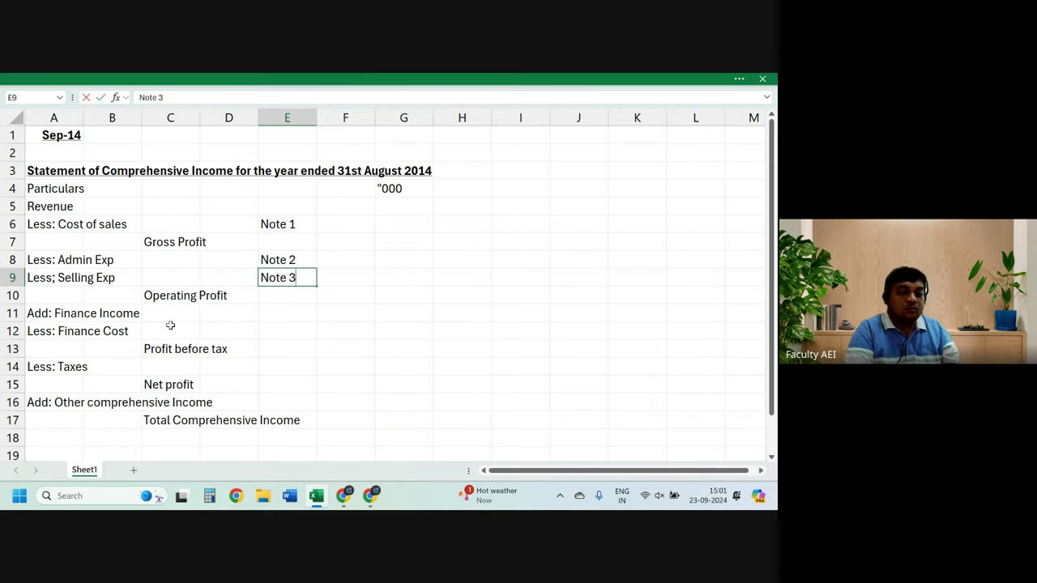
{"action": "key", "text": "Return"}
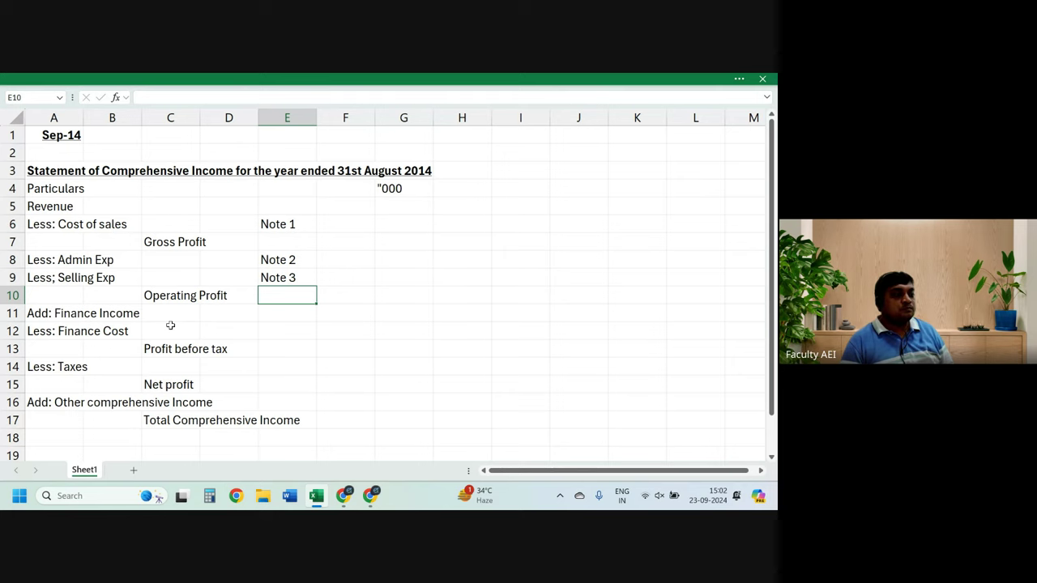
Step: Enter the headings Note 1 in A19, Note 2 in F19 and Note 3 in I19
{"action": "key", "text": "Down"}
{"action": "key", "text": "Down"}
{"action": "key", "text": "Down"}
{"action": "key", "text": "Down"}
{"action": "key", "text": "Down"}
{"action": "key", "text": "Down"}
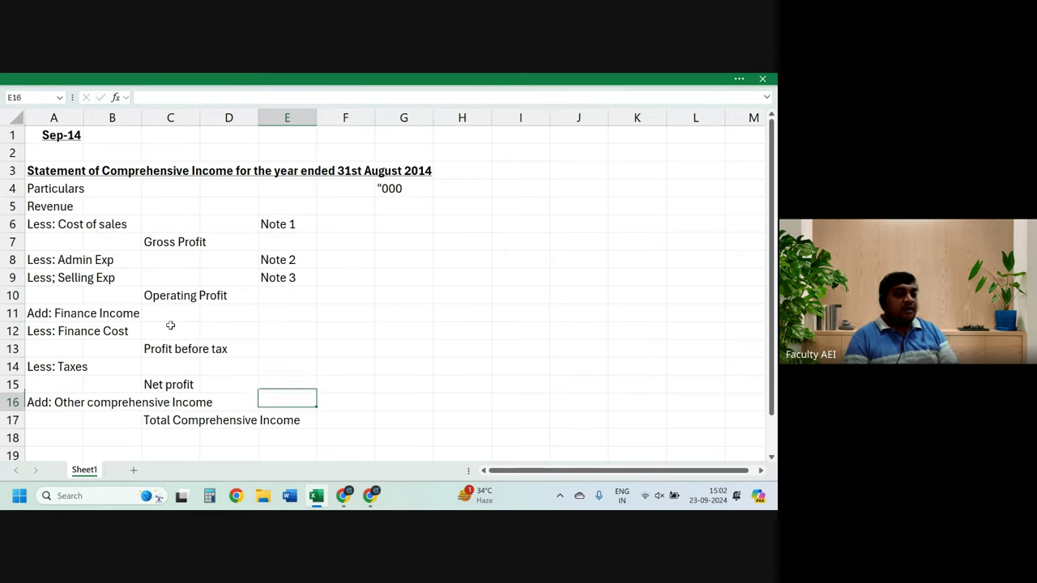
{"action": "key", "text": "Down"}
{"action": "key", "text": "Down"}
{"action": "key", "text": "Down"}
{"action": "key", "text": "Down"}
{"action": "key", "text": "Up"}
{"action": "key", "text": "Left"}
{"action": "key", "text": "Left"}
{"action": "key", "text": "Left"}
{"action": "key", "text": "Left"}
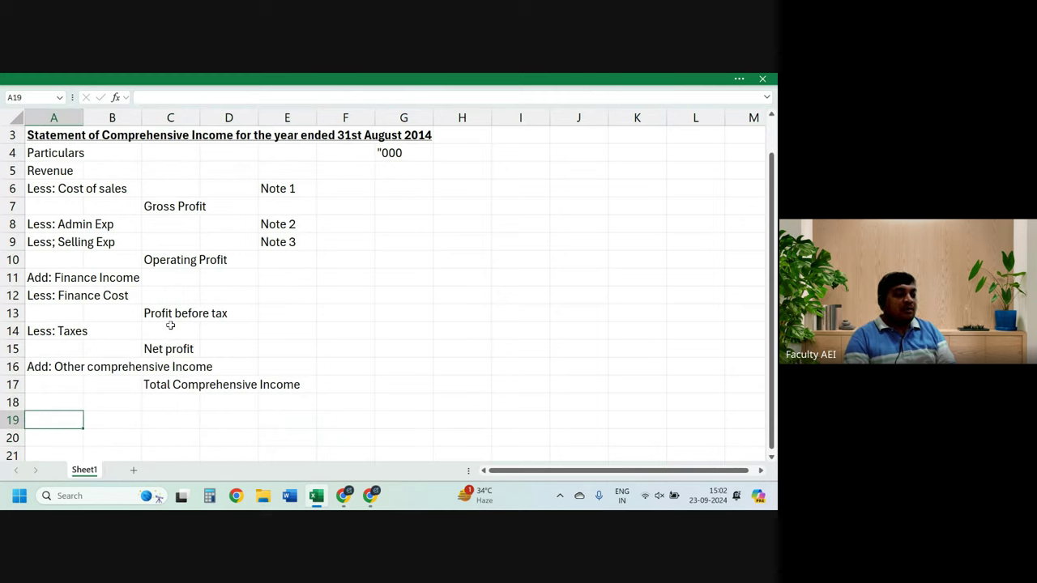
{"action": "type", "text": "Note 1"}
{"action": "key", "text": "Right"}
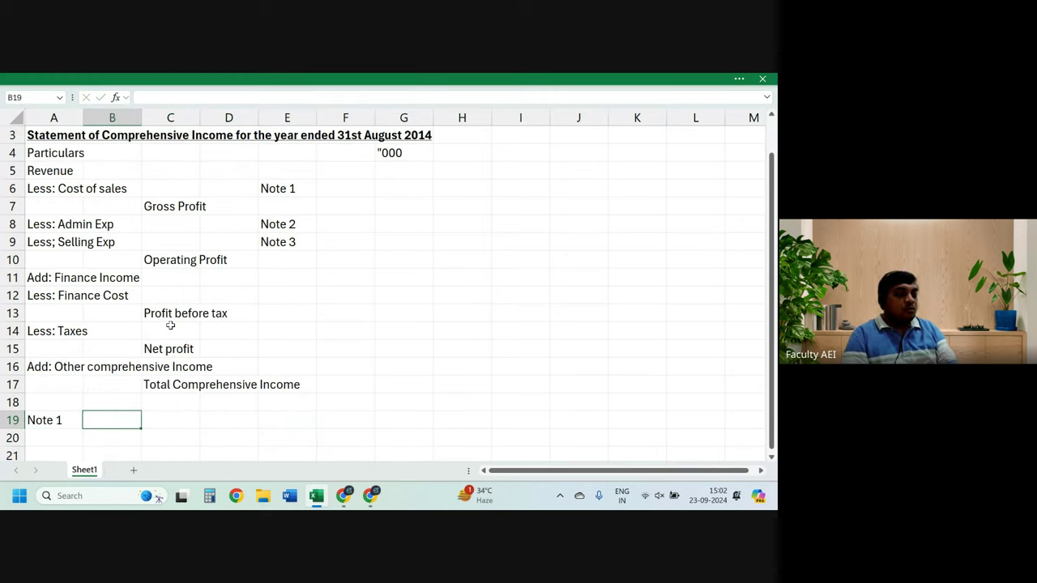
{"action": "key", "text": "Right"}
{"action": "key", "text": "Right"}
{"action": "key", "text": "Right"}
{"action": "key", "text": "Right"}
{"action": "type", "text": "Not"}
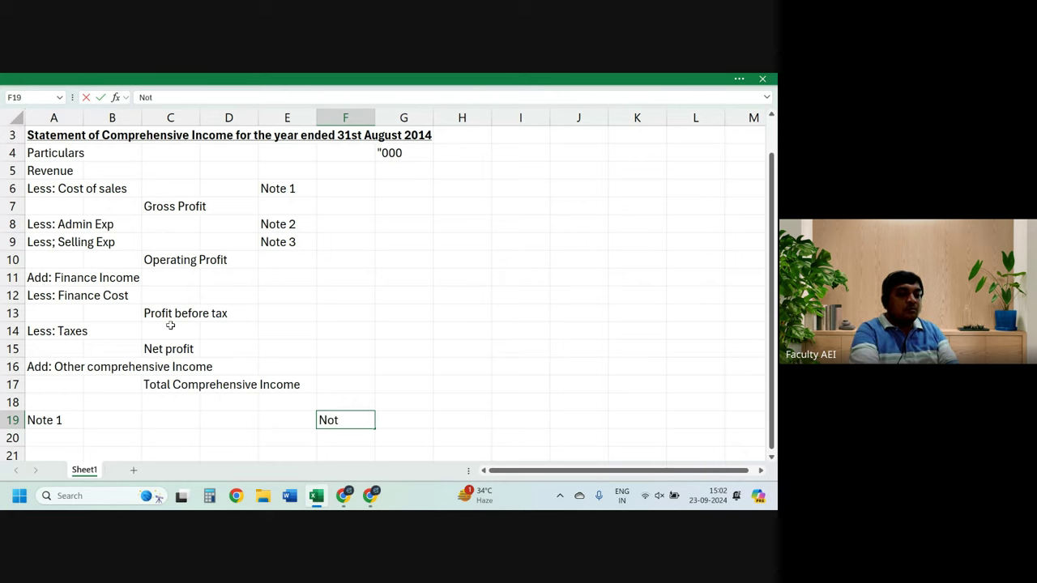
{"action": "type", "text": "e 2"}
{"action": "key", "text": "Right"}
{"action": "key", "text": "Right"}
{"action": "key", "text": "Right"}
{"action": "type", "text": "No"}
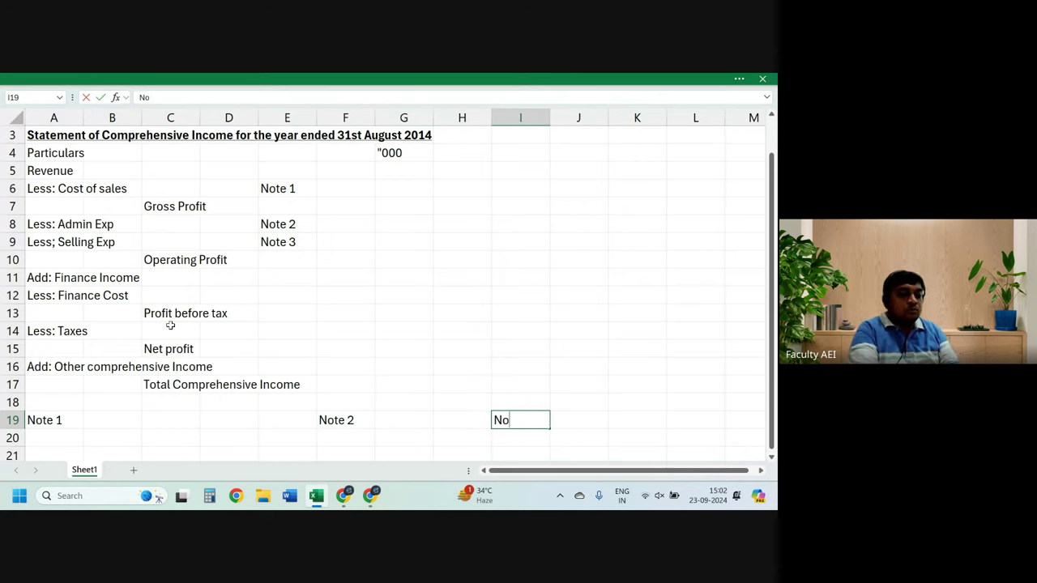
{"action": "type", "text": "te 3"}
{"action": "key", "text": "Return"}
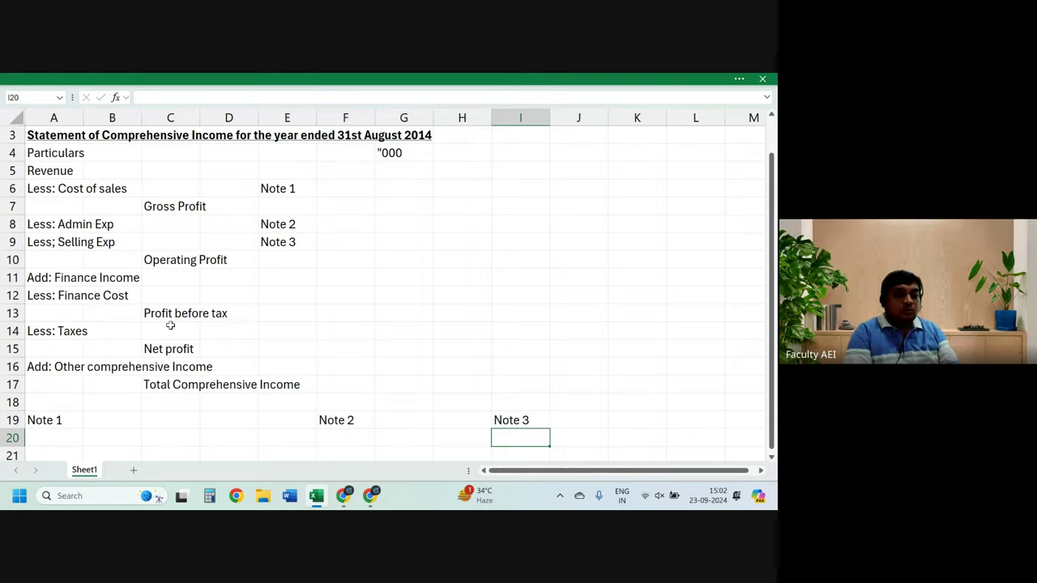
{"action": "scroll", "coordinate": [170, 325], "scroll_direction": "down", "scroll_amount": 2}
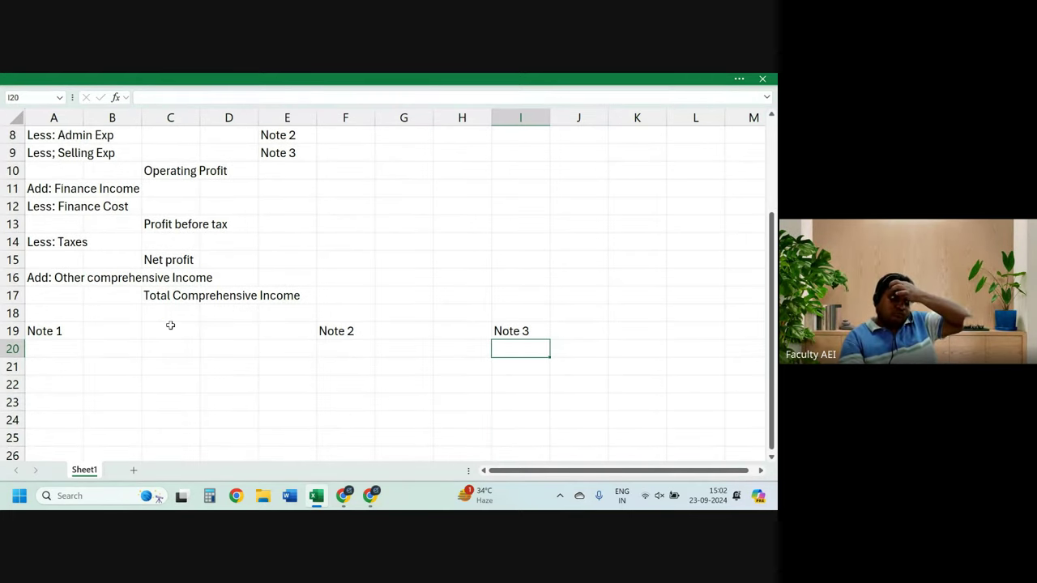
{"action": "key", "text": "Left"}
{"action": "key", "text": "Home"}
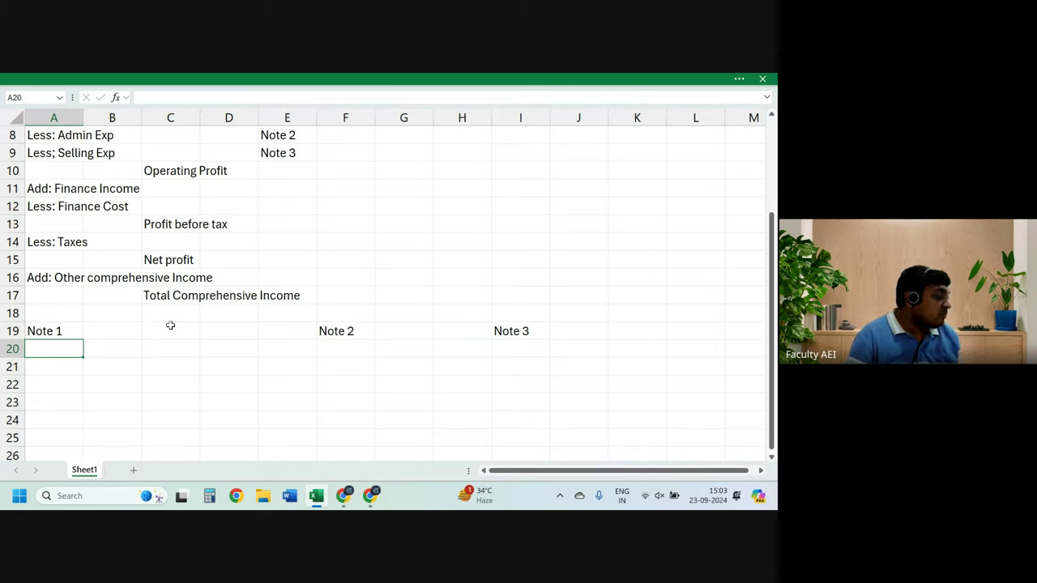
Step: Enter Admin Exp in F20 with amount 4500 in H20
{"action": "key", "text": "Right"}
{"action": "key", "text": "Right"}
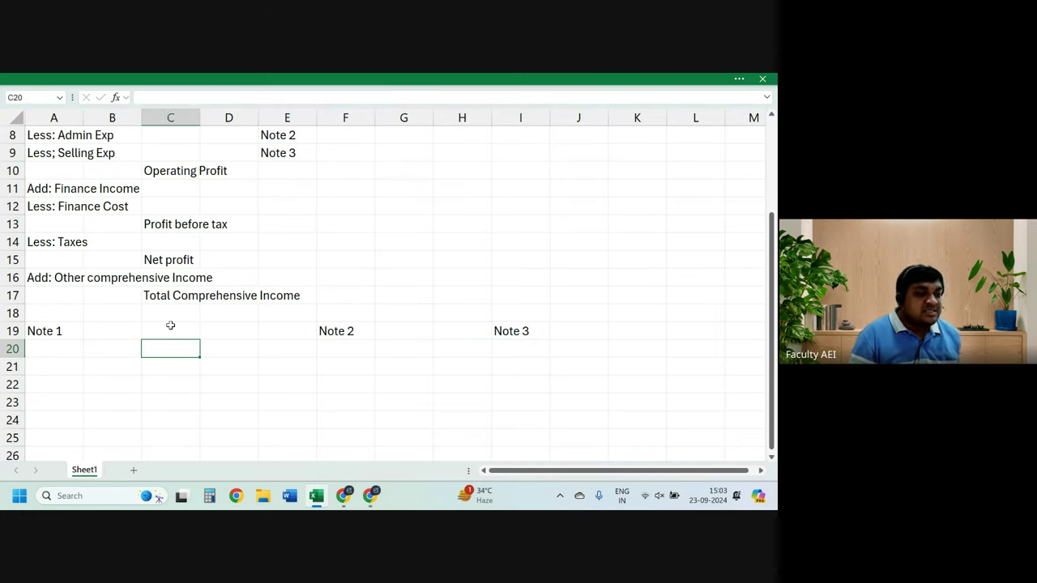
{"action": "key", "text": "Right"}
{"action": "key", "text": "Right"}
{"action": "key", "text": "Right"}
{"action": "type", "text": "Admin "}
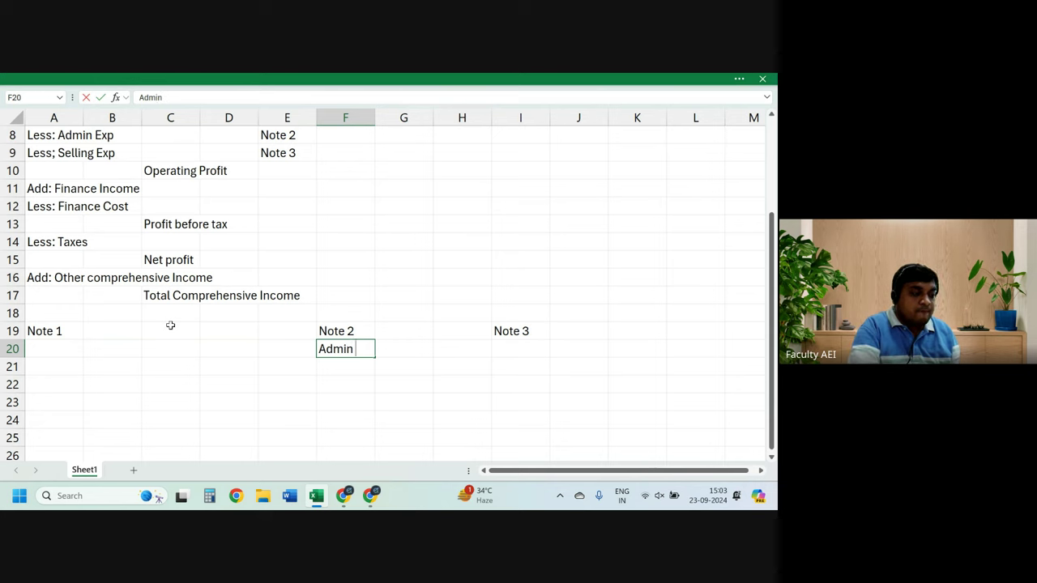
{"action": "type", "text": "Exp"}
{"action": "key", "text": "Right"}
{"action": "key", "text": "Right"}
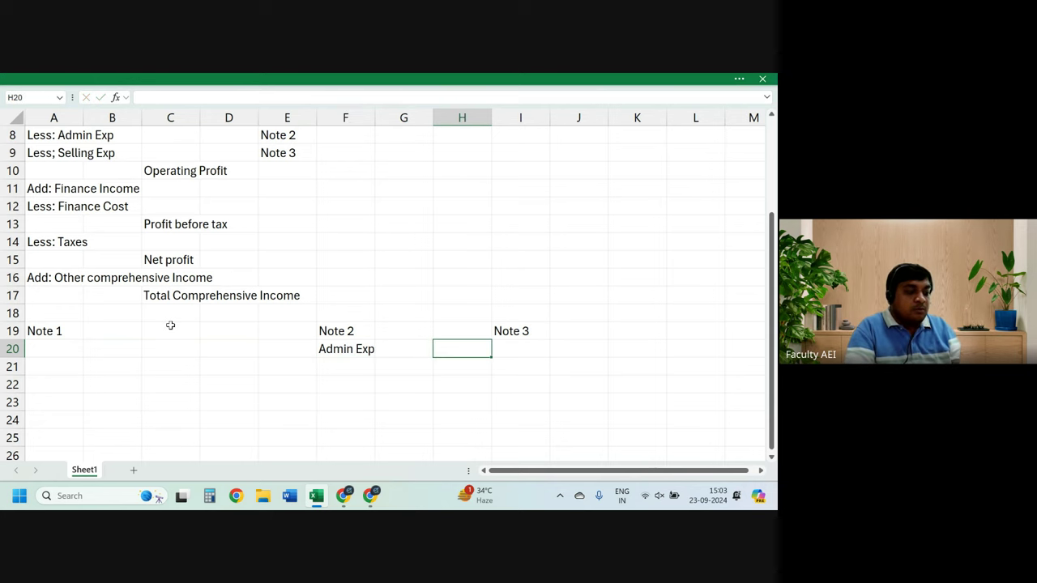
{"action": "type", "text": "4500"}
{"action": "key", "text": "Return"}
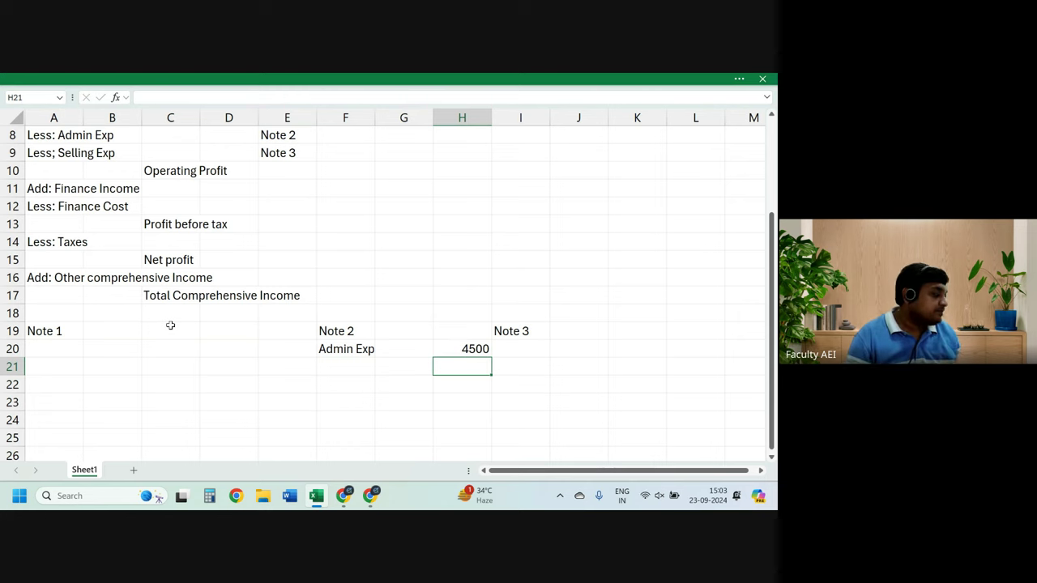
Step: Enter Audit Fee in F21 with amount 3780 in H21
{"action": "key", "text": "Left"}
{"action": "key", "text": "Left"}
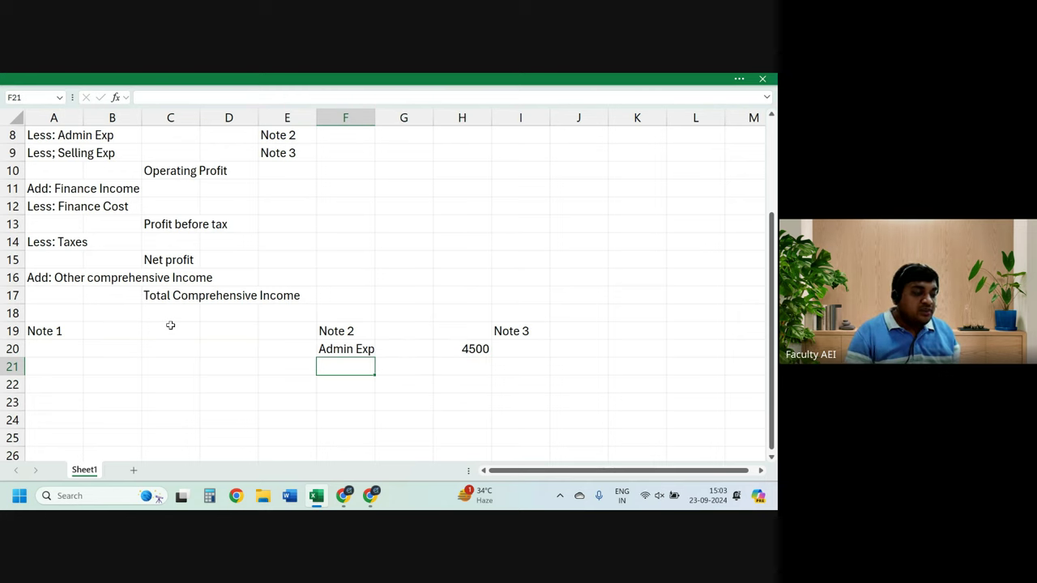
{"action": "type", "text": "Audit"}
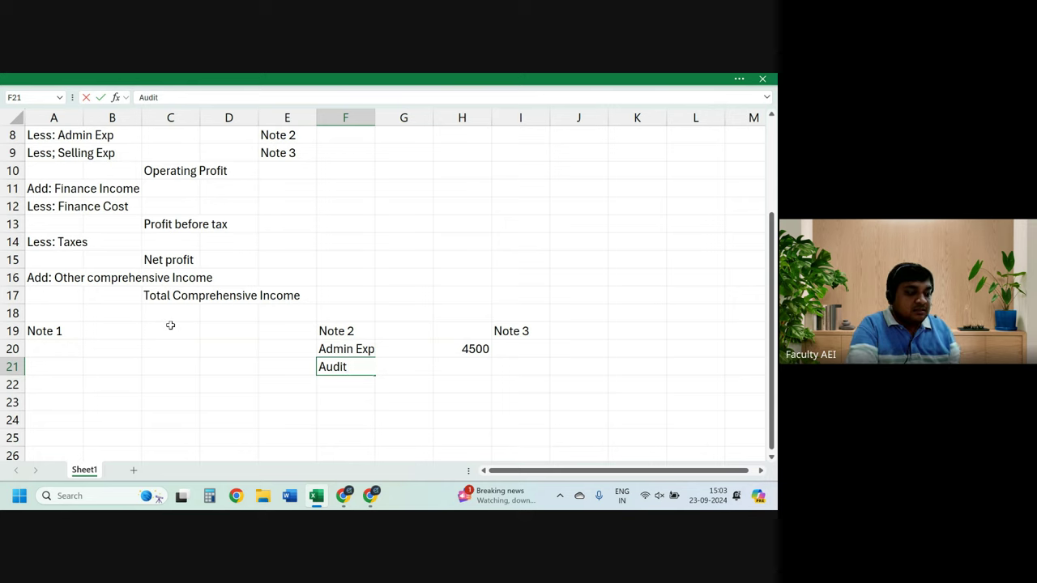
{"action": "type", "text": " Fee"}
{"action": "key", "text": "Right"}
{"action": "key", "text": "Right"}
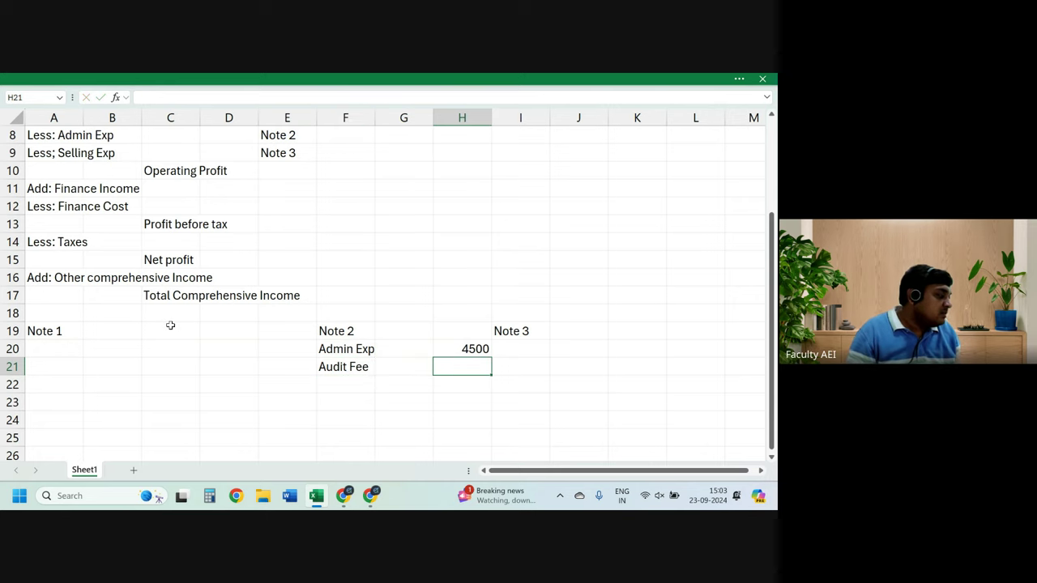
{"action": "type", "text": "378"}
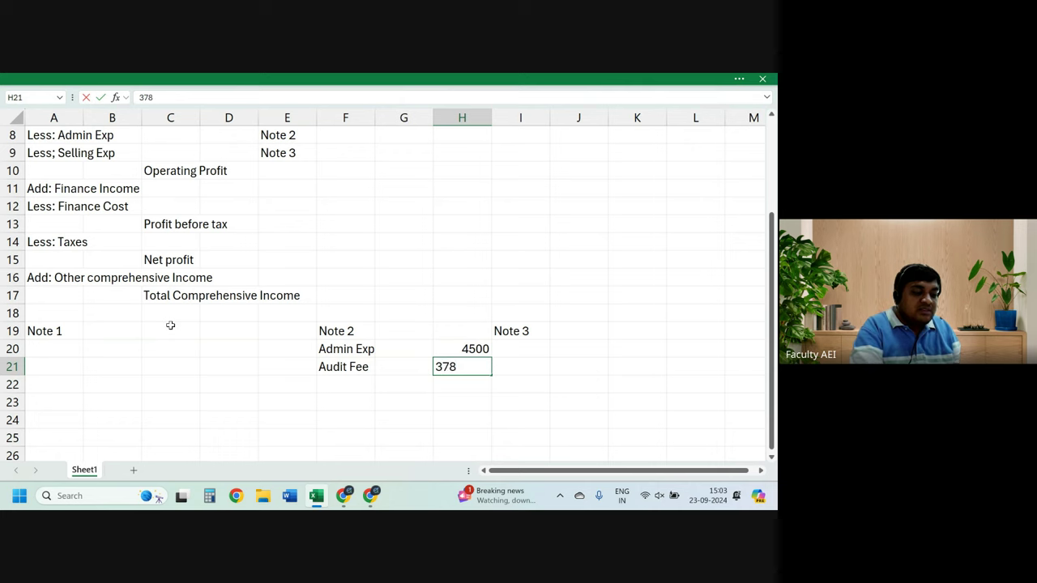
{"action": "type", "text": "0"}
{"action": "key", "text": "Return"}
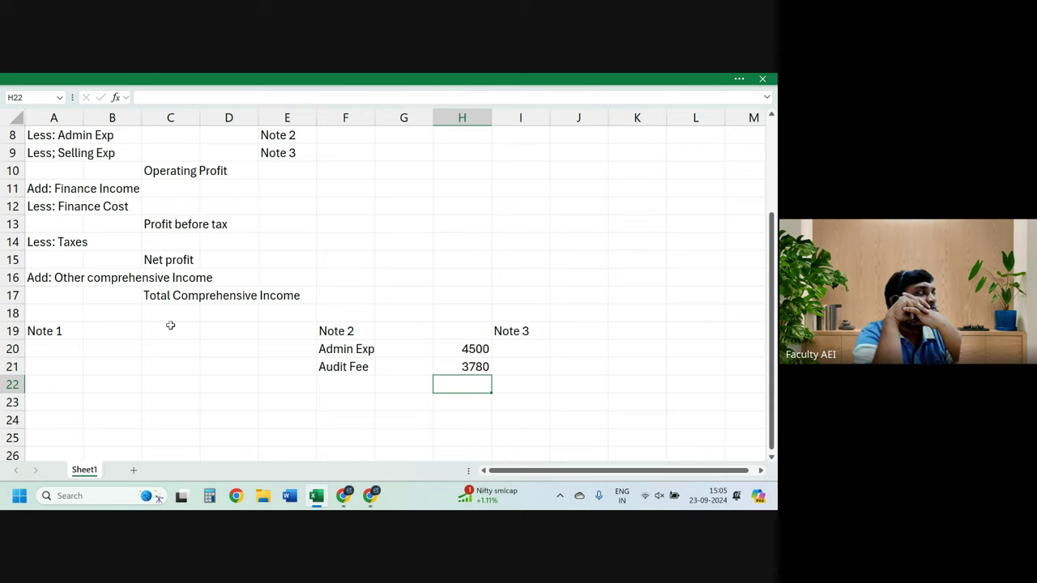
{"action": "key", "text": "Up"}
{"action": "key", "text": "Up"}
{"action": "key", "text": "Up"}
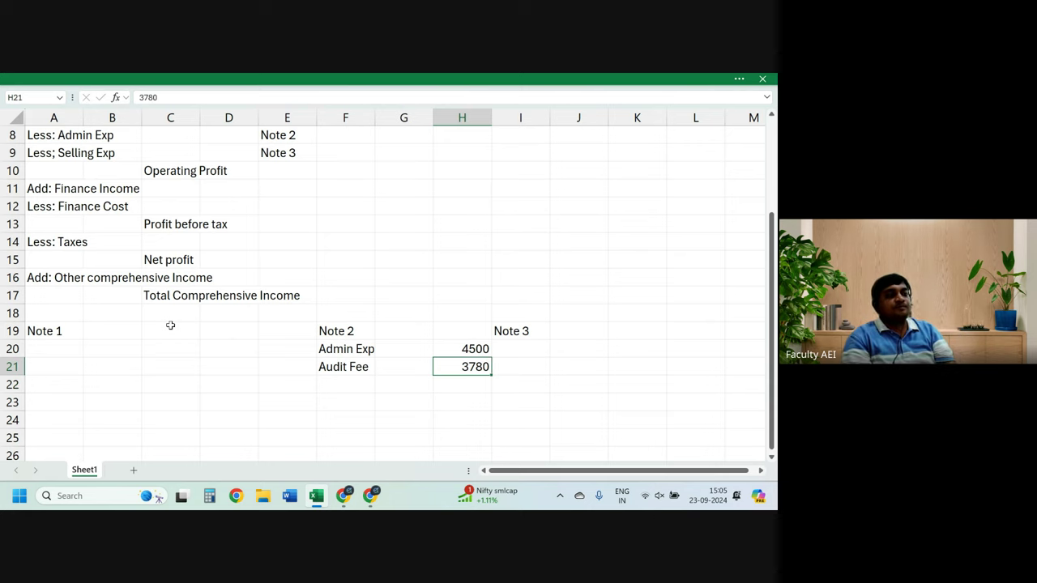
{"action": "key", "text": "Up"}
{"action": "key", "text": "Up"}
{"action": "key", "text": "Up"}
{"action": "key", "text": "Left"}
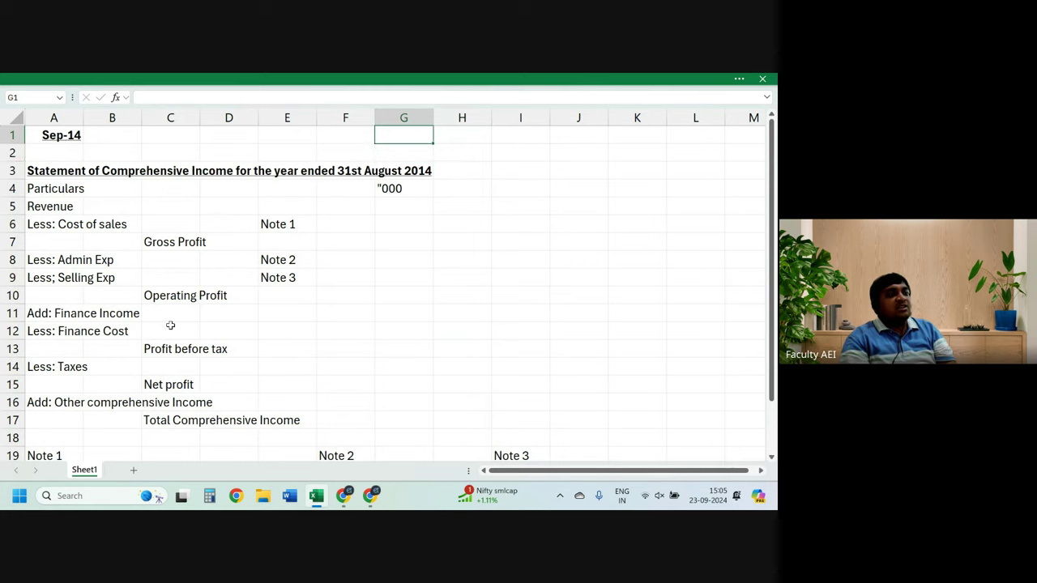
Step: Type the note 'Accounting Period = 1st Sept ' 2013 - 31st Aug 2014' in C1
{"action": "key", "text": "Left"}
{"action": "key", "text": "Left"}
{"action": "key", "text": "Left"}
{"action": "key", "text": "Left"}
{"action": "type", "text": "Acc"}
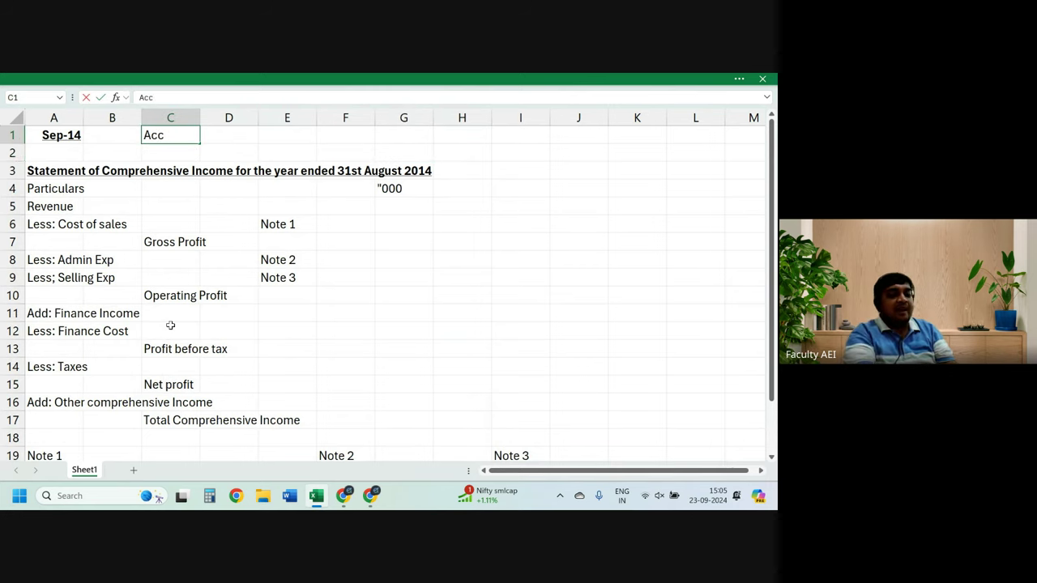
{"action": "type", "text": "ounting Pe"}
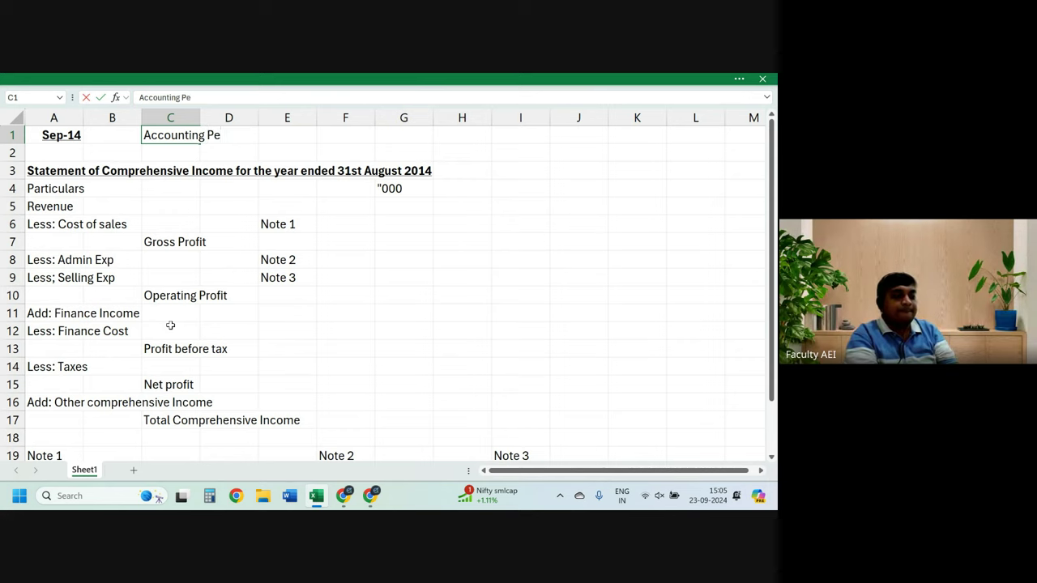
{"action": "type", "text": "riod = "}
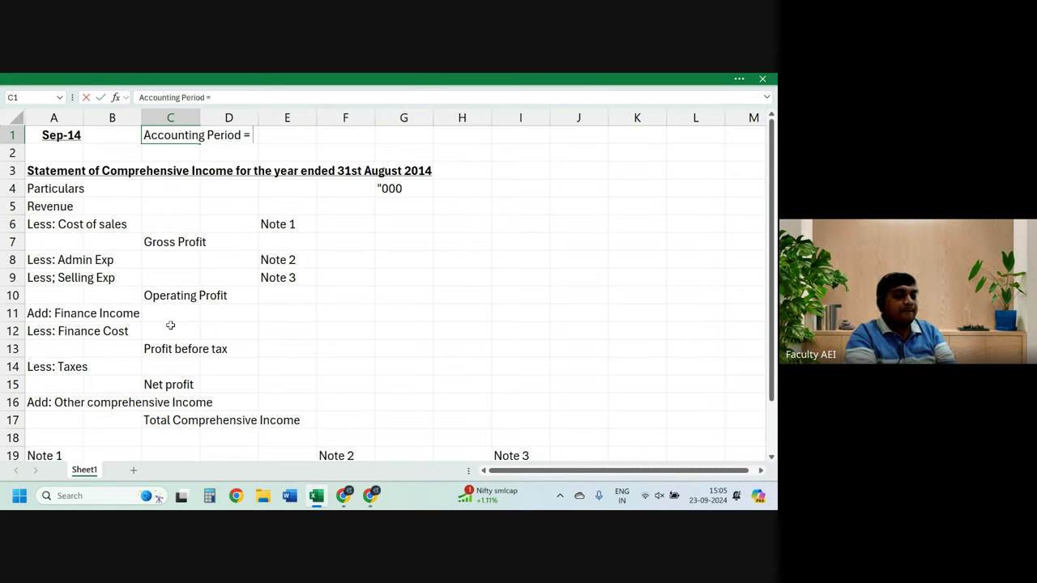
{"action": "type", "text": "1st Sept "}
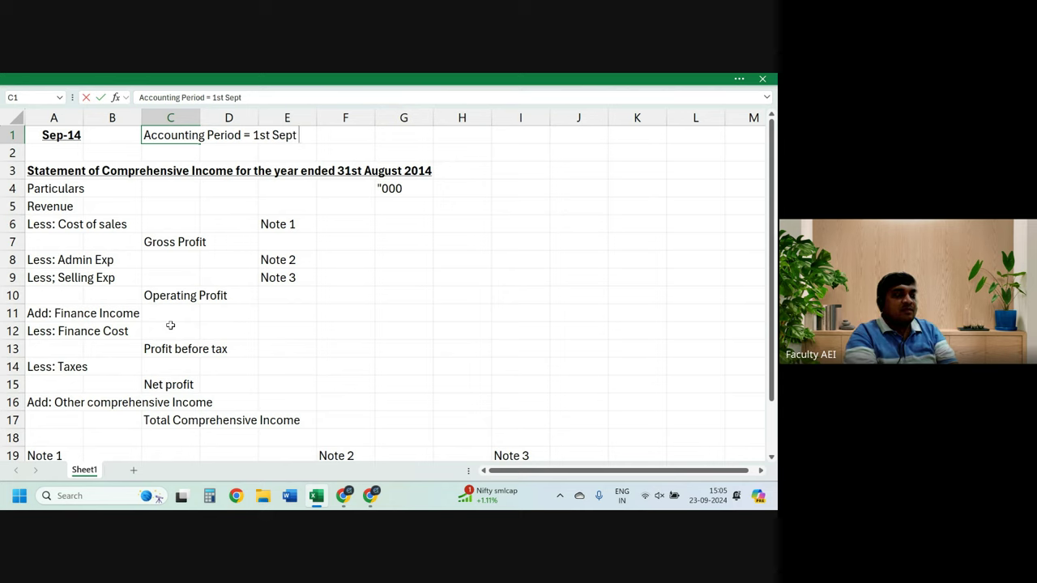
{"action": "type", "text": "' 201"}
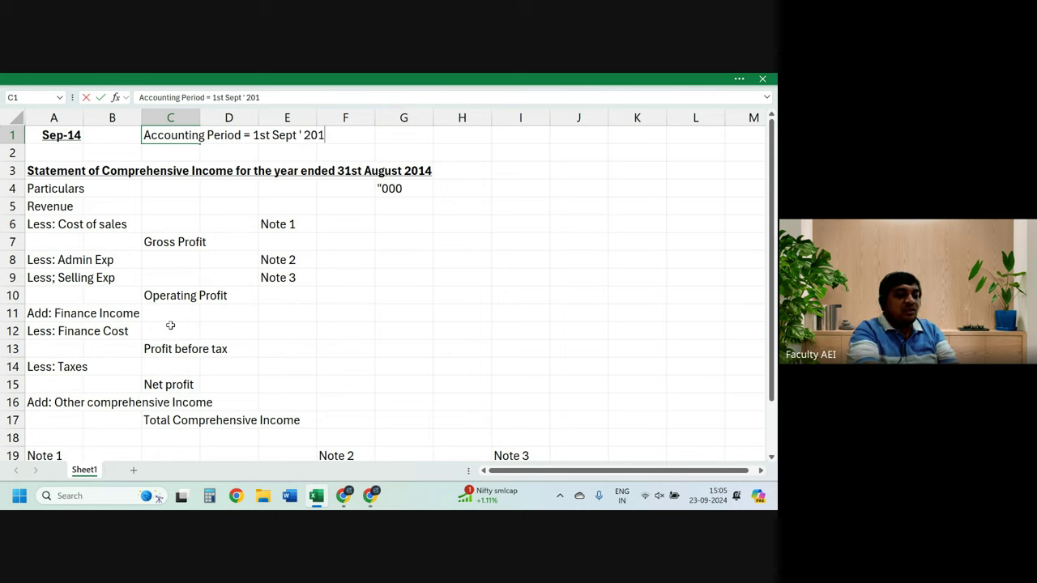
{"action": "type", "text": "3 - "}
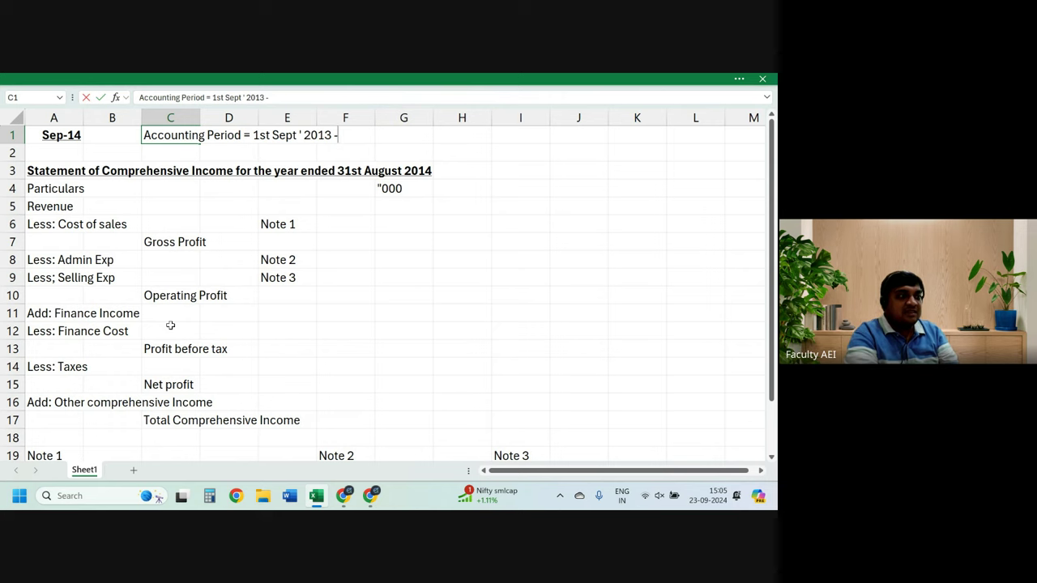
{"action": "type", "text": "31st"}
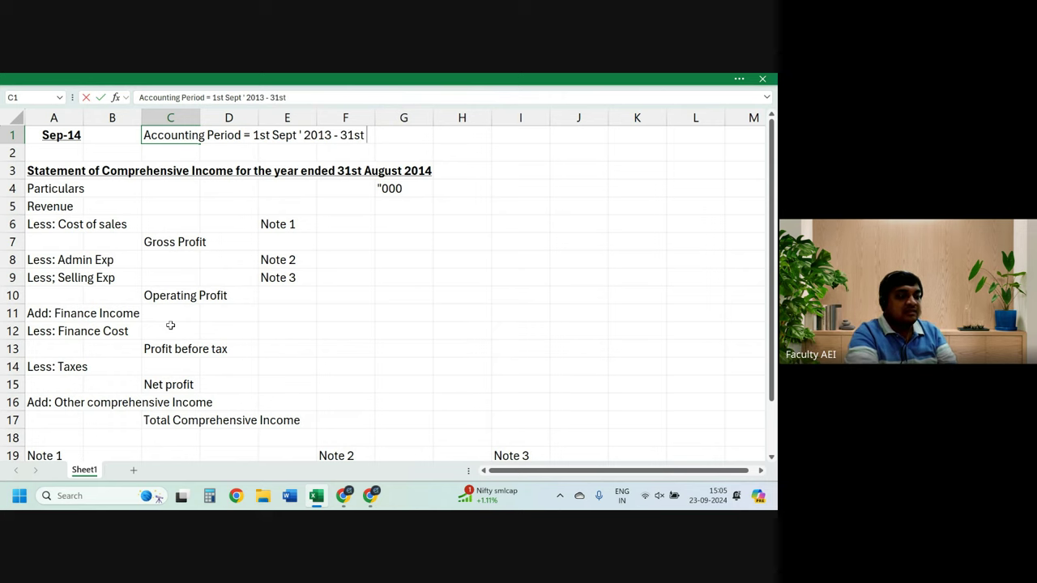
{"action": "type", "text": " Aug 2"}
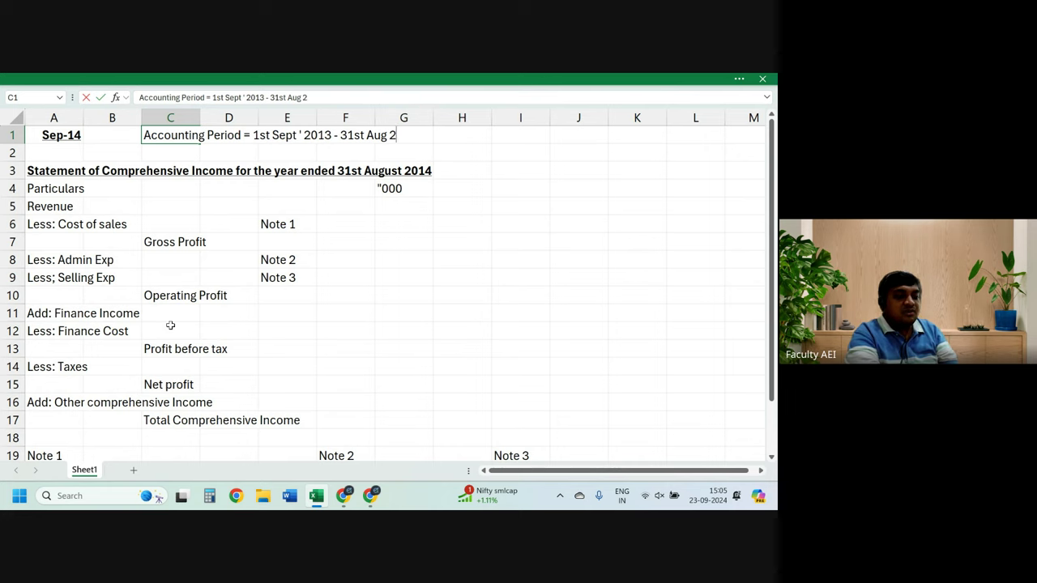
{"action": "type", "text": "014"}
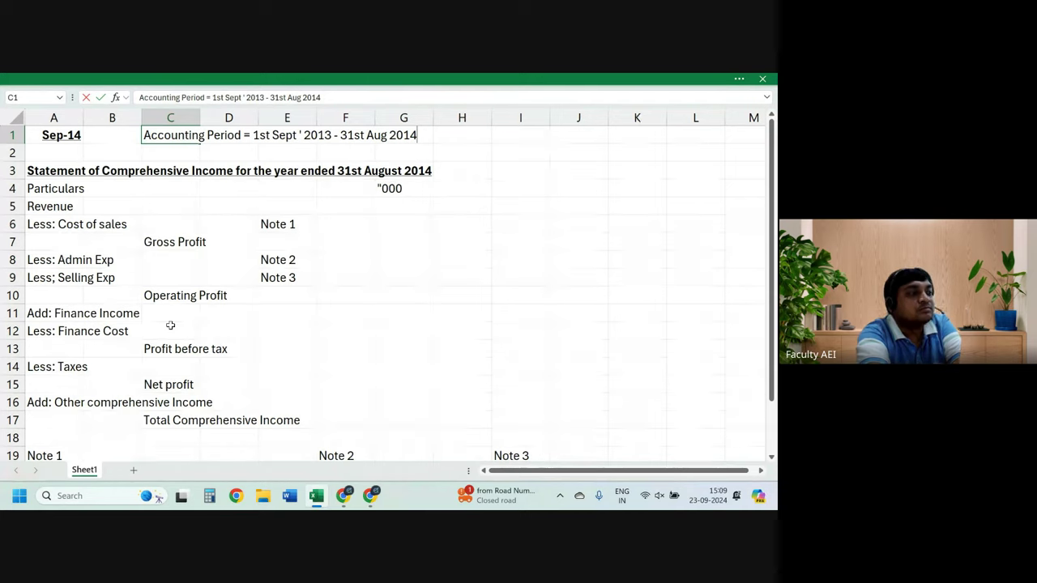
Step: Enter the working (1740 + 1740) in C12 beside Less: Finance Cost
{"action": "key", "text": "Left"}
{"action": "key", "text": "Left"}
{"action": "key", "text": "Down"}
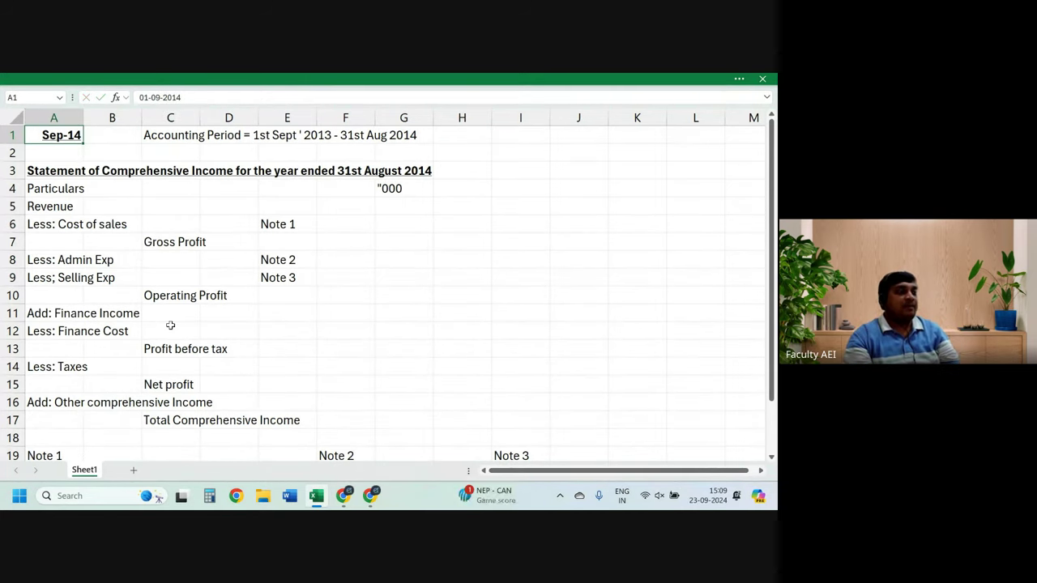
{"action": "key", "text": "Down"}
{"action": "key", "text": "Down"}
{"action": "key", "text": "Down"}
{"action": "key", "text": "Down"}
{"action": "key", "text": "Down"}
{"action": "key", "text": "Down"}
{"action": "key", "text": "Down"}
{"action": "key", "text": "Down"}
{"action": "key", "text": "Down"}
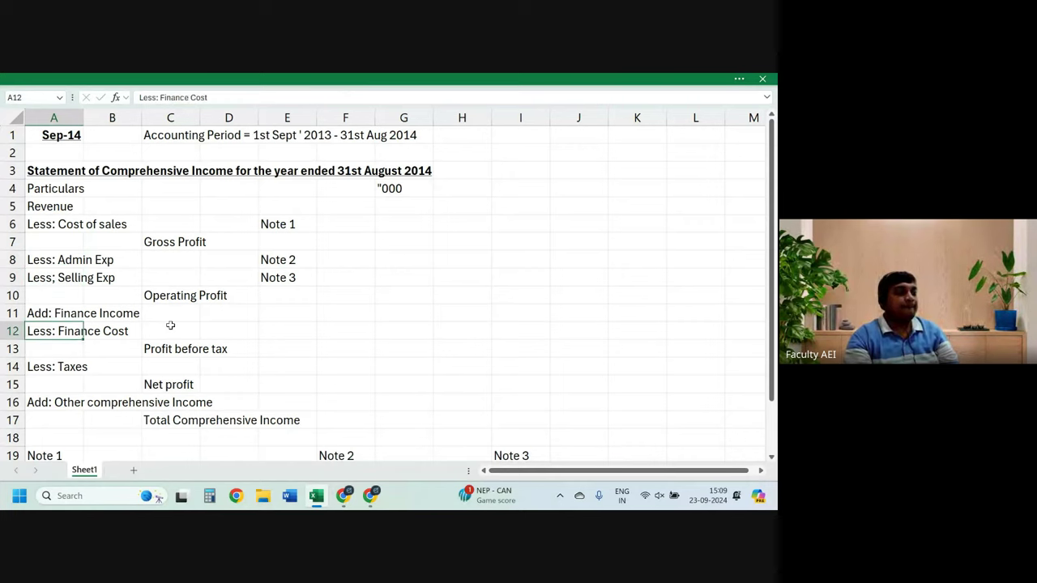
{"action": "key", "text": "Right"}
{"action": "key", "text": "Right"}
{"action": "type", "text": "(17"}
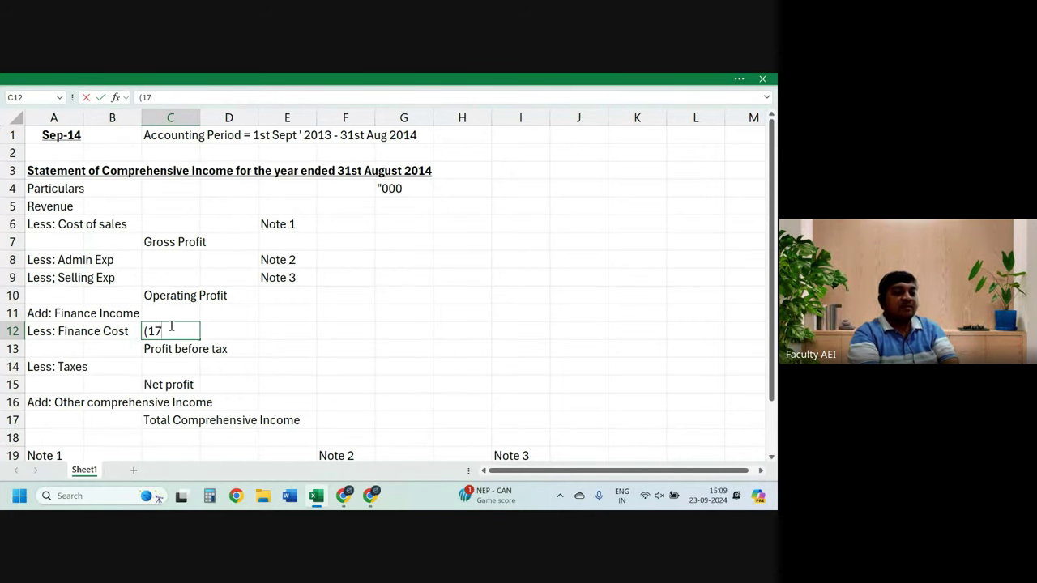
{"action": "type", "text": "40 +"}
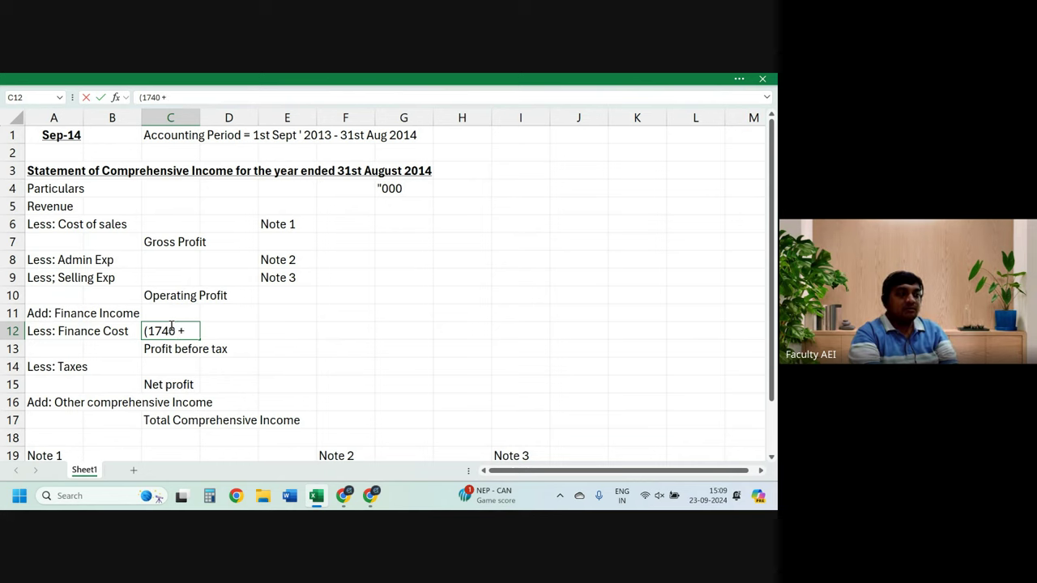
{"action": "type", "text": " 1740"}
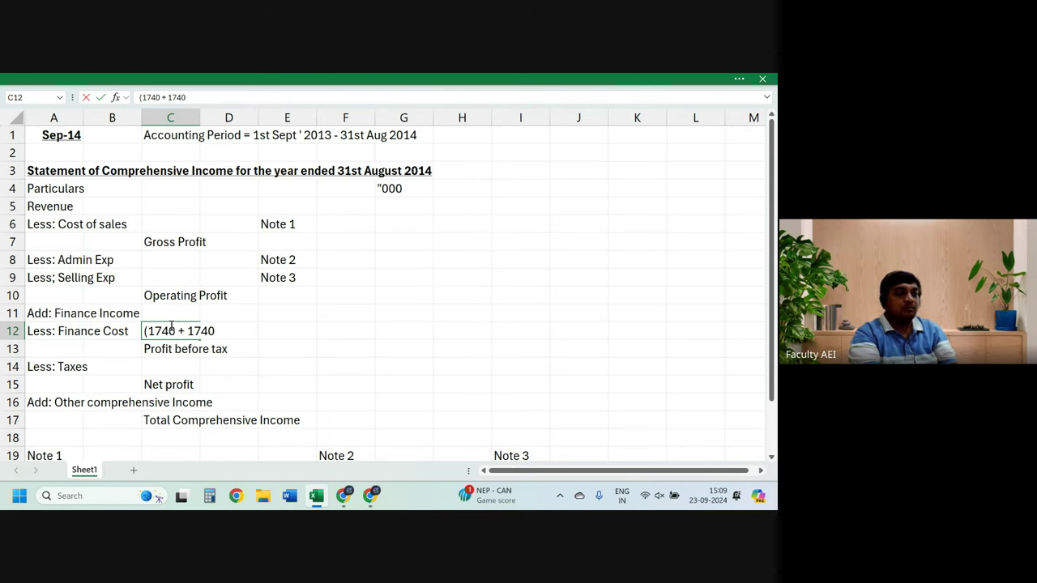
{"action": "type", "text": ")"}
{"action": "key", "text": "Return"}
Step: Enter a trial finance cost amount of -3480 in E12, undoing a stray letter
{"action": "key", "text": "Up"}
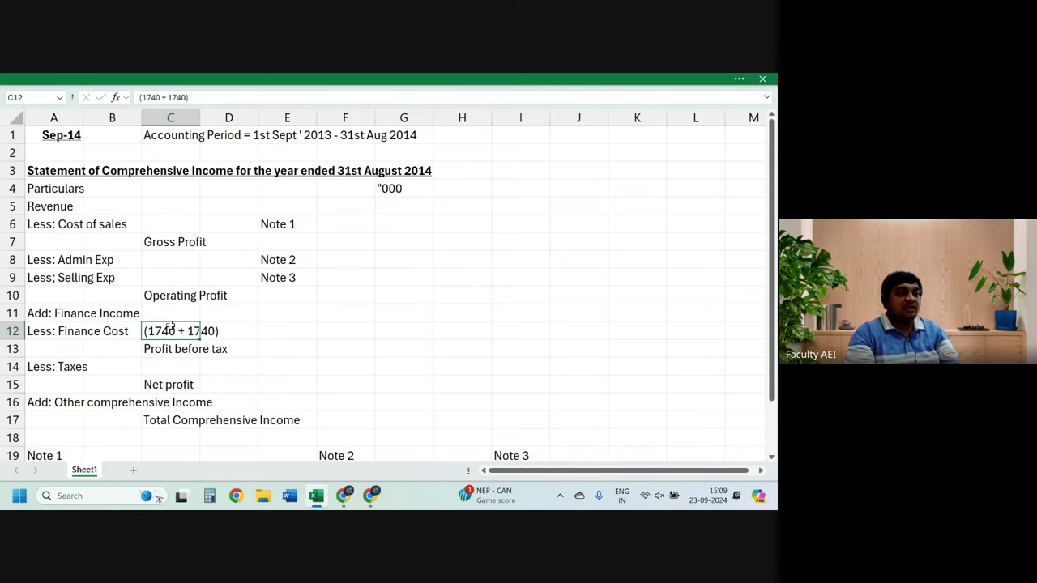
{"action": "key", "text": "Right"}
{"action": "key", "text": "Right"}
{"action": "type", "text": "34"}
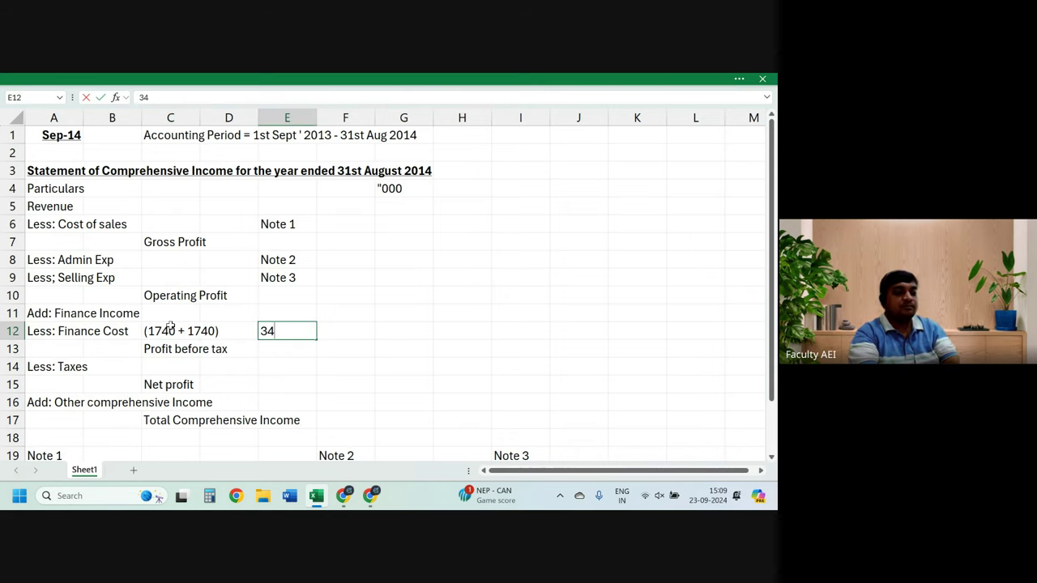
{"action": "type", "text": "80"}
{"action": "key", "text": "Return"}
{"action": "key", "text": "Up"}
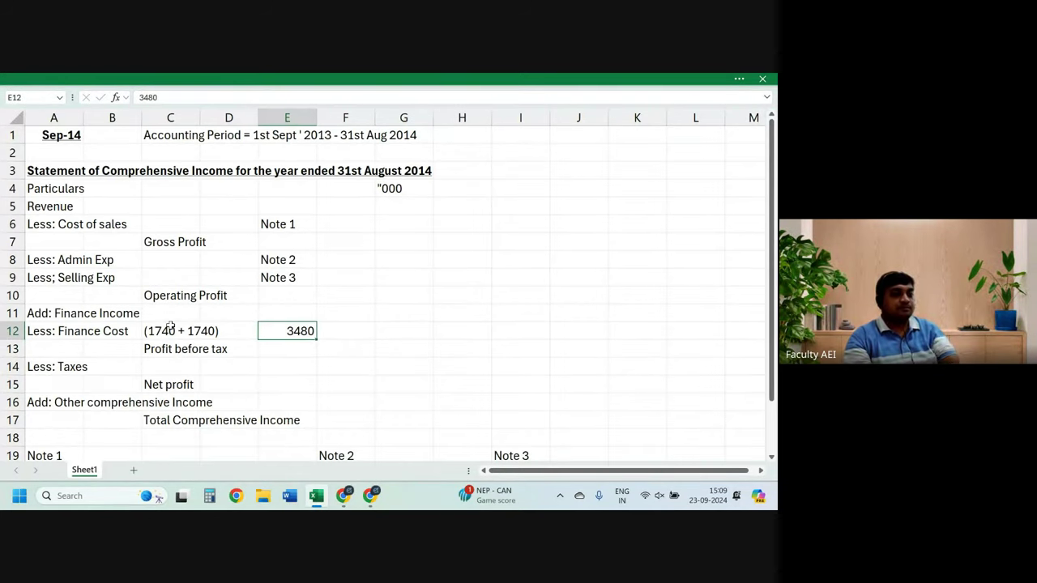
{"action": "type", "text": "-"}
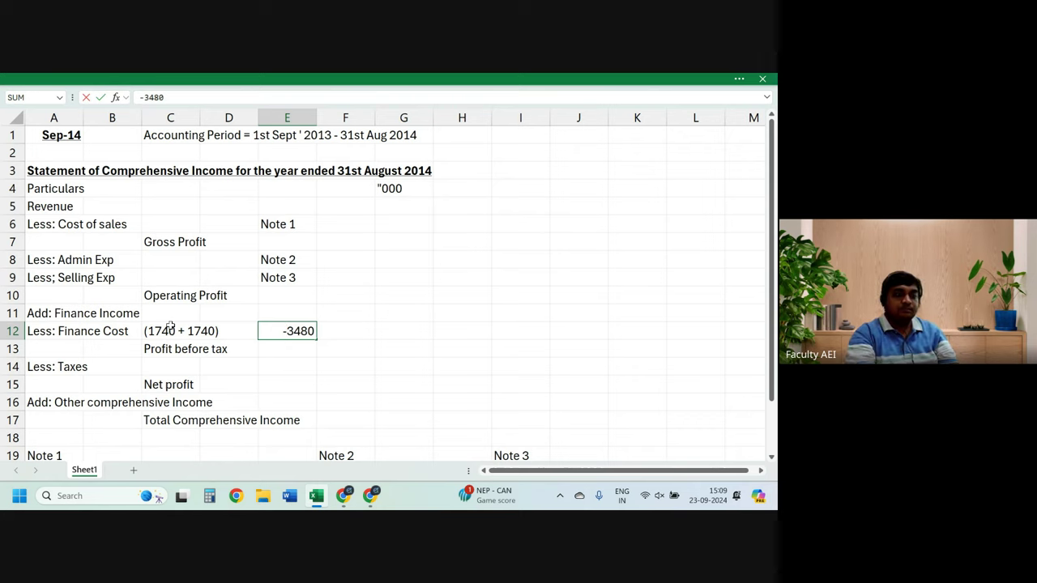
{"action": "key", "text": "Return"}
{"action": "key", "text": "Up"}
{"action": "type", "text": "u"}
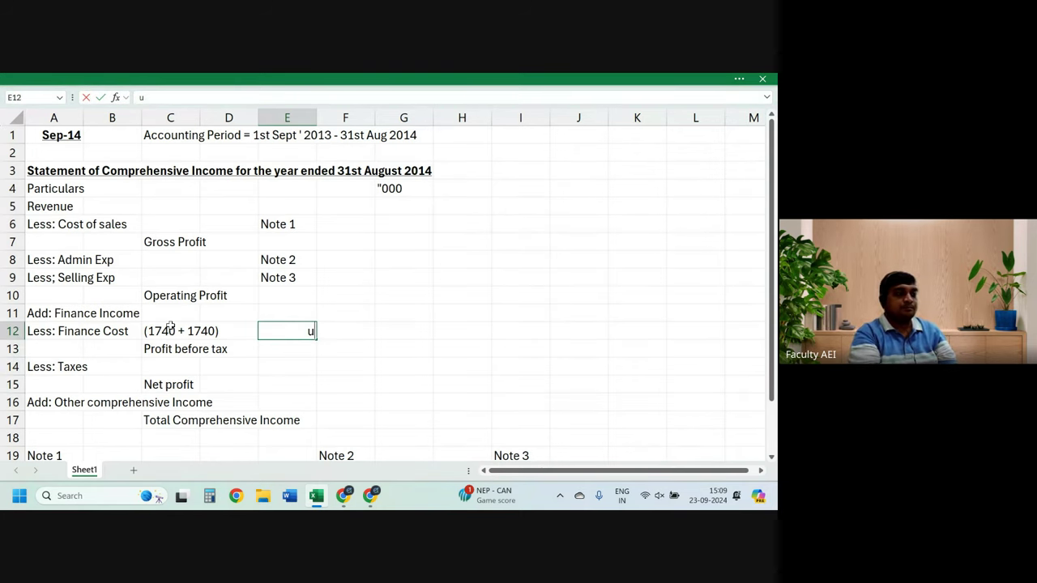
{"action": "key", "text": "Return"}
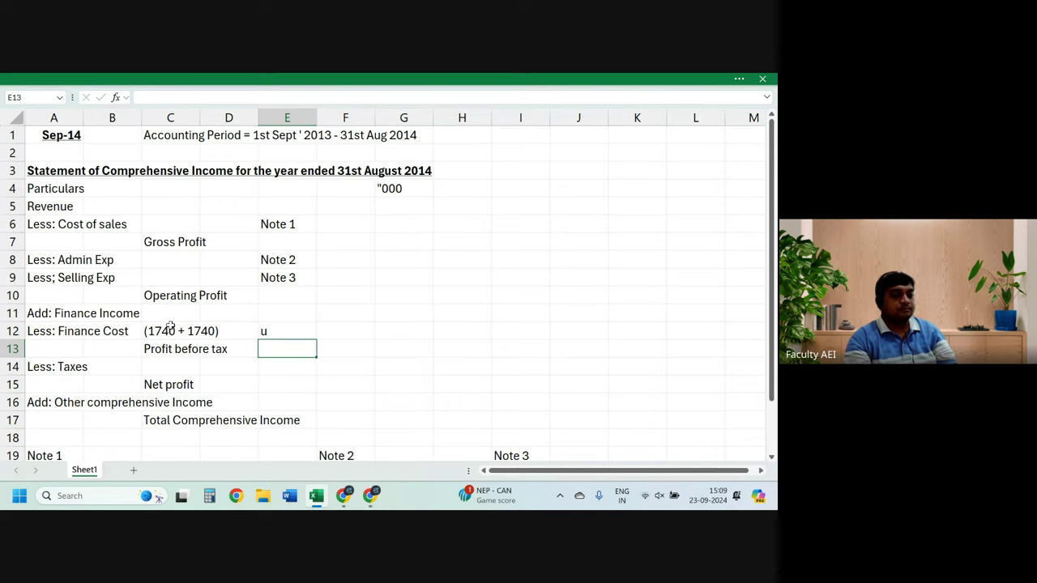
{"action": "key", "text": "ctrl+z"}
{"action": "key", "text": "Return"}
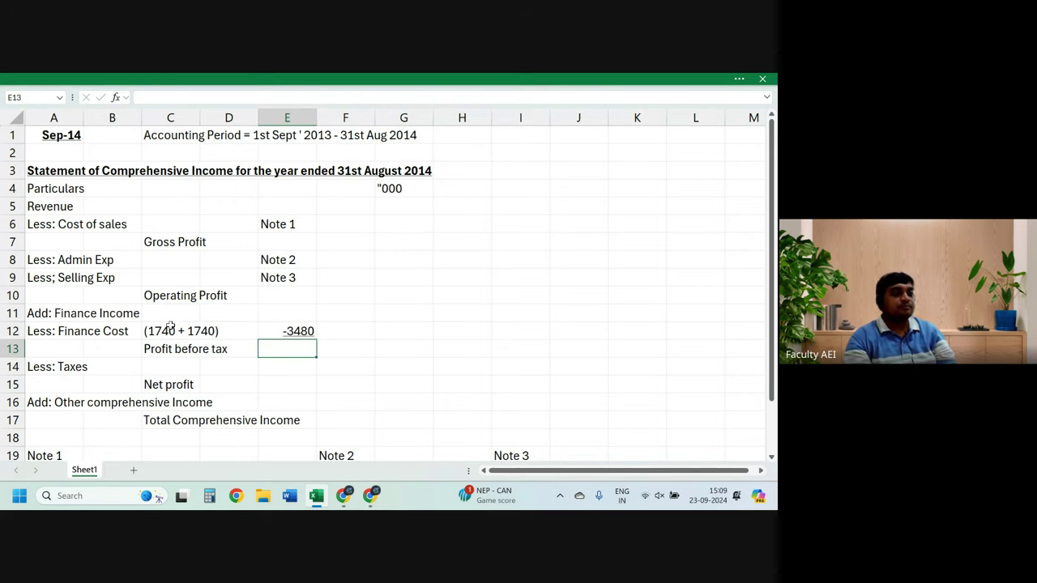
Step: Clear the E12 trial entry and put -3480 as the finance cost in G12
{"action": "key", "text": "Up"}
{"action": "type", "text": "x"}
{"action": "key", "text": "Right"}
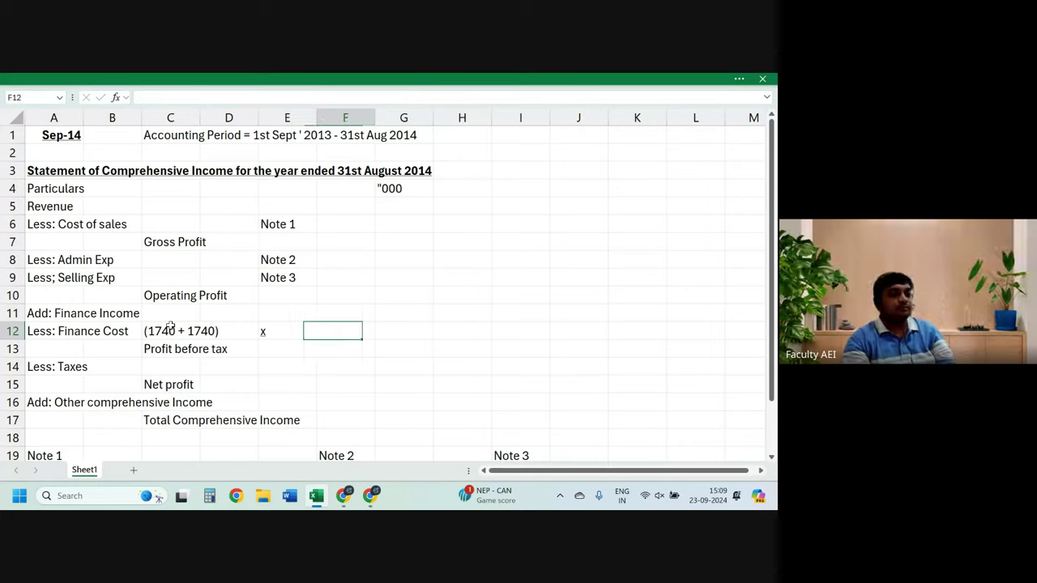
{"action": "key", "text": "Right"}
{"action": "key", "text": "Left"}
{"action": "key", "text": "Left"}
{"action": "key", "text": "Left"}
{"action": "key", "text": "Right"}
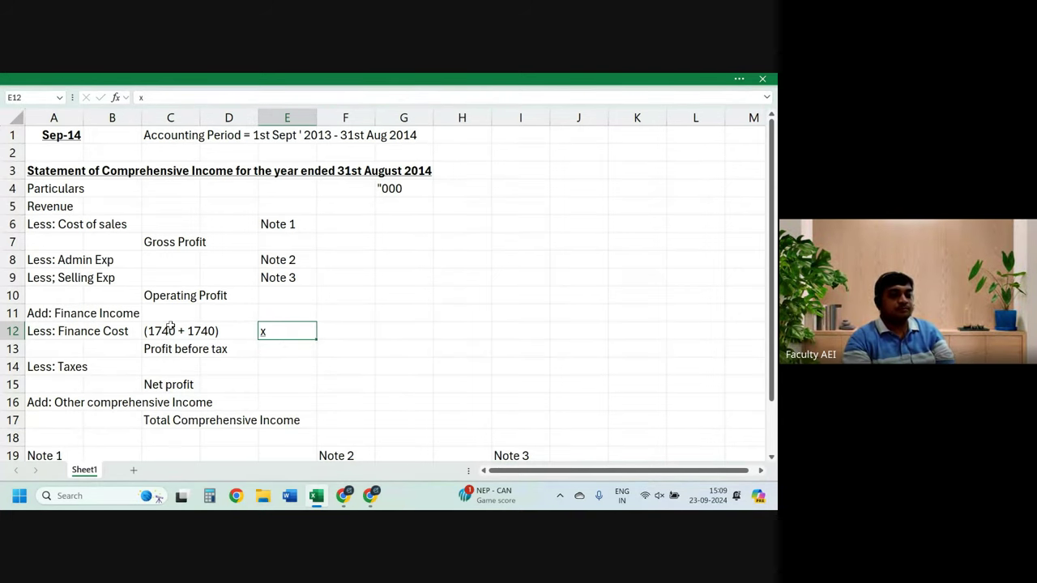
{"action": "key", "text": "Right"}
{"action": "key", "text": "Right"}
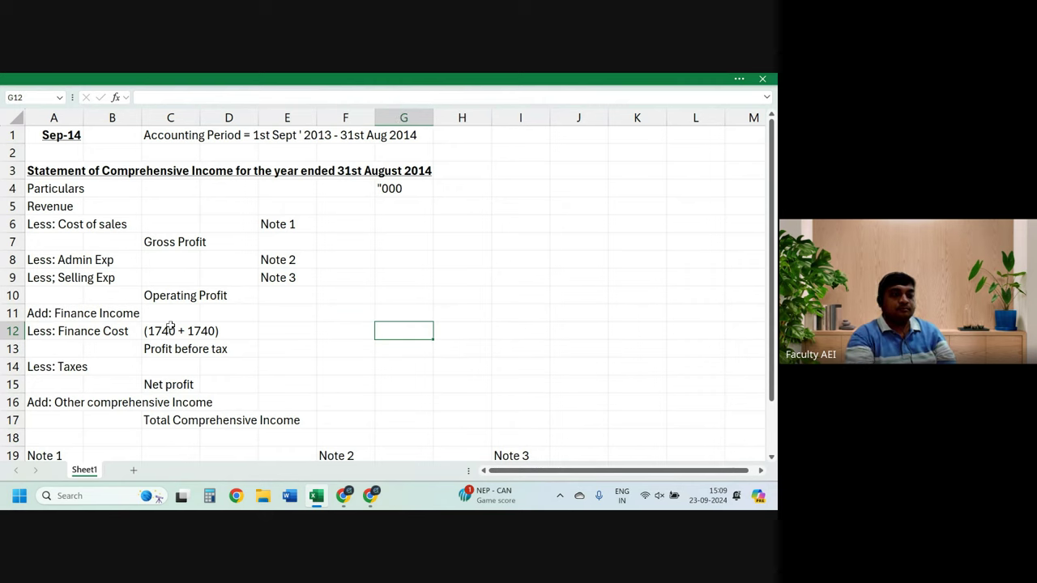
{"action": "type", "text": "-34"}
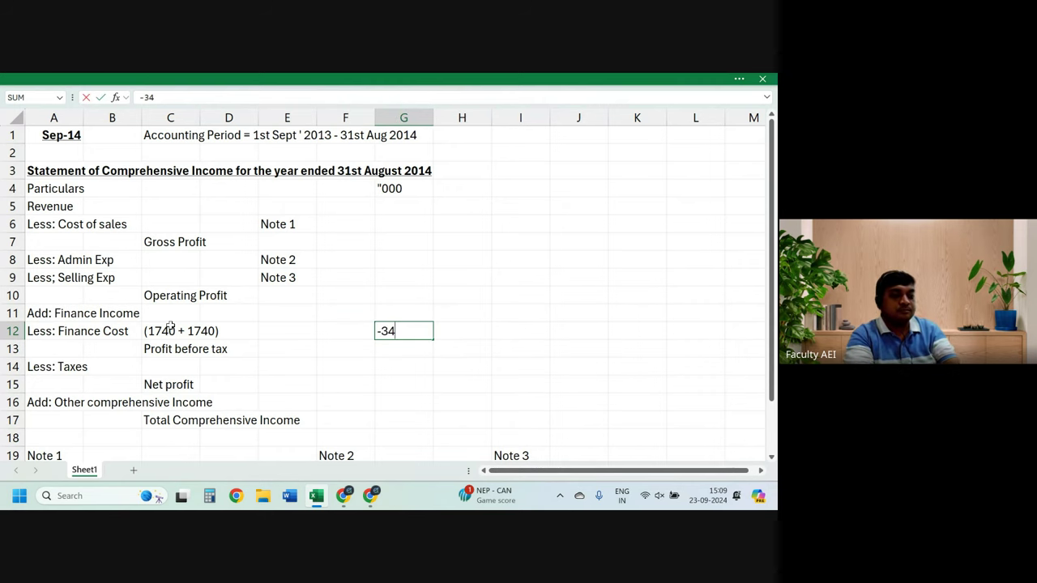
{"action": "type", "text": "80"}
{"action": "key", "text": "Return"}
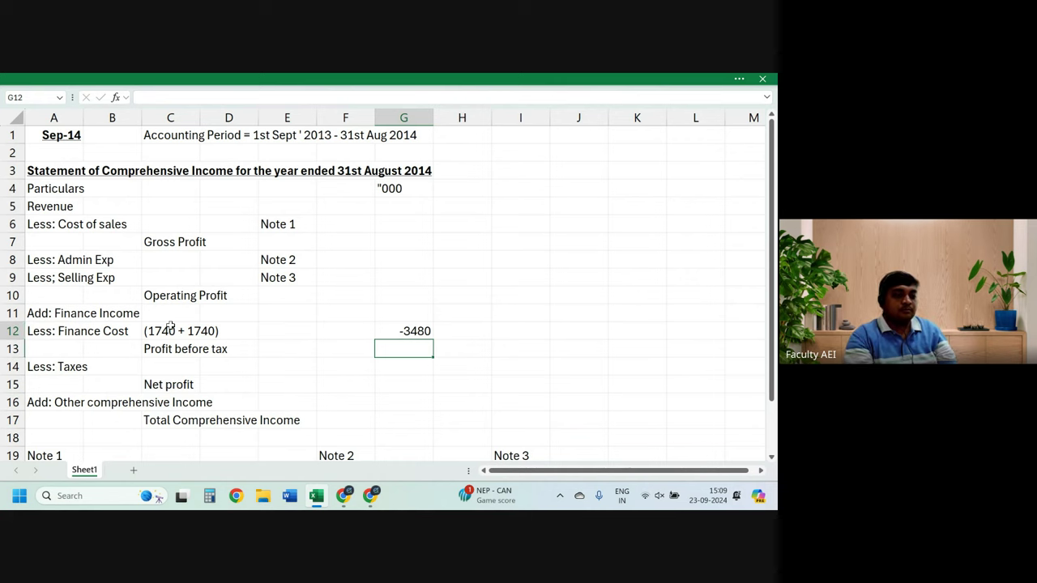
{"action": "key", "text": "Up"}
{"action": "key", "text": "Down"}
{"action": "key", "text": "Down"}
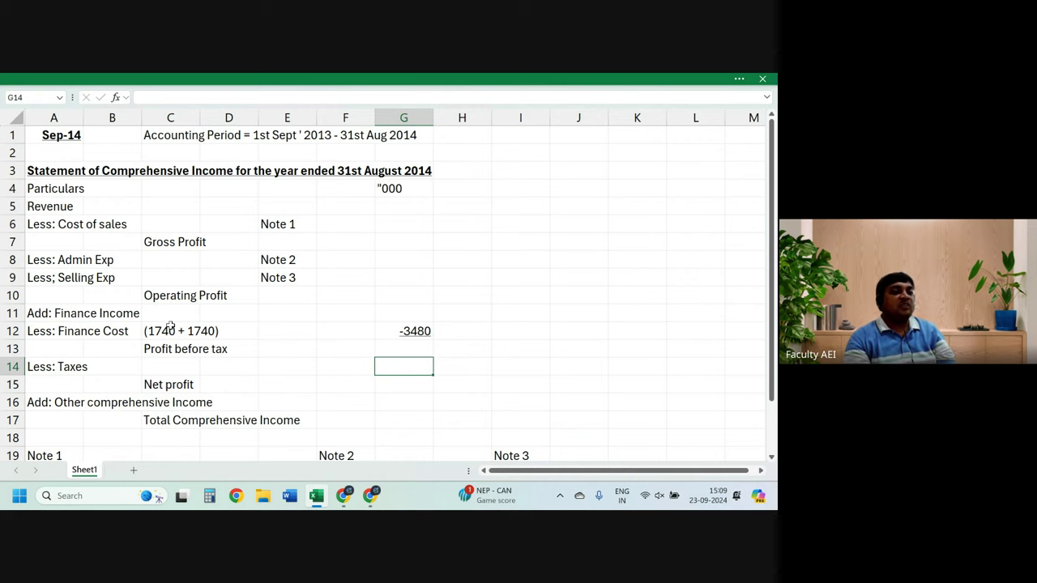
{"action": "key", "text": "Up"}
{"action": "key", "text": "Up"}
{"action": "key", "text": "Left"}
{"action": "key", "text": "Left"}
{"action": "key", "text": "Left"}
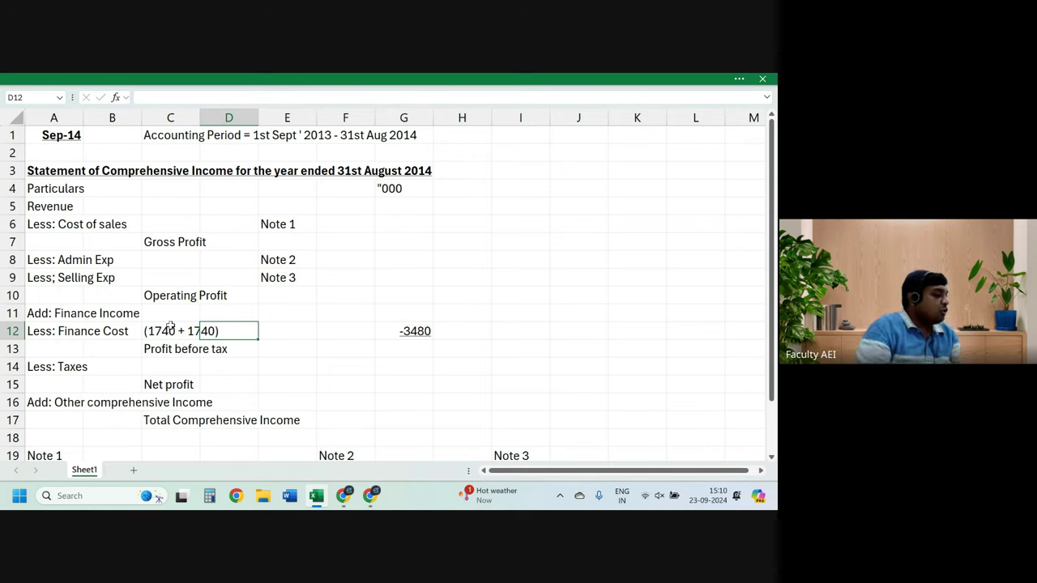
Step: Add the Op. stock line with amount 2160 in row 20 under Note 1
{"action": "key", "text": "Down"}
{"action": "key", "text": "Down"}
{"action": "key", "text": "Down"}
{"action": "key", "text": "Down"}
{"action": "key", "text": "Down"}
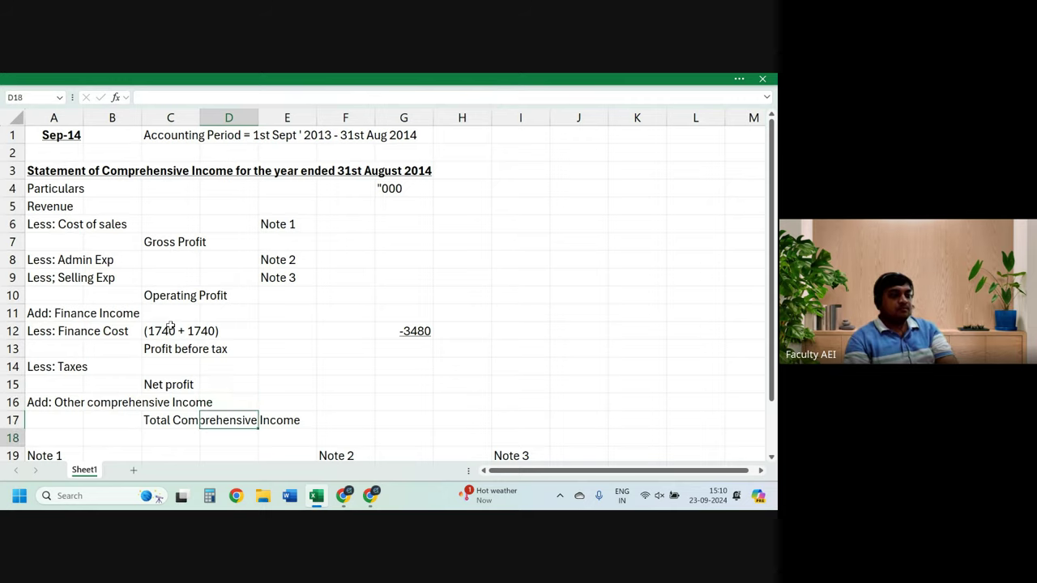
{"action": "key", "text": "Down"}
{"action": "key", "text": "Down"}
{"action": "key", "text": "Down"}
{"action": "key", "text": "Up"}
{"action": "key", "text": "Left"}
{"action": "key", "text": "Left"}
{"action": "key", "text": "Left"}
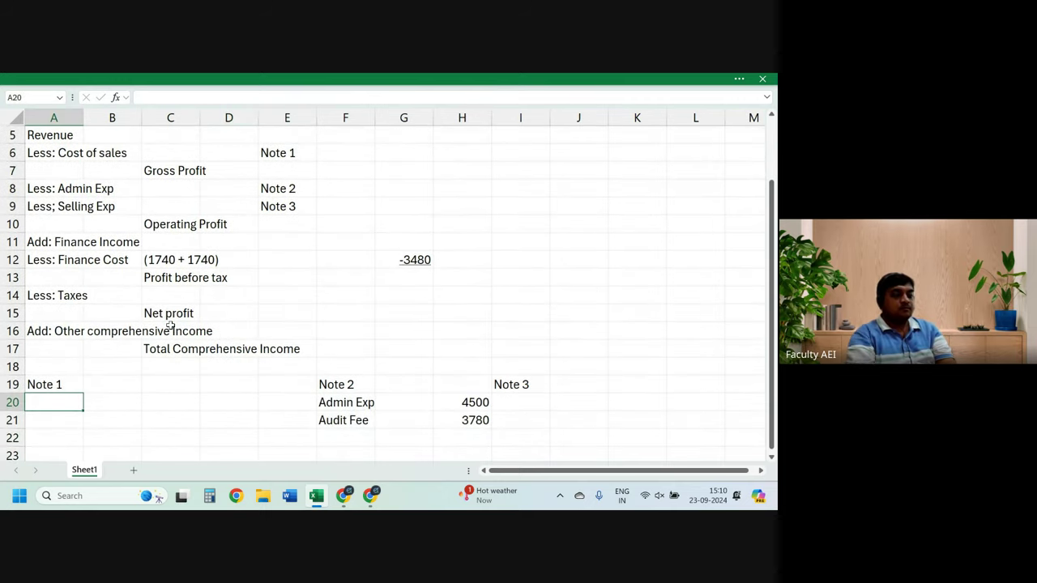
{"action": "type", "text": "Op. s"}
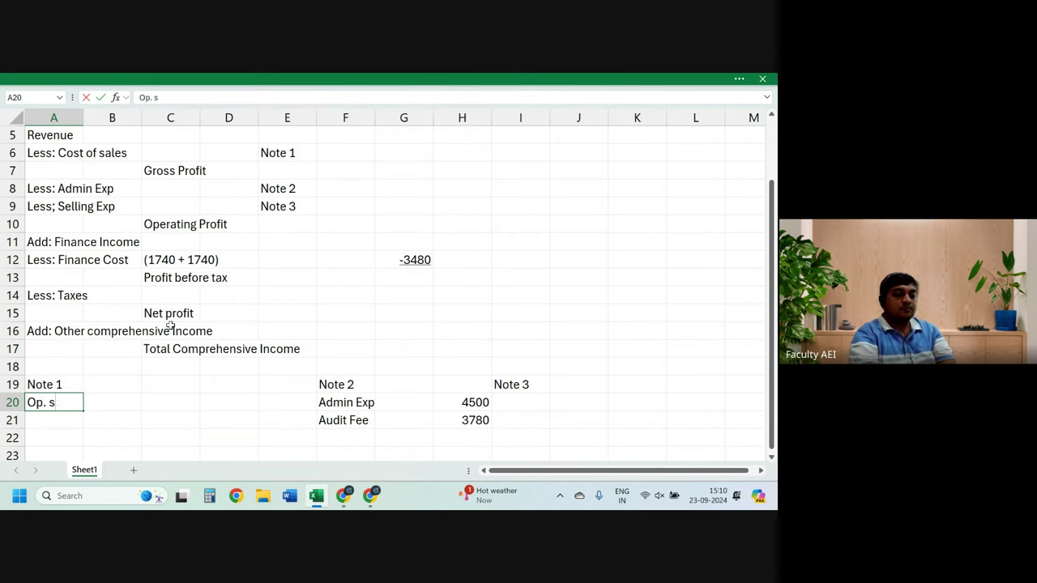
{"action": "type", "text": "tock"}
{"action": "key", "text": "Right"}
{"action": "key", "text": "Right"}
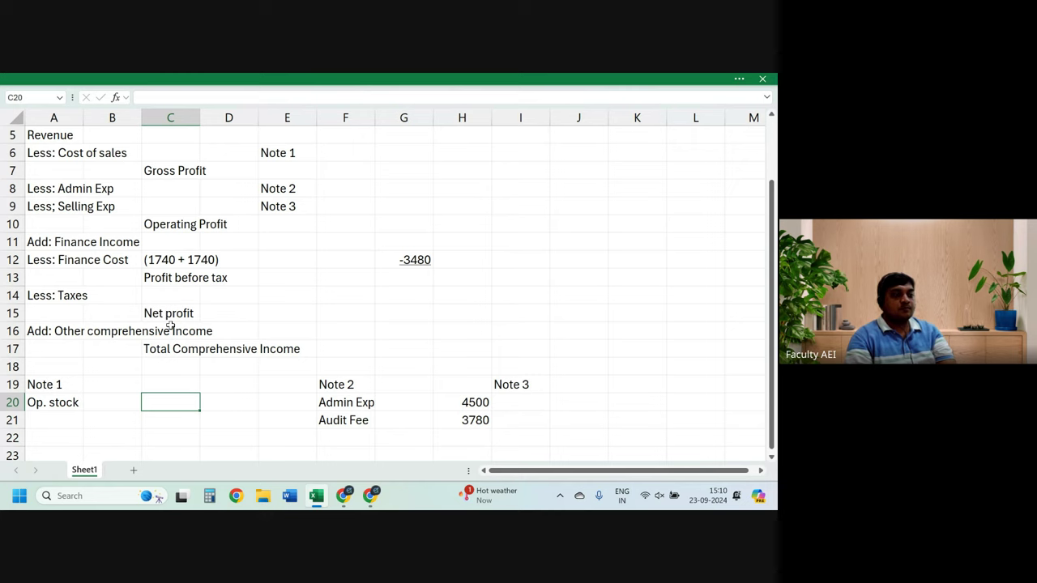
{"action": "key", "text": "Right"}
{"action": "type", "text": "2160"}
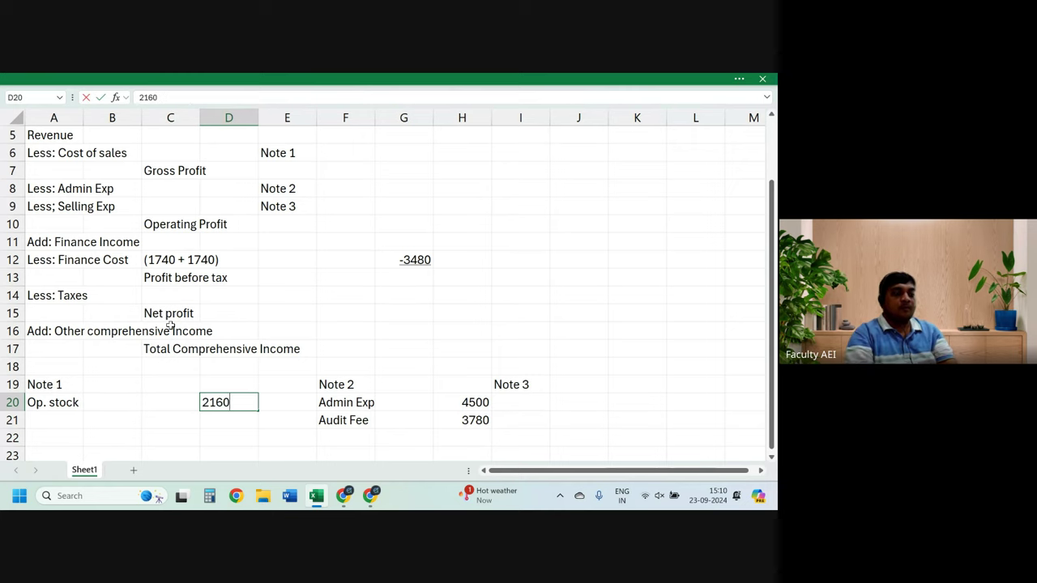
{"action": "key", "text": "Return"}
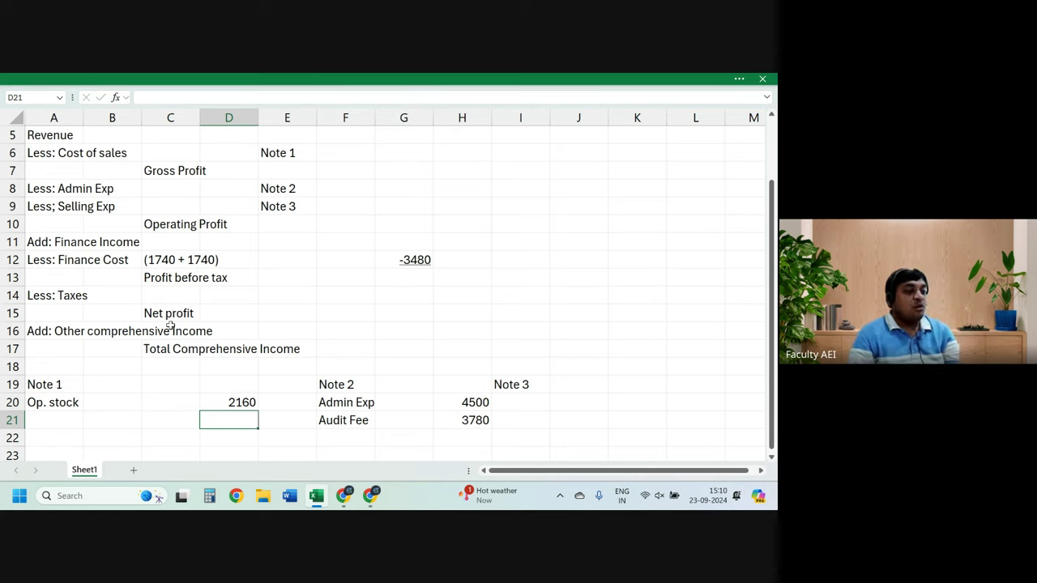
Step: Add manu. overhead with amount 3606 in row 21
{"action": "key", "text": "Left"}
{"action": "key", "text": "Left"}
{"action": "key", "text": "Left"}
{"action": "type", "text": "manu."}
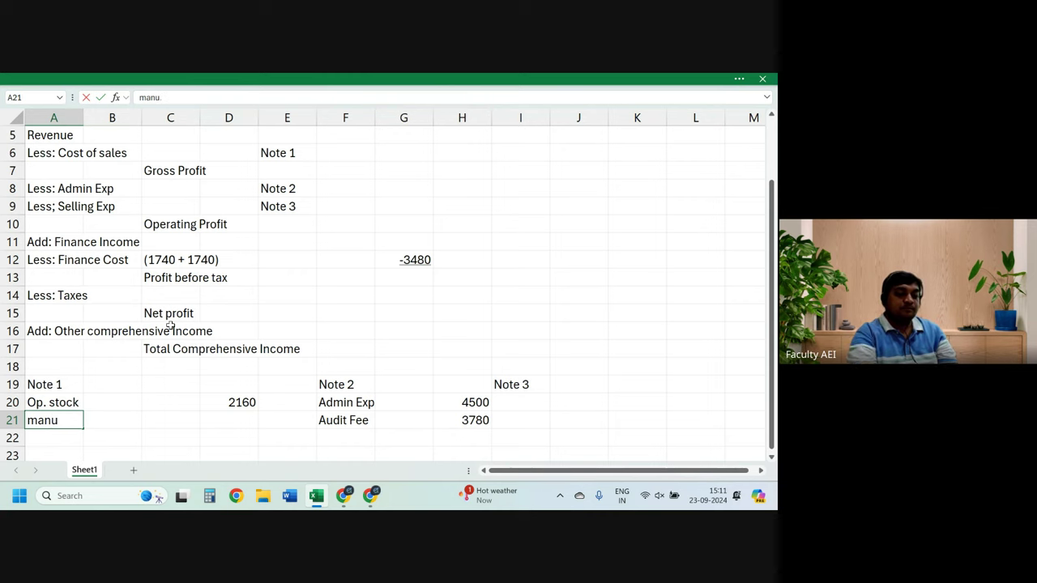
{"action": "type", "text": " overhea"}
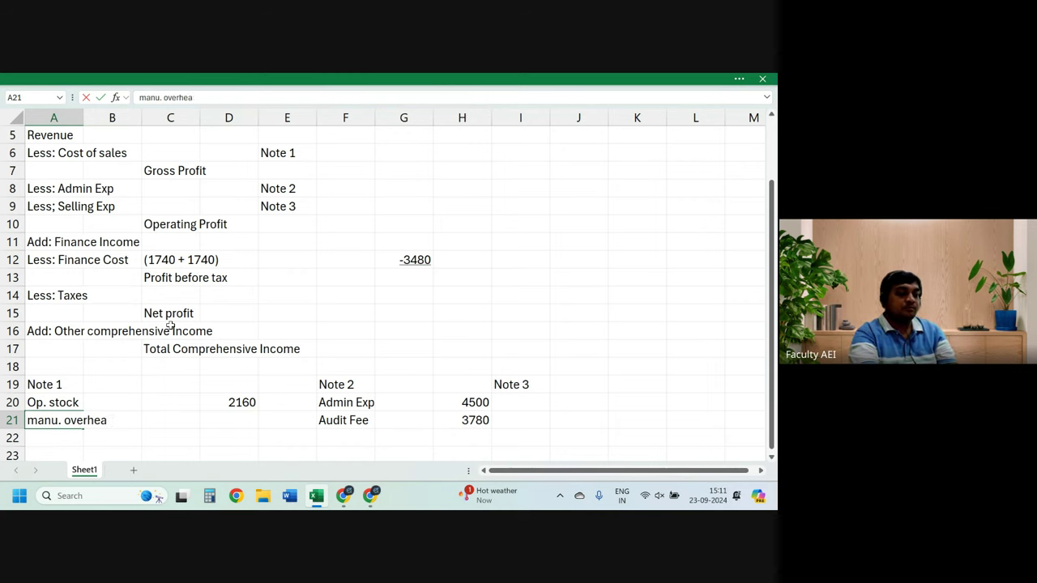
{"action": "type", "text": "d"}
{"action": "key", "text": "Tab"}
{"action": "key", "text": "Tab"}
{"action": "key", "text": "Tab"}
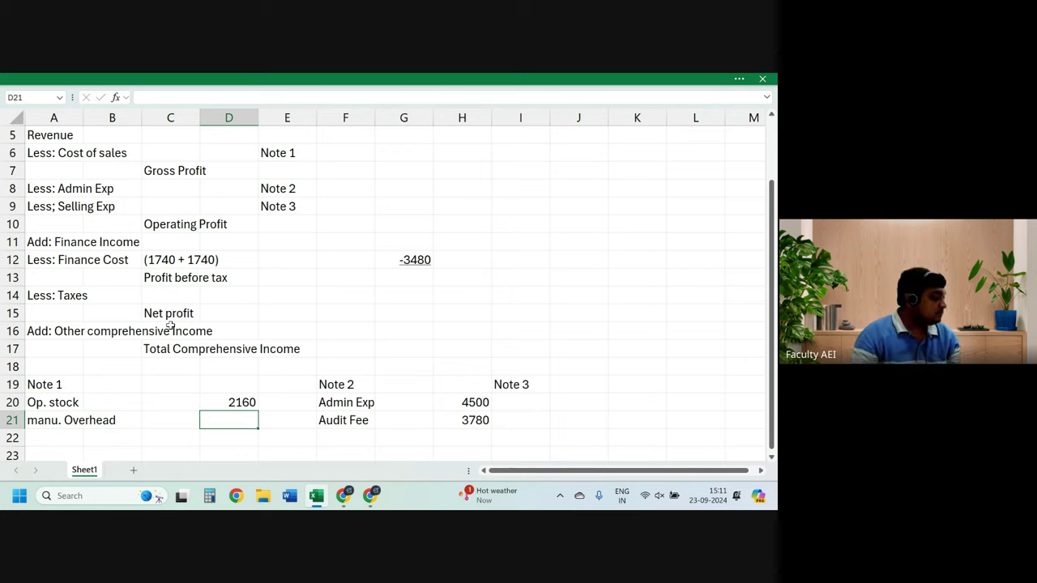
{"action": "type", "text": "3"}
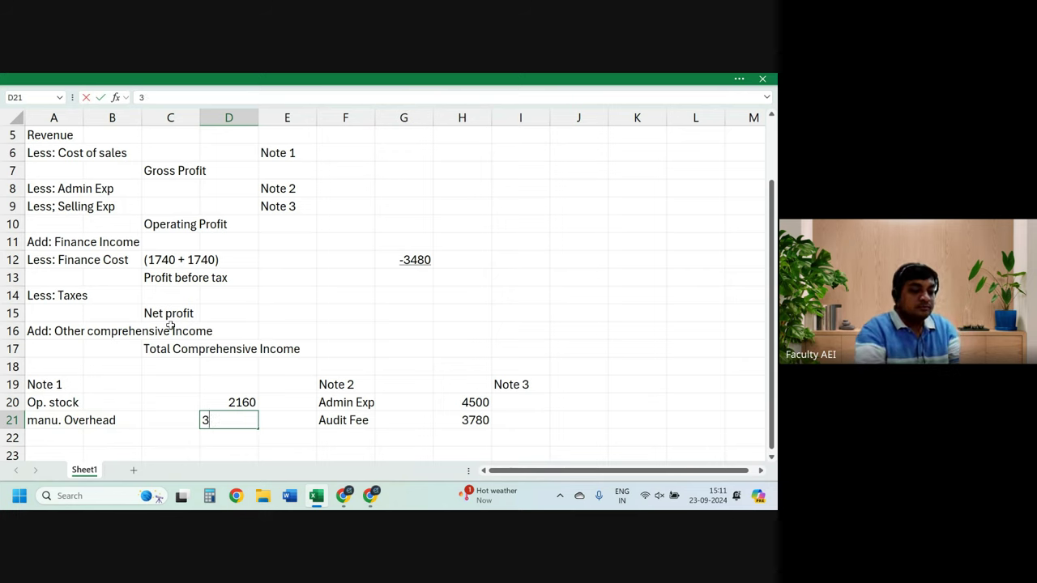
{"action": "type", "text": "606"}
{"action": "key", "text": "Return"}
Step: Add purchases with amount 27000 in row 22
{"action": "key", "text": "Left"}
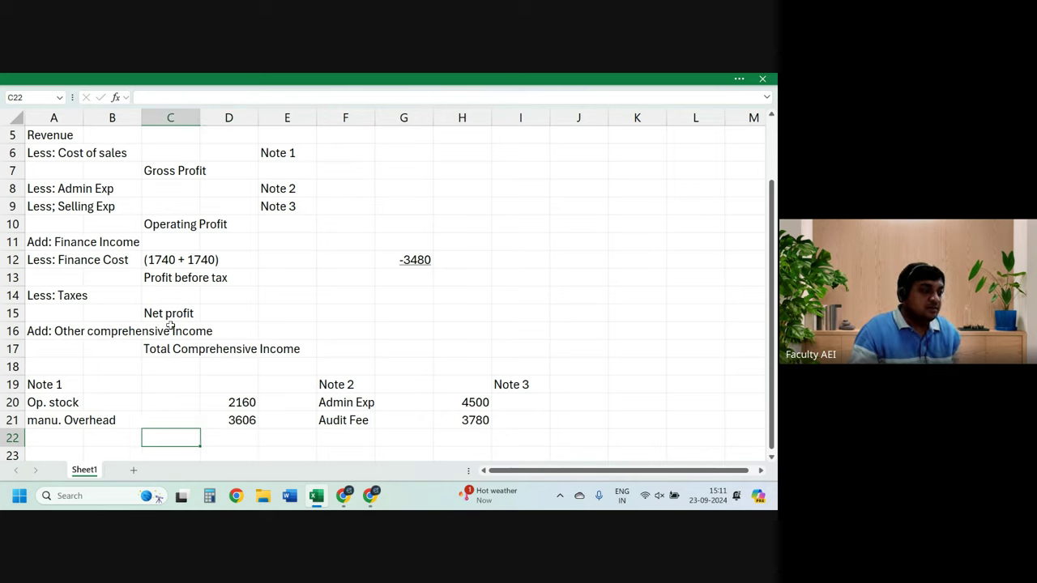
{"action": "key", "text": "Left"}
{"action": "key", "text": "Left"}
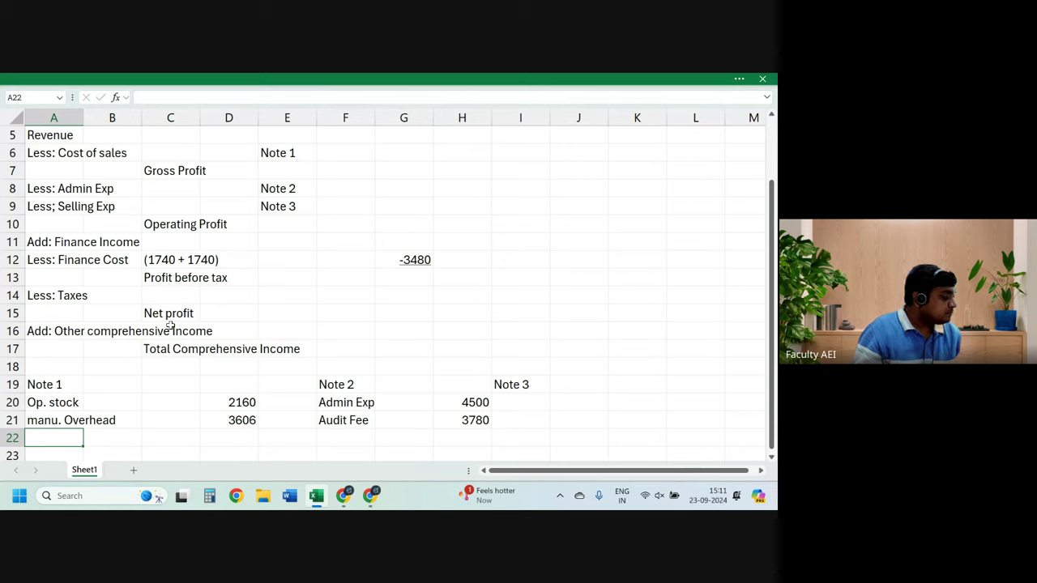
{"action": "type", "text": "purc"}
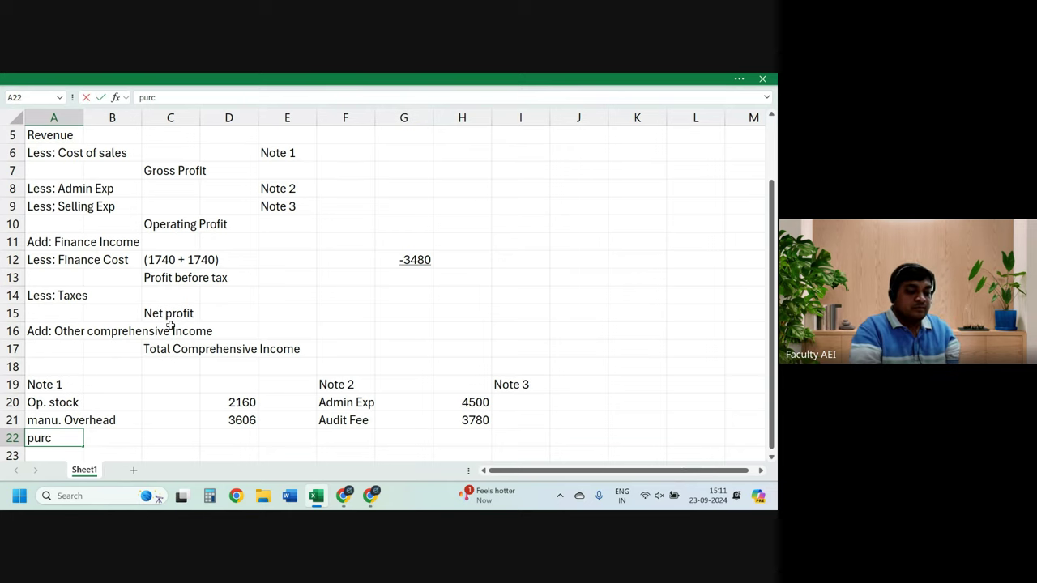
{"action": "type", "text": "hases"}
{"action": "key", "text": "Right"}
{"action": "key", "text": "Right"}
{"action": "key", "text": "Right"}
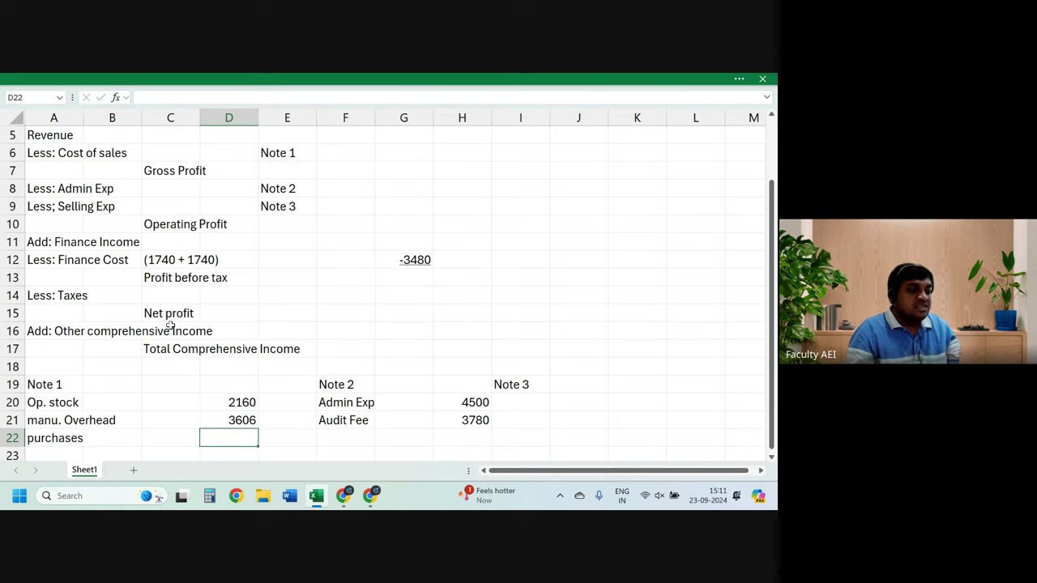
{"action": "type", "text": "270000"}
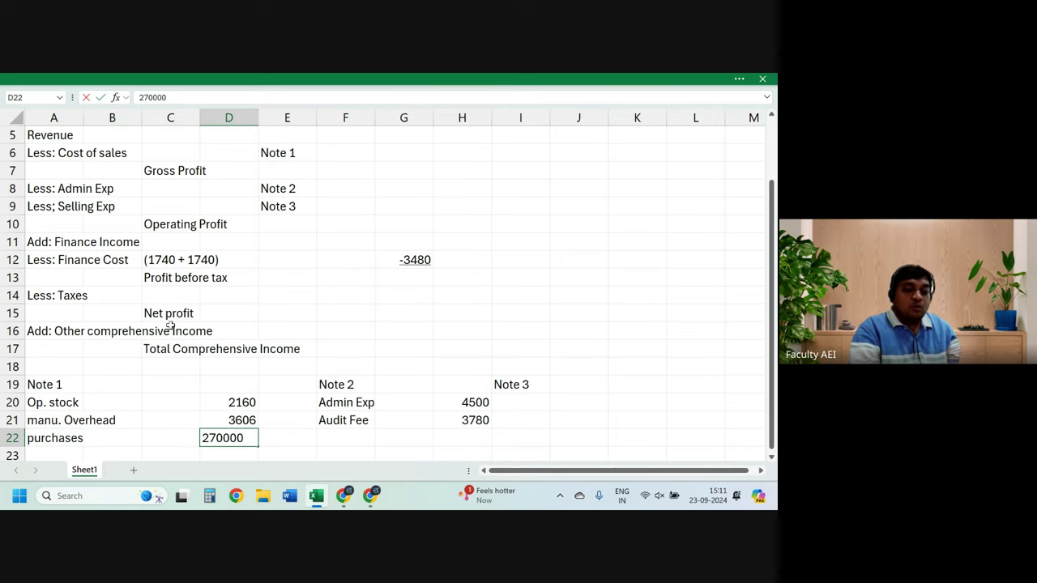
{"action": "key", "text": "BackSpace"}
{"action": "key", "text": "Return"}
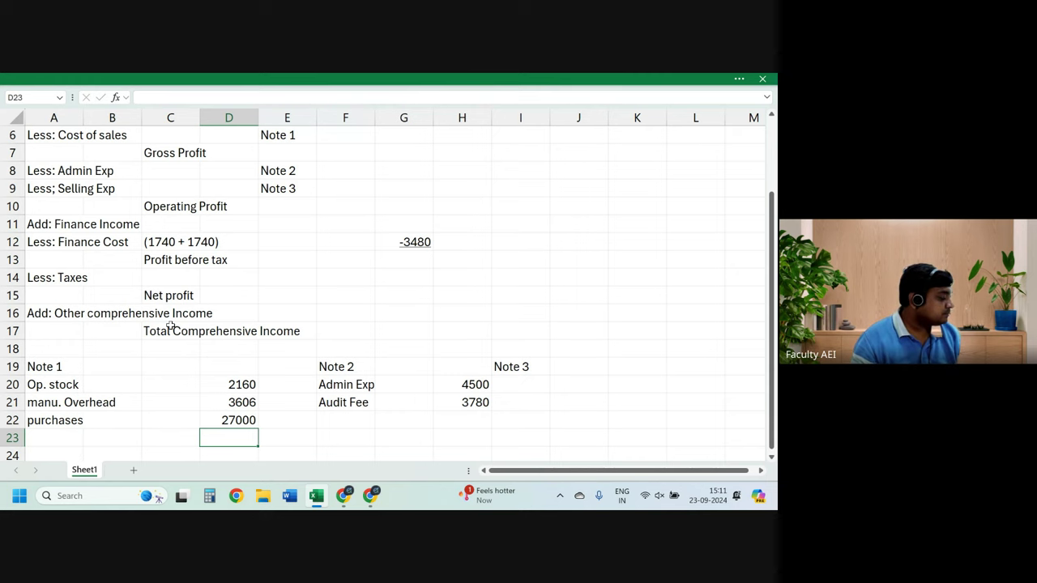
{"action": "key", "text": "Up"}
{"action": "key", "text": "Up"}
{"action": "key", "text": "Up"}
{"action": "key", "text": "Up"}
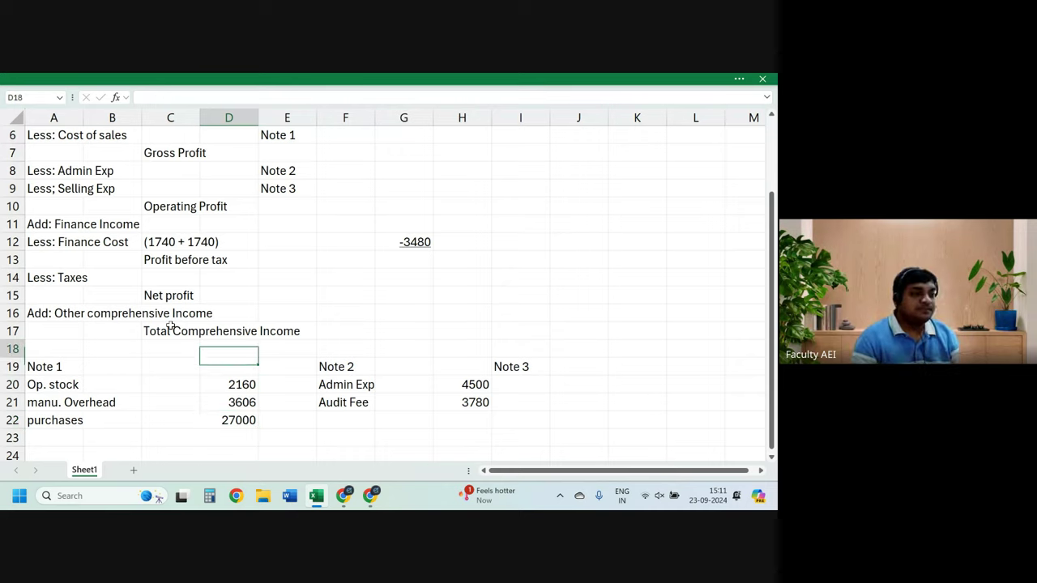
{"action": "key", "text": "Up"}
{"action": "key", "text": "Up"}
{"action": "key", "text": "Up"}
{"action": "key", "text": "Up"}
{"action": "key", "text": "Up"}
Step: Enter 108000 in G5 as the Revenue amount
{"action": "key", "text": "Down"}
{"action": "key", "text": "Down"}
{"action": "key", "text": "Right"}
{"action": "key", "text": "Right"}
{"action": "key", "text": "Right"}
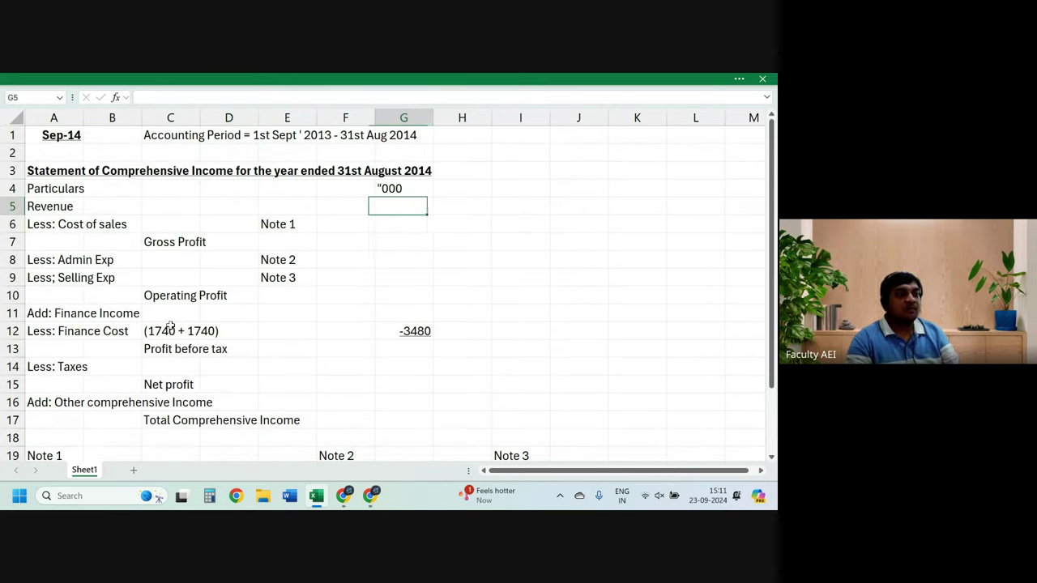
{"action": "type", "text": "108"}
{"action": "type", "text": "000"}
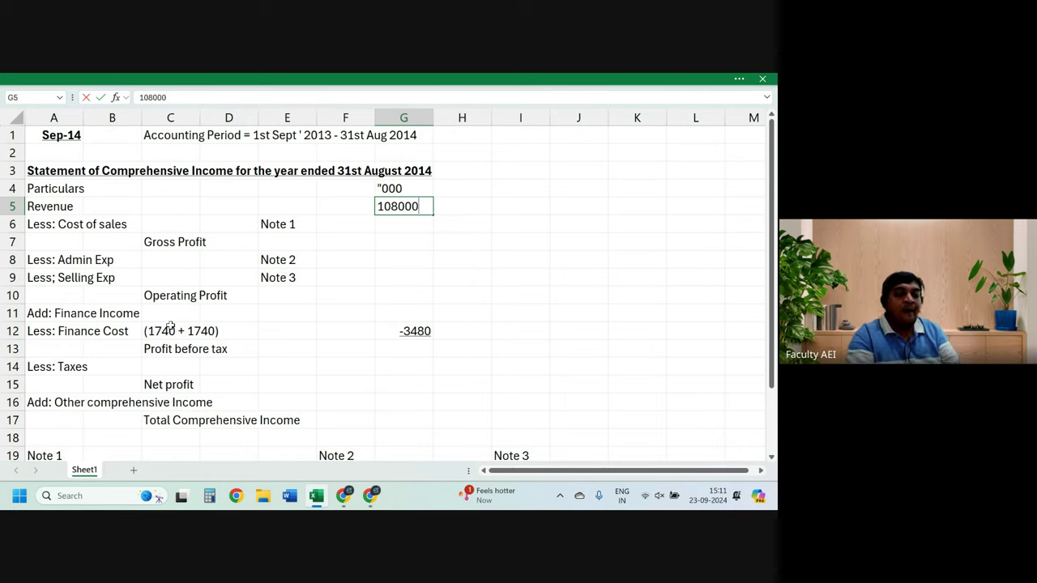
{"action": "key", "text": "Return"}
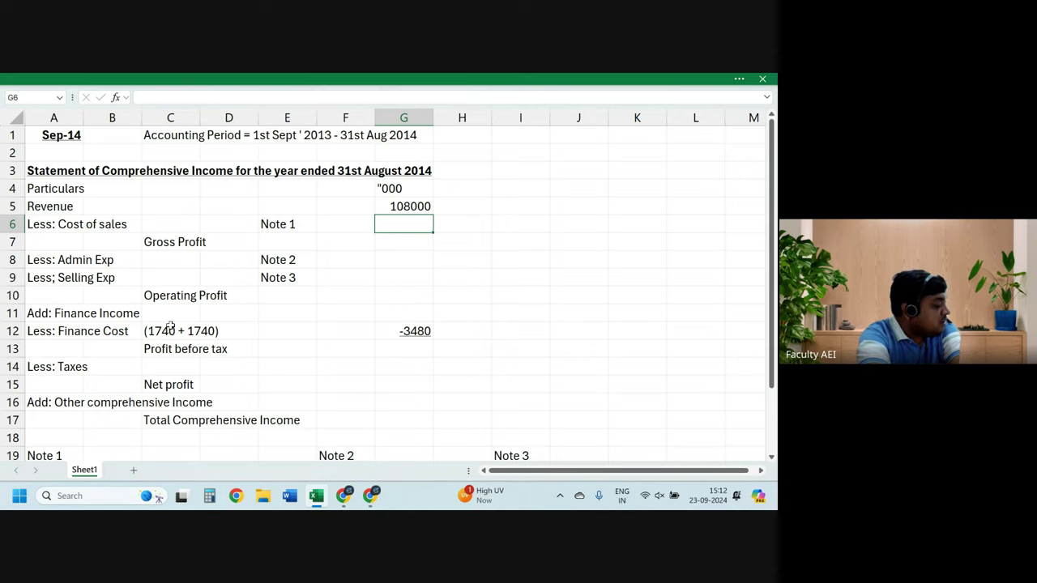
Step: Add wages with amount 1944 in F22/H22 under Note 2
{"action": "key", "text": "Down"}
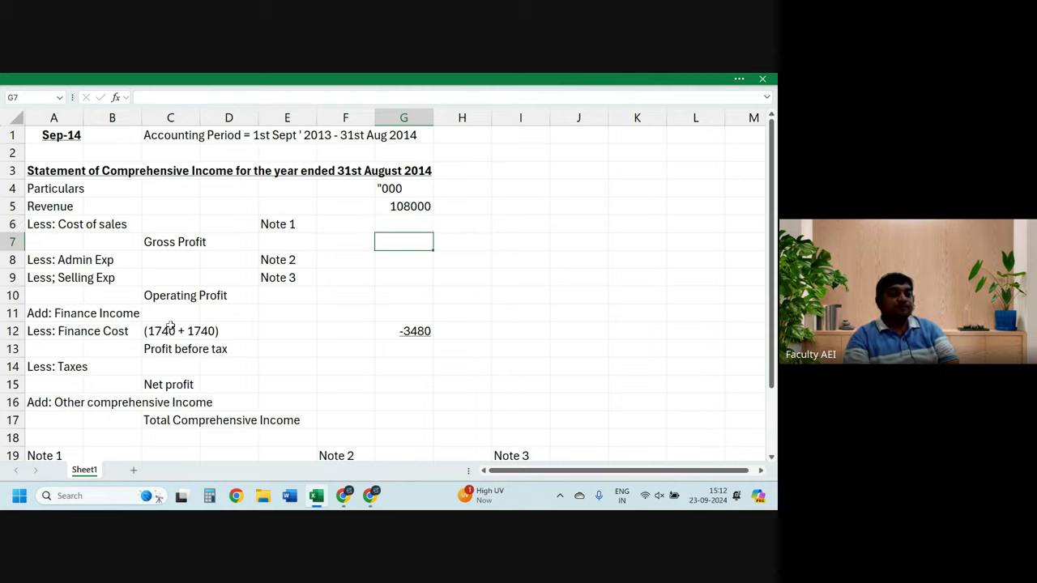
{"action": "key", "text": "Down"}
{"action": "key", "text": "Down"}
{"action": "key", "text": "Down"}
{"action": "key", "text": "Down"}
{"action": "key", "text": "Down"}
{"action": "key", "text": "Down"}
{"action": "key", "text": "Up"}
{"action": "key", "text": "Up"}
{"action": "key", "text": "Left"}
{"action": "key", "text": "Left"}
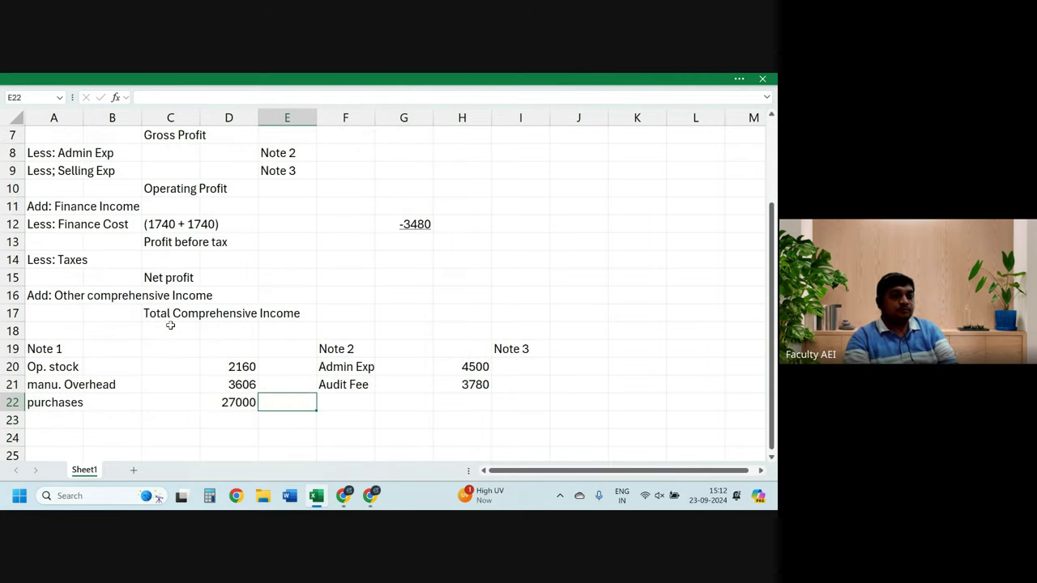
{"action": "key", "text": "Right"}
{"action": "type", "text": "wages"}
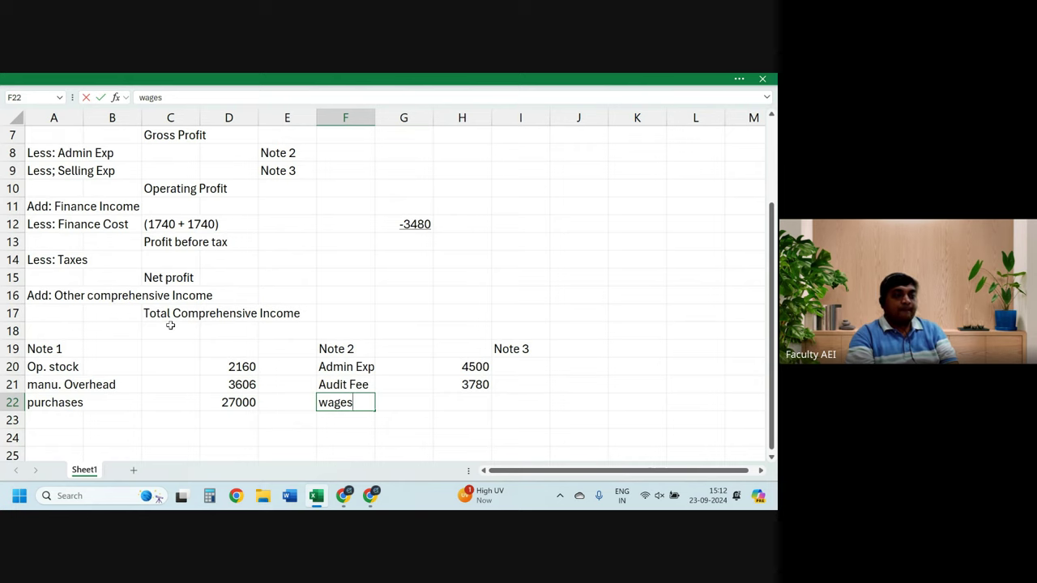
{"action": "key", "text": "Right"}
{"action": "key", "text": "Right"}
{"action": "type", "text": "1944"}
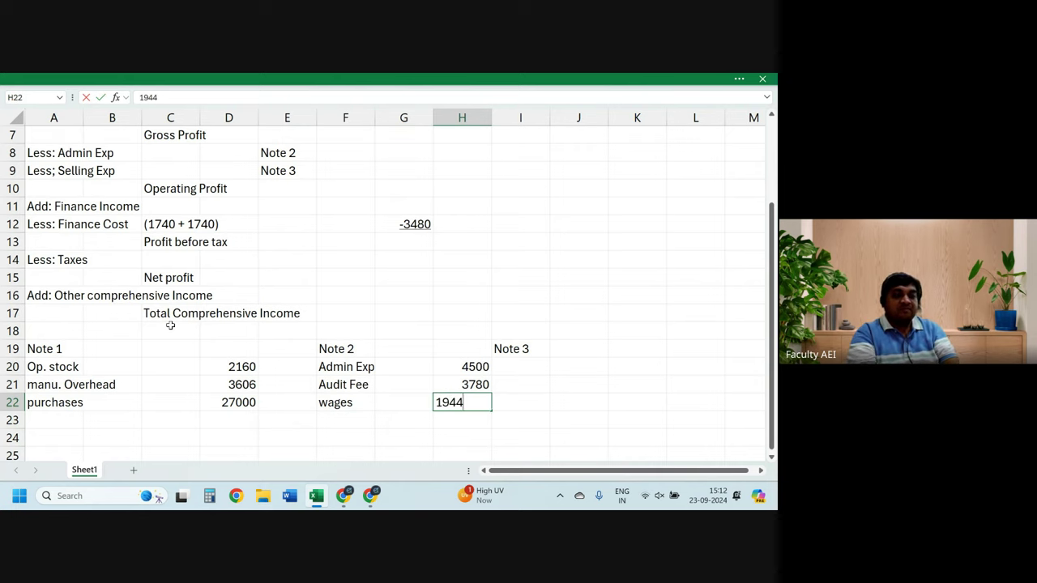
{"action": "key", "text": "Return"}
Step: Add wages of 11772 to Note 1 in row 23
{"action": "key", "text": "Left"}
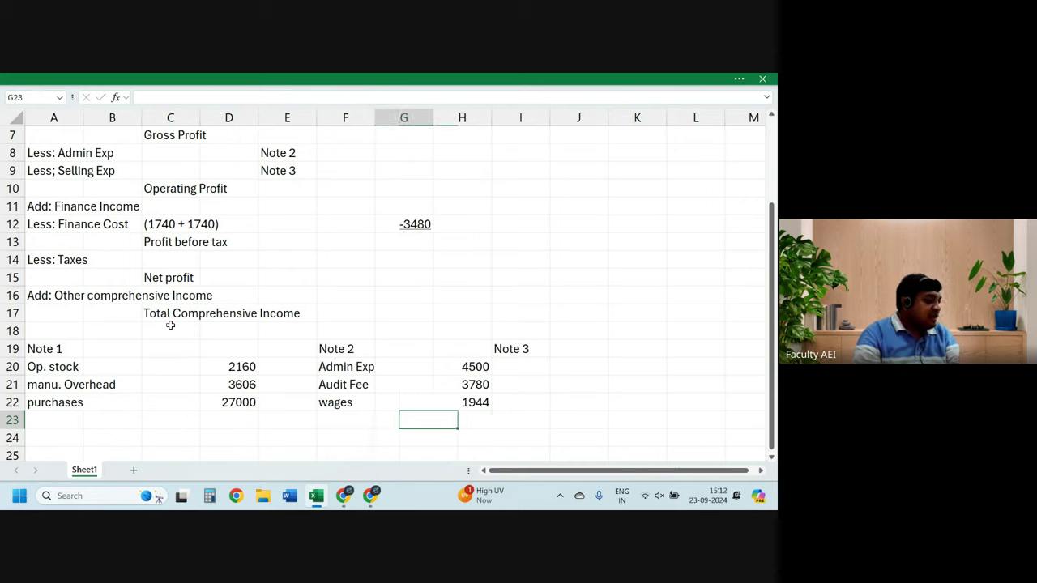
{"action": "key", "text": "Left"}
{"action": "key", "text": "Left"}
{"action": "key", "text": "Left"}
{"action": "type", "text": "11772"}
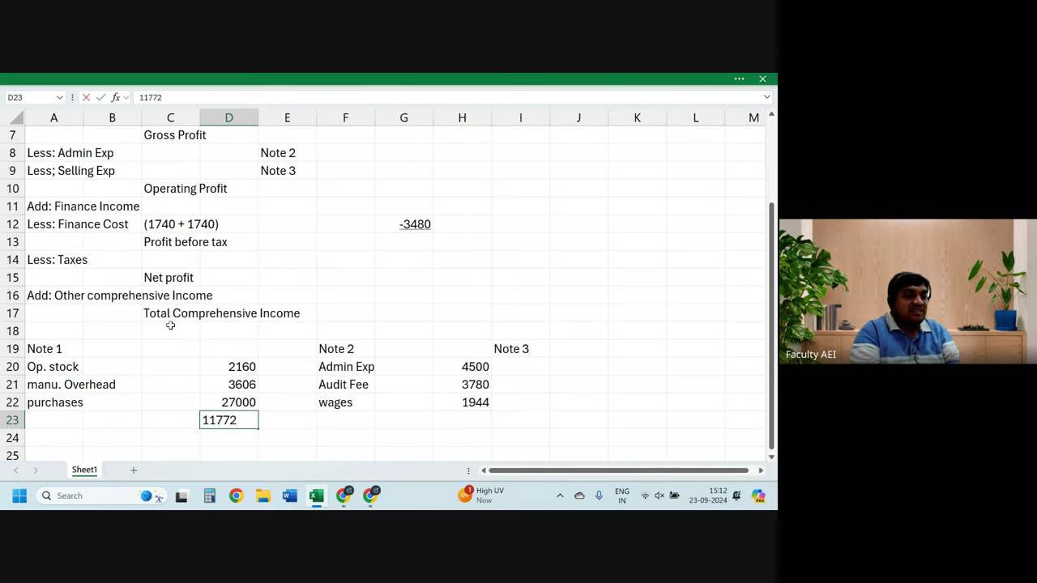
{"action": "key", "text": "ctrl+Return"}
{"action": "key", "text": "Left"}
{"action": "key", "text": "Left"}
{"action": "key", "text": "Left"}
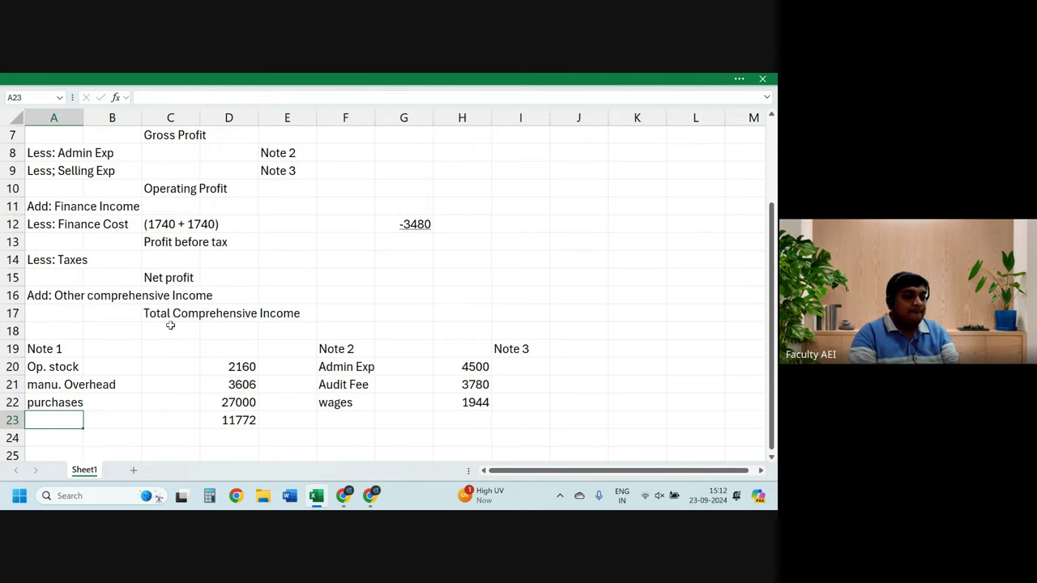
{"action": "type", "text": "wages"}
{"action": "key", "text": "Return"}
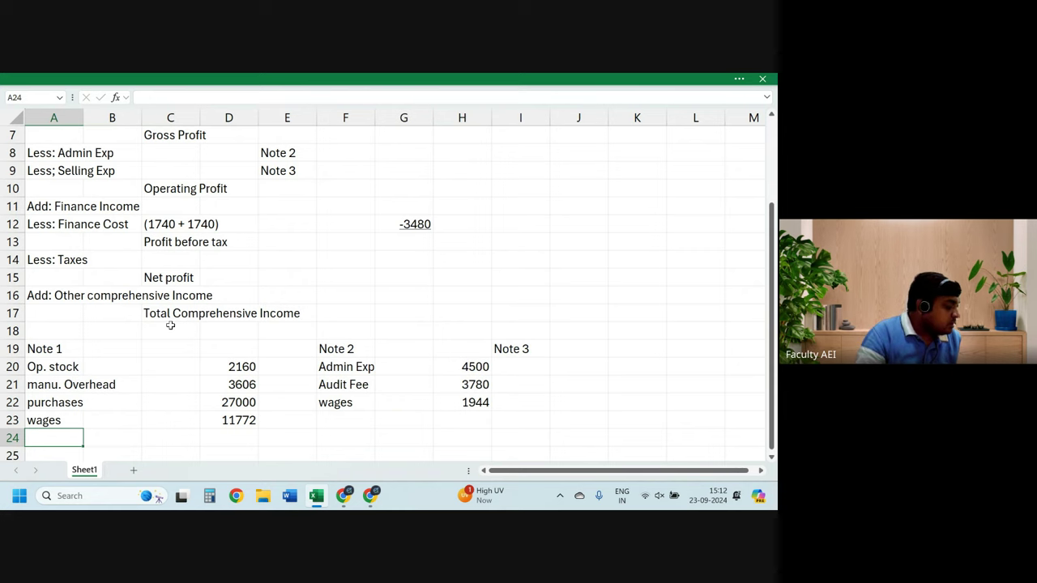
{"action": "key", "text": "Up"}
{"action": "key", "text": "Up"}
{"action": "key", "text": "Up"}
{"action": "key", "text": "Up"}
{"action": "key", "text": "Right"}
{"action": "key", "text": "Right"}
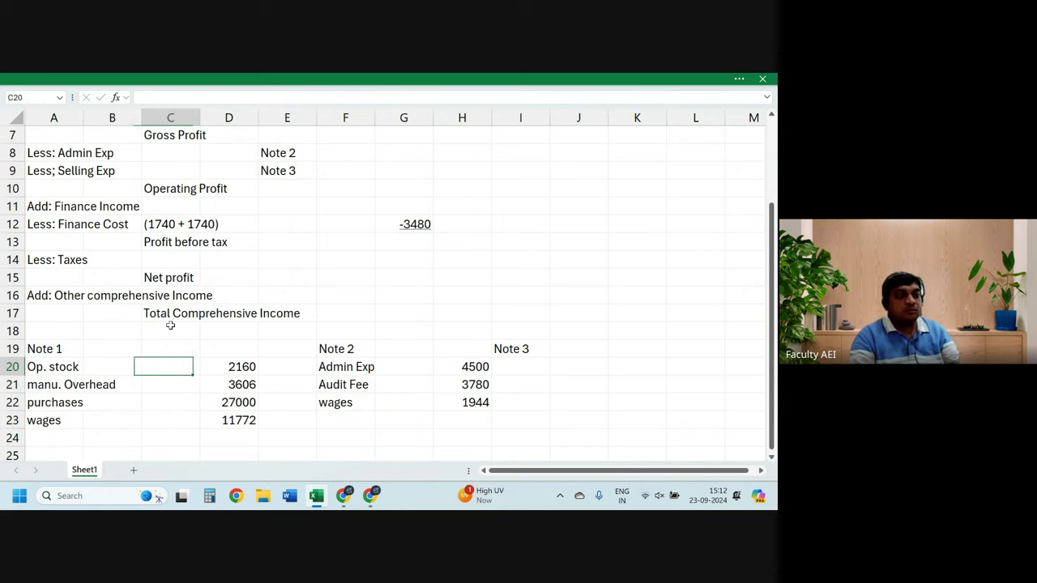
{"action": "key", "text": "Right"}
{"action": "key", "text": "Right"}
{"action": "key", "text": "Right"}
{"action": "key", "text": "Right"}
{"action": "key", "text": "Right"}
{"action": "key", "text": "Right"}
{"action": "key", "text": "Up"}
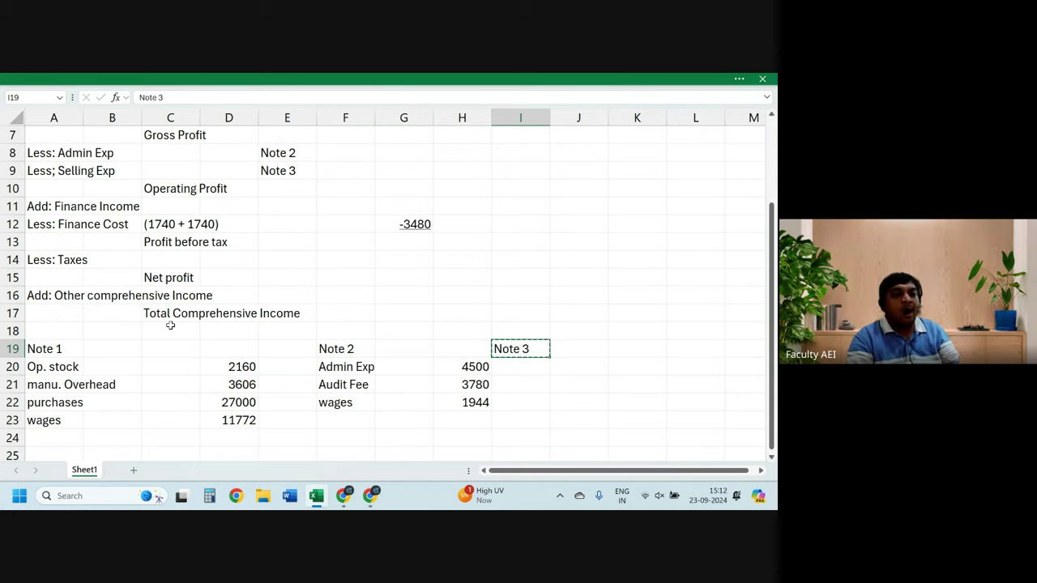
Step: Paste the Note 3 heading into J19 and enter wages 12384 in row 20
{"action": "key", "text": "Right"}
{"action": "type", "text": "Note 3"}
{"action": "key", "text": "Down"}
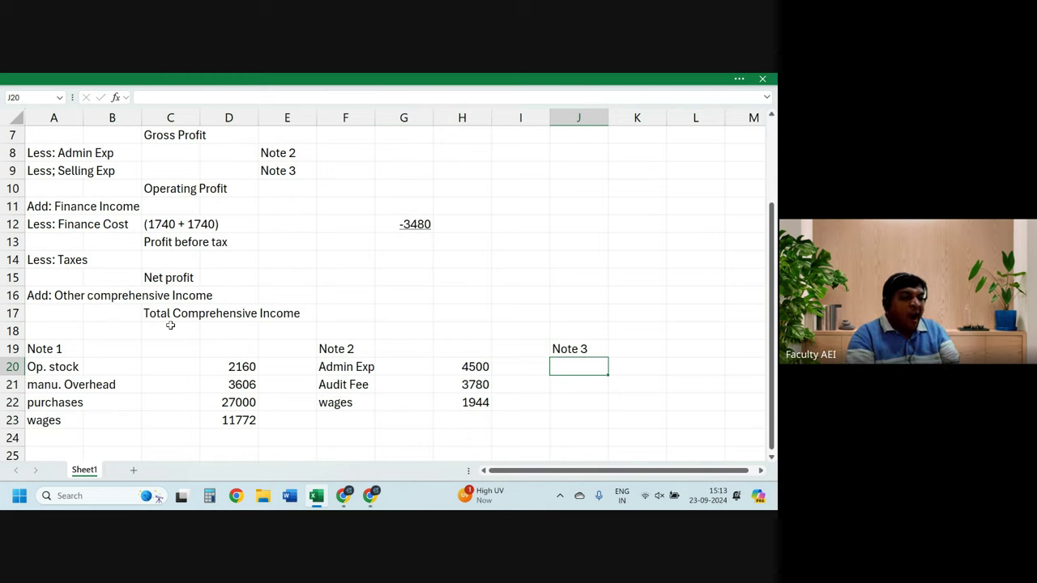
{"action": "type", "text": "wages"}
{"action": "key", "text": "Right"}
{"action": "key", "text": "Right"}
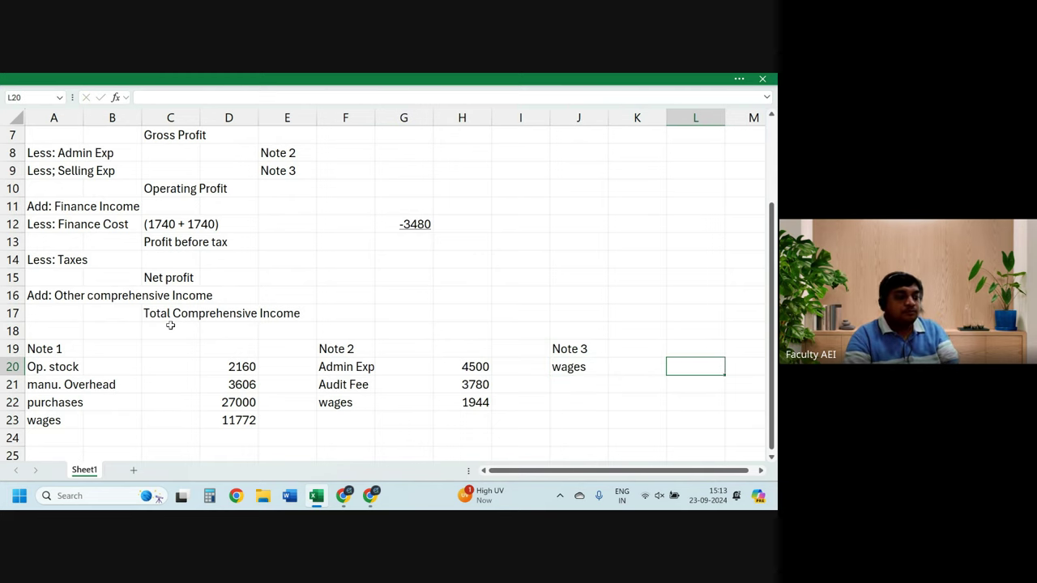
{"action": "type", "text": "1238"}
{"action": "key", "text": "BackSpace"}
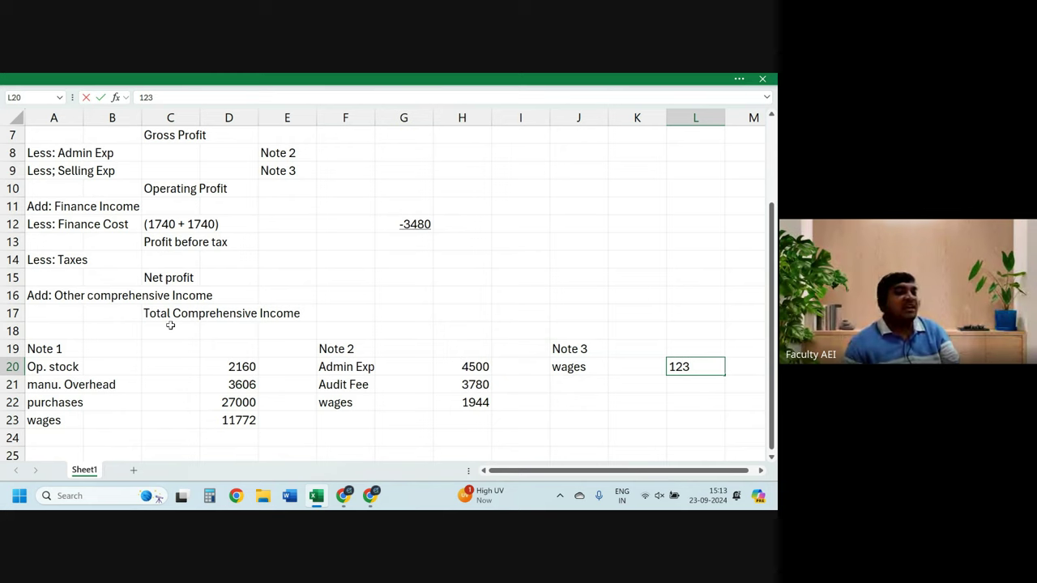
{"action": "type", "text": "84"}
{"action": "key", "text": "Down"}
{"action": "key", "text": "Down"}
{"action": "key", "text": "Down"}
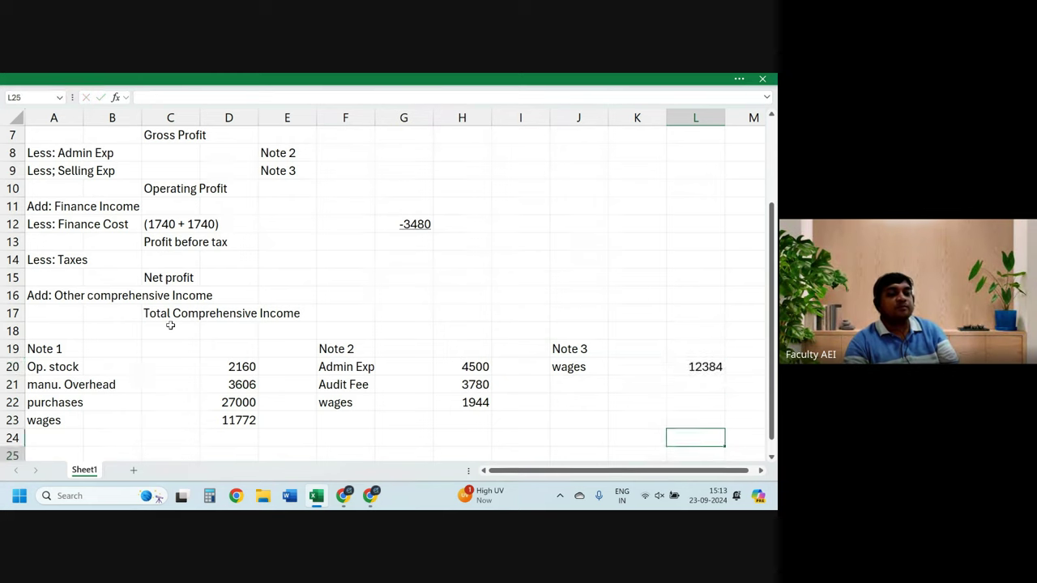
{"action": "key", "text": "Down"}
{"action": "key", "text": "Down"}
{"action": "key", "text": "Down"}
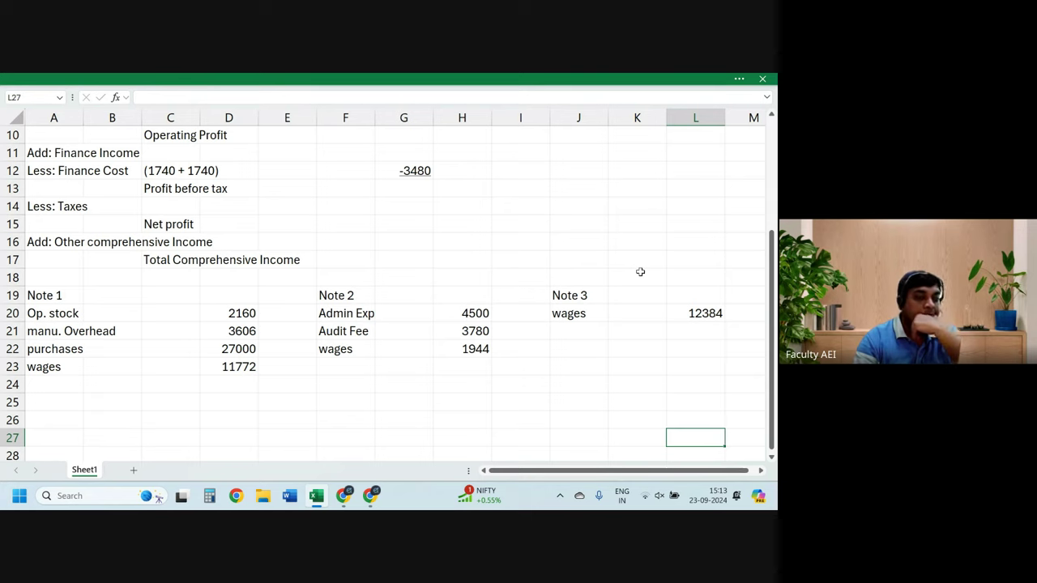
Step: Add 'Less: closing stock' in A24 with -675 in D24, fixing typos
{"action": "key", "text": "Left"}
{"action": "key", "text": "Left"}
{"action": "key", "text": "Left"}
{"action": "key", "text": "Left"}
{"action": "key", "text": "Left"}
{"action": "key", "text": "Left"}
{"action": "key", "text": "Up"}
{"action": "key", "text": "Up"}
{"action": "key", "text": "Up"}
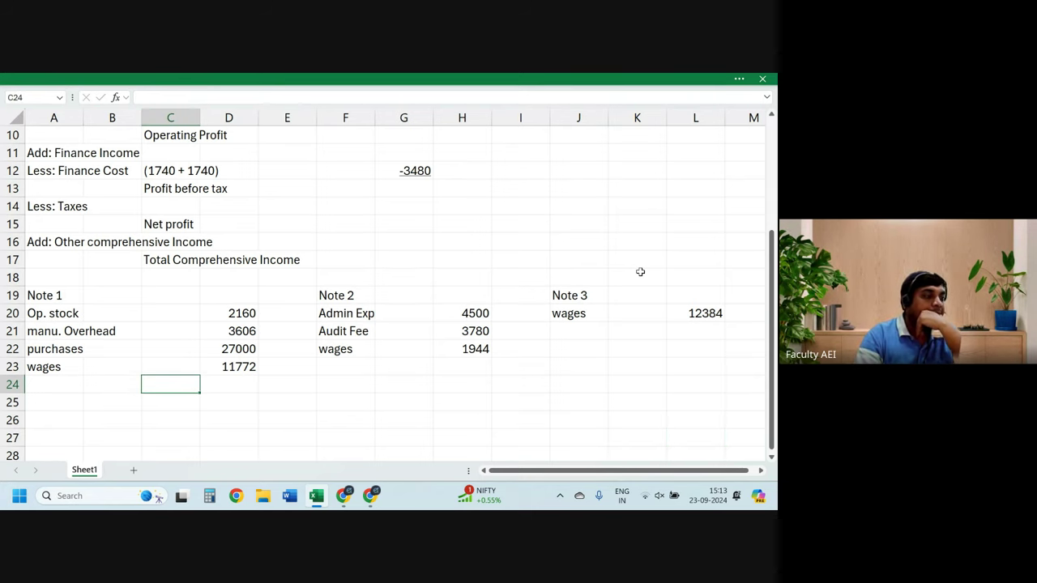
{"action": "key", "text": "Left"}
{"action": "key", "text": "Left"}
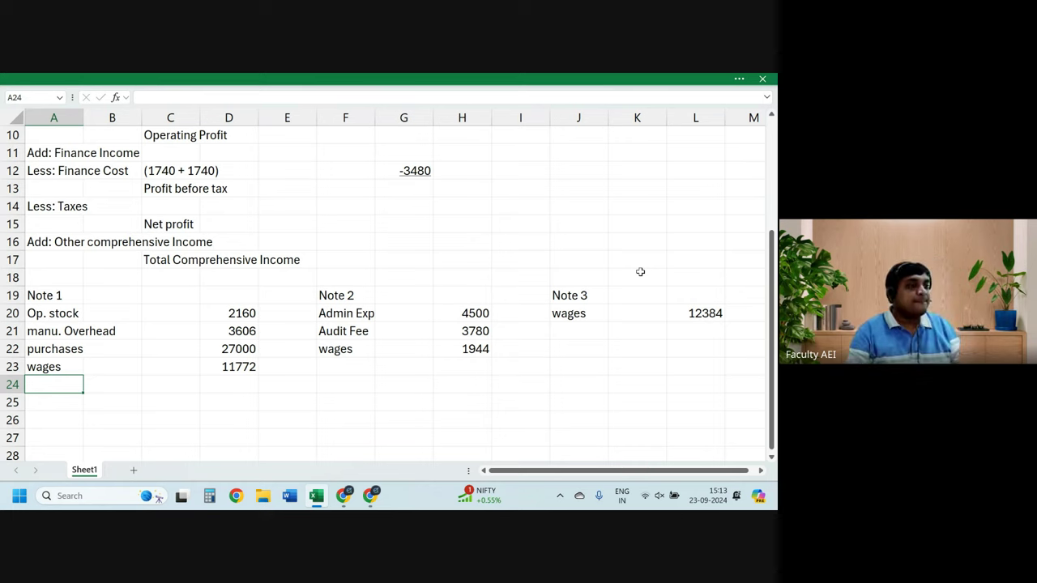
{"action": "type", "text": "Less"}
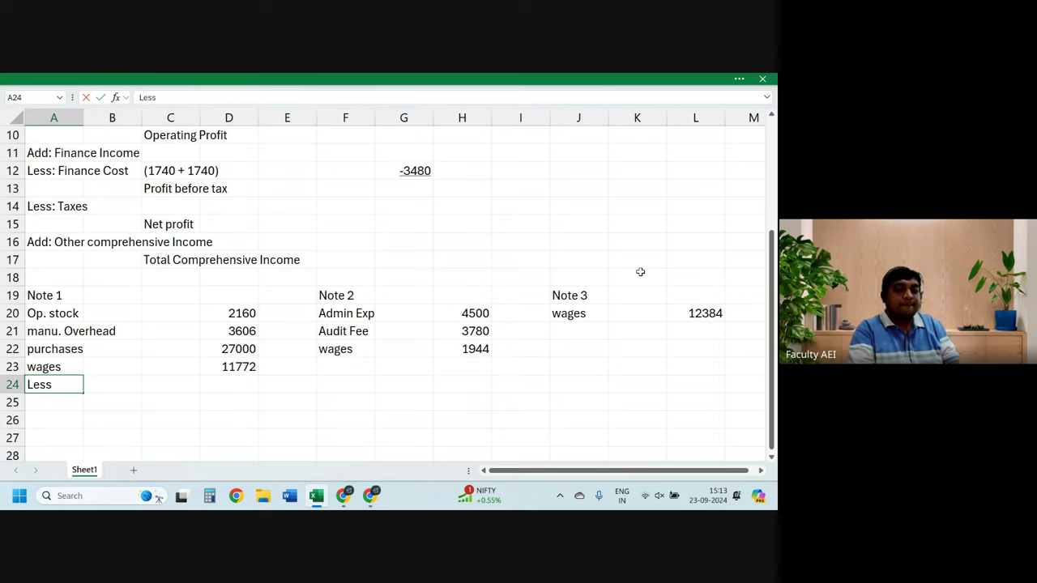
{"action": "type", "text": ": closing st"}
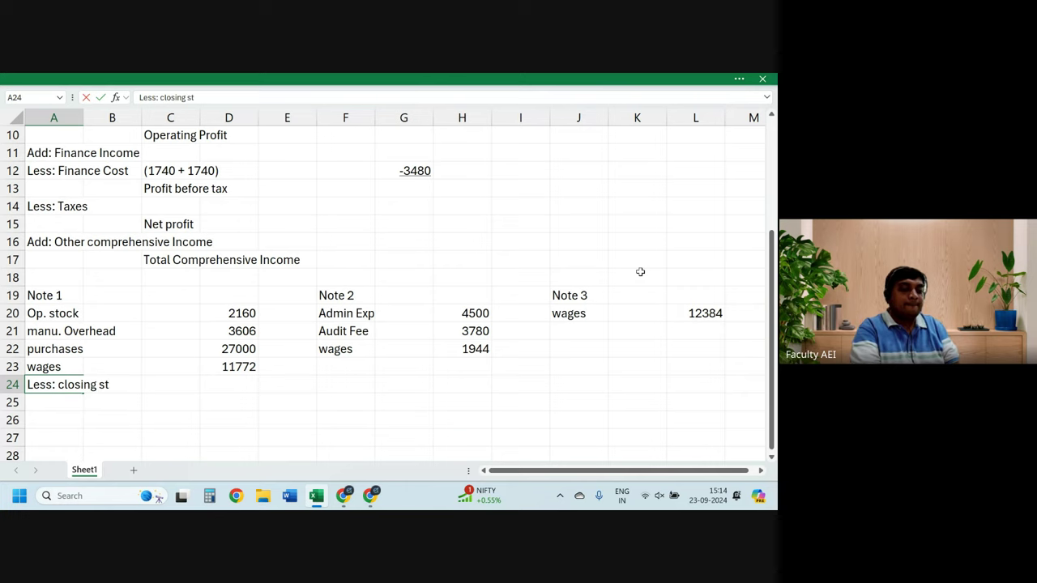
{"action": "type", "text": "okc"}
{"action": "key", "text": "BackSpace"}
{"action": "key", "text": "BackSpace"}
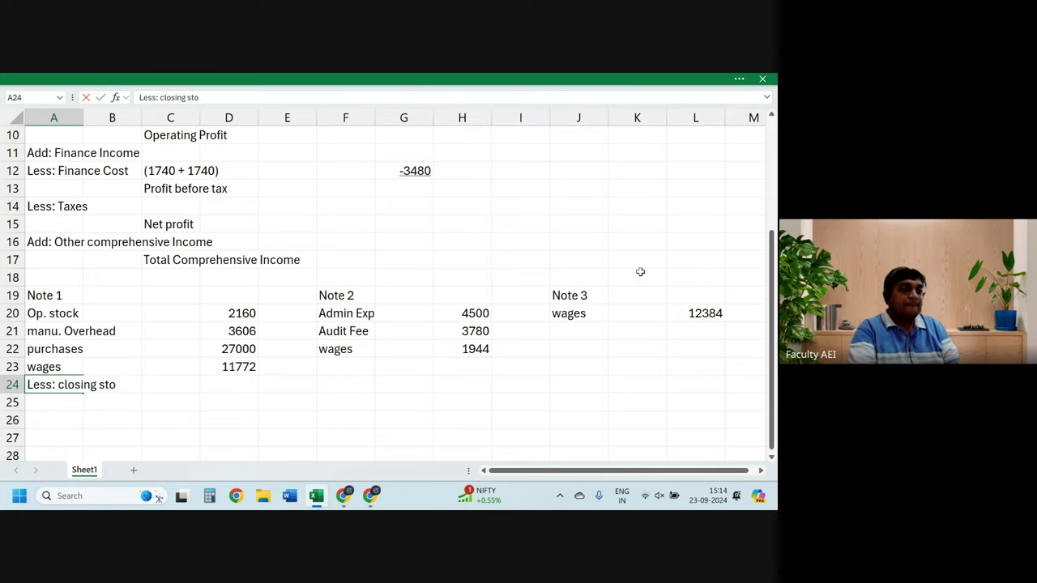
{"action": "key", "text": "Tab"}
{"action": "key", "text": "Tab"}
{"action": "key", "text": "Tab"}
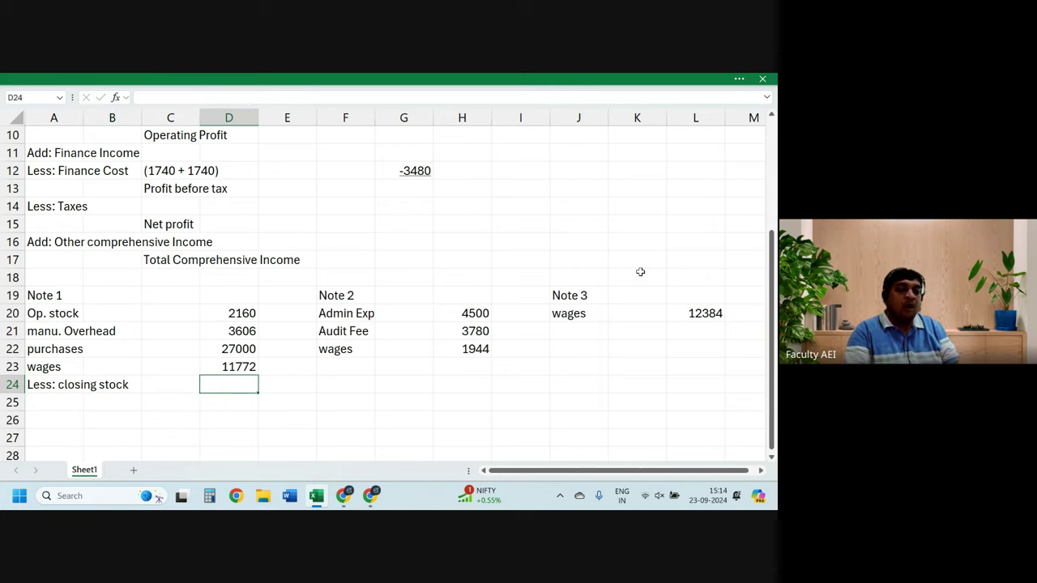
{"action": "type", "text": "-756"}
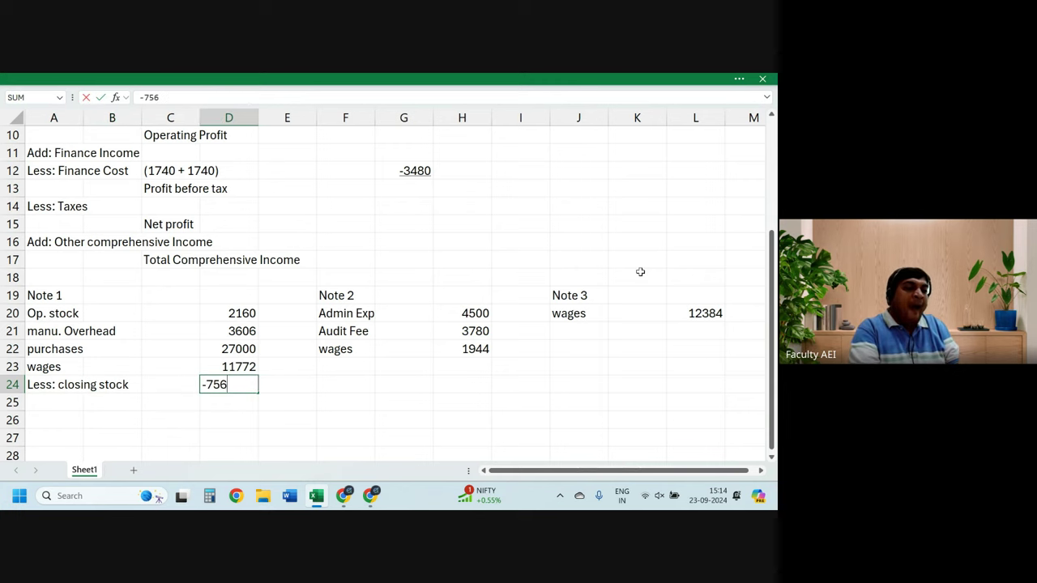
{"action": "key", "text": "BackSpace"}
{"action": "key", "text": "BackSpace"}
{"action": "key", "text": "BackSpace"}
{"action": "type", "text": "6"}
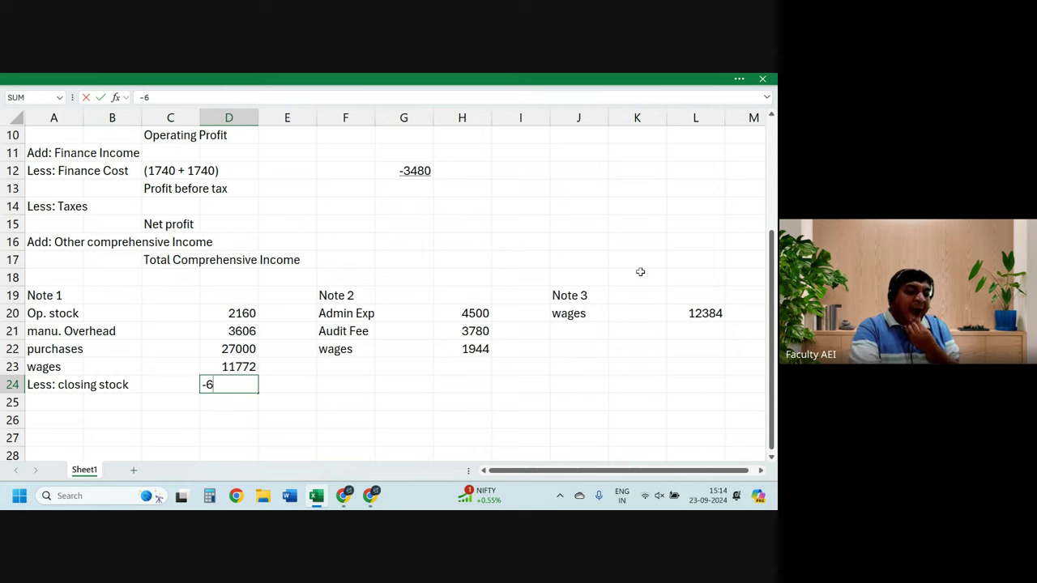
{"action": "type", "text": "75"}
{"action": "key", "text": "Return"}
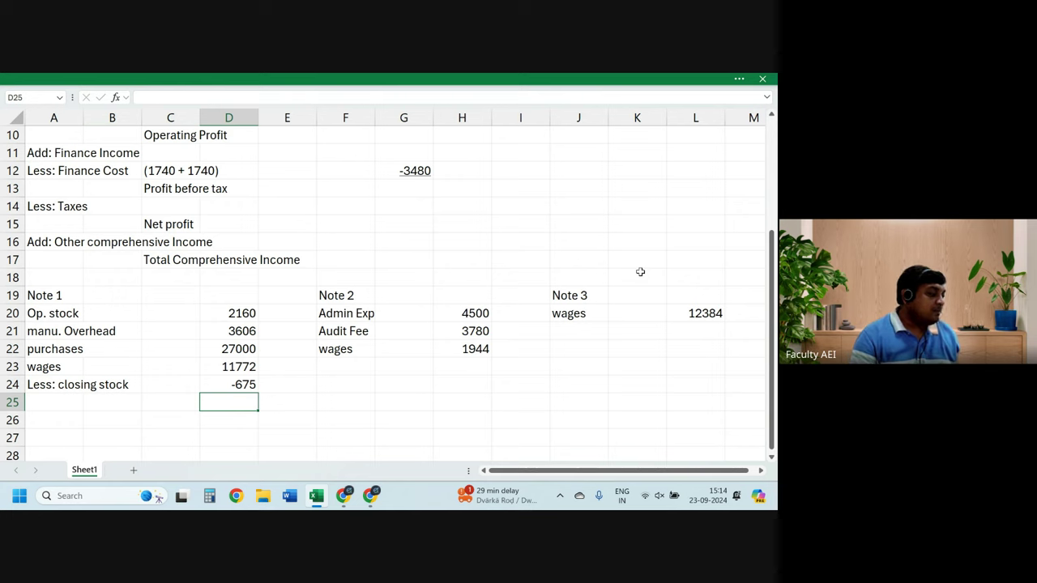
Step: Add 'Dep on factory' with working (2% of 100440) and formula =2%*100440 giving 2008.8
{"action": "key", "text": "Left"}
{"action": "key", "text": "Left"}
{"action": "key", "text": "Left"}
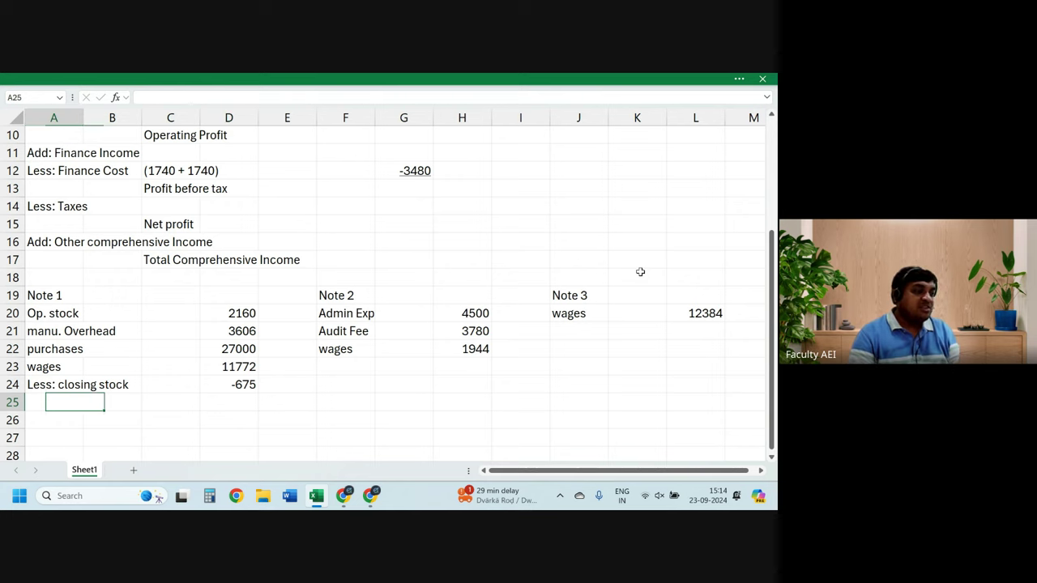
{"action": "type", "text": "Dep on fac"}
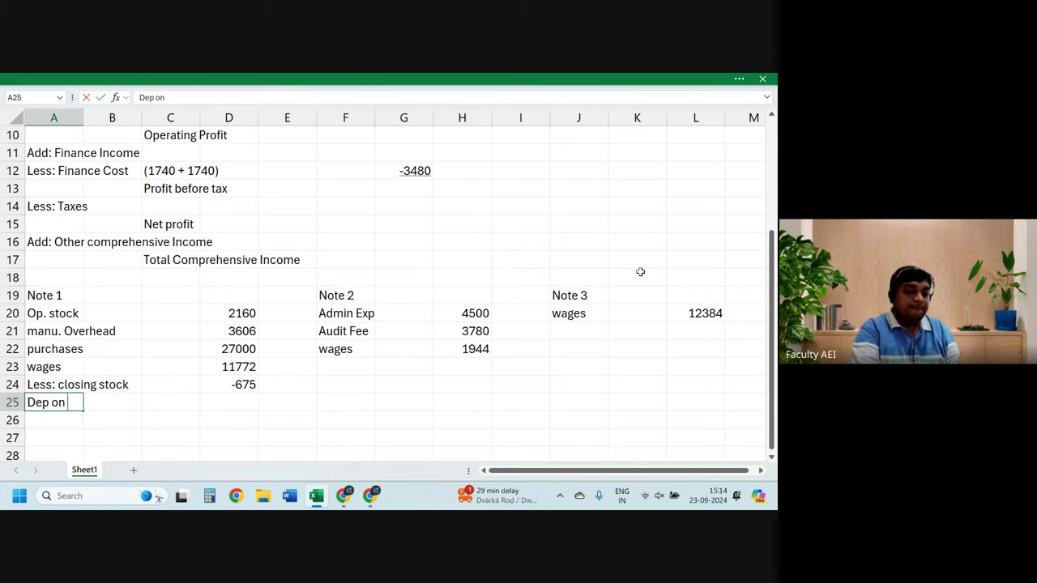
{"action": "type", "text": "tory"}
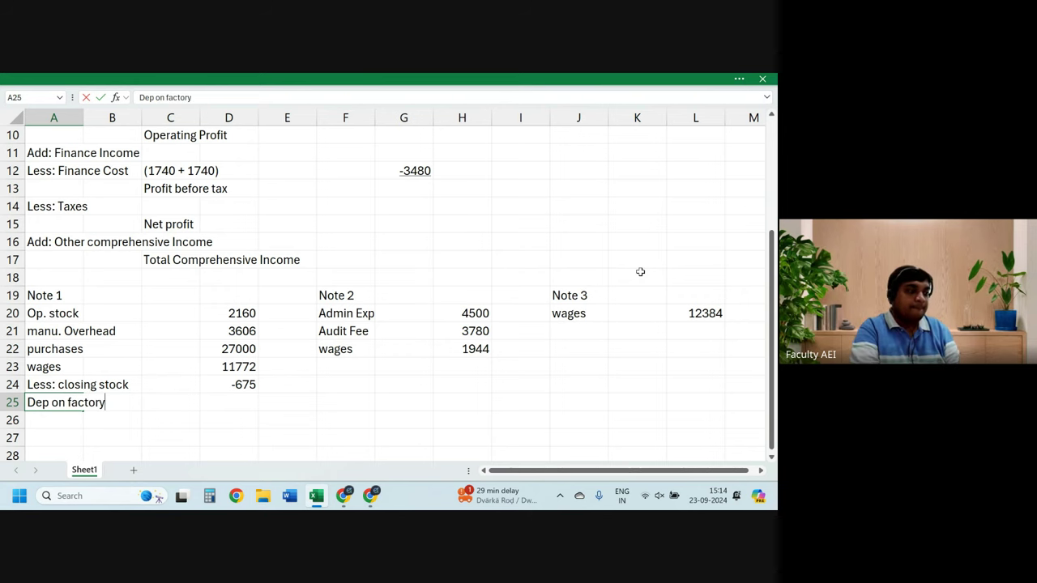
{"action": "key", "text": "Return"}
{"action": "type", "text": "(2"}
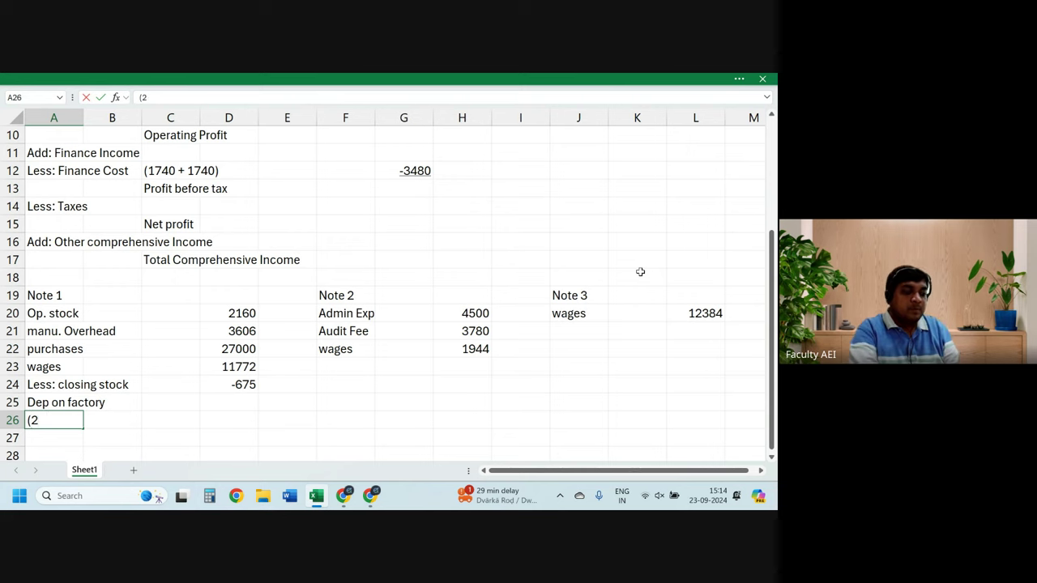
{"action": "type", "text": "% of"}
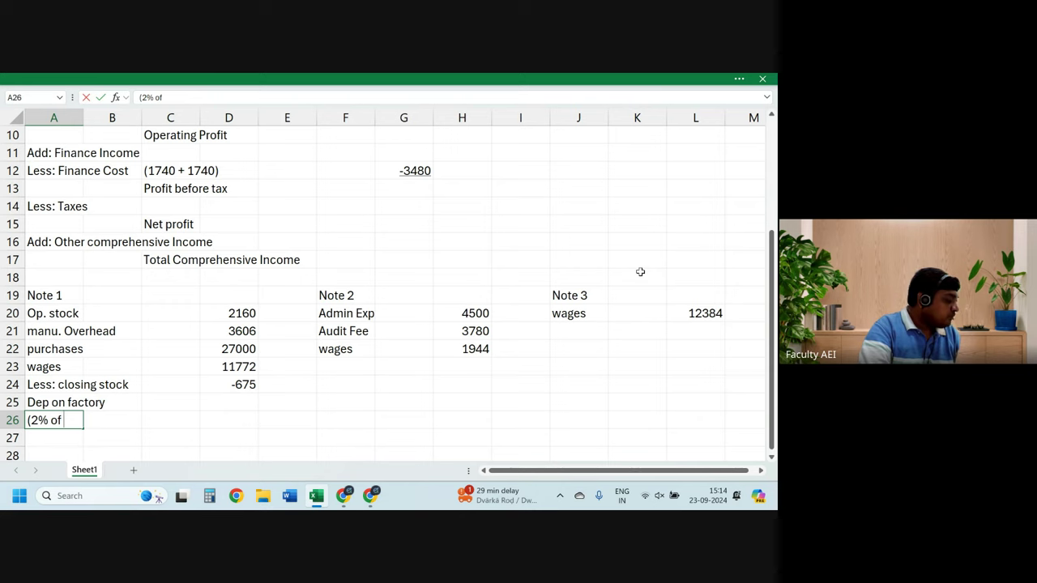
{"action": "type", "text": " 100440"}
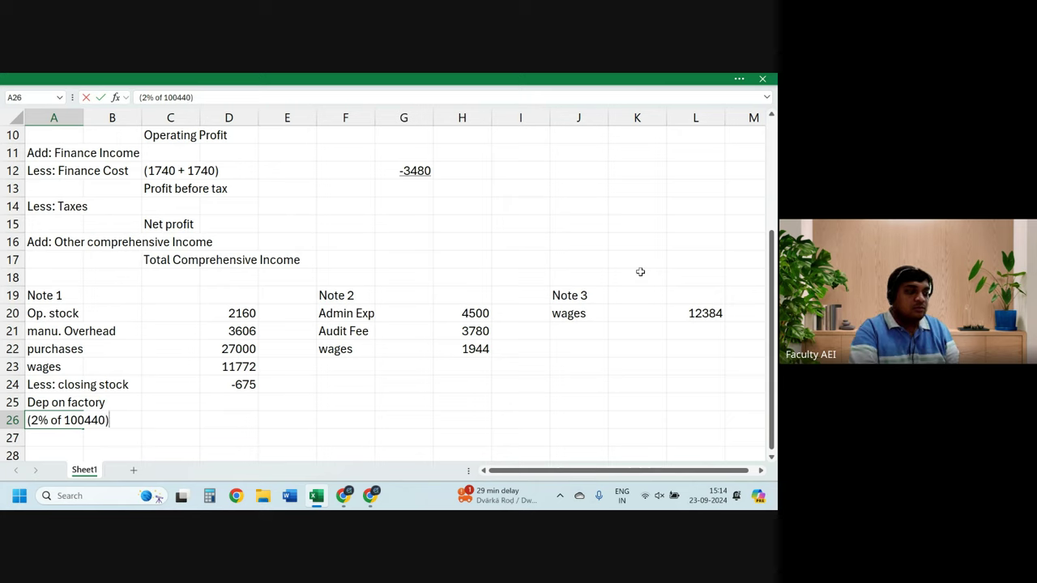
{"action": "key", "text": "Return"}
{"action": "key", "text": "Up"}
{"action": "key", "text": "Up"}
{"action": "key", "text": "Right"}
{"action": "key", "text": "Right"}
{"action": "key", "text": "Right"}
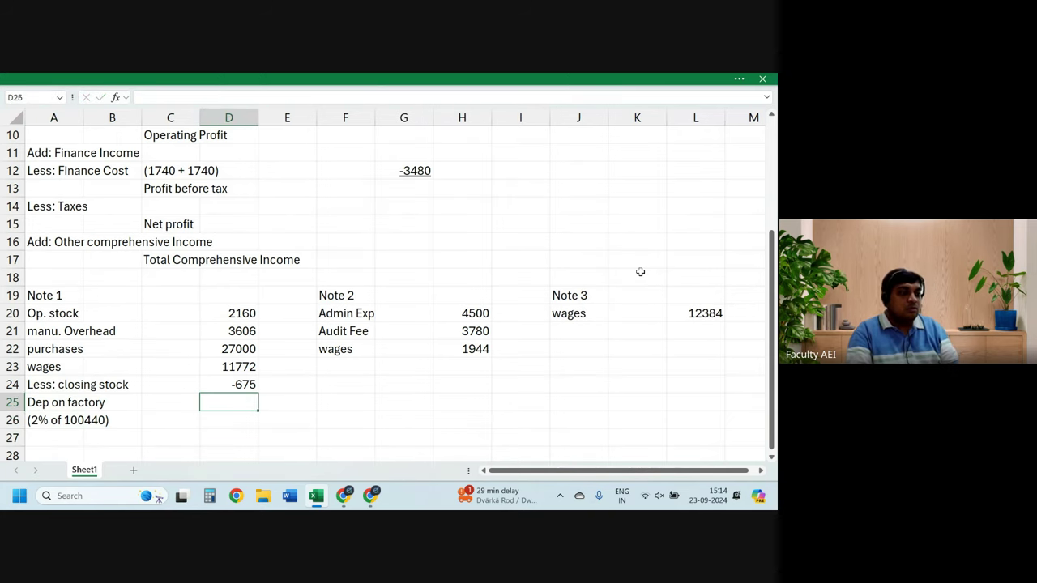
{"action": "key", "text": "Down"}
{"action": "type", "text": "=2%"}
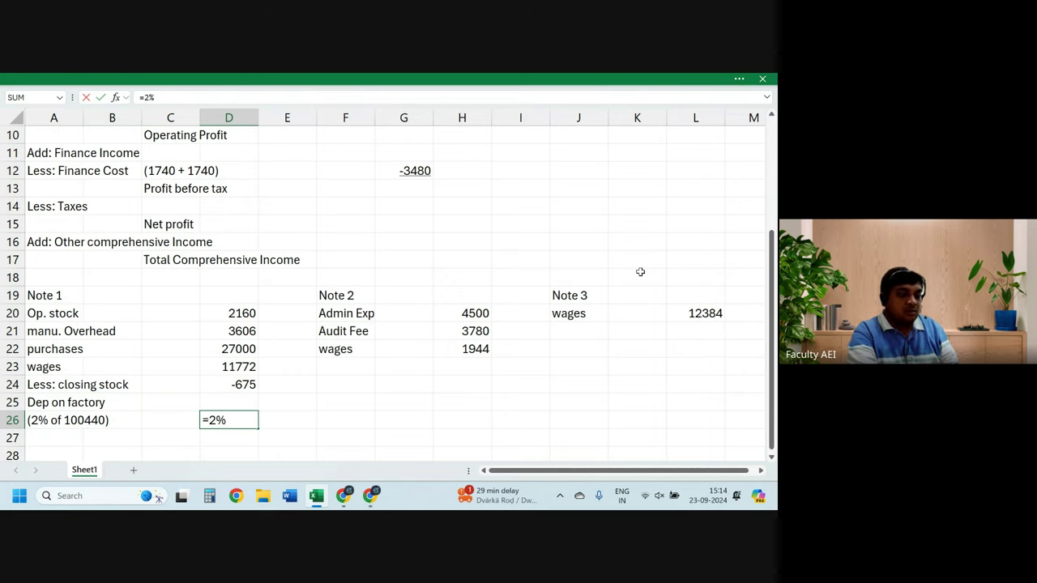
{"action": "type", "text": "*1"}
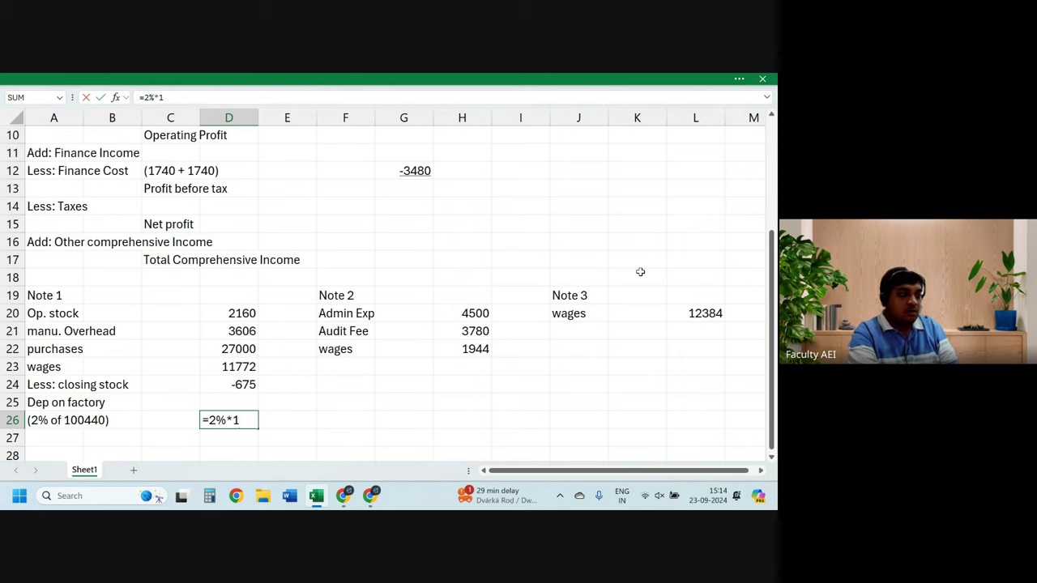
{"action": "type", "text": "00440"}
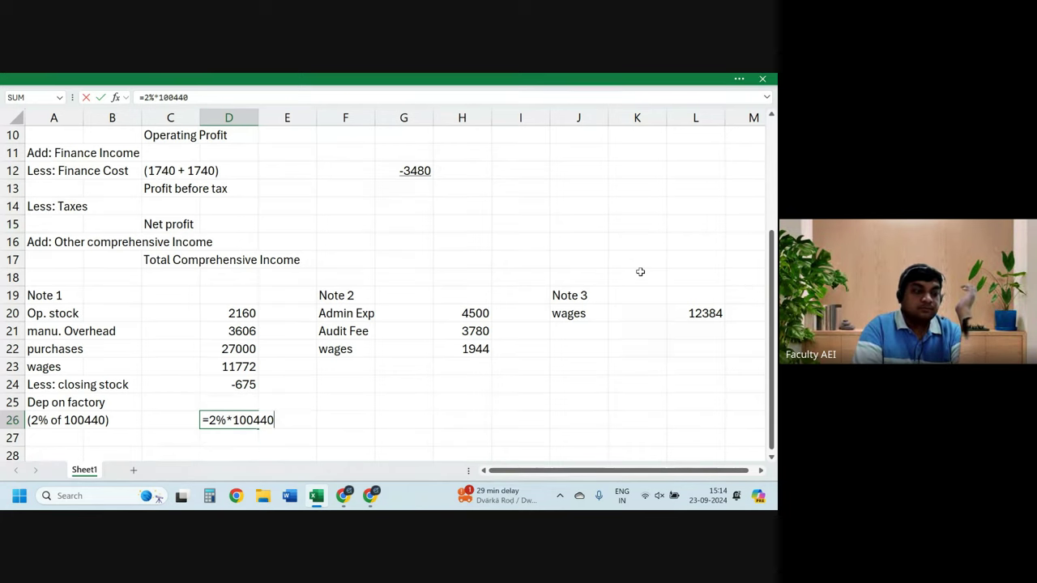
{"action": "key", "text": "Return"}
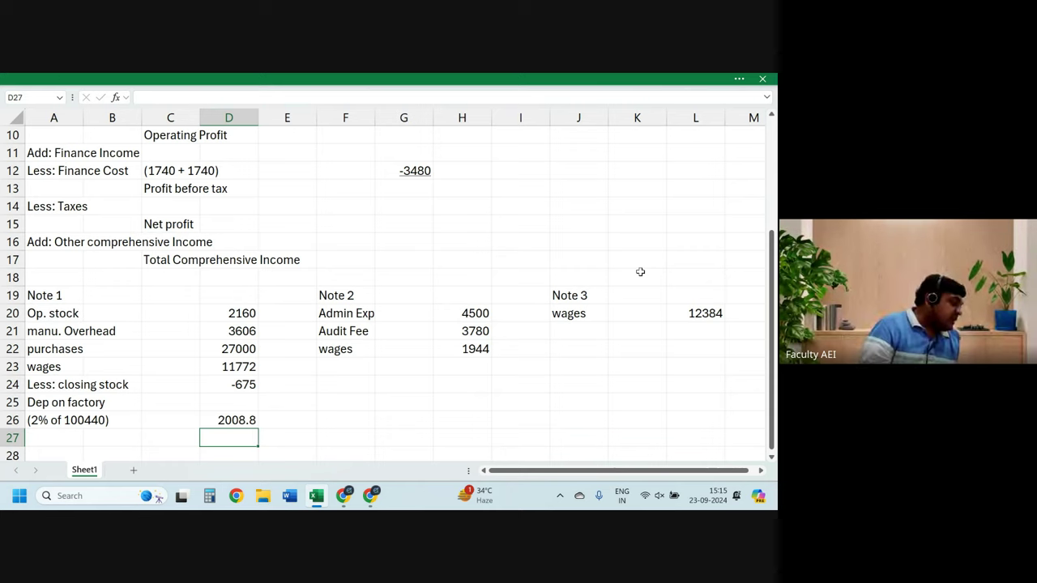
{"action": "key", "text": "Left"}
{"action": "key", "text": "Left"}
{"action": "key", "text": "Left"}
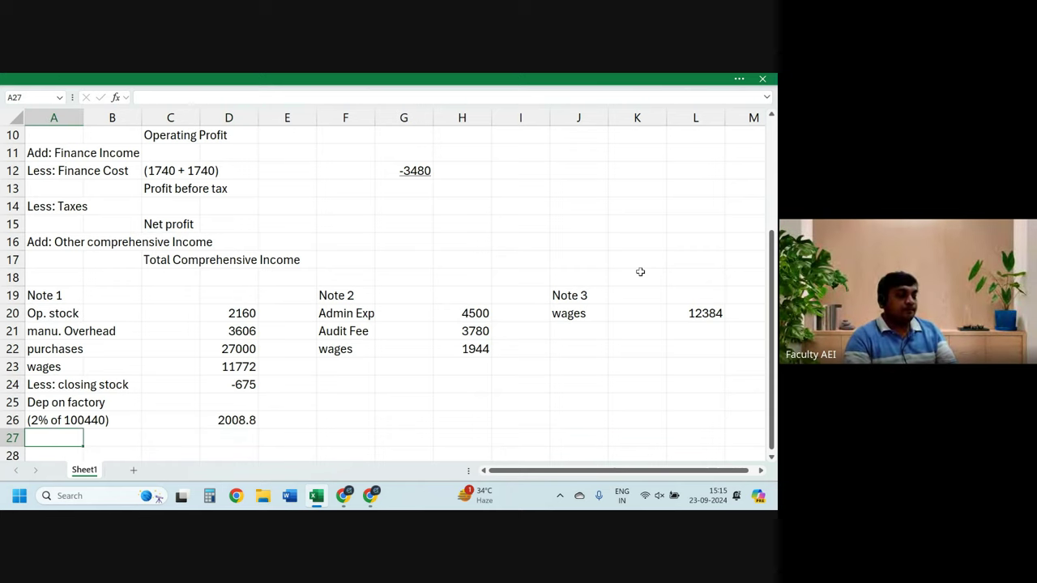
{"action": "type", "text": "Dep "}
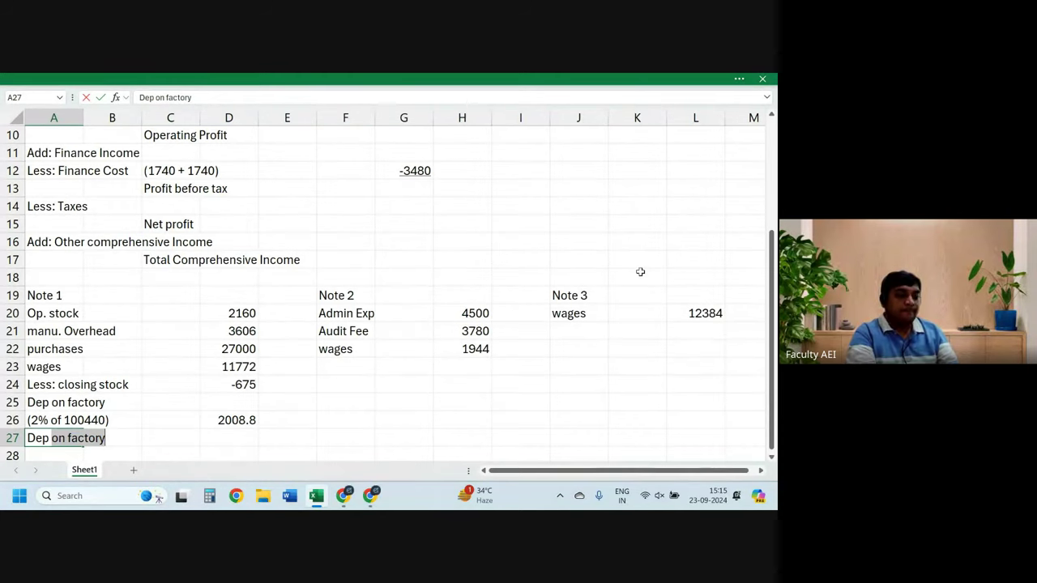
{"action": "type", "text": "on manu"}
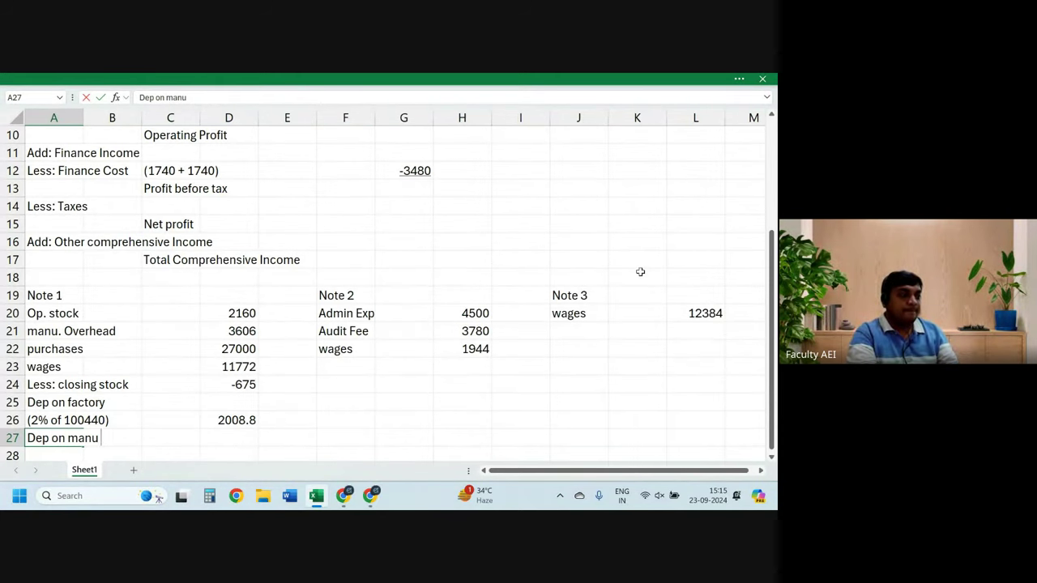
{"action": "type", "text": " equip"}
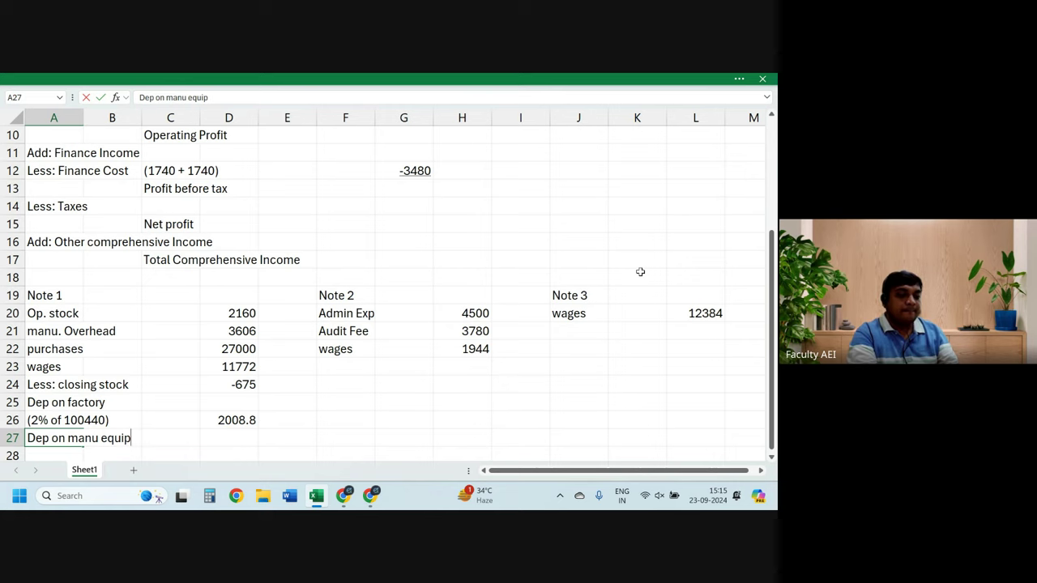
{"action": "type", "text": "ment"}
{"action": "key", "text": "Return"}
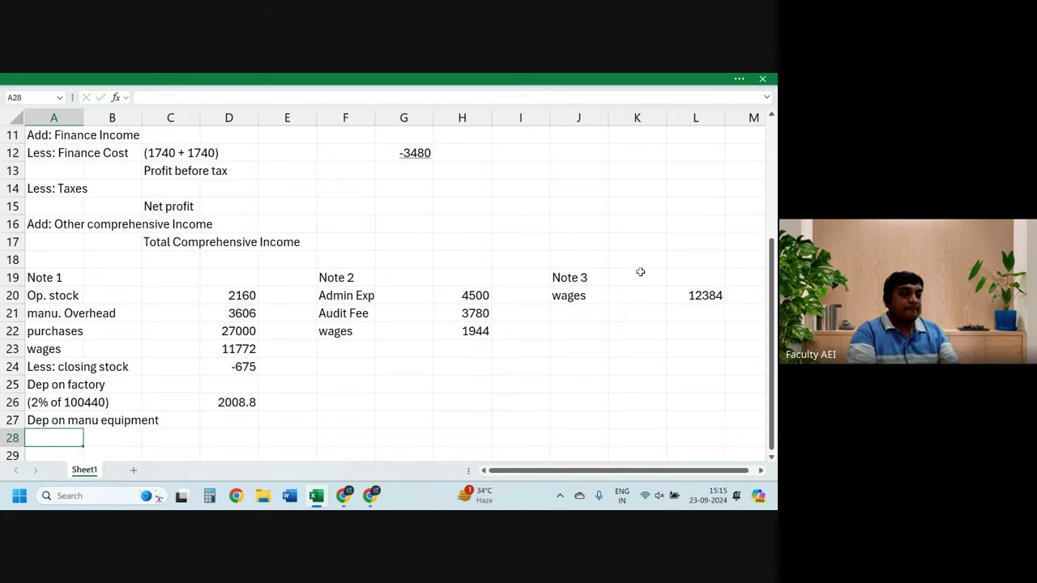
{"action": "type", "text": "25%"}
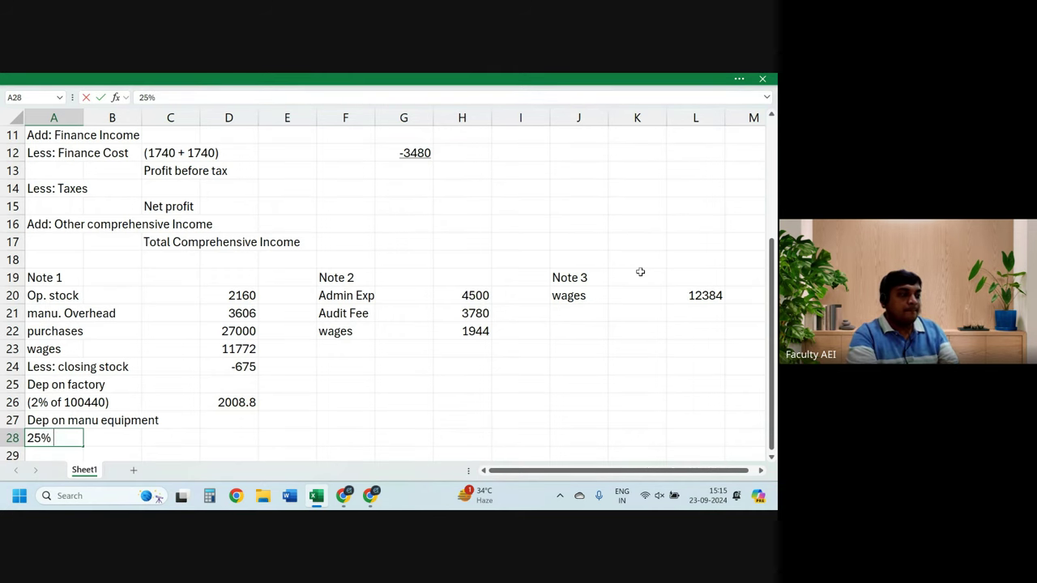
{"action": "type", "text": " of "}
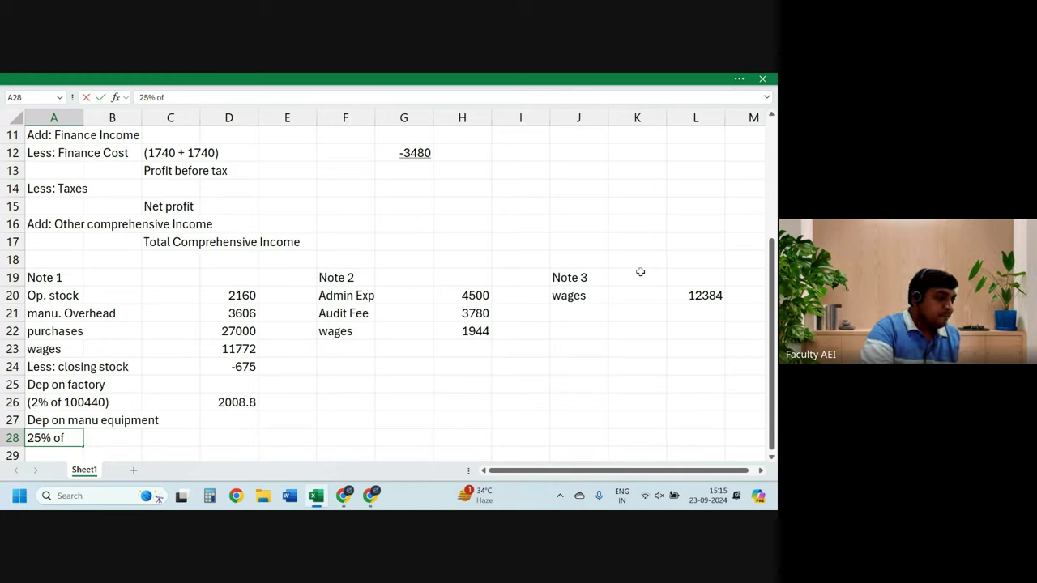
{"action": "type", "text": "("}
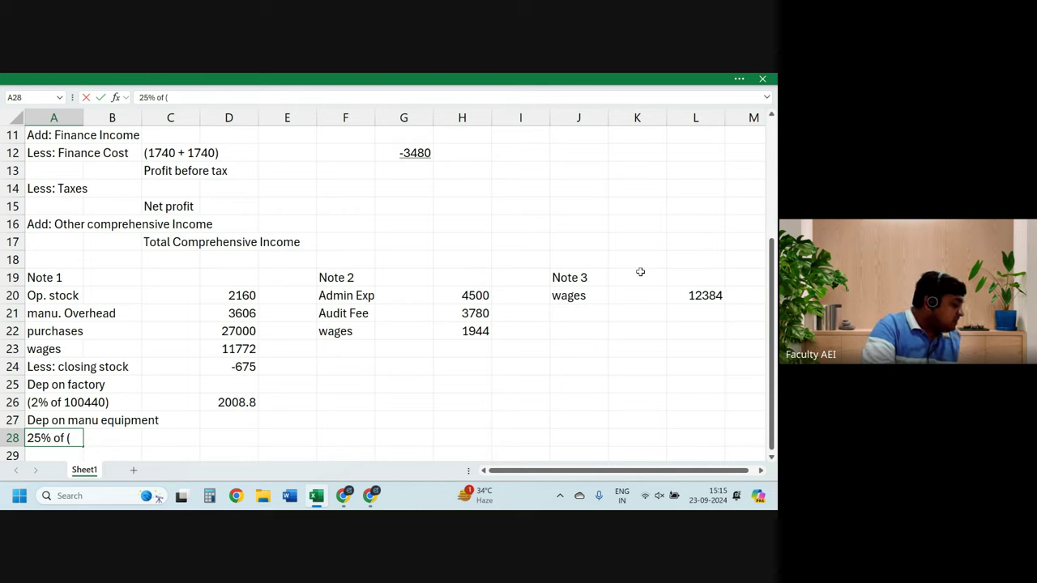
{"action": "type", "text": "90"}
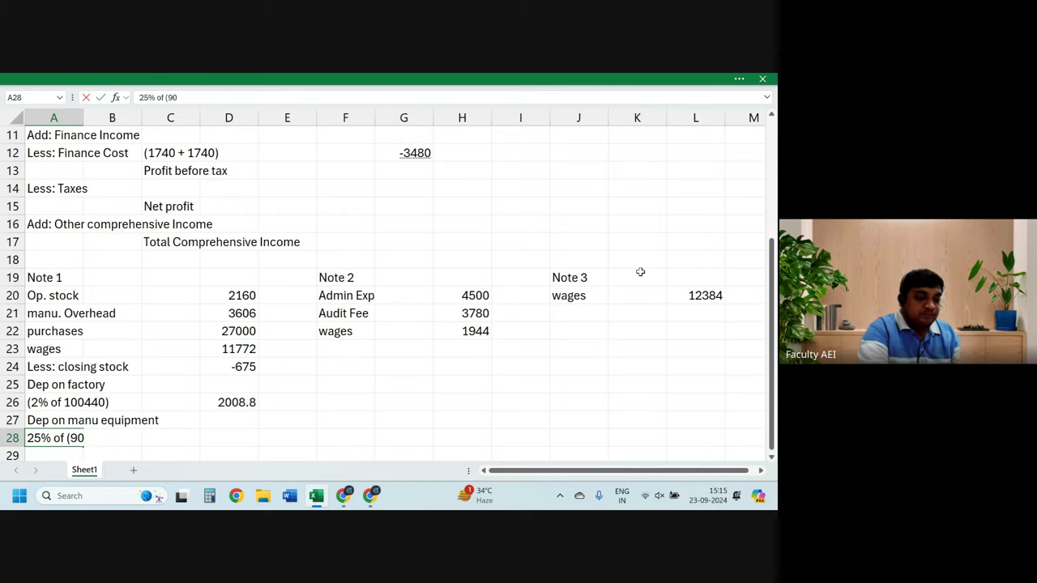
{"action": "type", "text": "504-"}
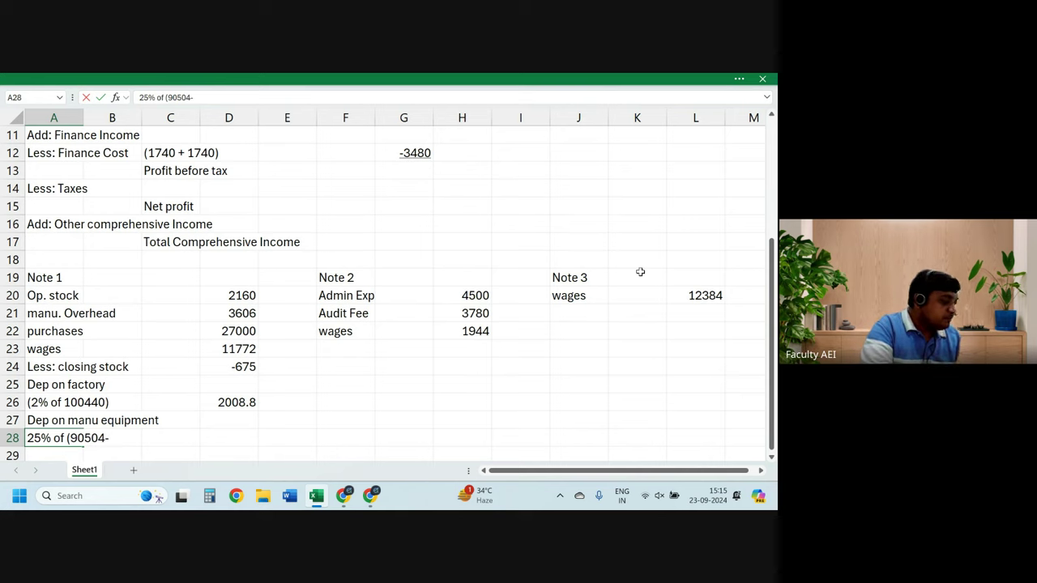
{"action": "type", "text": "25"}
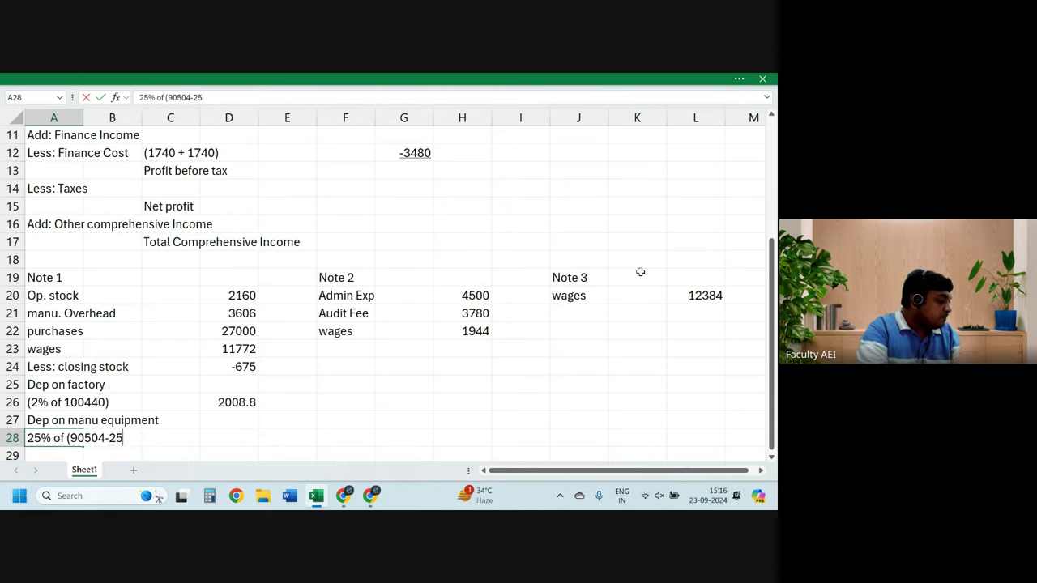
{"action": "type", "text": "920"}
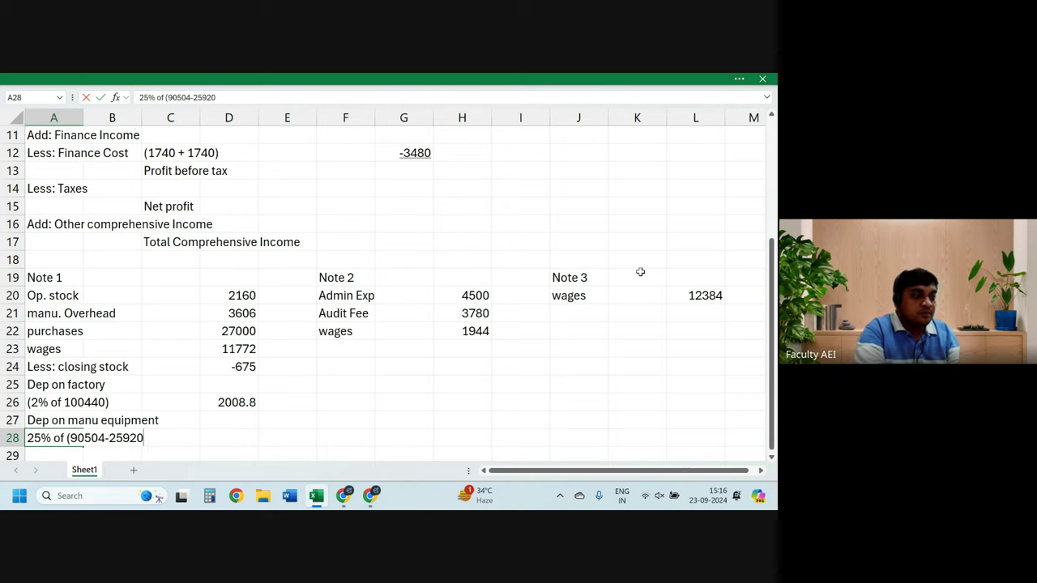
{"action": "type", "text": ")"}
{"action": "key", "text": "Return"}
{"action": "key", "text": "Up"}
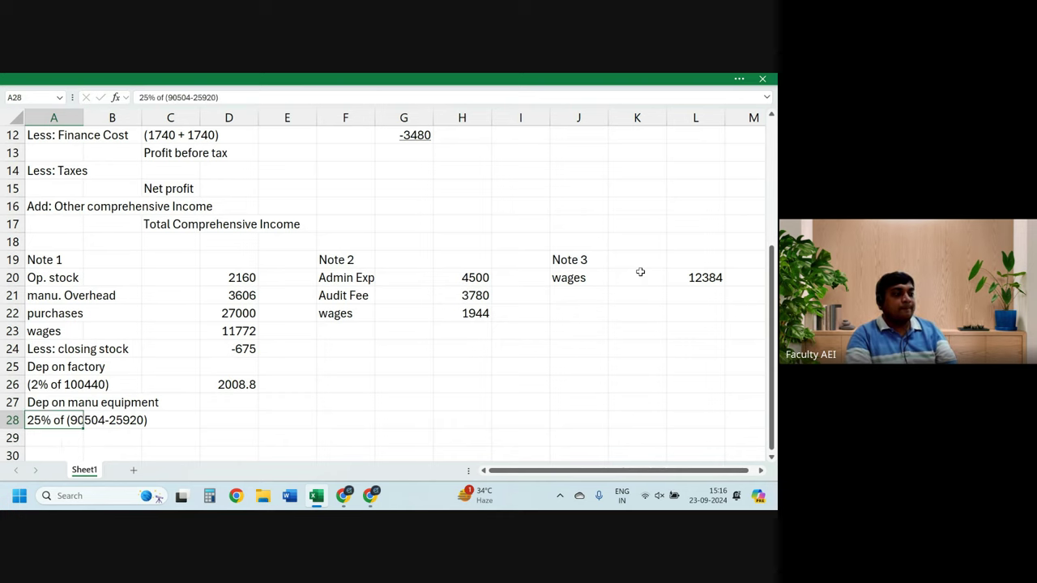
{"action": "key", "text": "Right"}
{"action": "key", "text": "Right"}
{"action": "key", "text": "Right"}
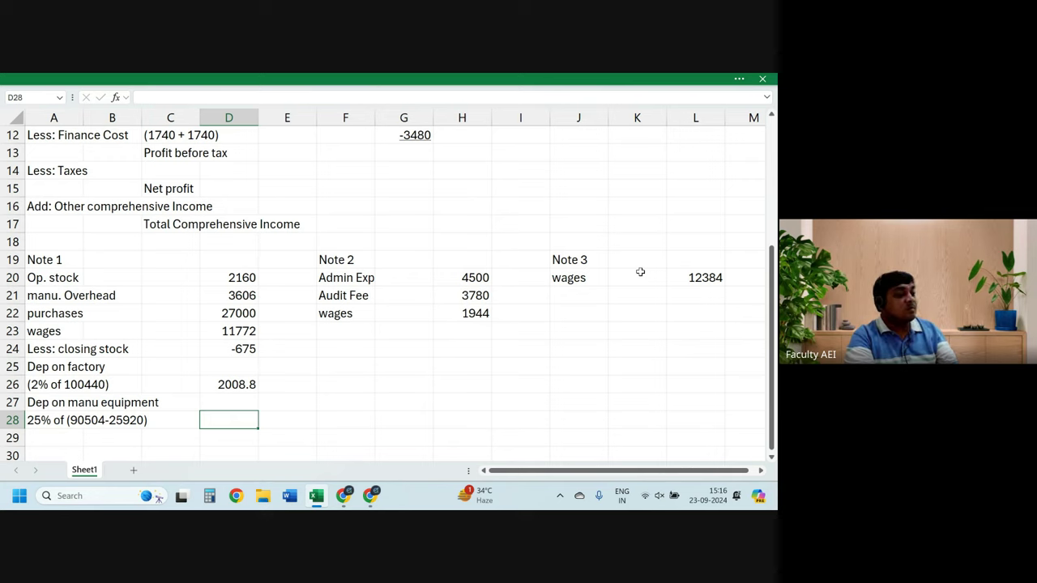
{"action": "type", "text": "1614"}
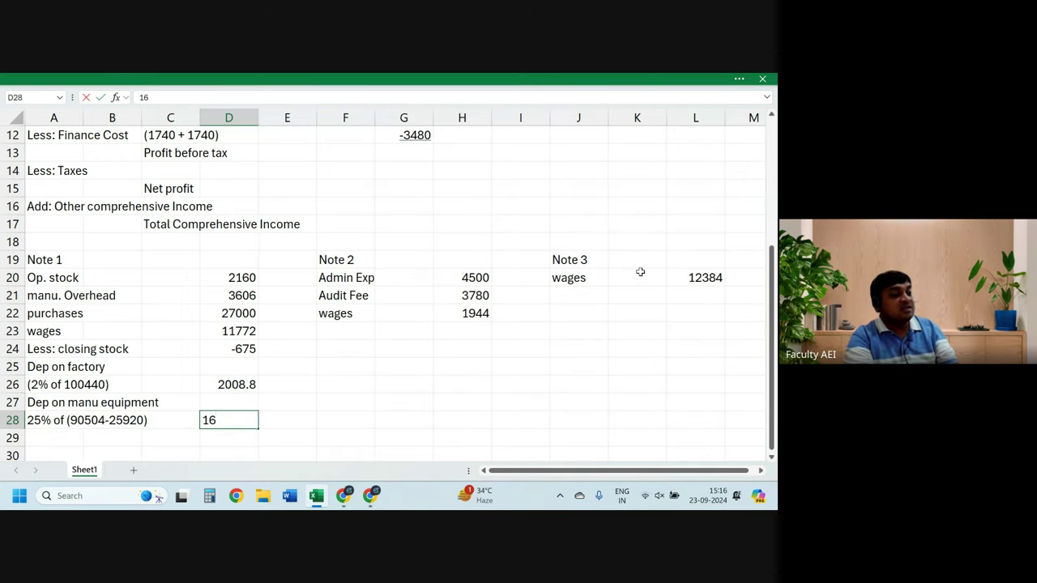
{"action": "type", "text": "6"}
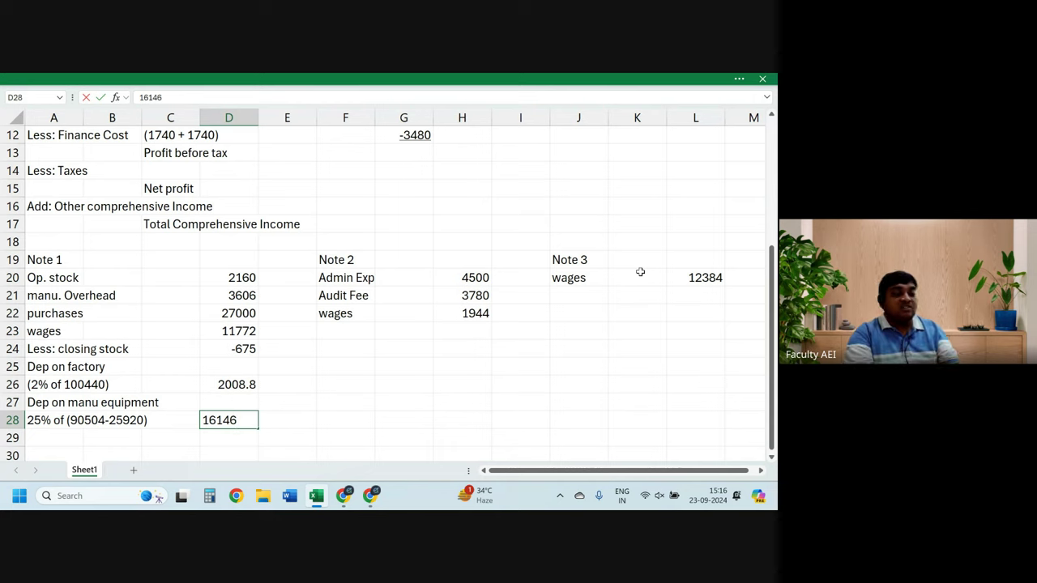
{"action": "key", "text": "Return"}
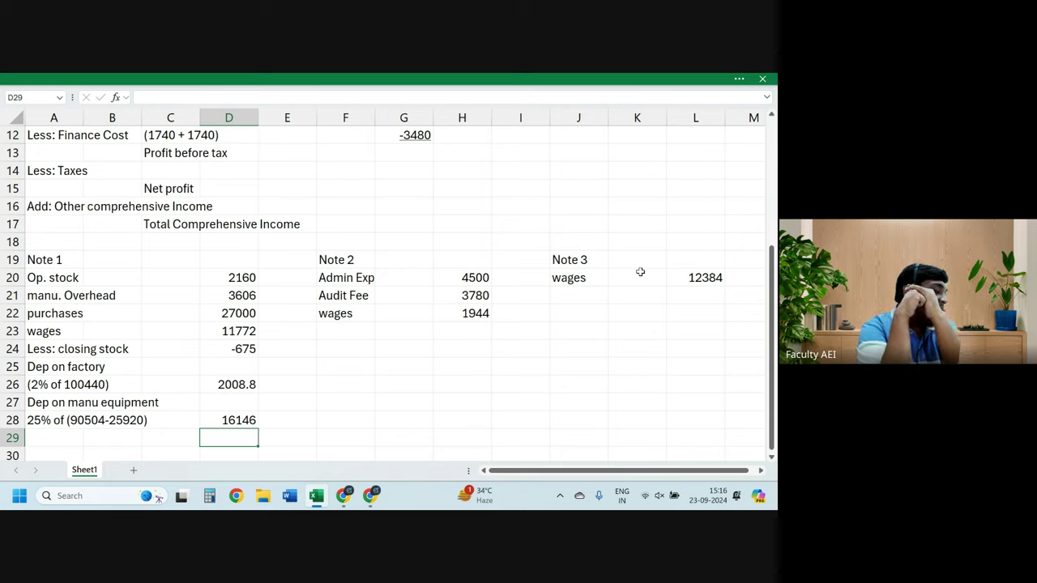
{"action": "key", "text": "Left"}
{"action": "key", "text": "Left"}
{"action": "key", "text": "Left"}
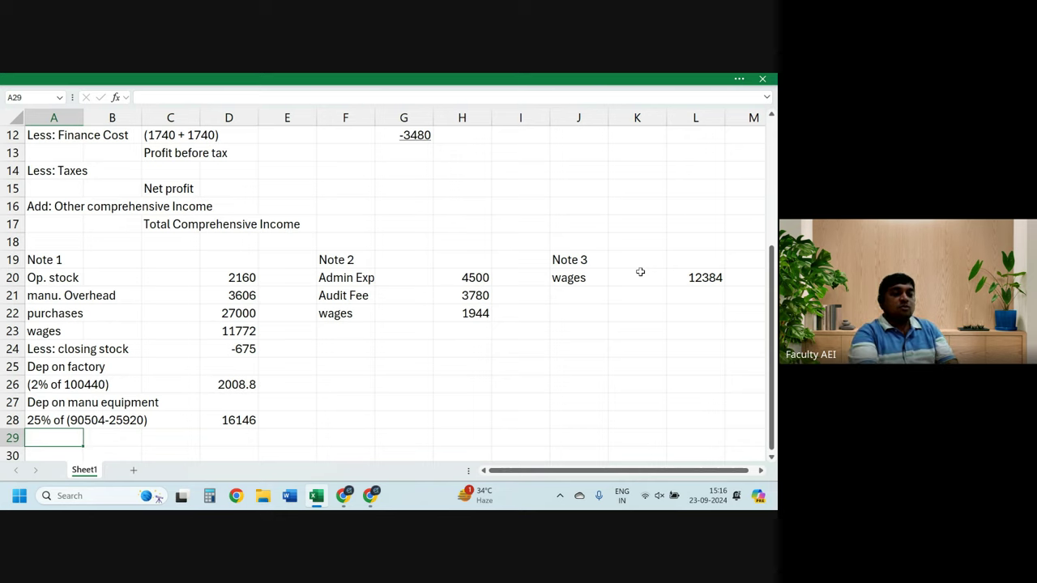
Step: Add an 'o/s wages' label to Note 1 in A29 and copy it into Notes 2 and 3
{"action": "type", "text": "o/s wages"}
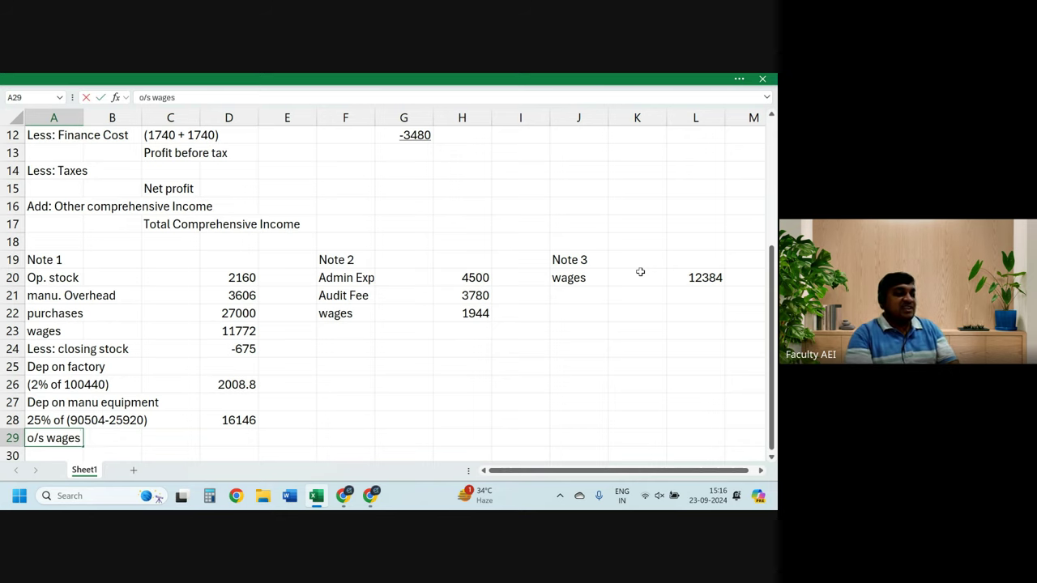
{"action": "key", "text": "Return"}
{"action": "key", "text": "Up"}
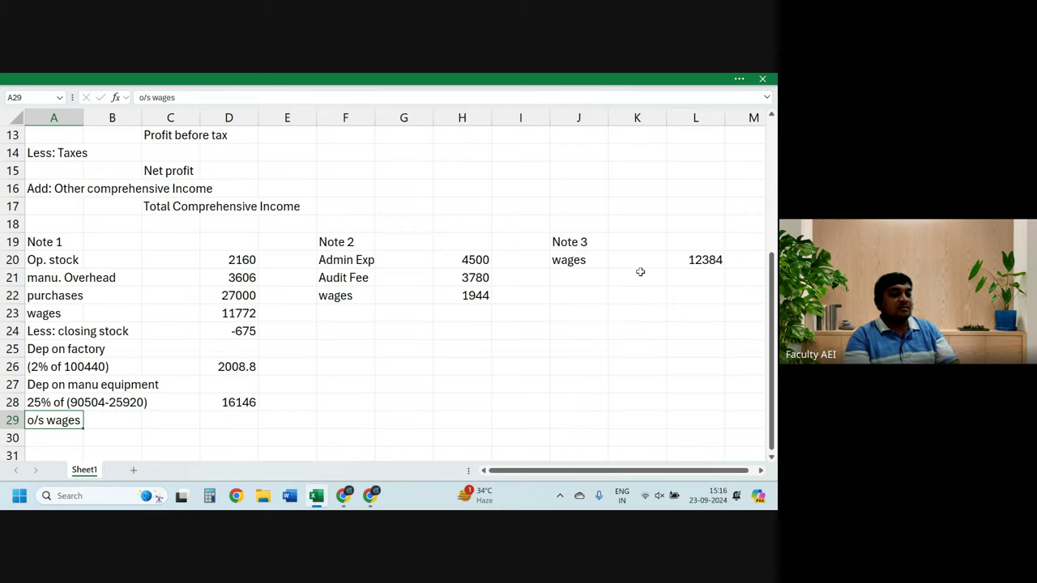
{"action": "key", "text": "ctrl+c"}
{"action": "key", "text": "Right"}
{"action": "key", "text": "Right"}
{"action": "key", "text": "Right"}
{"action": "key", "text": "Right"}
{"action": "key", "text": "Right"}
{"action": "key", "text": "Up"}
{"action": "key", "text": "Up"}
{"action": "key", "text": "Up"}
{"action": "key", "text": "Up"}
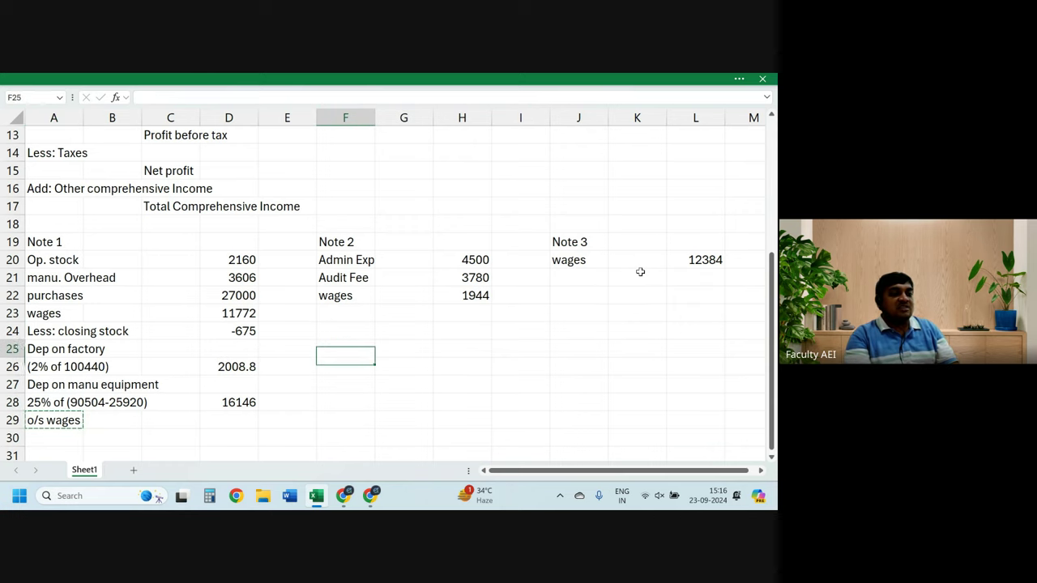
{"action": "key", "text": "Up"}
{"action": "key", "text": "Up"}
{"action": "key", "text": "ctrl+v"}
{"action": "key", "text": "Right"}
{"action": "key", "text": "Right"}
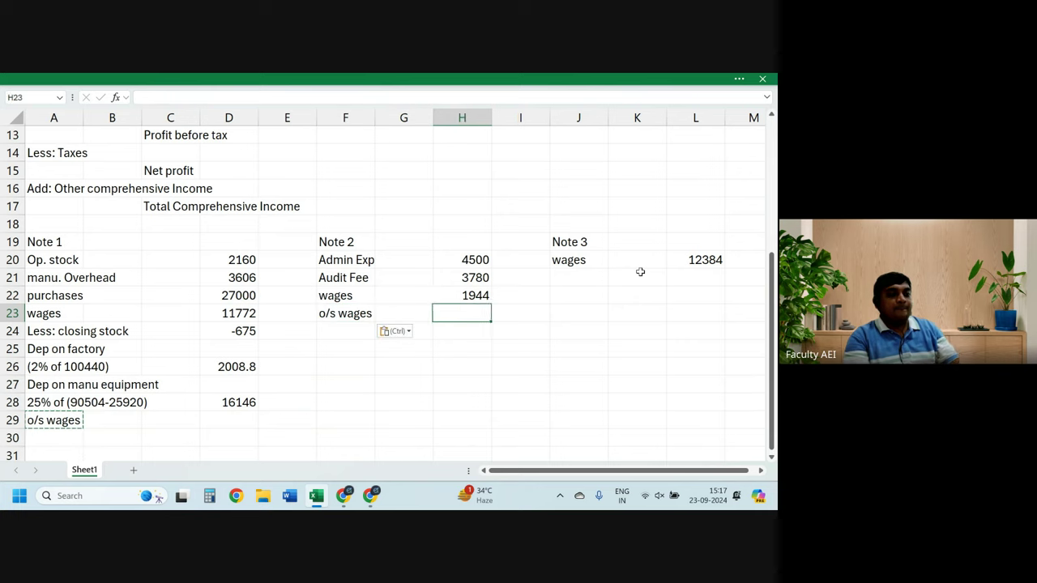
{"action": "key", "text": "Right"}
{"action": "key", "text": "Right"}
{"action": "key", "text": "Up"}
{"action": "key", "text": "Up"}
{"action": "key", "text": "ctrl+v"}
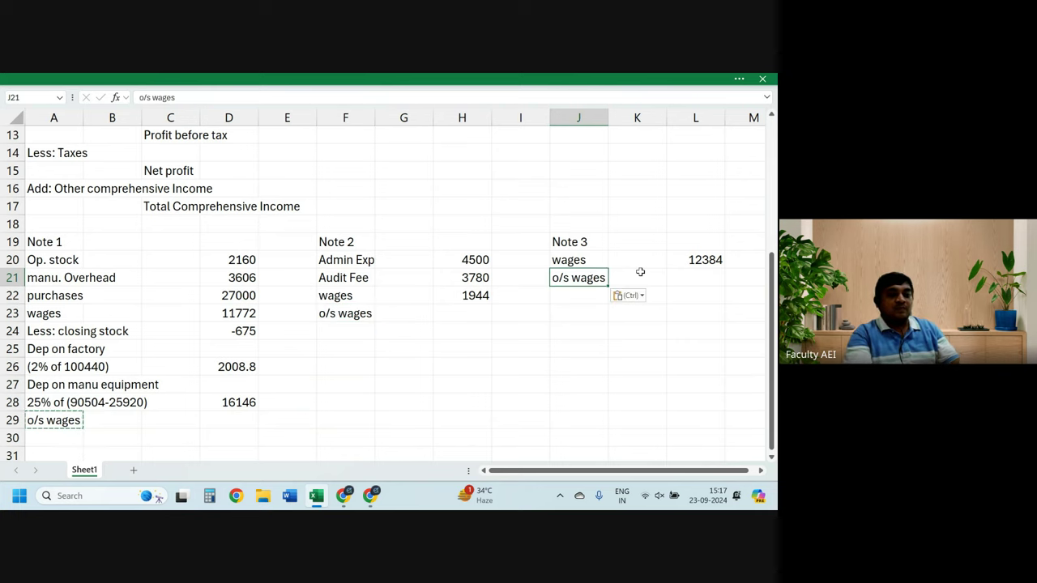
{"action": "key", "text": "Escape"}
Step: Enter 3 as the o/s wages amount under Note 3, Note 2 and Note 1
{"action": "key", "text": "Right"}
{"action": "key", "text": "Right"}
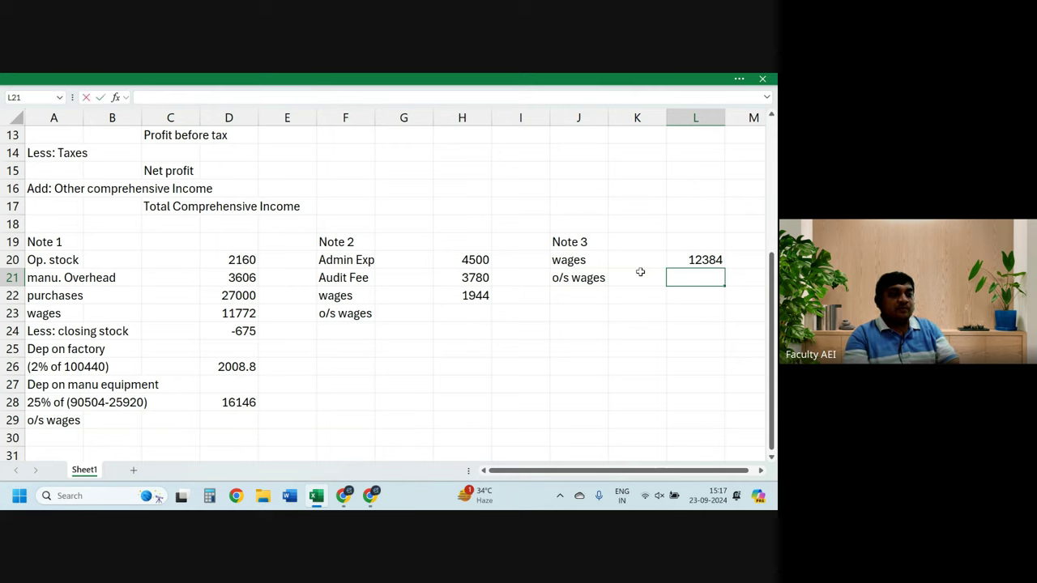
{"action": "type", "text": "3"}
{"action": "key", "text": "Left"}
{"action": "key", "text": "Left"}
{"action": "key", "text": "Left"}
{"action": "key", "text": "Left"}
{"action": "key", "text": "Down"}
{"action": "key", "text": "Down"}
{"action": "type", "text": "3"}
{"action": "key", "text": "Left"}
{"action": "key", "text": "Left"}
{"action": "key", "text": "Left"}
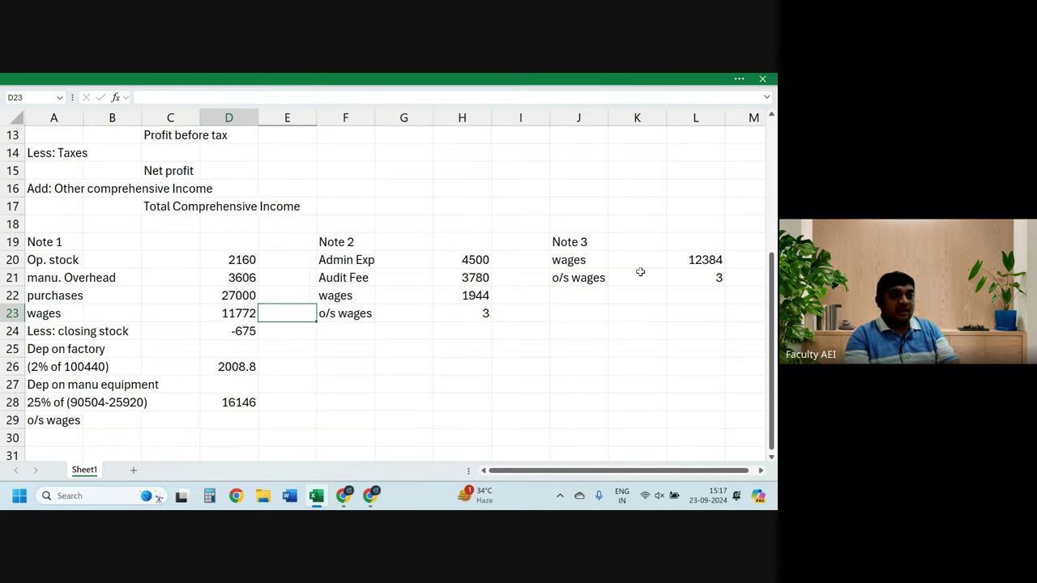
{"action": "key", "text": "Left"}
{"action": "key", "text": "Down"}
{"action": "key", "text": "Down"}
{"action": "key", "text": "Down"}
{"action": "key", "text": "Down"}
{"action": "key", "text": "Down"}
{"action": "type", "text": "3"}
{"action": "key", "text": "Tab"}
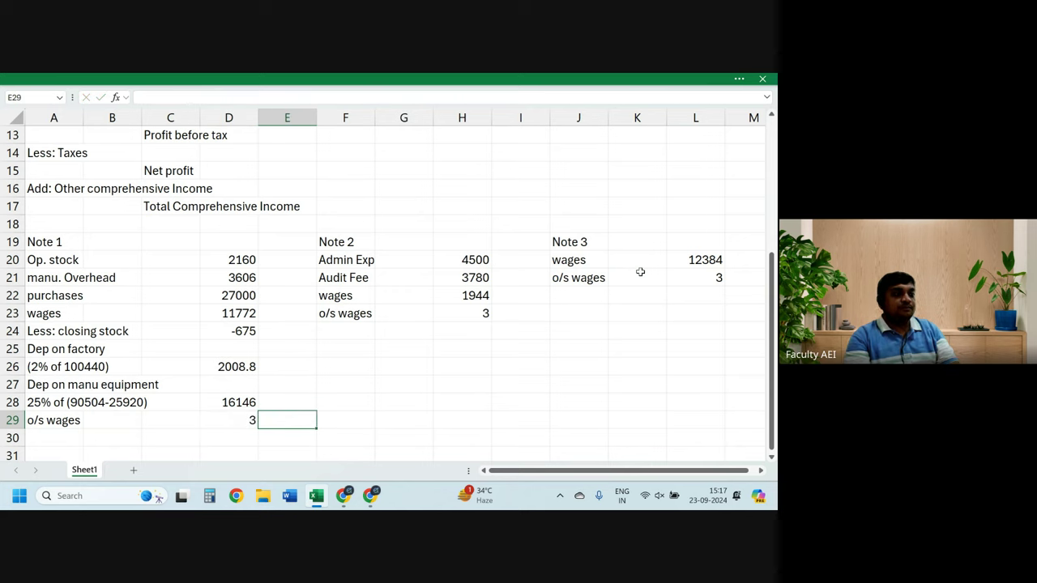
{"action": "key", "text": "Right"}
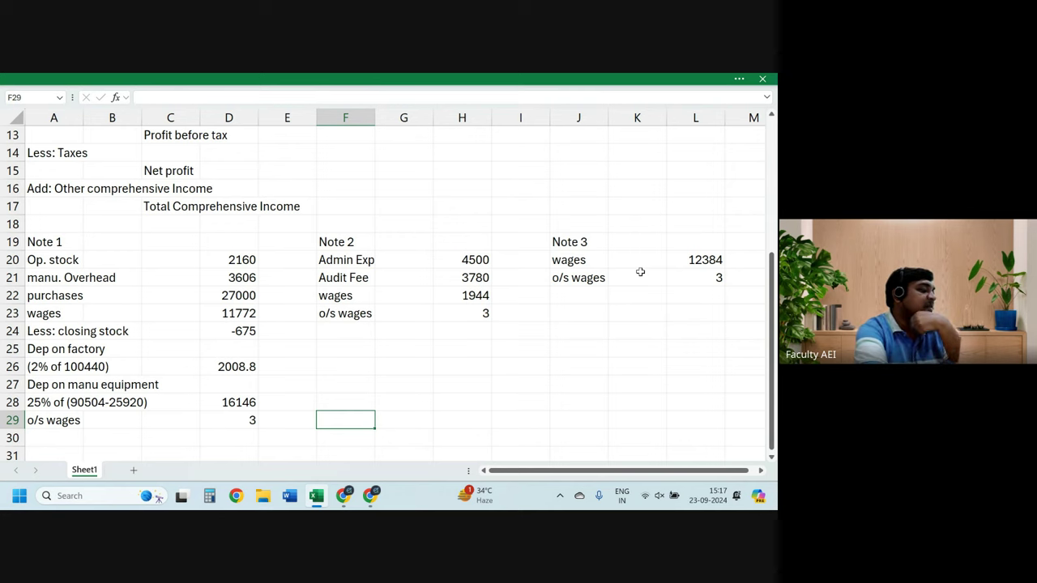
Step: Add an 'o/s expenses' line to Note 2 with an initial amount of 4000
{"action": "key", "text": "Up"}
{"action": "key", "text": "Up"}
{"action": "key", "text": "Up"}
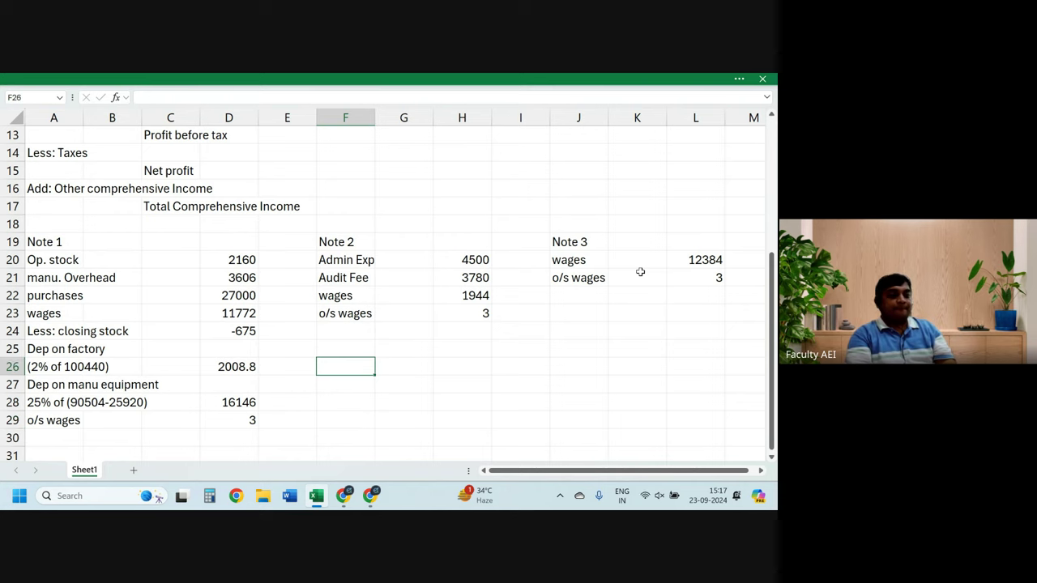
{"action": "key", "text": "Up"}
{"action": "key", "text": "Up"}
{"action": "type", "text": "o"}
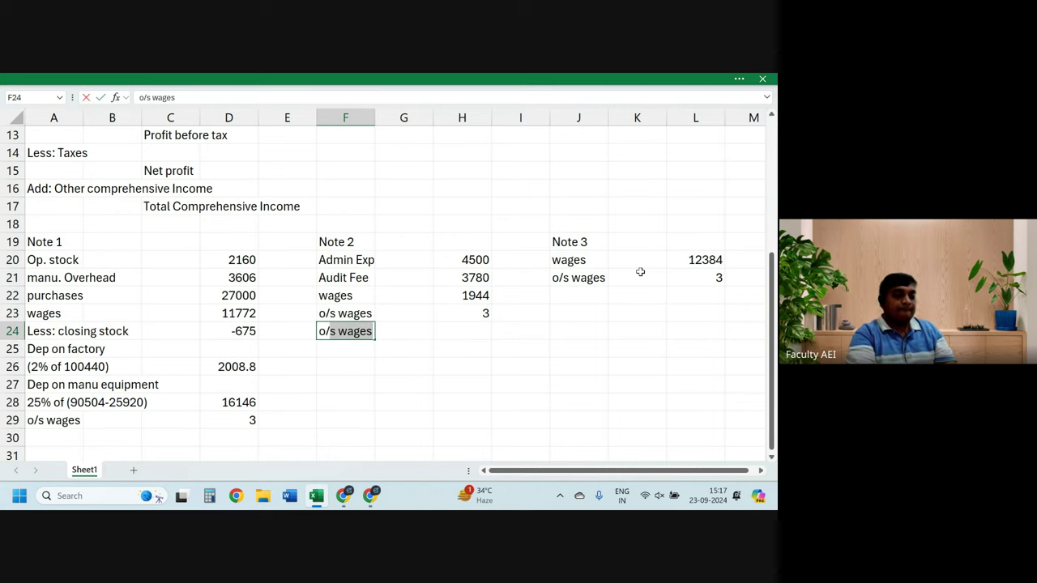
{"action": "type", "text": "/s exp"}
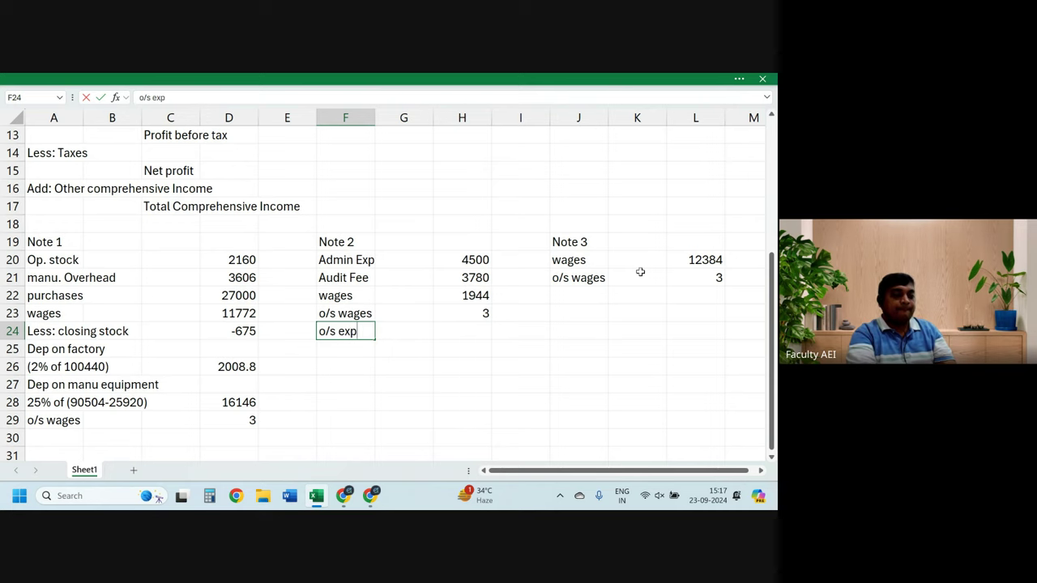
{"action": "type", "text": "enses"}
{"action": "key", "text": "Tab"}
{"action": "key", "text": "Tab"}
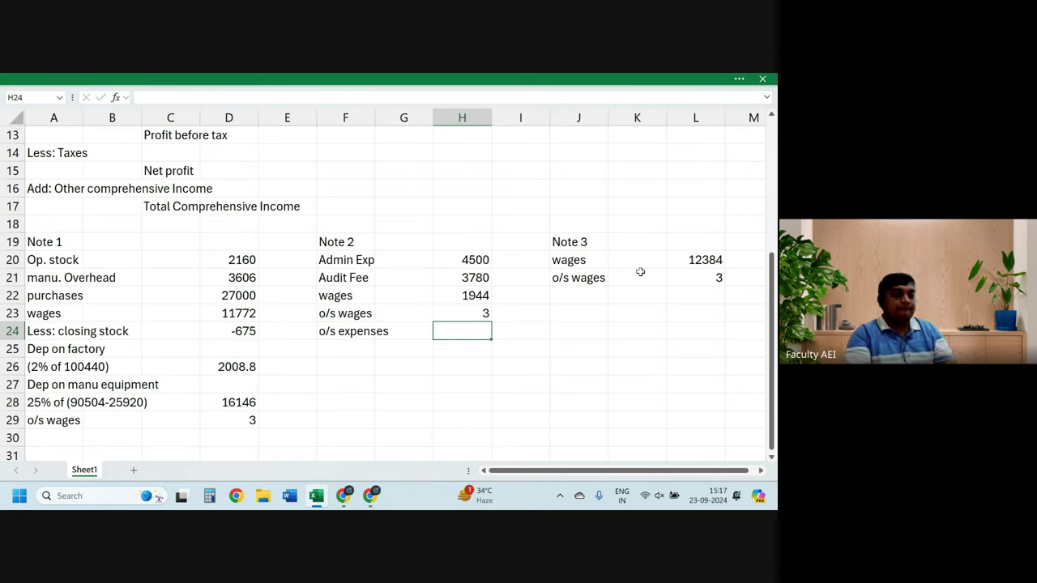
{"action": "type", "text": "40000"}
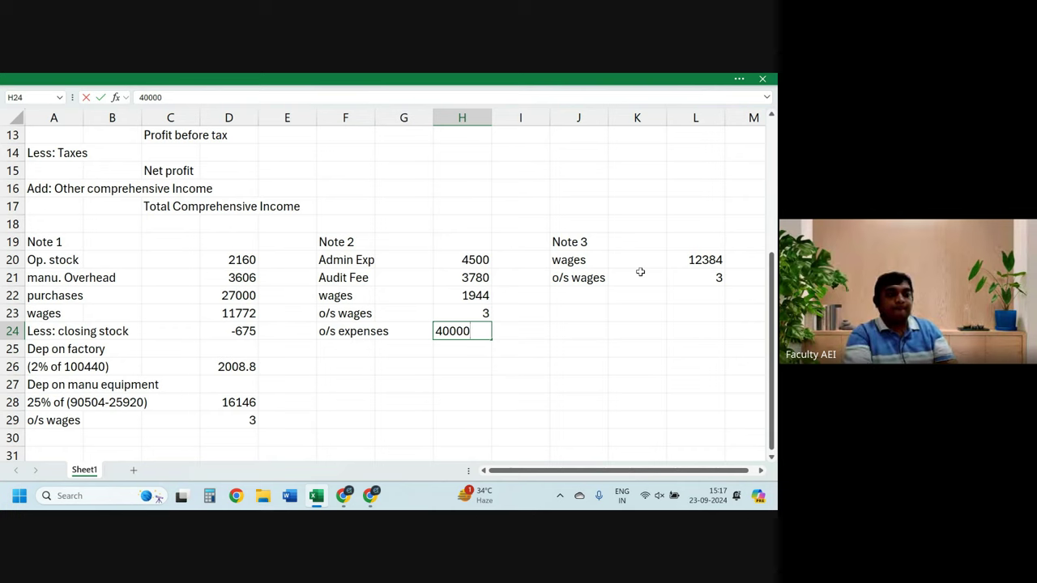
{"action": "key", "text": "Return"}
Step: Overwrite the o/s expenses amount in H24 with 40
{"action": "key", "text": "Up"}
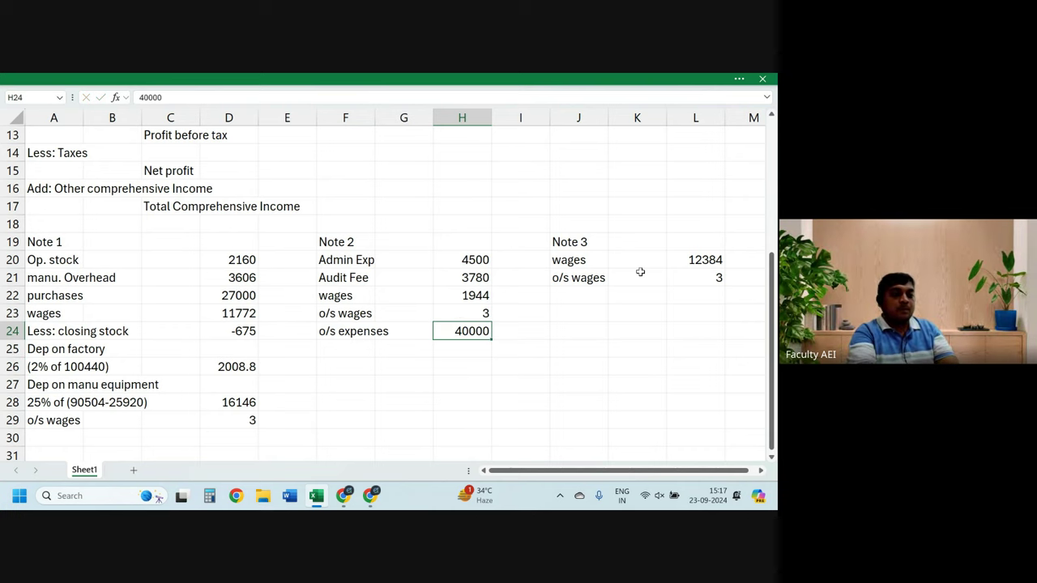
{"action": "type", "text": "40"}
{"action": "key", "text": "Return"}
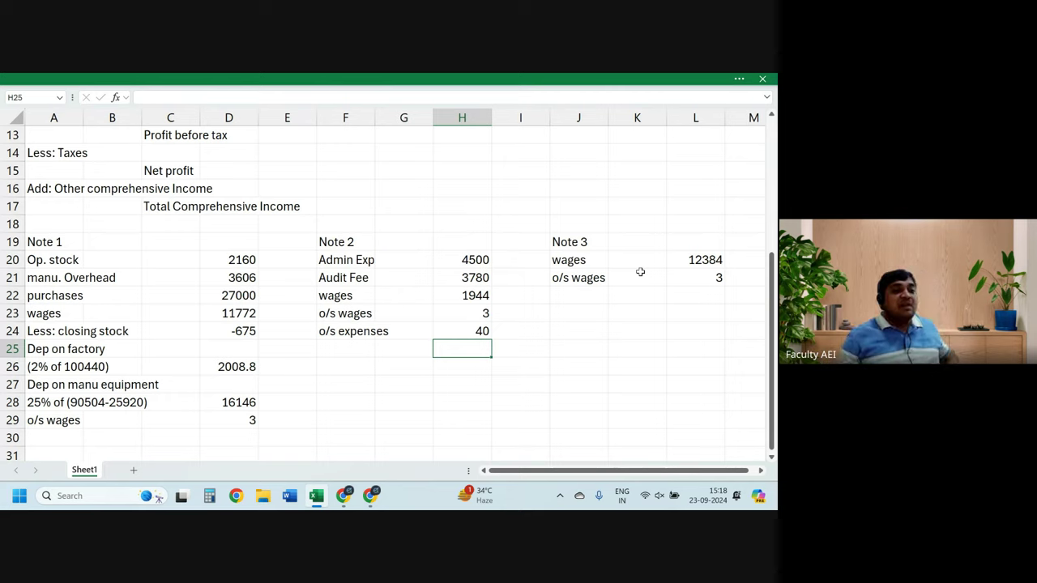
{"action": "key", "text": "Down"}
{"action": "key", "text": "Down"}
{"action": "key", "text": "Down"}
{"action": "key", "text": "Down"}
{"action": "key", "text": "Down"}
{"action": "key", "text": "Left"}
{"action": "key", "text": "Left"}
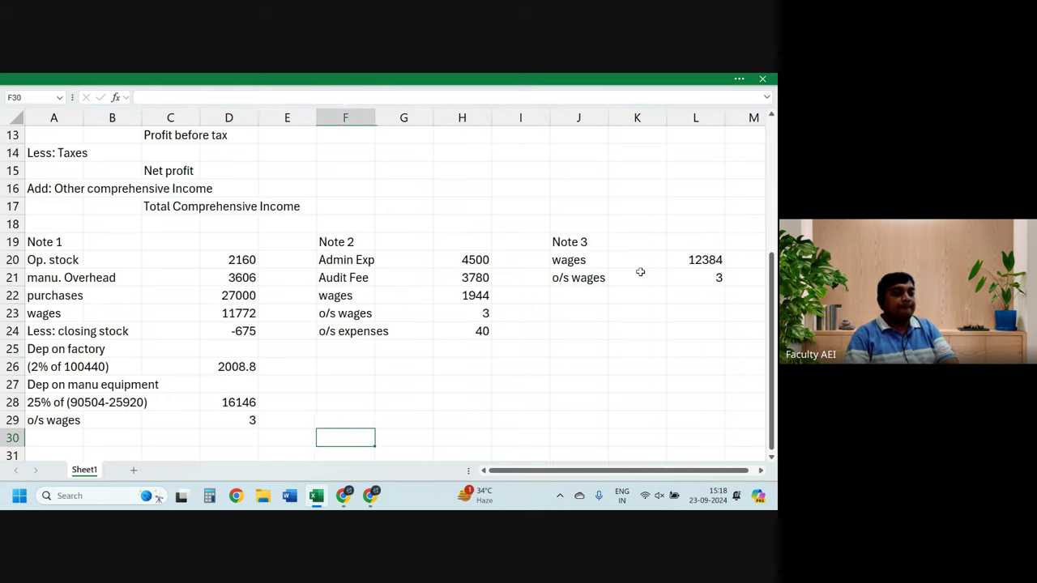
{"action": "key", "text": "Left"}
{"action": "key", "text": "Left"}
{"action": "key", "text": "Left"}
{"action": "key", "text": "Left"}
{"action": "key", "text": "Left"}
Step: Enter 'Less: prepaid insurance' in A30 with an amount of -10
{"action": "key", "text": "Up"}
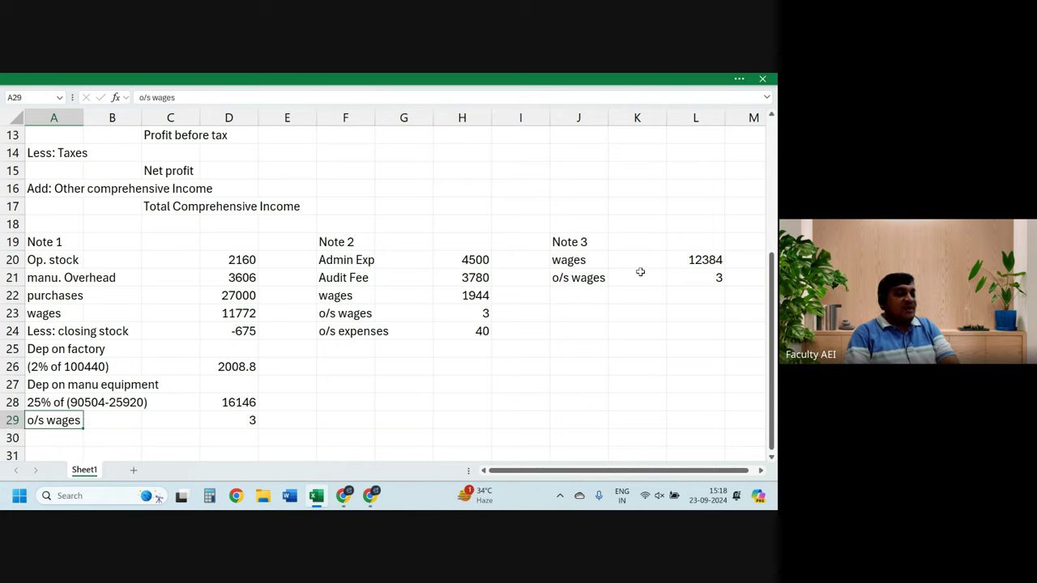
{"action": "key", "text": "Up"}
{"action": "key", "text": "Up"}
{"action": "key", "text": "Up"}
{"action": "key", "text": "Down"}
{"action": "key", "text": "Down"}
{"action": "key", "text": "Down"}
{"action": "key", "text": "Down"}
{"action": "key", "text": "Down"}
{"action": "key", "text": "Down"}
{"action": "key", "text": "Down"}
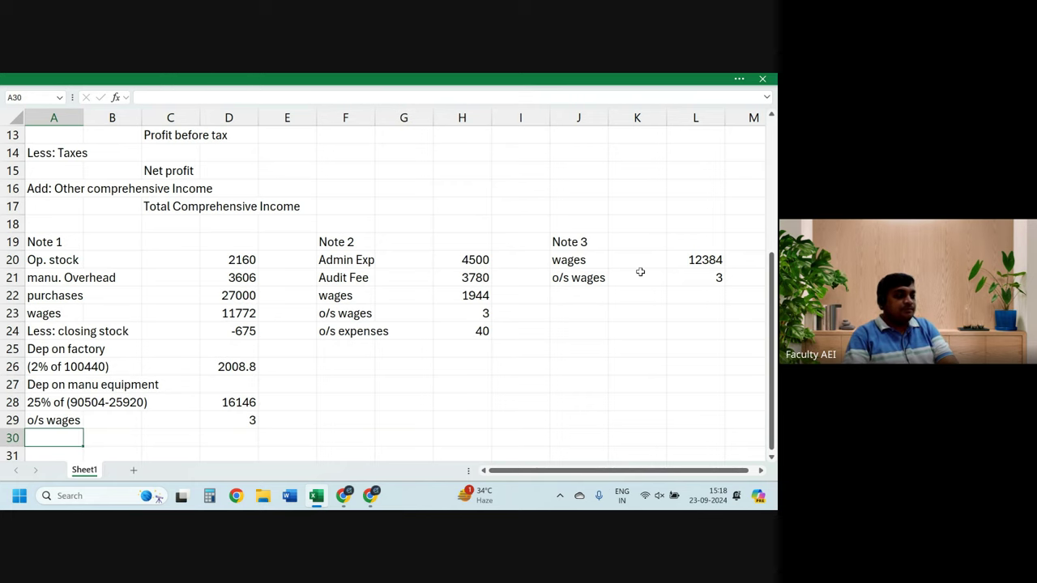
{"action": "type", "text": "Less\""}
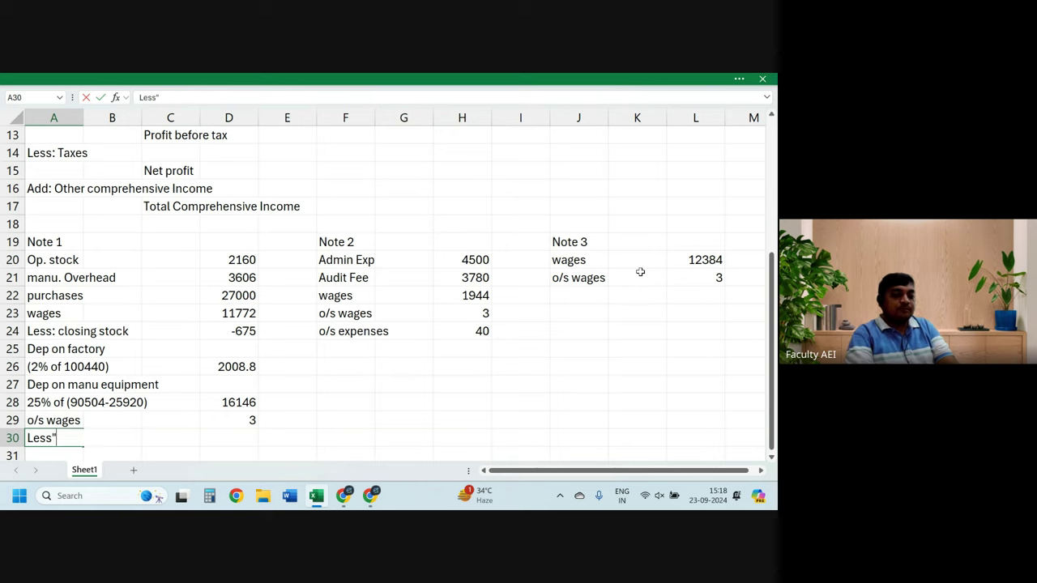
{"action": "type", "text": ":"}
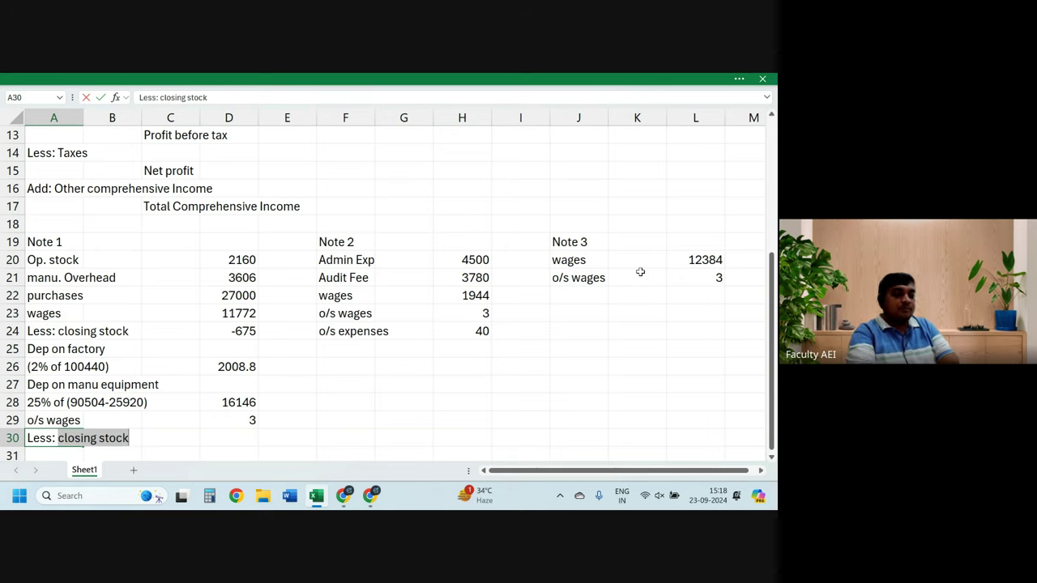
{"action": "type", "text": "prepaid"}
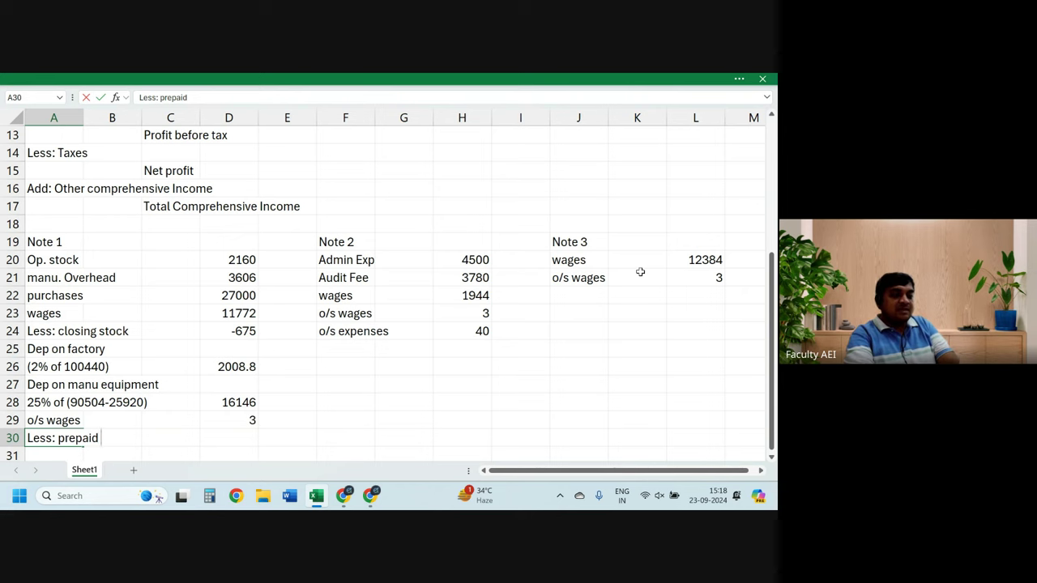
{"action": "type", "text": " insurance"}
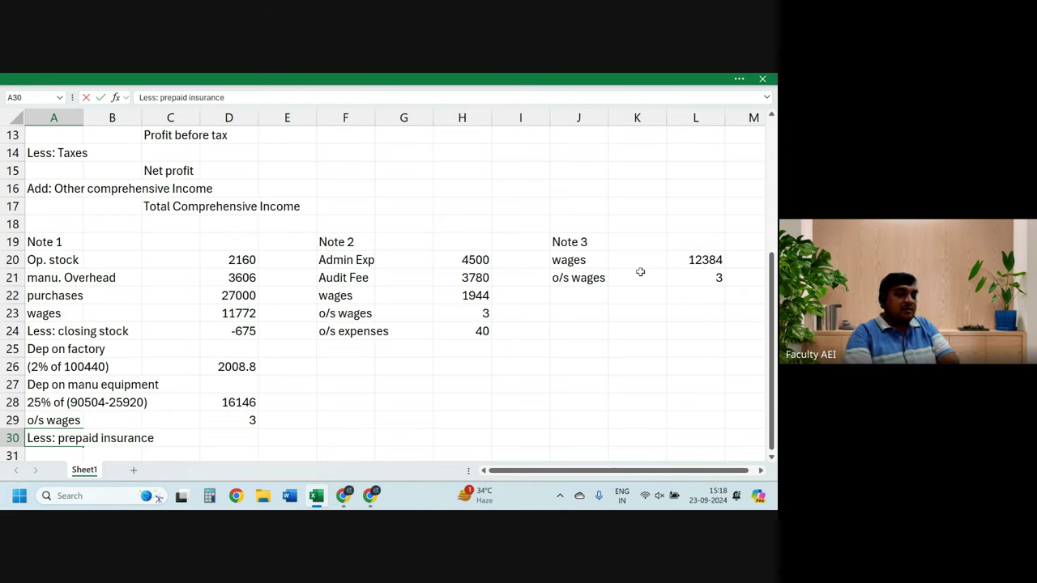
{"action": "key", "text": "Tab"}
{"action": "key", "text": "Tab"}
{"action": "key", "text": "Tab"}
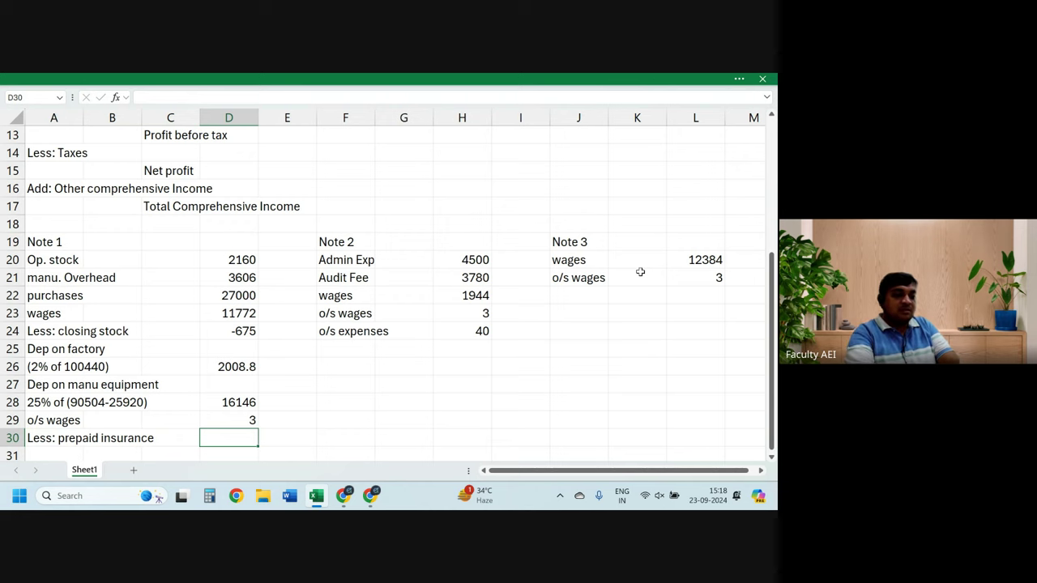
{"action": "type", "text": "-10"}
{"action": "key", "text": "Return"}
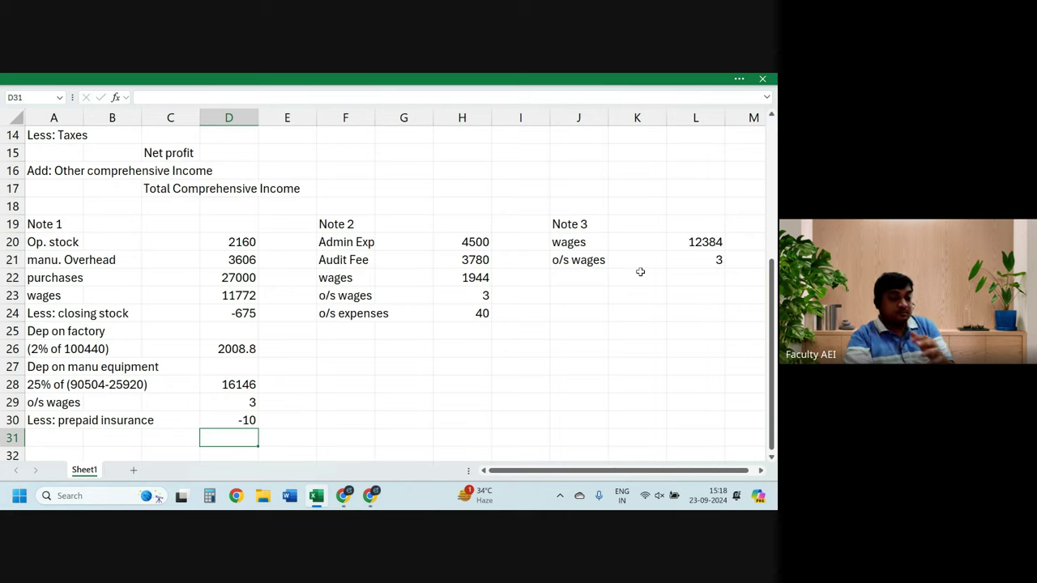
Step: Review Note 1's closing stock, depreciation, o/s wages and prepaid insurance rows
{"action": "key", "text": "Up"}
{"action": "key", "text": "Up"}
{"action": "key", "text": "Up"}
{"action": "key", "text": "Up"}
{"action": "key", "text": "Up"}
{"action": "key", "text": "Up"}
{"action": "key", "text": "Up"}
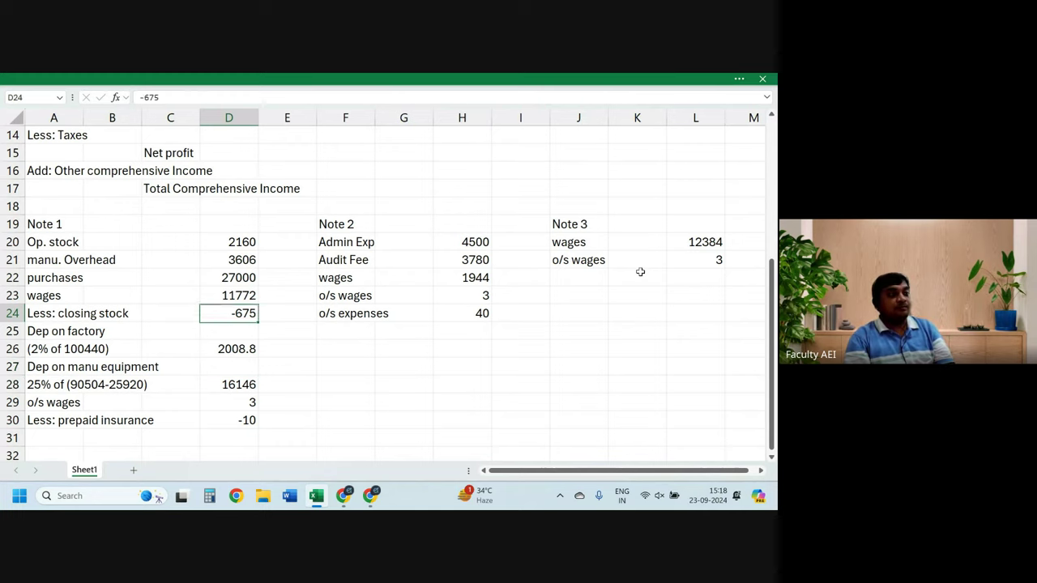
{"action": "key", "text": "Left"}
{"action": "key", "text": "Left"}
{"action": "key", "text": "Left"}
{"action": "key", "text": "shift+Right"}
{"action": "key", "text": "shift+Right"}
{"action": "key", "text": "shift+Right"}
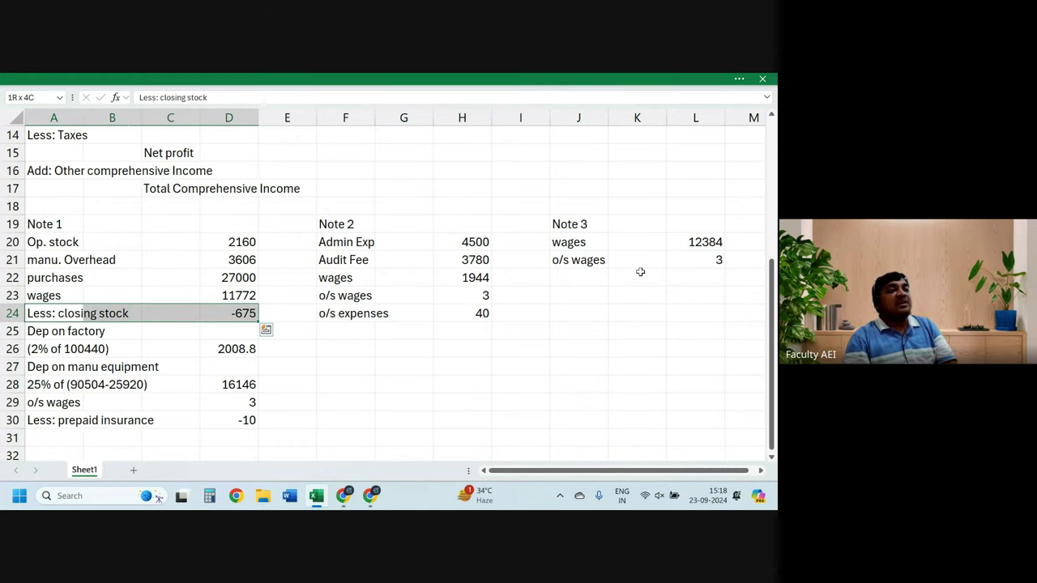
{"action": "key", "text": "Down"}
{"action": "key", "text": "Down"}
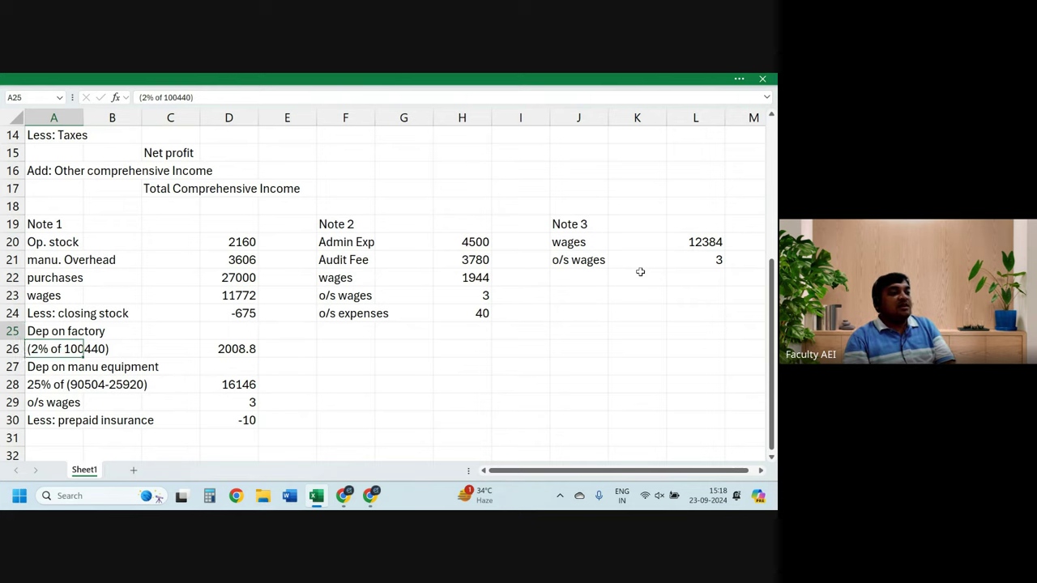
{"action": "key", "text": "Up"}
{"action": "key", "text": "shift+Down"}
{"action": "key", "text": "shift+Down"}
{"action": "key", "text": "shift+Down"}
{"action": "key", "text": "shift+Right"}
{"action": "key", "text": "shift+Right"}
{"action": "key", "text": "shift+Right"}
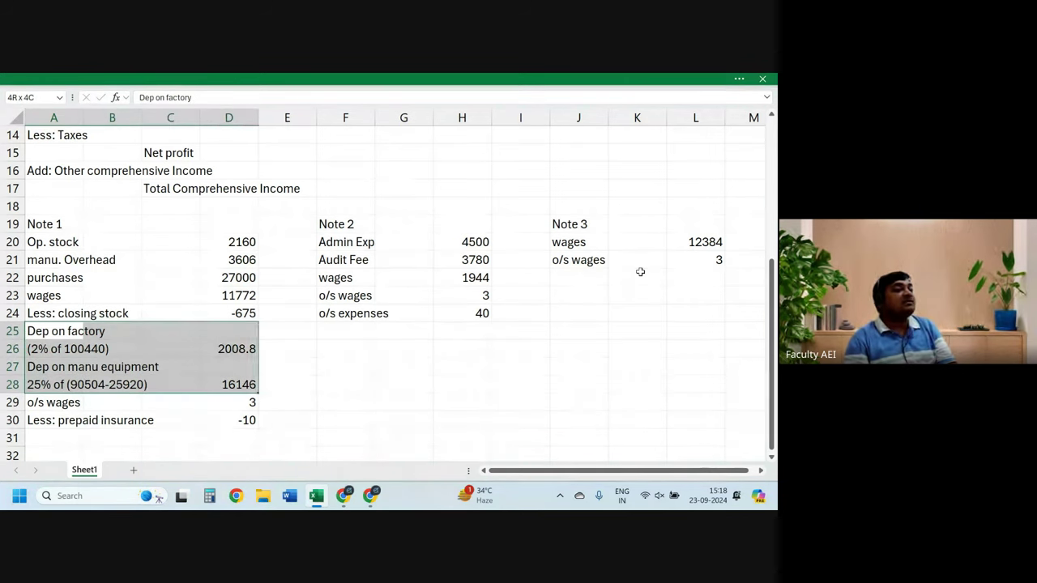
{"action": "key", "text": "shift+Right"}
{"action": "key", "text": "shift+Left"}
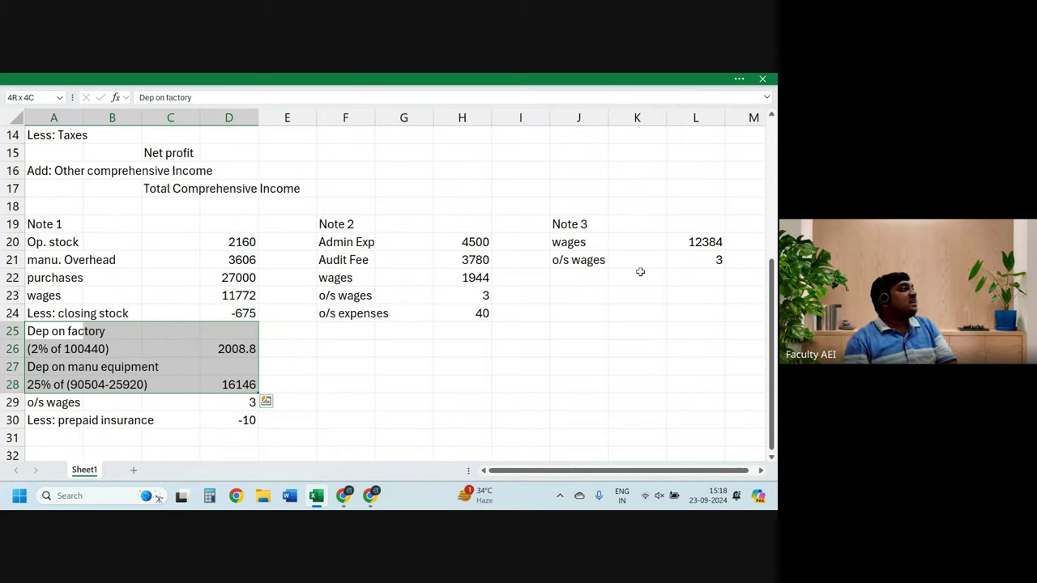
{"action": "key", "text": "Down"}
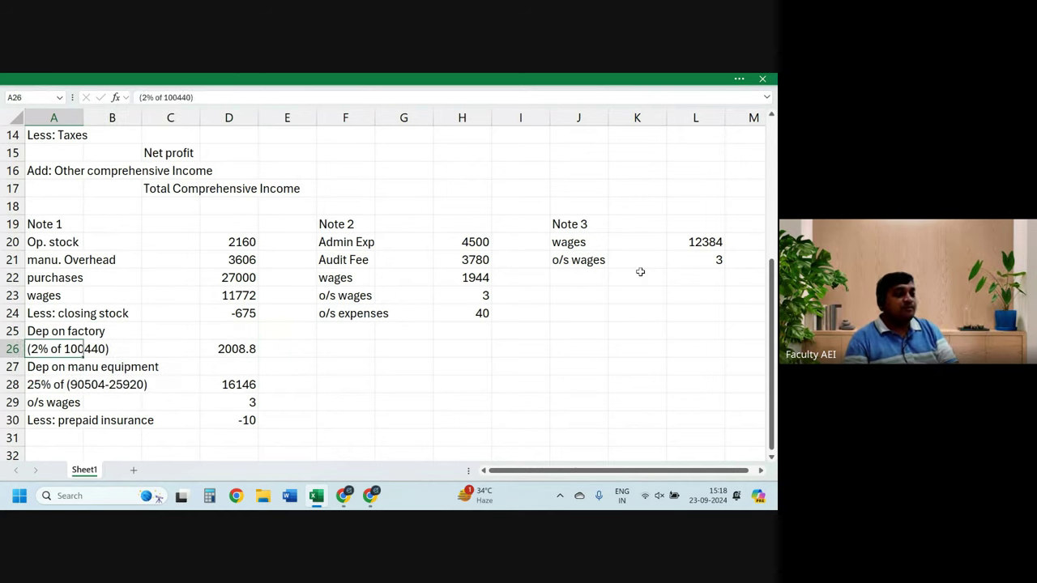
{"action": "key", "text": "Down"}
{"action": "key", "text": "Down"}
{"action": "key", "text": "Down"}
{"action": "key", "text": "Right"}
{"action": "key", "text": "Right"}
{"action": "key", "text": "Right"}
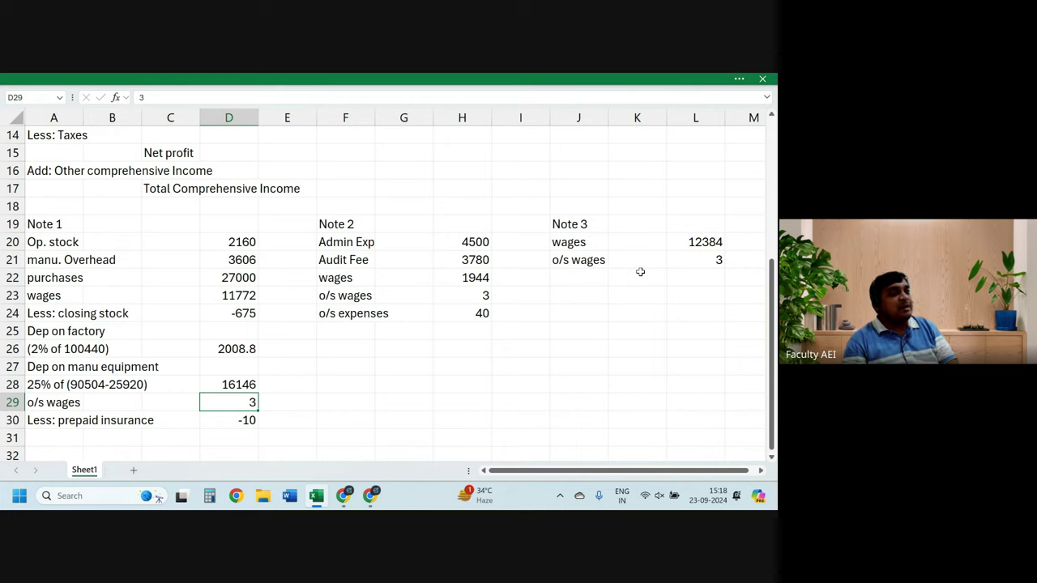
{"action": "key", "text": "Down"}
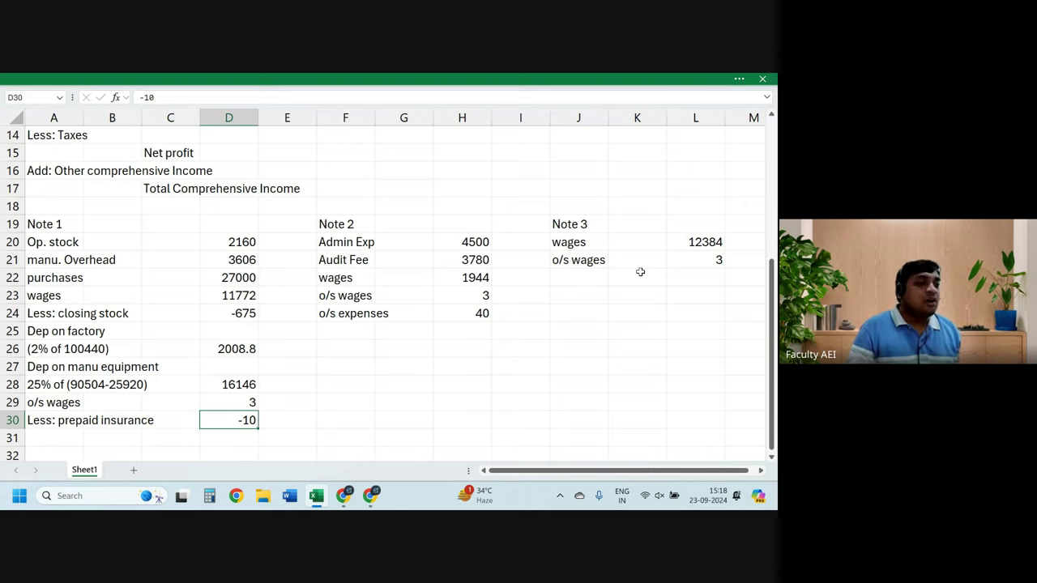
{"action": "key", "text": "Up"}
{"action": "key", "text": "Up"}
{"action": "key", "text": "Up"}
{"action": "key", "text": "Up"}
{"action": "key", "text": "Up"}
{"action": "key", "text": "Up"}
{"action": "key", "text": "Up"}
{"action": "key", "text": "Up"}
{"action": "key", "text": "Up"}
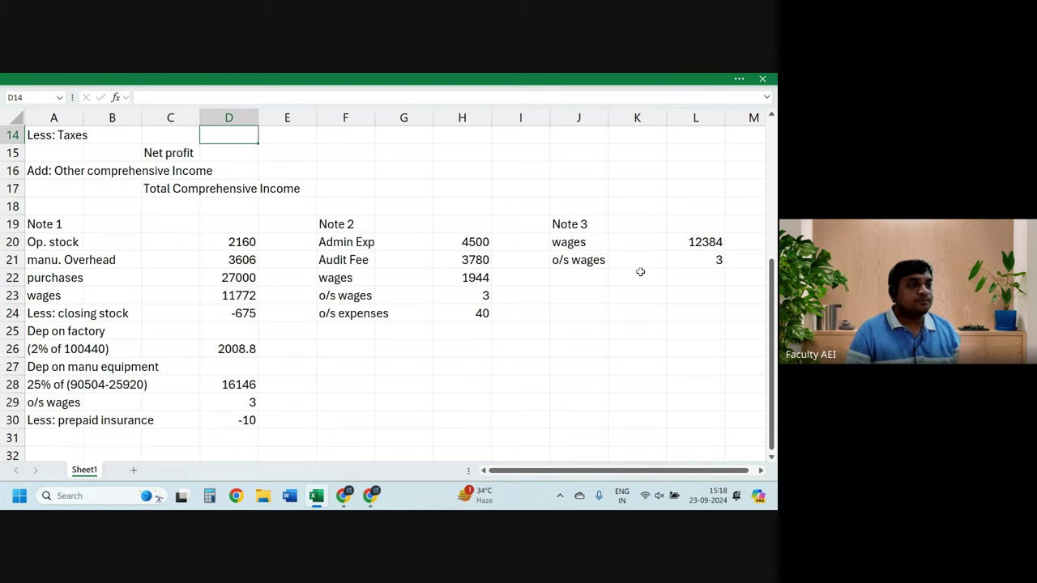
Step: Enter -4190 for Less: Taxes in G14, below the -3480 finance cost
{"action": "key", "text": "Right"}
{"action": "key", "text": "Right"}
{"action": "key", "text": "Right"}
{"action": "key", "text": "Right"}
{"action": "key", "text": "Up"}
{"action": "key", "text": "Up"}
{"action": "key", "text": "Up"}
{"action": "key", "text": "Up"}
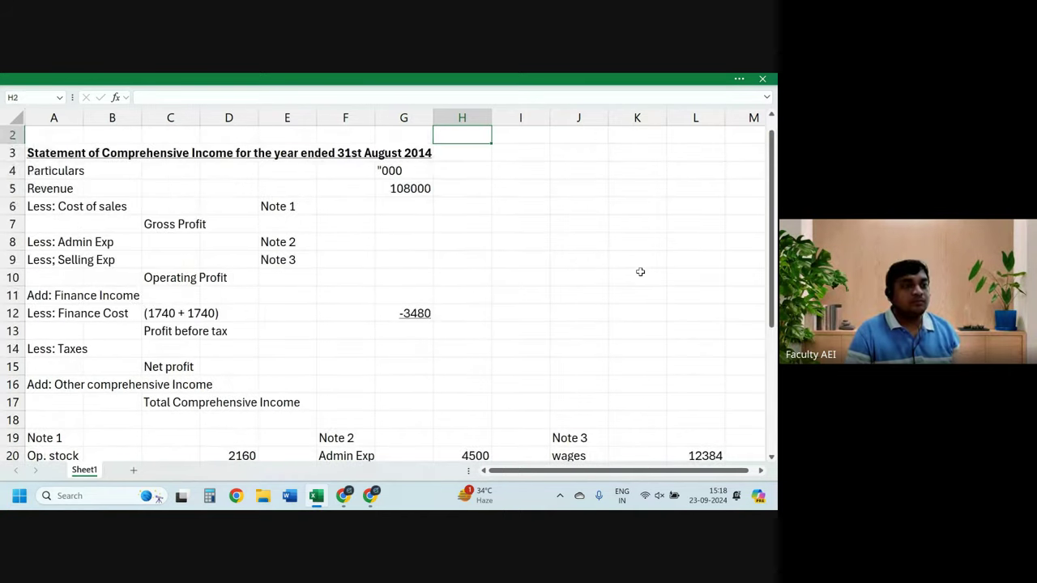
{"action": "key", "text": "Down"}
{"action": "key", "text": "Down"}
{"action": "key", "text": "Down"}
{"action": "key", "text": "Down"}
{"action": "key", "text": "Down"}
{"action": "key", "text": "Down"}
{"action": "key", "text": "Down"}
{"action": "key", "text": "Down"}
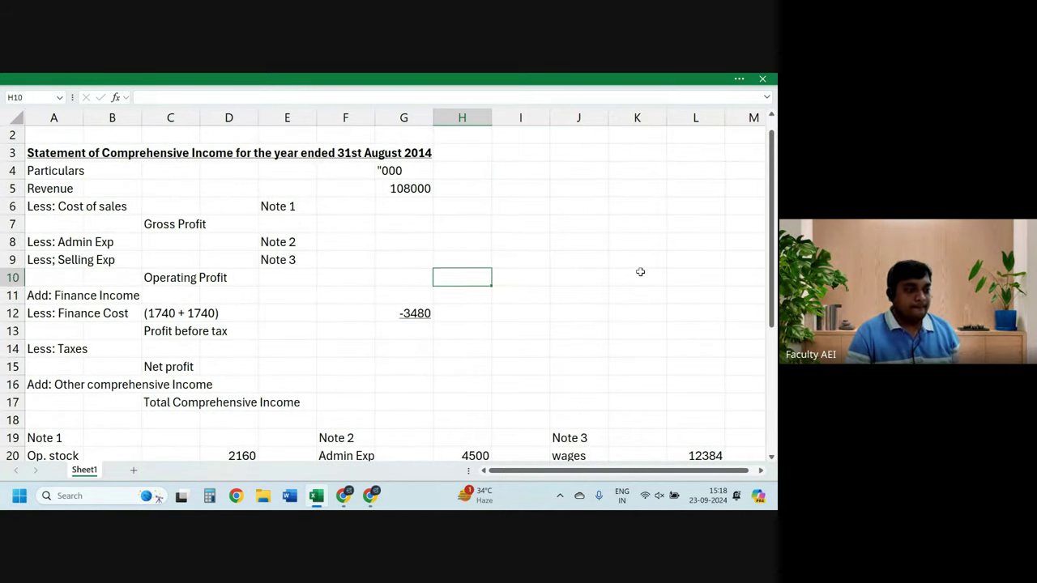
{"action": "key", "text": "Down"}
{"action": "key", "text": "Down"}
{"action": "key", "text": "Down"}
{"action": "key", "text": "Down"}
{"action": "key", "text": "Left"}
{"action": "type", "text": "-"}
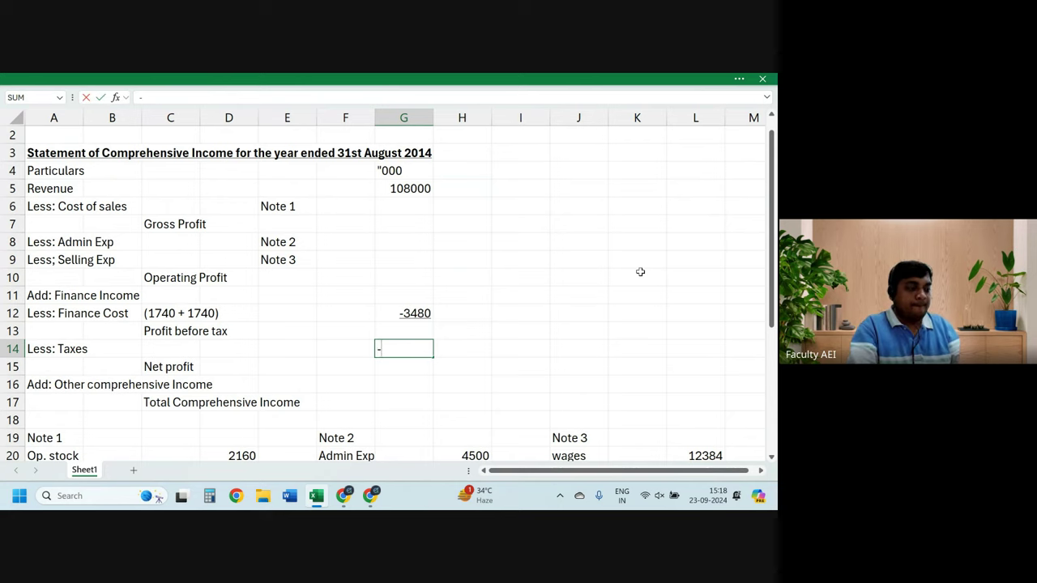
{"action": "type", "text": "4190"}
{"action": "key", "text": "Return"}
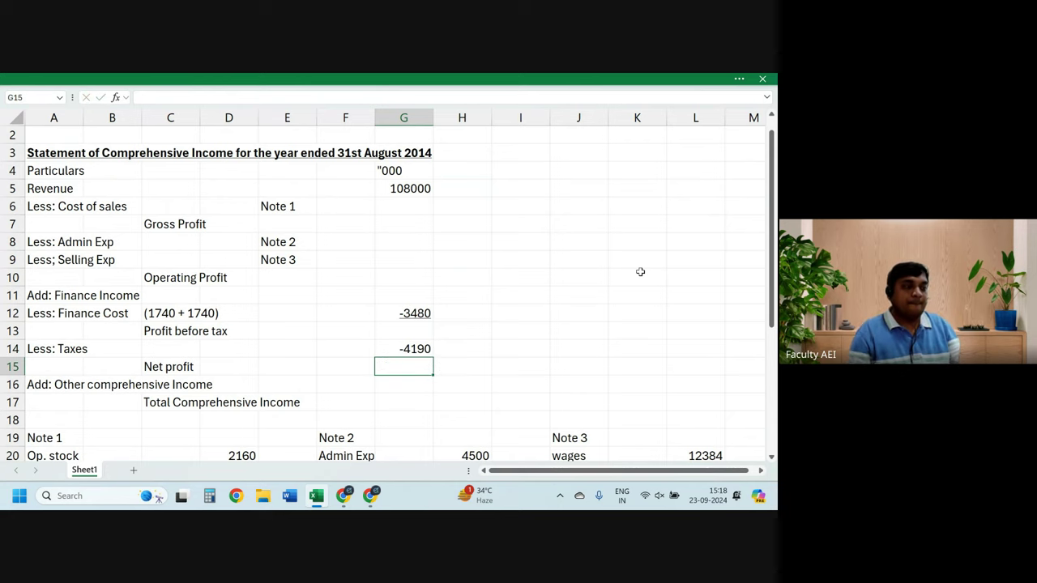
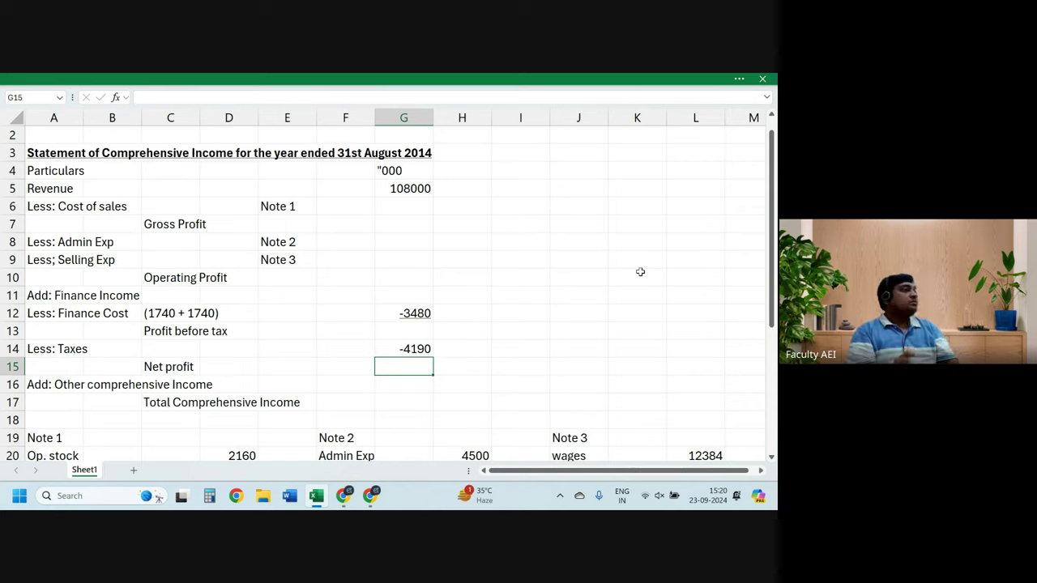
Step: Total the Note 1 figures in D31 with =SUM(D20:D30), giving 62010.8
{"action": "key", "text": "Down"}
{"action": "key", "text": "Down"}
{"action": "key", "text": "Down"}
{"action": "key", "text": "Down"}
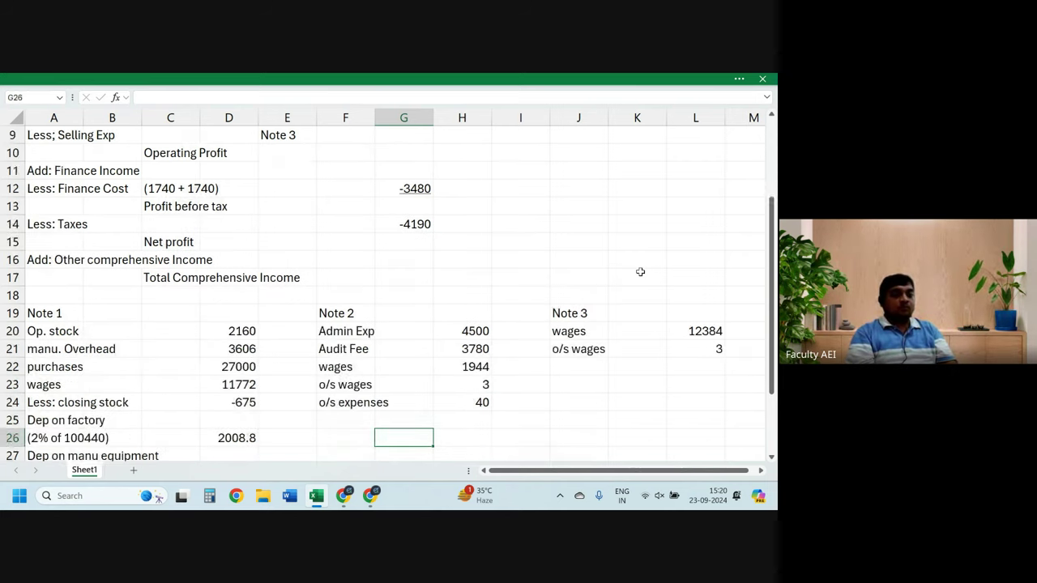
{"action": "key", "text": "Down"}
{"action": "key", "text": "Down"}
{"action": "key", "text": "Down"}
{"action": "key", "text": "Left"}
{"action": "key", "text": "Left"}
{"action": "key", "text": "Left"}
{"action": "key", "text": "Up"}
{"action": "key", "text": "Up"}
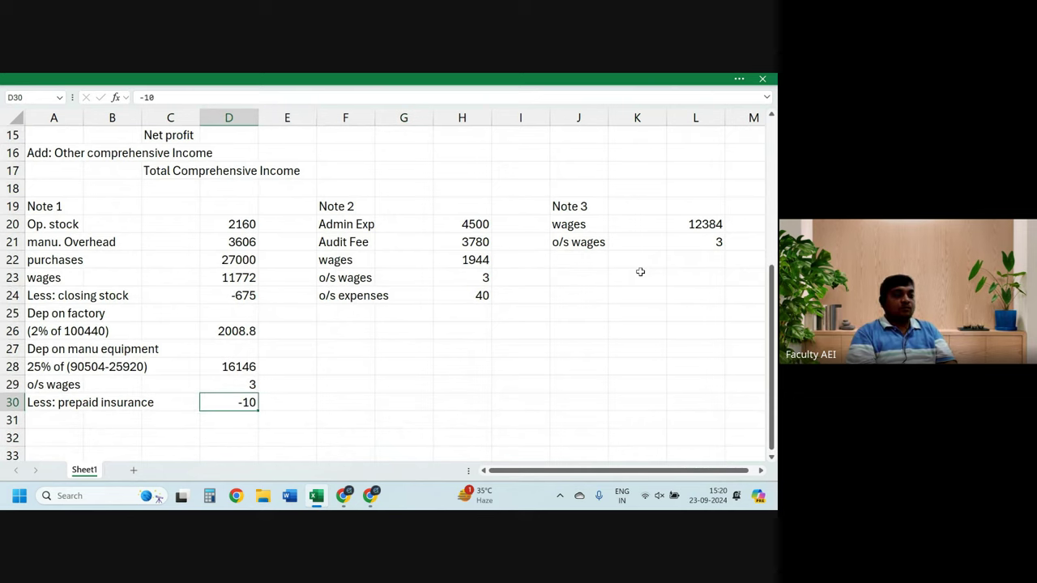
{"action": "key", "text": "Down"}
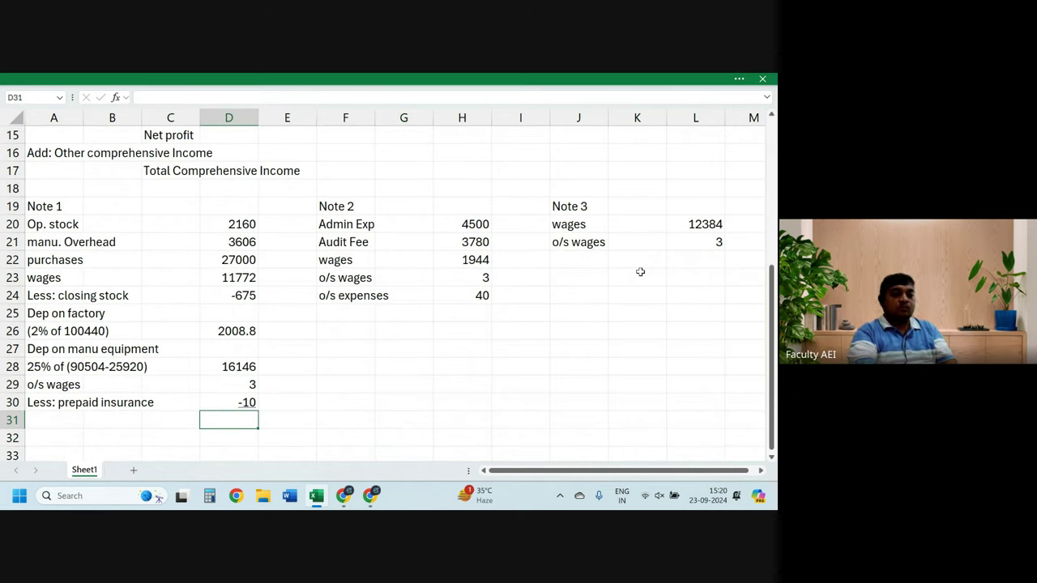
{"action": "type", "text": "=sum("}
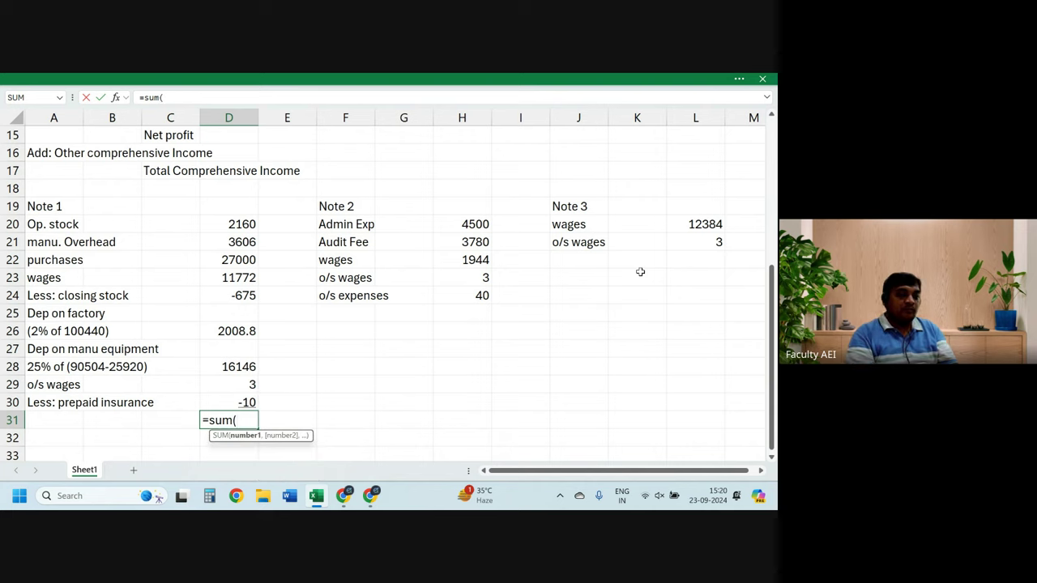
{"action": "key", "text": "Up"}
{"action": "key", "text": "Up"}
{"action": "key", "text": "Up"}
{"action": "key", "text": "Up"}
{"action": "key", "text": "Up"}
{"action": "key", "text": "shift+Up"}
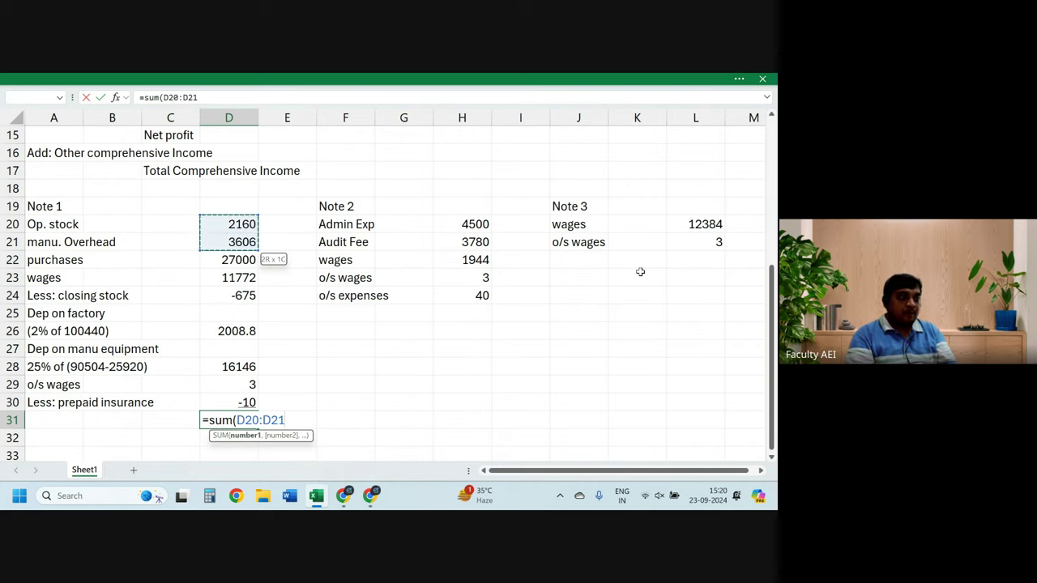
{"action": "key", "text": "shift+Down"}
{"action": "key", "text": "shift+Down"}
{"action": "key", "text": "shift+Down"}
{"action": "key", "text": "shift+Down"}
{"action": "key", "text": "shift+Down"}
{"action": "key", "text": "shift+Down"}
{"action": "type", "text": ")"}
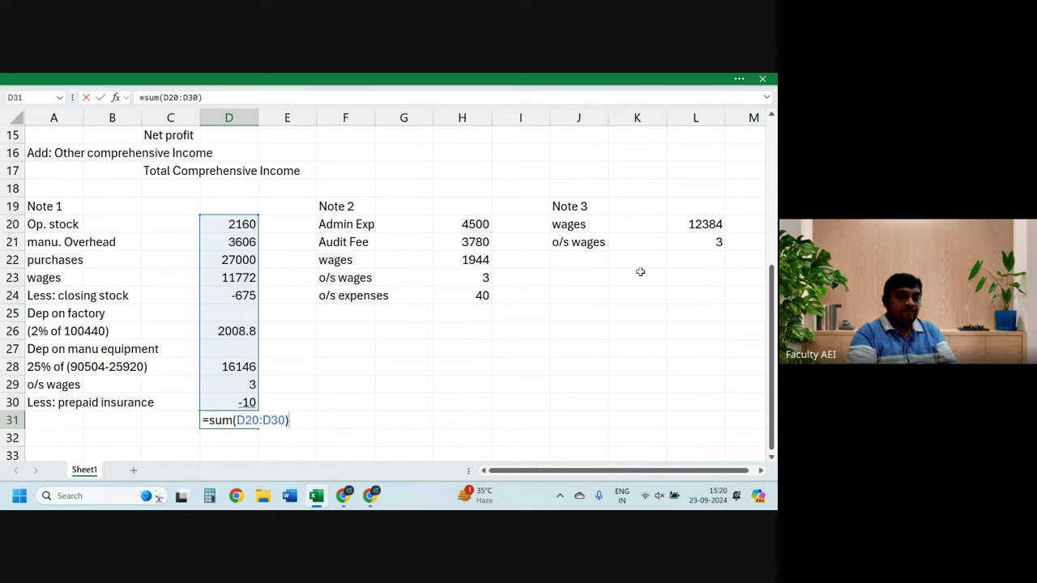
{"action": "key", "text": "Return"}
{"action": "key", "text": "Up"}
{"action": "key", "text": "Up"}
{"action": "key", "text": "Up"}
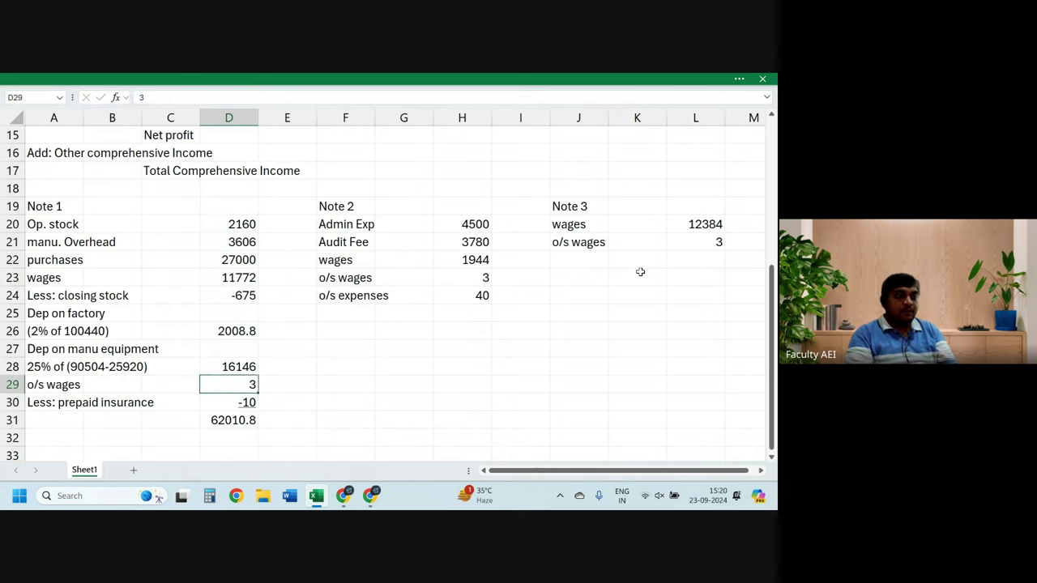
{"action": "key", "text": "Up"}
{"action": "key", "text": "Up"}
{"action": "key", "text": "Up"}
{"action": "key", "text": "Down"}
{"action": "key", "text": "Down"}
{"action": "key", "text": "Down"}
{"action": "key", "text": "Down"}
{"action": "key", "text": "Down"}
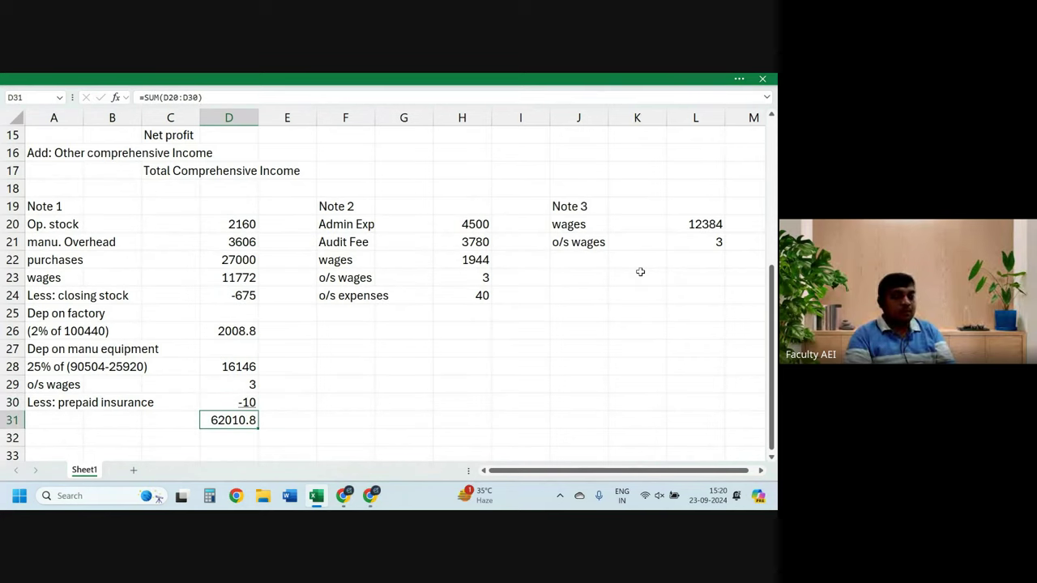
Step: Copy the total formula to H25 for Note 2 and L22 for Note 3
{"action": "key", "text": "Right"}
{"action": "key", "text": "Right"}
{"action": "key", "text": "Right"}
{"action": "key", "text": "Right"}
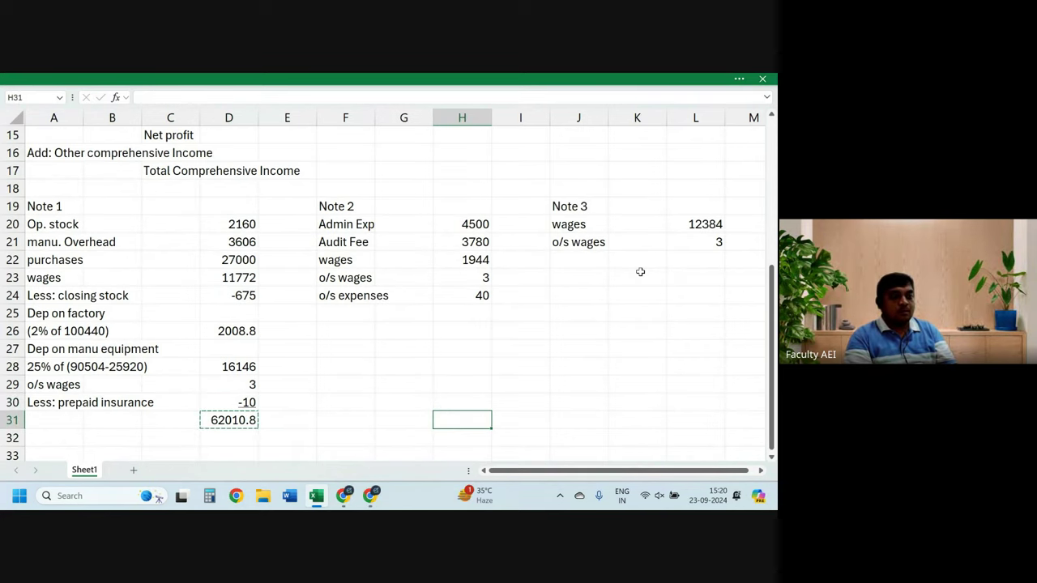
{"action": "key", "text": "Up"}
{"action": "key", "text": "Up"}
{"action": "key", "text": "Up"}
{"action": "key", "text": "Up"}
{"action": "key", "text": "Up"}
{"action": "key", "text": "Up"}
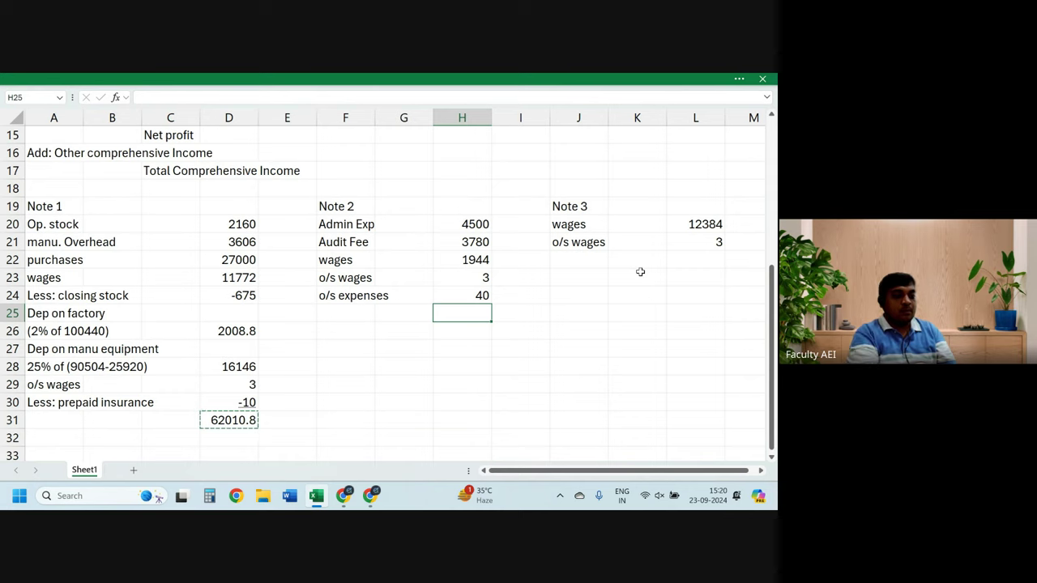
{"action": "type", "text": "=SUM(H14:H24)"}
{"action": "key", "text": "Right"}
{"action": "key", "text": "Right"}
{"action": "key", "text": "Right"}
{"action": "key", "text": "Right"}
{"action": "key", "text": "Up"}
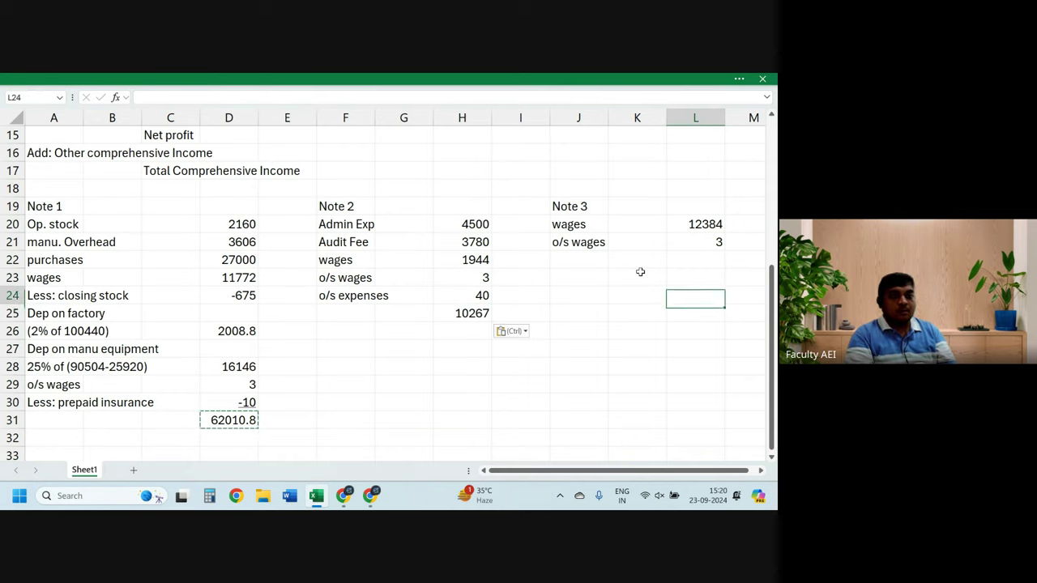
{"action": "key", "text": "Up"}
{"action": "key", "text": "Up"}
{"action": "type", "text": "12387"}
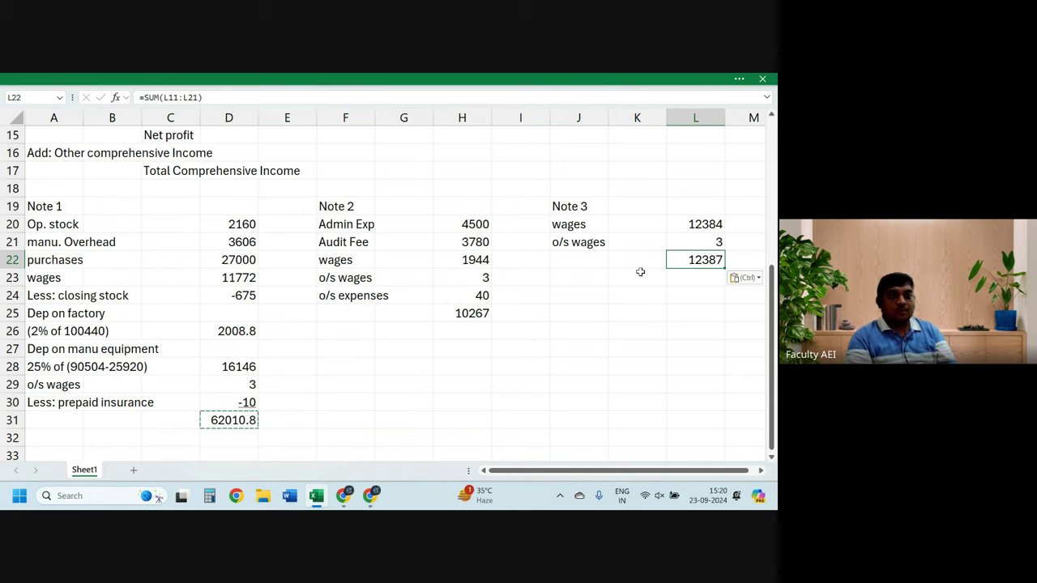
{"action": "key", "text": "Escape"}
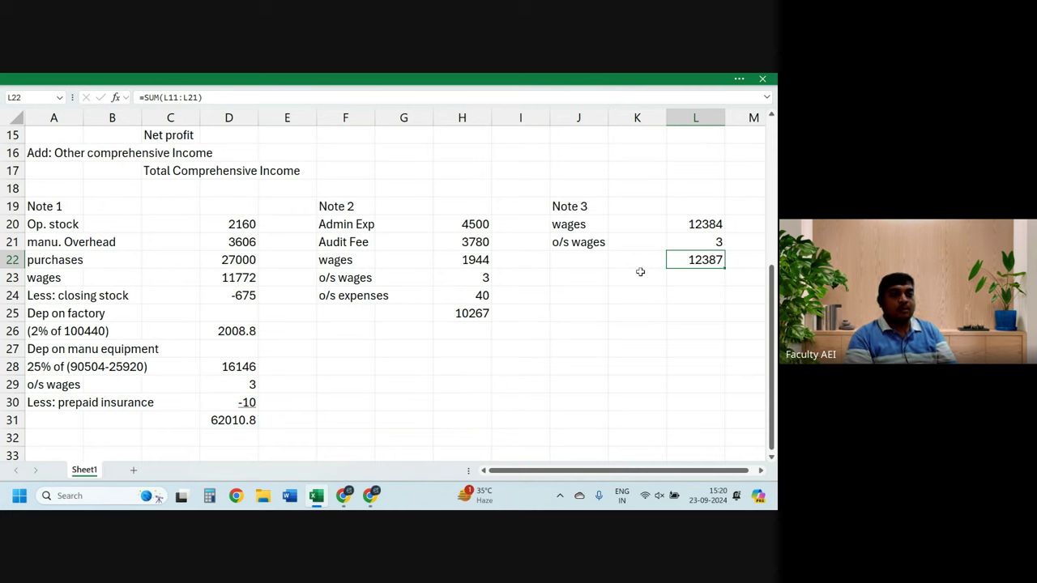
Step: Check the Note 3 outstanding wages and Note 2 figures behind the new totals
{"action": "key", "text": "Up"}
{"action": "key", "text": "Left"}
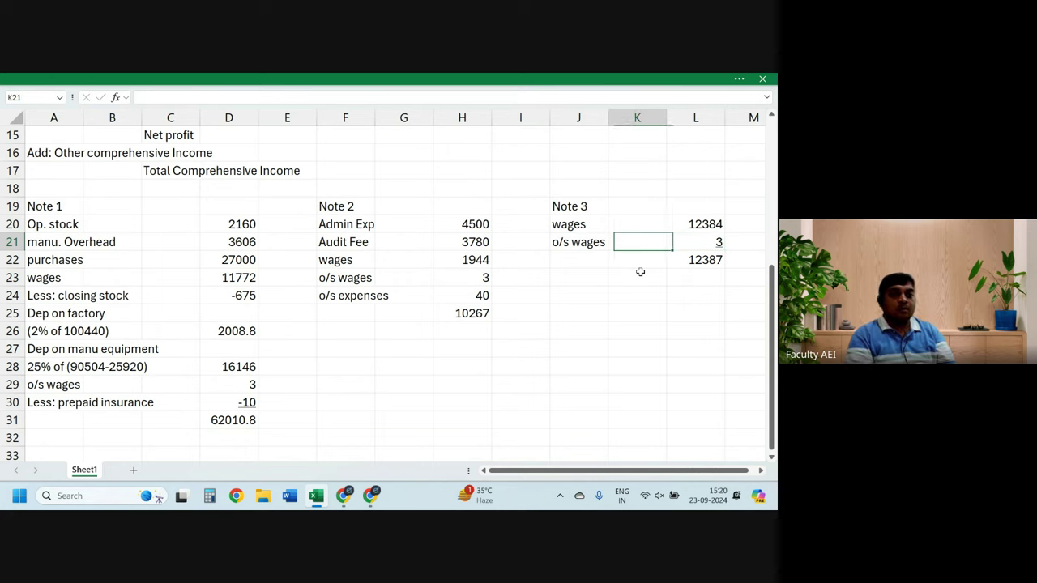
{"action": "key", "text": "Left"}
{"action": "key", "text": "Left"}
{"action": "key", "text": "Left"}
{"action": "key", "text": "Down"}
{"action": "key", "text": "Down"}
{"action": "key", "text": "Down"}
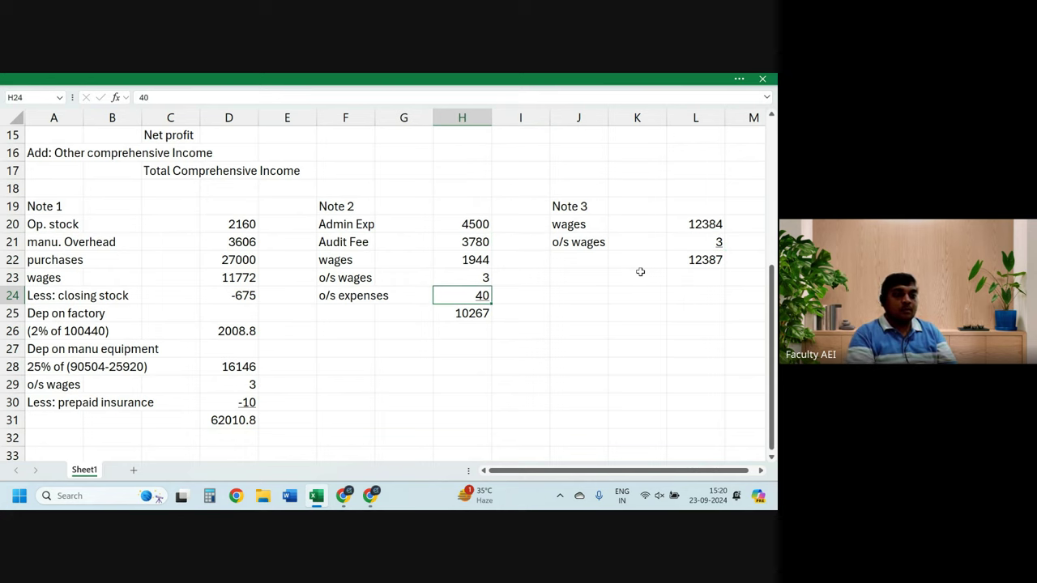
{"action": "key", "text": "Down"}
{"action": "key", "text": "Down"}
{"action": "key", "text": "Down"}
{"action": "key", "text": "Down"}
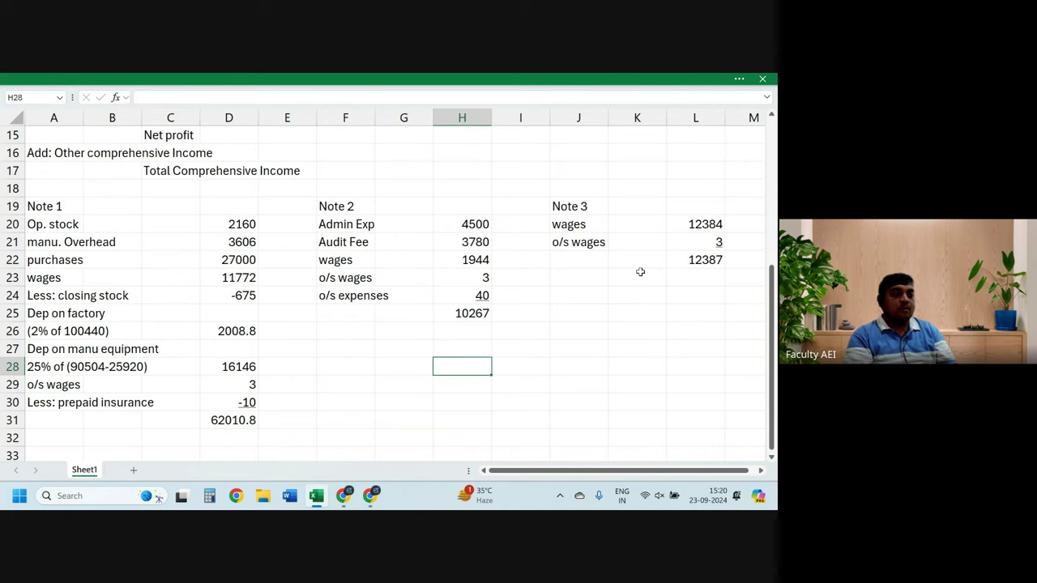
{"action": "key", "text": "Up"}
{"action": "key", "text": "Up"}
{"action": "key", "text": "Up"}
{"action": "key", "text": "Up"}
{"action": "key", "text": "Up"}
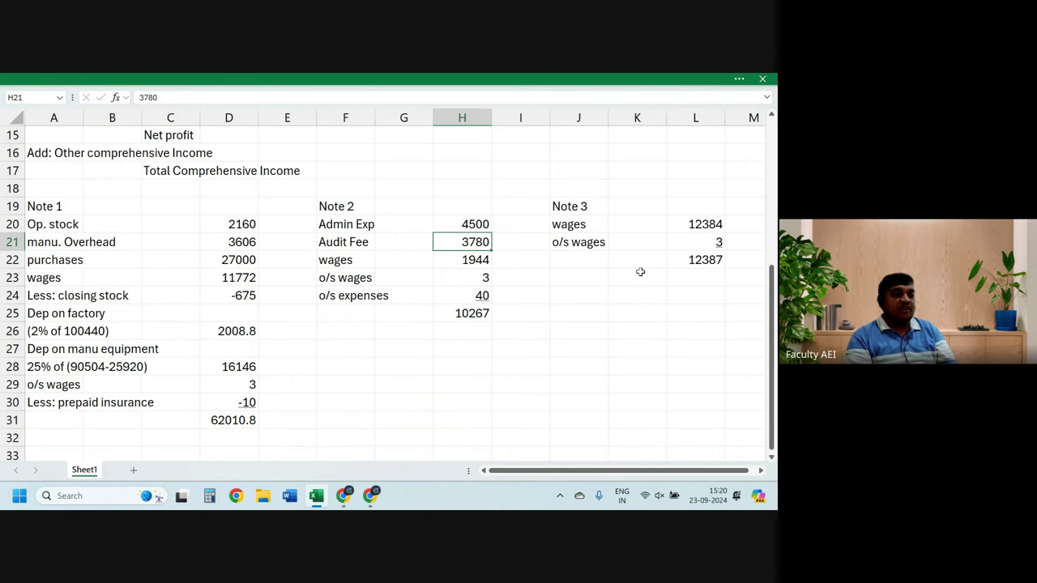
{"action": "key", "text": "Up"}
{"action": "key", "text": "Up"}
{"action": "key", "text": "Up"}
{"action": "key", "text": "Up"}
{"action": "key", "text": "Up"}
{"action": "key", "text": "Up"}
{"action": "key", "text": "Up"}
{"action": "key", "text": "Up"}
{"action": "key", "text": "Up"}
{"action": "key", "text": "Up"}
{"action": "key", "text": "Up"}
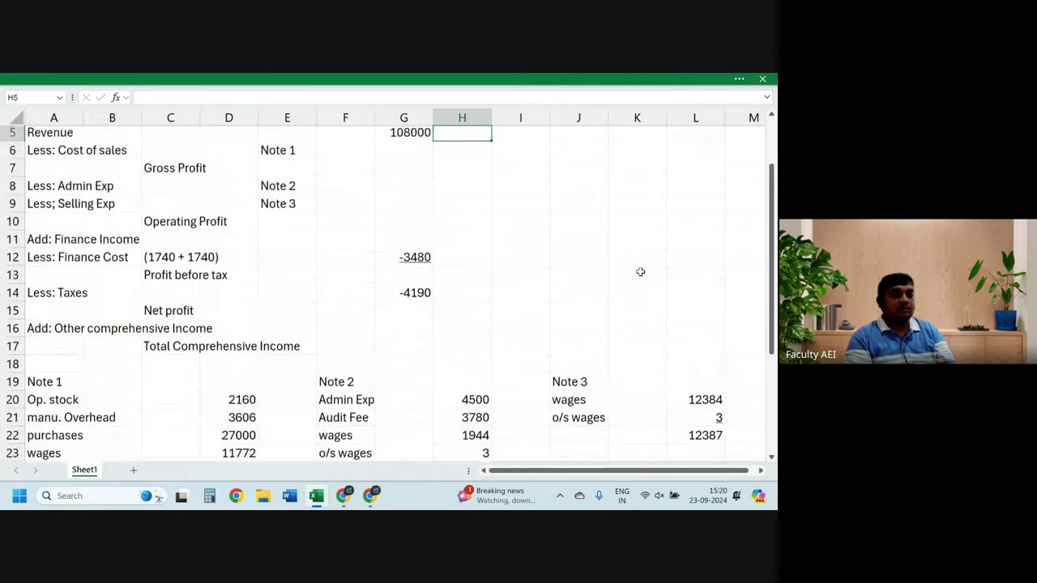
{"action": "key", "text": "Up"}
{"action": "key", "text": "Up"}
{"action": "key", "text": "Up"}
Step: Link cost of sales in G6 to the Note 1 total as =-D31
{"action": "key", "text": "Down"}
{"action": "key", "text": "Down"}
{"action": "key", "text": "Down"}
{"action": "key", "text": "Left"}
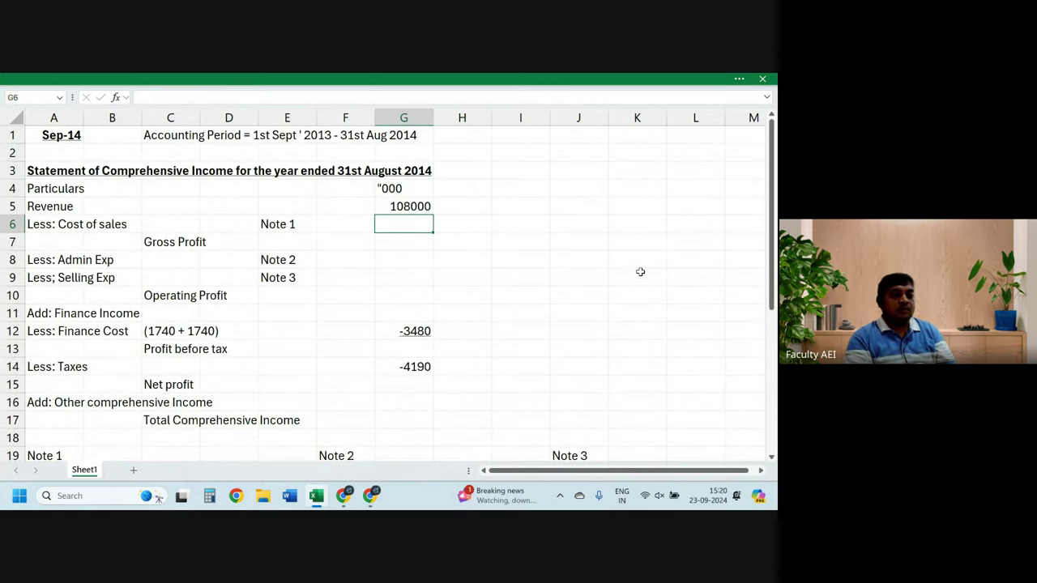
{"action": "type", "text": "-"}
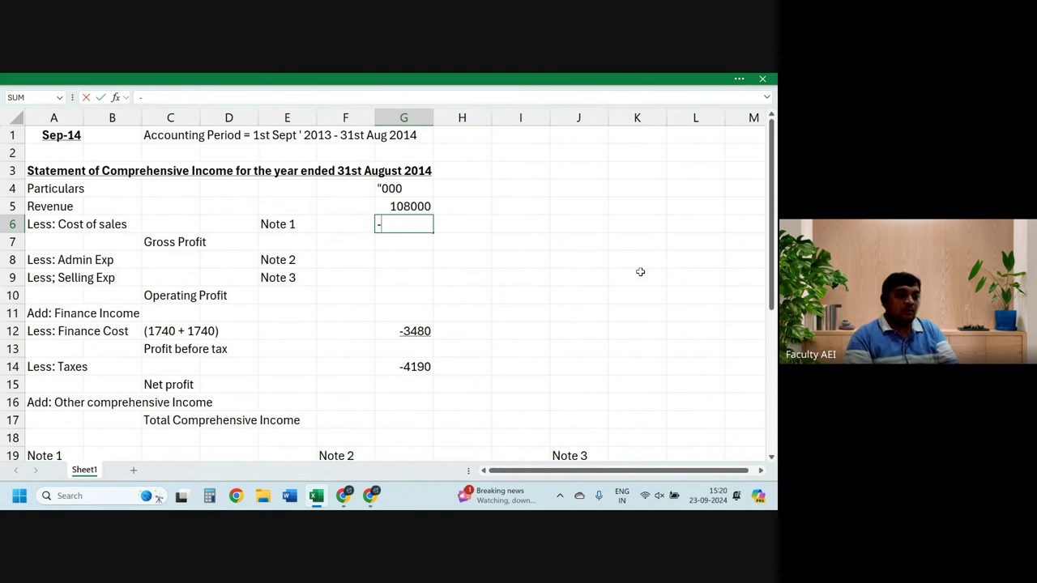
{"action": "key", "text": "Down"}
{"action": "key", "text": "Down"}
{"action": "key", "text": "Down"}
{"action": "key", "text": "Down"}
{"action": "key", "text": "Down"}
{"action": "key", "text": "Down"}
{"action": "key", "text": "Down"}
{"action": "key", "text": "Down"}
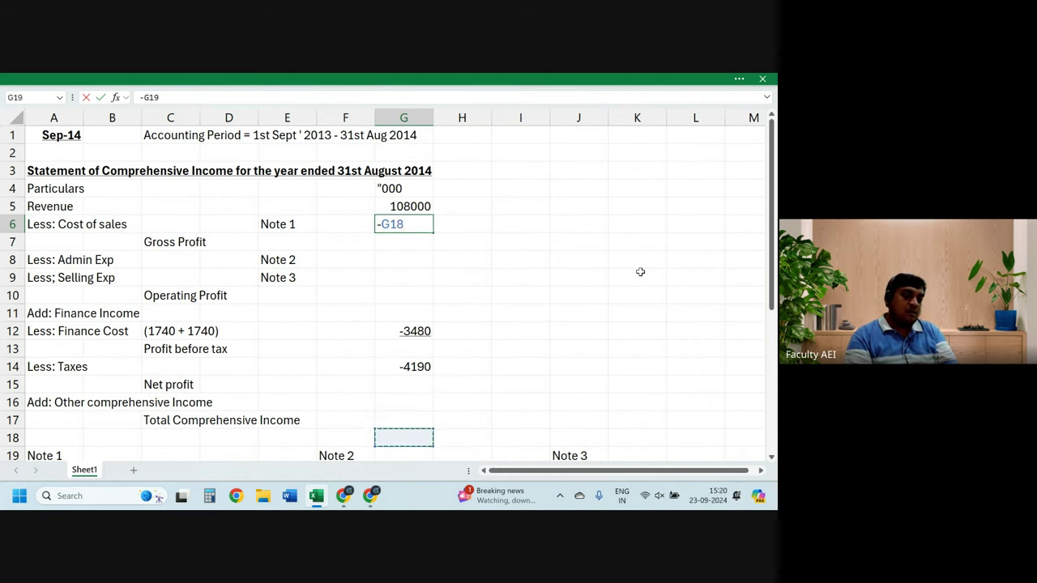
{"action": "key", "text": "Down"}
{"action": "key", "text": "Down"}
{"action": "key", "text": "Down"}
{"action": "key", "text": "Down"}
{"action": "key", "text": "Down"}
{"action": "key", "text": "Down"}
{"action": "key", "text": "Down"}
{"action": "key", "text": "Down"}
{"action": "key", "text": "Down"}
{"action": "key", "text": "Down"}
{"action": "key", "text": "Down"}
{"action": "key", "text": "Down"}
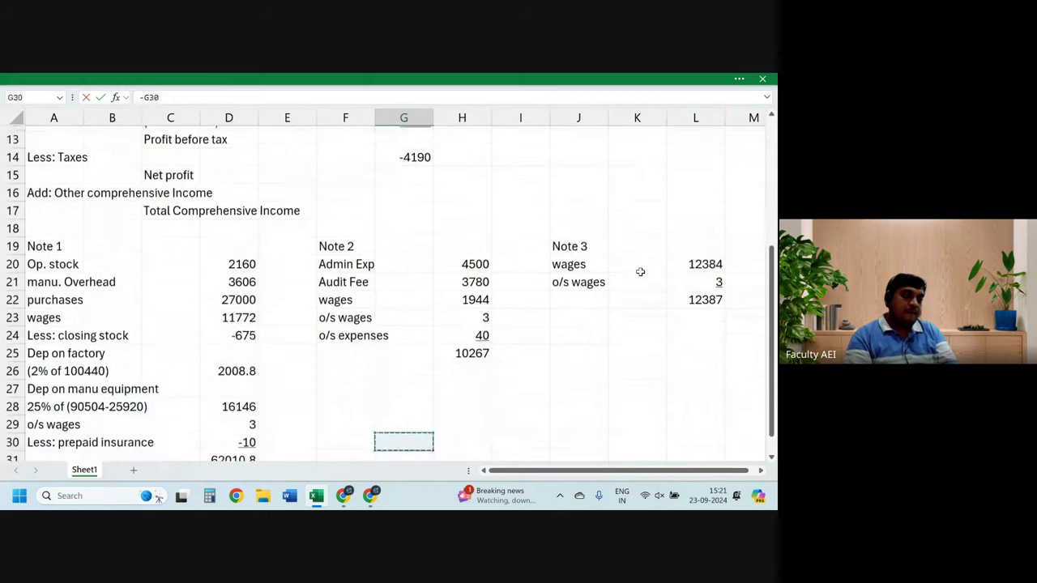
{"action": "key", "text": "Down"}
{"action": "key", "text": "Left"}
{"action": "key", "text": "Left"}
{"action": "key", "text": "Left"}
{"action": "key", "text": "Return"}
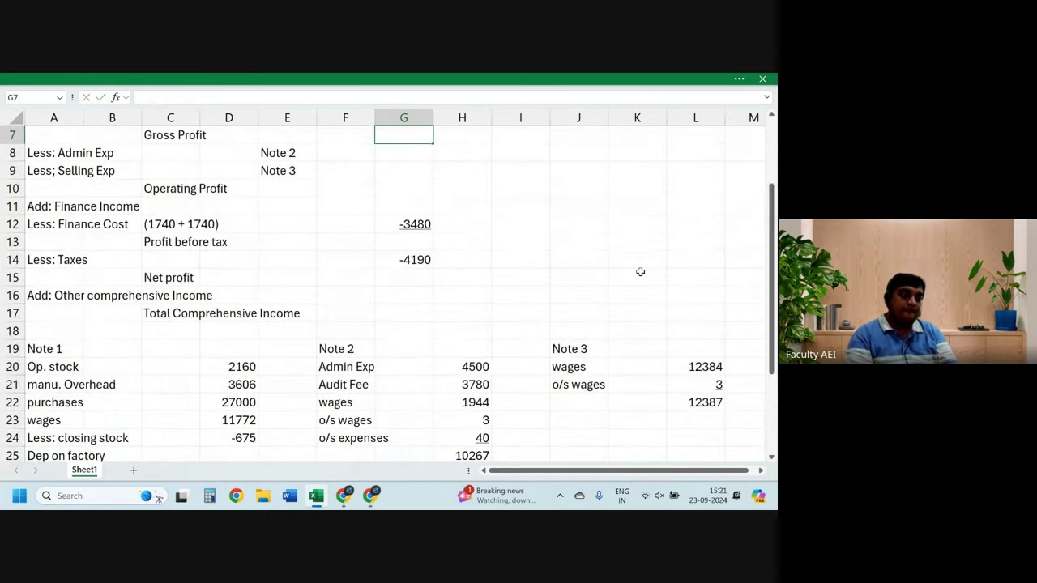
Step: Enter Gross Profit in G7 as revenue minus cost of sales (=G5-G6)
{"action": "scroll", "coordinate": [639, 271], "scroll_direction": "up", "scroll_amount": 1}
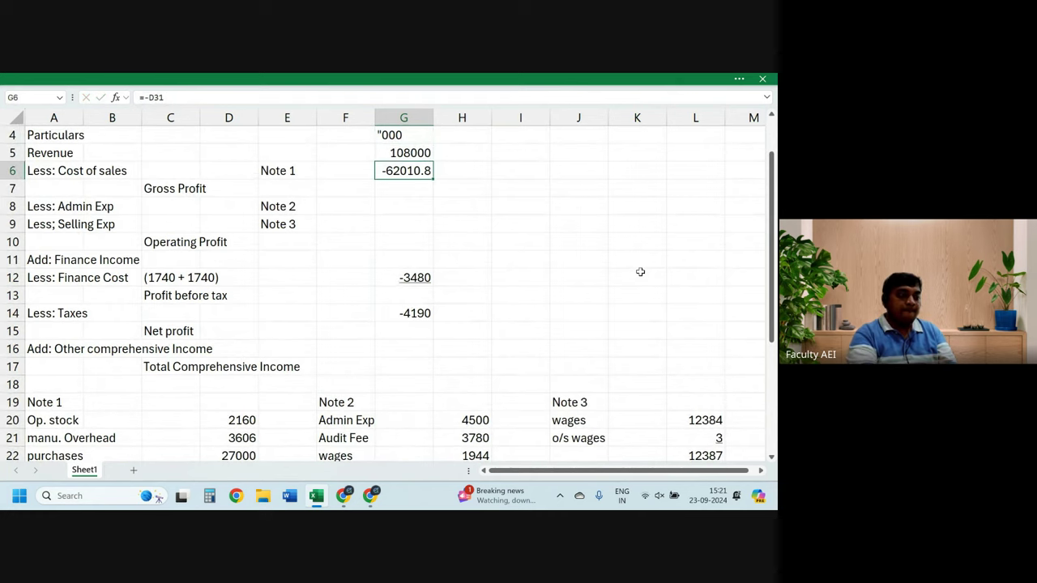
{"action": "key", "text": "Down"}
{"action": "type", "text": "="}
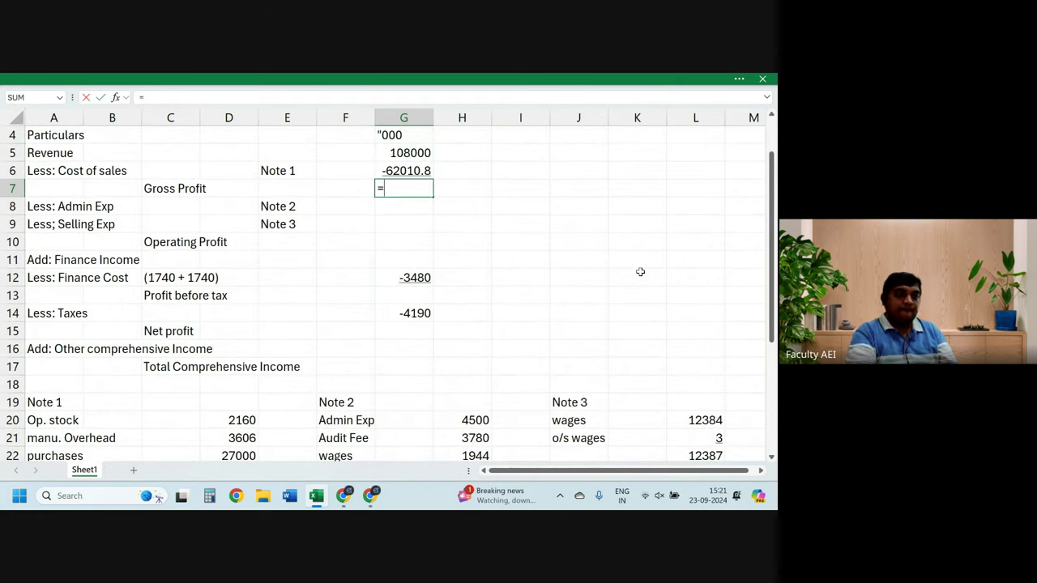
{"action": "key", "text": "Up"}
{"action": "key", "text": "Up"}
{"action": "key", "text": "F9"}
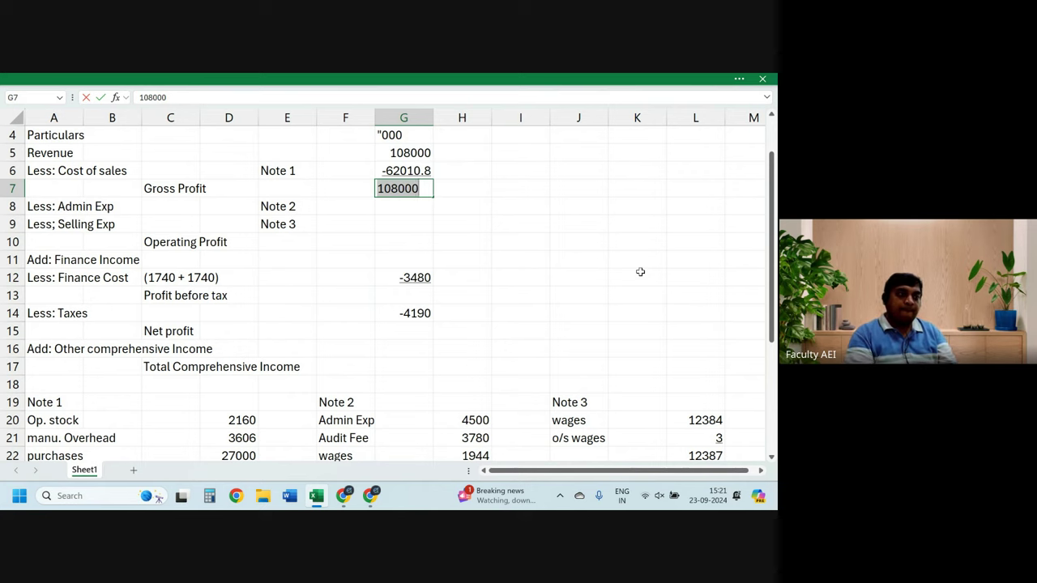
{"action": "type", "text": "="}
{"action": "key", "text": "Up"}
{"action": "key", "text": "Down"}
{"action": "key", "text": "Up"}
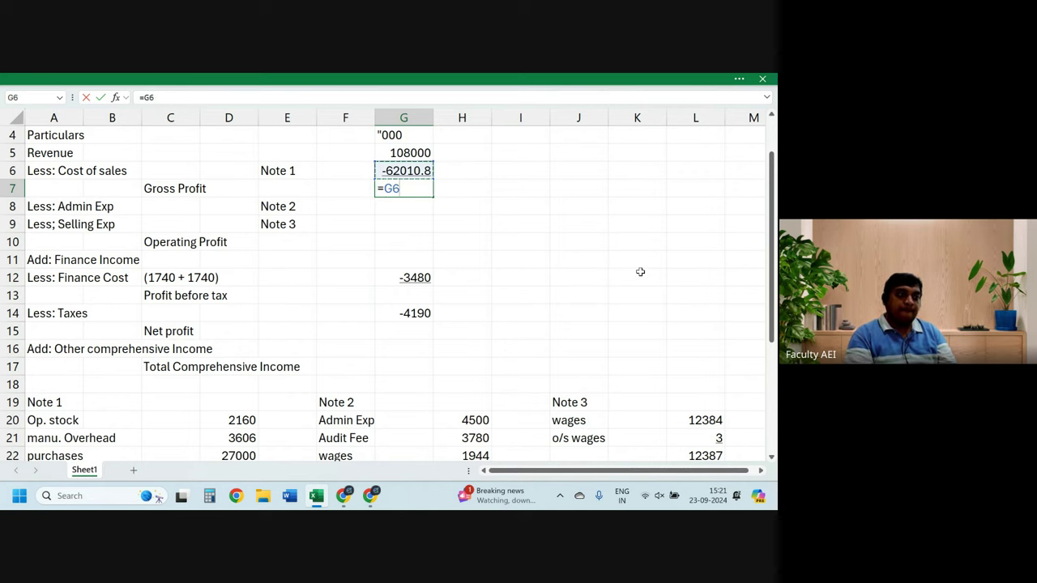
{"action": "key", "text": "Down"}
{"action": "key", "text": "Escape"}
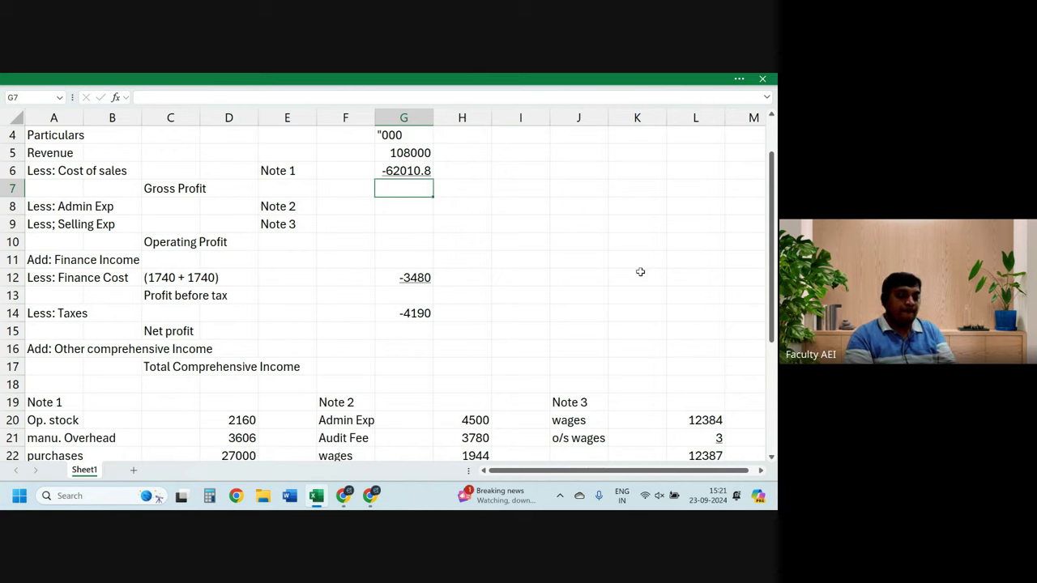
{"action": "type", "text": "="}
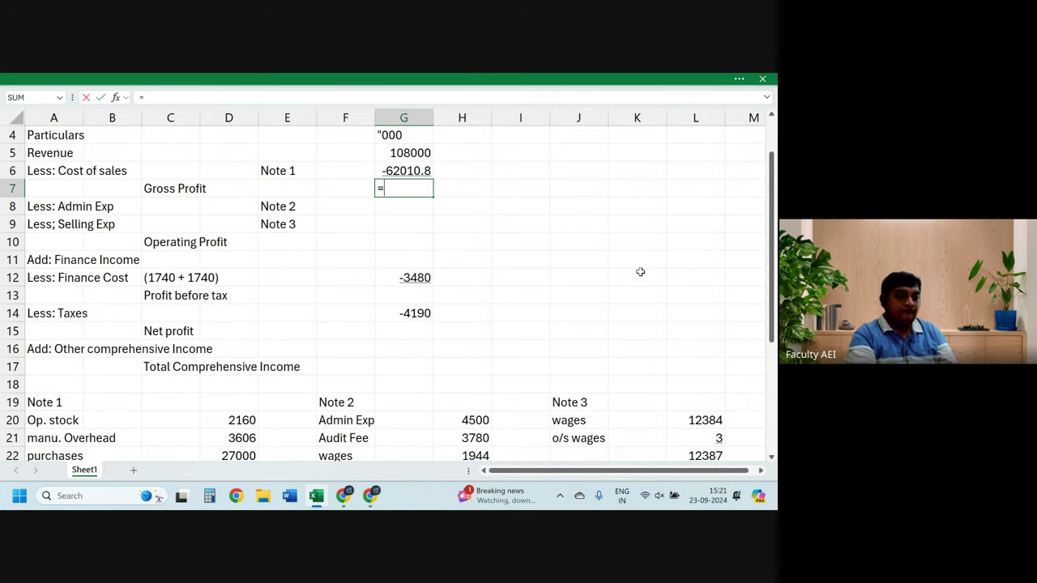
{"action": "key", "text": "Up"}
{"action": "key", "text": "Up"}
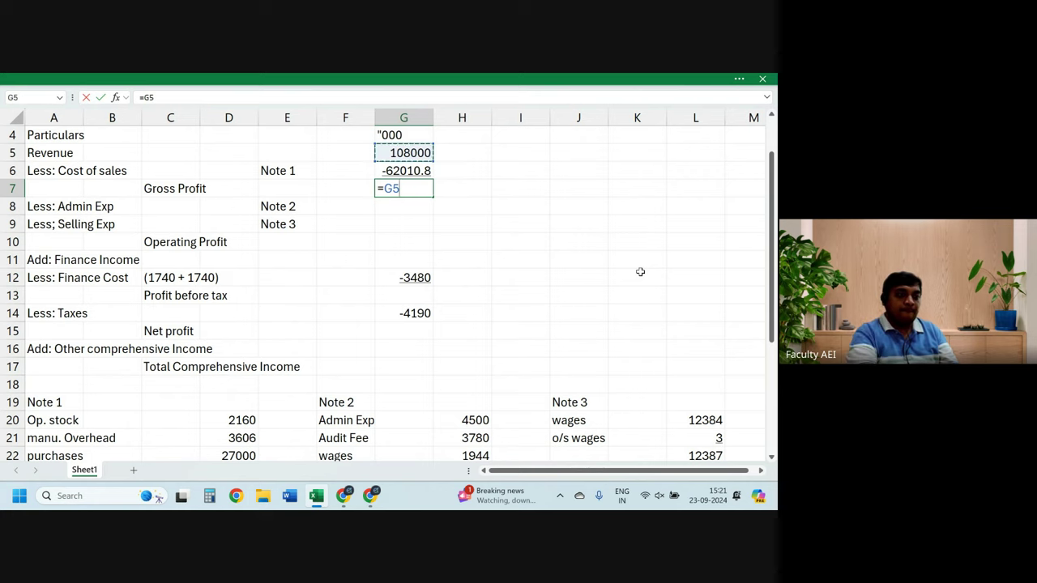
{"action": "type", "text": "-"}
{"action": "key", "text": "Up"}
{"action": "key", "text": "Return"}
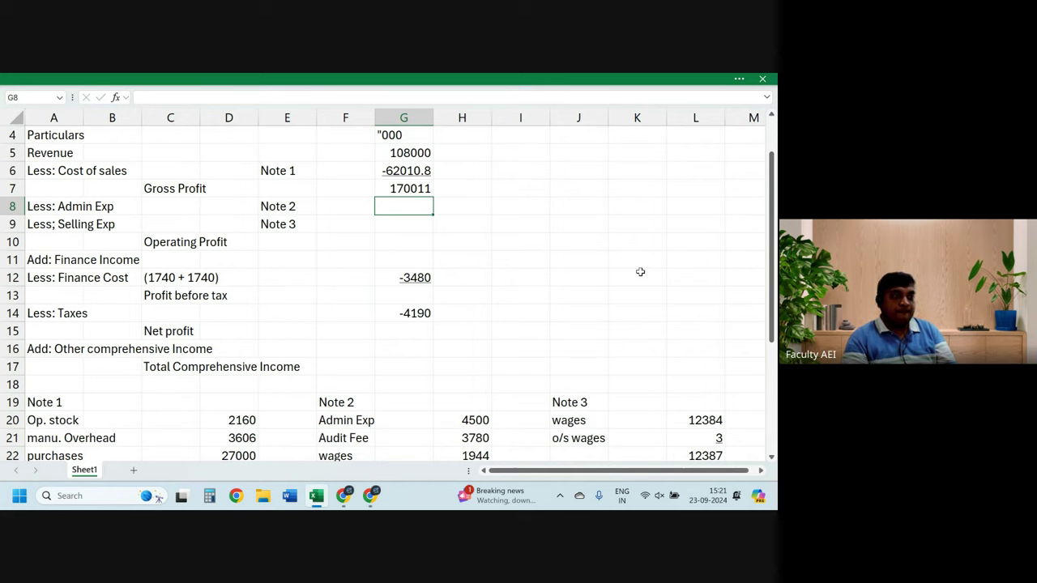
Step: Change the cost of sales formula in G6 from =-D31 to =+D31
{"action": "key", "text": "Up"}
{"action": "key", "text": "Up"}
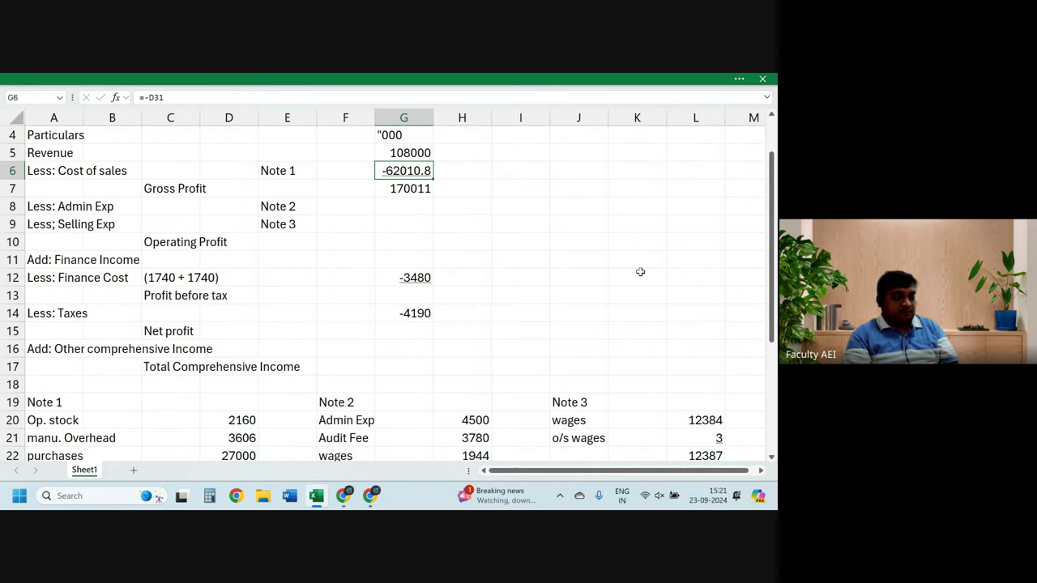
{"action": "key", "text": "F2"}
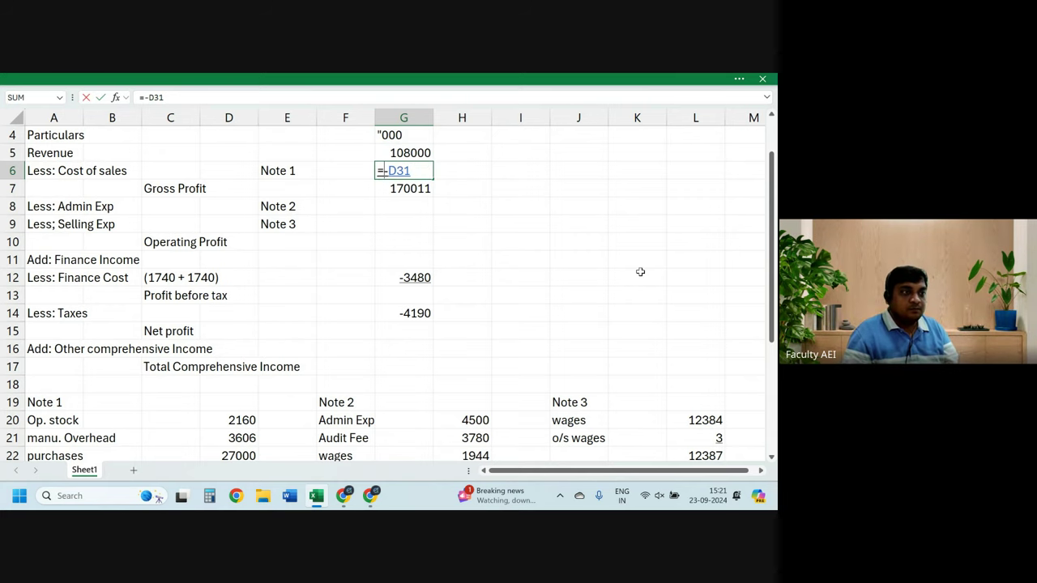
{"action": "key", "text": "BackSpace"}
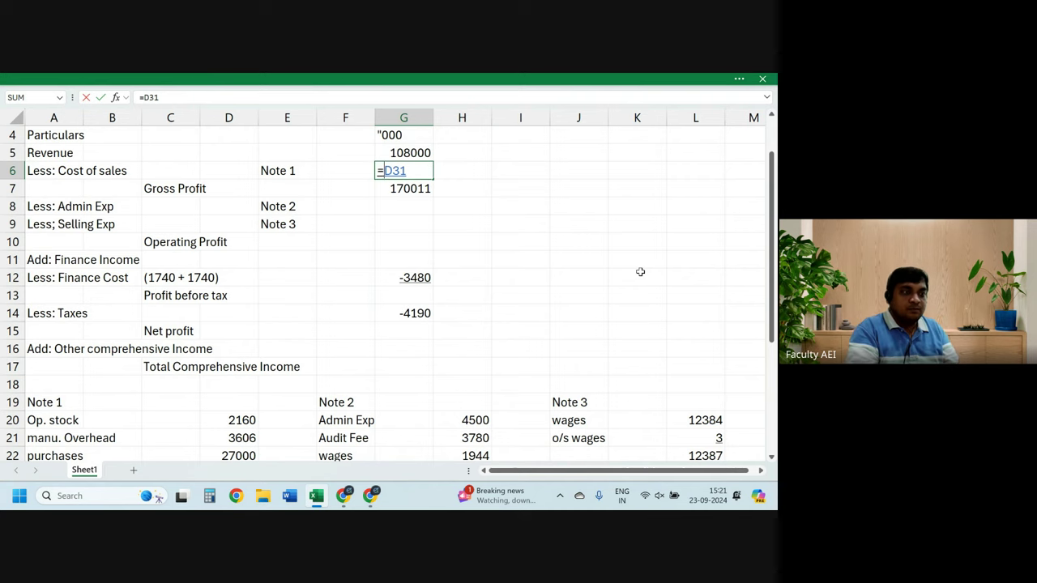
{"action": "type", "text": "+"}
{"action": "key", "text": "Return"}
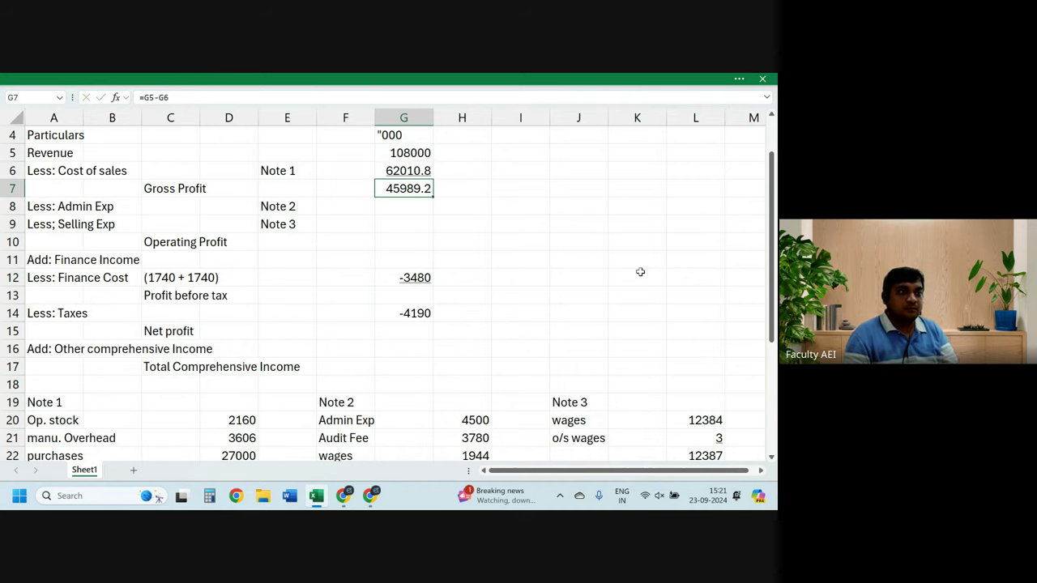
Step: Link Admin Exp (=-H25, -10267) and Selling Exp (=-L22, -12387) to the note totals
{"action": "key", "text": "Down"}
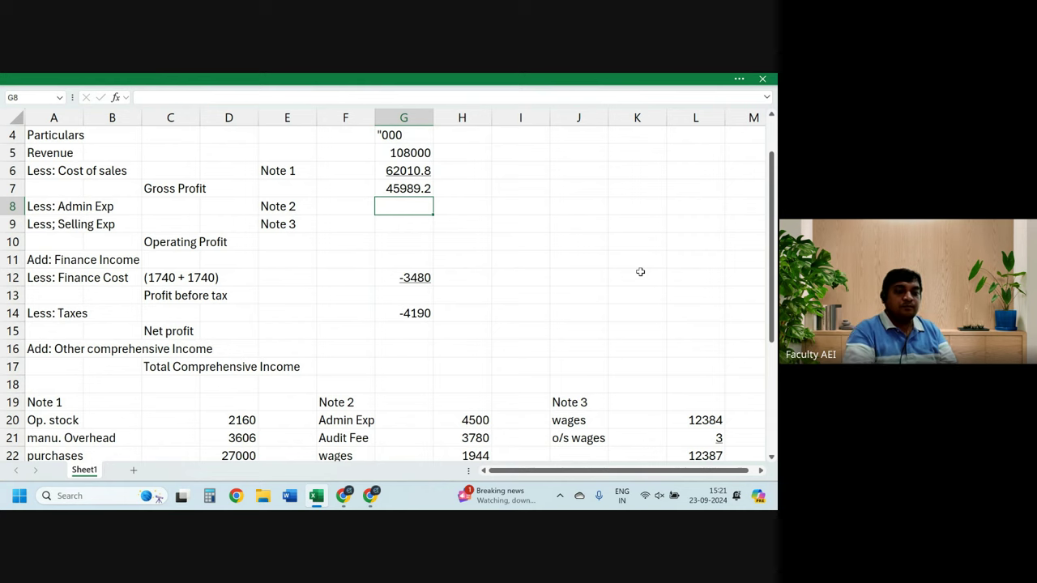
{"action": "type", "text": "=-"}
{"action": "key", "text": "Down"}
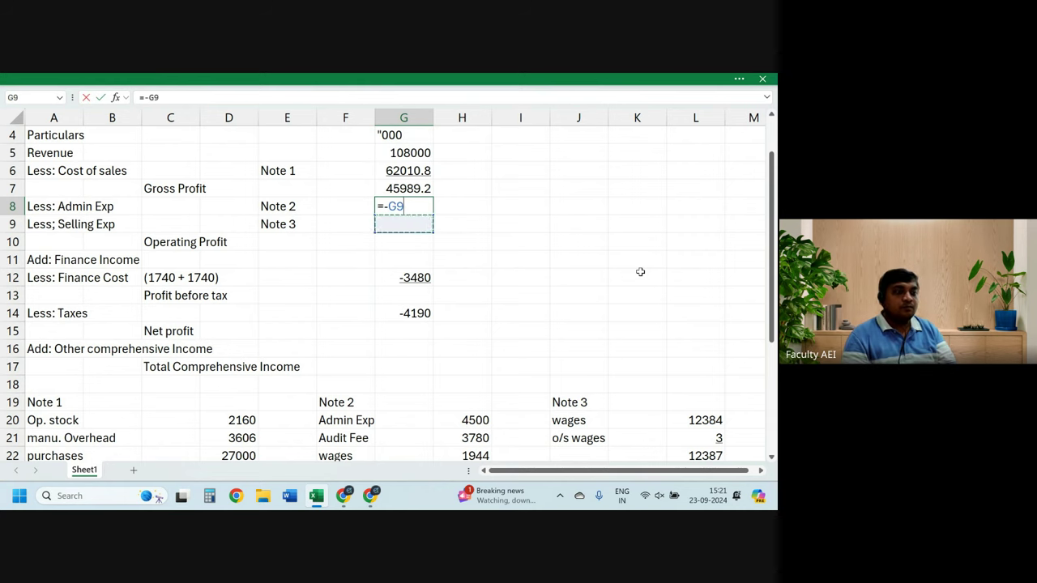
{"action": "key", "text": "Down"}
{"action": "key", "text": "Down"}
{"action": "key", "text": "Down"}
{"action": "key", "text": "Down"}
{"action": "key", "text": "Down"}
{"action": "key", "text": "Down"}
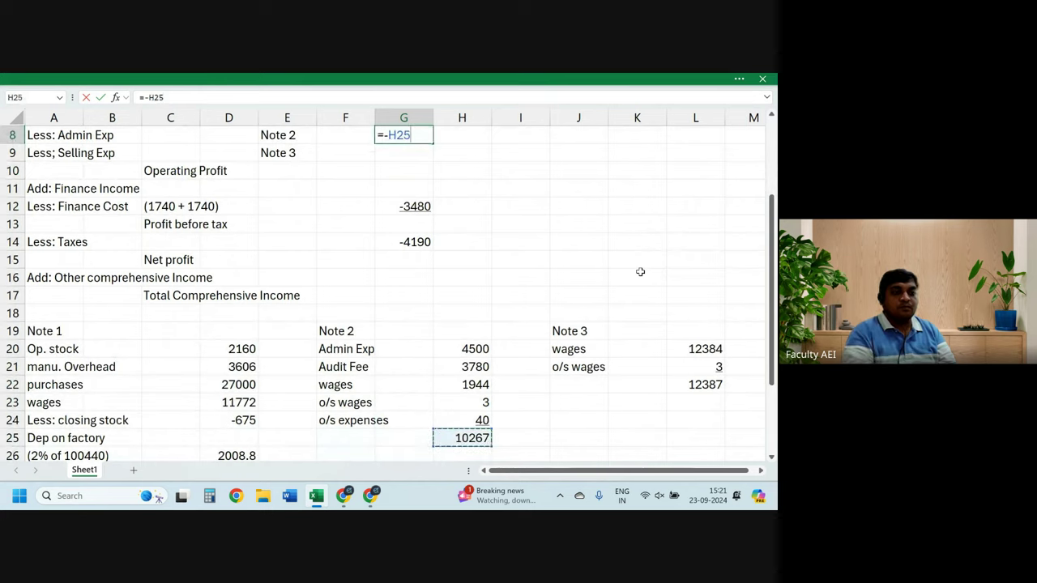
{"action": "key", "text": "Return"}
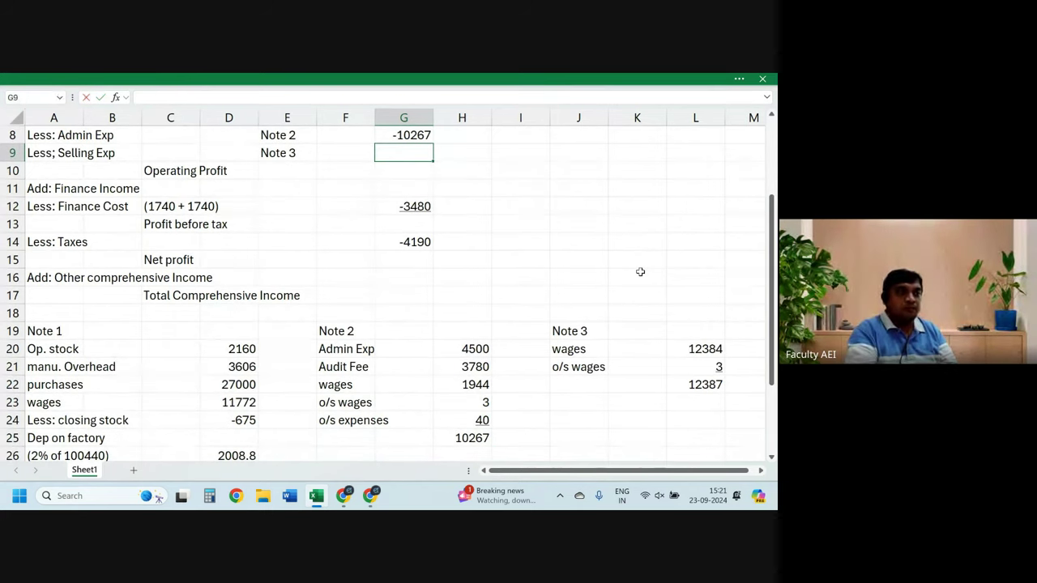
{"action": "type", "text": "=-"}
{"action": "key", "text": "Right"}
{"action": "key", "text": "Right"}
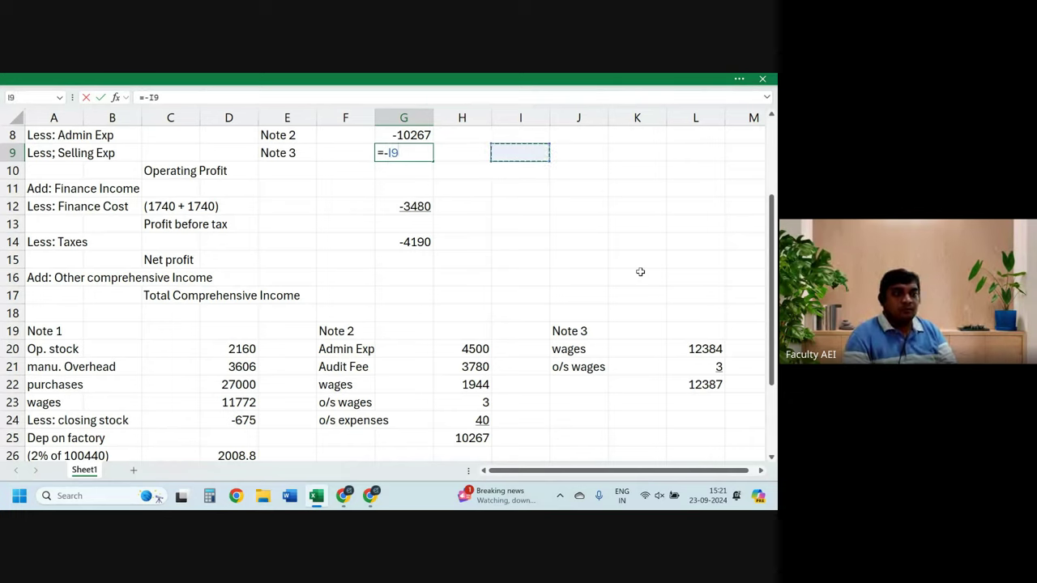
{"action": "key", "text": "Right"}
{"action": "key", "text": "Right"}
{"action": "key", "text": "Right"}
{"action": "key", "text": "Down"}
{"action": "key", "text": "Down"}
{"action": "key", "text": "Down"}
{"action": "key", "text": "Down"}
{"action": "key", "text": "Down"}
{"action": "key", "text": "Down"}
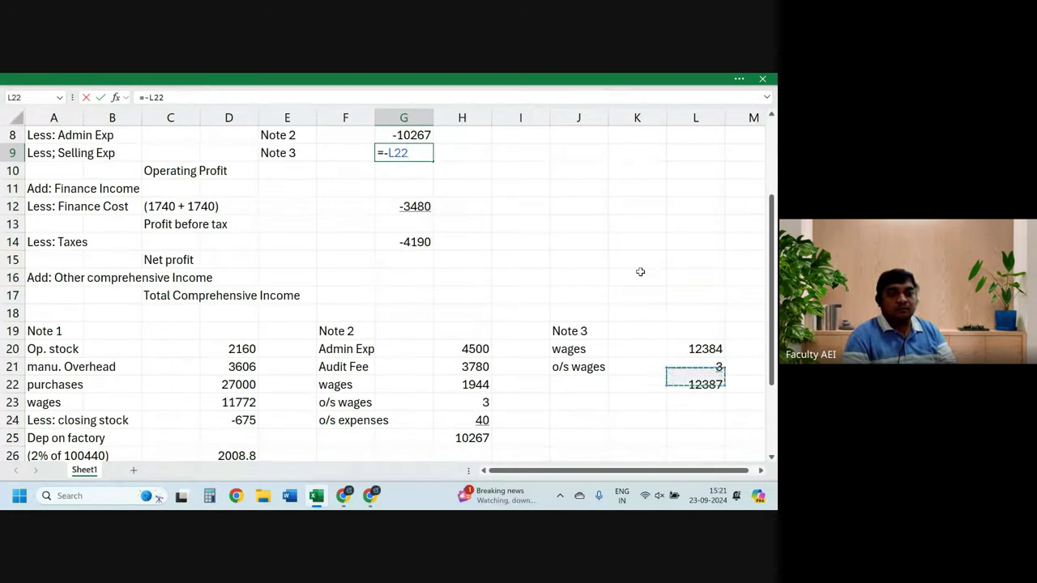
{"action": "key", "text": "Down"}
{"action": "key", "text": "Return"}
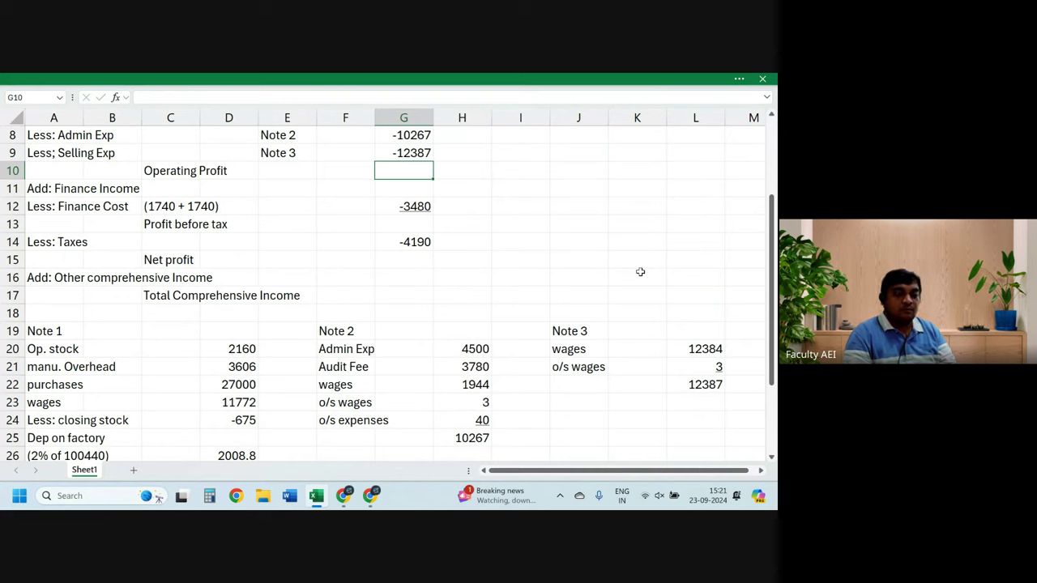
{"action": "key", "text": "Up"}
Step: Sum Gross Profit through Selling Exp to get the Operating Profit
{"action": "key", "text": "Down"}
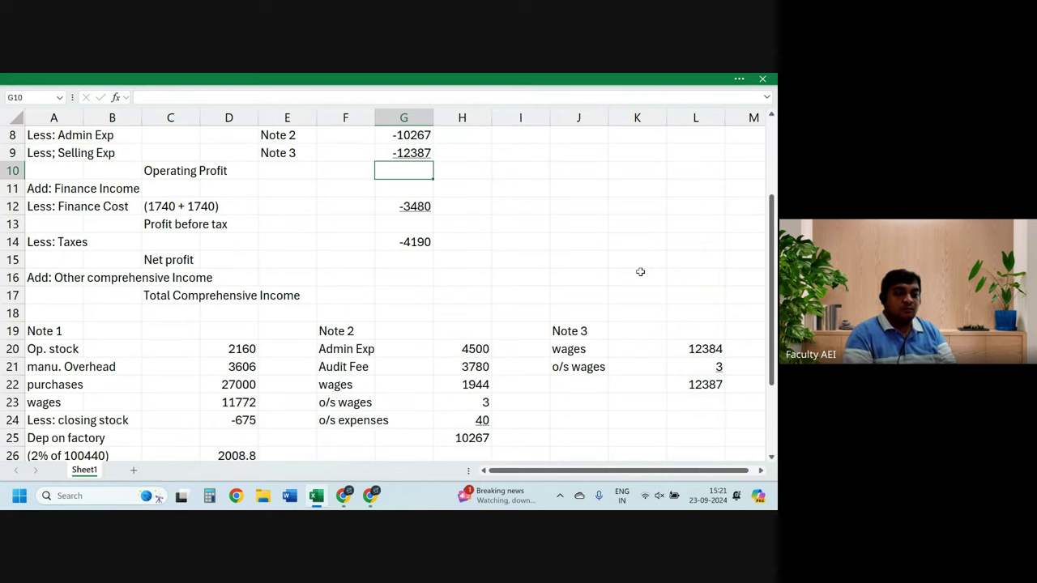
{"action": "type", "text": "=s"}
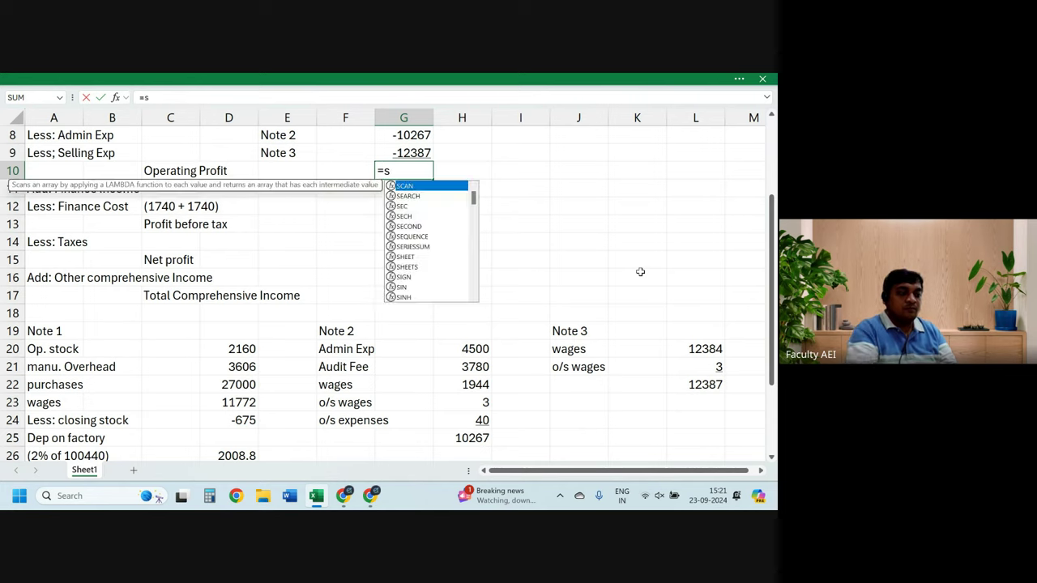
{"action": "type", "text": "um"}
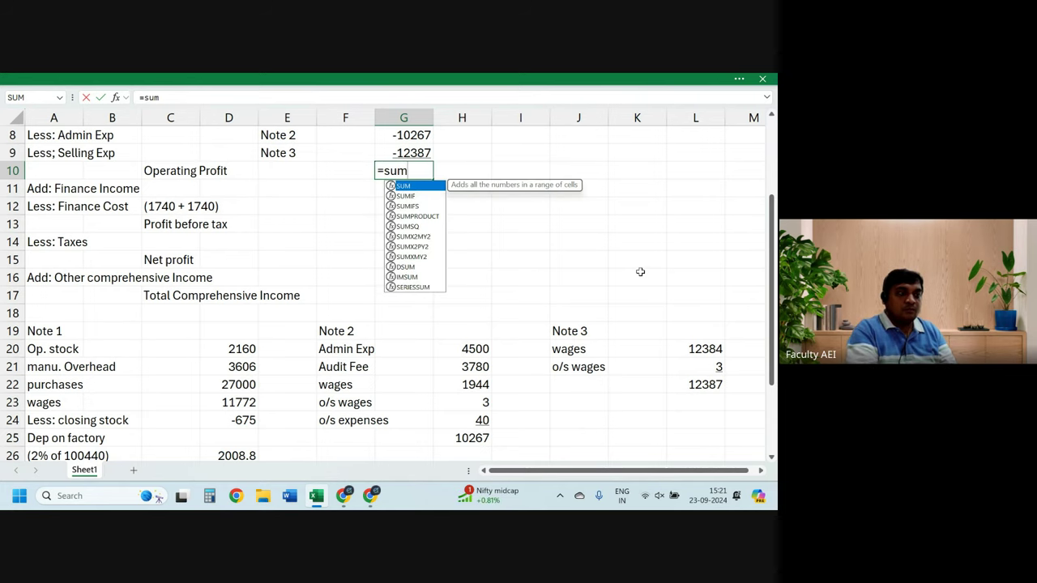
{"action": "type", "text": "("}
{"action": "key", "text": "Up"}
{"action": "key", "text": "Up"}
{"action": "key", "text": "Up"}
{"action": "key", "text": "shift+Down"}
{"action": "key", "text": "shift+Down"}
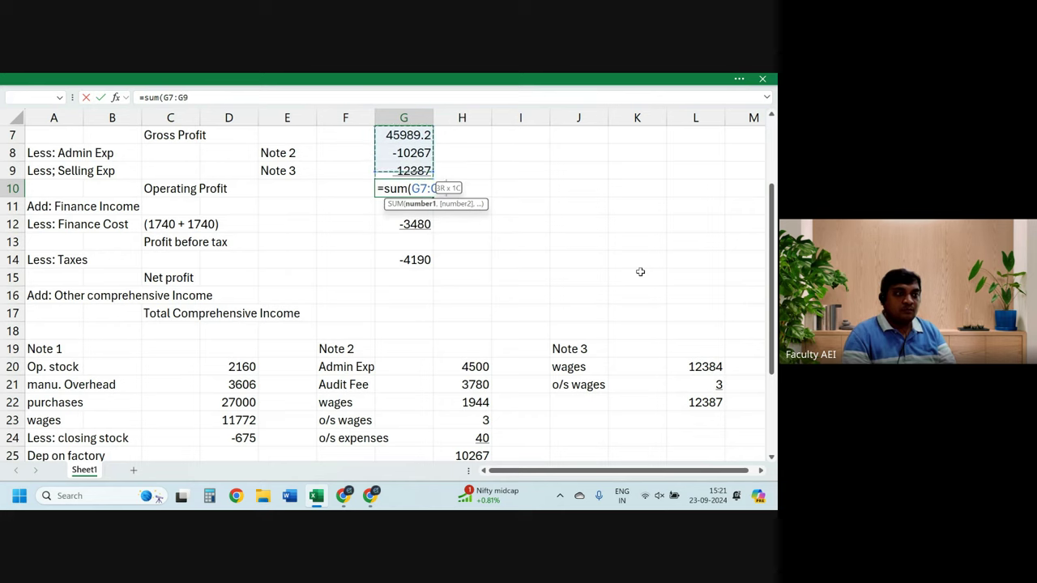
{"action": "type", "text": ")"}
{"action": "key", "text": "Return"}
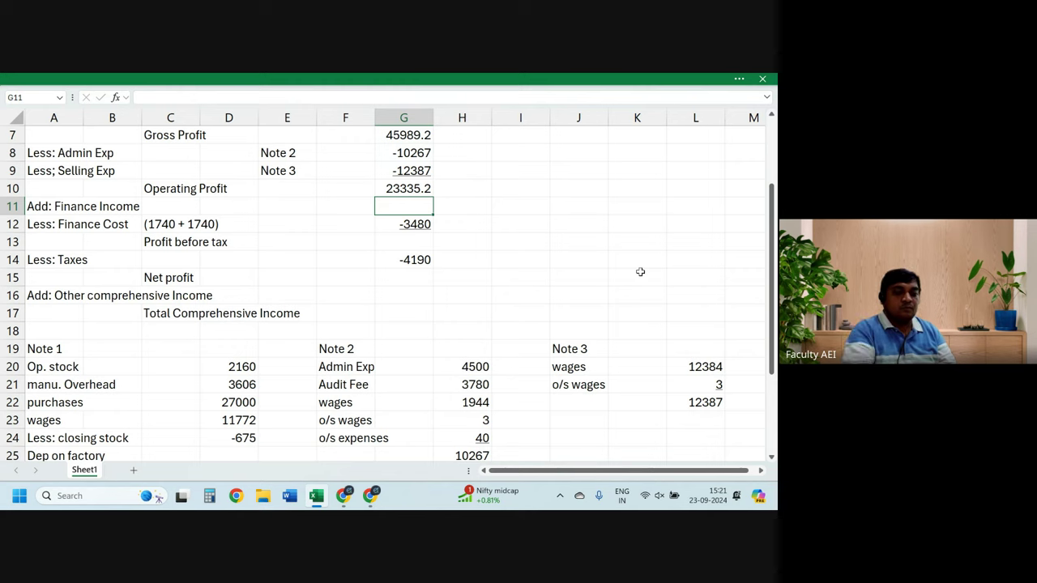
Step: Enter 0 finance income and compute profit before tax from operating profit, finance cost and income
{"action": "type", "text": "0"}
{"action": "key", "text": "Return"}
{"action": "key", "text": "Return"}
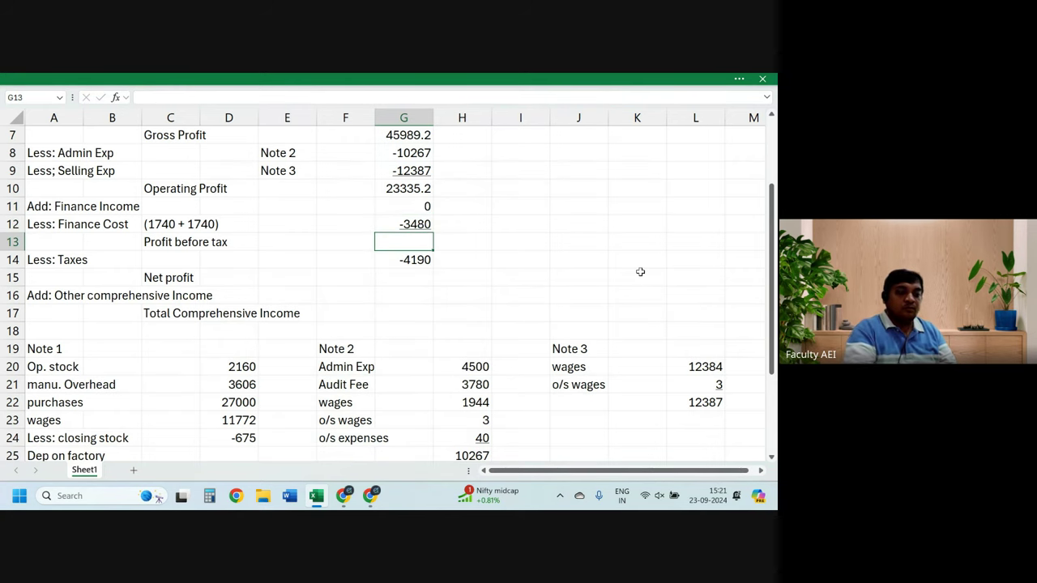
{"action": "type", "text": "="}
{"action": "key", "text": "Up"}
{"action": "key", "text": "Up"}
{"action": "key", "text": "Up"}
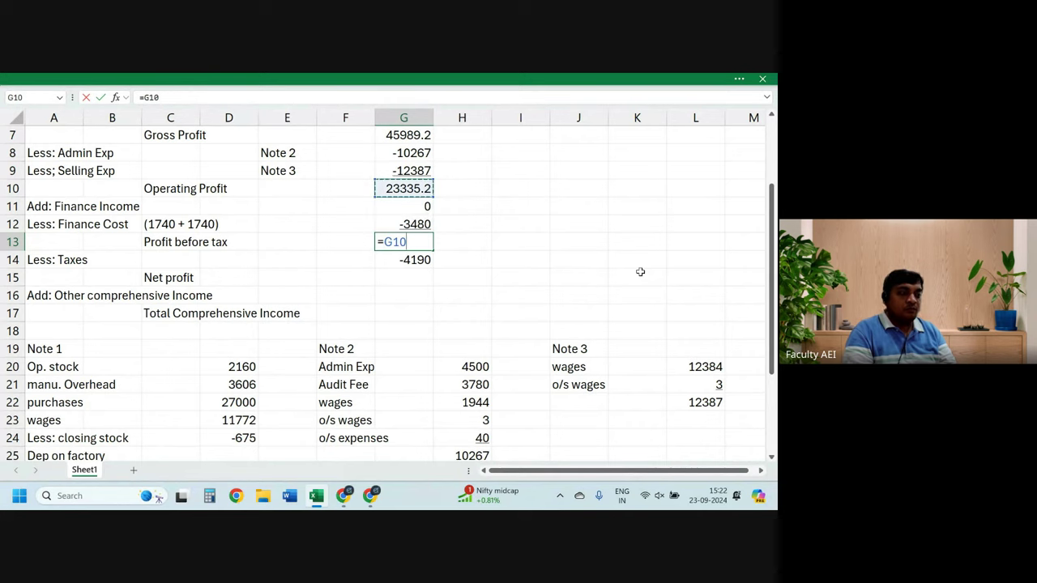
{"action": "type", "text": "+"}
{"action": "key", "text": "Up"}
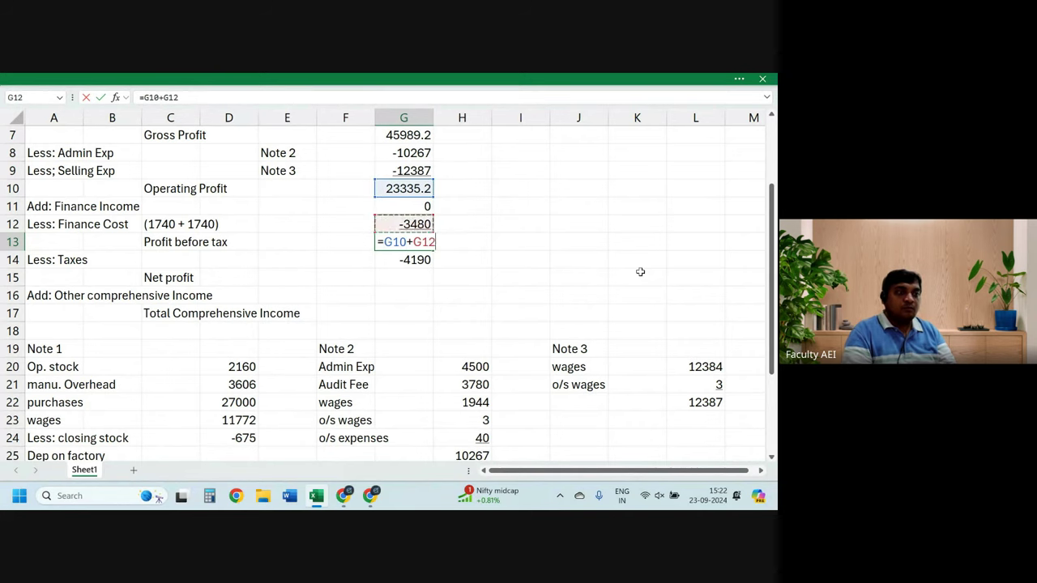
{"action": "key", "text": "Up"}
{"action": "type", "text": "+"}
{"action": "key", "text": "Up"}
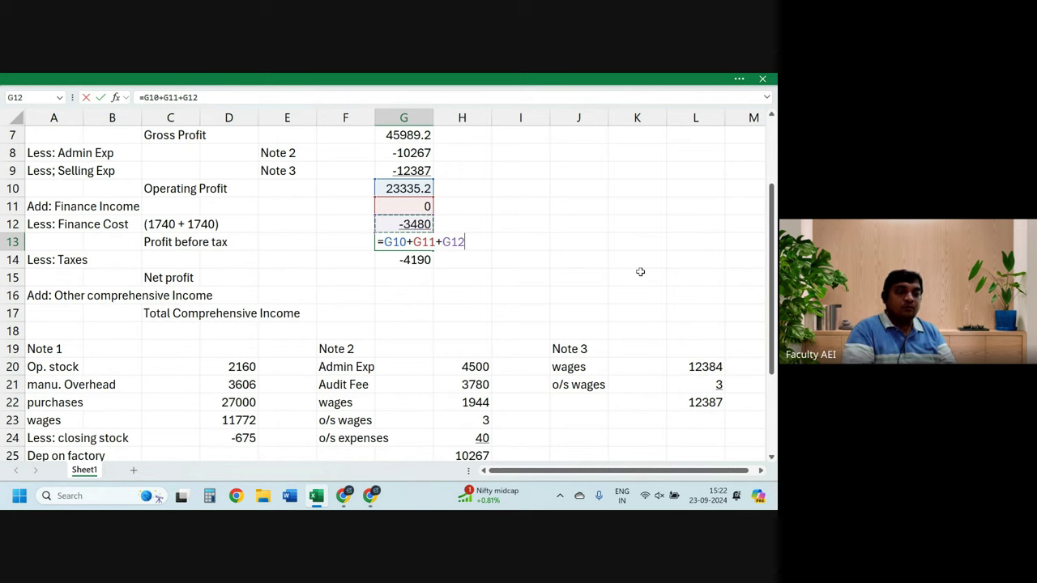
{"action": "key", "text": "Return"}
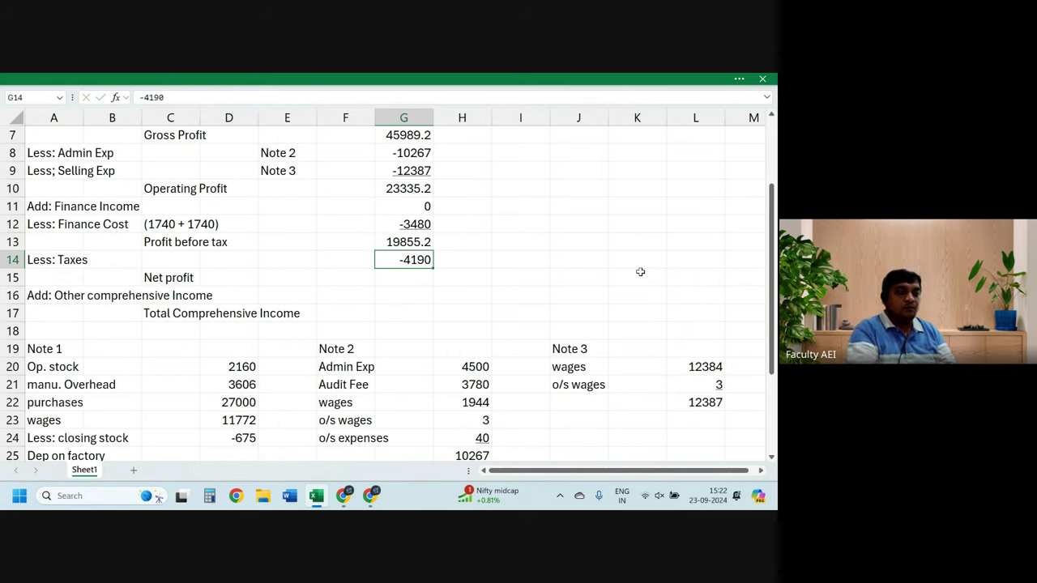
Step: Set Net profit in G15 to profit before tax plus taxes (=G13+G14)
{"action": "key", "text": "Return"}
{"action": "type", "text": "="}
{"action": "key", "text": "Up"}
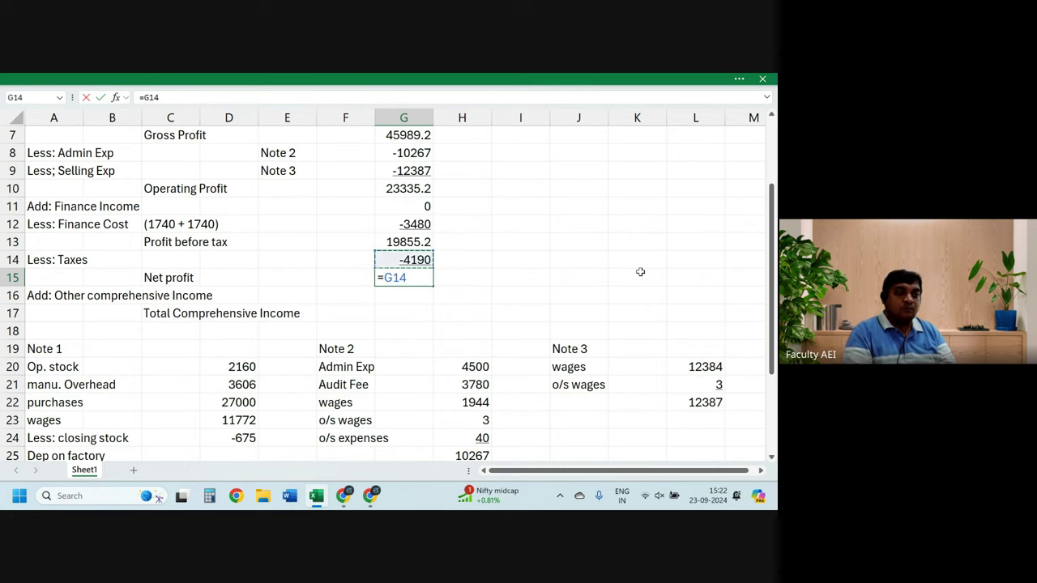
{"action": "key", "text": "Up"}
{"action": "key", "text": "ctrl+Return"}
{"action": "type", "text": "="}
{"action": "key", "text": "Down"}
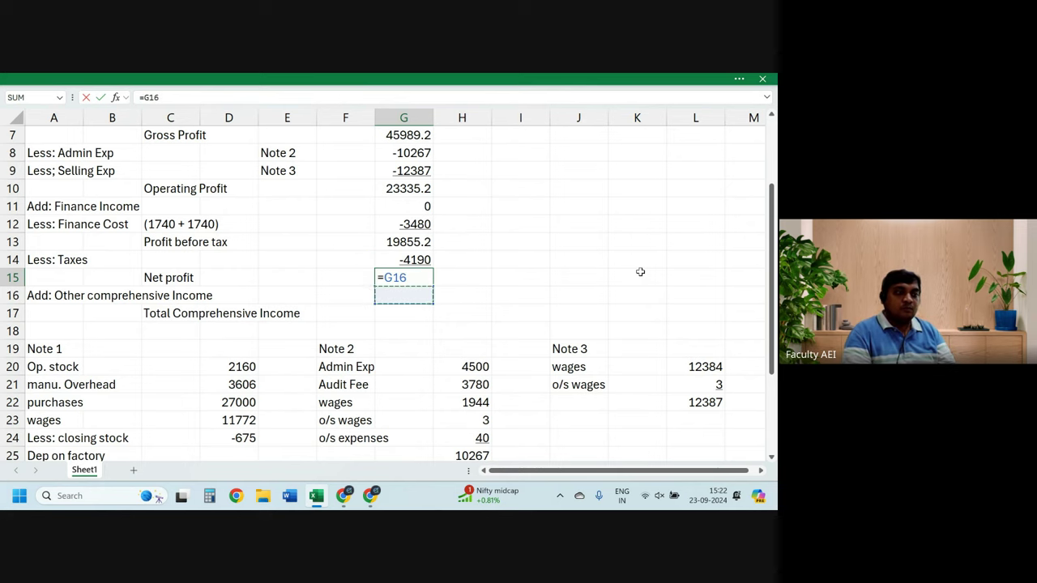
{"action": "key", "text": "Down"}
{"action": "key", "text": "Escape"}
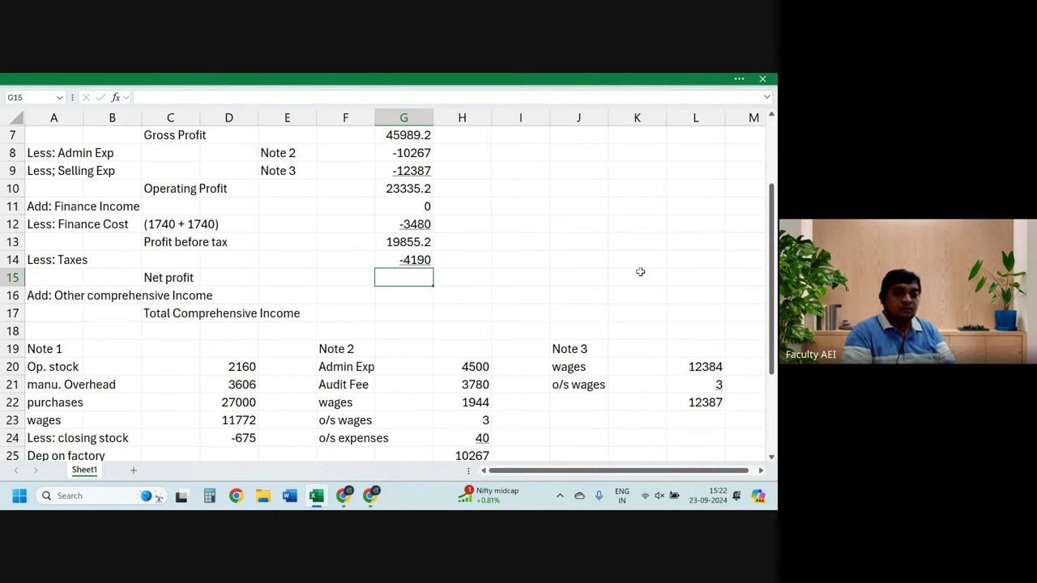
{"action": "type", "text": "="}
{"action": "key", "text": "Up"}
{"action": "key", "text": "Up"}
{"action": "key", "text": "Up"}
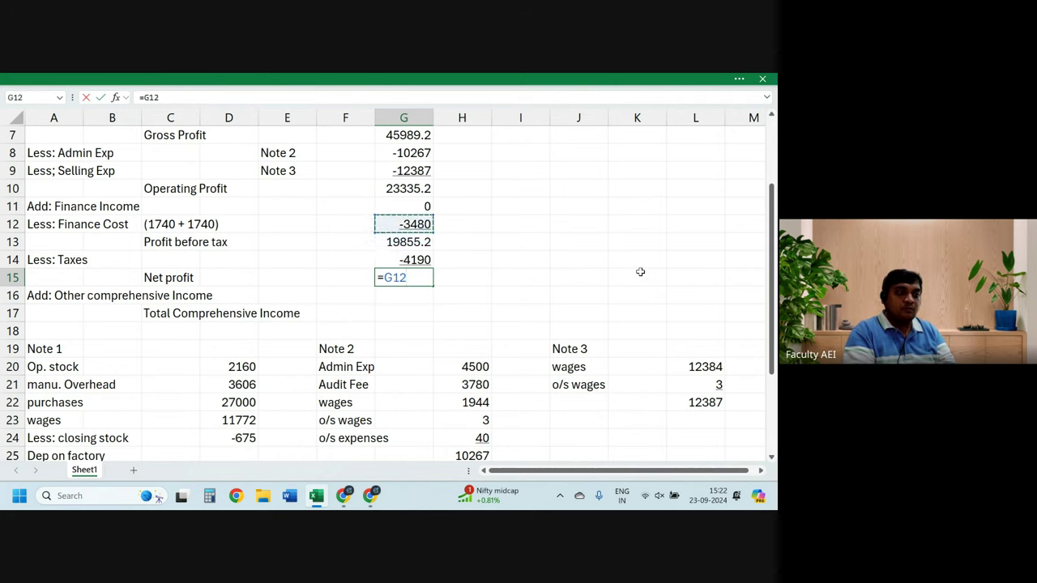
{"action": "key", "text": "Down"}
{"action": "type", "text": "+"}
{"action": "key", "text": "Down"}
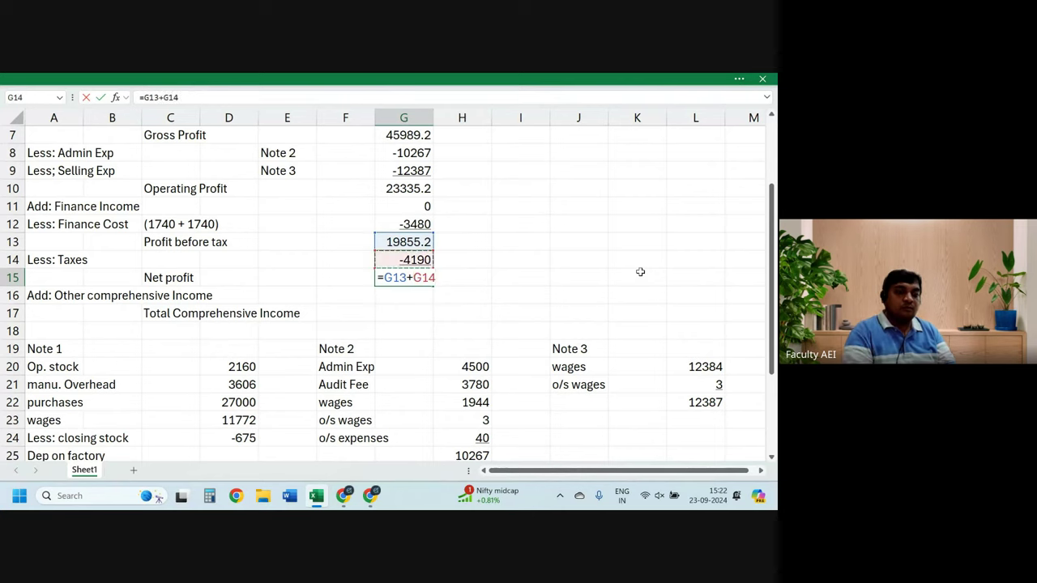
{"action": "key", "text": "Return"}
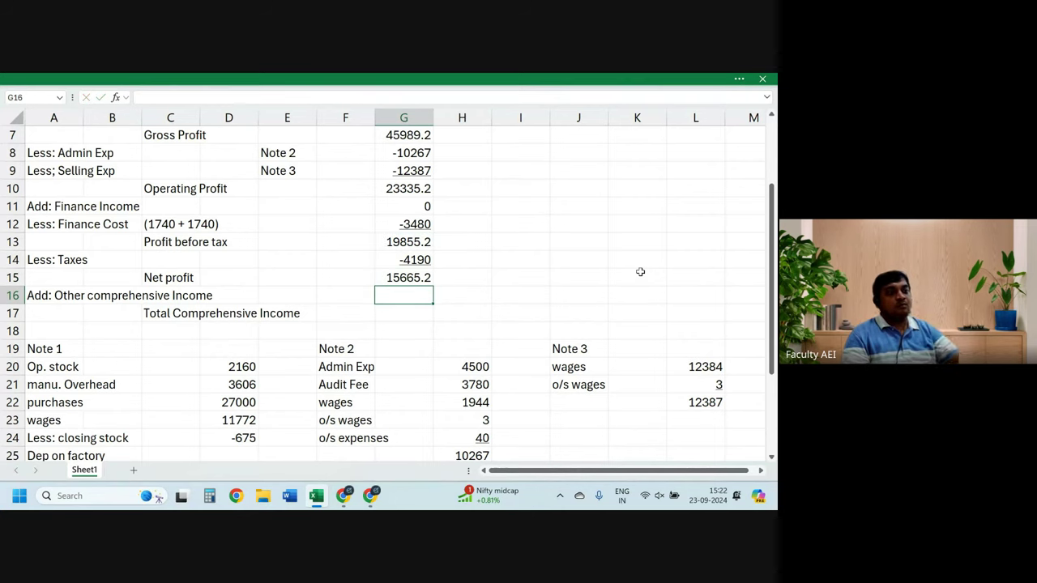
Step: Enter 0 other comprehensive income and Total Comprehensive Income =G15+G16, giving 15665.2
{"action": "type", "text": "0"}
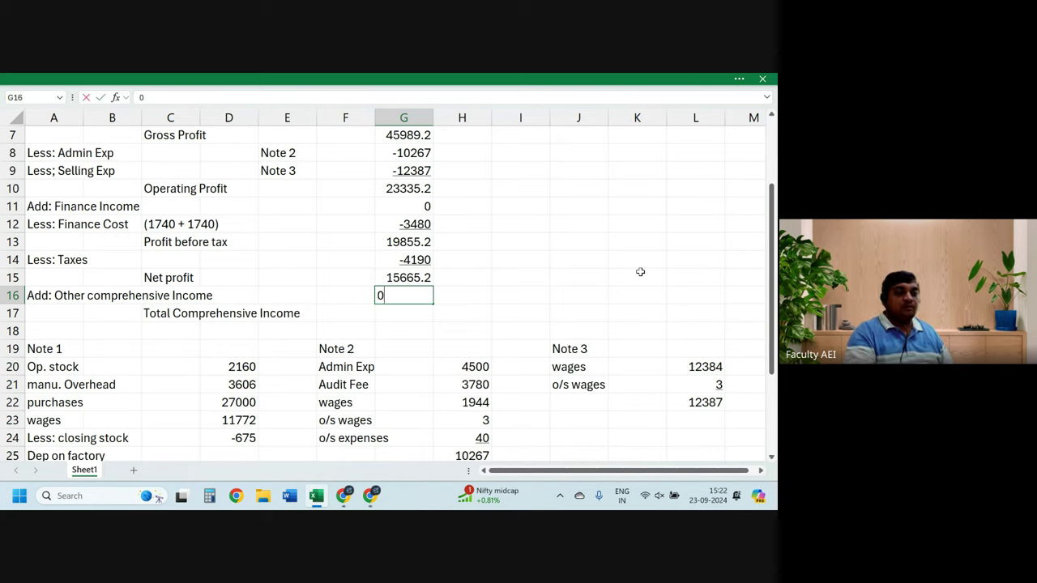
{"action": "key", "text": "Return"}
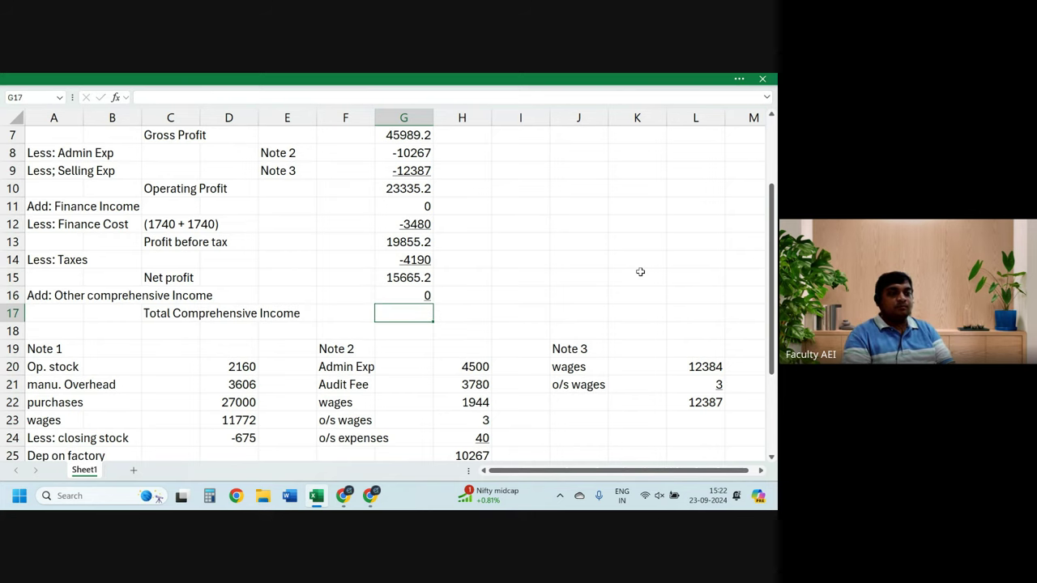
{"action": "type", "text": "="}
{"action": "key", "text": "Up"}
{"action": "key", "text": "Up"}
{"action": "key", "text": "Up"}
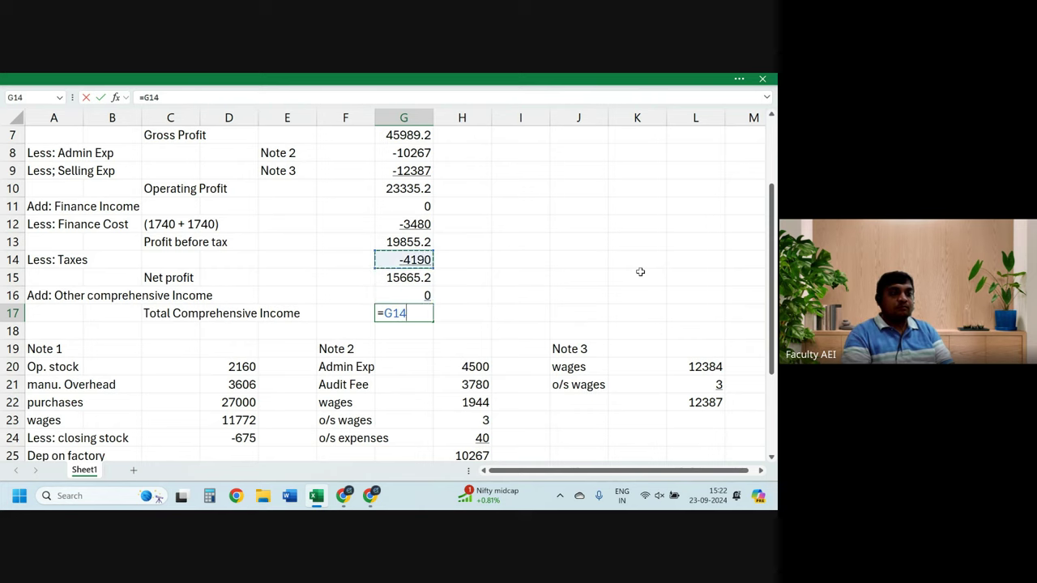
{"action": "key", "text": "Down"}
{"action": "type", "text": "+"}
{"action": "key", "text": "Up"}
{"action": "key", "text": "Return"}
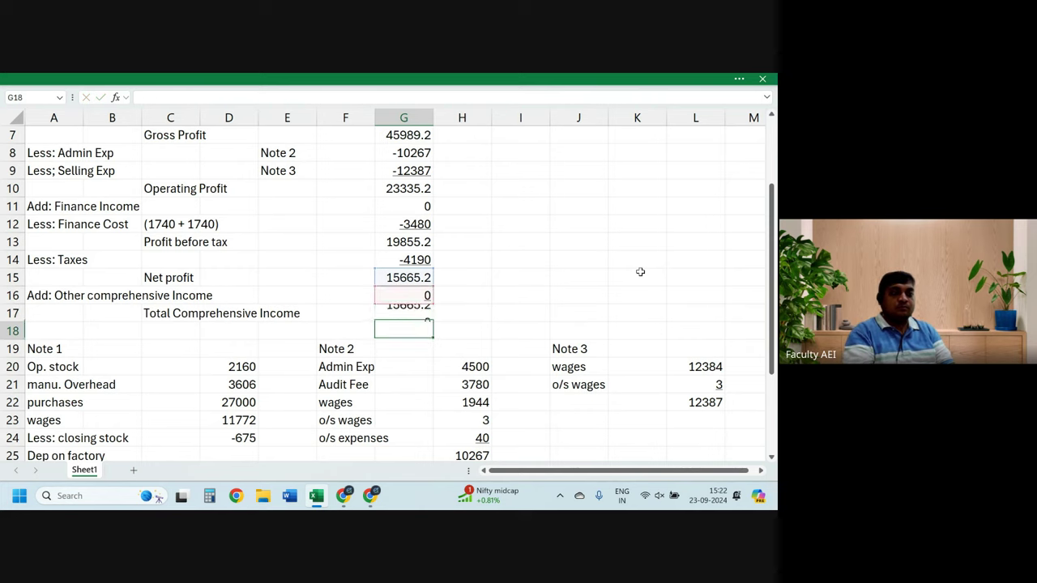
{"action": "key", "text": "Up"}
Step: Make the Total Comprehensive Income row C17:G17 bold
{"action": "key", "text": "Left"}
{"action": "key", "text": "Left"}
{"action": "key", "text": "Left"}
{"action": "key", "text": "Left"}
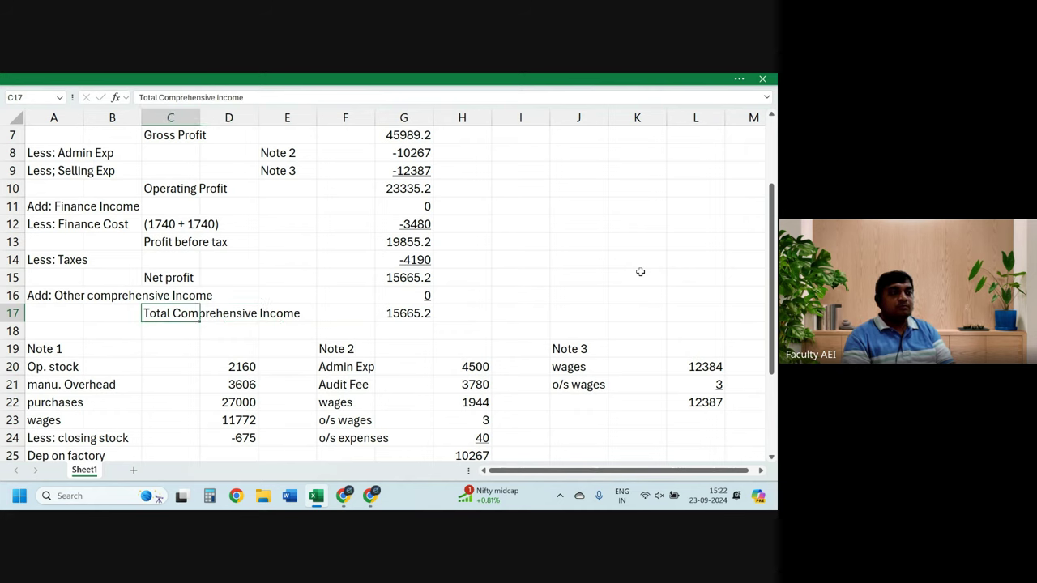
{"action": "key", "text": "shift+Right"}
{"action": "key", "text": "shift+Right"}
{"action": "key", "text": "shift+Right"}
{"action": "key", "text": "shift+Right"}
{"action": "key", "text": "ctrl+b"}
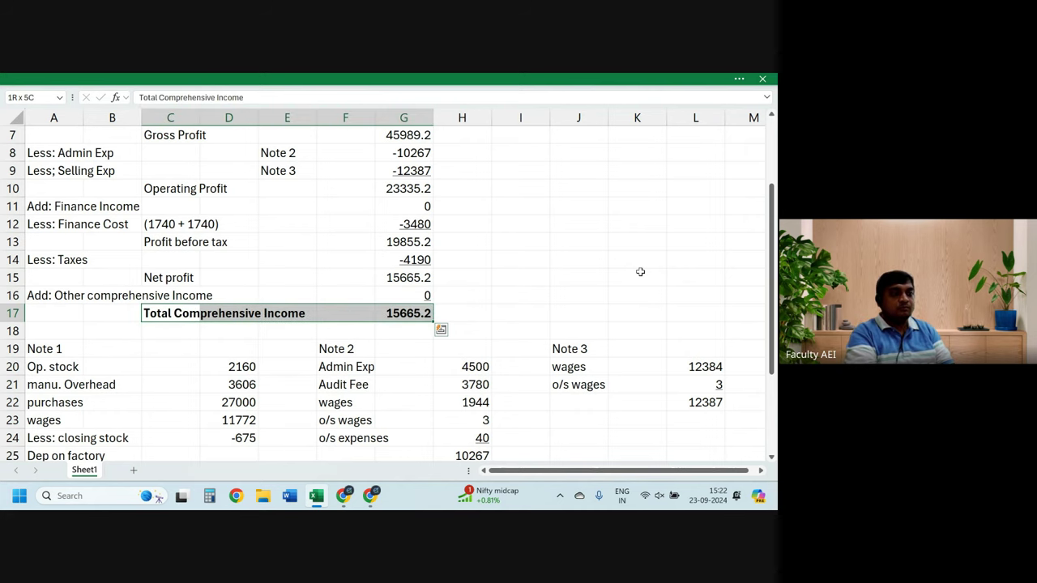
{"action": "key", "text": "Down"}
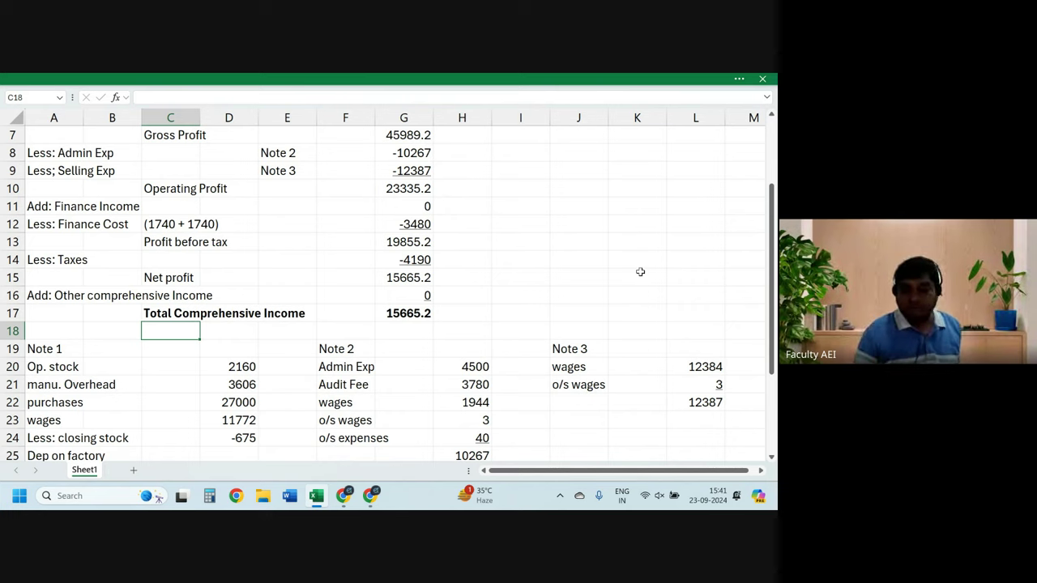
Step: Enter the heading 'Statement of Financial position as on 31st aug 2014' in A33
{"action": "left_click", "coordinate": [487, 318]}
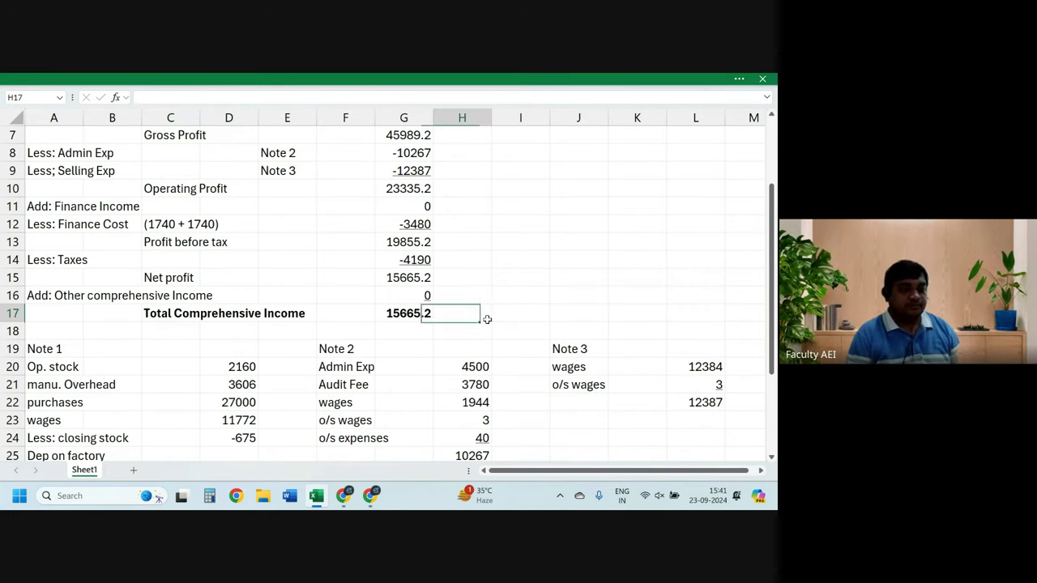
{"action": "key", "text": "Down"}
{"action": "key", "text": "Down"}
{"action": "key", "text": "Down"}
{"action": "key", "text": "Down"}
{"action": "key", "text": "Down"}
{"action": "key", "text": "Down"}
{"action": "key", "text": "Down"}
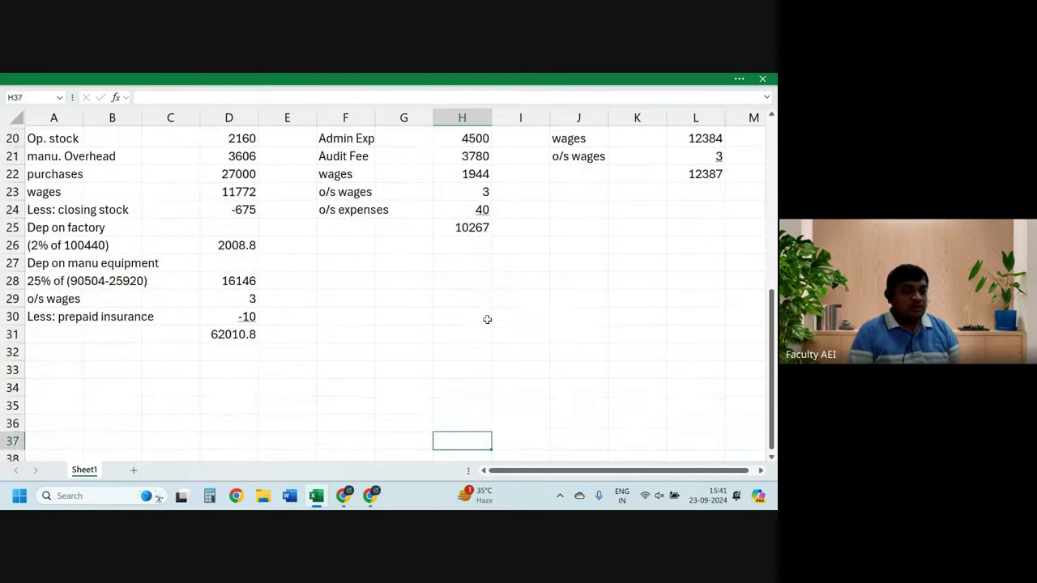
{"action": "key", "text": "Up"}
{"action": "key", "text": "Up"}
{"action": "key", "text": "Up"}
{"action": "key", "text": "Up"}
{"action": "key", "text": "Left"}
{"action": "key", "text": "Left"}
{"action": "key", "text": "Left"}
{"action": "key", "text": "Left"}
{"action": "key", "text": "Left"}
{"action": "key", "text": "Left"}
{"action": "key", "text": "Left"}
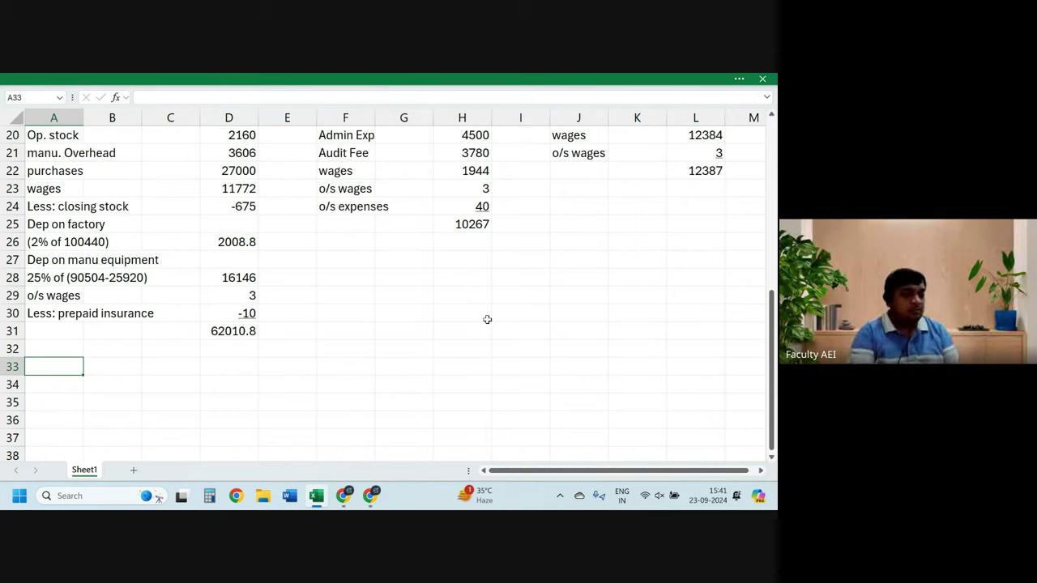
{"action": "type", "text": "Statement"}
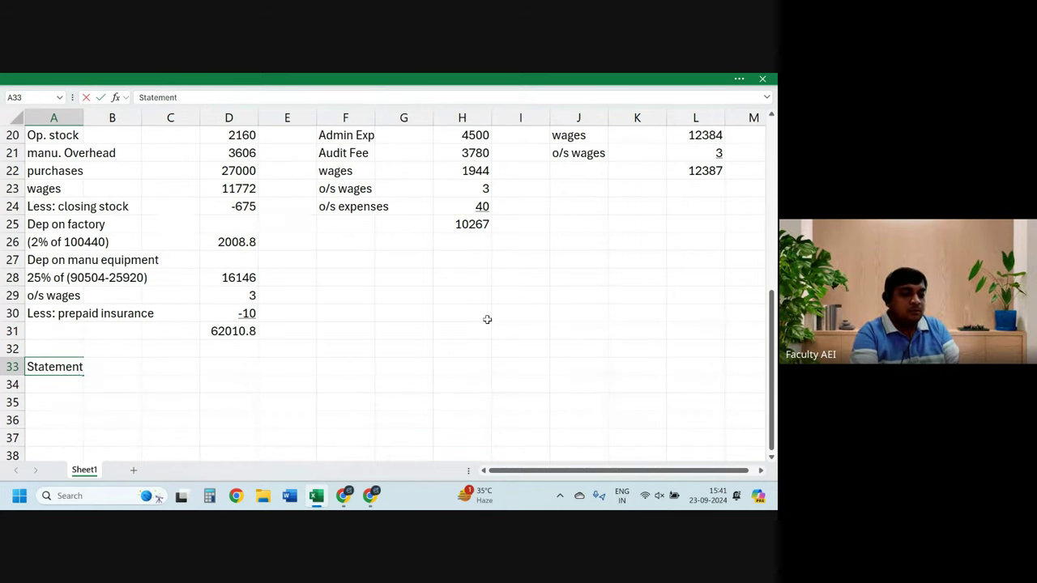
{"action": "type", "text": " of Fin"}
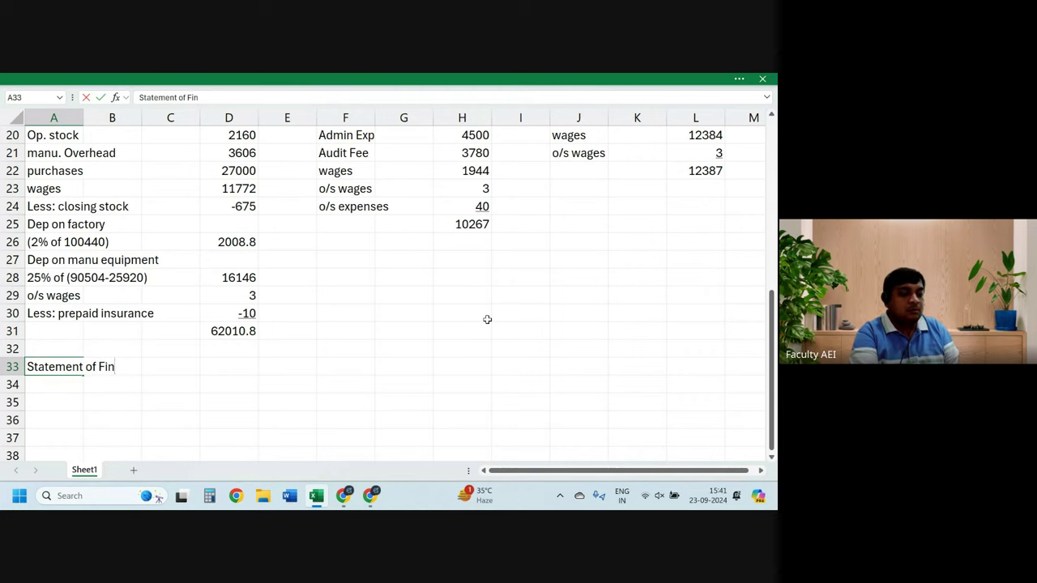
{"action": "type", "text": "ancila"}
{"action": "key", "text": "BackSpace"}
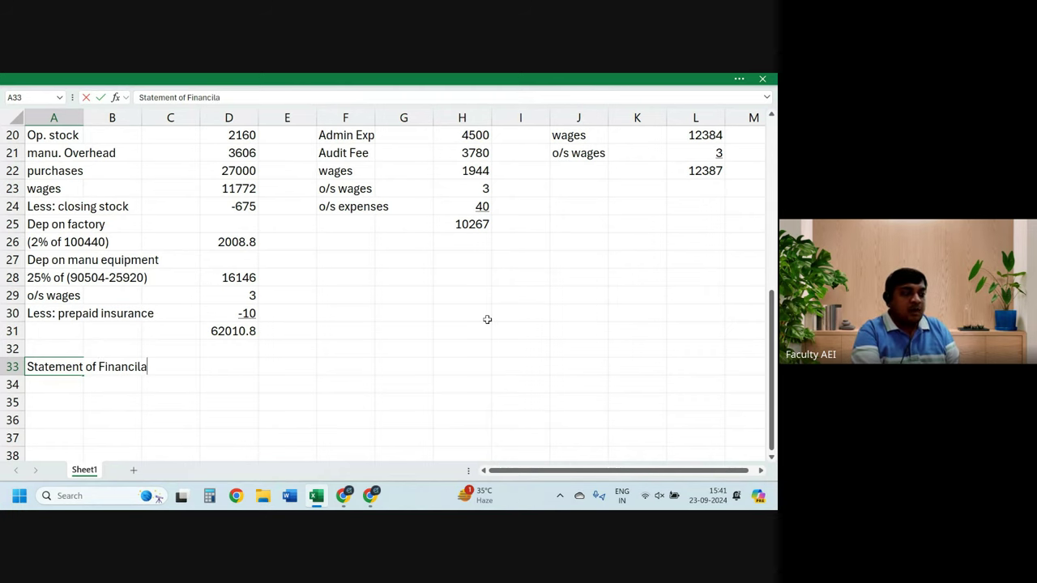
{"action": "key", "text": "BackSpace"}
{"action": "type", "text": "al"}
{"action": "type", "text": "po"}
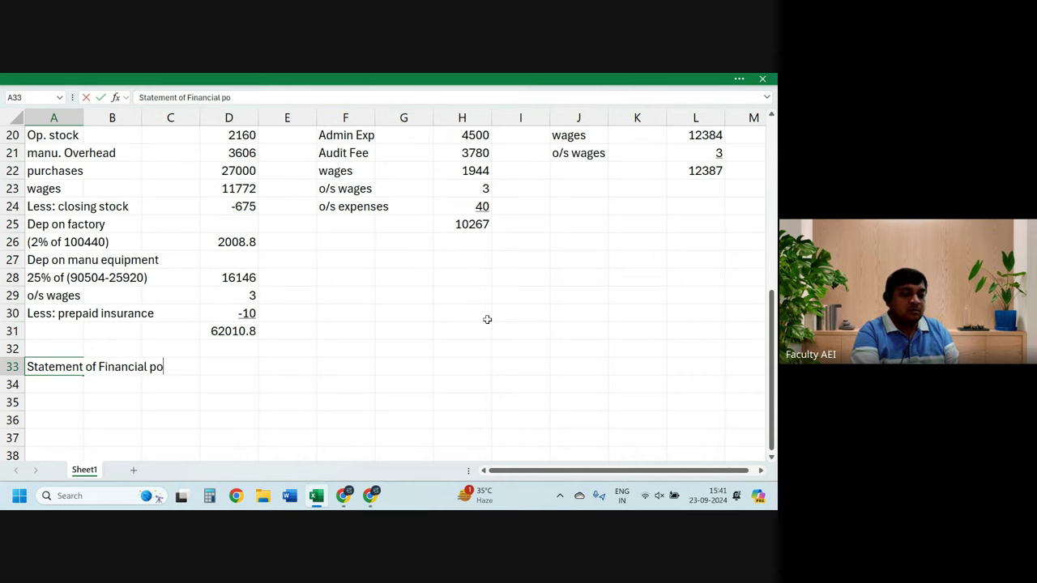
{"action": "type", "text": "sition "}
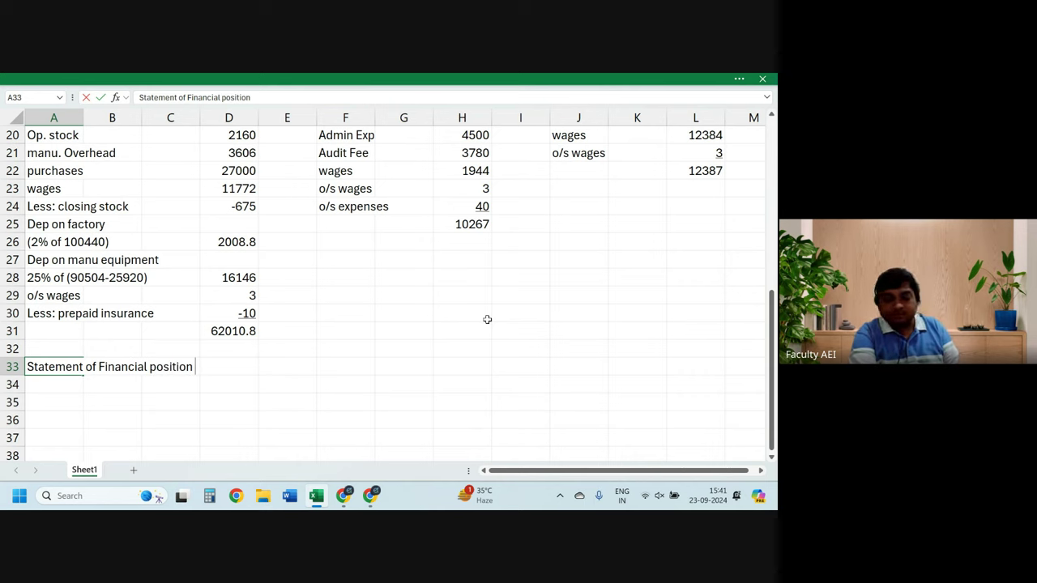
{"action": "type", "text": "as on 31"}
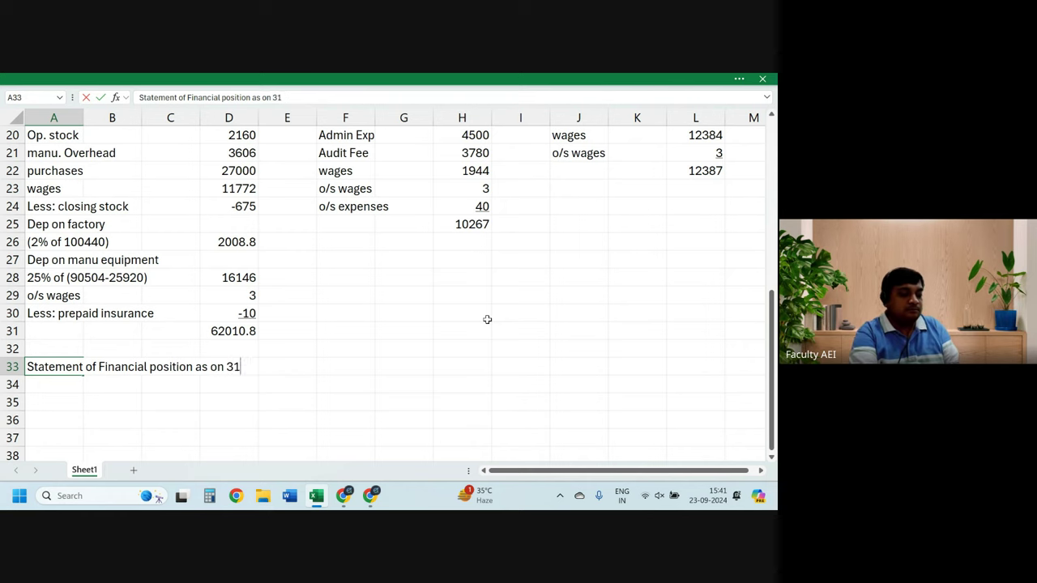
{"action": "type", "text": "st aug 2014"}
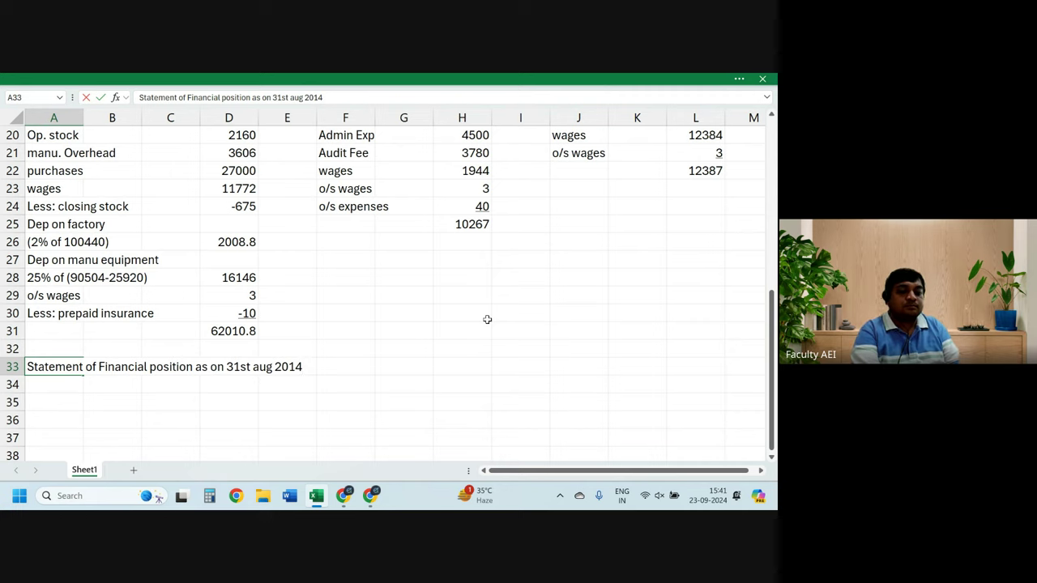
{"action": "key", "text": "Return"}
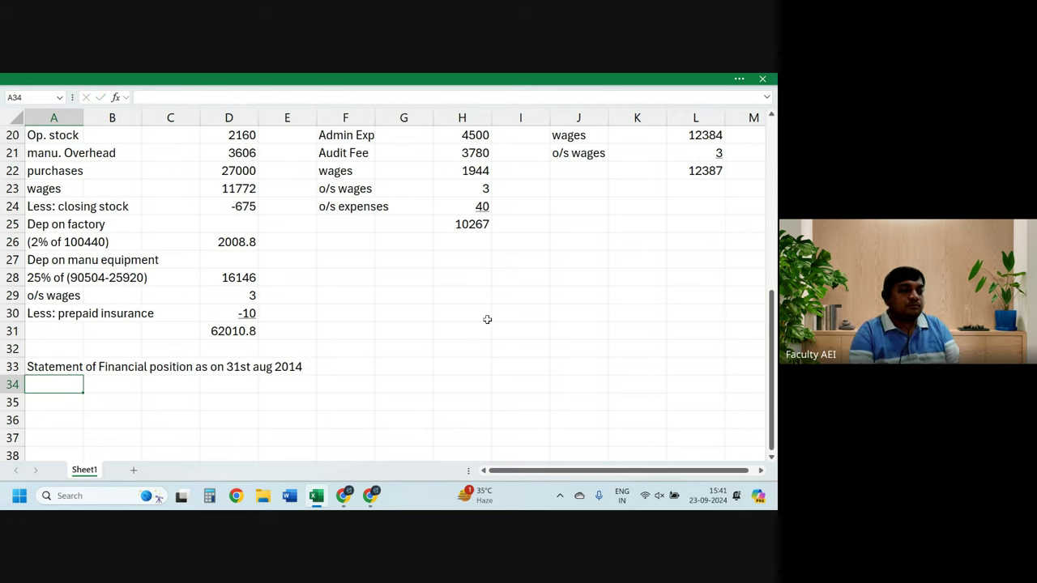
Step: Make the heading bold and underlined, and add Assets in A34
{"action": "key", "text": "Up"}
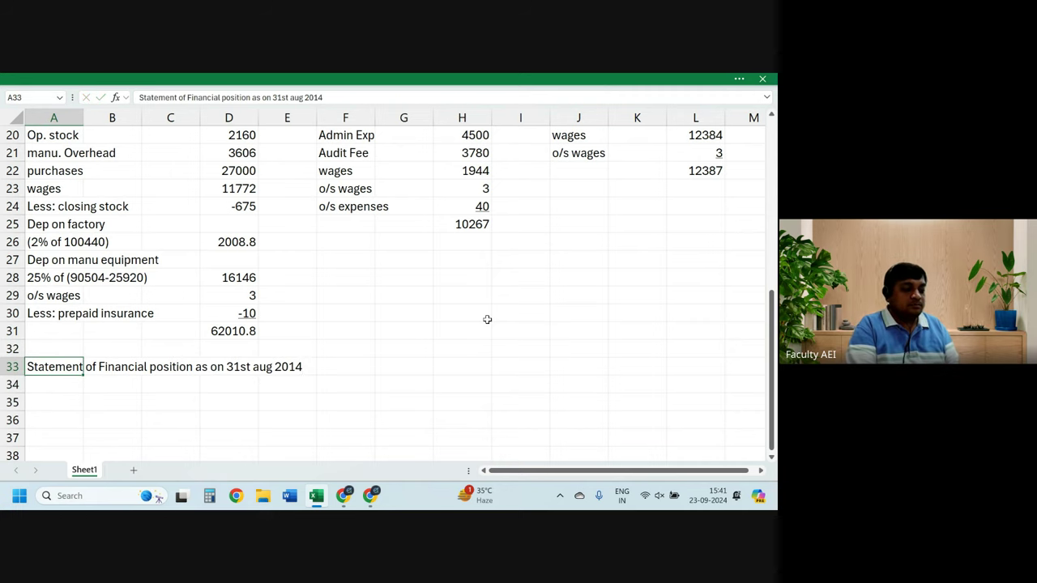
{"action": "key", "text": "ctrl+b"}
{"action": "key", "text": "ctrl+u"}
{"action": "key", "text": "Down"}
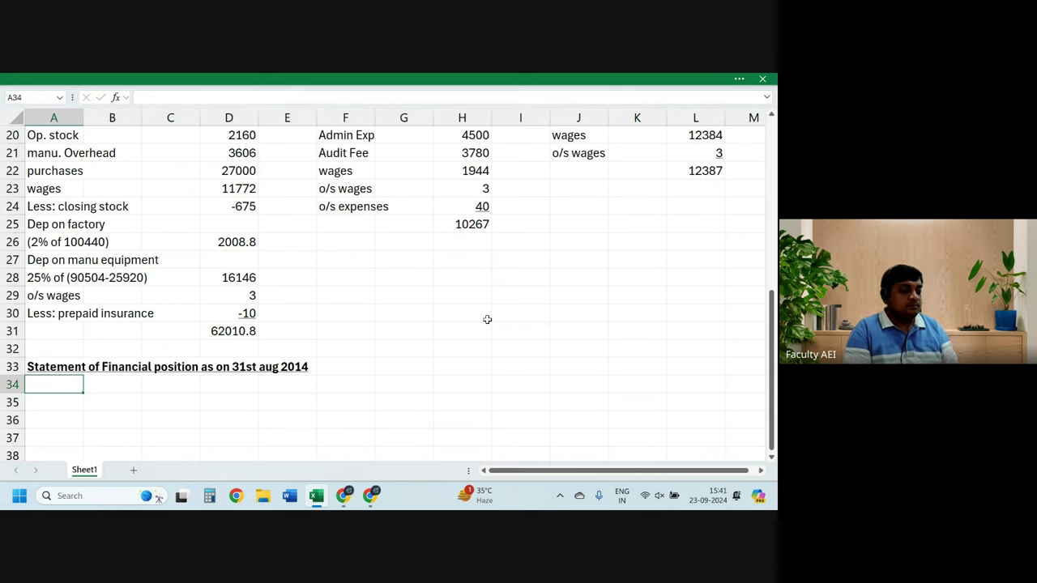
{"action": "type", "text": "Assets"}
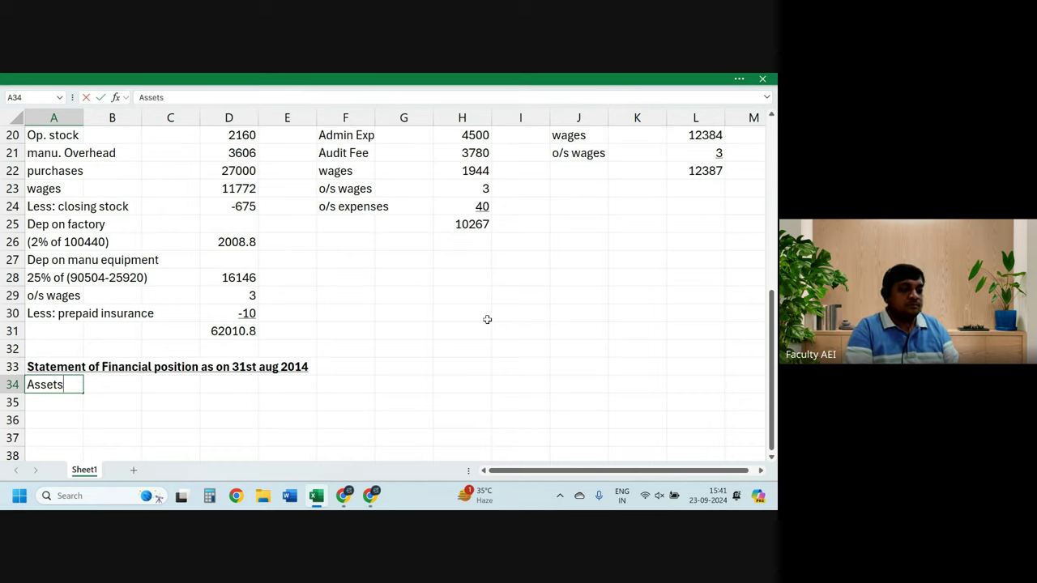
{"action": "key", "text": "Return"}
Step: Add a bold, underlined Non-current assets heading in A35
{"action": "type", "text": "Non"}
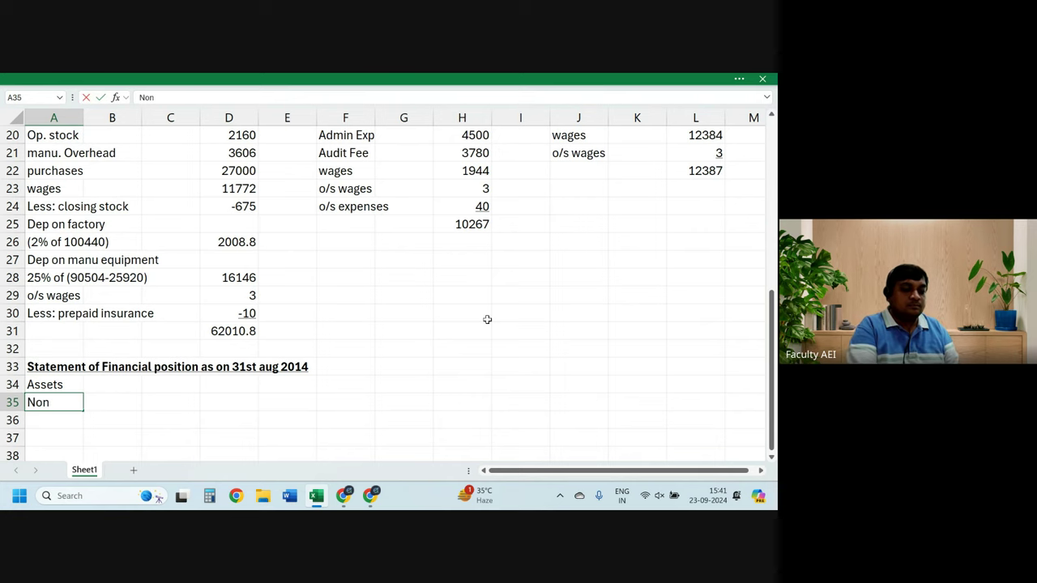
{"action": "type", "text": "-curre"}
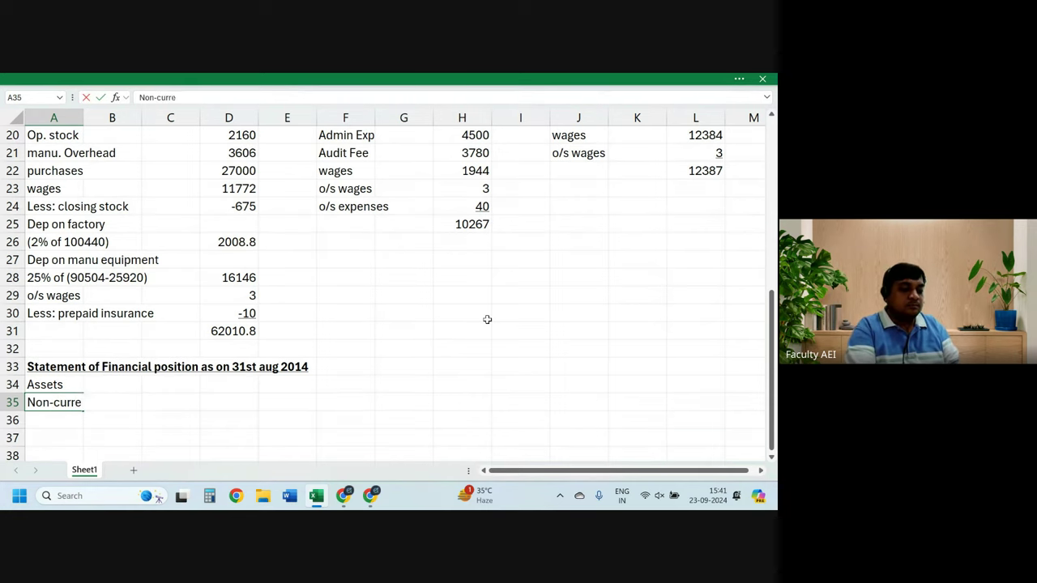
{"action": "type", "text": "nt assets"}
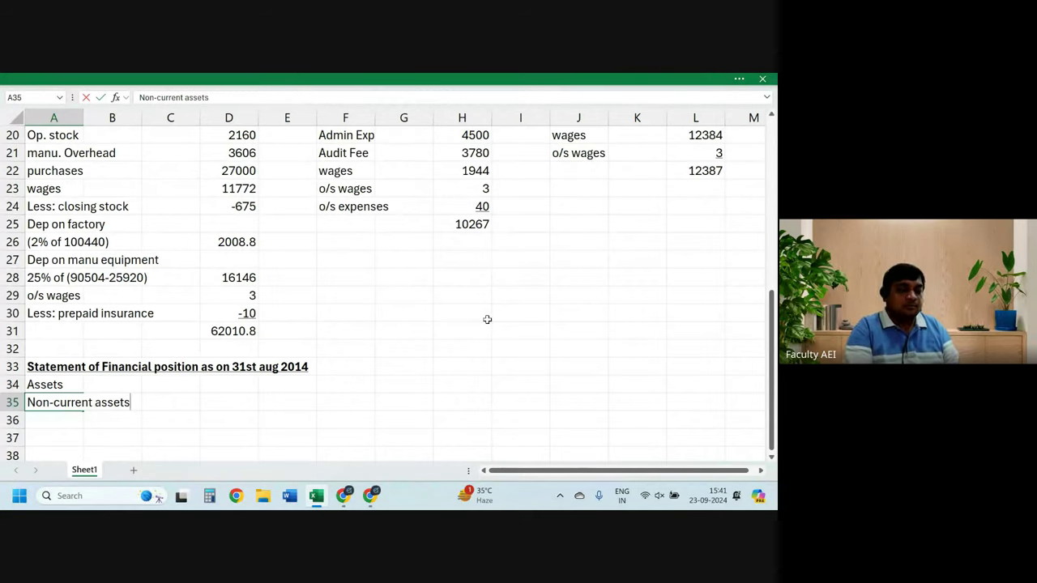
{"action": "key", "text": "Return"}
{"action": "key", "text": "Up"}
{"action": "key", "text": "ctrl+b"}
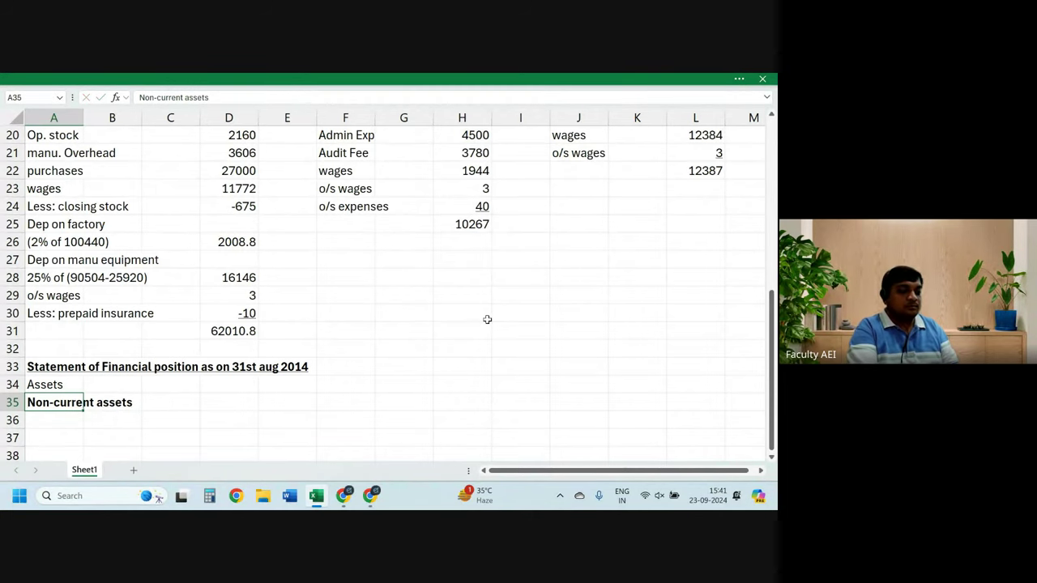
{"action": "key", "text": "ctrl+u"}
{"action": "key", "text": "Down"}
{"action": "key", "text": "Down"}
{"action": "key", "text": "Down"}
{"action": "key", "text": "Down"}
{"action": "key", "text": "Down"}
{"action": "key", "text": "Down"}
Step: Enter Factory in A36 below the Non-current assets heading
{"action": "key", "text": "Up"}
{"action": "key", "text": "Up"}
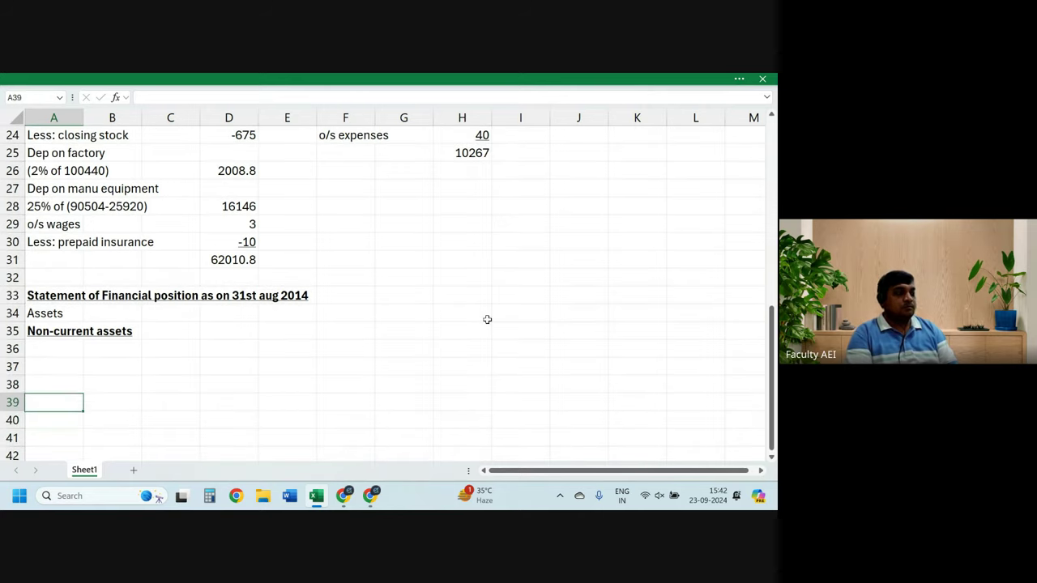
{"action": "key", "text": "Up"}
{"action": "key", "text": "Up"}
{"action": "key", "text": "Up"}
{"action": "type", "text": "assets"}
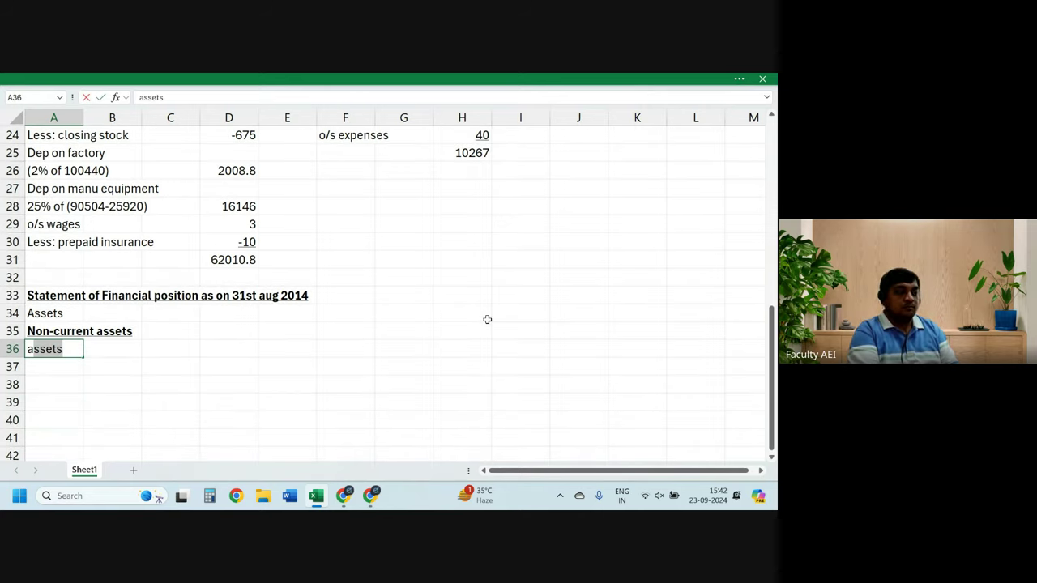
{"action": "key", "text": "BackSpace"}
{"action": "type", "text": "Fca"}
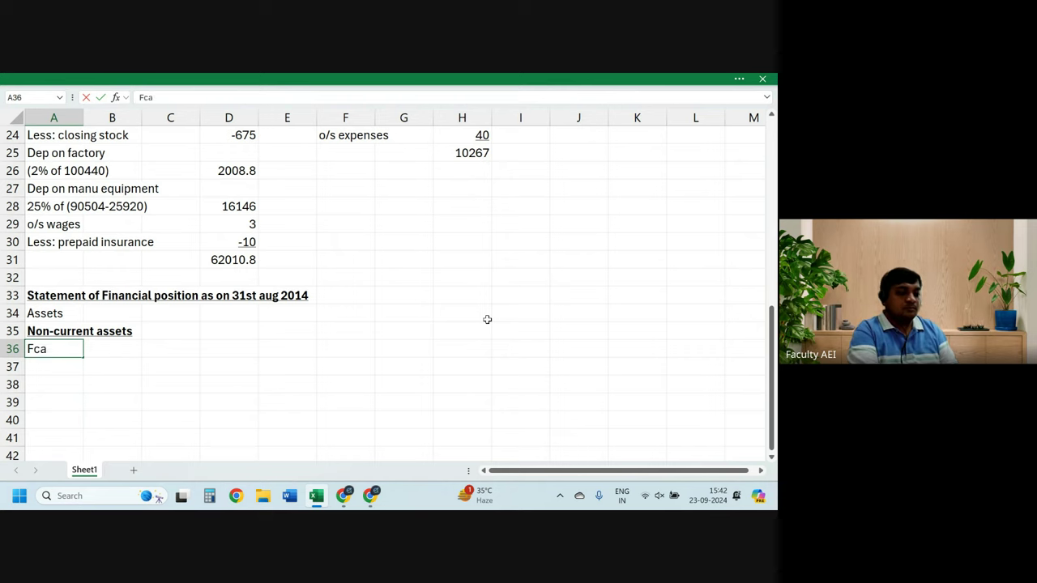
{"action": "type", "text": "tory"}
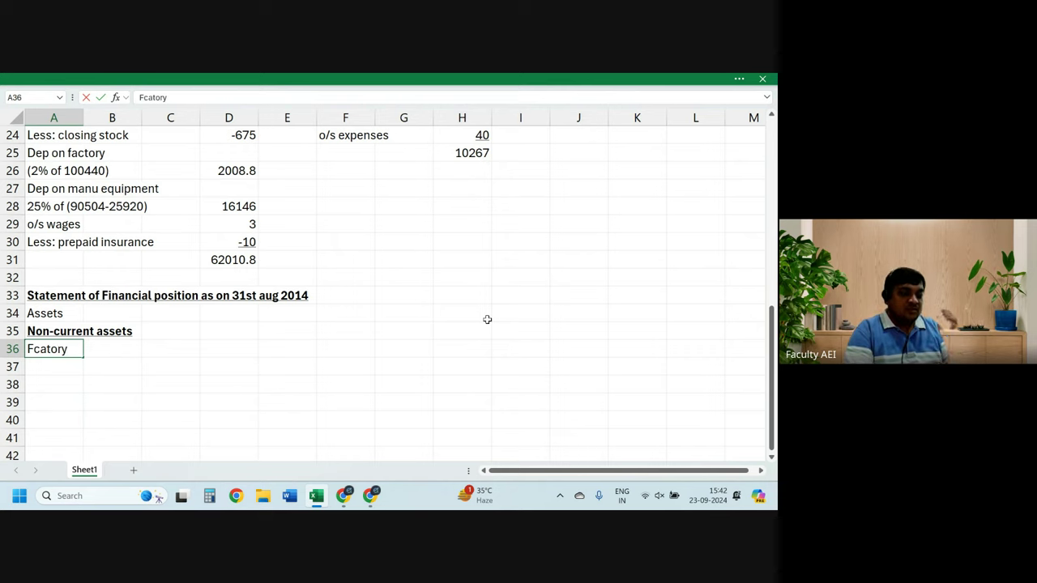
{"action": "key", "text": "BackSpace"}
{"action": "key", "text": "BackSpace"}
{"action": "key", "text": "BackSpace"}
{"action": "key", "text": "BackSpace"}
{"action": "key", "text": "BackSpace"}
{"action": "key", "text": "BackSpace"}
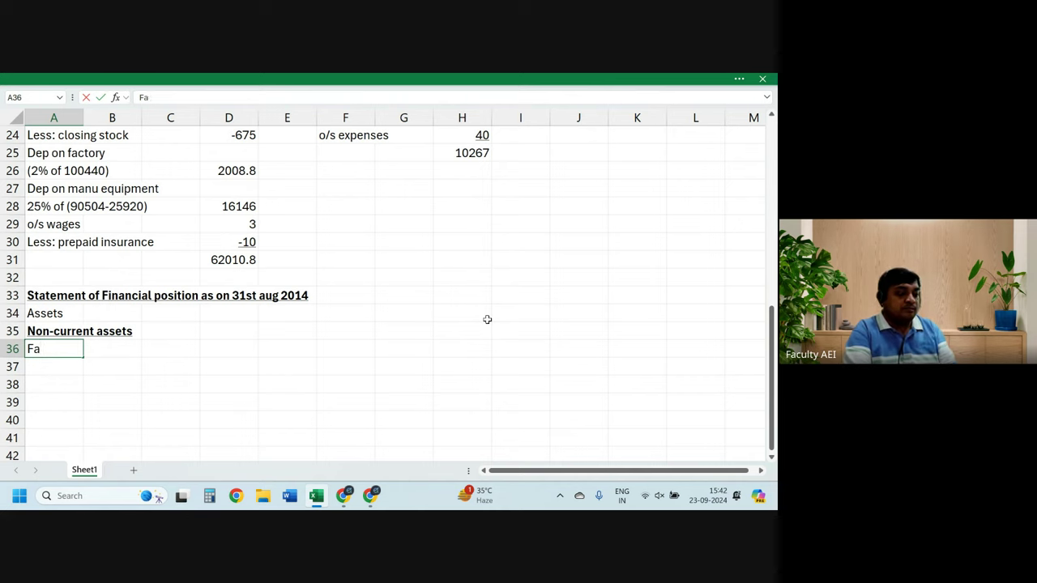
{"action": "type", "text": "ory"}
{"action": "key", "text": "Right"}
Step: Enter 100440 as Factory's amount in column C
{"action": "key", "text": "Right"}
{"action": "key", "text": "Right"}
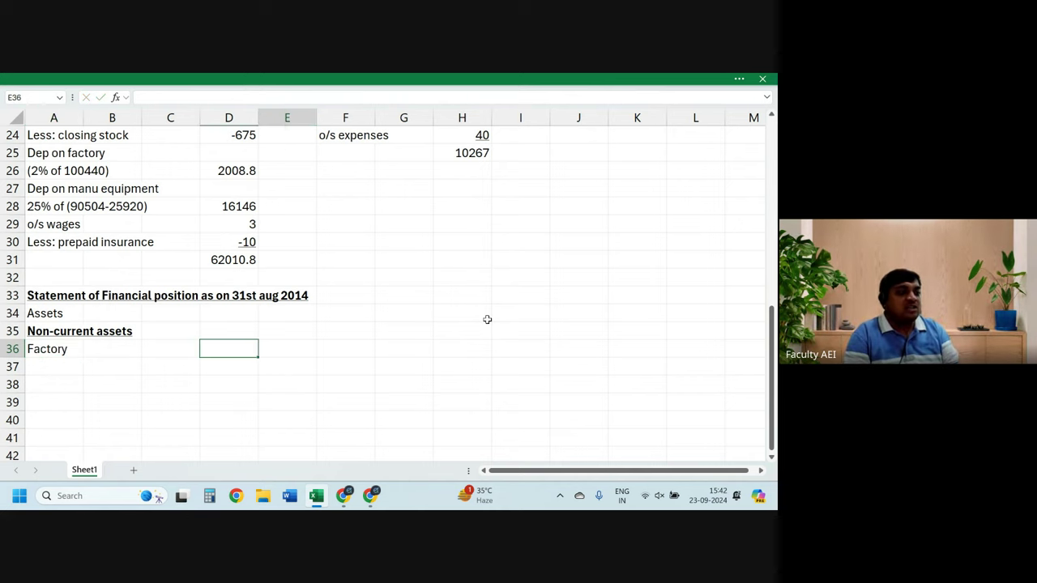
{"action": "key", "text": "Right"}
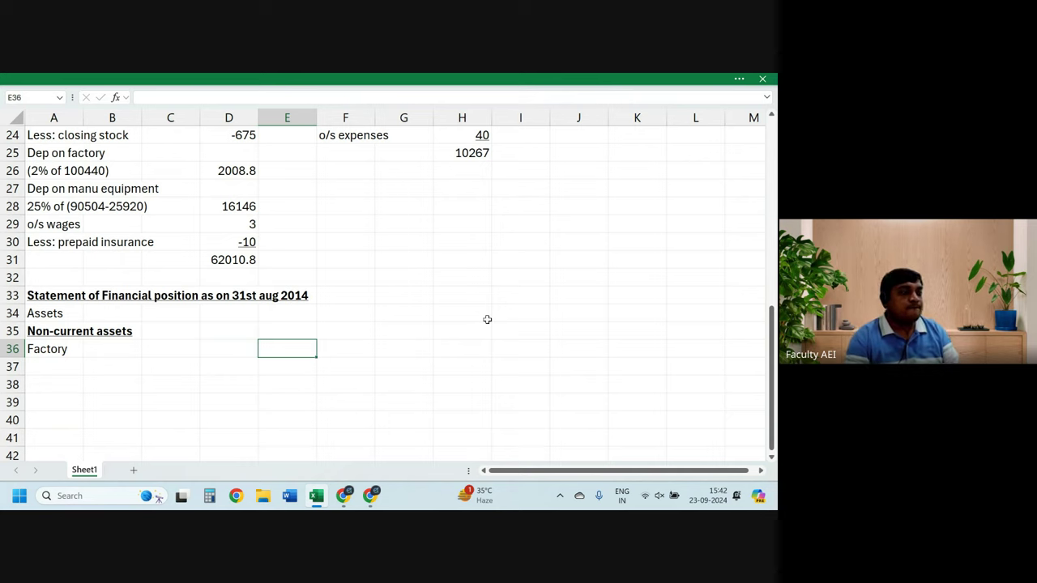
{"action": "key", "text": "Left"}
{"action": "key", "text": "Left"}
{"action": "key", "text": "Left"}
{"action": "key", "text": "Right"}
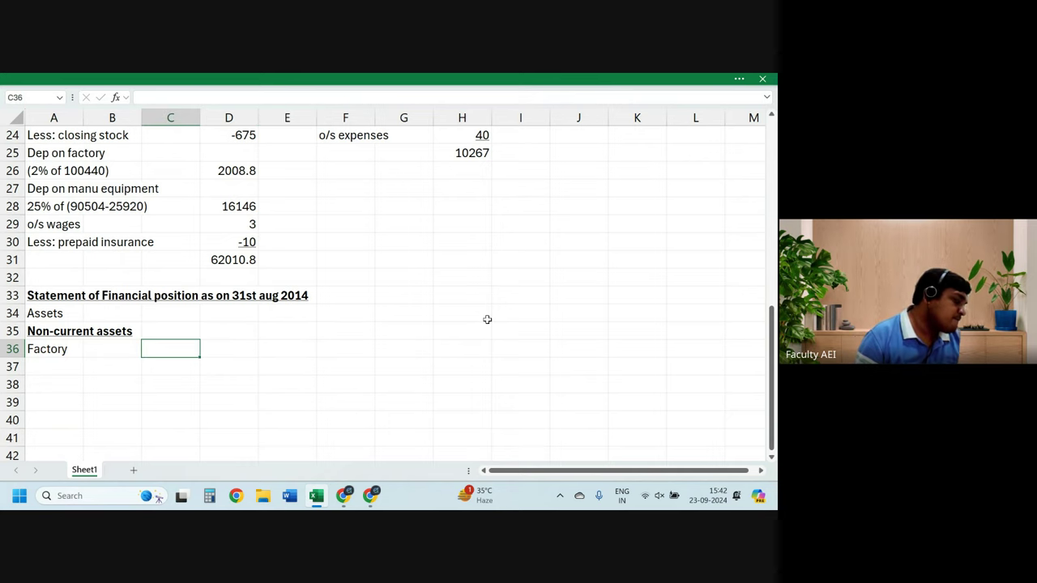
{"action": "type", "text": "10044"}
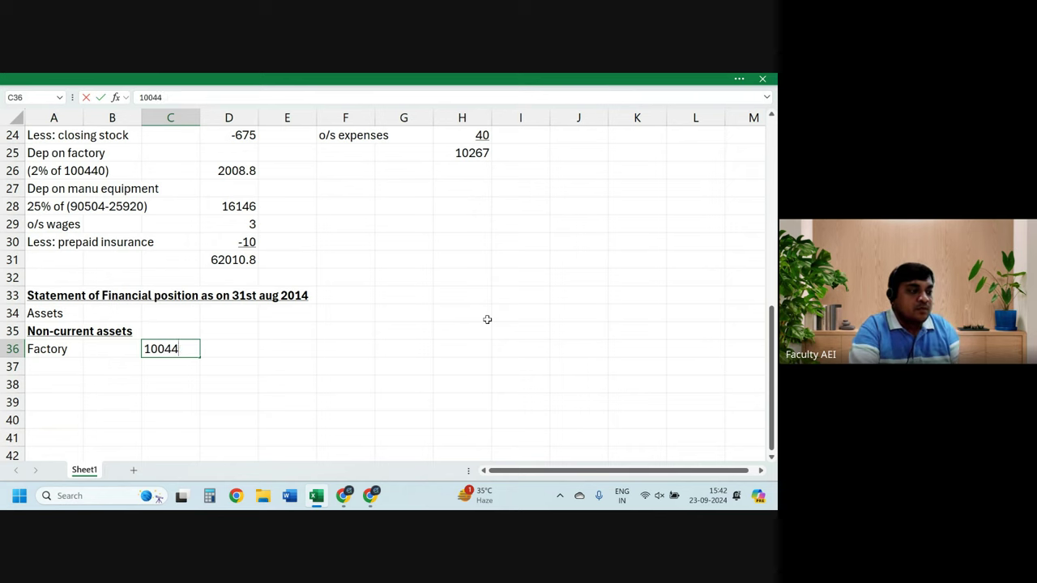
{"action": "type", "text": "0"}
{"action": "key", "text": "Return"}
Step: Add a bold Less: Acc Dep label with the working (19008+2008.8) beneath it
{"action": "key", "text": "Left"}
{"action": "key", "text": "Left"}
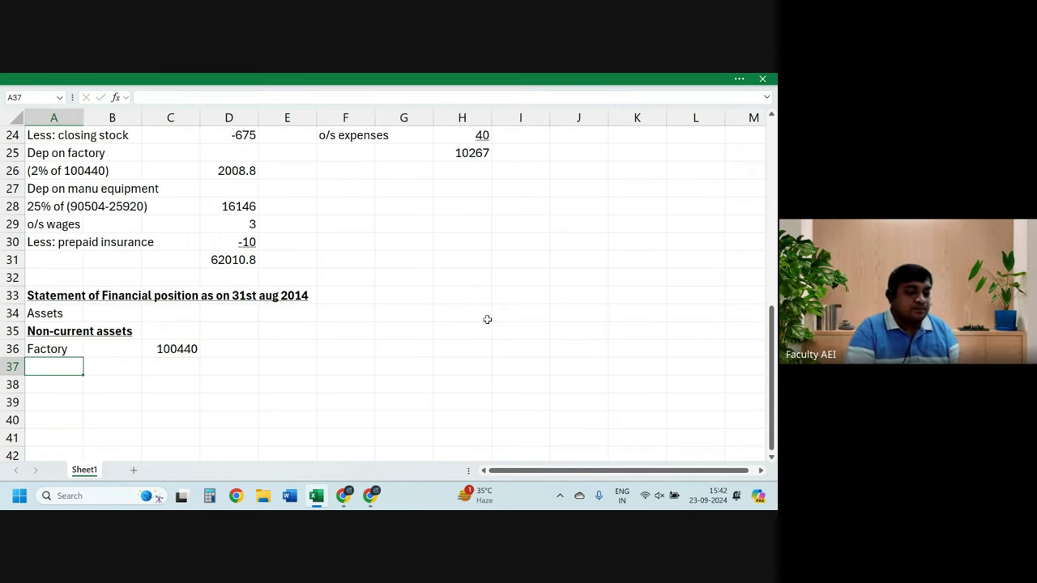
{"action": "type", "text": "Less: Acc"}
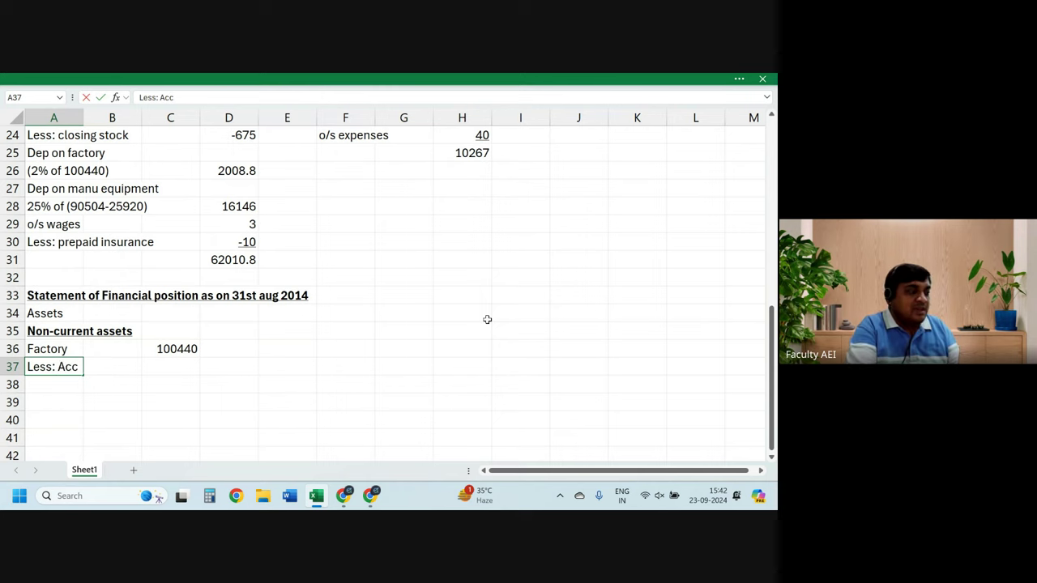
{"action": "type", "text": " Dep"}
{"action": "key", "text": "ctrl+b"}
{"action": "key", "text": "Return"}
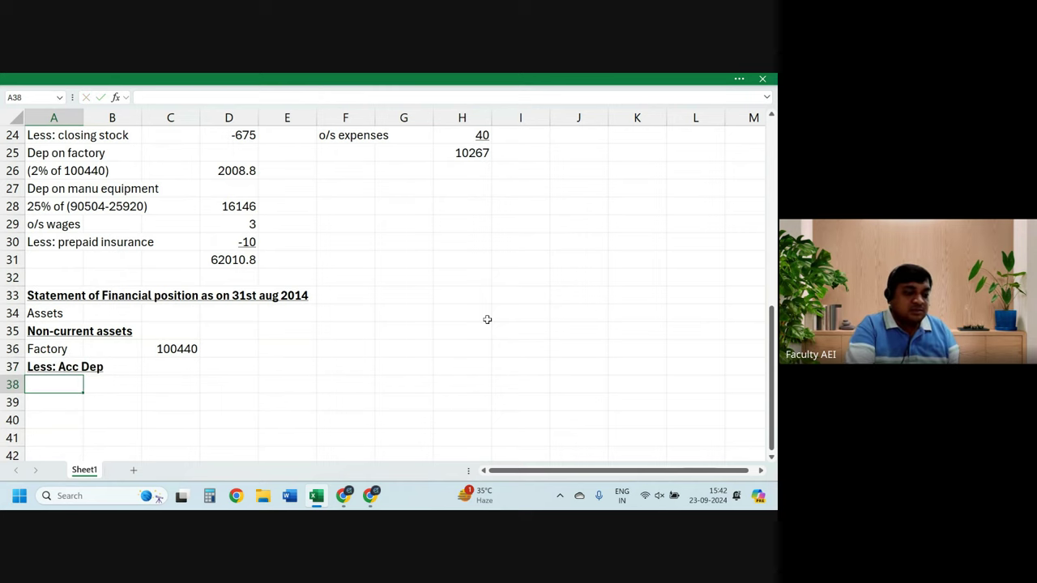
{"action": "type", "text": "("}
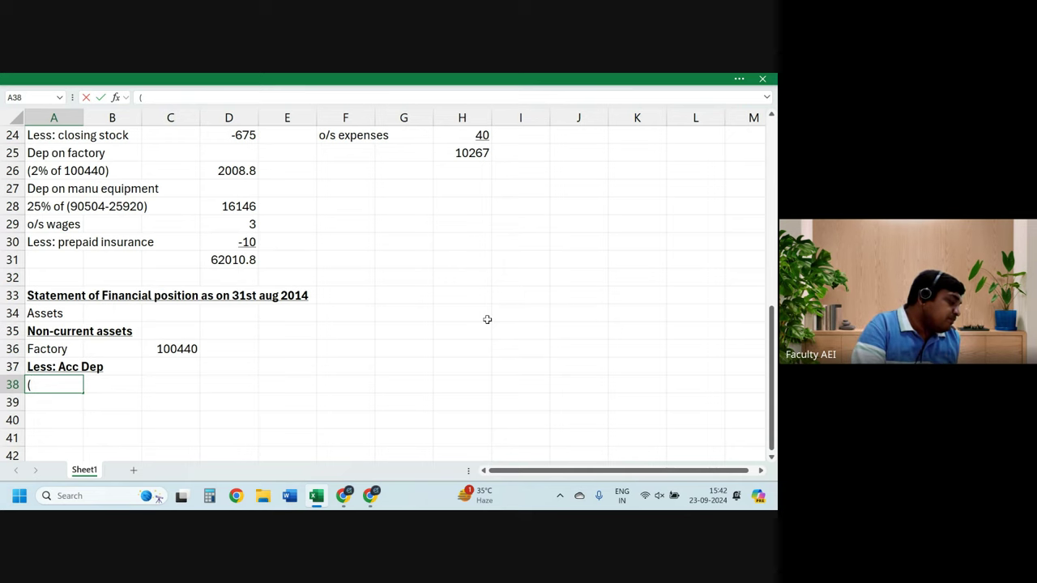
{"action": "type", "text": "1"}
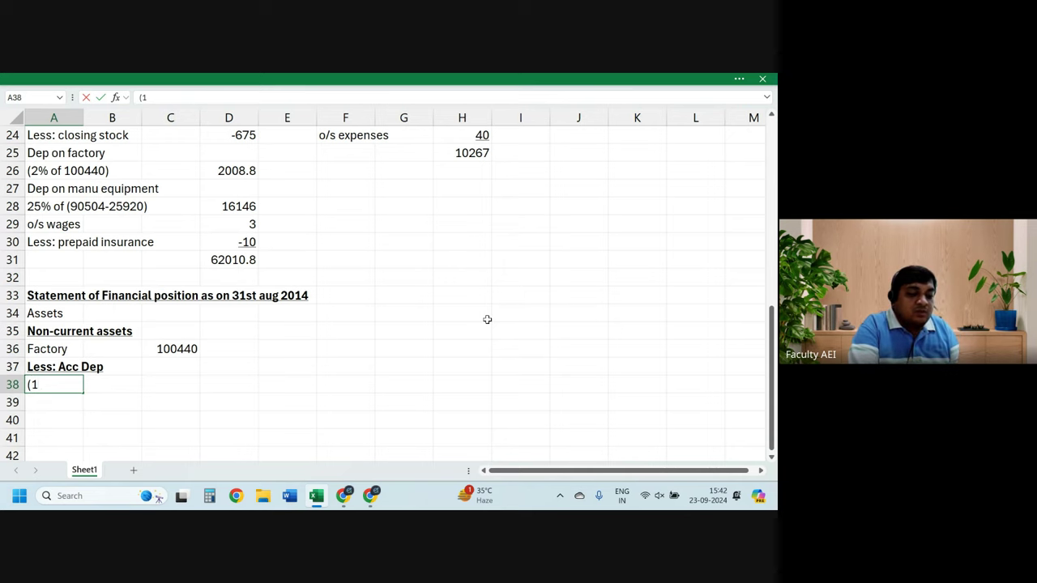
{"action": "type", "text": "9008+"}
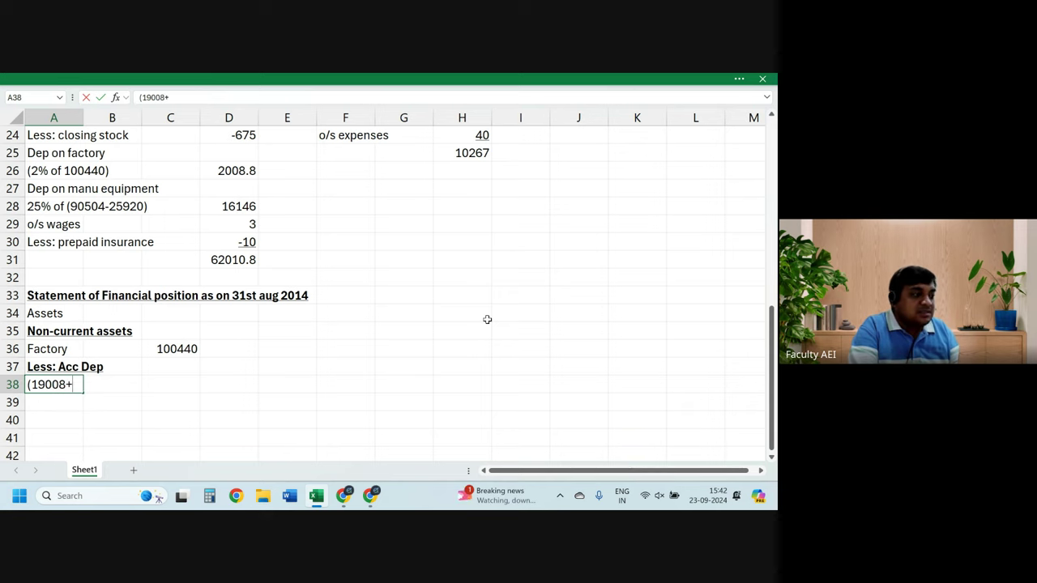
{"action": "type", "text": "288"}
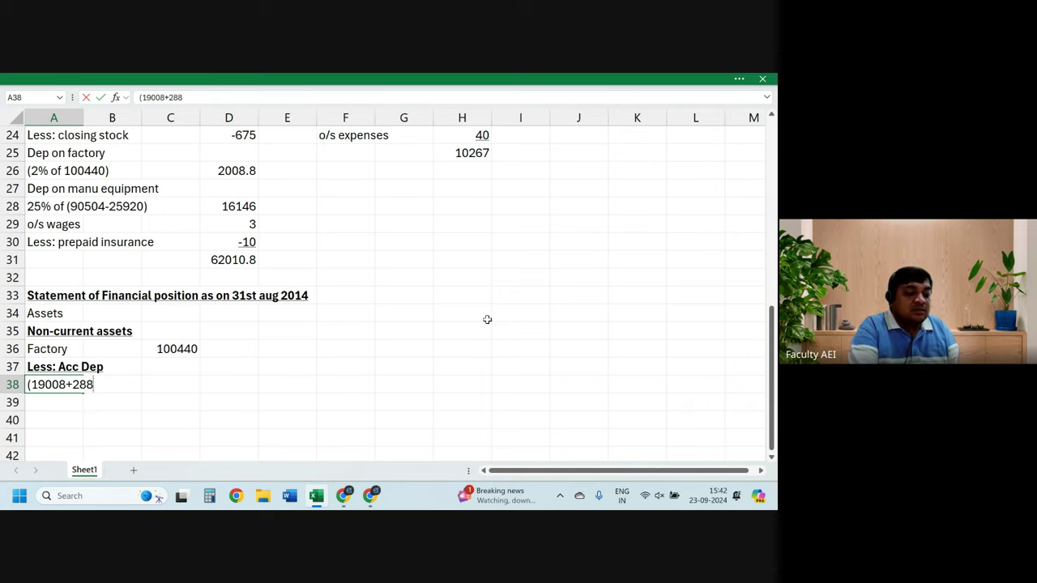
{"action": "key", "text": "BackSpace"}
{"action": "key", "text": "BackSpace"}
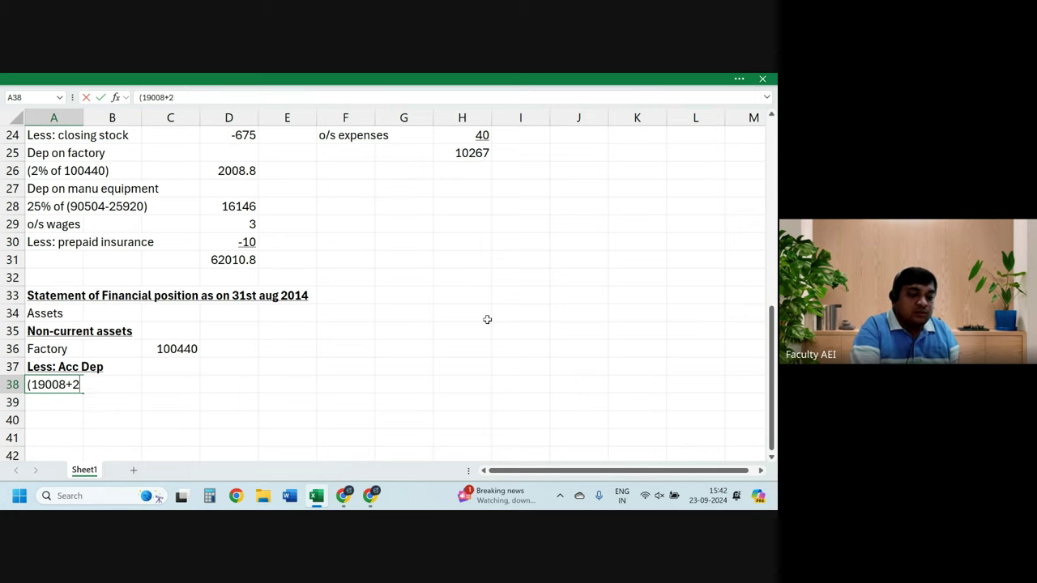
{"action": "type", "text": "008.8"}
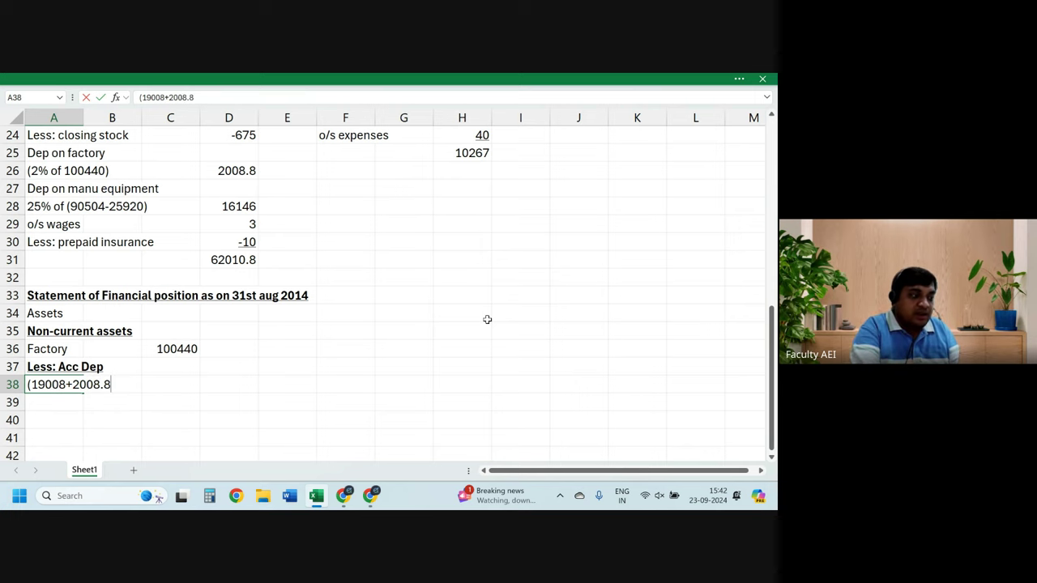
{"action": "key", "text": "Return"}
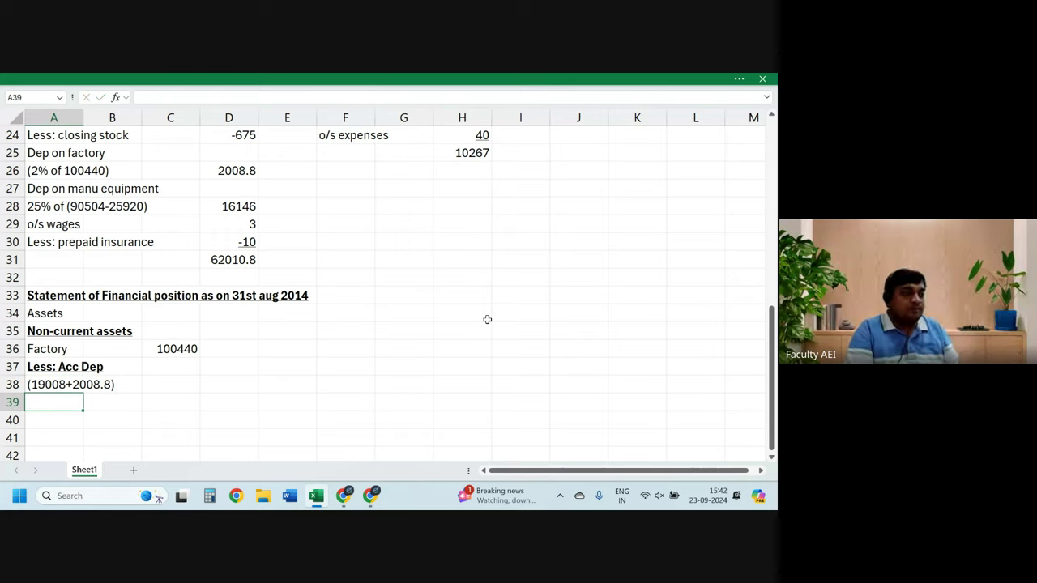
{"action": "key", "text": "Up"}
{"action": "key", "text": "Right"}
{"action": "key", "text": "Right"}
Step: Enter =-19008-2008.8 (giving -21016.8) on the Less: Acc Dep row in column C
{"action": "key", "text": "Up"}
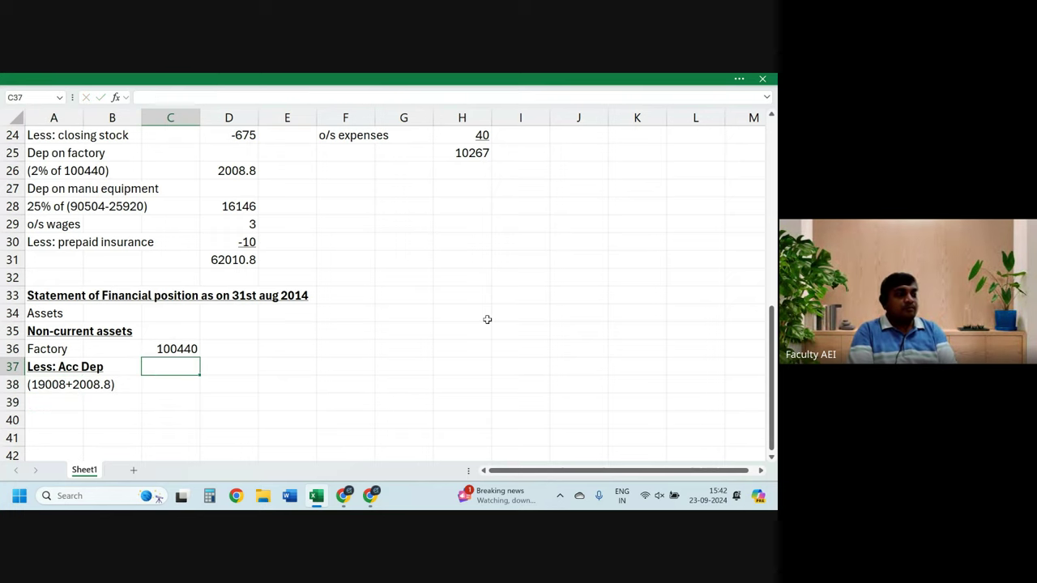
{"action": "type", "text": "=-"}
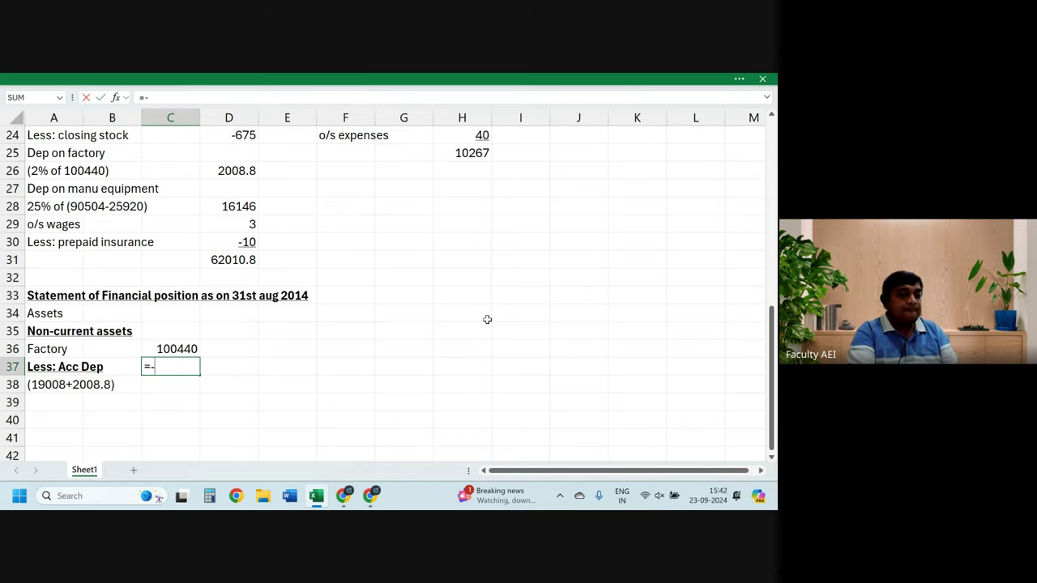
{"action": "type", "text": "19008"}
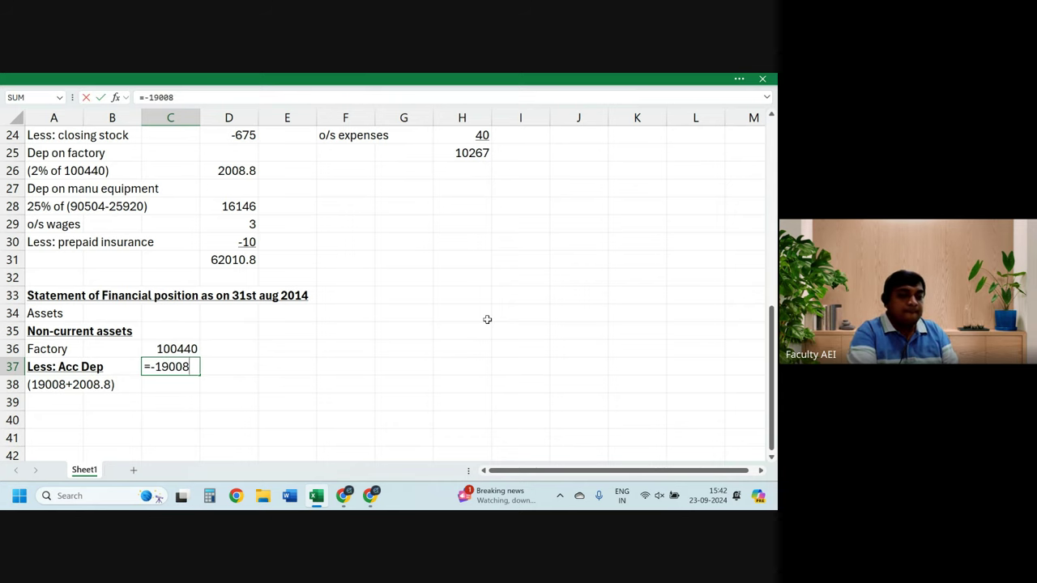
{"action": "type", "text": "-2008"}
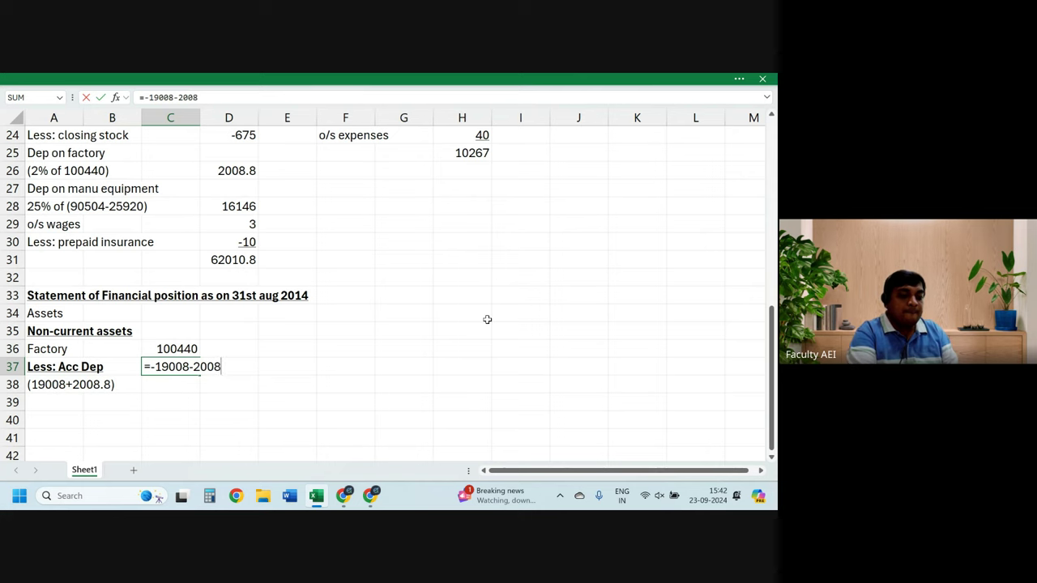
{"action": "type", "text": ".8"}
{"action": "key", "text": "Return"}
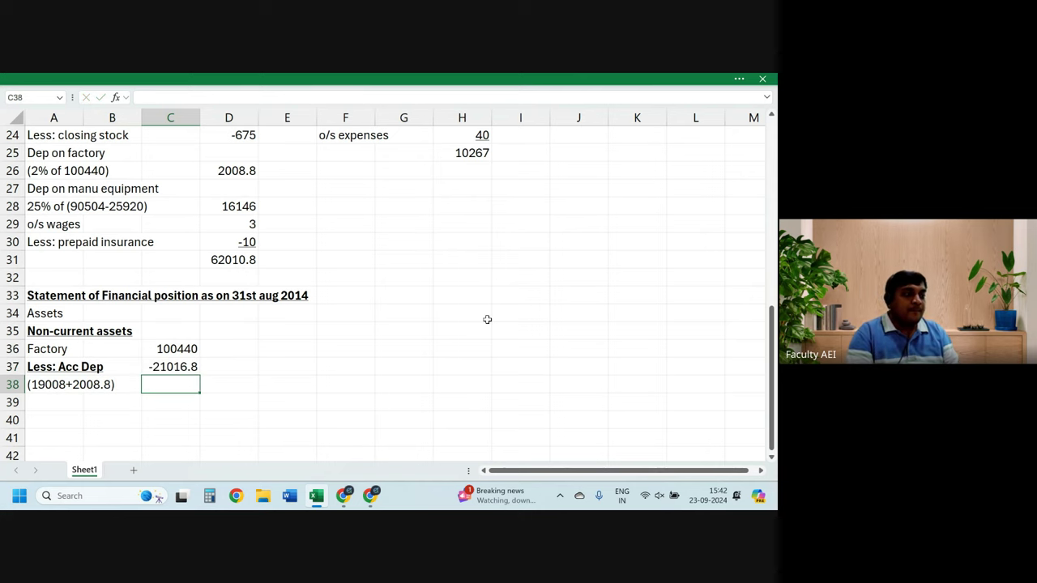
{"action": "key", "text": "Up"}
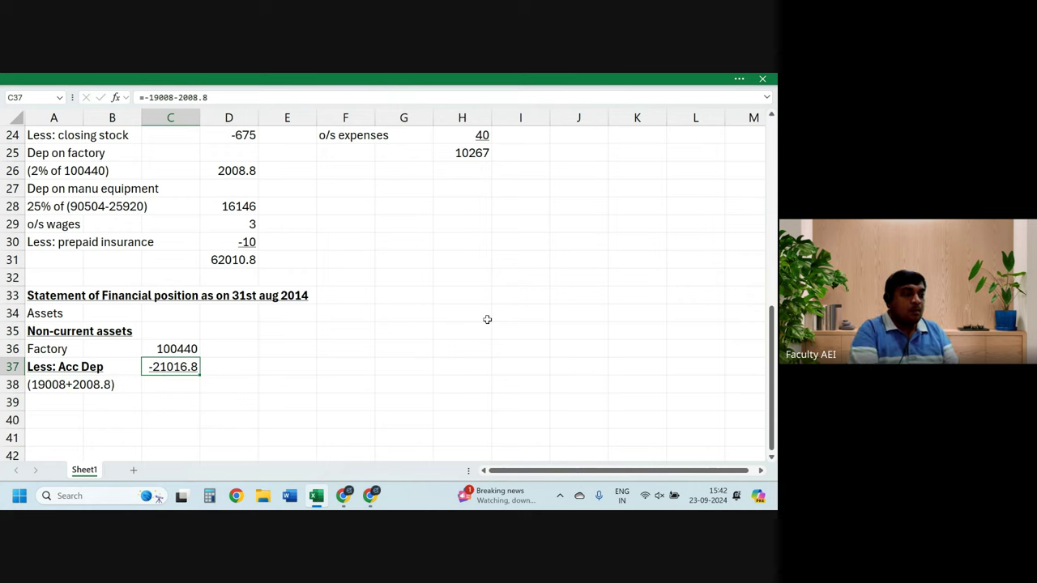
{"action": "key", "text": "Right"}
{"action": "key", "text": "Right"}
{"action": "key", "text": "Right"}
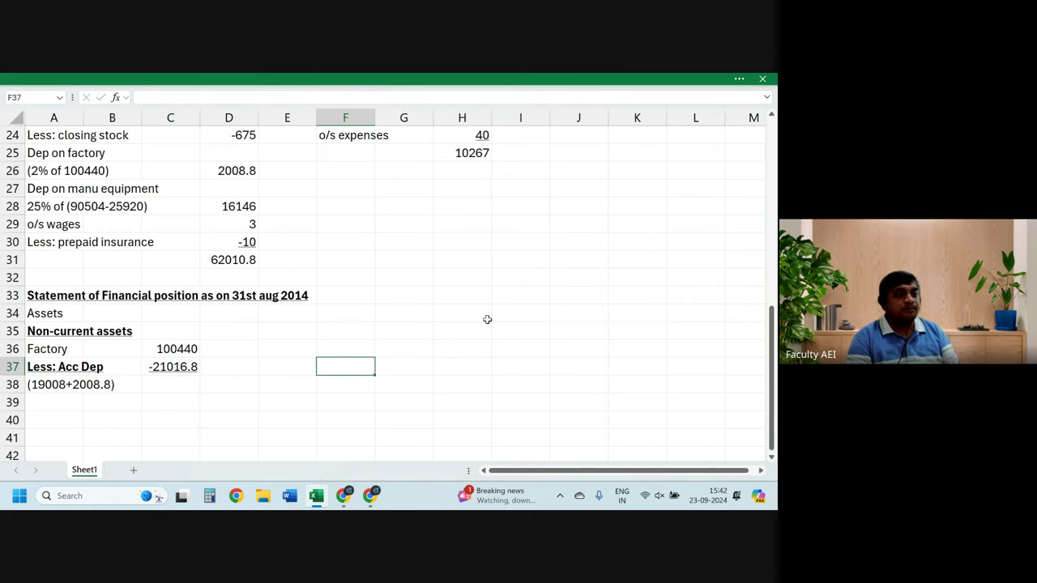
{"action": "key", "text": "Up"}
{"action": "key", "text": "Up"}
{"action": "key", "text": "Up"}
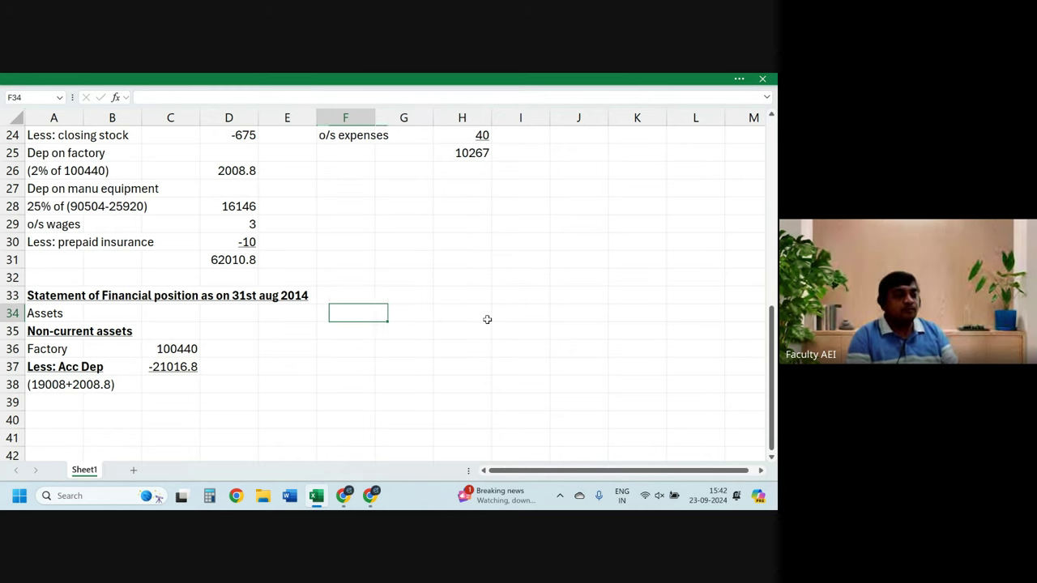
Step: Add a "000 units note in F34 and Factory's net value 79423.2 in F37
{"action": "type", "text": "\""}
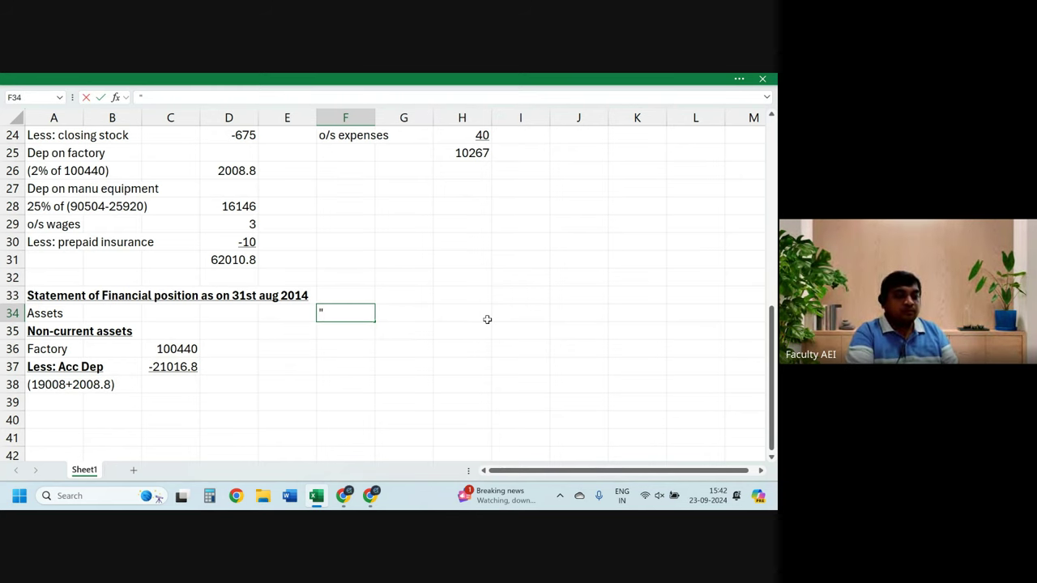
{"action": "type", "text": "000"}
{"action": "key", "text": "Return"}
{"action": "key", "text": "Down"}
{"action": "key", "text": "Down"}
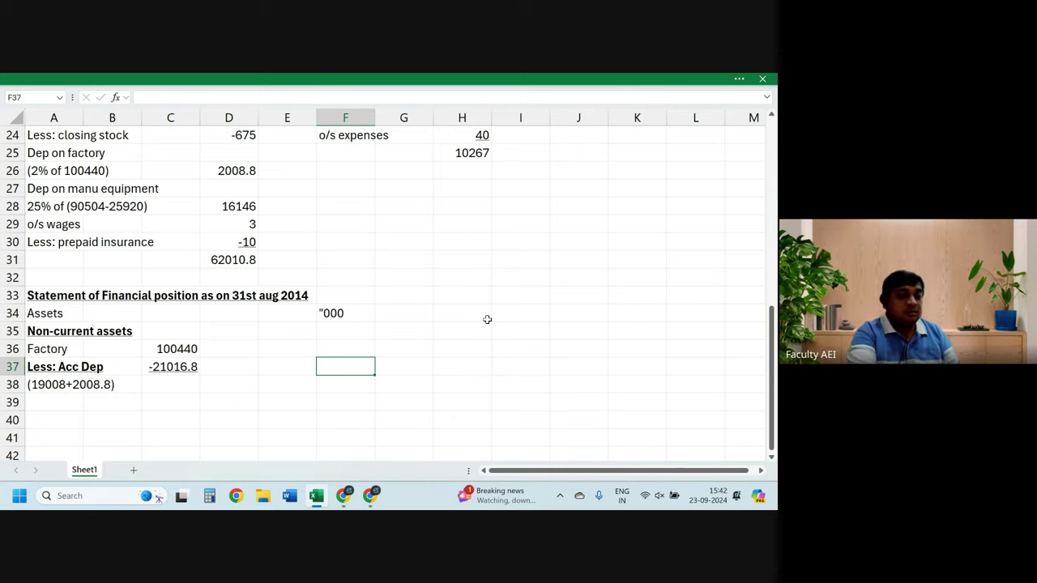
{"action": "type", "text": "79423.2"}
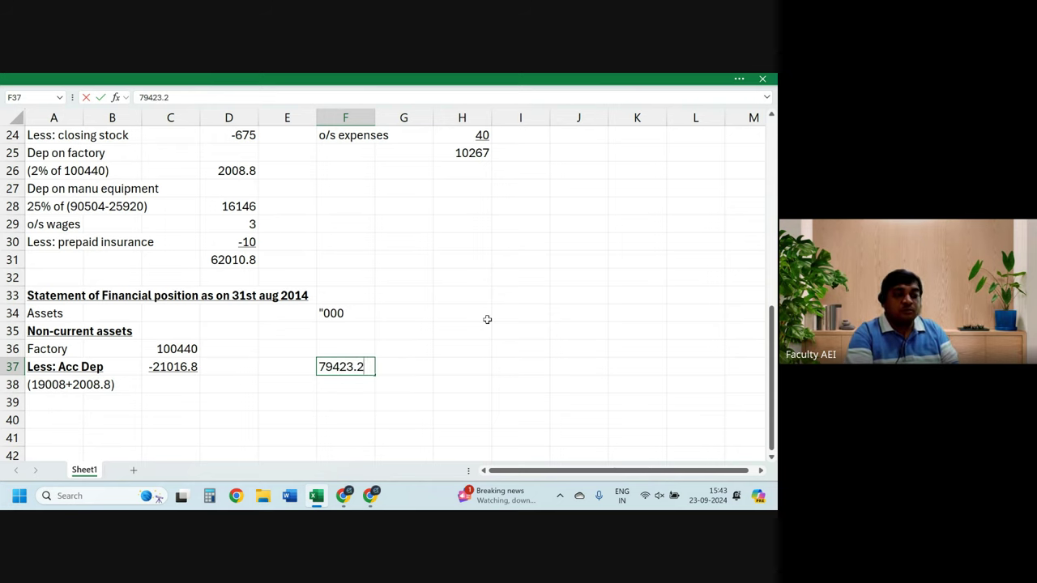
{"action": "key", "text": "Return"}
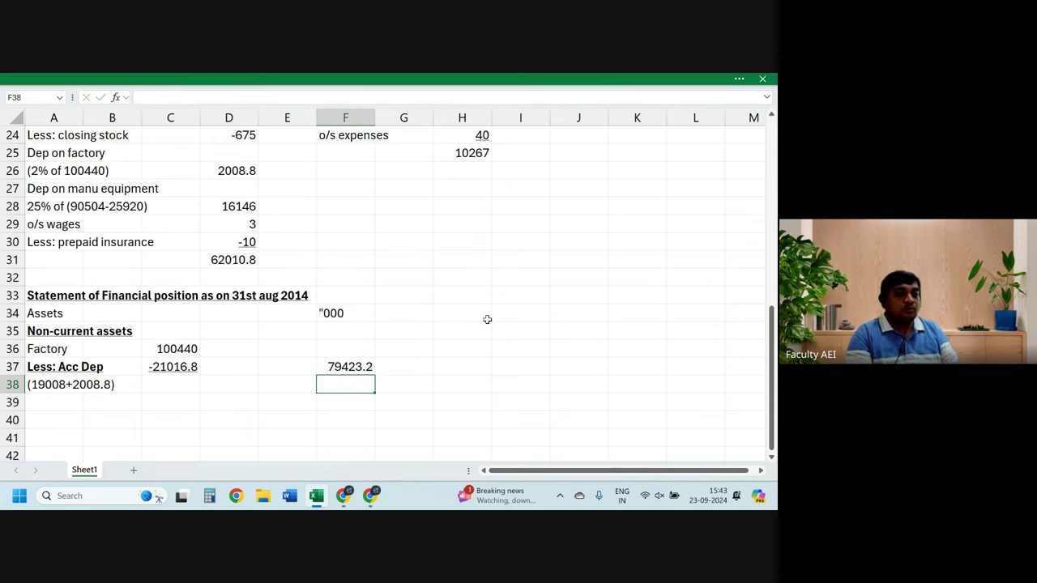
Step: Start the Manu Equip label in A39
{"action": "key", "text": "Down"}
{"action": "key", "text": "Left"}
{"action": "key", "text": "Left"}
{"action": "key", "text": "Left"}
{"action": "key", "text": "Left"}
{"action": "key", "text": "Left"}
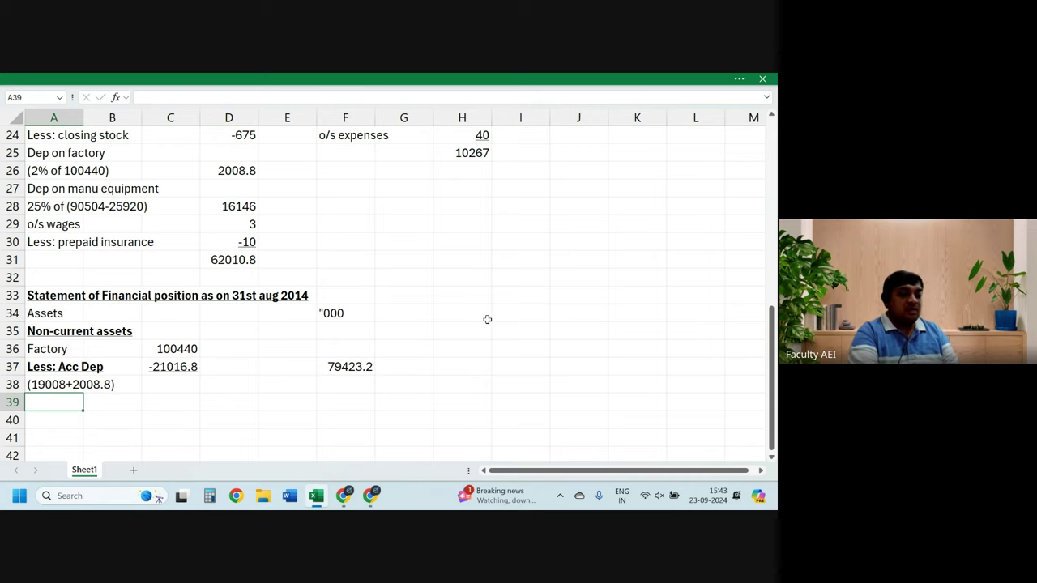
{"action": "type", "text": "Manu Equip"}
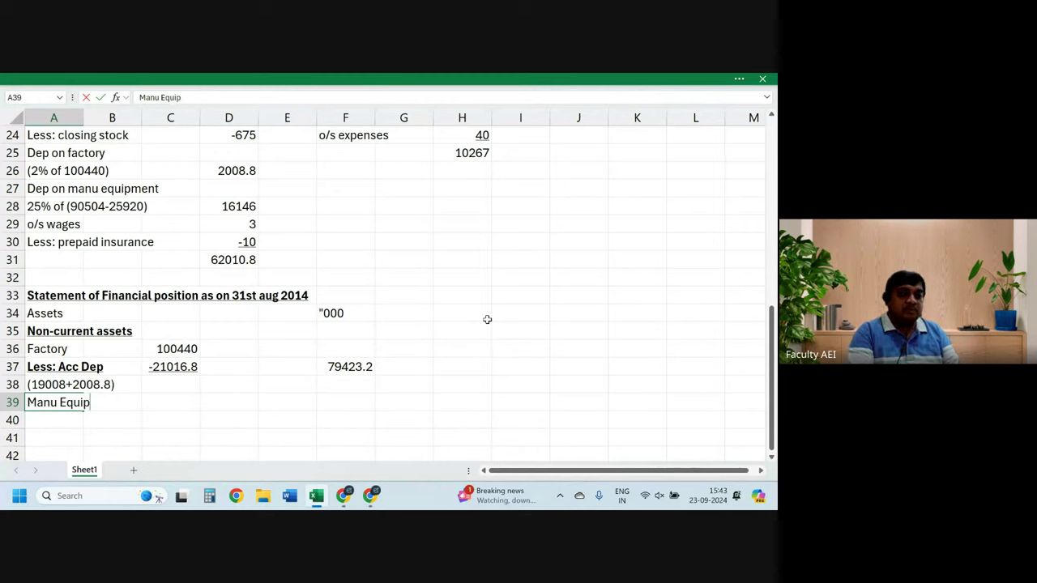
Step: Confirm the Manu Equip label and enter its cost 90504 in C39
{"action": "key", "text": "Return"}
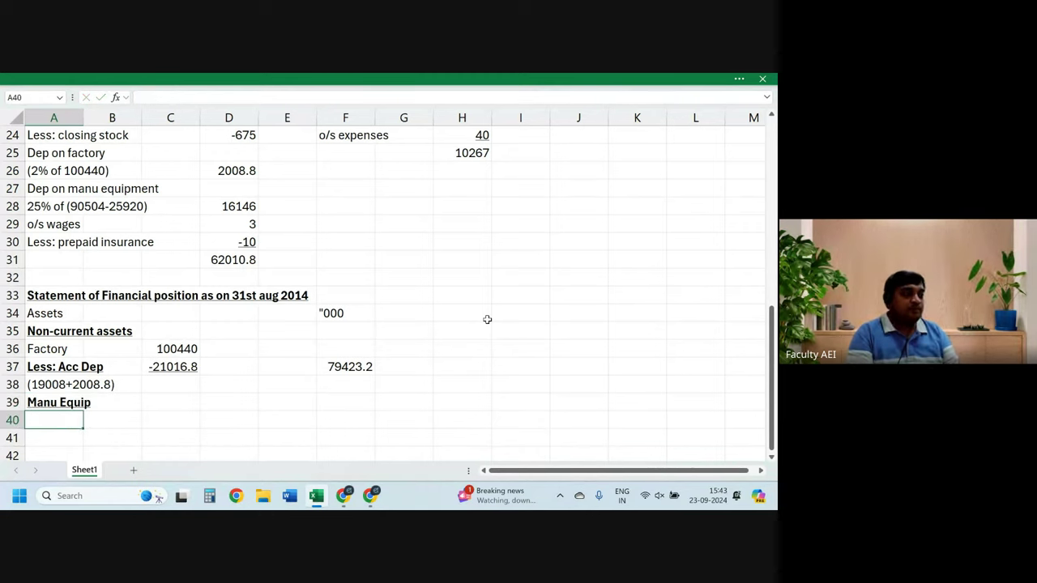
{"action": "key", "text": "Up"}
{"action": "key", "text": "ctrl+b"}
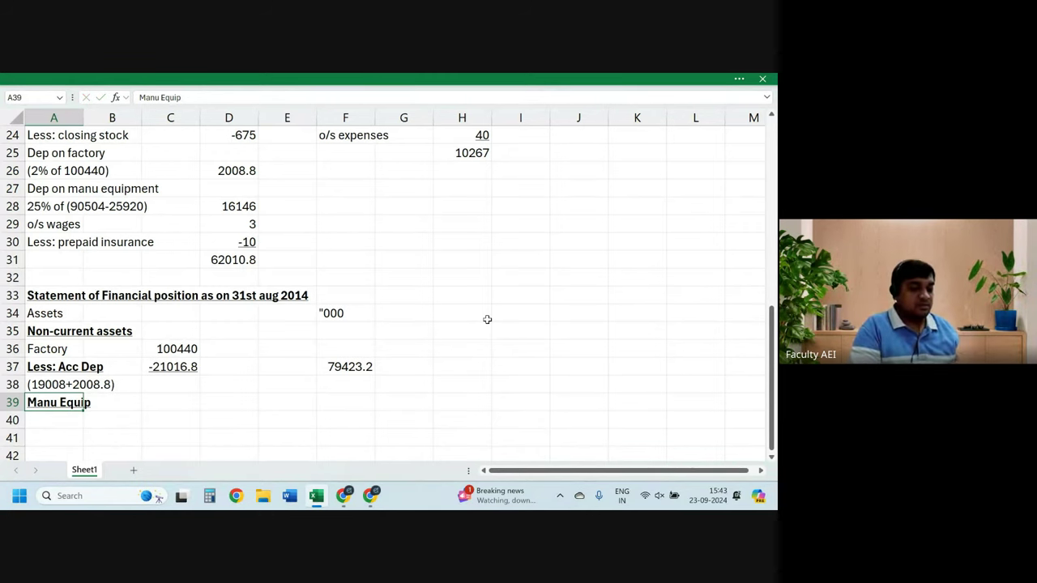
{"action": "key", "text": "ctrl+b"}
{"action": "key", "text": "ctrl+u"}
{"action": "key", "text": "Right"}
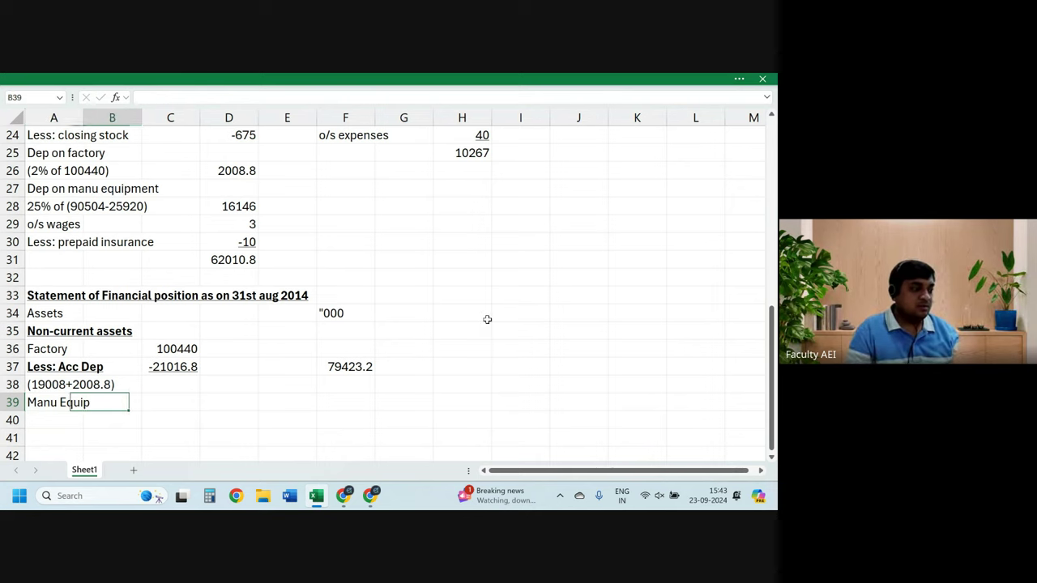
{"action": "key", "text": "Right"}
{"action": "type", "text": "90"}
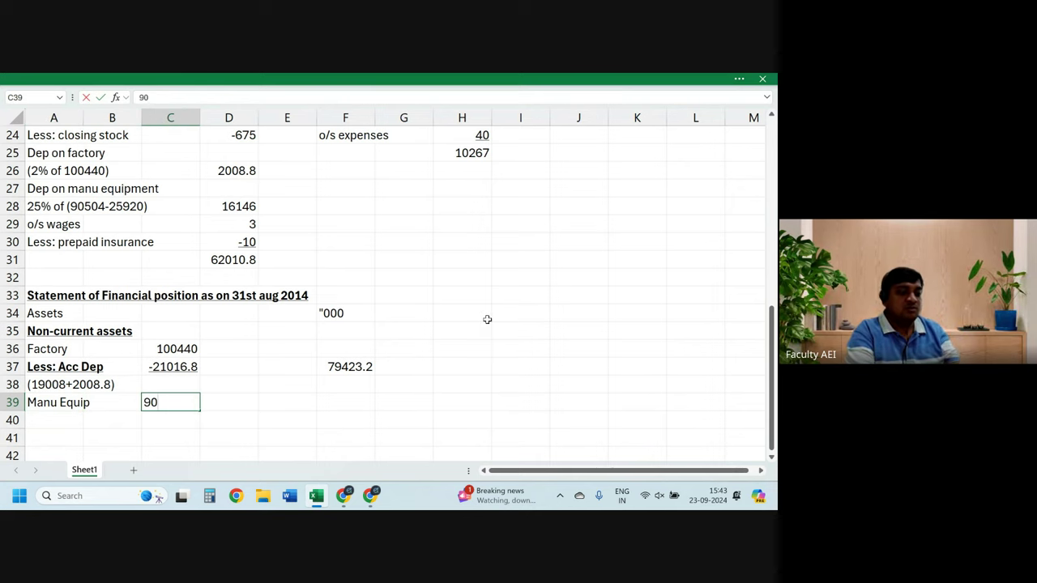
{"action": "type", "text": "504"}
{"action": "key", "text": "Return"}
Step: Copy the Less: Acc Dep label from A37 into A40
{"action": "key", "text": "Up"}
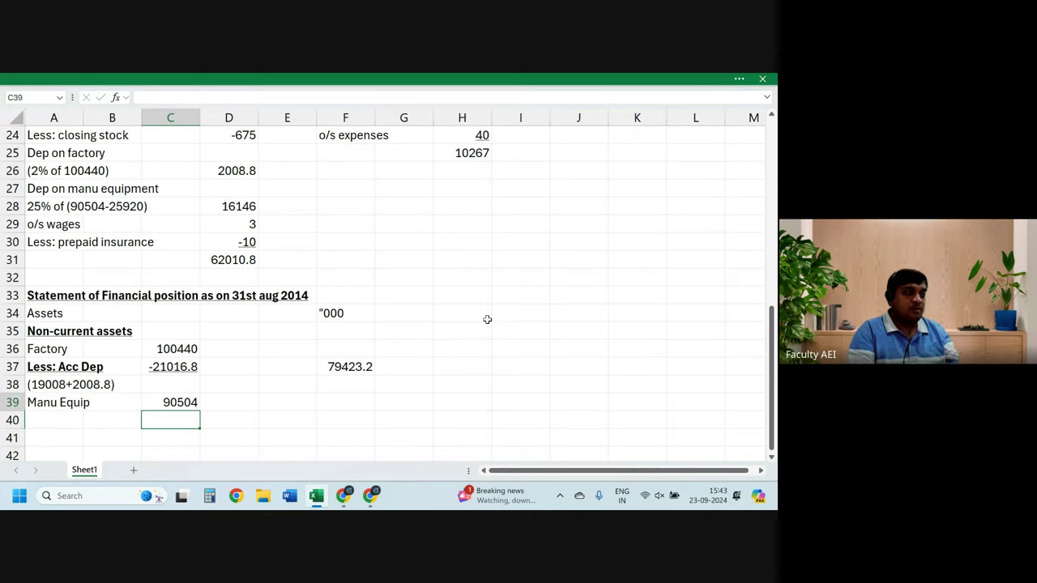
{"action": "key", "text": "Up"}
{"action": "key", "text": "Up"}
{"action": "key", "text": "Left"}
{"action": "key", "text": "Left"}
{"action": "key", "text": "ctrl+c"}
{"action": "key", "text": "Down"}
{"action": "key", "text": "Down"}
{"action": "key", "text": "Down"}
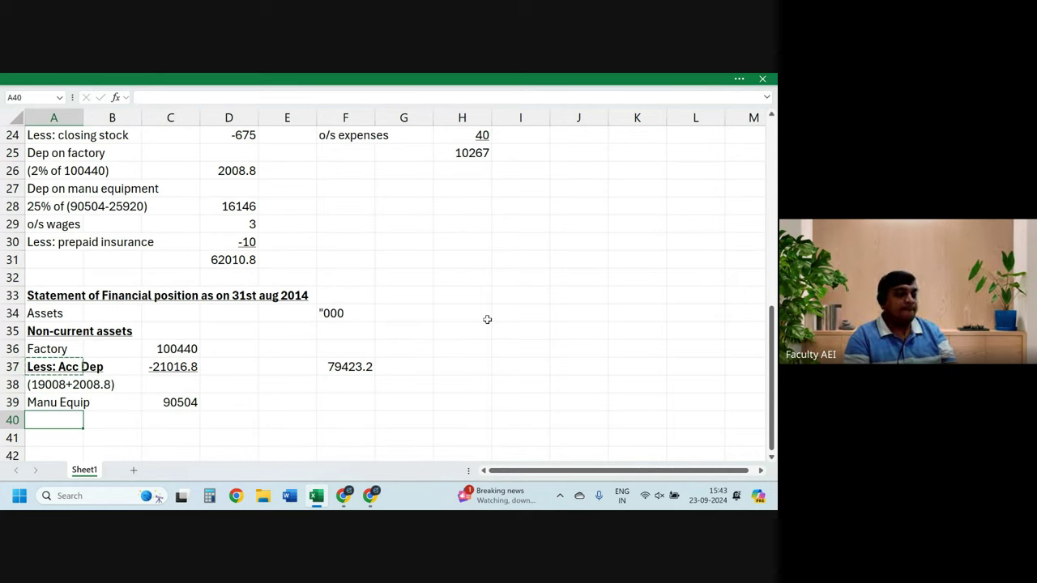
{"action": "key", "text": "Return"}
Step: Add the working (25920+16146) in A41 and -42066 depreciation in C41
{"action": "key", "text": "Down"}
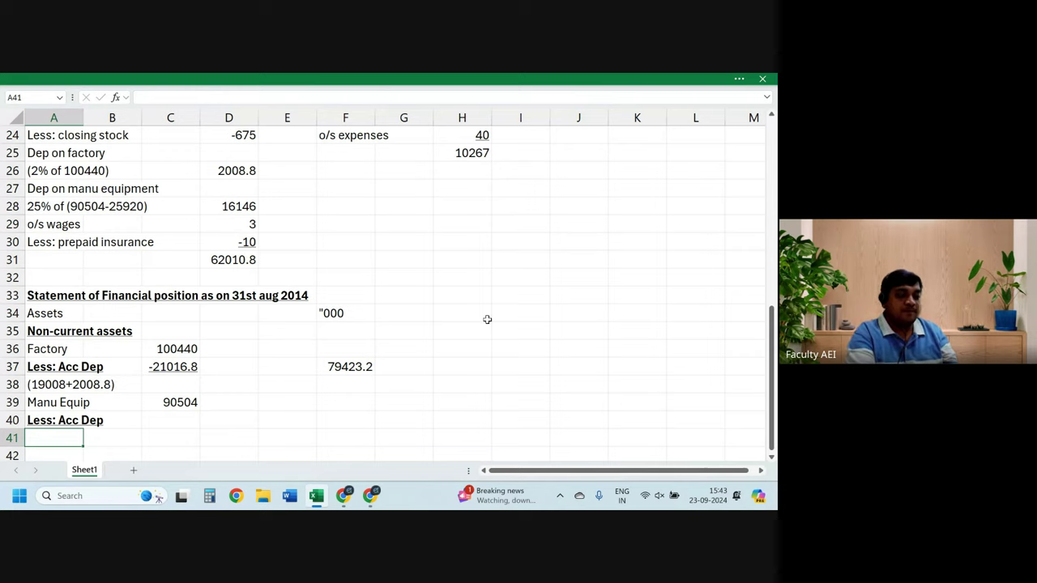
{"action": "type", "text": "("}
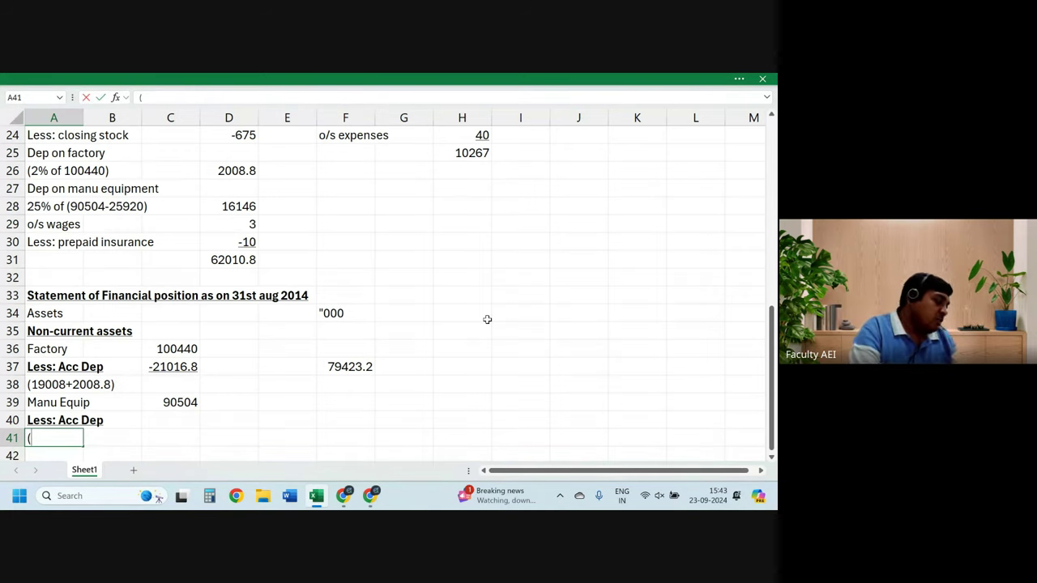
{"action": "type", "text": "2"}
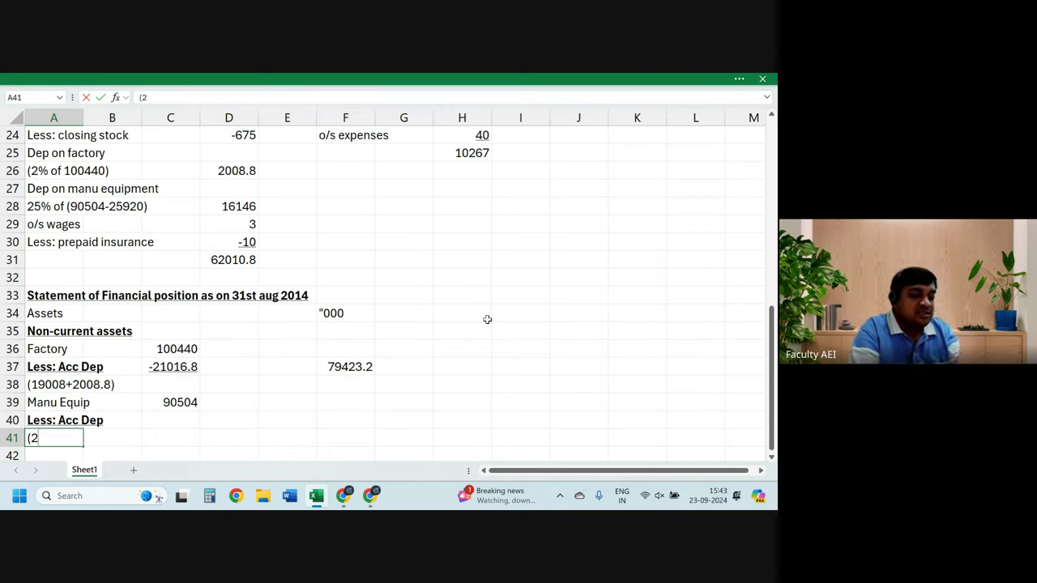
{"action": "type", "text": "5920"}
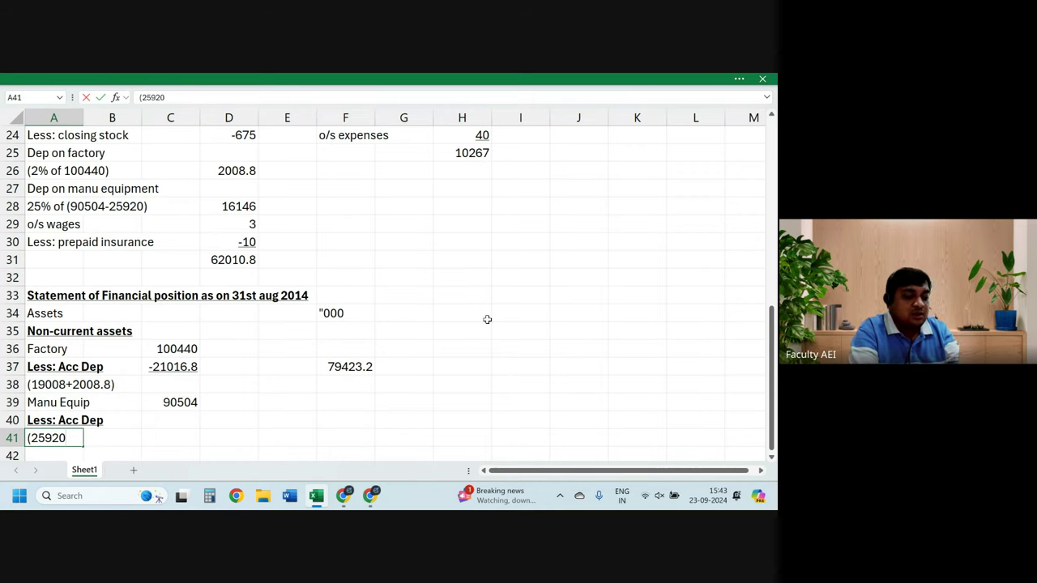
{"action": "type", "text": "+1"}
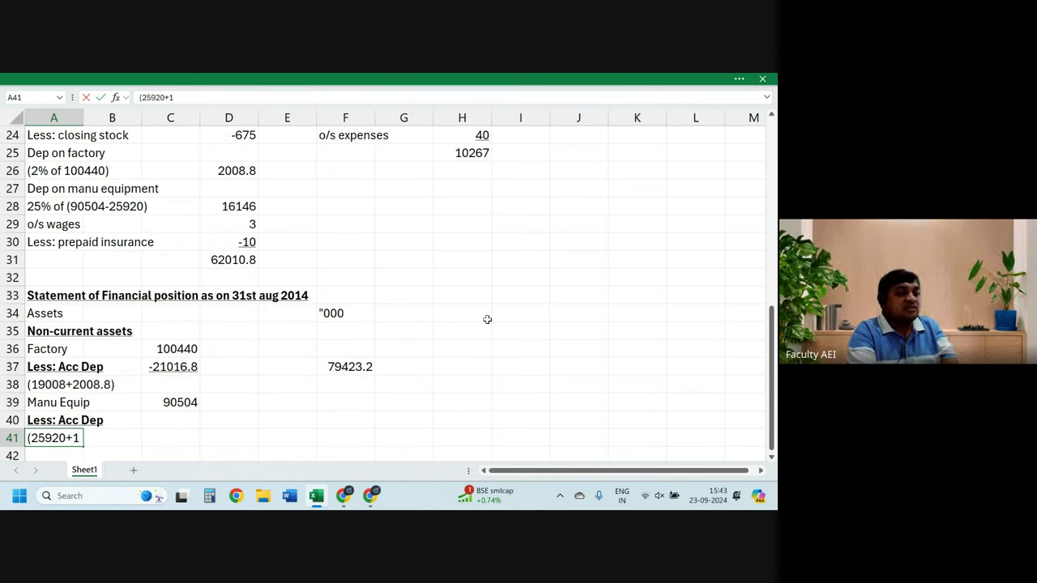
{"action": "type", "text": "6146"}
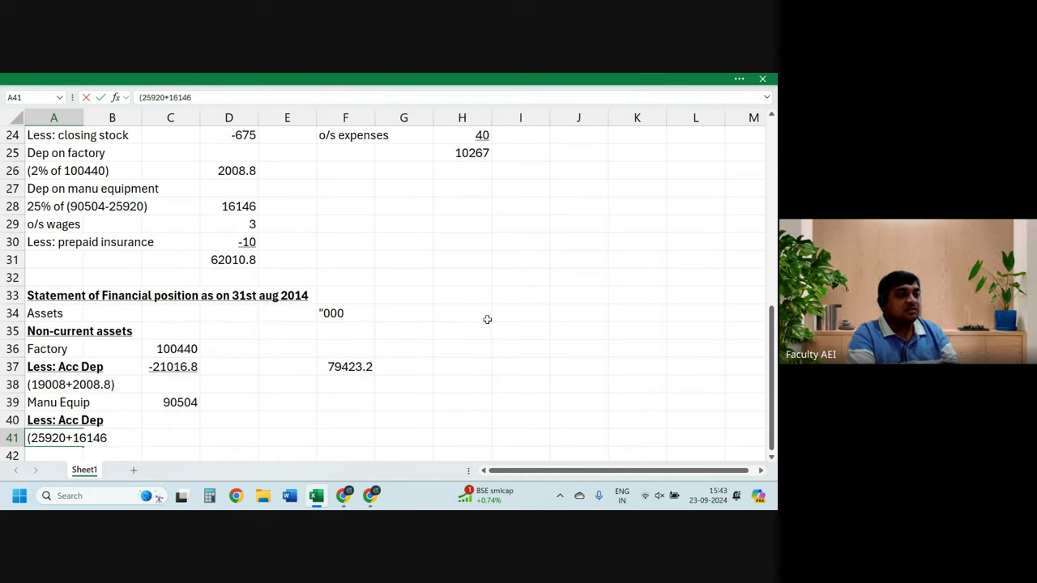
{"action": "type", "text": ")"}
{"action": "key", "text": "ctrl+Return"}
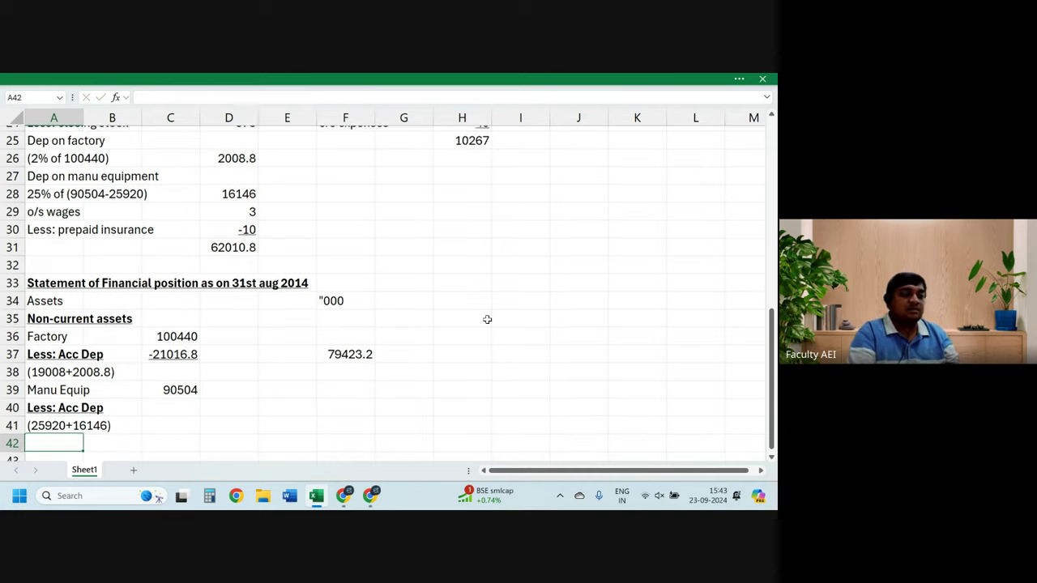
{"action": "key", "text": "Right"}
{"action": "key", "text": "Right"}
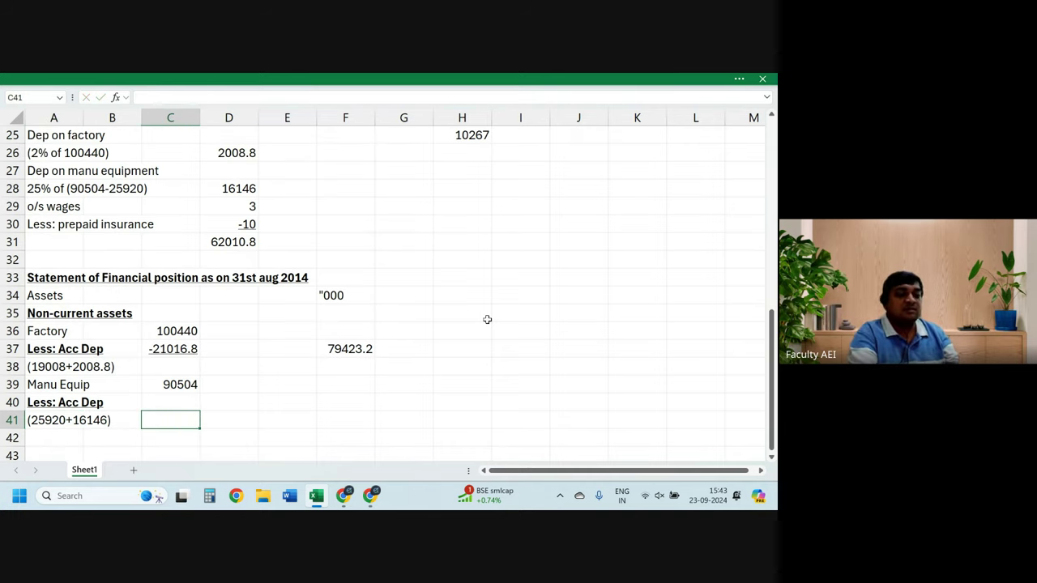
{"action": "type", "text": "-420"}
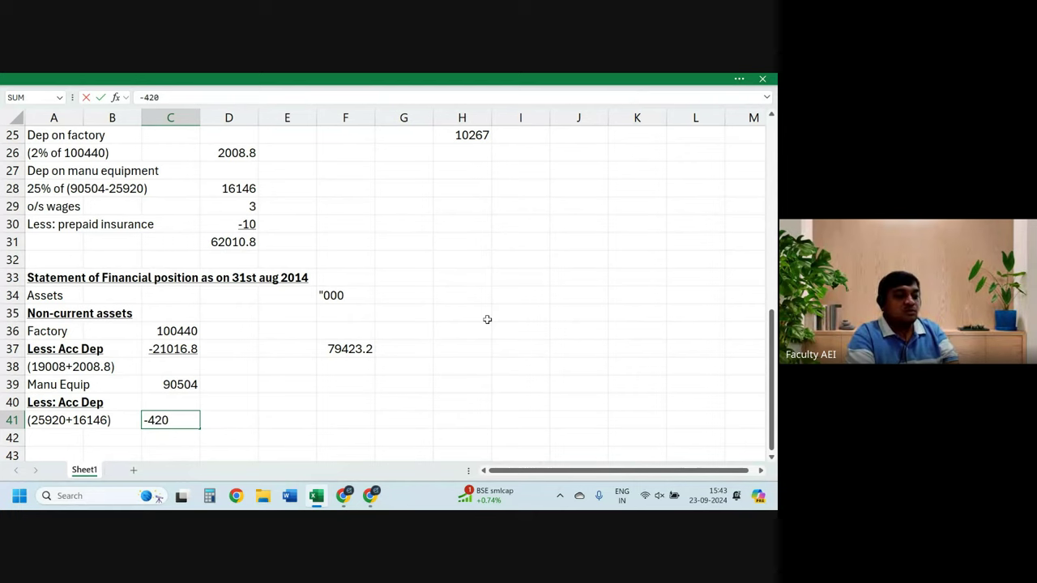
{"action": "type", "text": "66"}
{"action": "key", "text": "Return"}
{"action": "key", "text": "Up"}
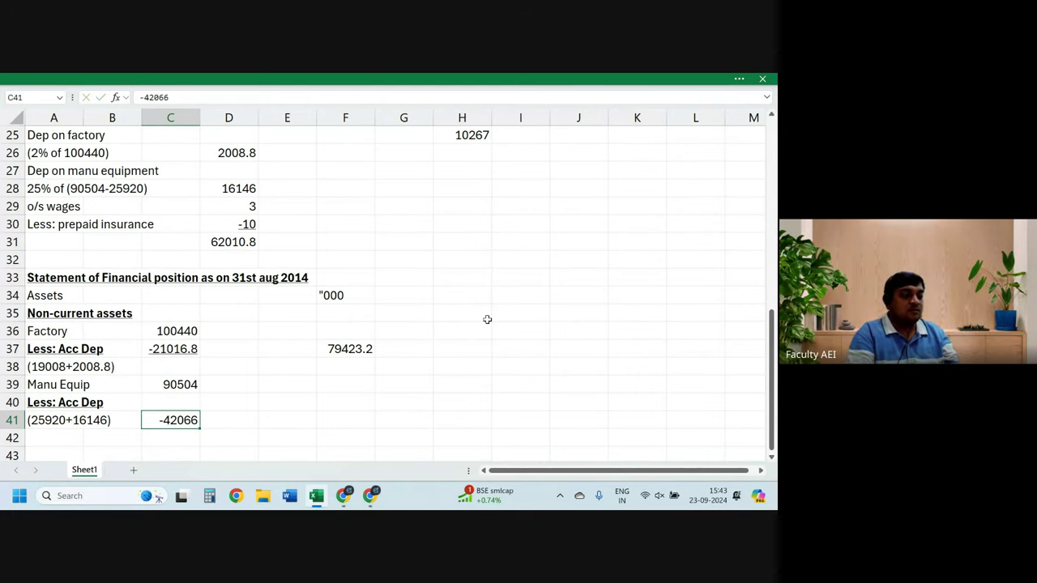
{"action": "key", "text": "Right"}
{"action": "key", "text": "Right"}
{"action": "key", "text": "Right"}
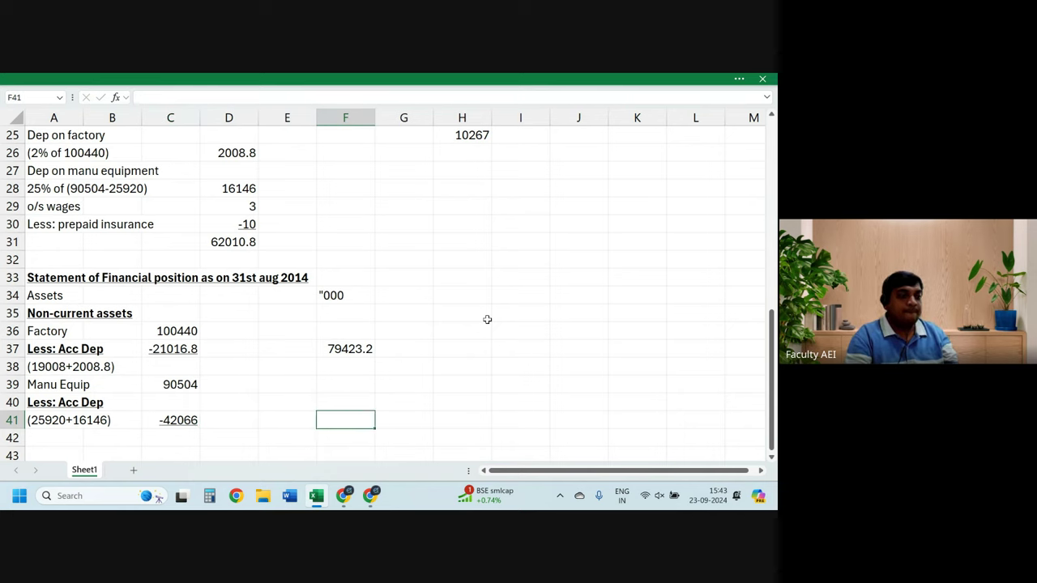
Step: Enter =C39+C41 in F41 to show the equipment's net value 48438
{"action": "type", "text": "="}
{"action": "key", "text": "Left"}
{"action": "key", "text": "Left"}
{"action": "key", "text": "Left"}
{"action": "key", "text": "Up"}
{"action": "key", "text": "Up"}
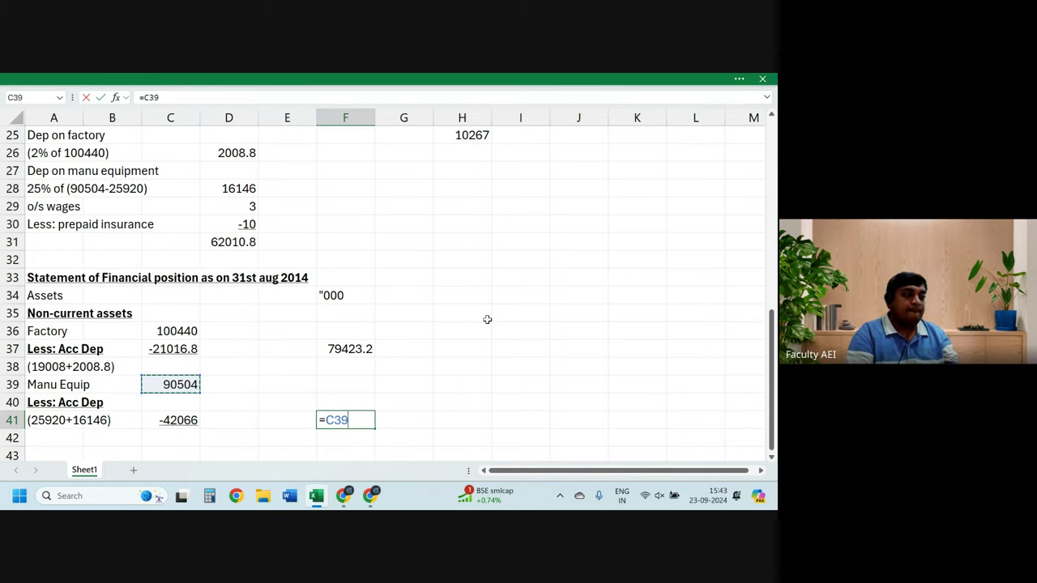
{"action": "key", "text": "F9"}
{"action": "type", "text": "="}
{"action": "key", "text": "Down"}
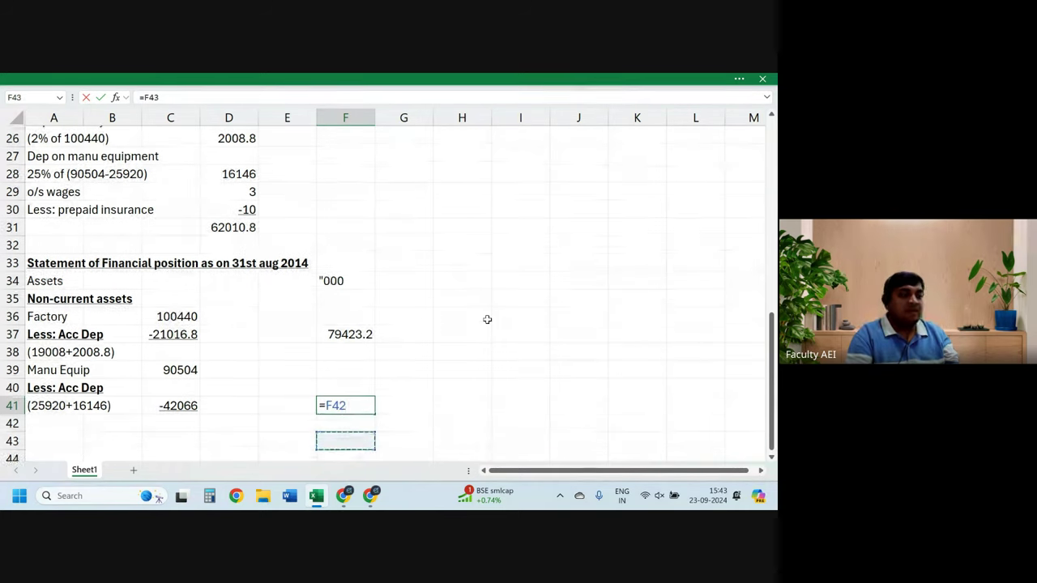
{"action": "key", "text": "Down"}
{"action": "key", "text": "Up"}
{"action": "key", "text": "Up"}
{"action": "key", "text": "Left"}
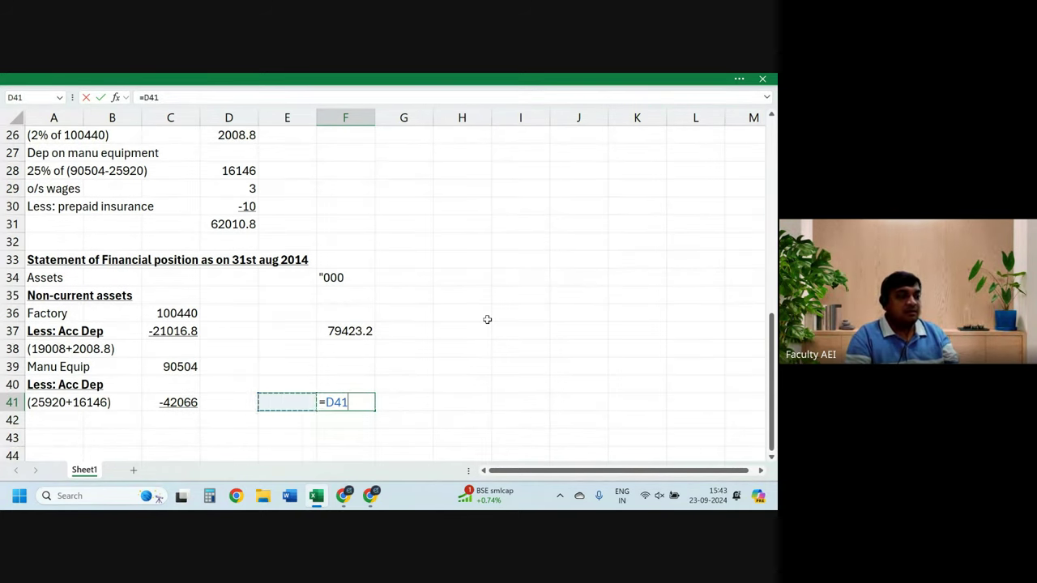
{"action": "key", "text": "Left"}
{"action": "key", "text": "Left"}
{"action": "key", "text": "Up"}
{"action": "key", "text": "Up"}
{"action": "type", "text": "-"}
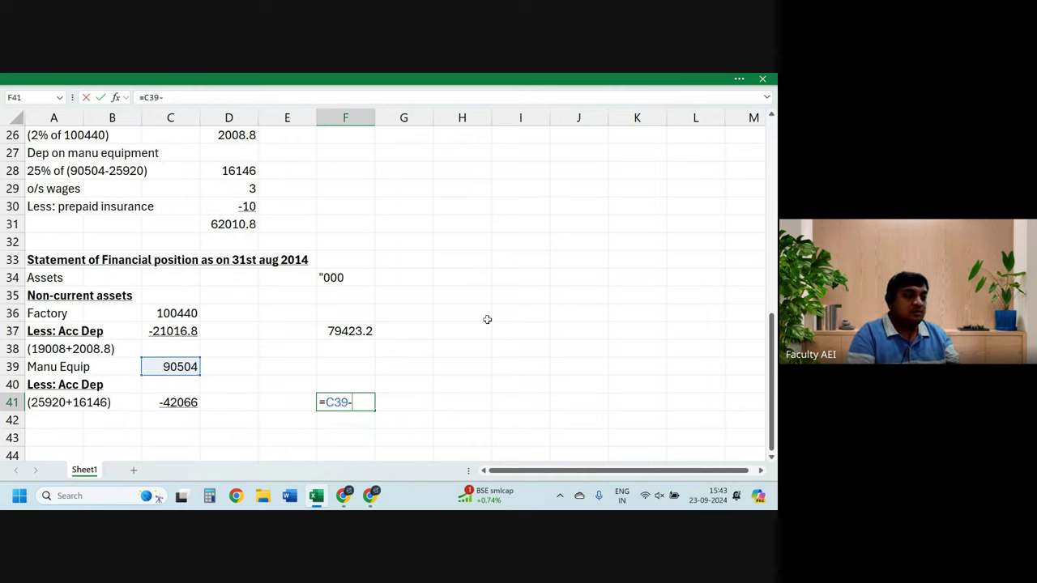
{"action": "key", "text": "BackSpace"}
{"action": "type", "text": "+"}
{"action": "key", "text": "Left"}
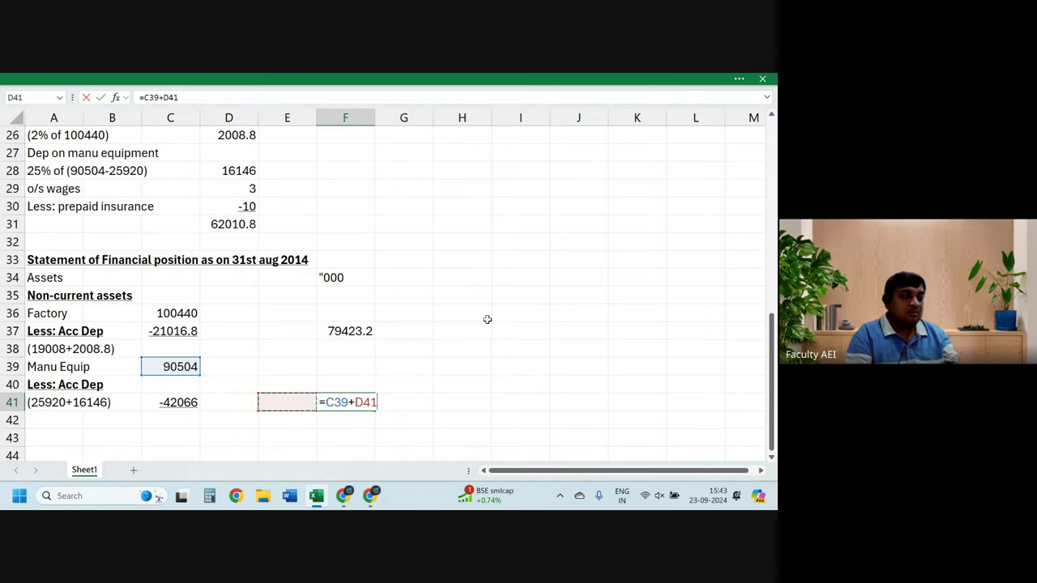
{"action": "key", "text": "Left"}
{"action": "key", "text": "Left"}
{"action": "key", "text": "Return"}
{"action": "key", "text": "Up"}
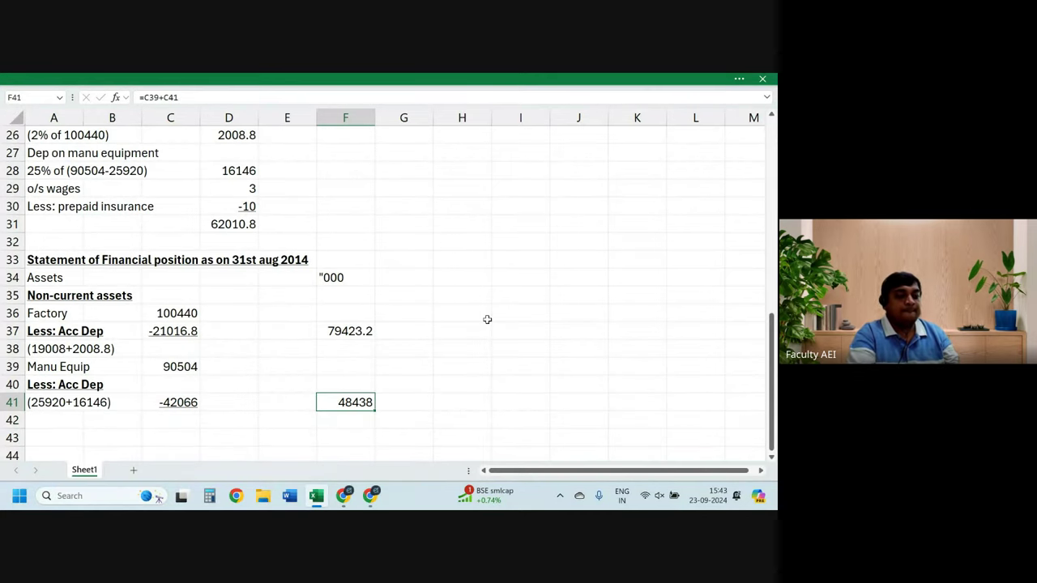
Step: Total the non-current assets in F42 with =F37+F41, giving 127861
{"action": "key", "text": "Down"}
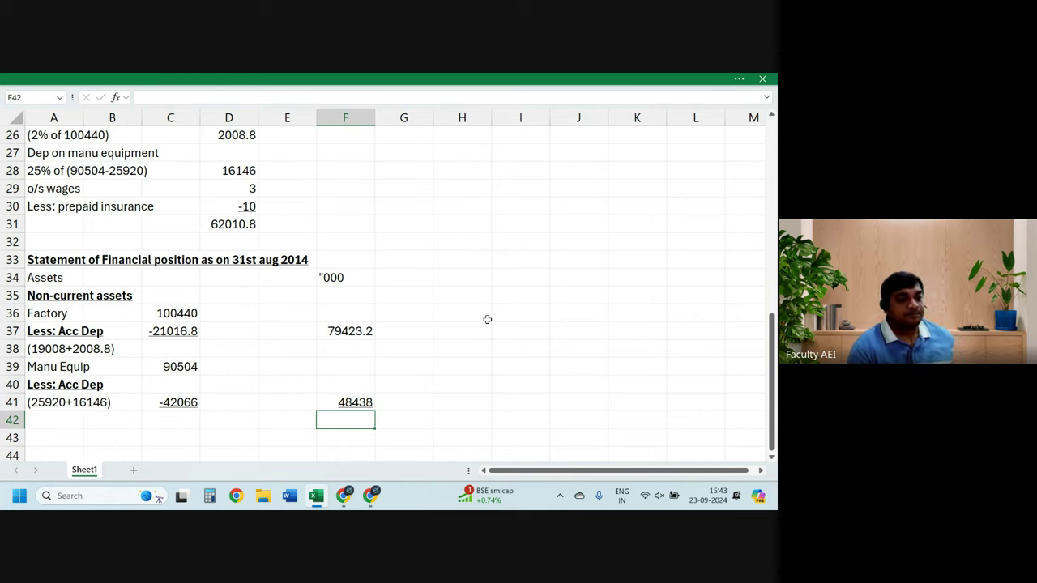
{"action": "type", "text": "="}
{"action": "key", "text": "Up"}
{"action": "key", "text": "Up"}
{"action": "key", "text": "Up"}
{"action": "key", "text": "Up"}
{"action": "key", "text": "Up"}
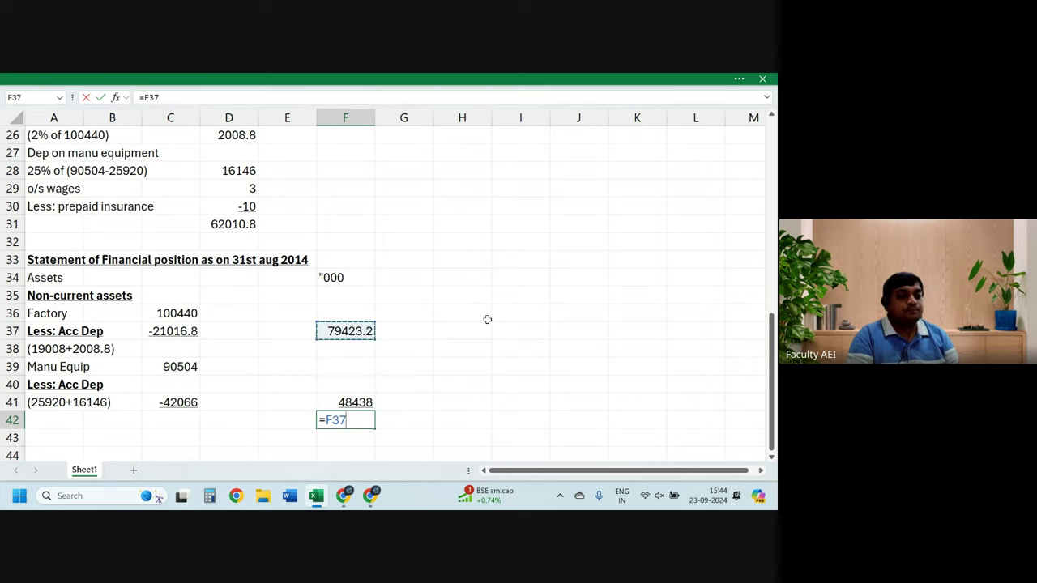
{"action": "type", "text": "+"}
{"action": "key", "text": "Up"}
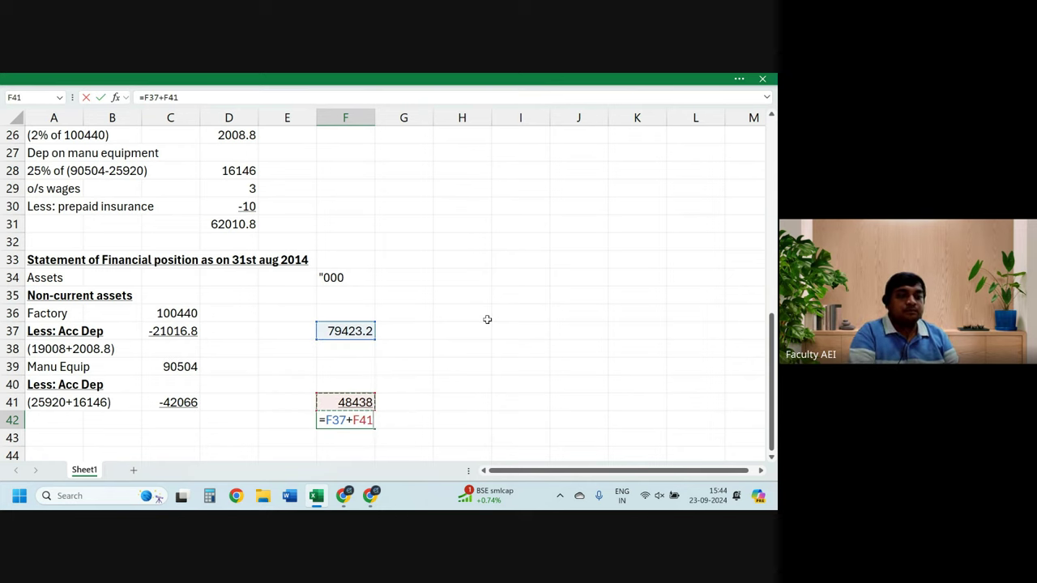
{"action": "key", "text": "Return"}
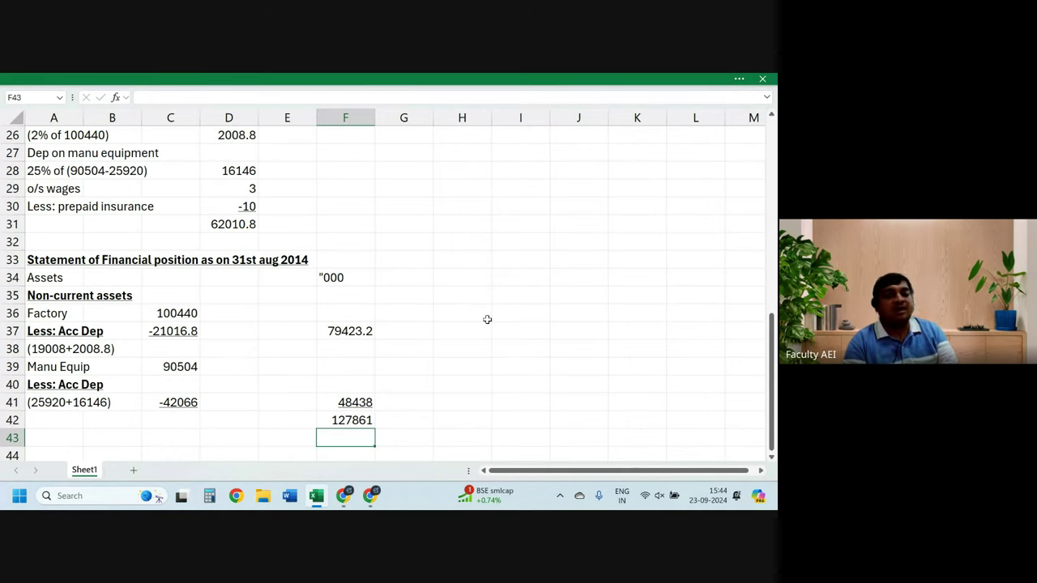
Step: Add a bold, underlined Current Assets heading in A43
{"action": "key", "text": "Down"}
{"action": "key", "text": "Down"}
{"action": "key", "text": "Down"}
{"action": "key", "text": "Down"}
{"action": "key", "text": "Down"}
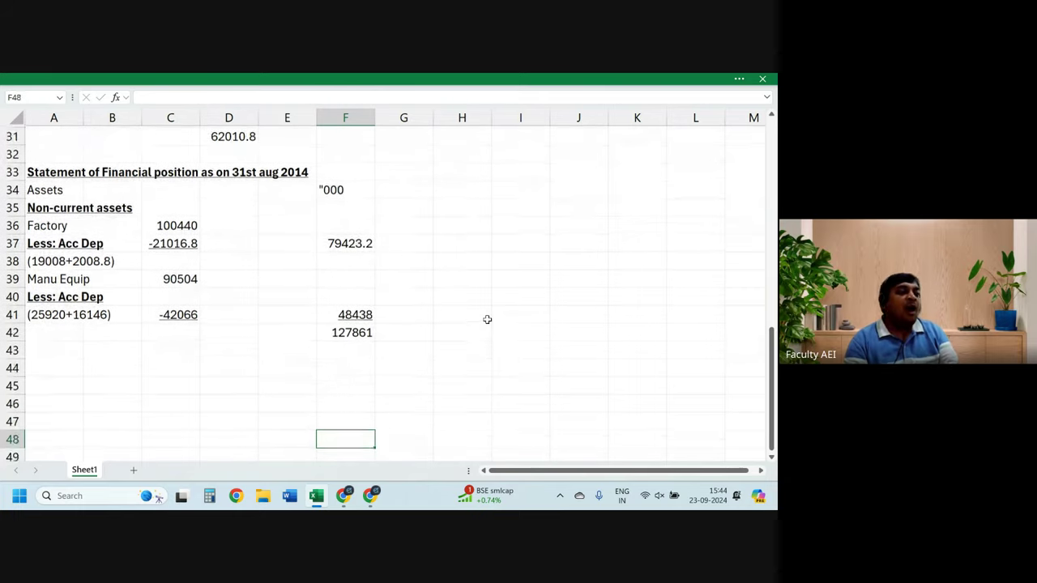
{"action": "key", "text": "Down"}
{"action": "key", "text": "Up"}
{"action": "key", "text": "Up"}
{"action": "key", "text": "Up"}
{"action": "key", "text": "Up"}
{"action": "key", "text": "Up"}
{"action": "key", "text": "Left"}
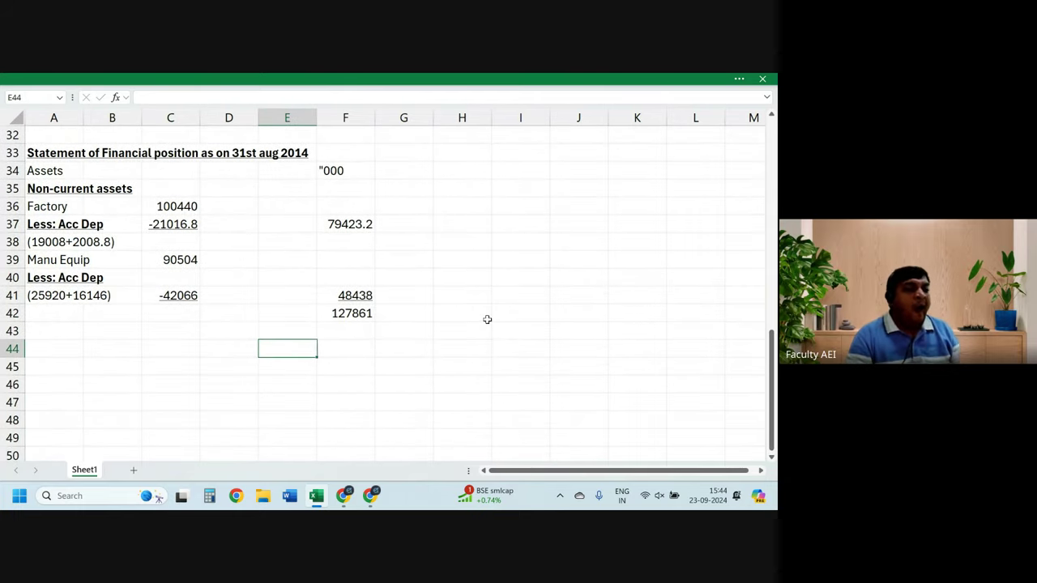
{"action": "key", "text": "Left"}
{"action": "key", "text": "Left"}
{"action": "key", "text": "Left"}
{"action": "key", "text": "Left"}
{"action": "key", "text": "Up"}
{"action": "type", "text": "C"}
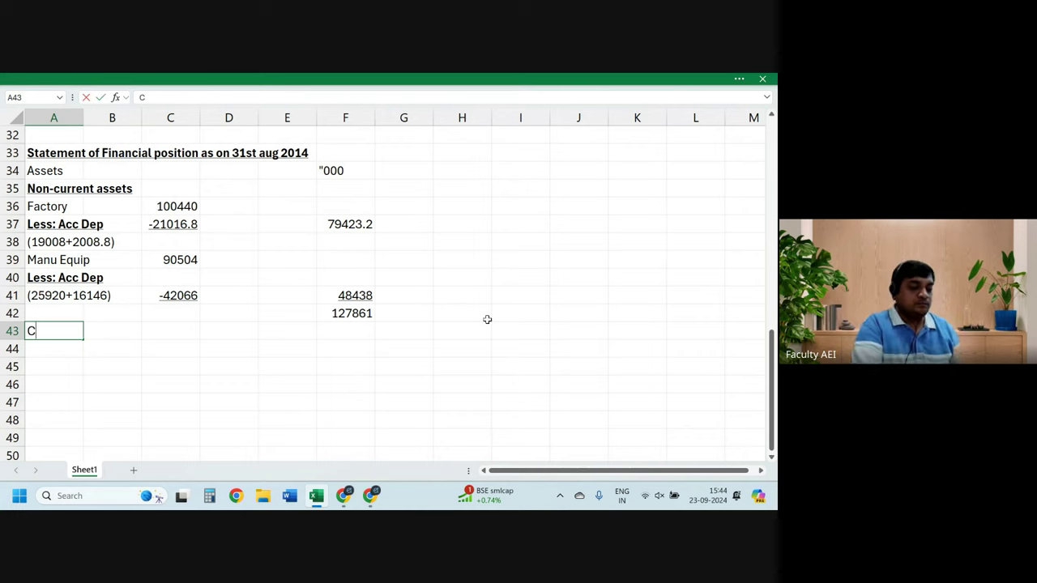
{"action": "type", "text": "urrent Ass"}
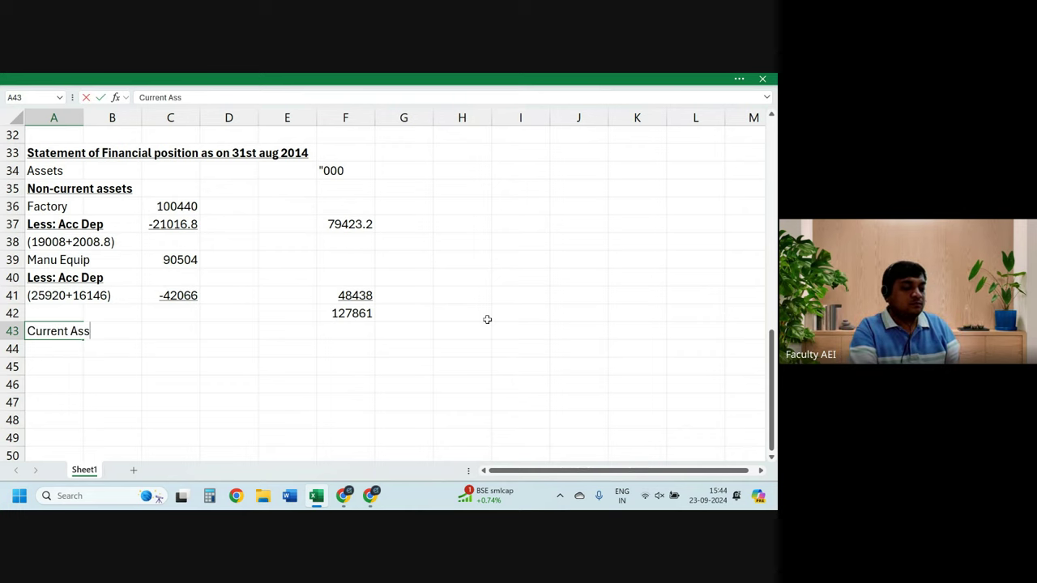
{"action": "type", "text": "ets"}
{"action": "key", "text": "Return"}
{"action": "key", "text": "Up"}
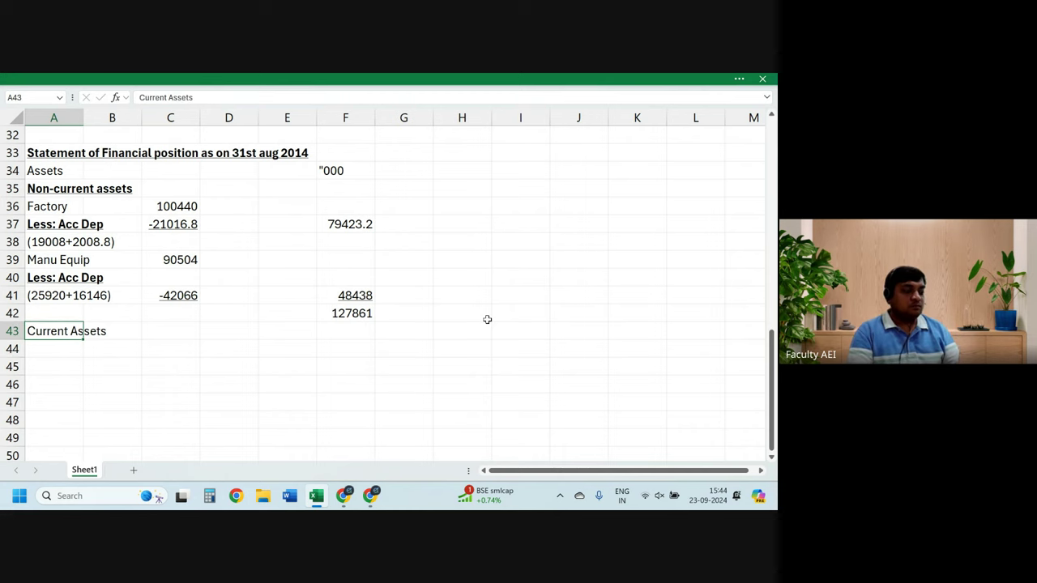
{"action": "key", "text": "ctrl+b"}
{"action": "key", "text": "ctrl+u"}
{"action": "key", "text": "Return"}
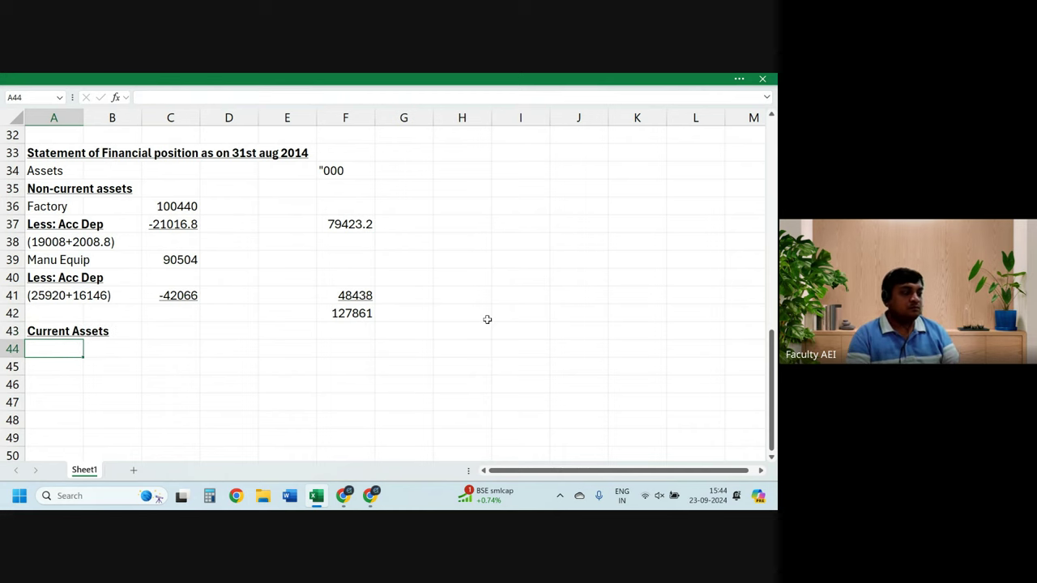
Step: List Inventory at 675 and Trade Receivables at 9072 under Current Assets
{"action": "type", "text": "Invent"}
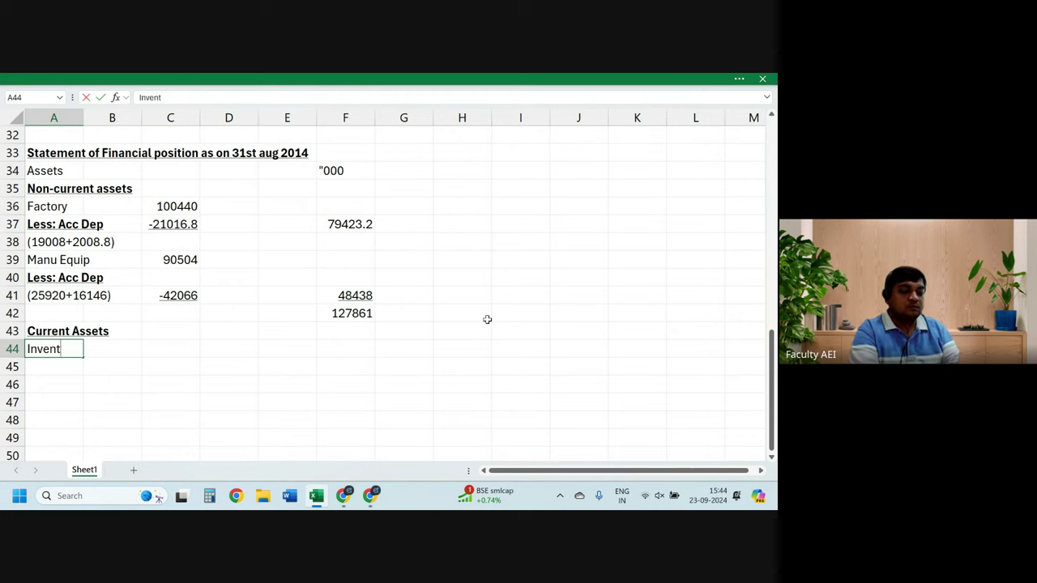
{"action": "type", "text": "ory"}
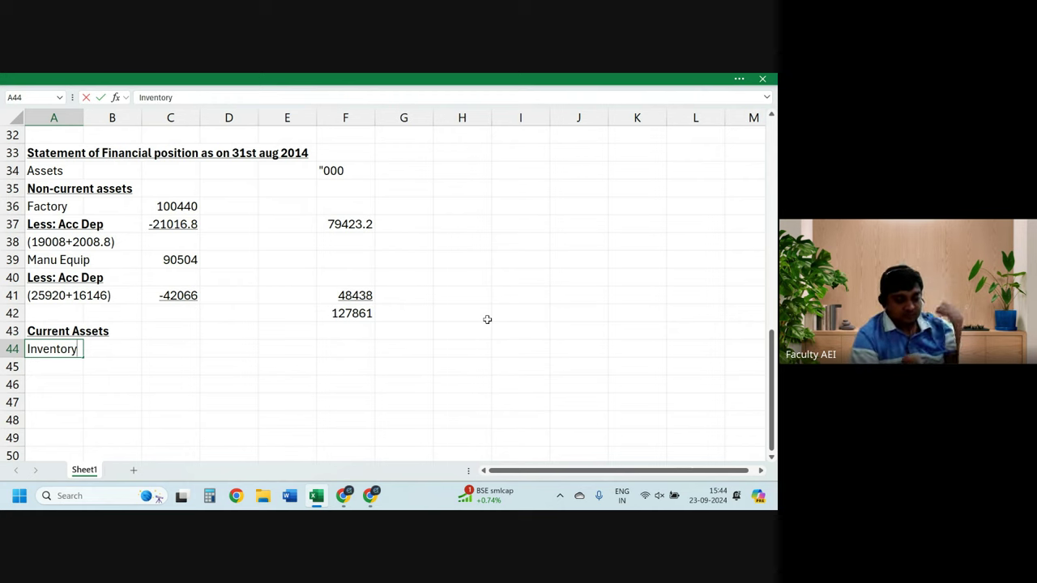
{"action": "key", "text": "Right"}
{"action": "key", "text": "Right"}
{"action": "key", "text": "Right"}
{"action": "key", "text": "Right"}
{"action": "key", "text": "Right"}
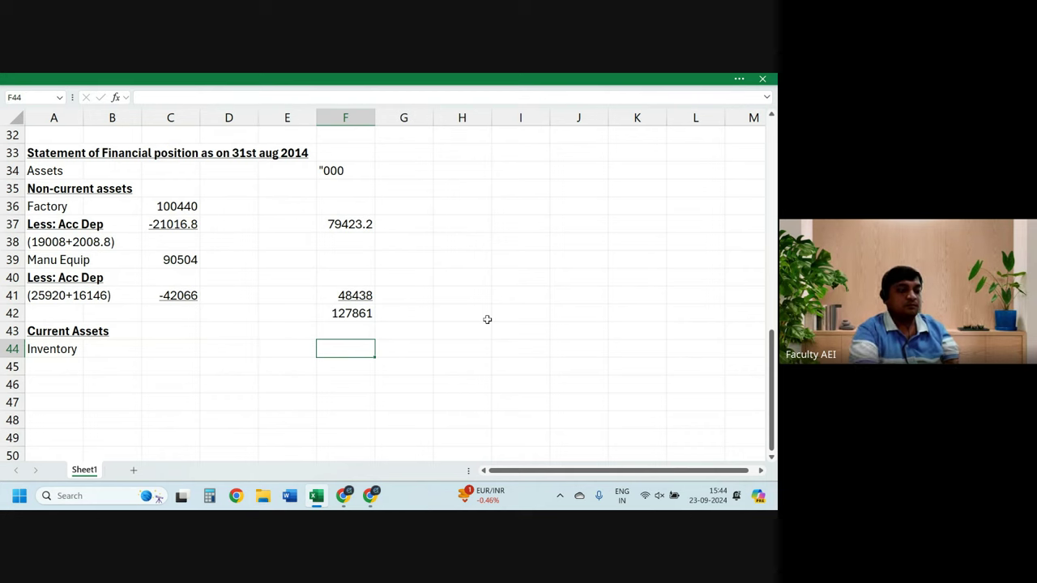
{"action": "type", "text": "675"}
{"action": "key", "text": "Return"}
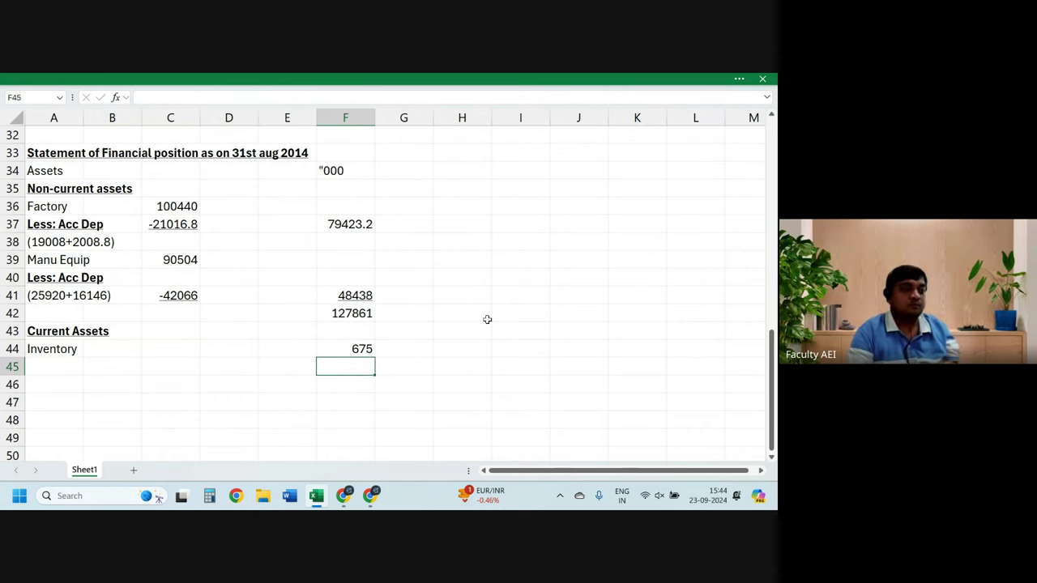
{"action": "key", "text": "Left"}
{"action": "key", "text": "Left"}
{"action": "key", "text": "Left"}
{"action": "key", "text": "Left"}
{"action": "key", "text": "Left"}
{"action": "type", "text": "Tr"}
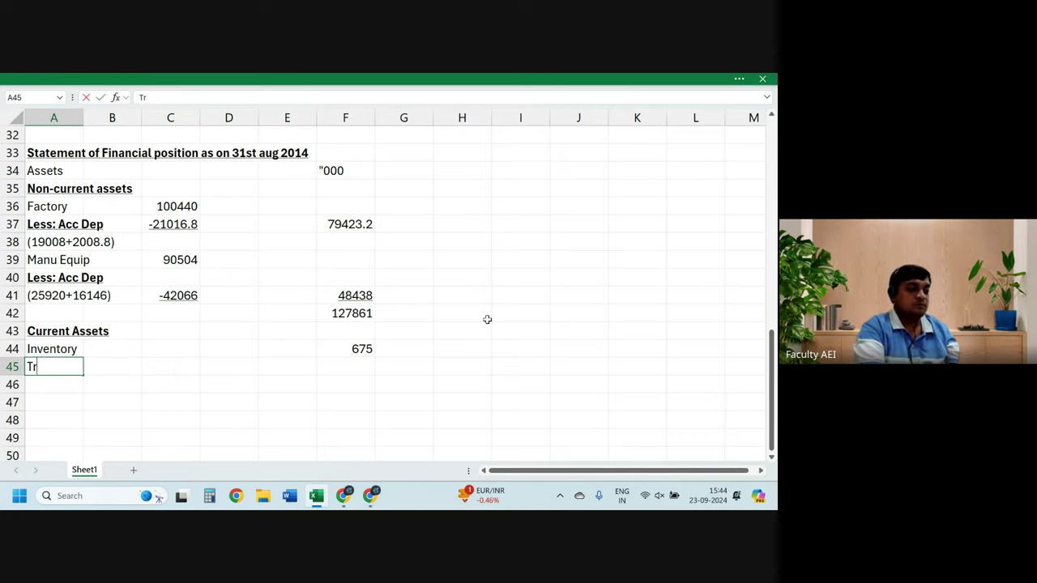
{"action": "type", "text": "de"}
{"action": "key", "text": "BackSpace"}
{"action": "key", "text": "BackSpace"}
{"action": "type", "text": "ad"}
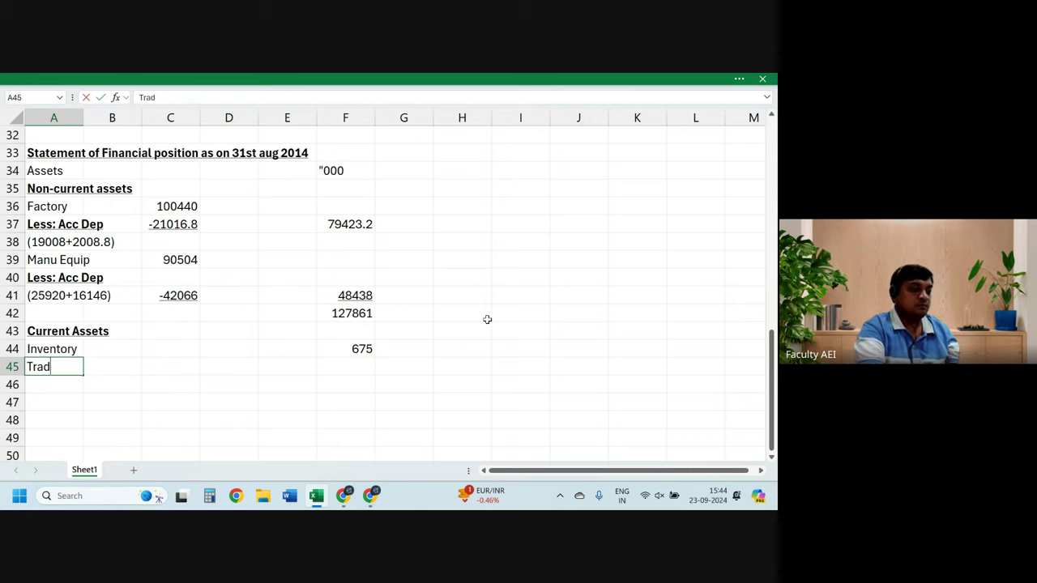
{"action": "type", "text": "e Rece"}
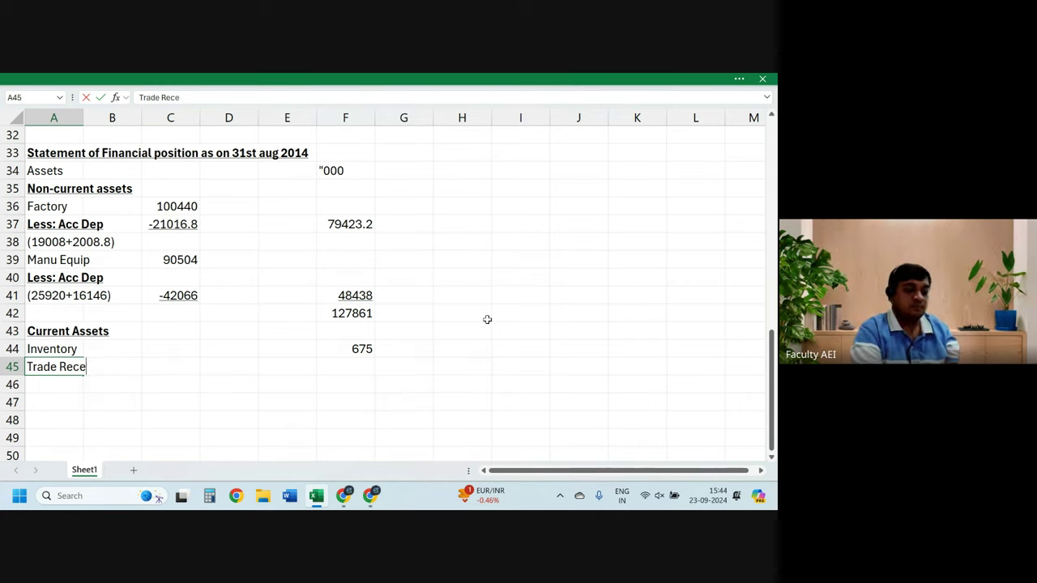
{"action": "type", "text": "ivables"}
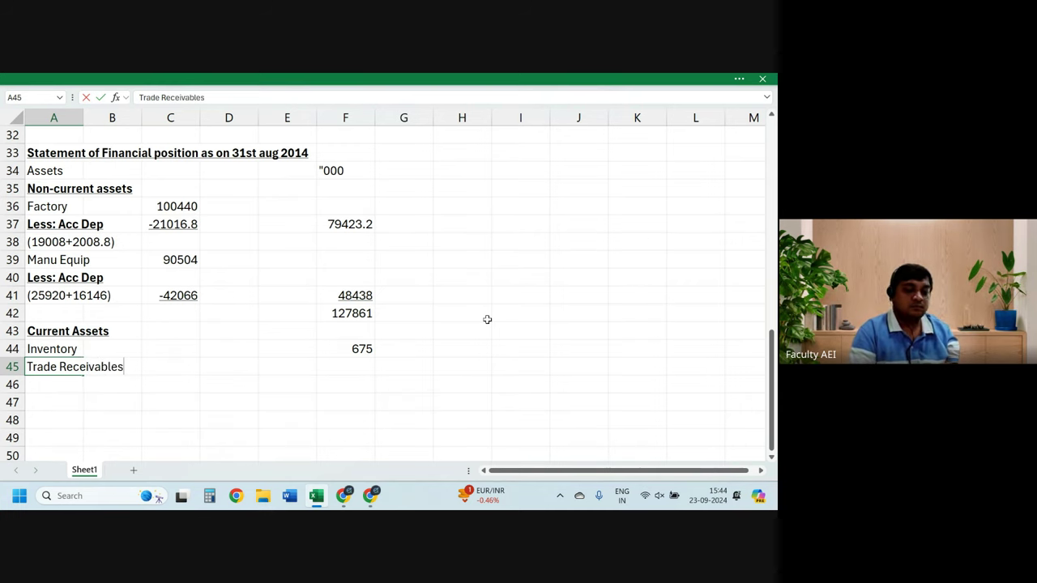
{"action": "key", "text": "Right"}
{"action": "key", "text": "Right"}
{"action": "key", "text": "Right"}
{"action": "key", "text": "Right"}
{"action": "key", "text": "Right"}
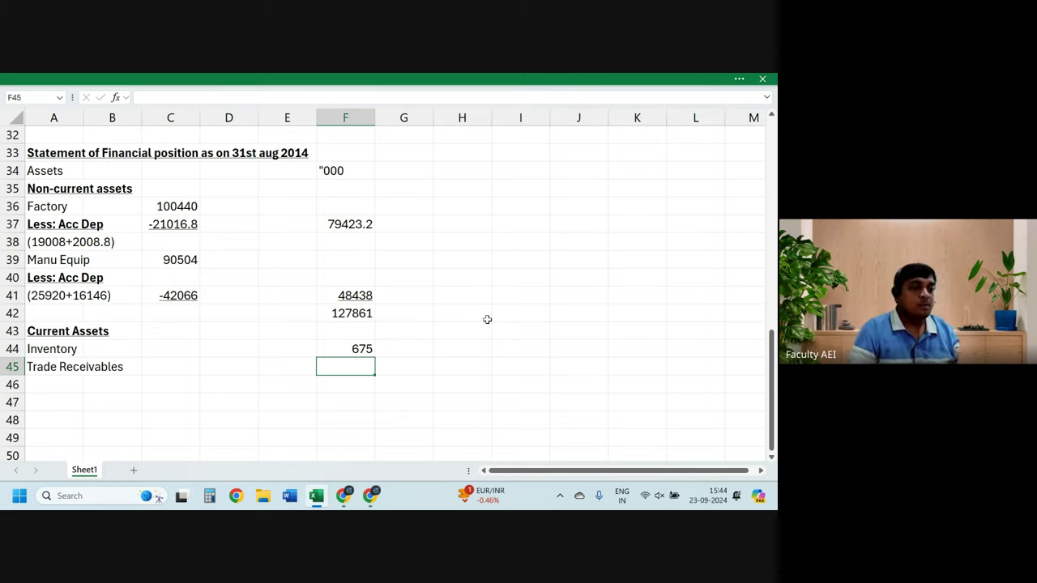
{"action": "type", "text": "9072"}
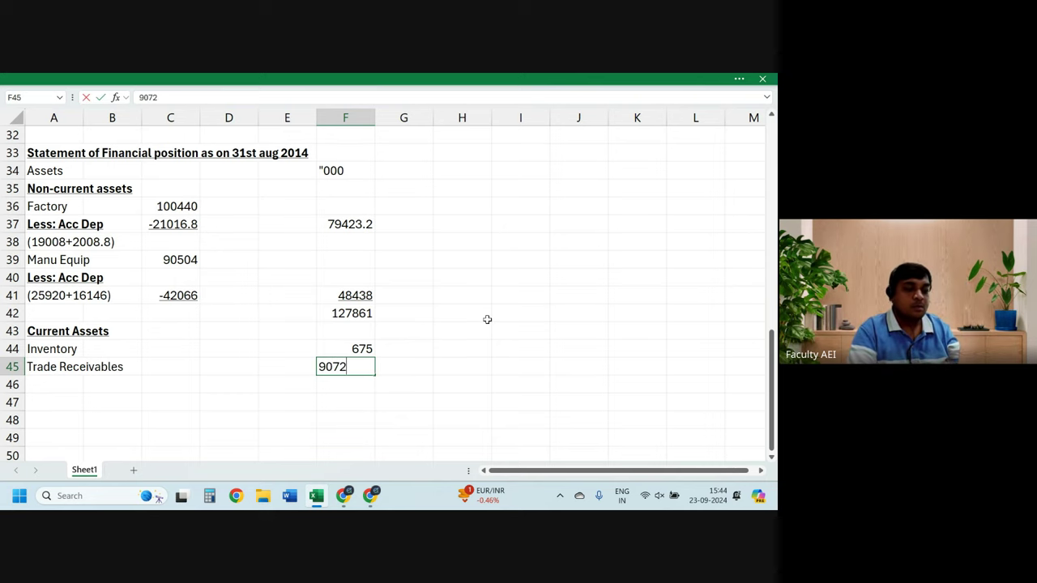
{"action": "key", "text": "Return"}
Step: Add Bank with an amount of 11340 in row 46
{"action": "key", "text": "Left"}
{"action": "key", "text": "Left"}
{"action": "key", "text": "Left"}
{"action": "key", "text": "Left"}
{"action": "key", "text": "Left"}
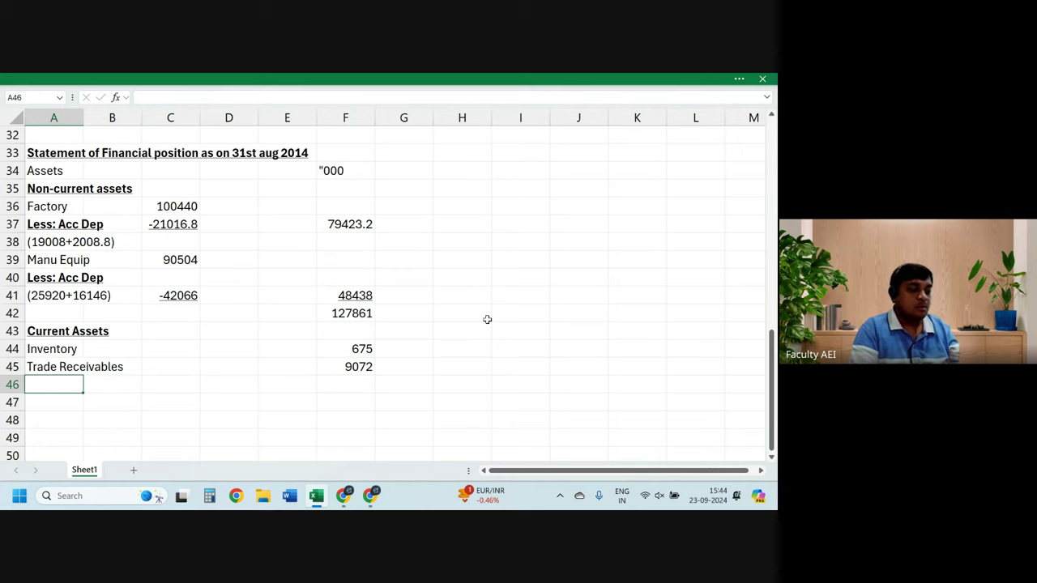
{"action": "type", "text": "Bank"}
{"action": "key", "text": "Right"}
{"action": "key", "text": "Right"}
{"action": "key", "text": "Right"}
{"action": "key", "text": "Right"}
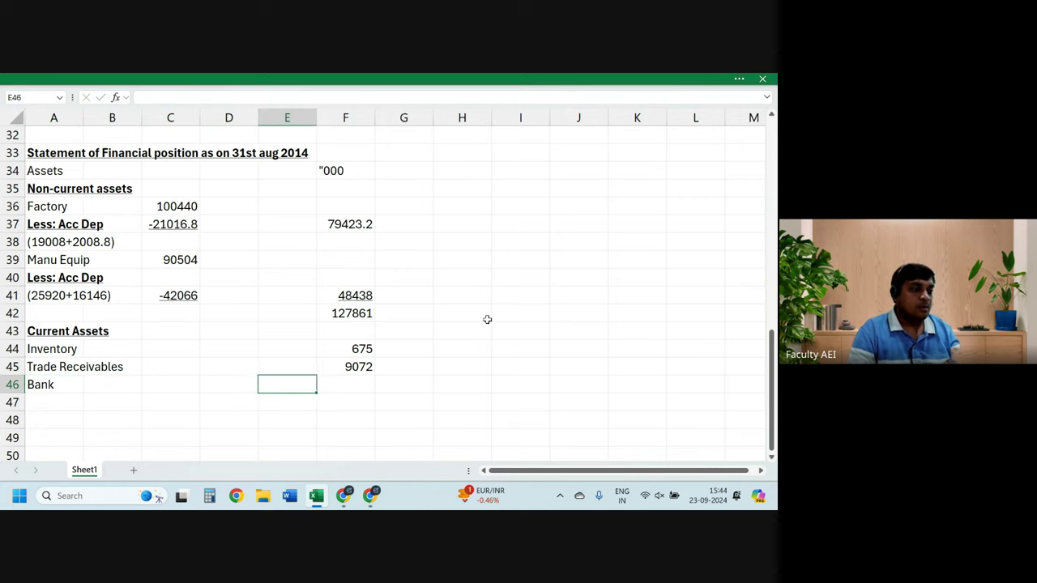
{"action": "key", "text": "Right"}
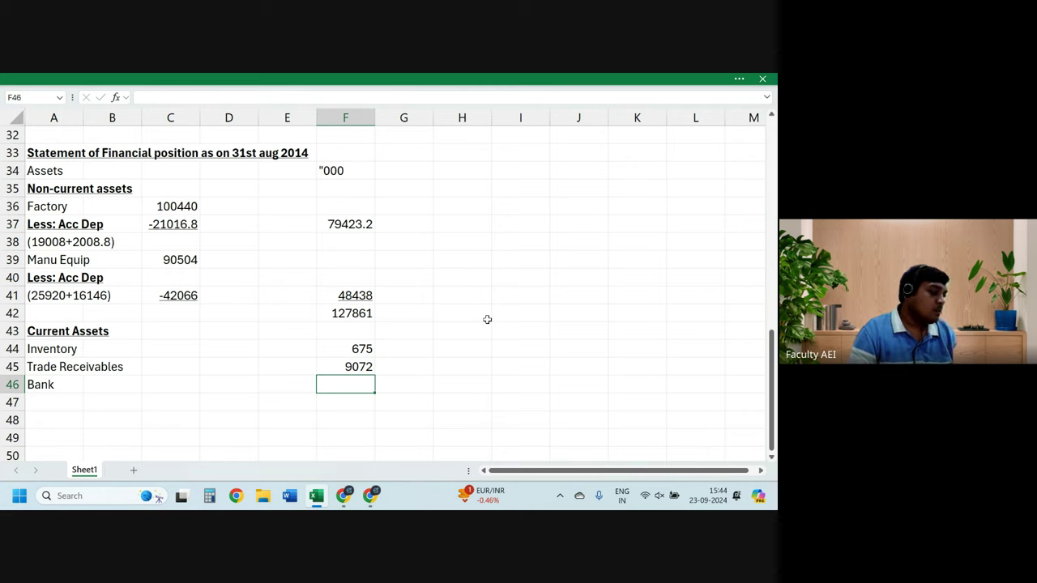
{"action": "type", "text": "11340"}
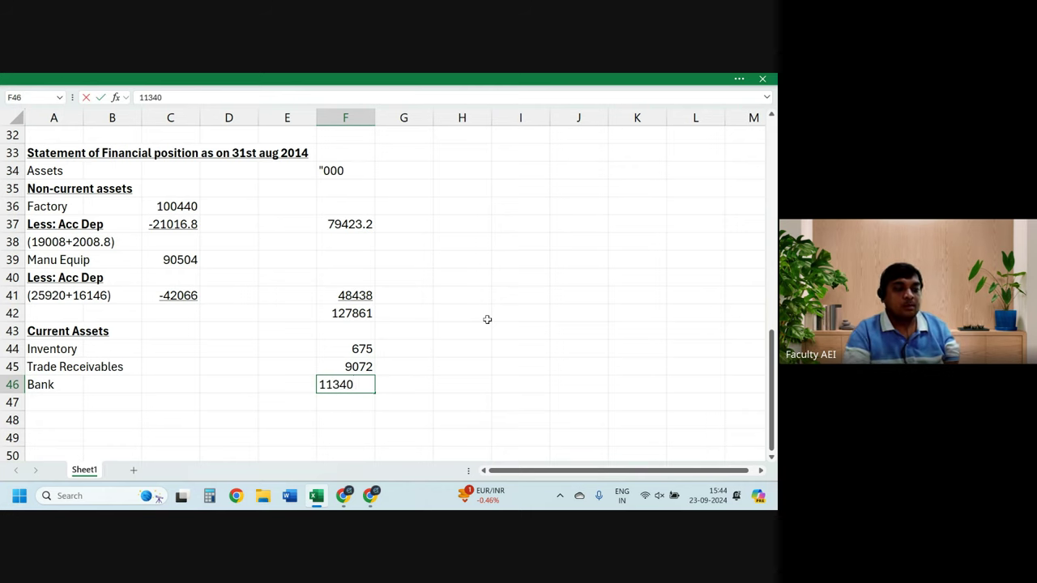
{"action": "key", "text": "Return"}
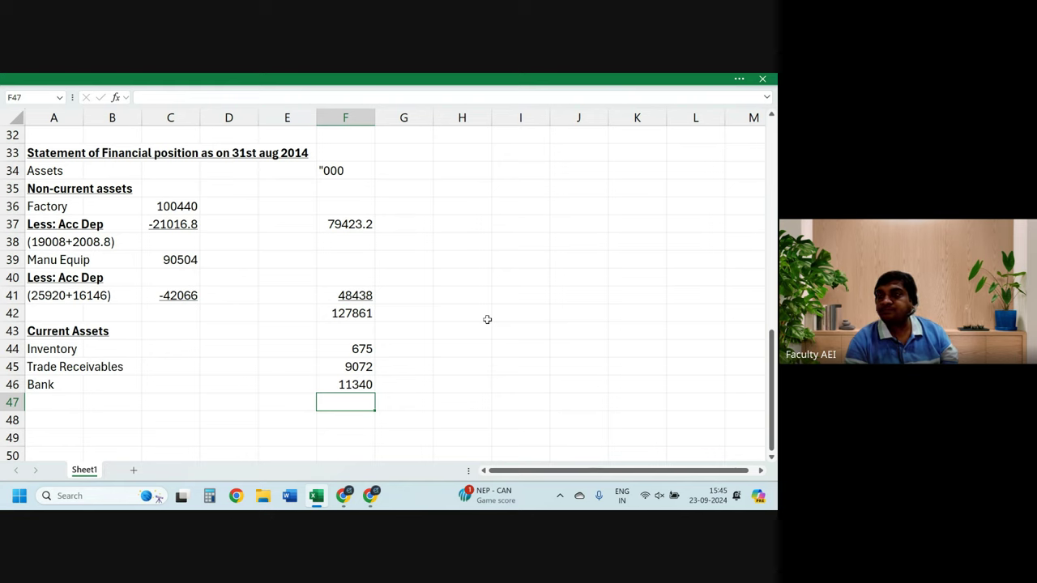
Step: Enter Prepaid Insurance in A47 with amount 10 in F47
{"action": "key", "text": "Left"}
{"action": "key", "text": "Left"}
{"action": "key", "text": "Left"}
{"action": "key", "text": "Left"}
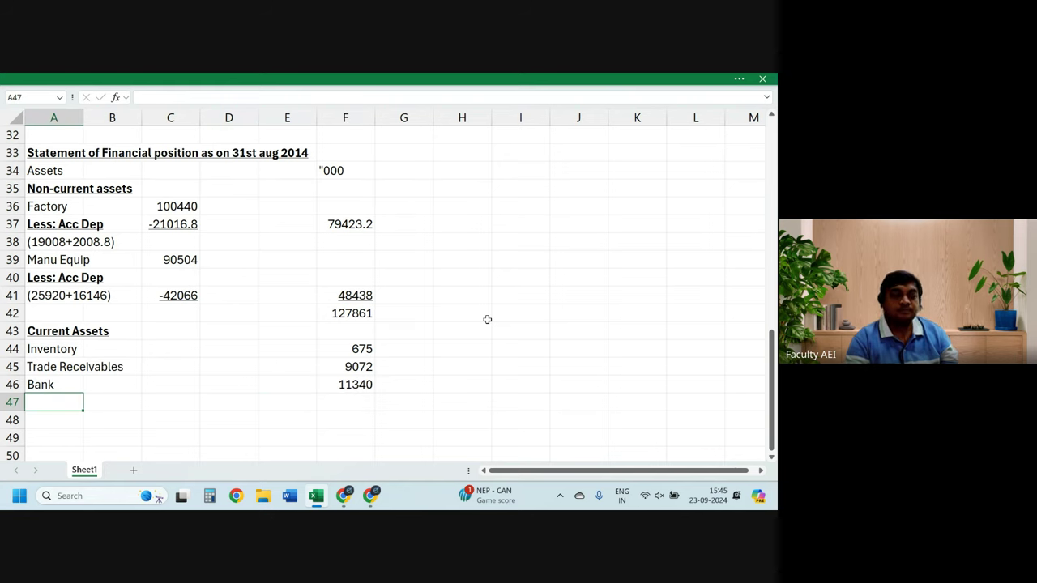
{"action": "type", "text": "Pre"}
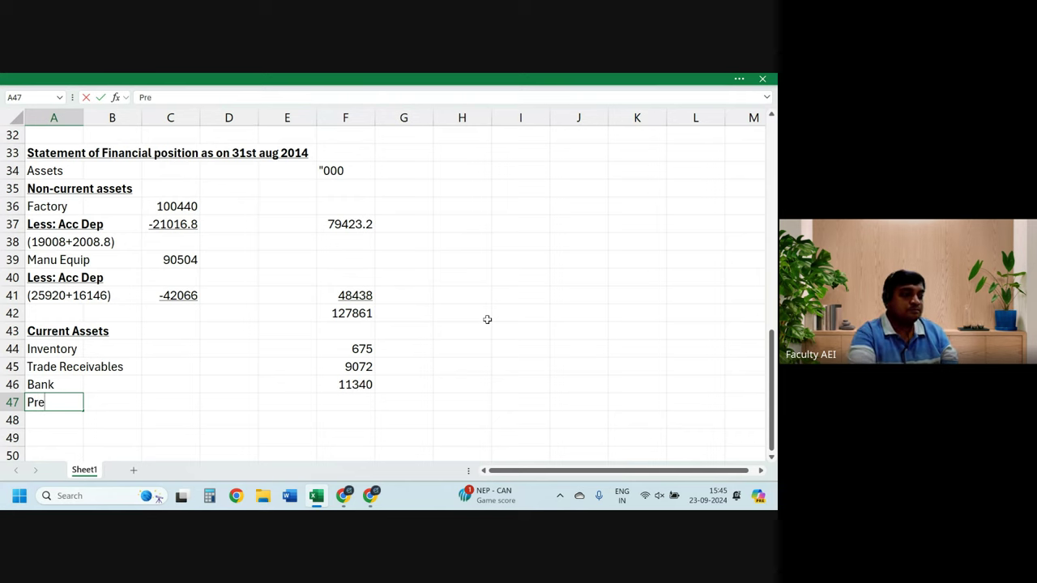
{"action": "type", "text": "paid"}
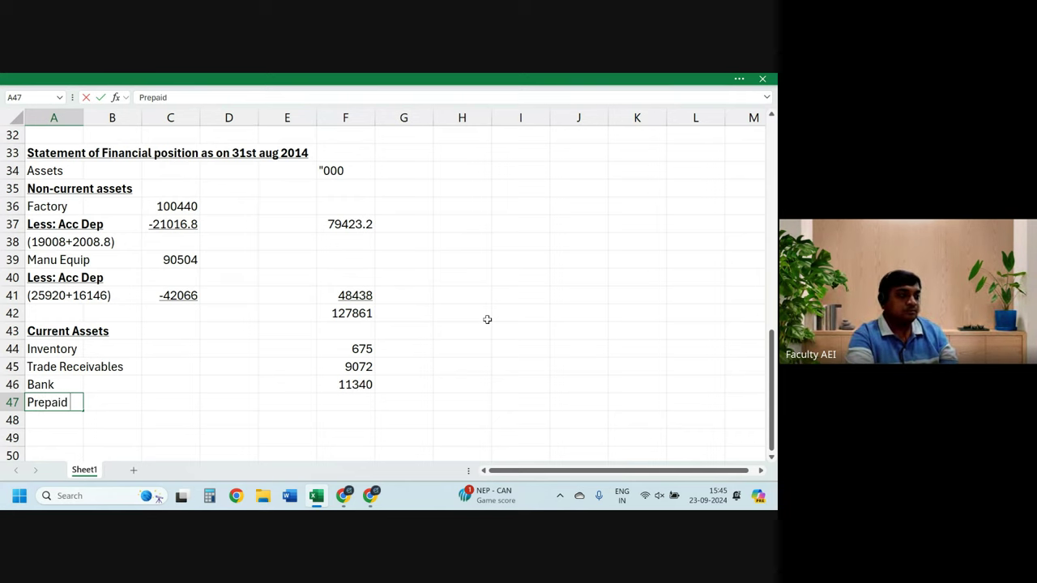
{"action": "type", "text": " Insuran"}
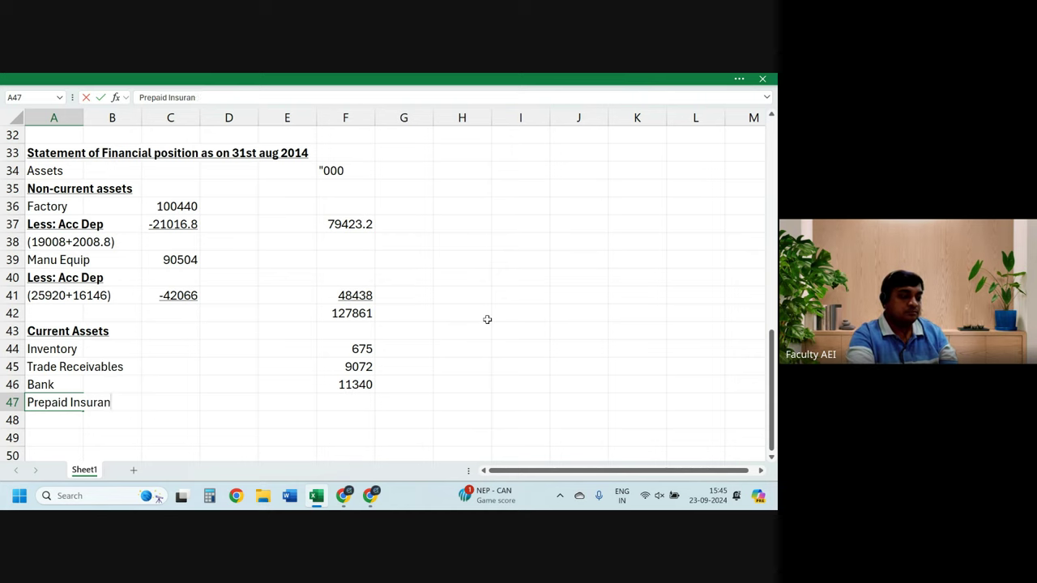
{"action": "type", "text": "ce"}
{"action": "key", "text": "Right"}
{"action": "key", "text": "Right"}
{"action": "key", "text": "Right"}
{"action": "key", "text": "Right"}
{"action": "key", "text": "Right"}
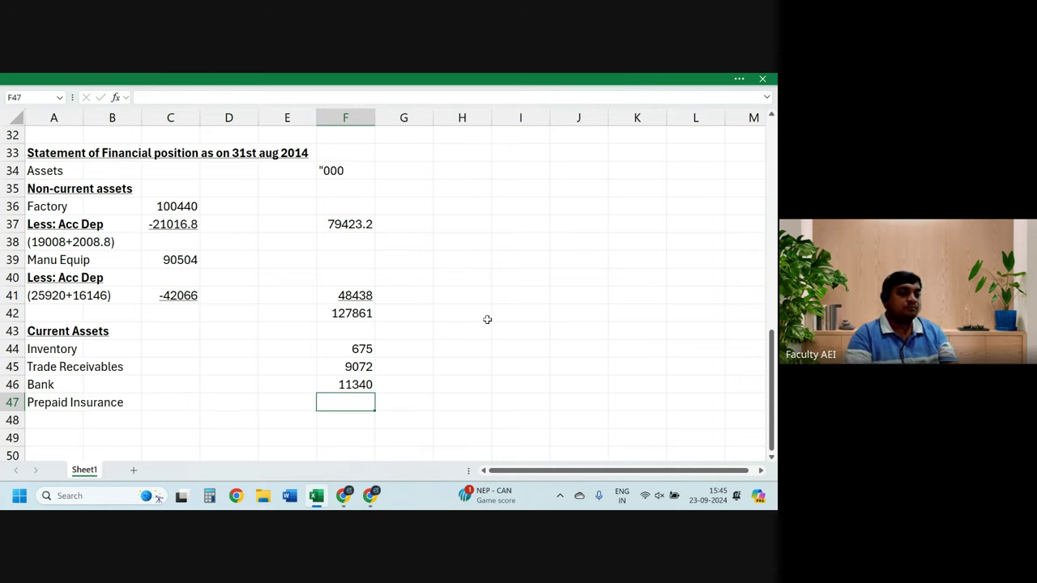
{"action": "type", "text": "10"}
{"action": "key", "text": "Return"}
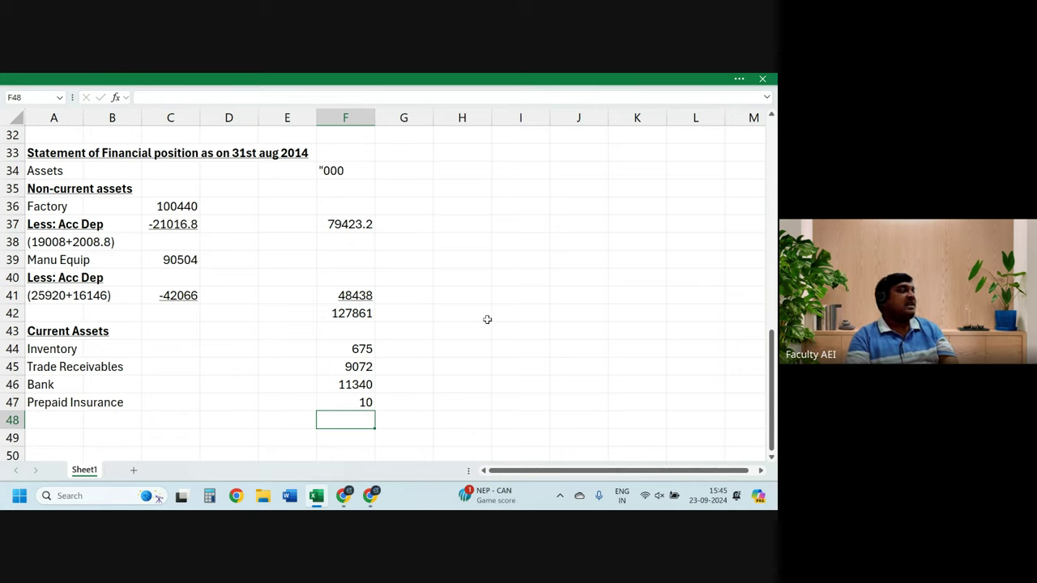
{"action": "key", "text": "Up"}
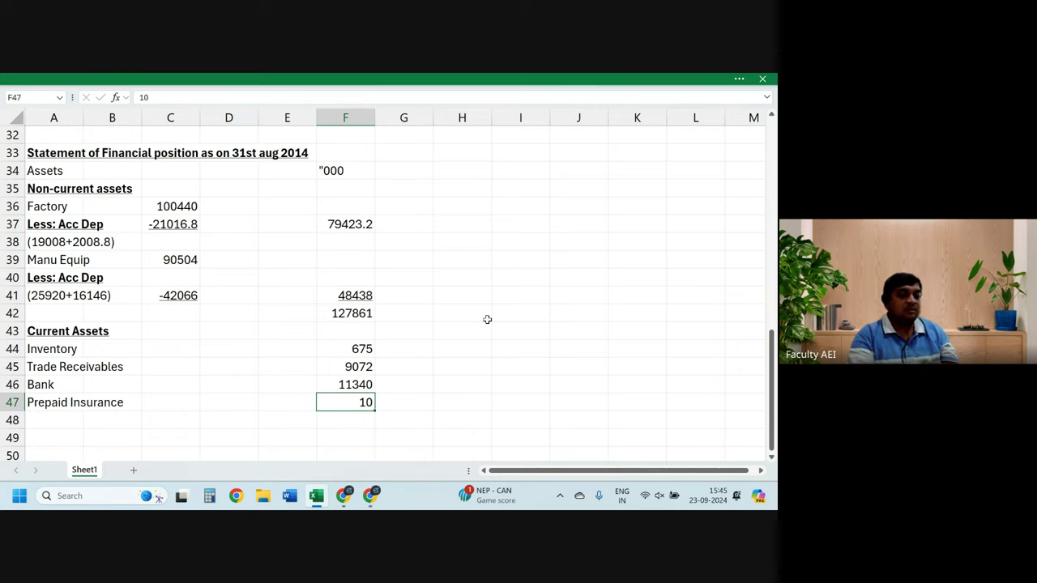
{"action": "key", "text": "Down"}
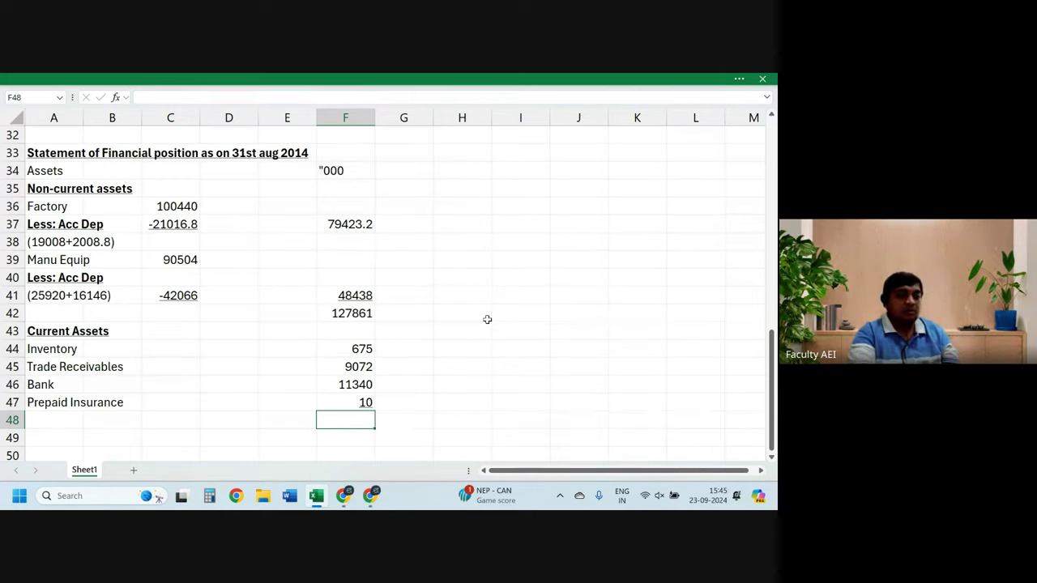
Step: Total the assets in F48 with =SUM(F42:F47), giving a bold, underlined 148958
{"action": "type", "text": "=sum("}
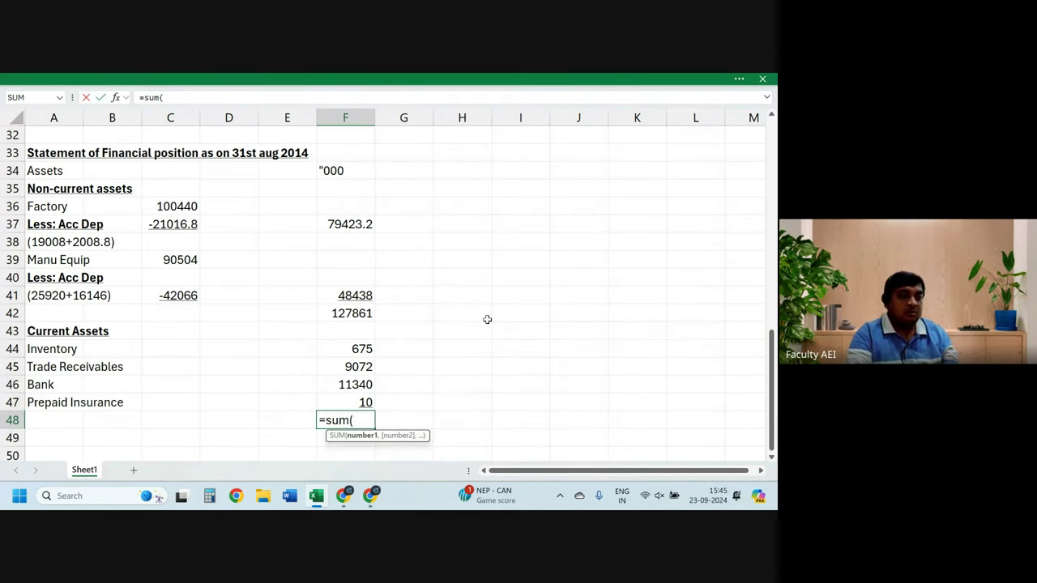
{"action": "key", "text": "Up"}
{"action": "key", "text": "Up"}
{"action": "key", "text": "Up"}
{"action": "key", "text": "Up"}
{"action": "key", "text": "Up"}
{"action": "key", "text": "Up"}
{"action": "key", "text": "shift+Down"}
{"action": "key", "text": "shift+Down"}
{"action": "key", "text": "shift+Down"}
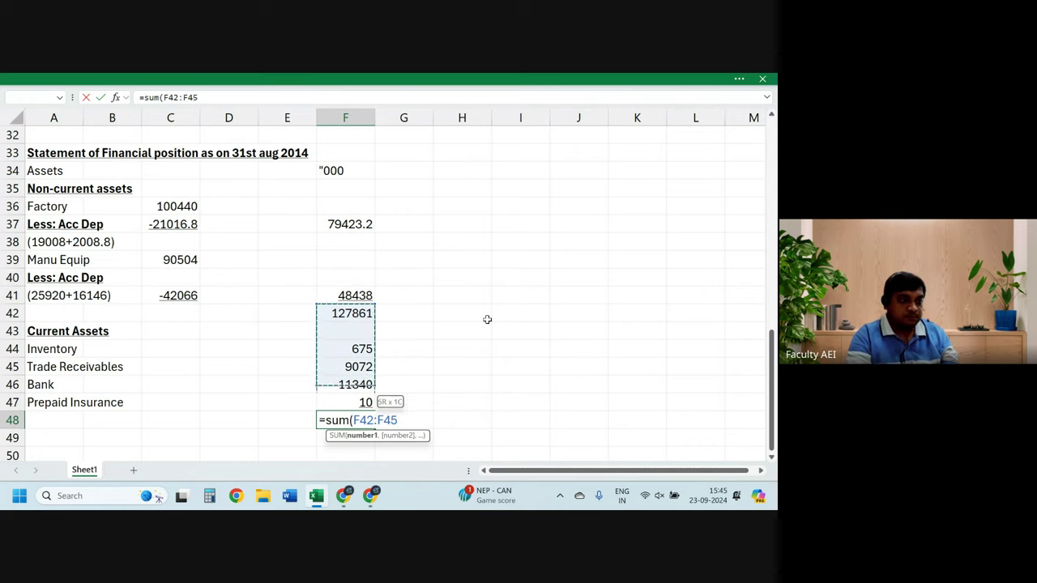
{"action": "key", "text": "shift+Down"}
{"action": "type", "text": ")"}
{"action": "key", "text": "Return"}
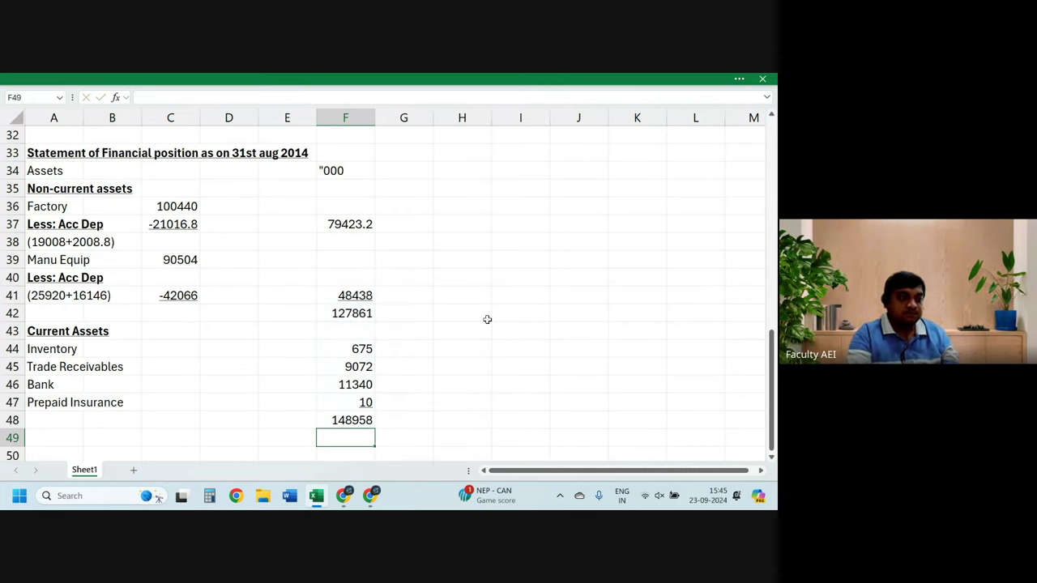
{"action": "key", "text": "Up"}
{"action": "key", "text": "ctrl+b"}
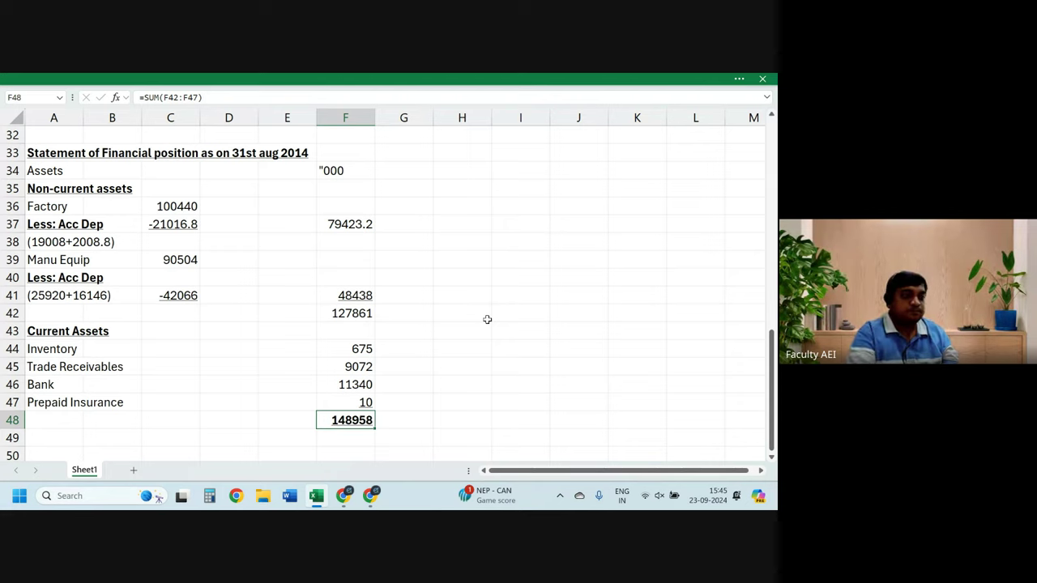
{"action": "key", "text": "Down"}
{"action": "key", "text": "Down"}
{"action": "key", "text": "Down"}
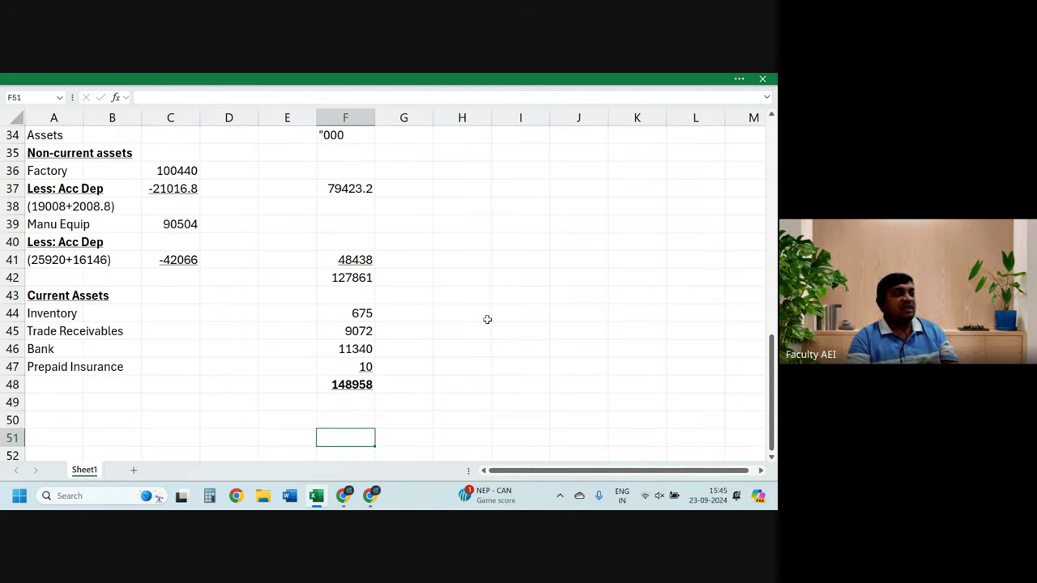
{"action": "key", "text": "Right"}
{"action": "key", "text": "Right"}
{"action": "key", "text": "Right"}
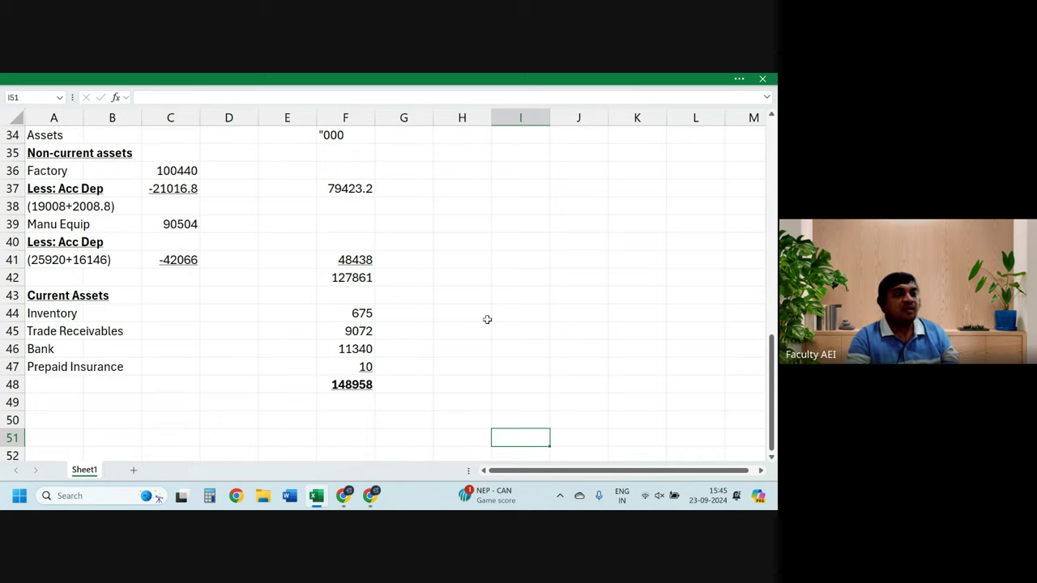
{"action": "key", "text": "Up"}
{"action": "key", "text": "Up"}
{"action": "key", "text": "Up"}
{"action": "key", "text": "Up"}
{"action": "key", "text": "Up"}
{"action": "key", "text": "Up"}
{"action": "key", "text": "Up"}
{"action": "key", "text": "Left"}
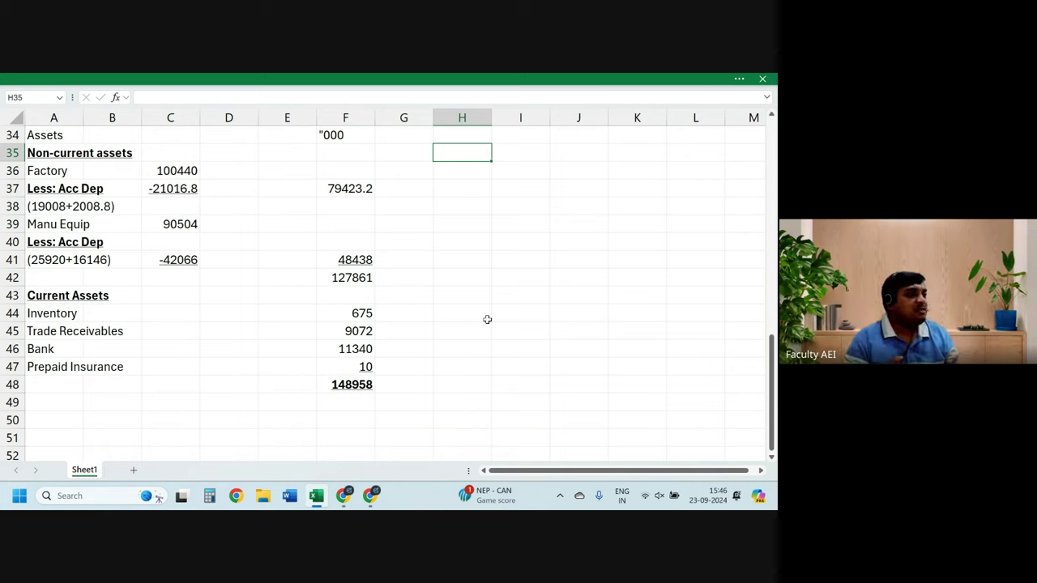
Step: Add a bold Equity heading in H35
{"action": "type", "text": "Equit"}
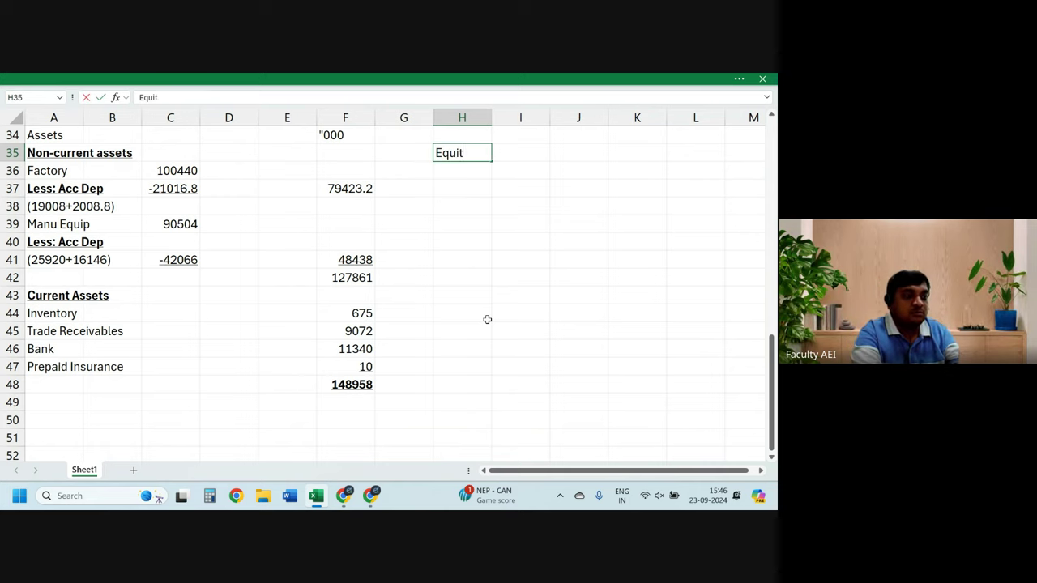
{"action": "type", "text": "y"}
{"action": "key", "text": "Return"}
{"action": "key", "text": "Up"}
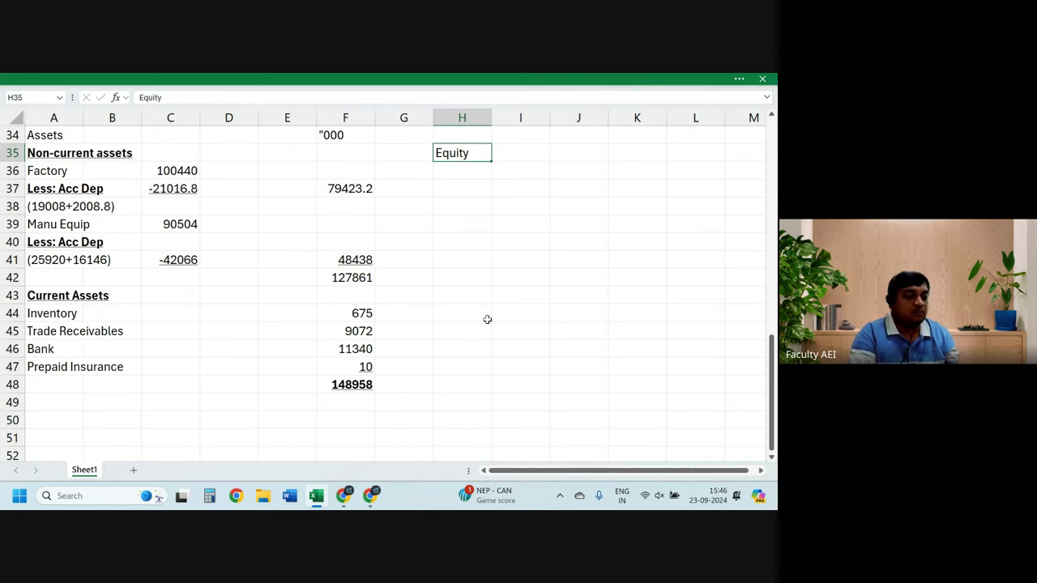
{"action": "key", "text": "ctrl+b"}
{"action": "key", "text": "Down"}
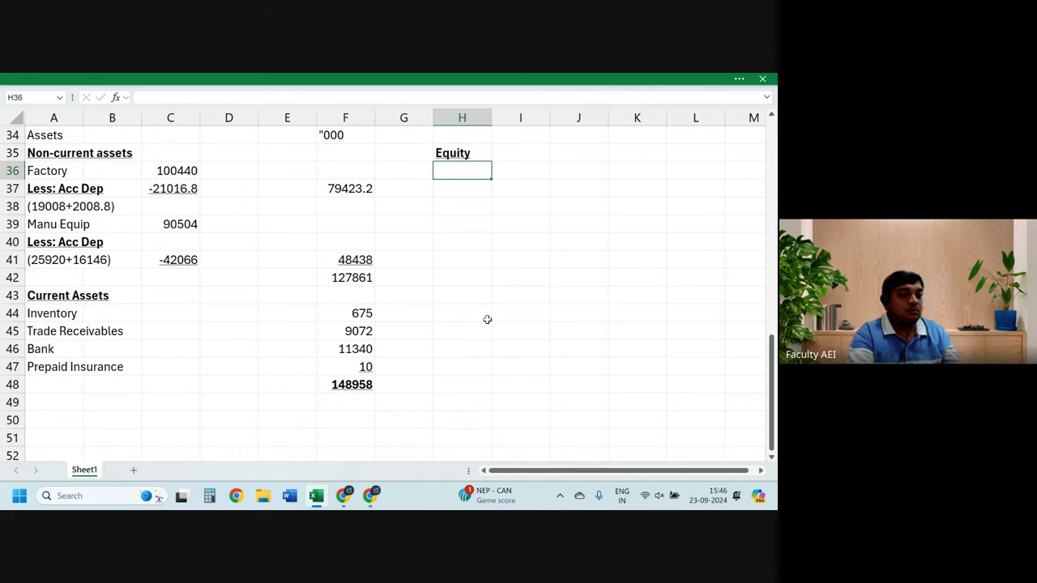
Step: List Share Capital under Equity with an amount of 60480
{"action": "type", "text": "Share"}
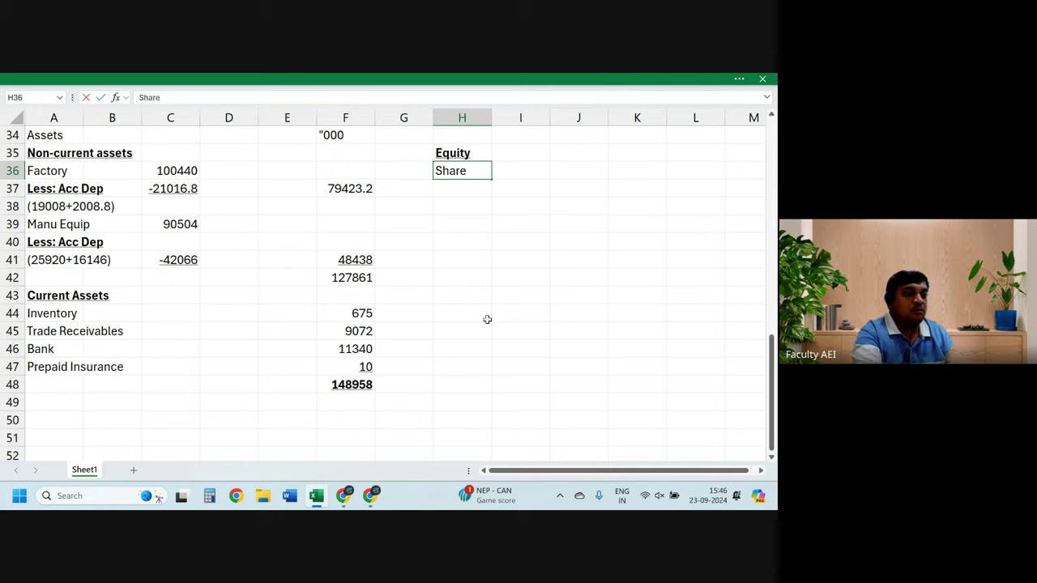
{"action": "type", "text": "Copita"}
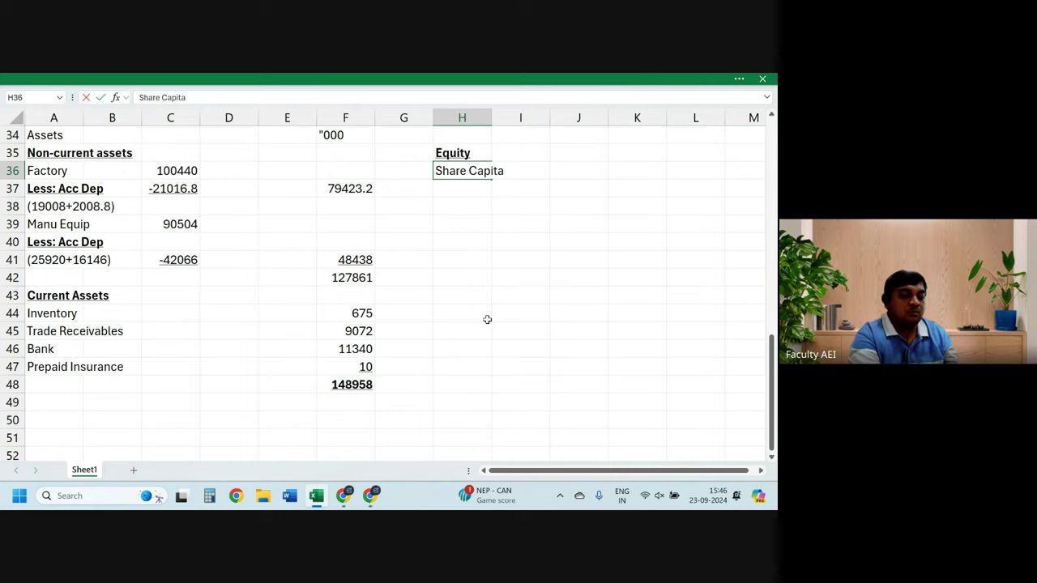
{"action": "type", "text": "l"}
{"action": "key", "text": "Return"}
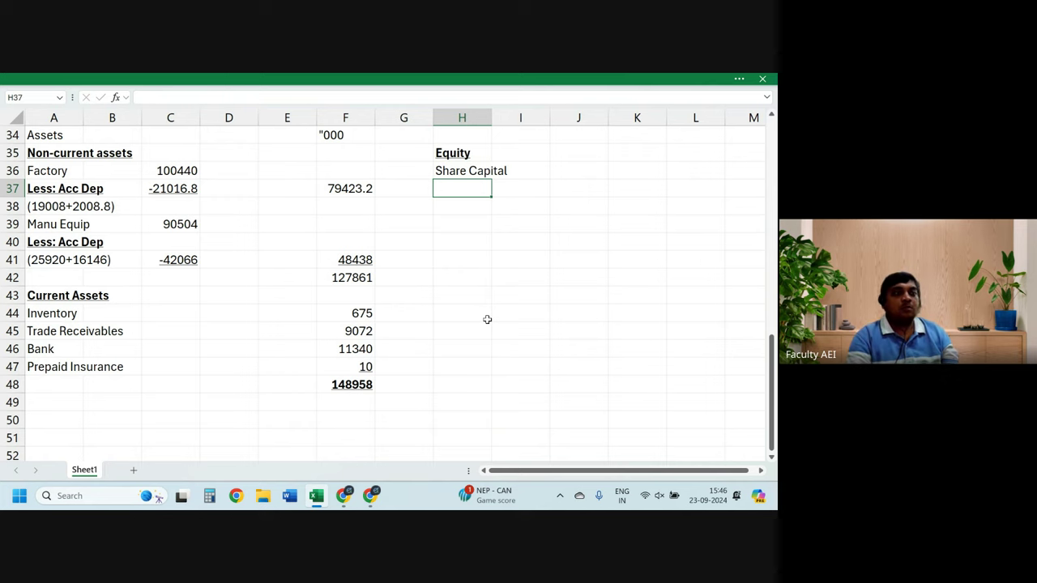
{"action": "key", "text": "Up"}
{"action": "key", "text": "Up"}
{"action": "key", "text": "Right"}
{"action": "key", "text": "Right"}
{"action": "key", "text": "Right"}
{"action": "key", "text": "Down"}
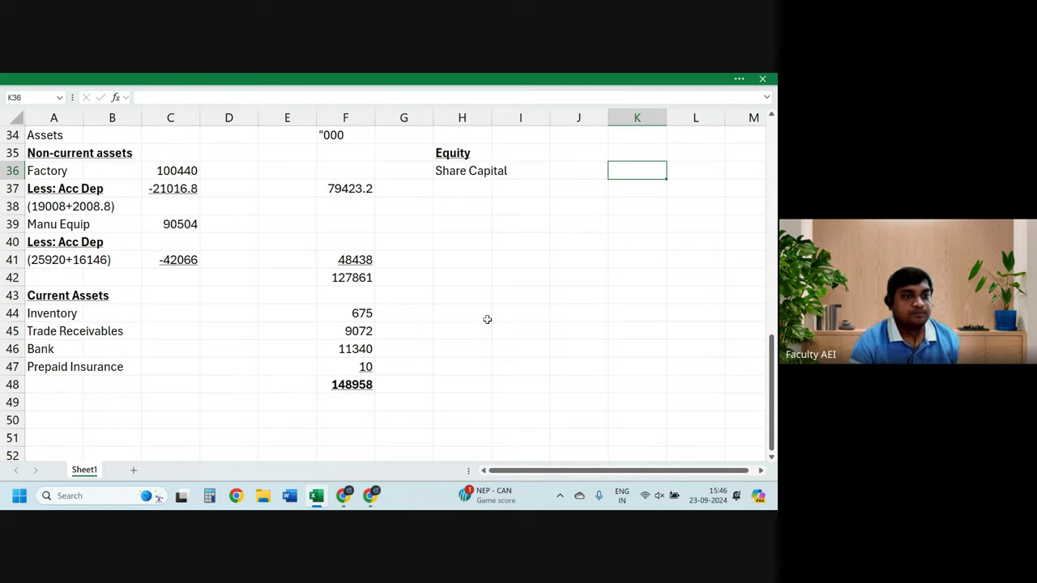
{"action": "key", "text": "Right"}
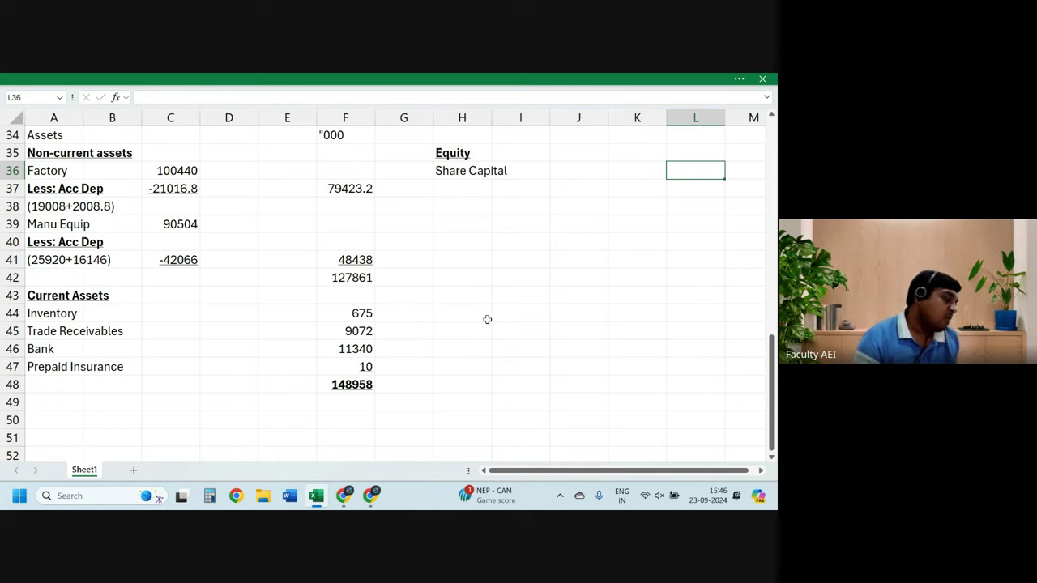
{"action": "type", "text": "6"}
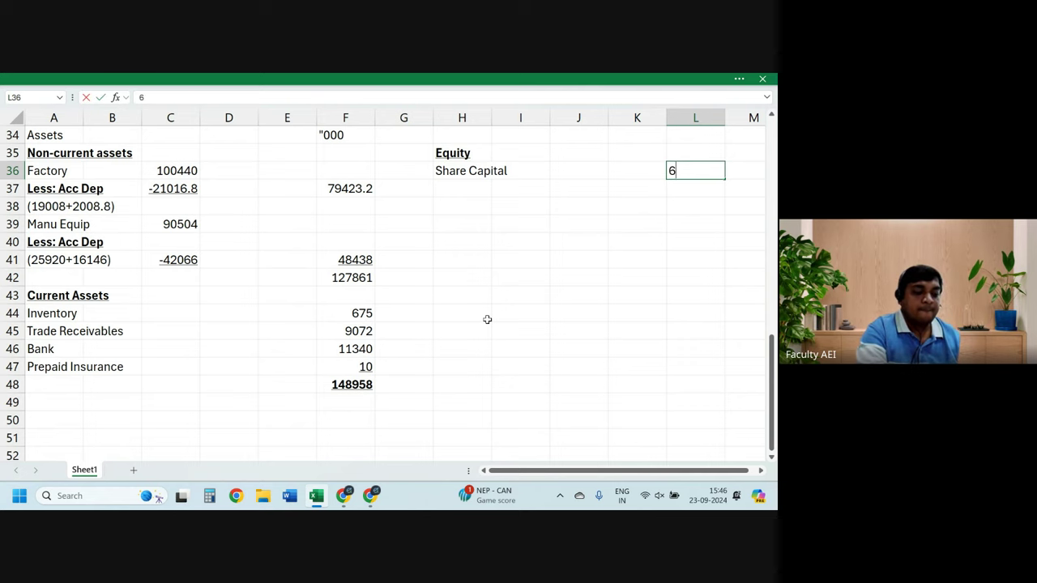
{"action": "type", "text": "0480"}
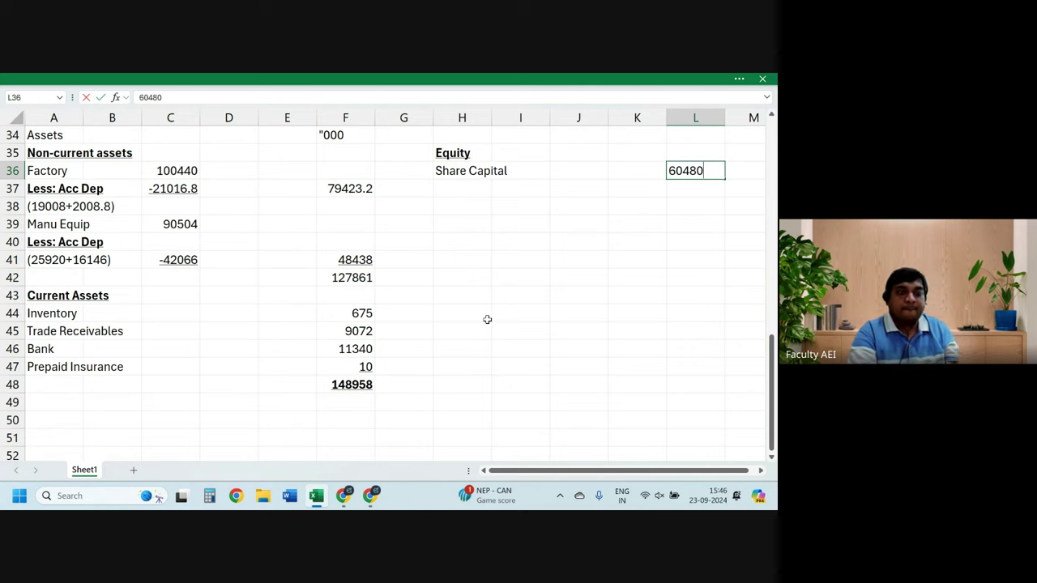
{"action": "key", "text": "Return"}
{"action": "key", "text": "Left"}
{"action": "key", "text": "Left"}
{"action": "key", "text": "Left"}
{"action": "key", "text": "Left"}
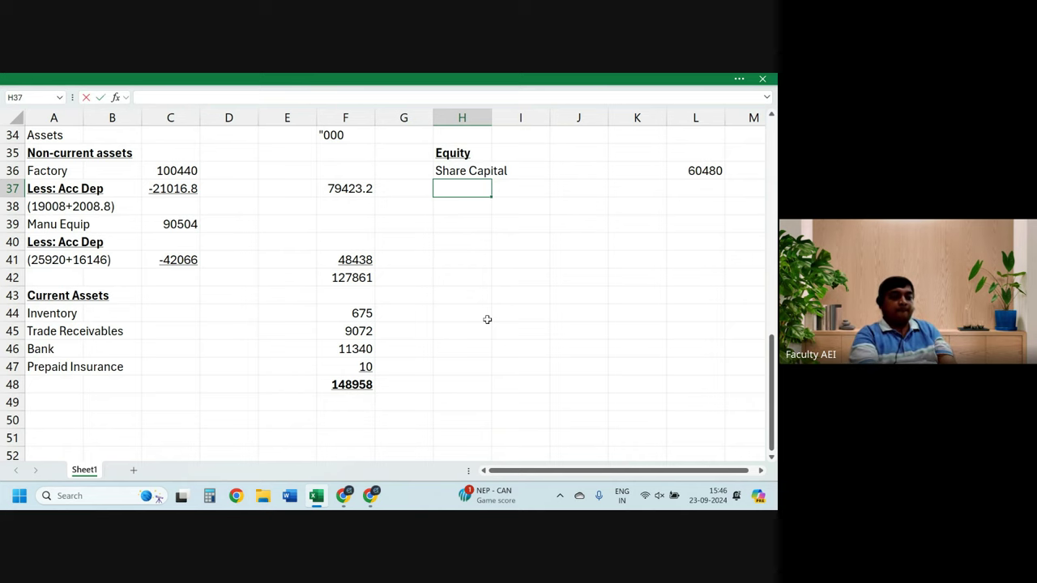
Step: Add Other reserves with an amount of 0
{"action": "type", "text": "Other res"}
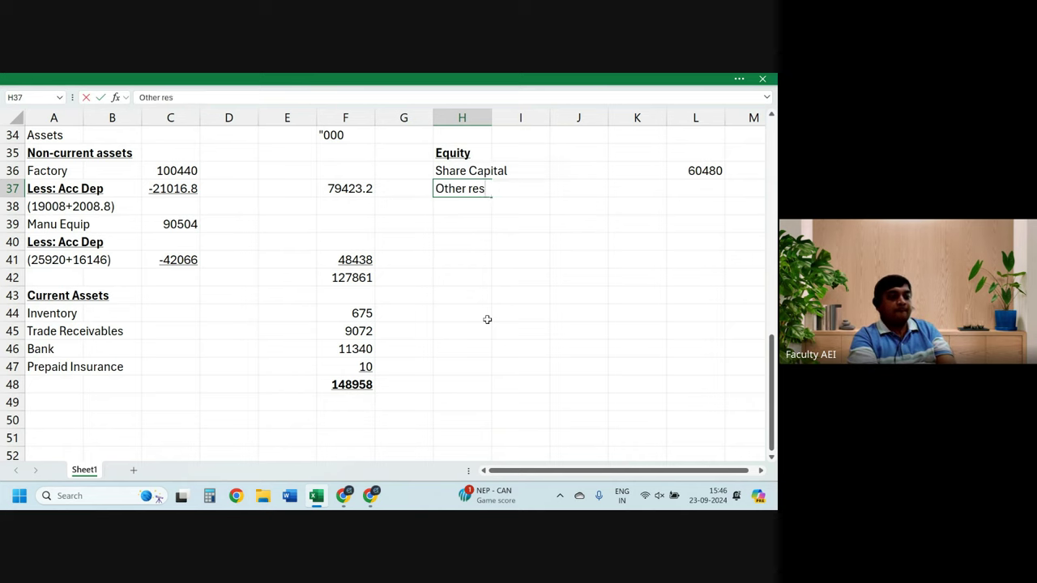
{"action": "type", "text": "erves"}
{"action": "key", "text": "Right"}
{"action": "key", "text": "Right"}
{"action": "key", "text": "Right"}
{"action": "key", "text": "Right"}
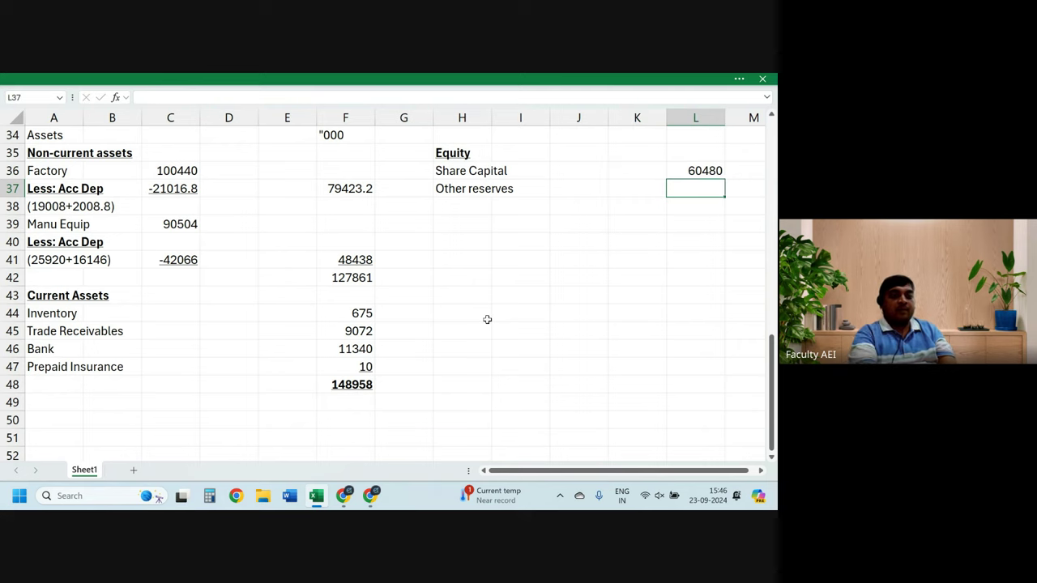
{"action": "type", "text": "0"}
{"action": "key", "text": "Return"}
{"action": "key", "text": "Left"}
{"action": "key", "text": "Left"}
{"action": "key", "text": "Left"}
{"action": "key", "text": "Left"}
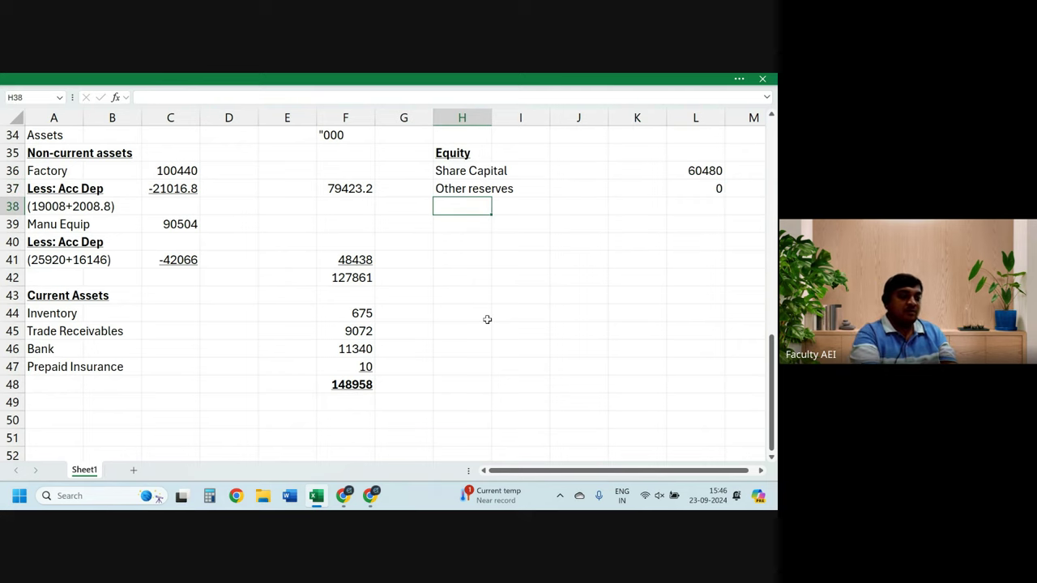
Step: Add Retained earnings with its working (23760+15665.2-3240) beneath it
{"action": "type", "text": "Retained e"}
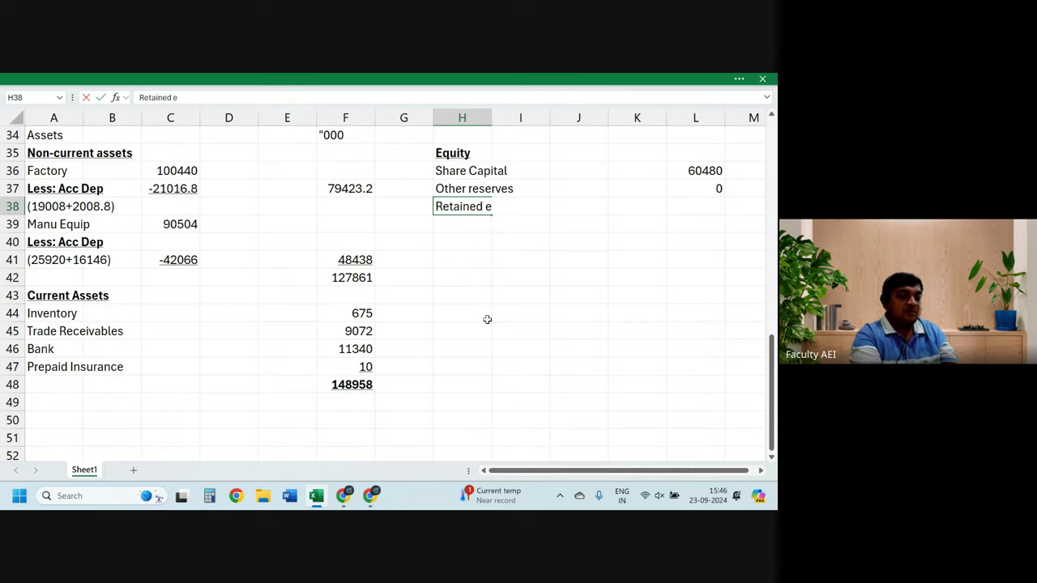
{"action": "type", "text": "arnings"}
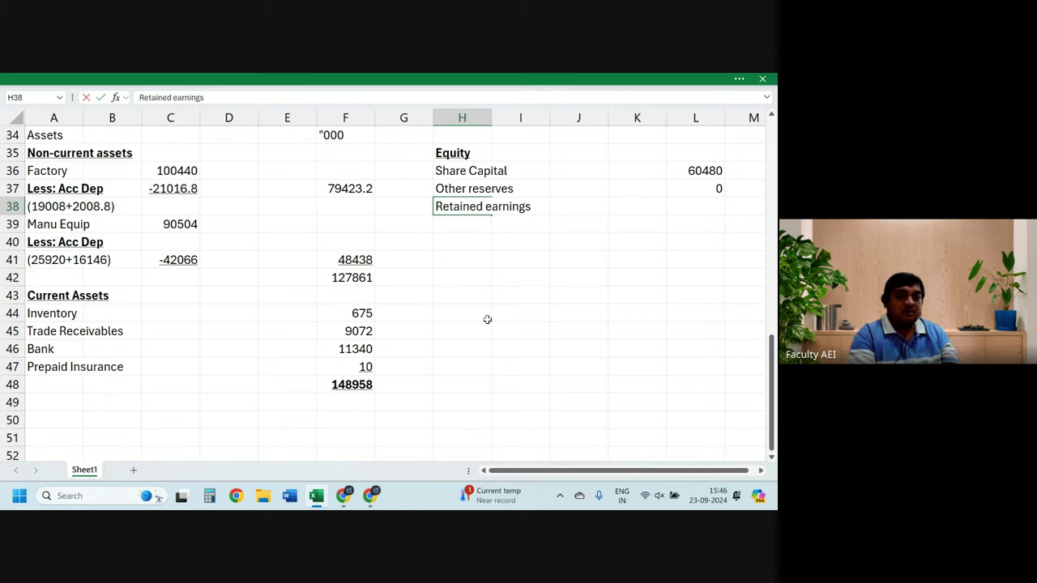
{"action": "key", "text": "Return"}
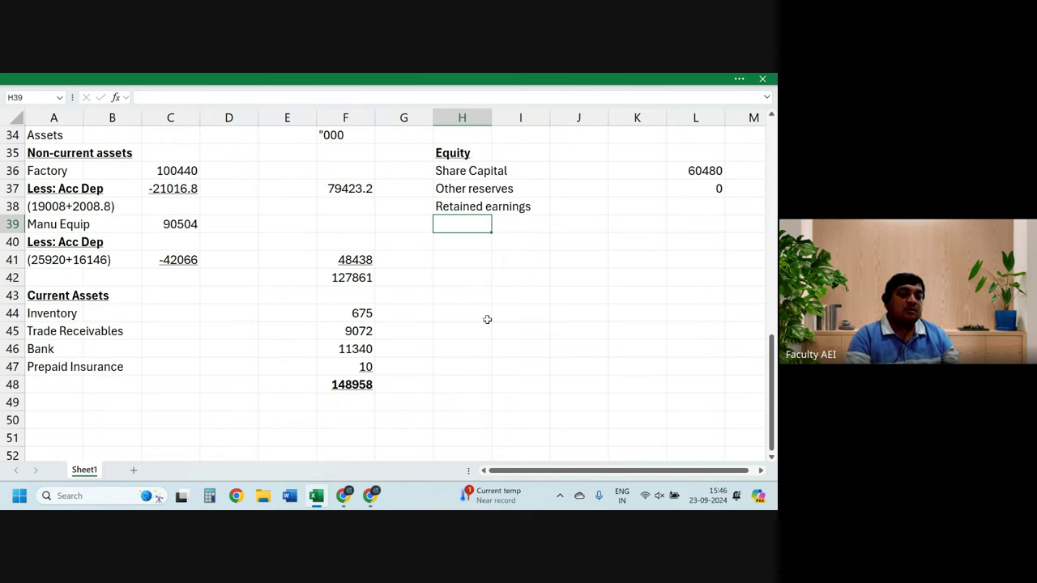
{"action": "type", "text": "("}
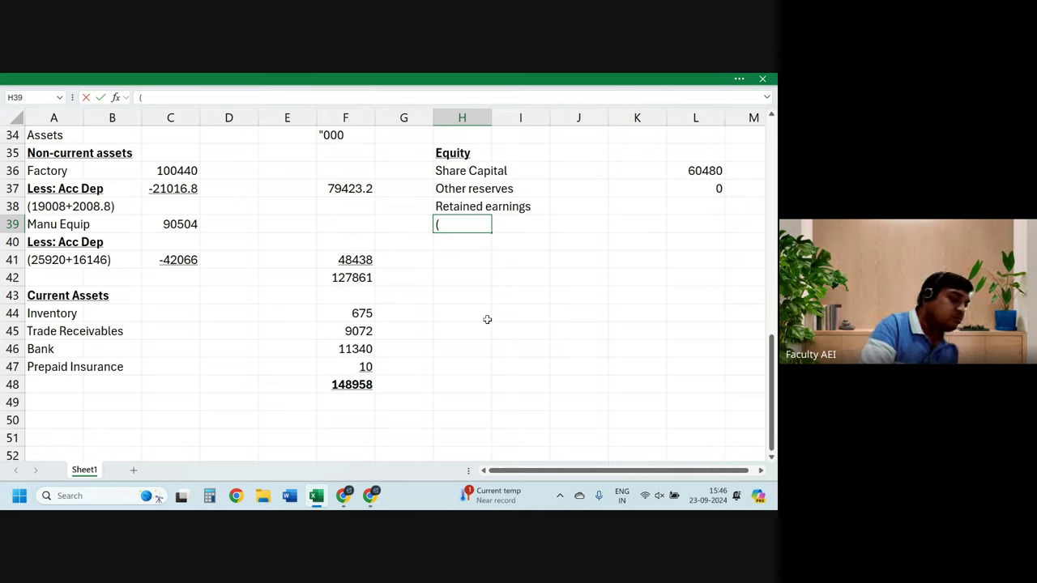
{"action": "type", "text": "23760"}
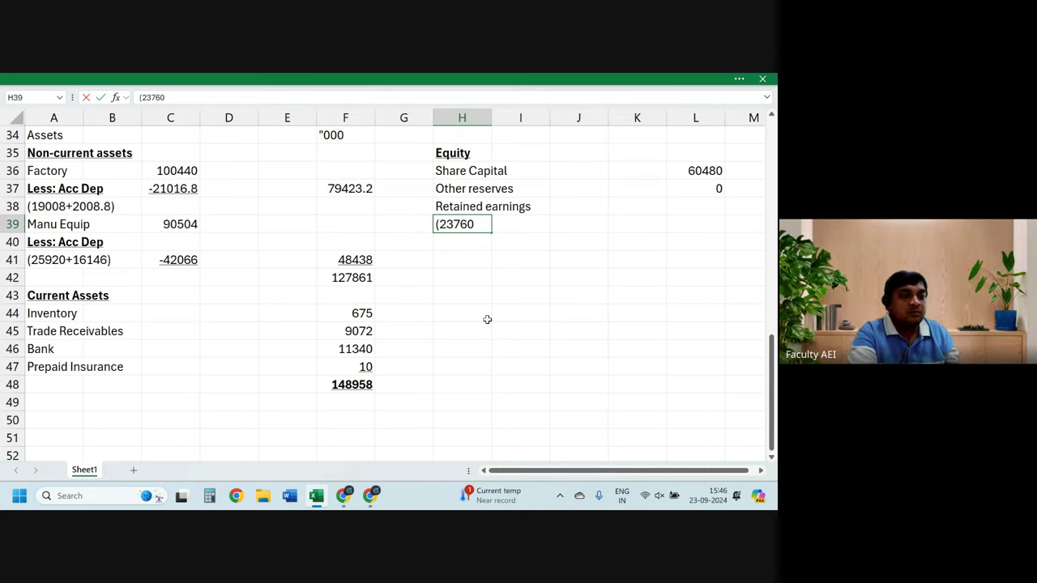
{"action": "type", "text": "+"}
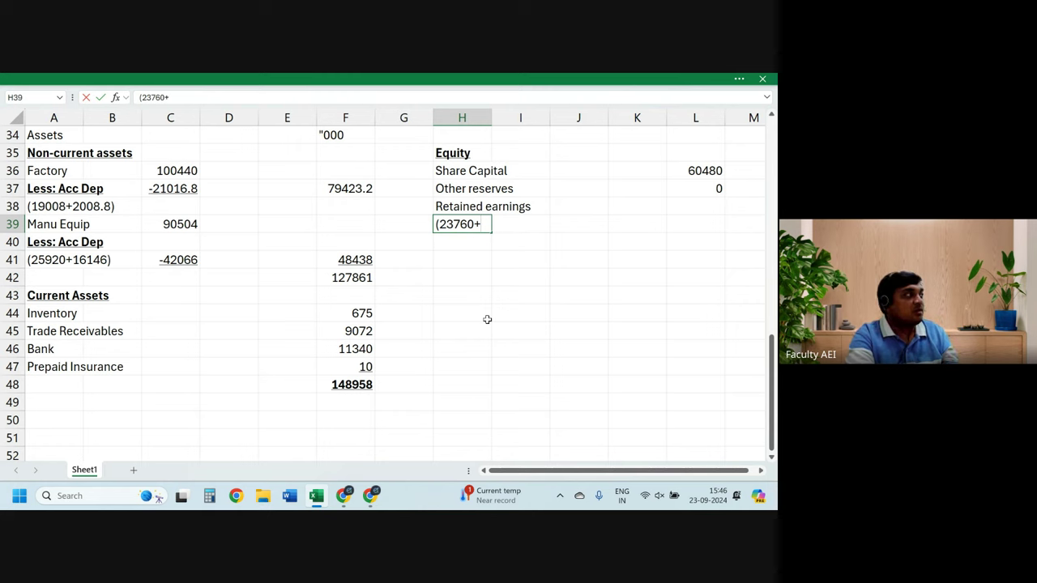
{"action": "type", "text": "1"}
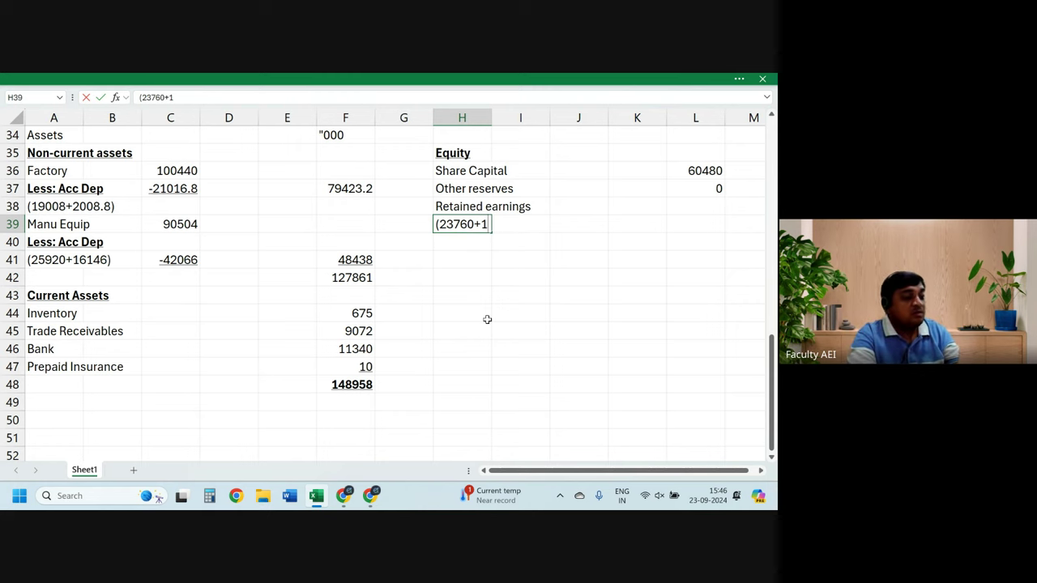
{"action": "type", "text": "5665."}
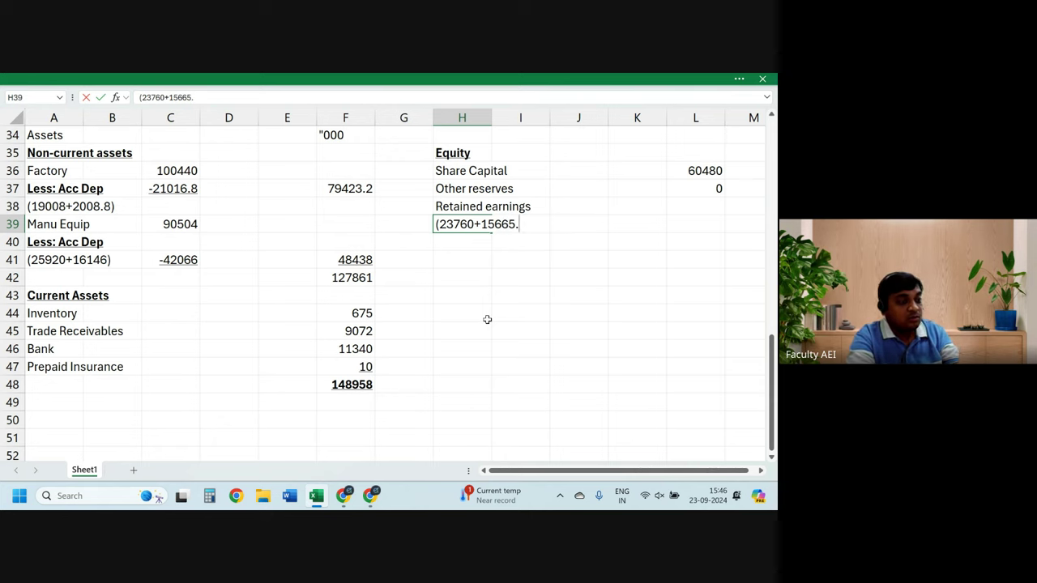
{"action": "type", "text": "2-"}
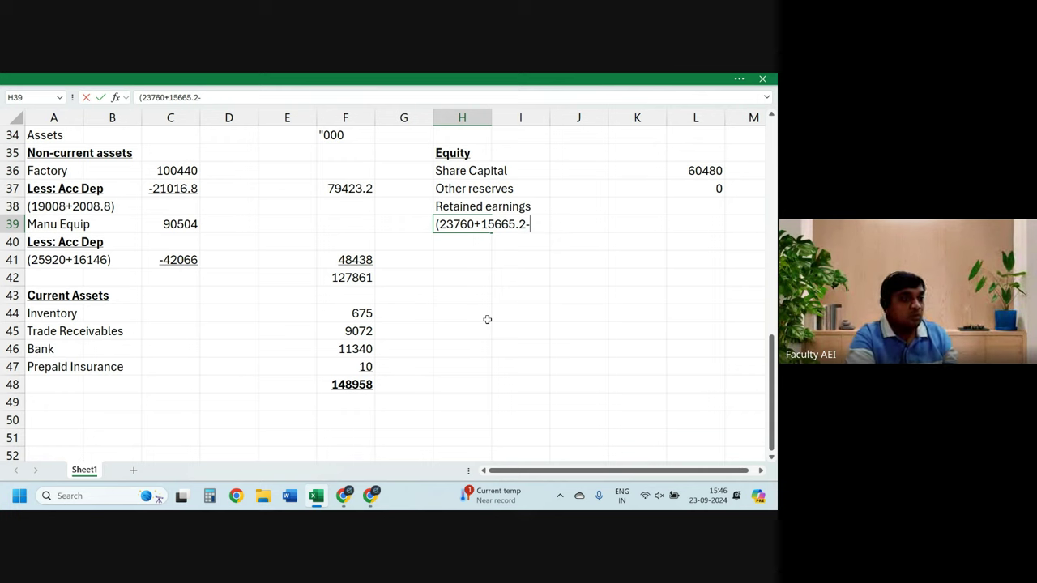
{"action": "type", "text": "3"}
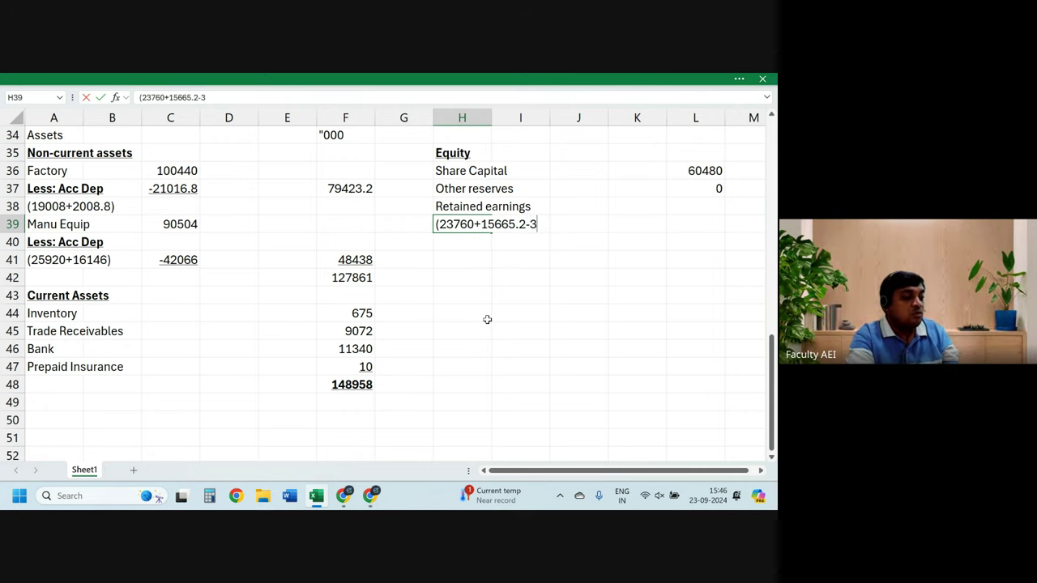
{"action": "type", "text": "240"}
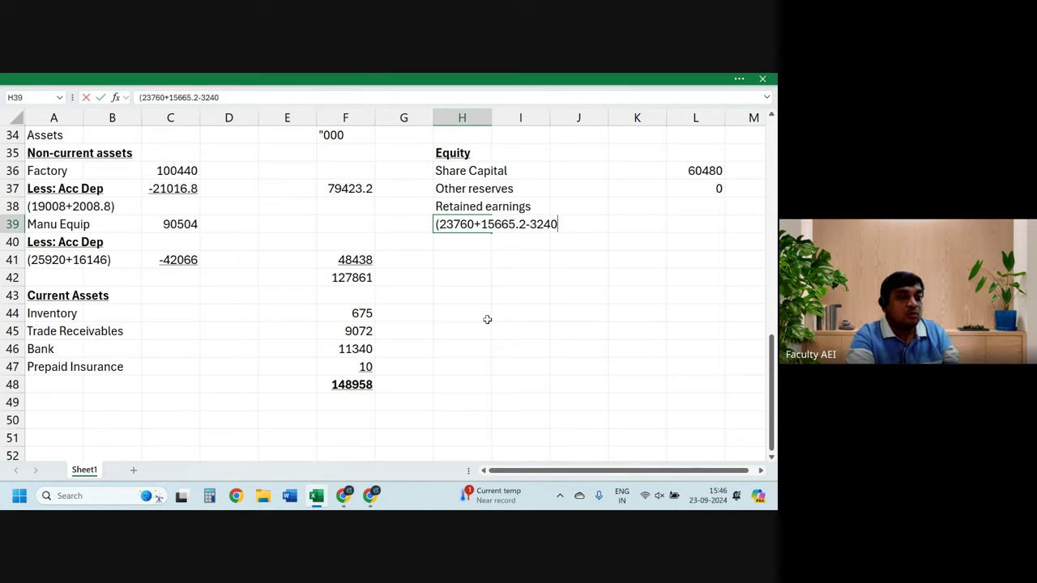
{"action": "type", "text": ")"}
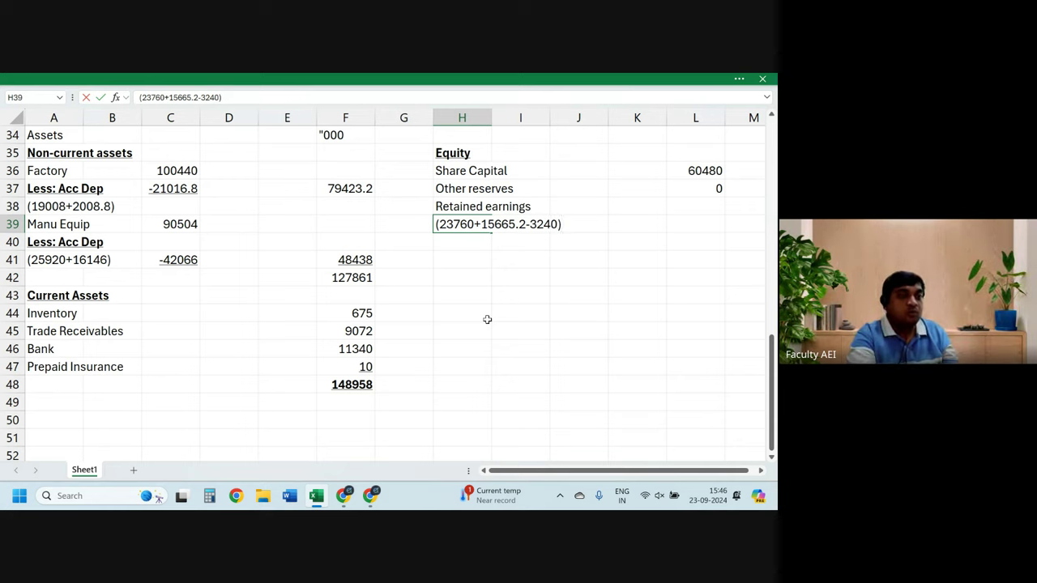
{"action": "key", "text": "Right"}
{"action": "key", "text": "Right"}
{"action": "key", "text": "Right"}
{"action": "key", "text": "Right"}
{"action": "key", "text": "Up"}
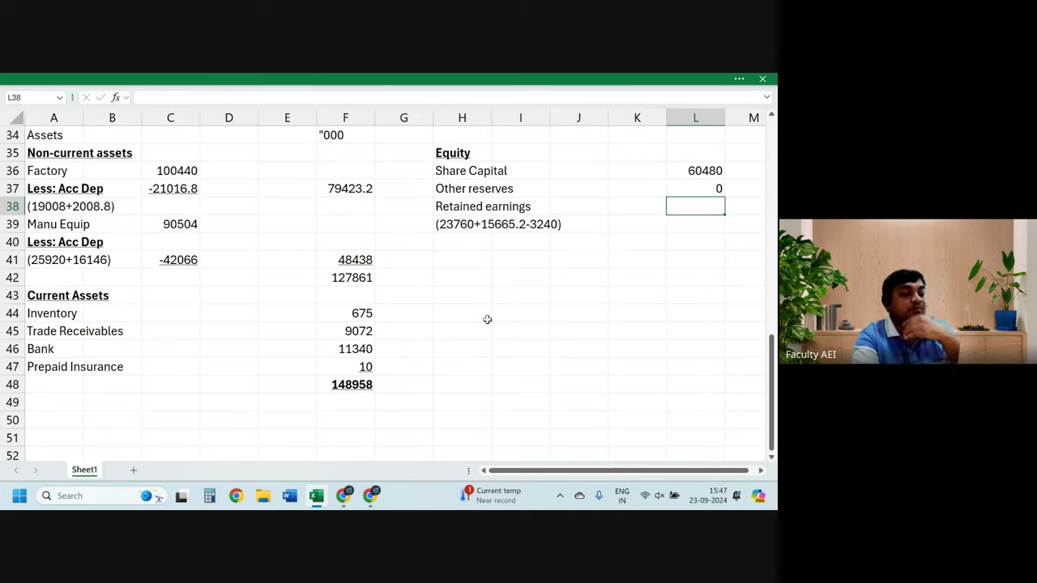
Step: Enter 36185.2 for Retained earnings, undoing an accidental overwrite
{"action": "type", "text": "36"}
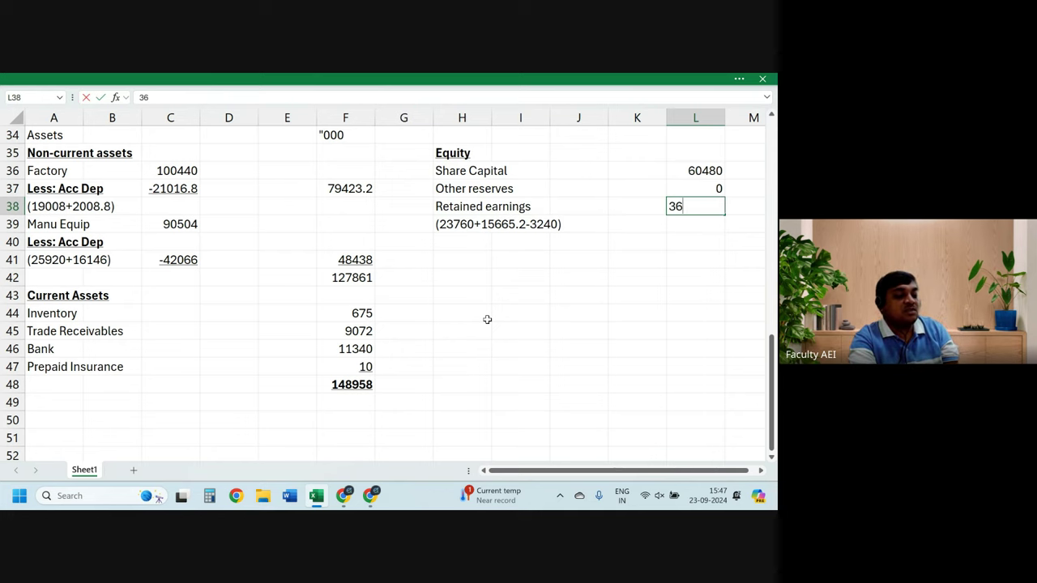
{"action": "type", "text": "185.2"}
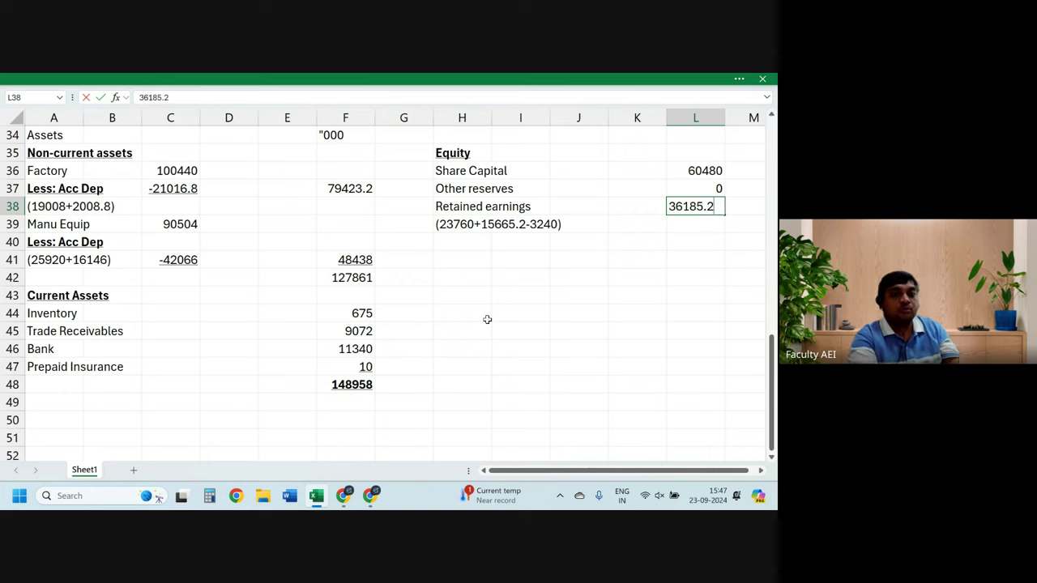
{"action": "key", "text": "Return"}
{"action": "key", "text": "Up"}
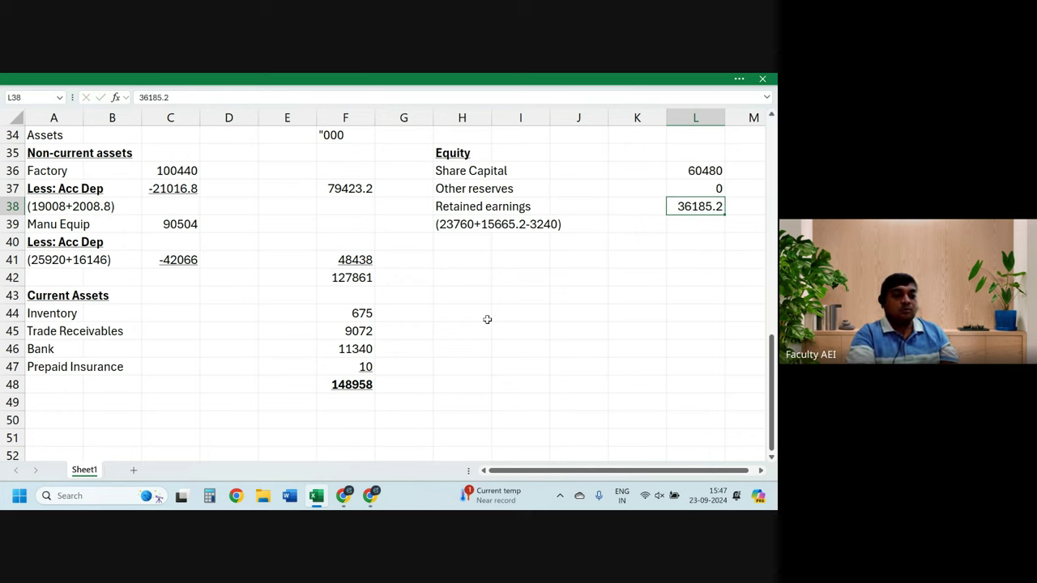
{"action": "type", "text": "u"}
{"action": "key", "text": "Return"}
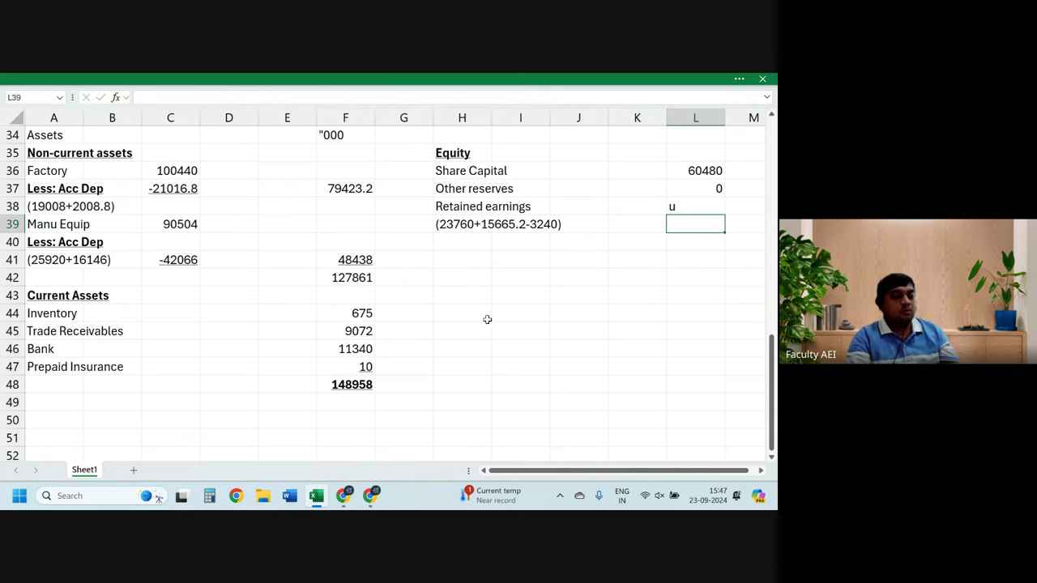
{"action": "key", "text": "ctrl+z"}
{"action": "key", "text": "Return"}
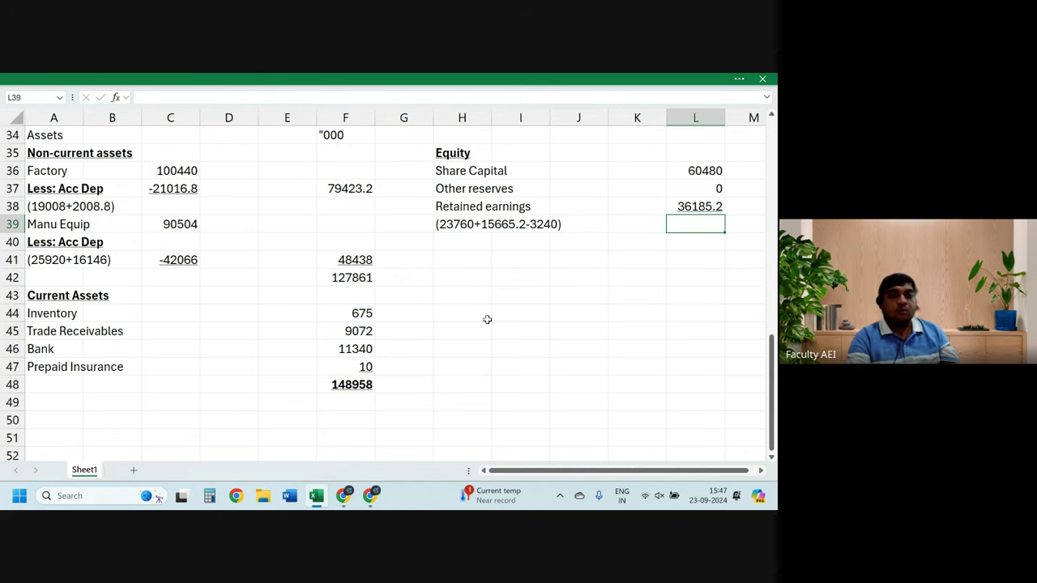
{"action": "key", "text": "Return"}
Step: Total the equity in L40 with =L38+L37+L36, giving 96665.2
{"action": "type", "text": "="}
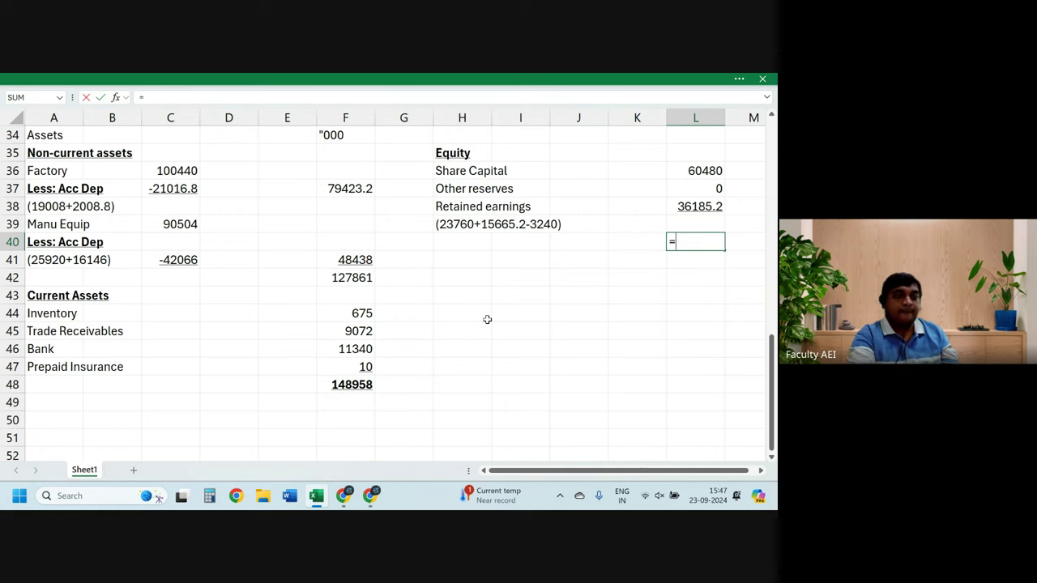
{"action": "key", "text": "Up"}
{"action": "key", "text": "Up"}
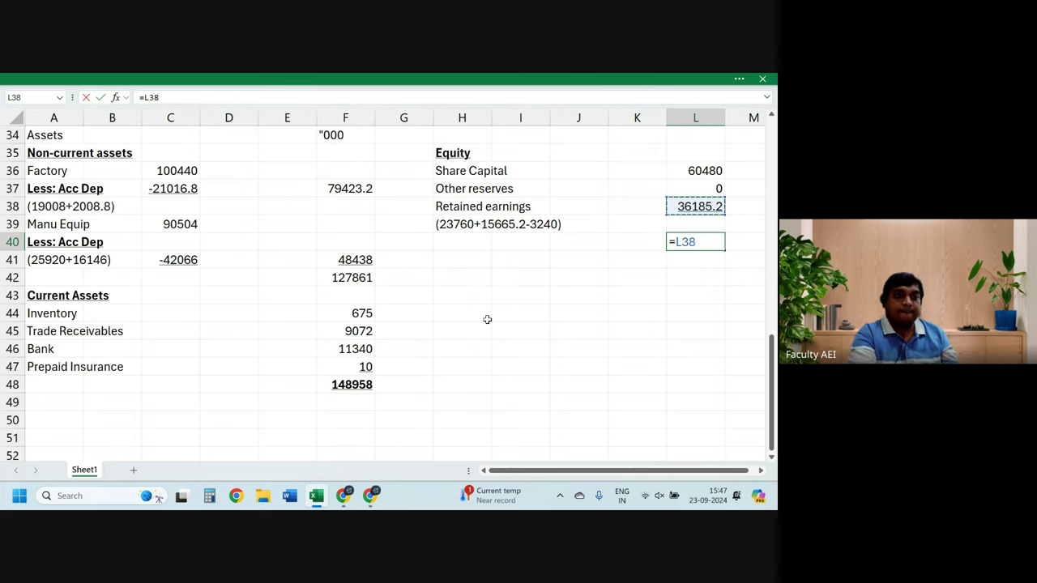
{"action": "type", "text": "+"}
{"action": "key", "text": "Up"}
{"action": "key", "text": "Up"}
{"action": "key", "text": "Up"}
{"action": "type", "text": "+"}
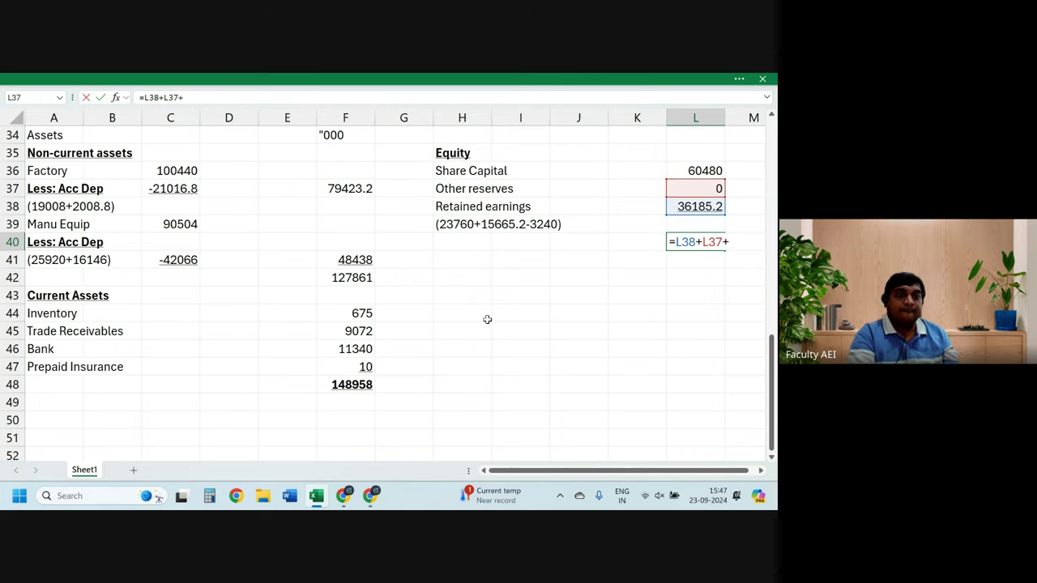
{"action": "key", "text": "Up"}
{"action": "key", "text": "Up"}
{"action": "key", "text": "Up"}
{"action": "key", "text": "Up"}
{"action": "key", "text": "Return"}
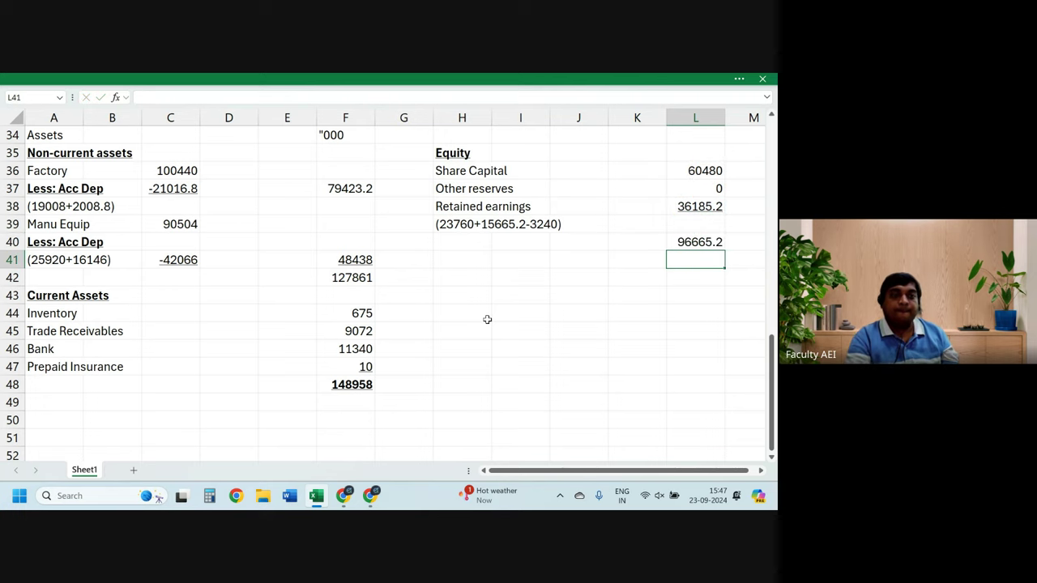
{"action": "key", "text": "Left"}
{"action": "key", "text": "Left"}
{"action": "key", "text": "Left"}
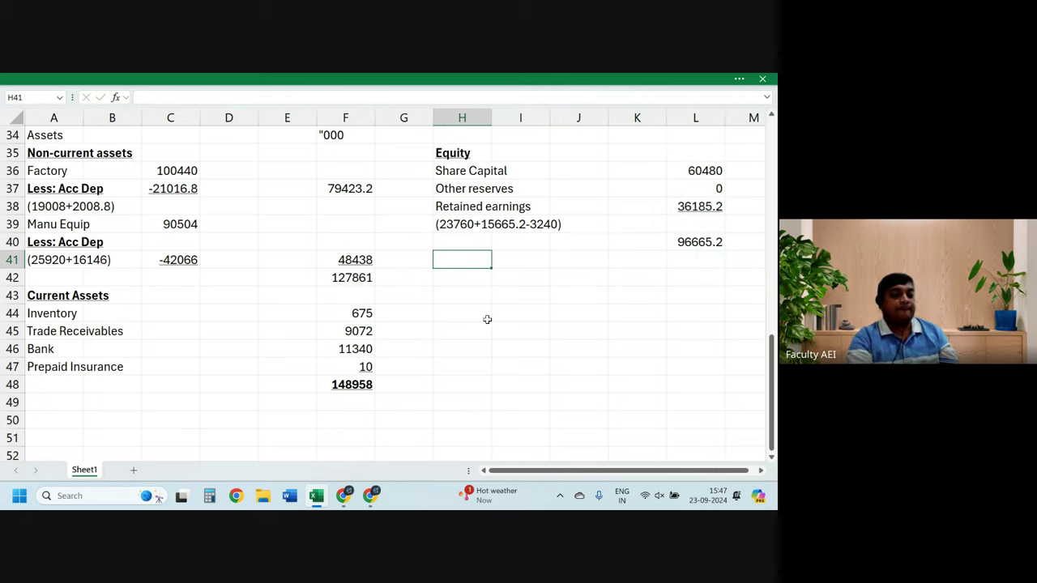
Step: Add a bold, underlined 'Non- Current Liability' heading in H41
{"action": "type", "text": "Non"}
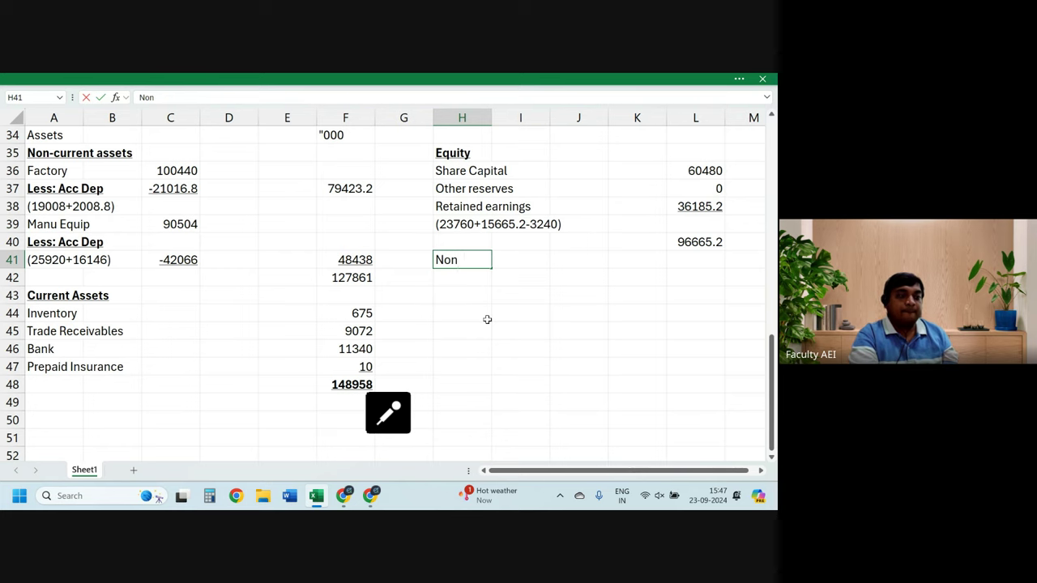
{"action": "type", "text": "- Curre"}
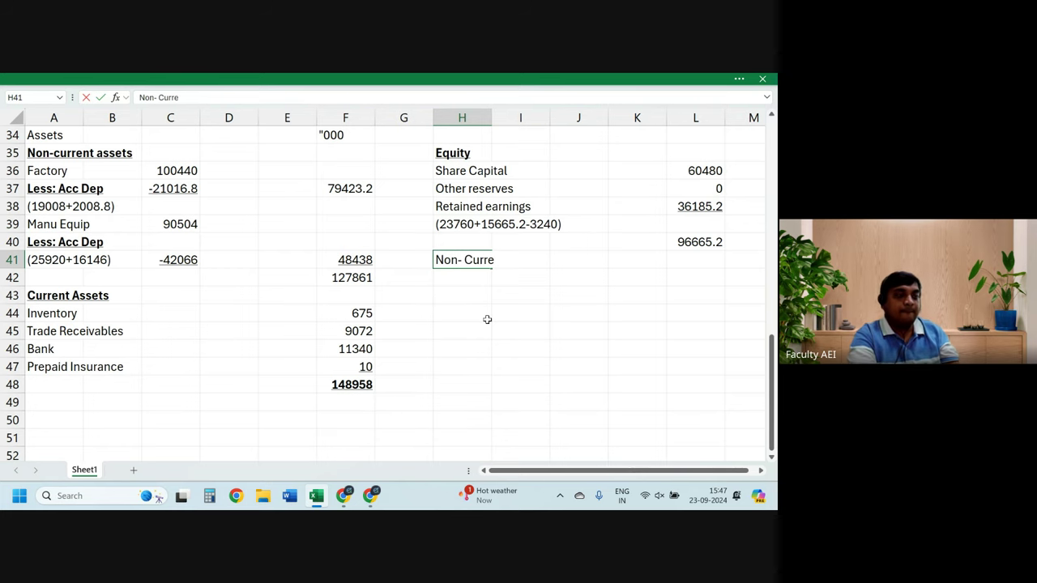
{"action": "type", "text": "nt Lia"}
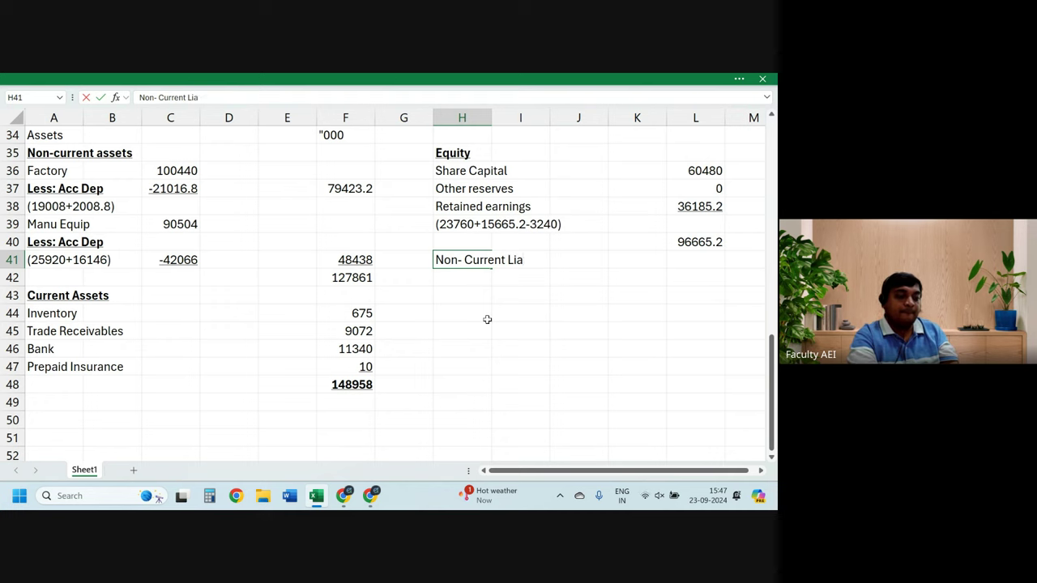
{"action": "type", "text": "bility"}
{"action": "key", "text": "Return"}
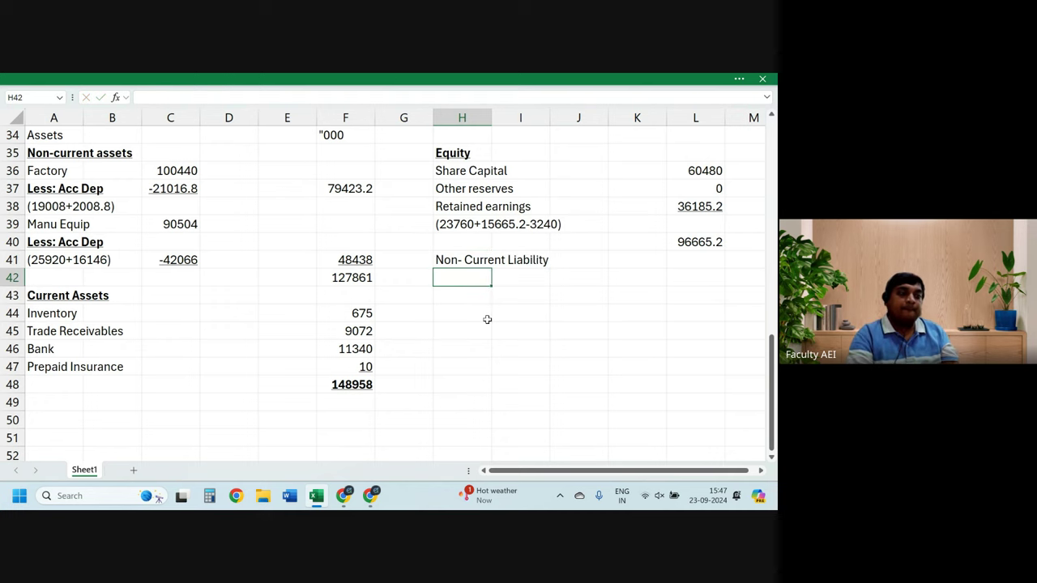
{"action": "key", "text": "Up"}
{"action": "key", "text": "ctrl+b"}
{"action": "key", "text": "ctrl+u"}
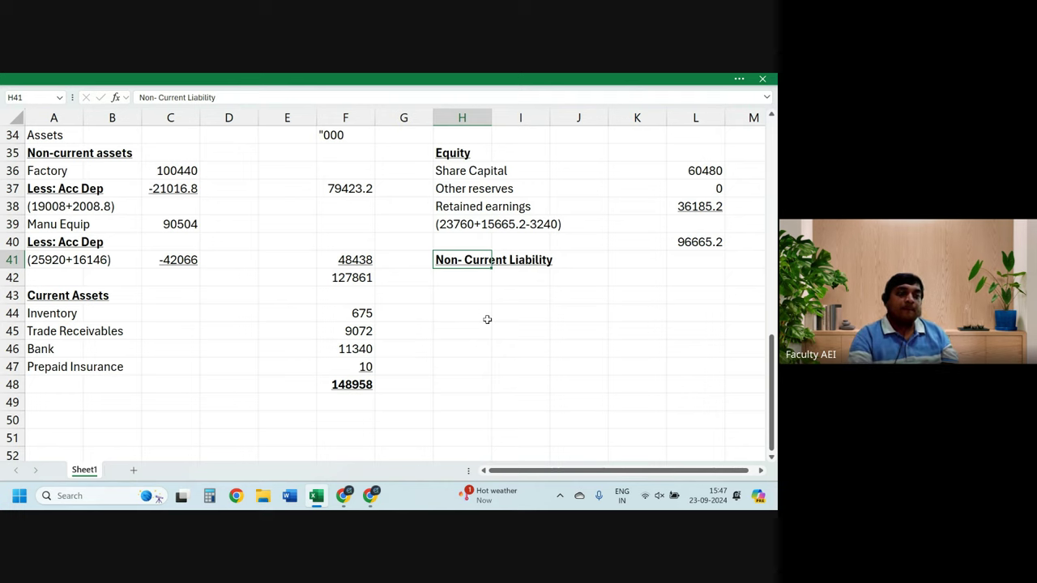
{"action": "key", "text": "Down"}
Step: Enter a debenture loan of 43470 beneath the heading
{"action": "type", "text": "d"}
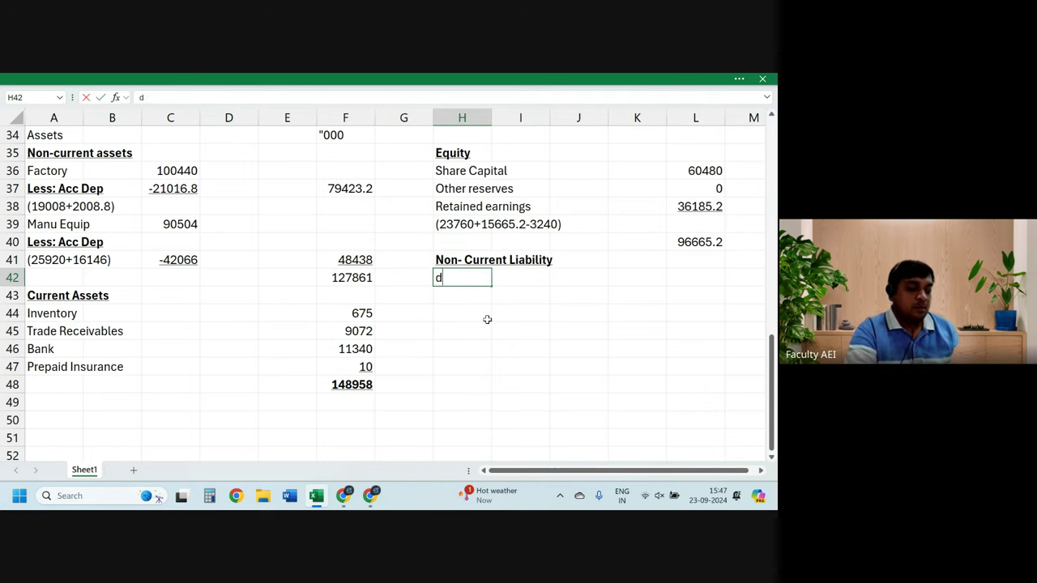
{"action": "type", "text": "ebenture lo"}
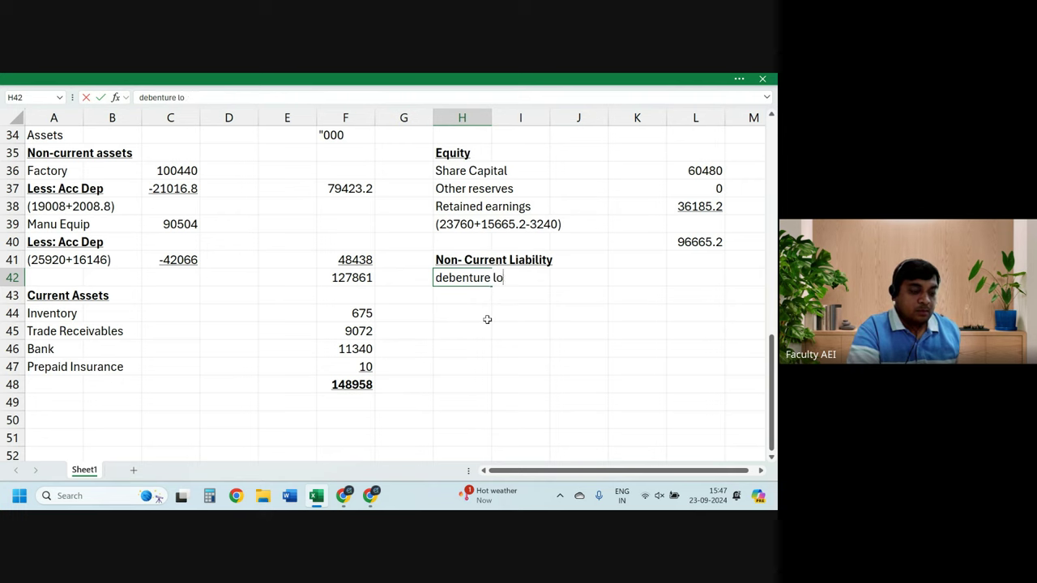
{"action": "type", "text": "an"}
{"action": "key", "text": "Tab"}
{"action": "key", "text": "Right"}
{"action": "key", "text": "Right"}
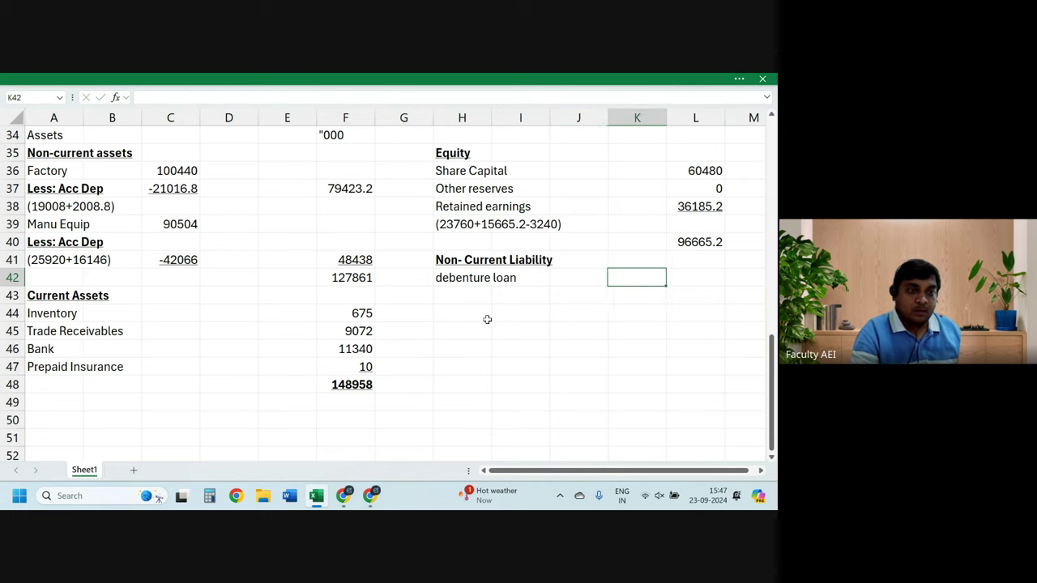
{"action": "key", "text": "Right"}
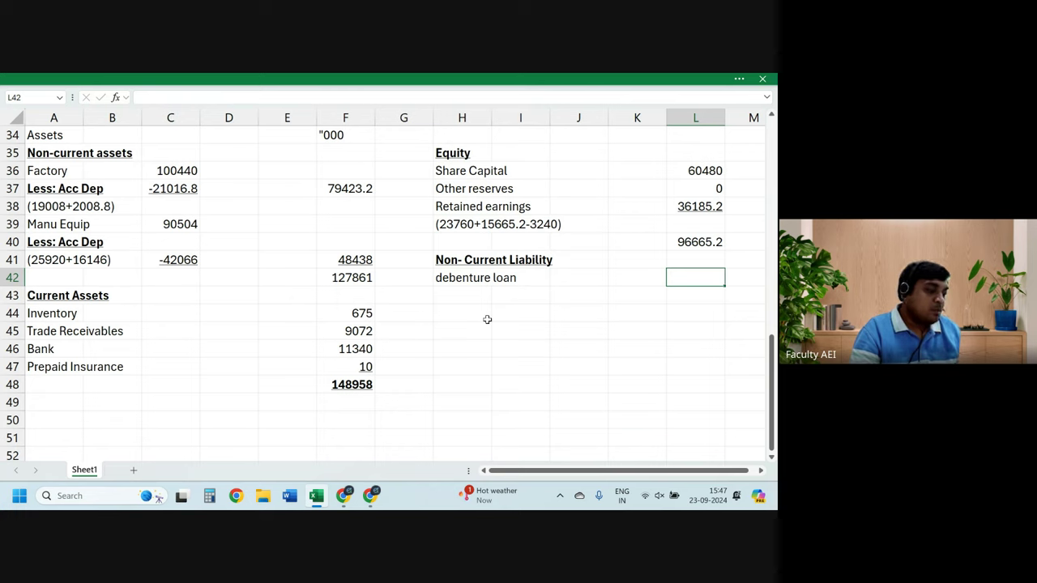
{"action": "type", "text": "43"}
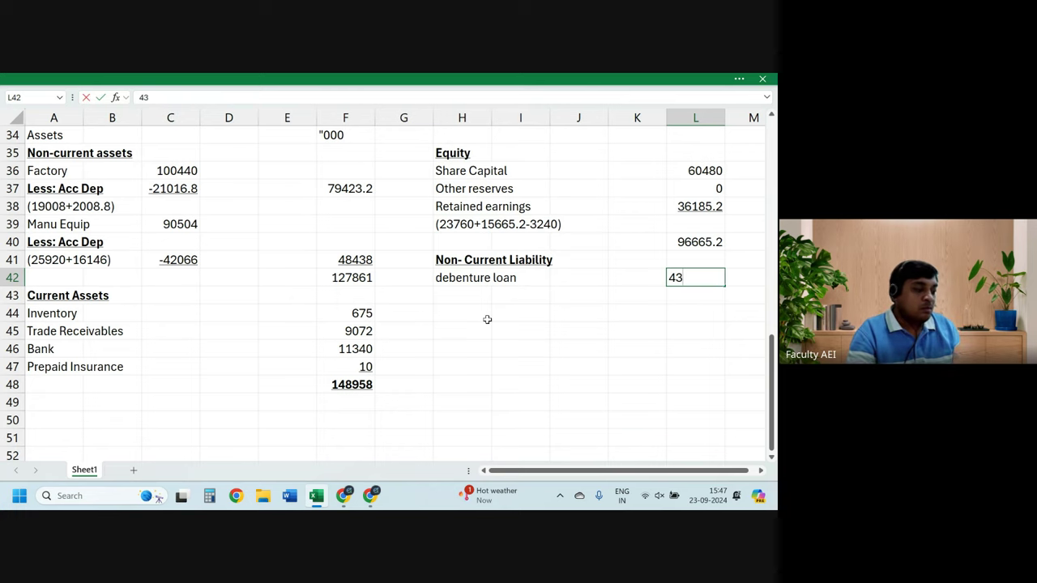
{"action": "type", "text": "470"}
{"action": "key", "text": "Return"}
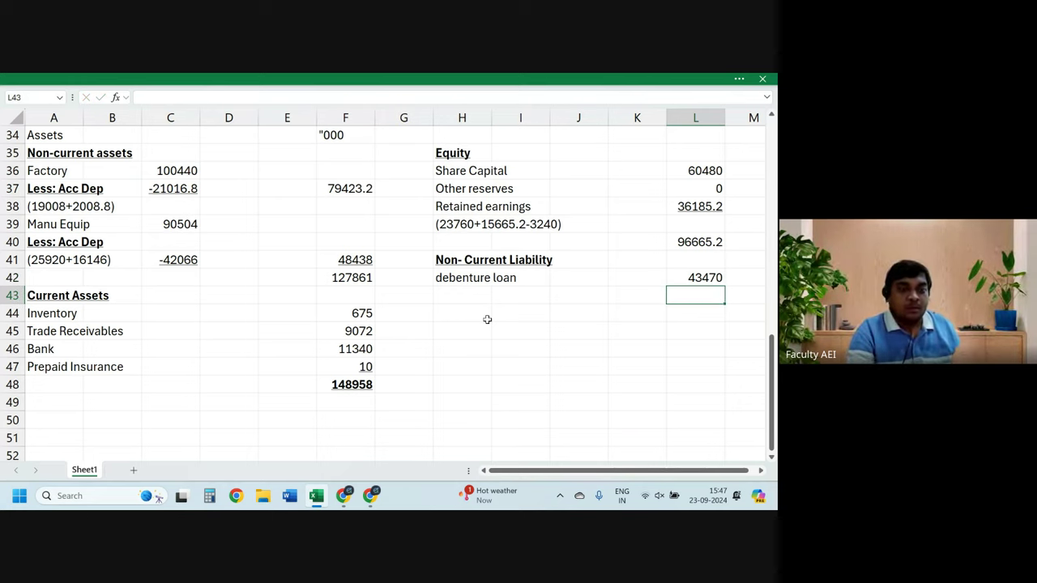
{"action": "key", "text": "Down"}
{"action": "key", "text": "Left"}
{"action": "key", "text": "Left"}
{"action": "key", "text": "Left"}
{"action": "key", "text": "Left"}
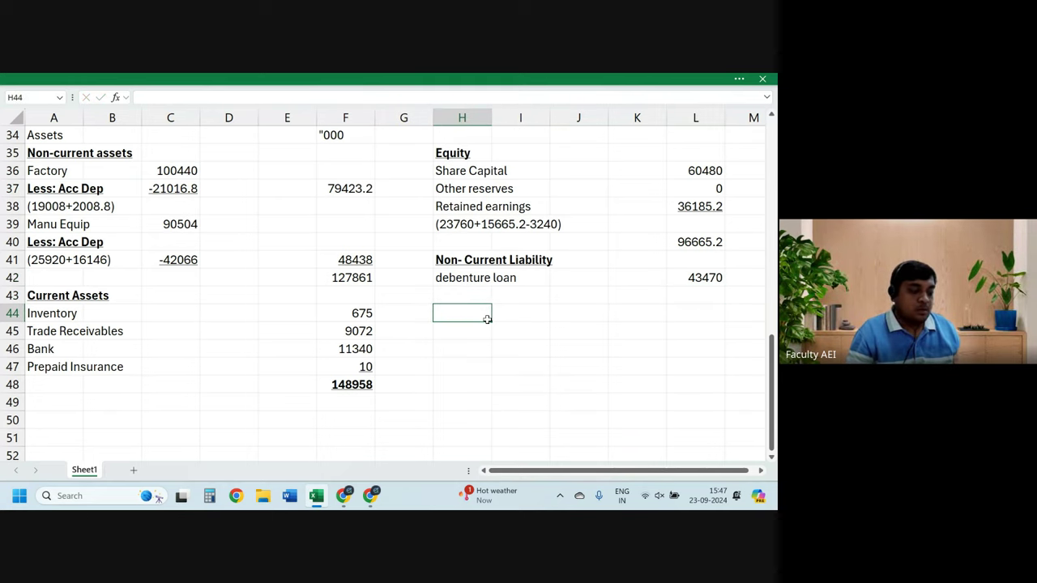
Step: Enter 'Current Liability' in H44 and make it bold and underlined
{"action": "type", "text": "Curre"}
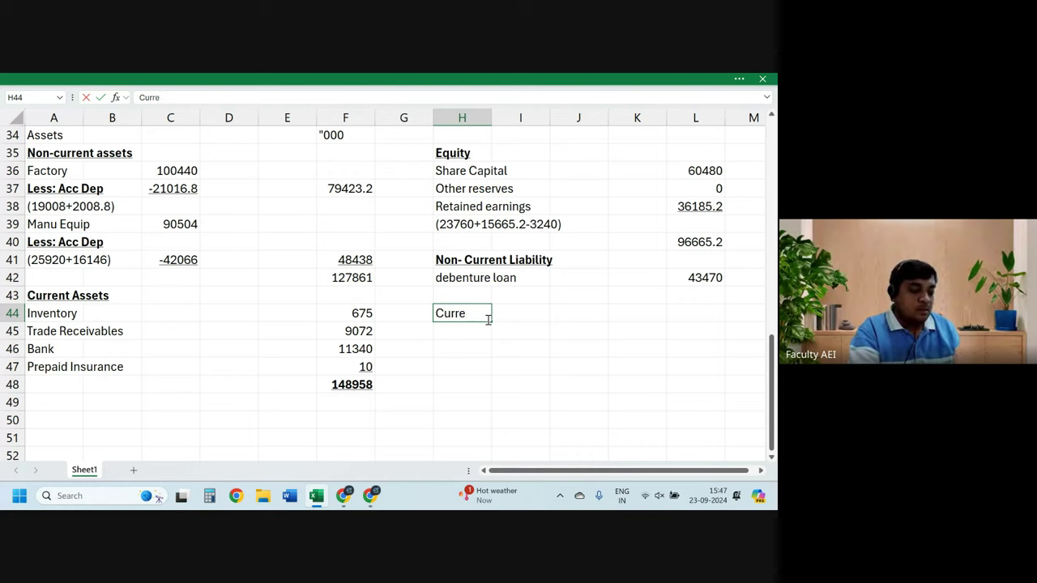
{"action": "type", "text": "nt Liabil"}
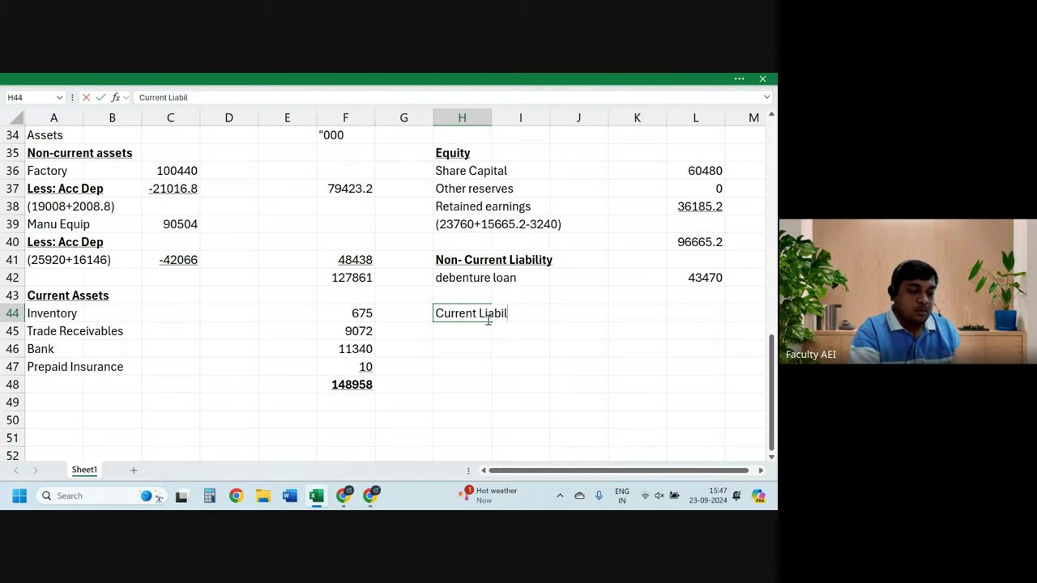
{"action": "type", "text": "ity"}
{"action": "key", "text": "Return"}
{"action": "left_click", "coordinate": [485, 318]}
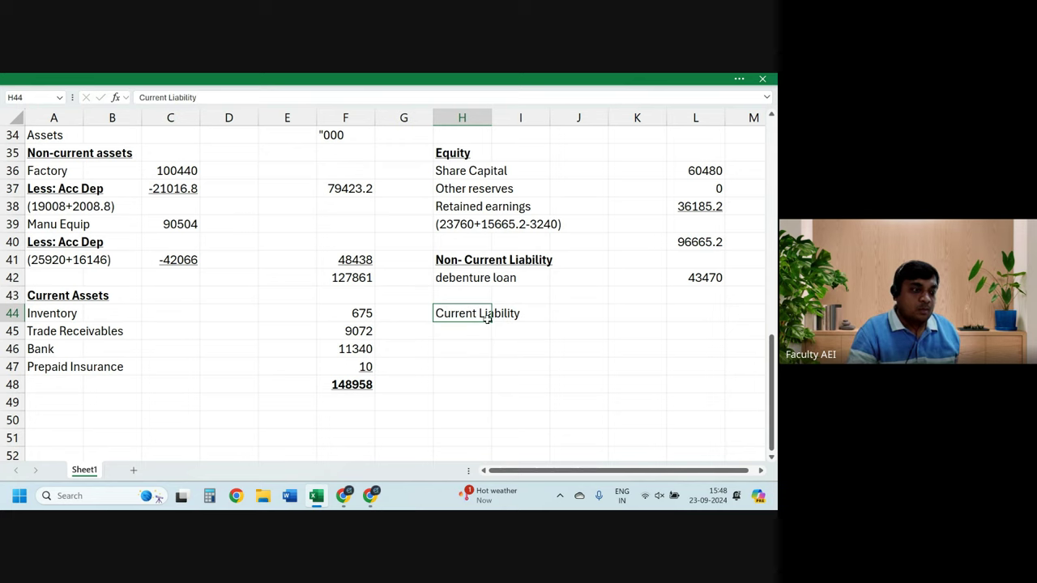
{"action": "key", "text": "ctrl+b"}
{"action": "key", "text": "ctrl+u"}
{"action": "key", "text": "Down"}
{"action": "key", "text": "Down"}
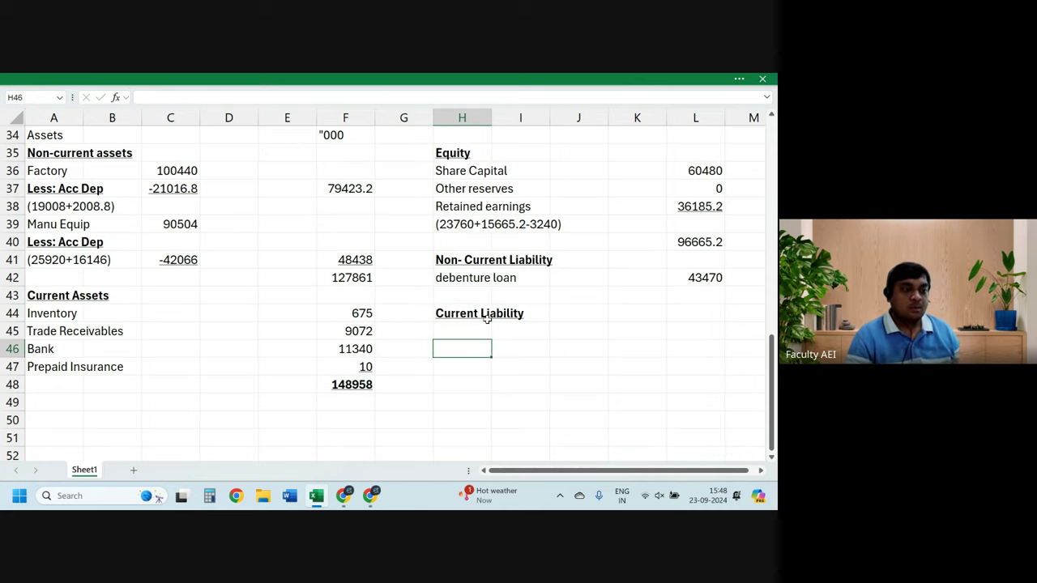
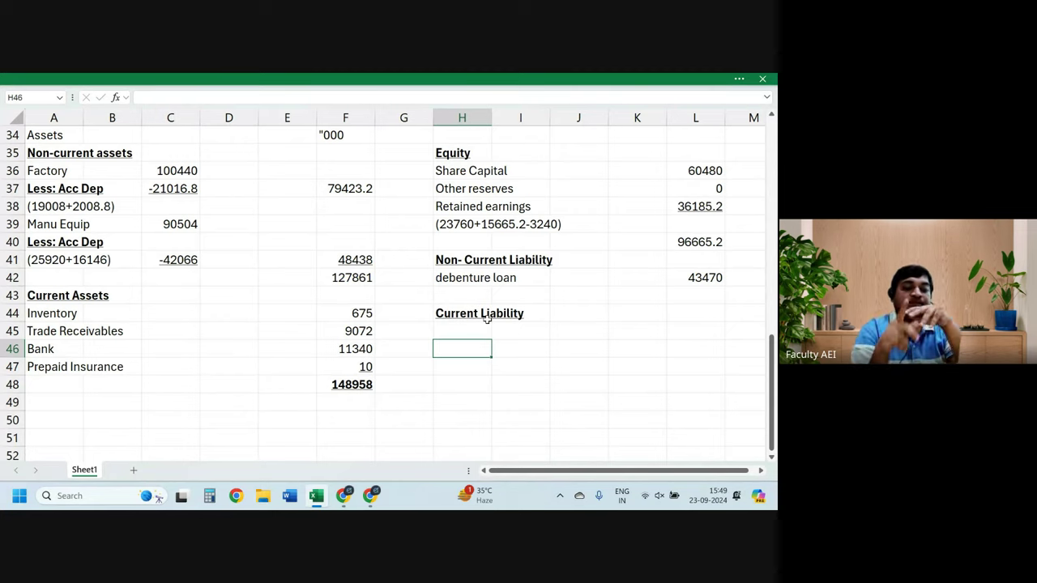
Step: Enter Trade Payables with amount 2844 as the first current liability
{"action": "key", "text": "Up"}
{"action": "type", "text": "Trd"}
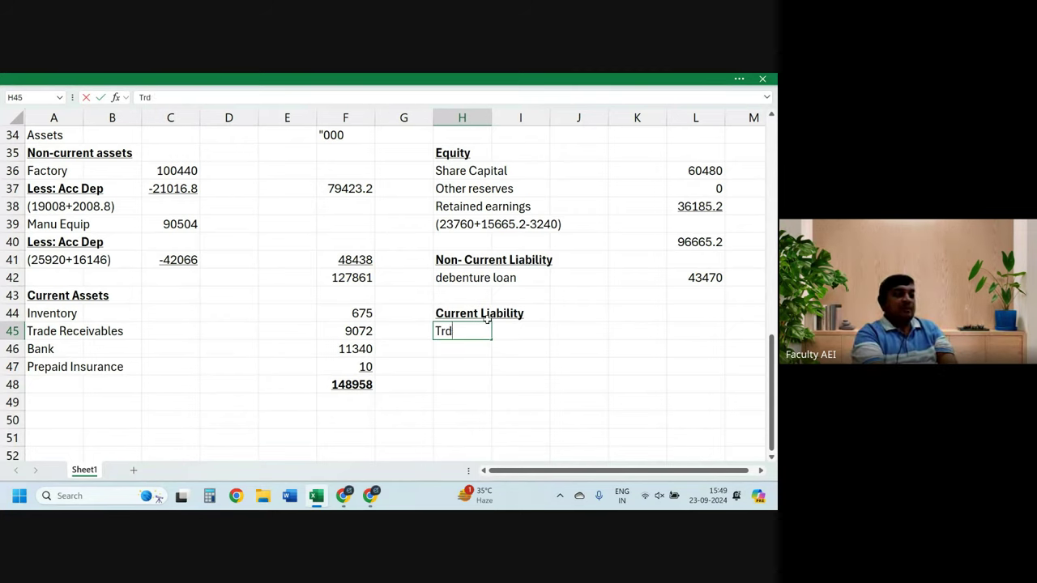
{"action": "type", "text": "ae"}
{"action": "key", "text": "BackSpace"}
{"action": "key", "text": "BackSpace"}
{"action": "key", "text": "BackSpace"}
{"action": "type", "text": "a"}
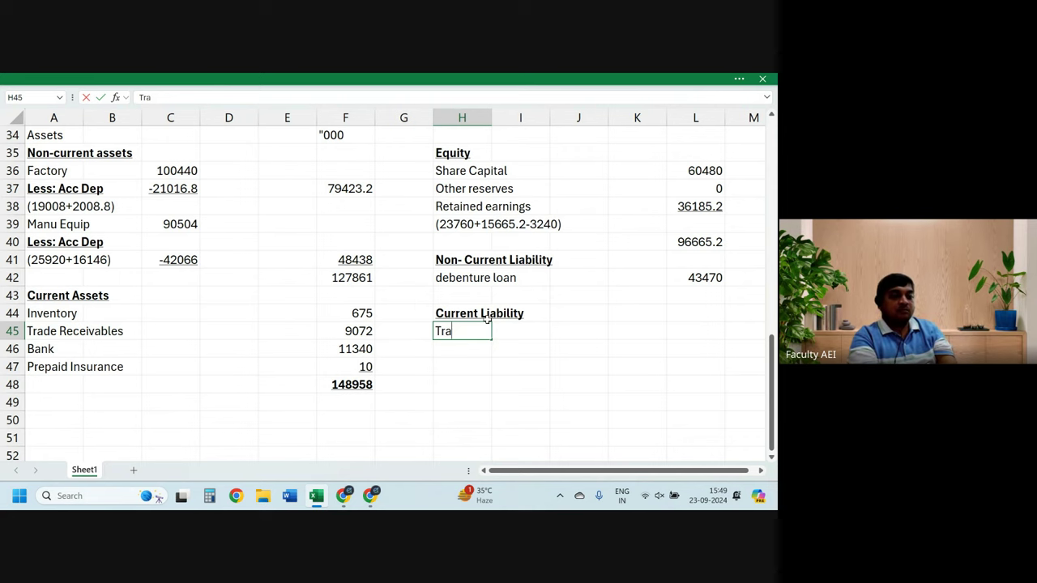
{"action": "type", "text": "de Payab"}
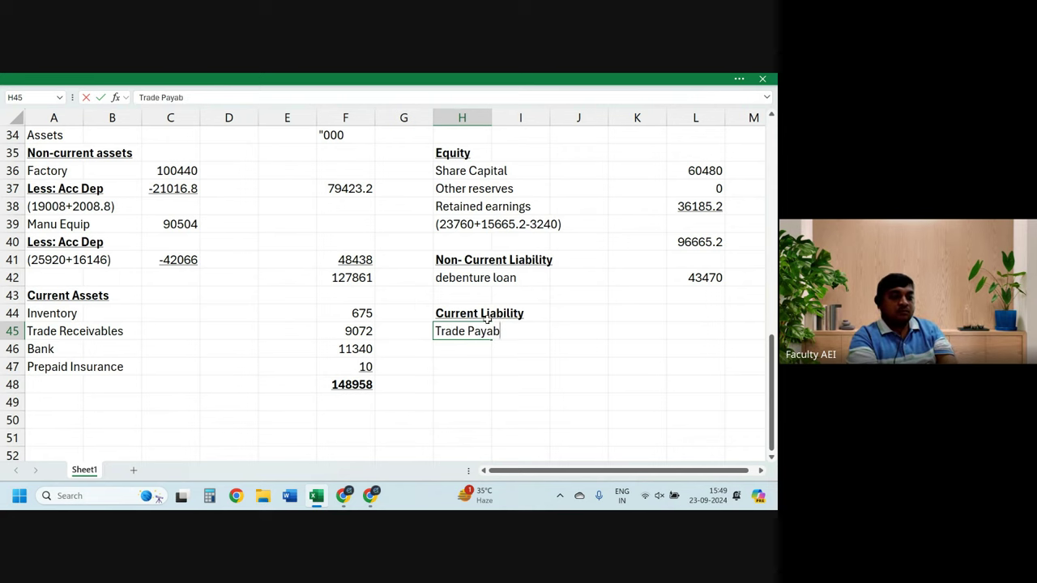
{"action": "type", "text": "les"}
{"action": "key", "text": "Tab"}
{"action": "key", "text": "Tab"}
{"action": "key", "text": "Tab"}
{"action": "key", "text": "Tab"}
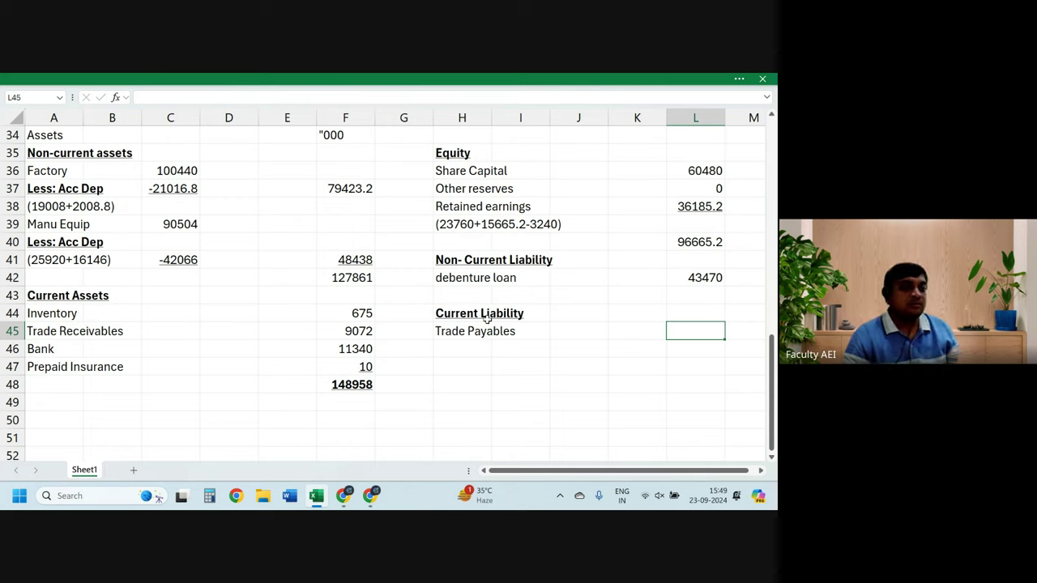
{"action": "type", "text": "28"}
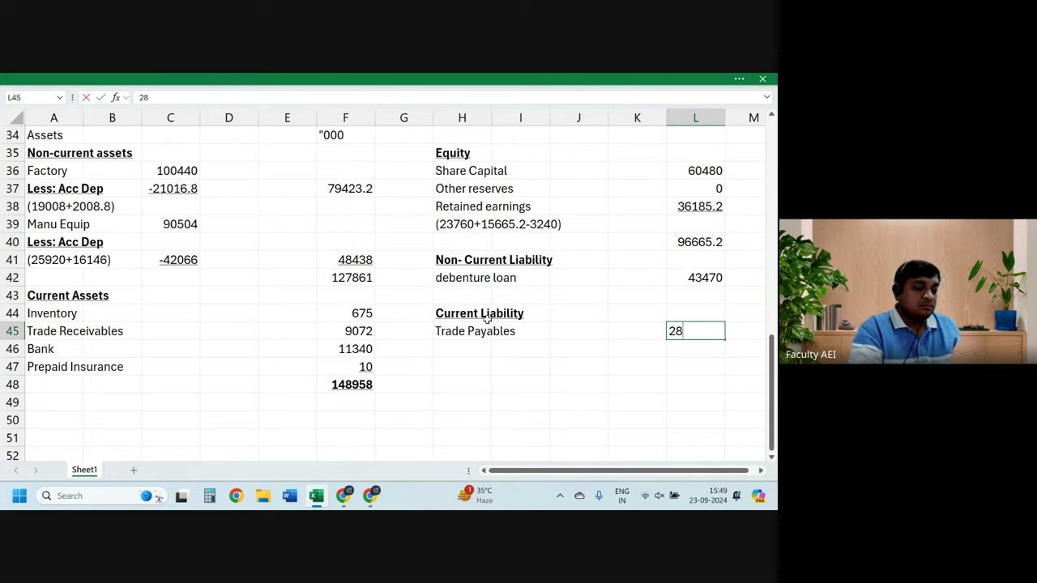
{"action": "type", "text": "44"}
{"action": "key", "text": "Return"}
Step: Add Provision for taxes with amount 4190 on the next row
{"action": "key", "text": "Left"}
{"action": "key", "text": "Left"}
{"action": "key", "text": "Left"}
{"action": "key", "text": "Left"}
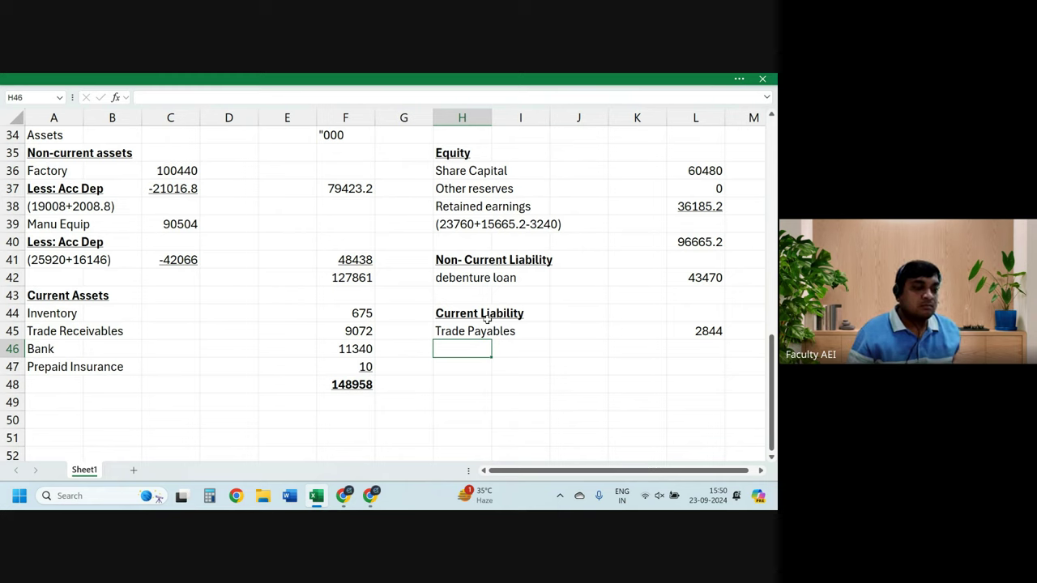
{"action": "type", "text": "Pr"}
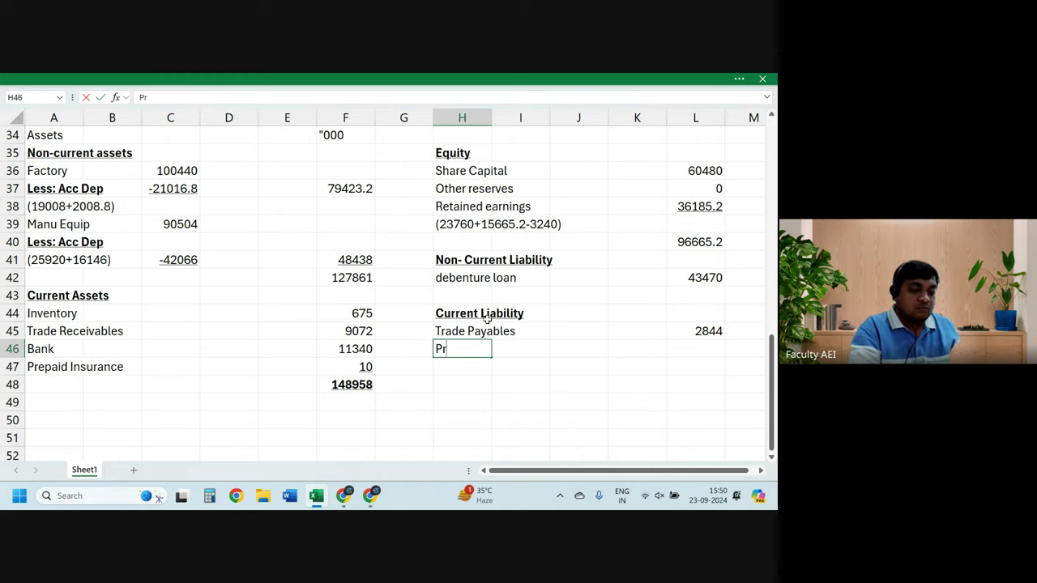
{"action": "type", "text": "ovisiob"}
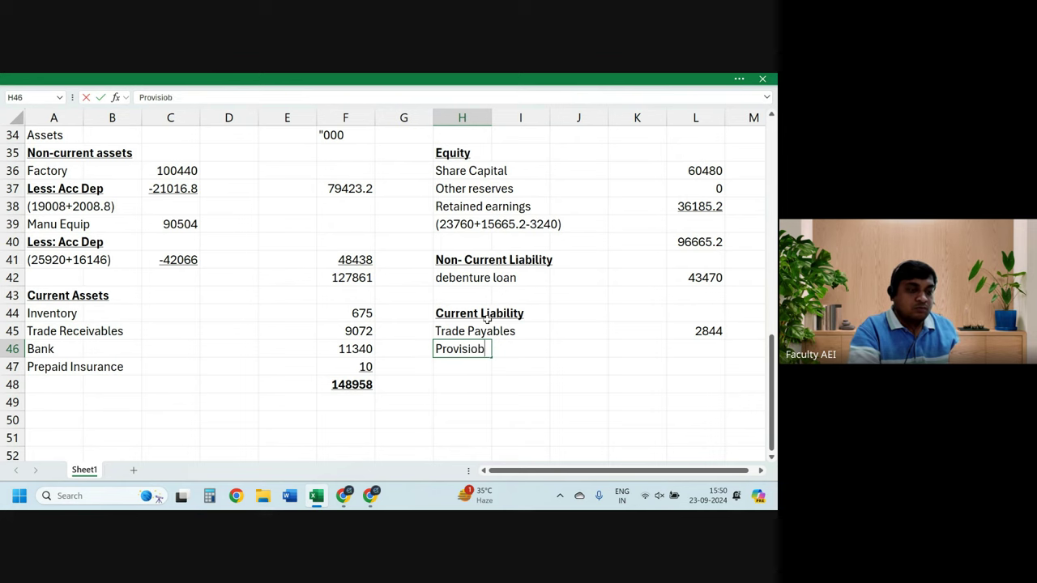
{"action": "key", "text": "BackSpace"}
{"action": "type", "text": "n f"}
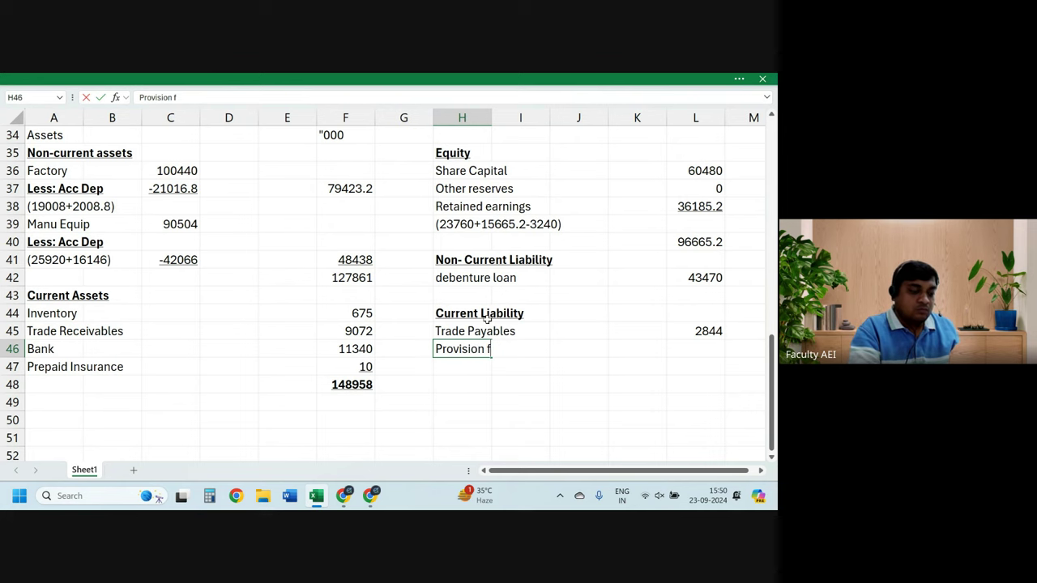
{"action": "type", "text": "or taxes"}
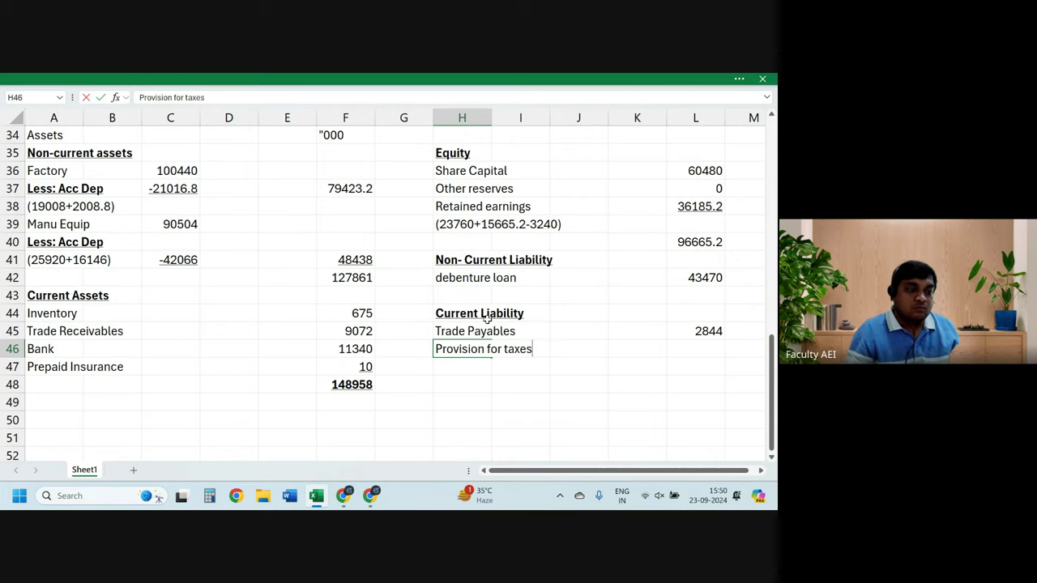
{"action": "key", "text": "Right"}
{"action": "key", "text": "Right"}
{"action": "key", "text": "Right"}
{"action": "key", "text": "Right"}
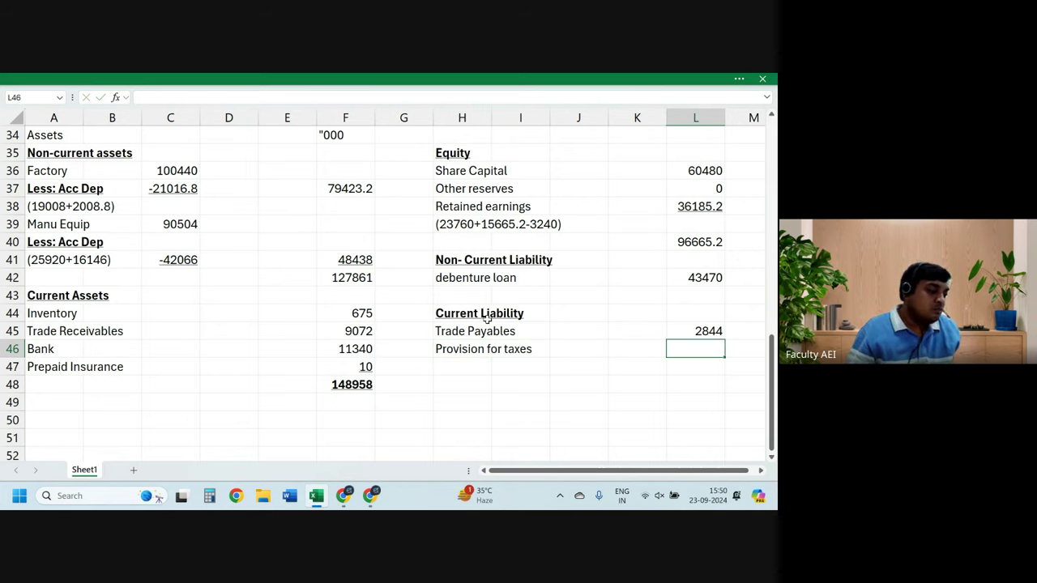
{"action": "type", "text": "4190"}
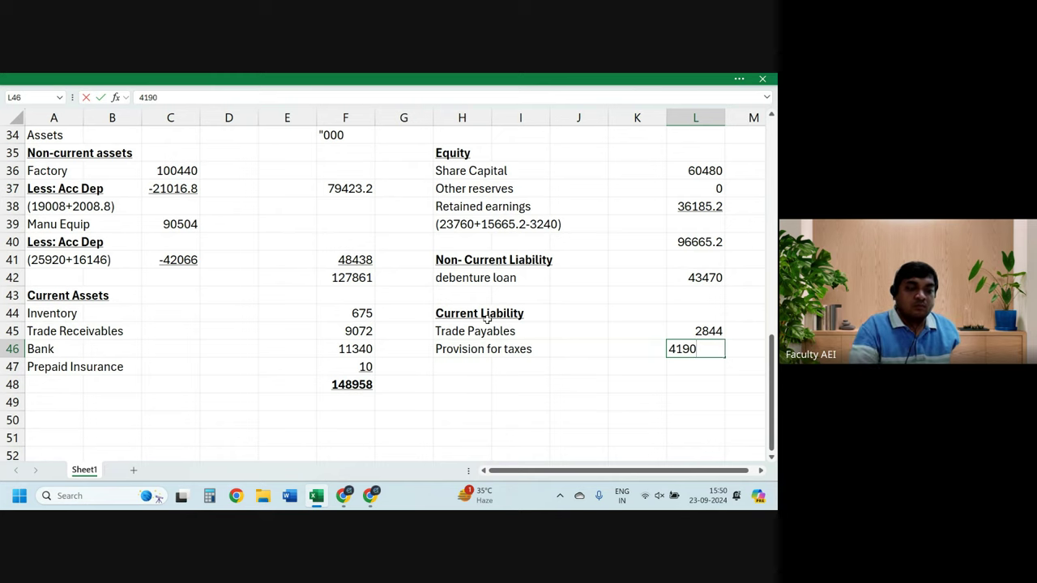
{"action": "key", "text": "Return"}
Step: Add an o/s expenses label on the following row
{"action": "key", "text": "Left"}
{"action": "key", "text": "Left"}
{"action": "key", "text": "Left"}
{"action": "key", "text": "Left"}
{"action": "type", "text": "o"}
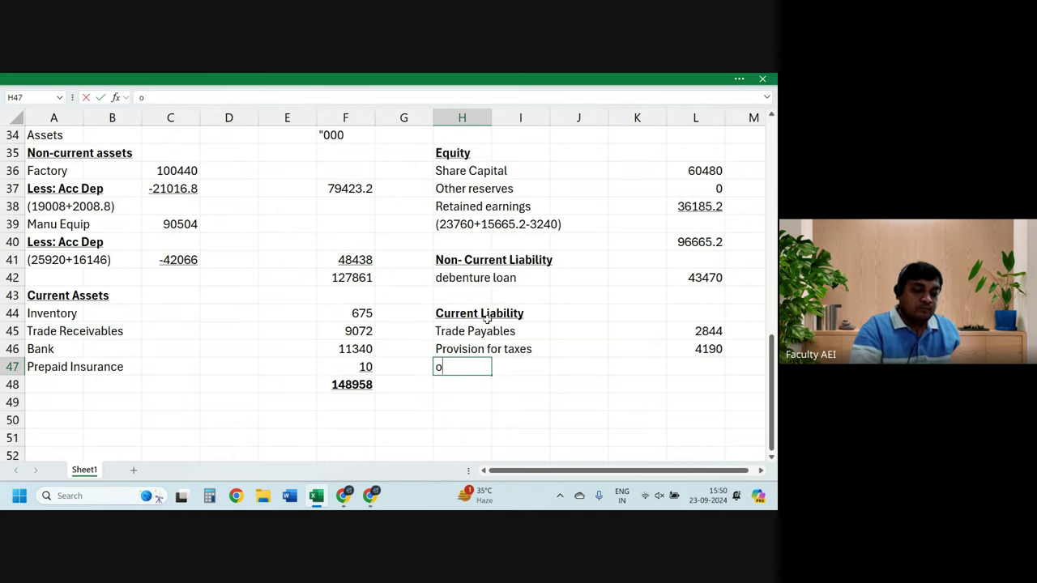
{"action": "type", "text": "/s expenses"}
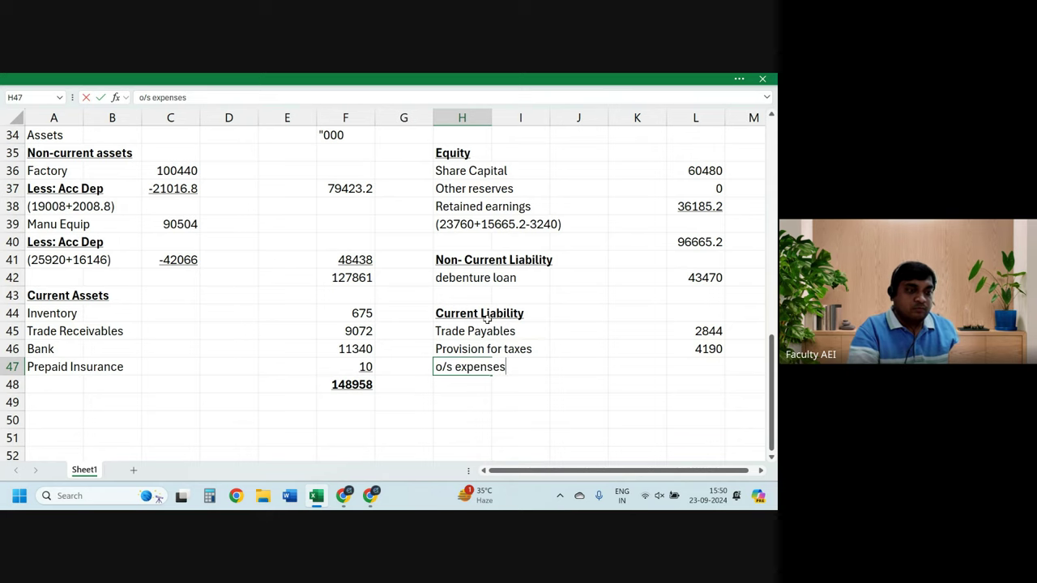
{"action": "key", "text": "Return"}
{"action": "type", "text": "9"}
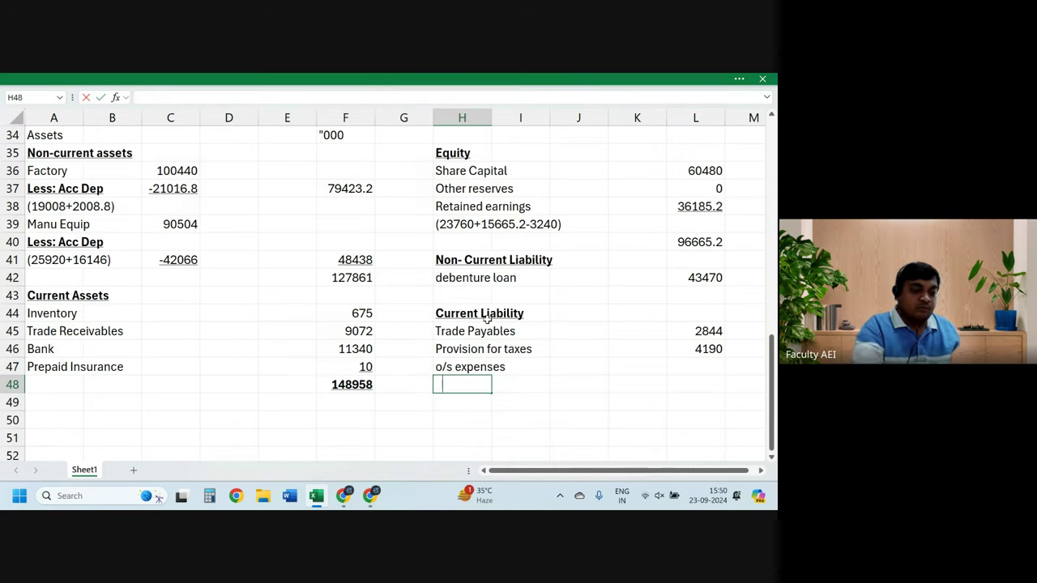
{"action": "type", "text": "1740"}
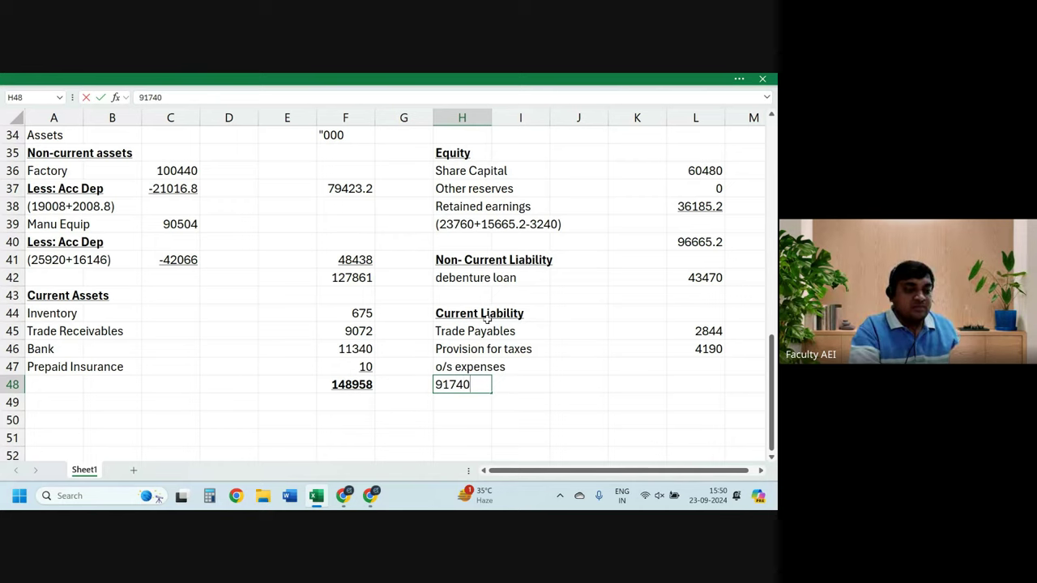
{"action": "key", "text": "BackSpace"}
{"action": "key", "text": "BackSpace"}
{"action": "key", "text": "BackSpace"}
{"action": "key", "text": "BackSpace"}
{"action": "key", "text": "BackSpace"}
Step: Write (1740+9+40) below o/s expenses and enter 1789 as its amount in L47
{"action": "type", "text": "("}
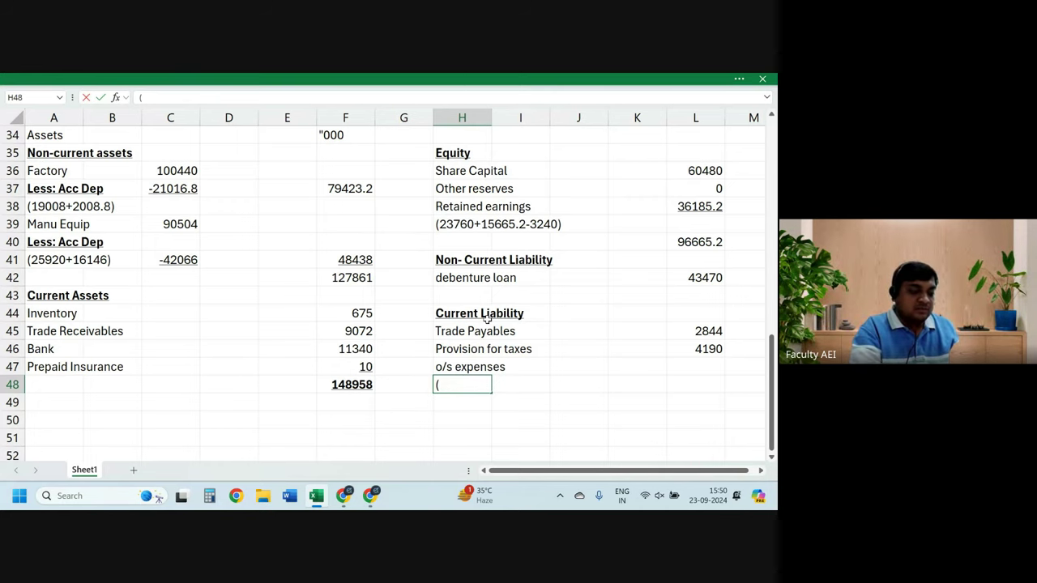
{"action": "type", "text": "1740+"}
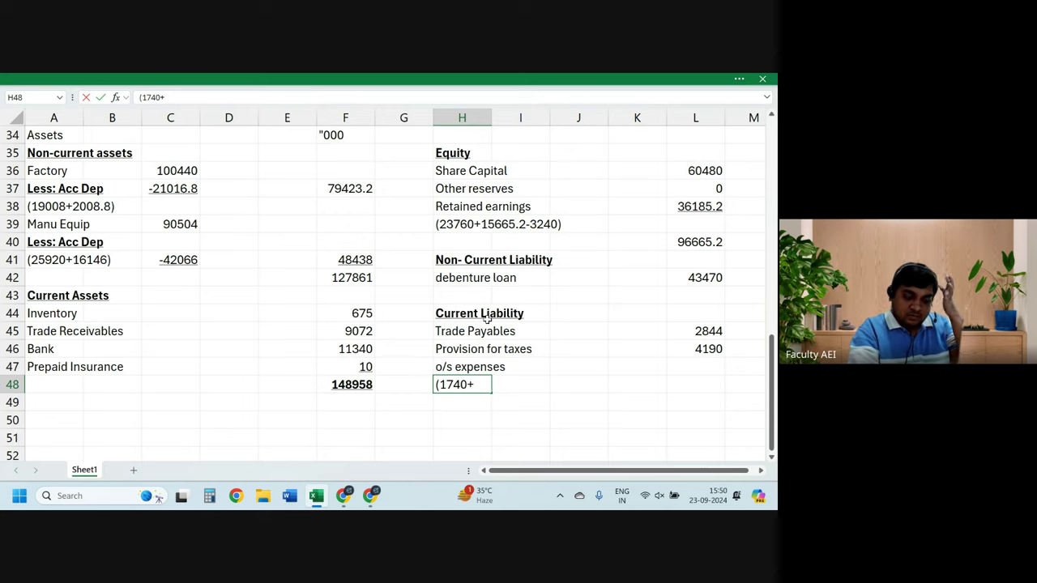
{"action": "type", "text": "9+"}
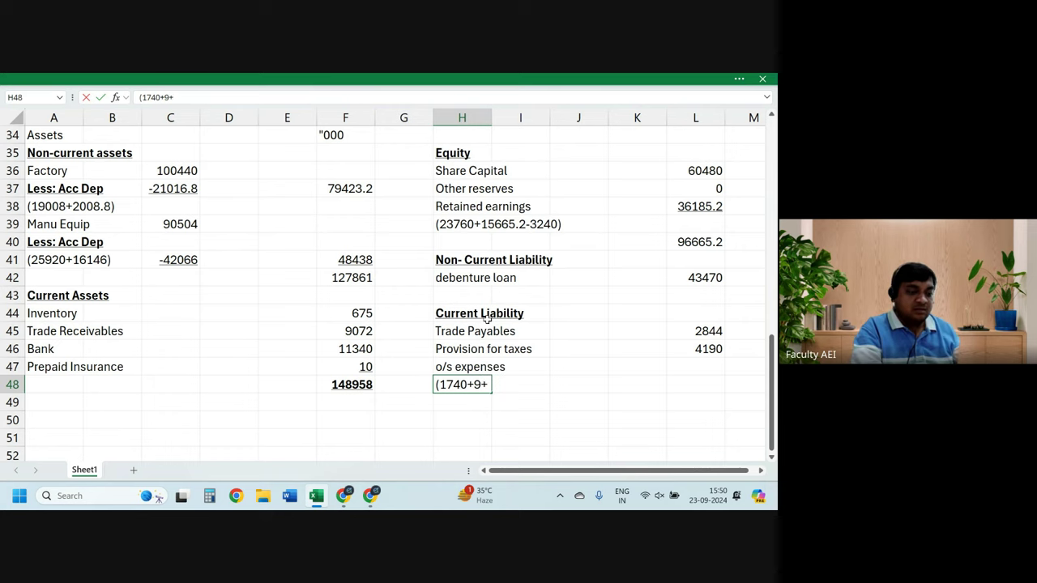
{"action": "type", "text": "40)"}
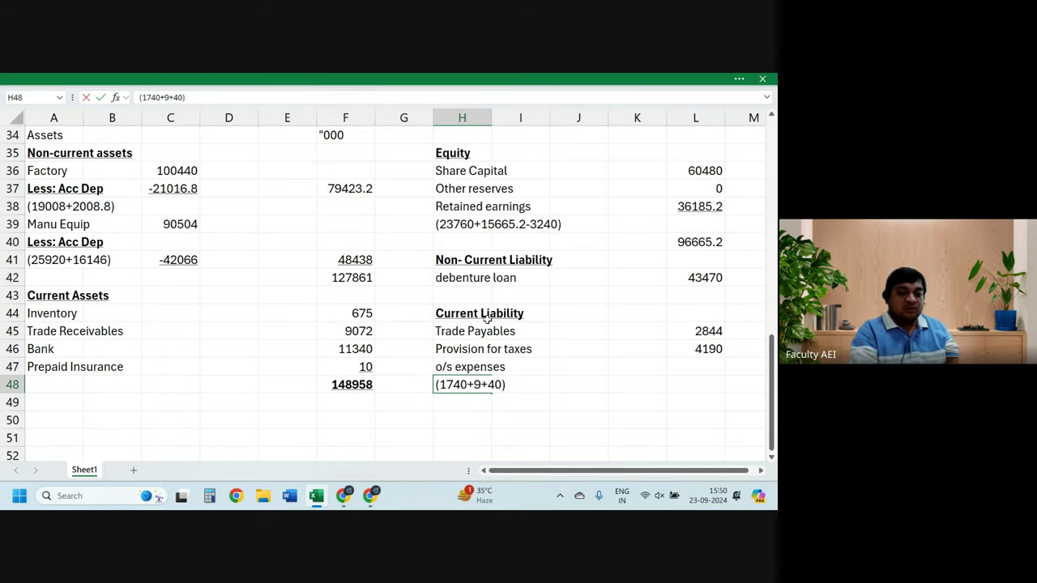
{"action": "key", "text": "Return"}
{"action": "key", "text": "Up"}
{"action": "key", "text": "Up"}
{"action": "key", "text": "Right"}
{"action": "key", "text": "Right"}
{"action": "key", "text": "Right"}
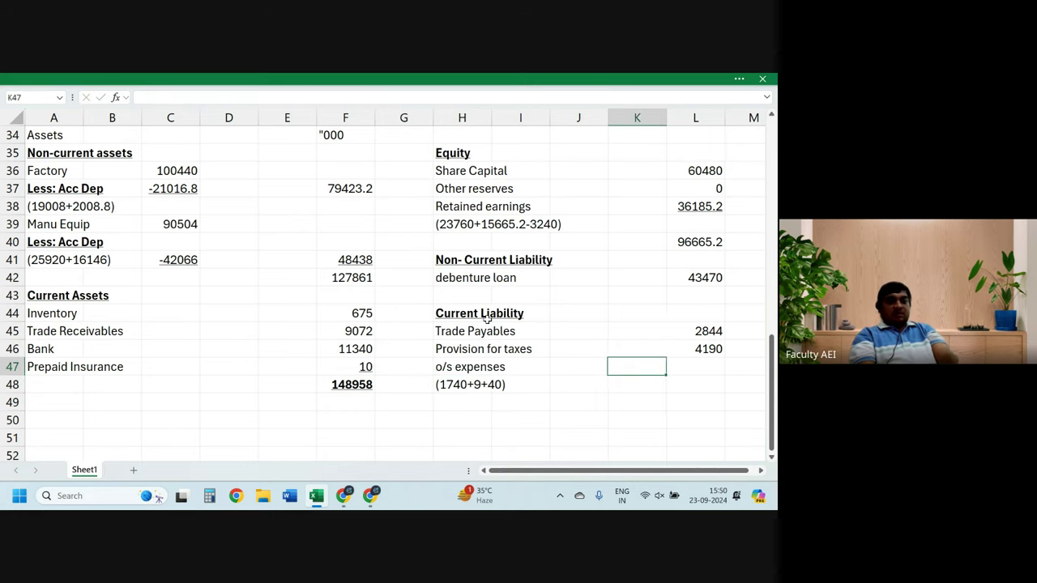
{"action": "key", "text": "Right"}
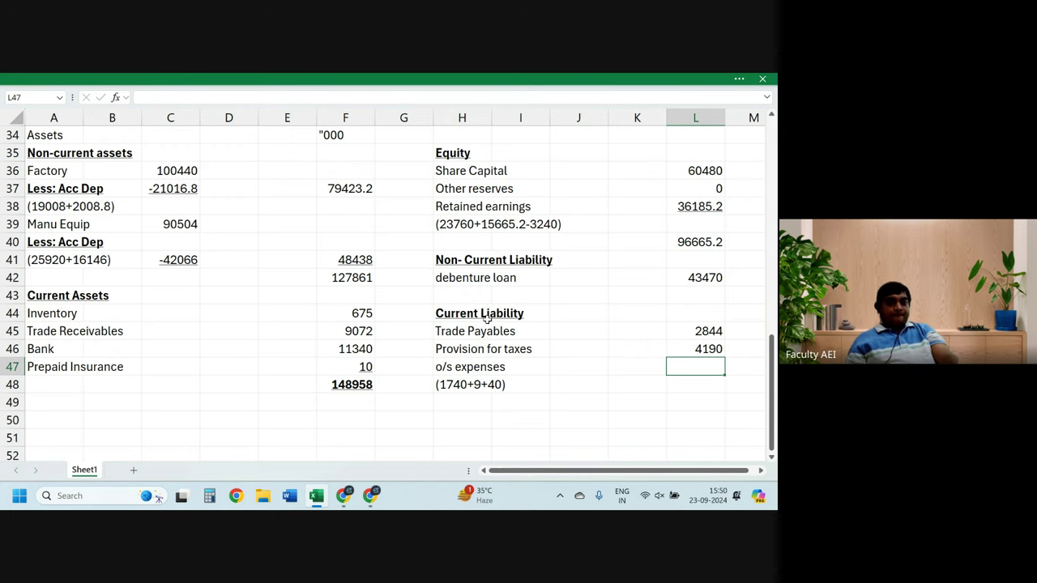
{"action": "type", "text": "1789"}
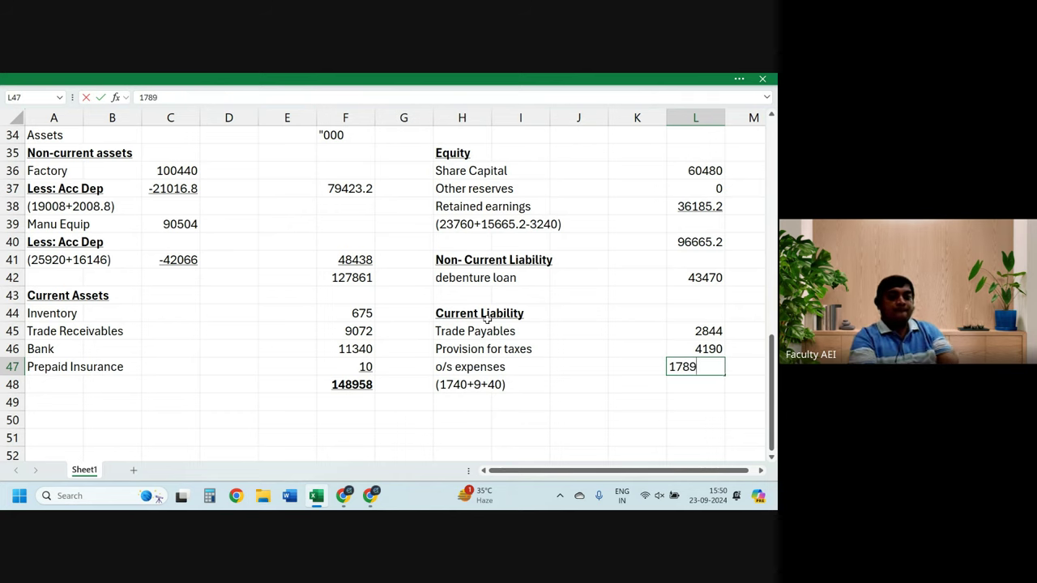
{"action": "key", "text": "Return"}
{"action": "key", "text": "Up"}
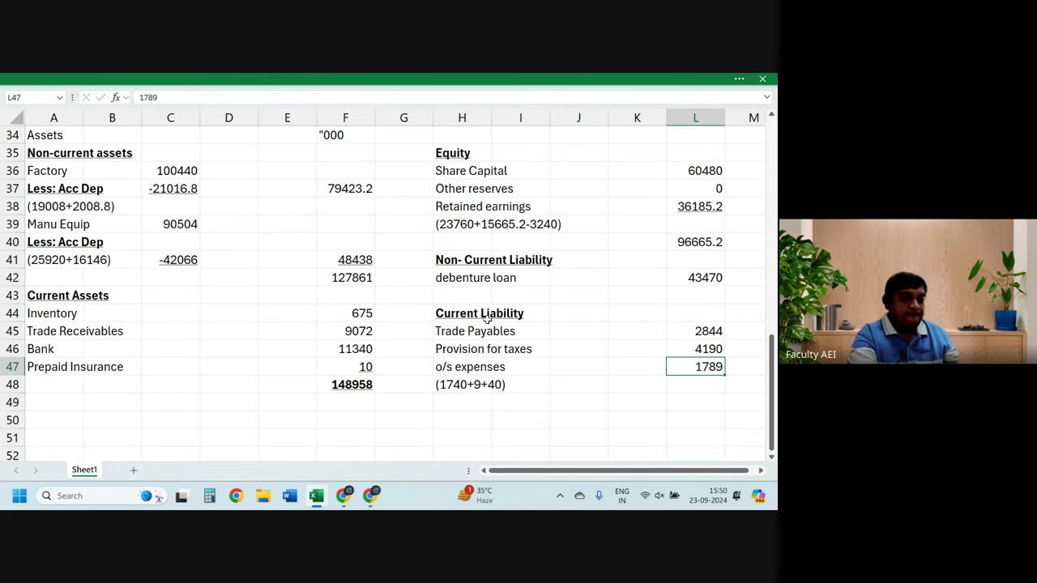
{"action": "key", "text": "Down"}
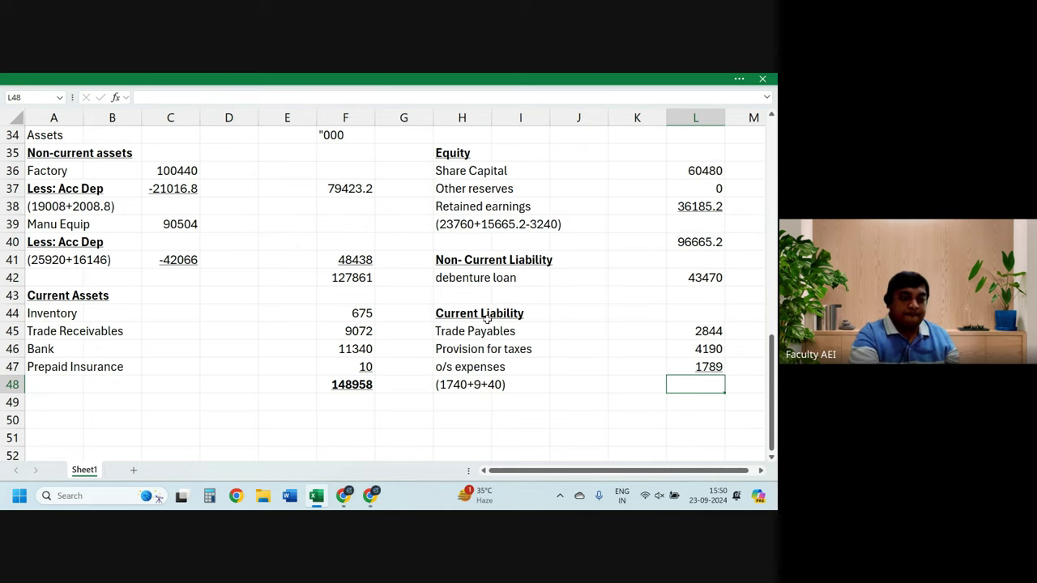
Step: Enter a SUM total of the liability amounts below o/s expenses
{"action": "type", "text": "=sum("}
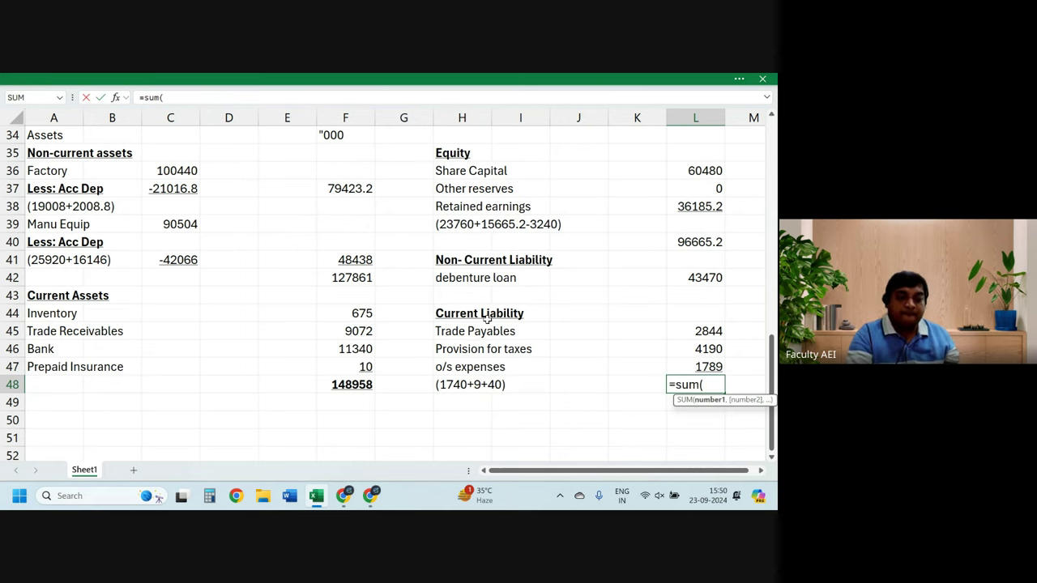
{"action": "key", "text": "Up"}
{"action": "key", "text": "Up"}
{"action": "key", "text": "Up"}
{"action": "key", "text": "Up"}
{"action": "key", "text": "Up"}
{"action": "key", "text": "Up"}
{"action": "key", "text": "shift+Down"}
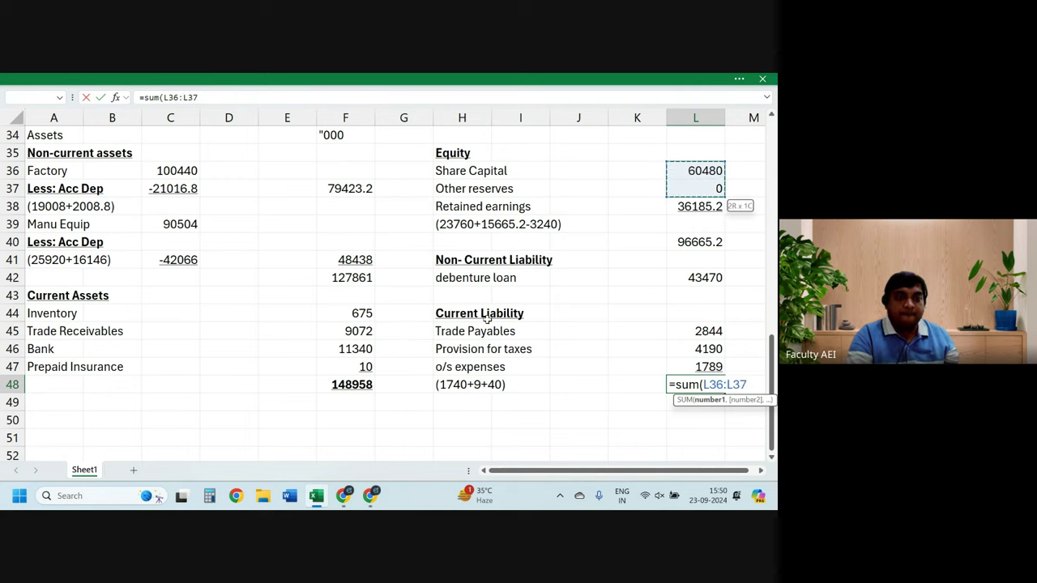
{"action": "key", "text": "shift+Down"}
{"action": "key", "text": "shift+Down"}
{"action": "key", "text": "shift+Down"}
{"action": "type", "text": ")"}
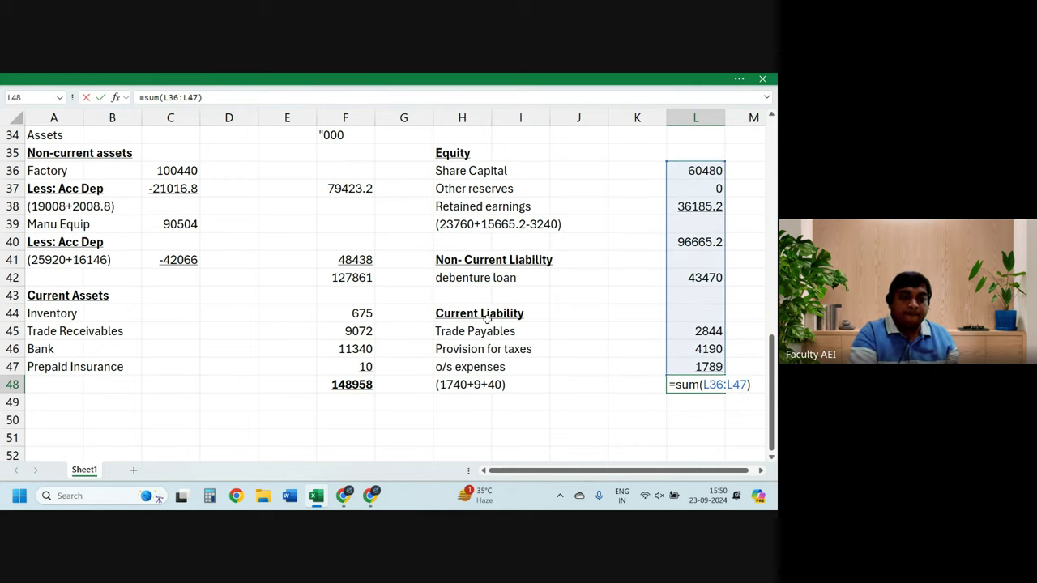
{"action": "key", "text": "Return"}
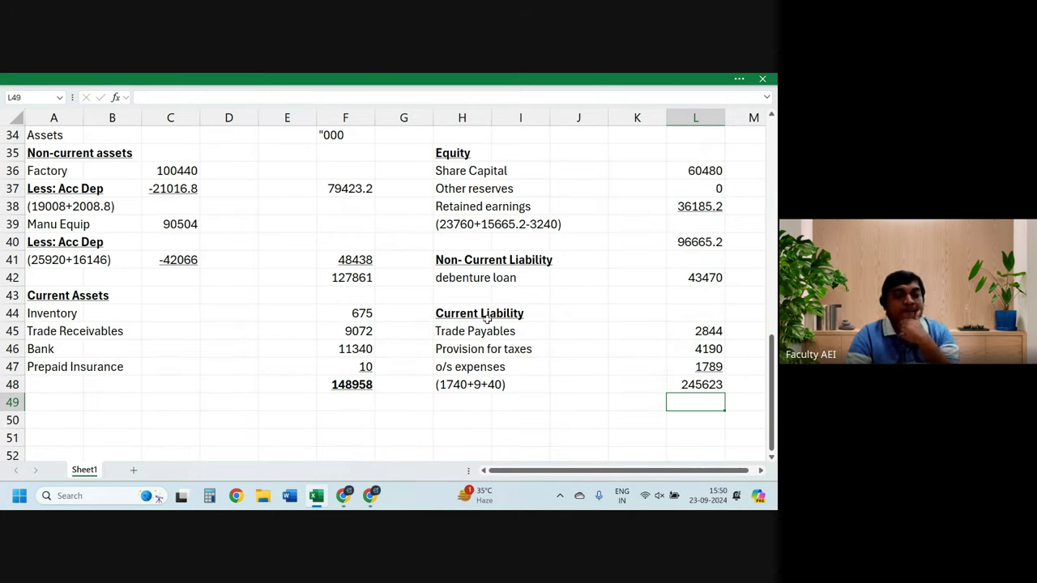
Step: Correct the total to =SUM(L40:L47) so it reads 148958, and make it bold
{"action": "key", "text": "F2"}
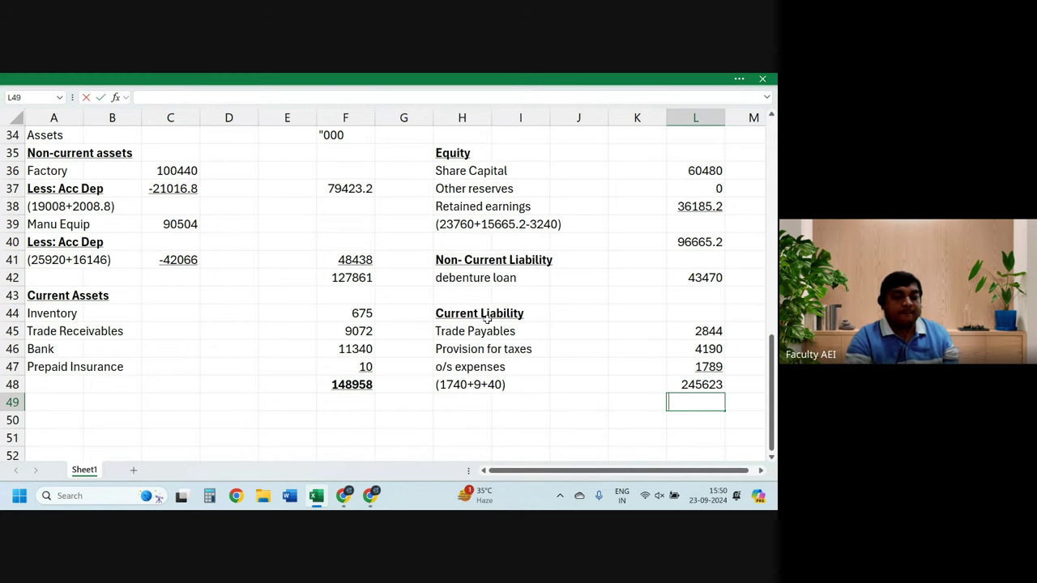
{"action": "key", "text": "Escape"}
{"action": "key", "text": "Up"}
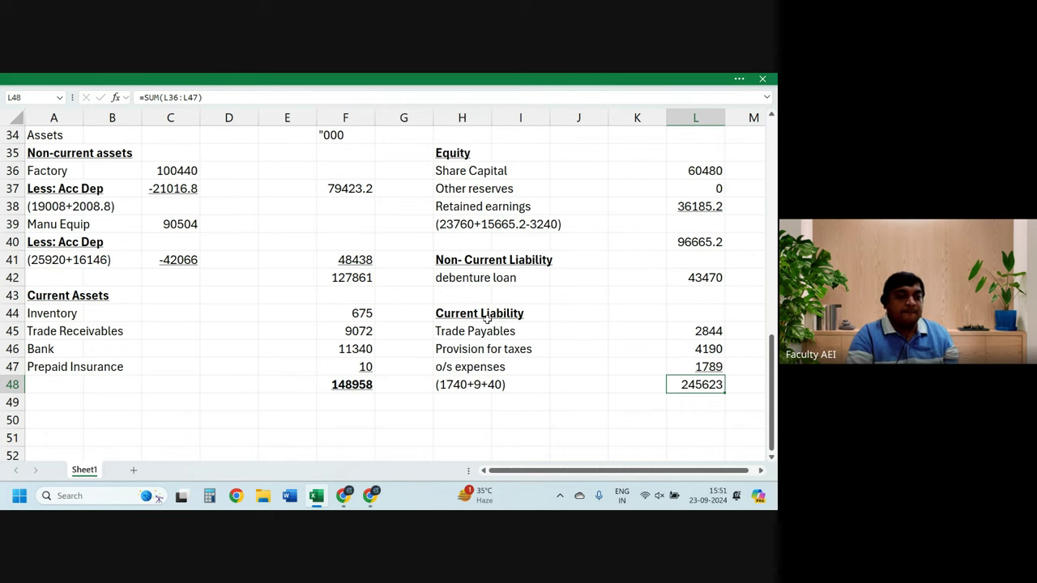
{"action": "key", "text": "F2"}
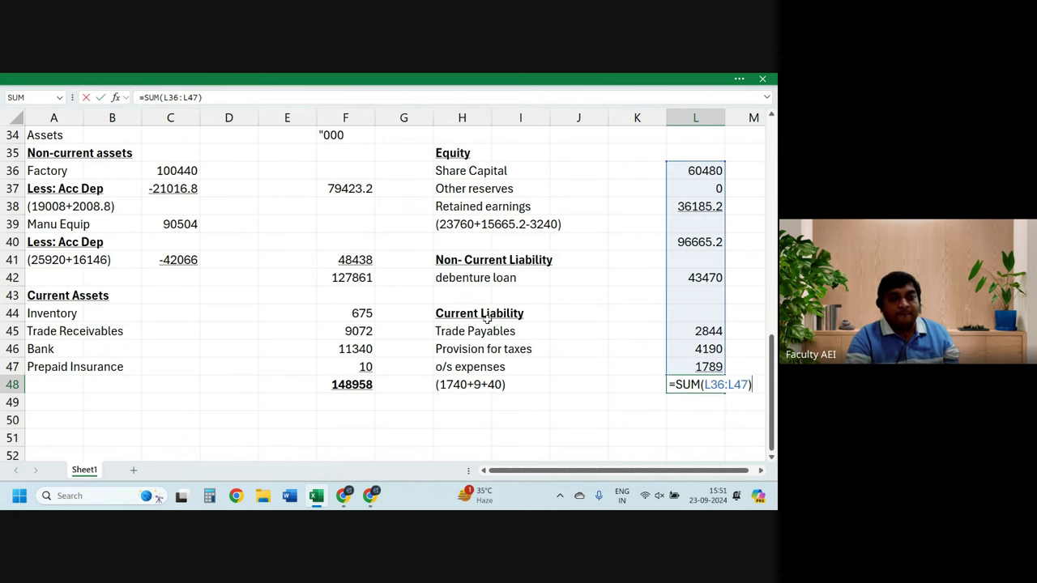
{"action": "key", "text": "Right"}
{"action": "key", "text": "Right"}
{"action": "key", "text": "Right"}
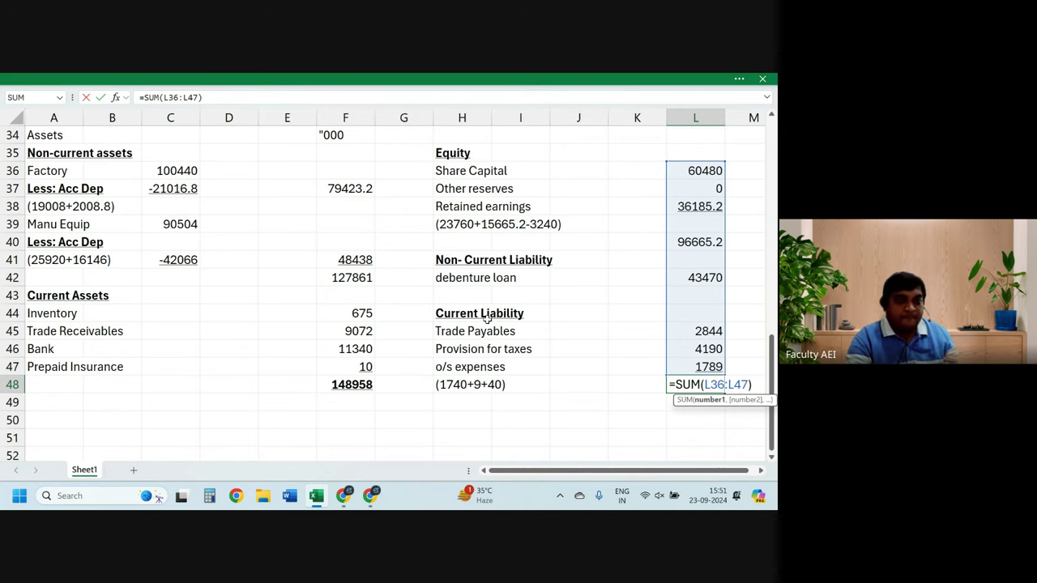
{"action": "key", "text": "BackSpace"}
{"action": "key", "text": "BackSpace"}
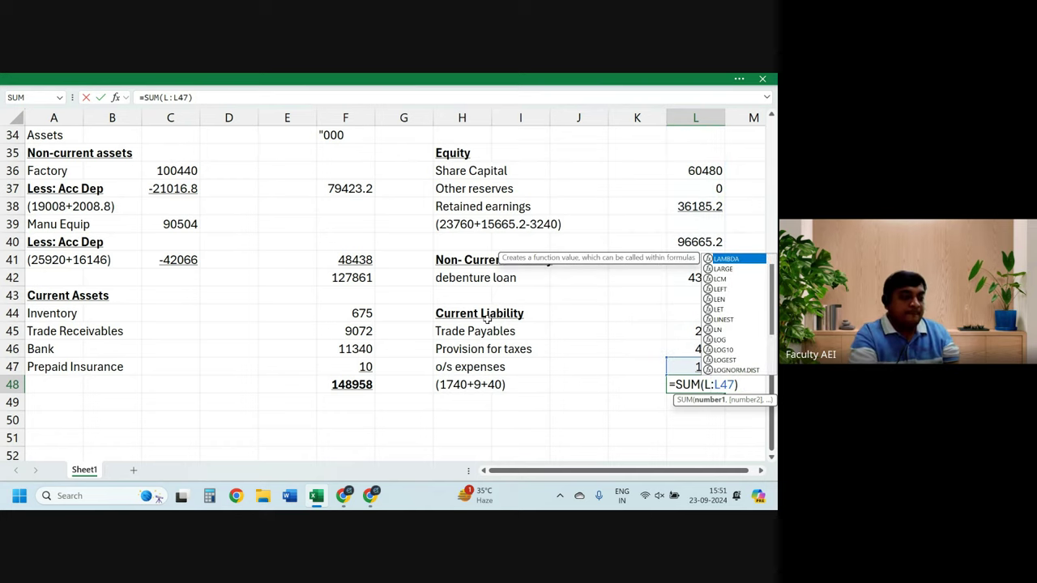
{"action": "type", "text": "40"}
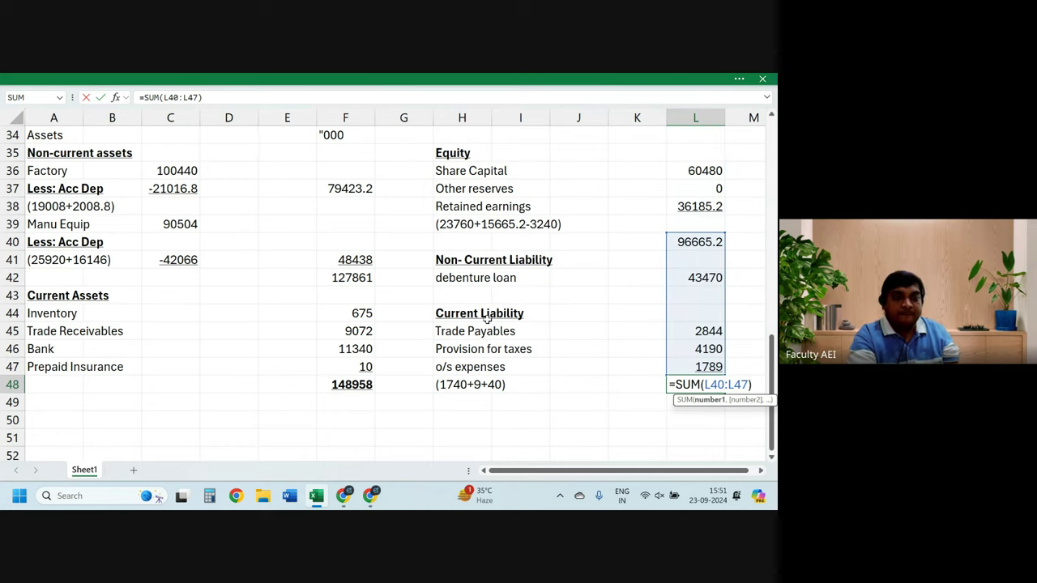
{"action": "key", "text": "Return"}
{"action": "key", "text": "Up"}
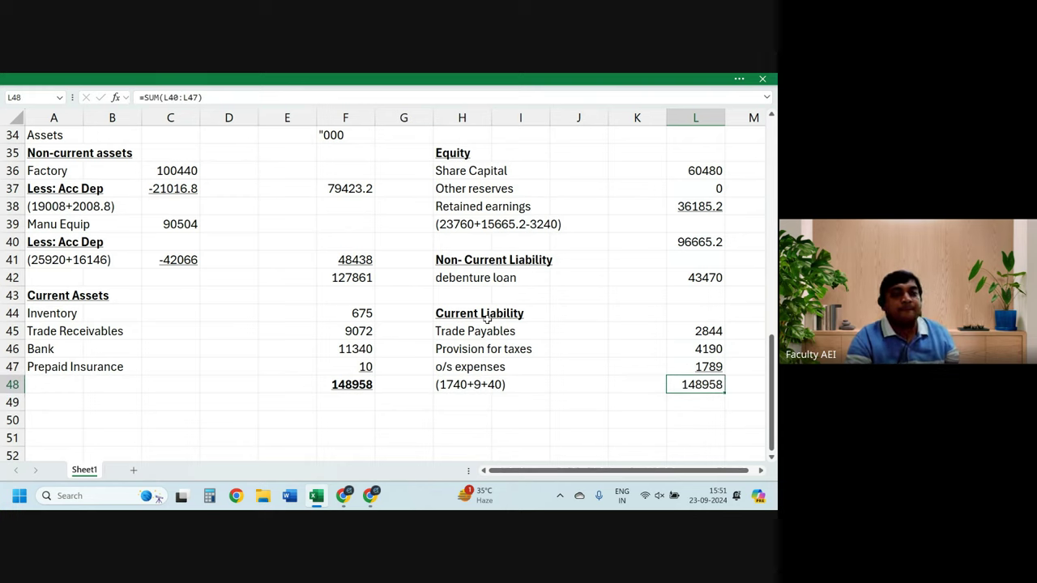
{"action": "key", "text": "ctrl+b"}
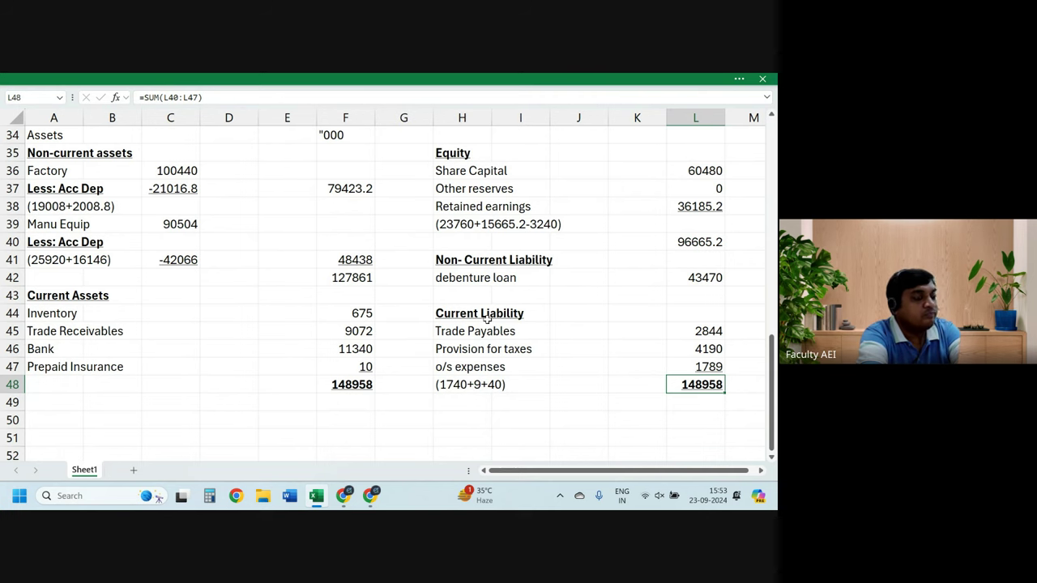
Step: Type 'Ratio Analysis' in A51 and format it bold and underlined
{"action": "key", "text": "Down"}
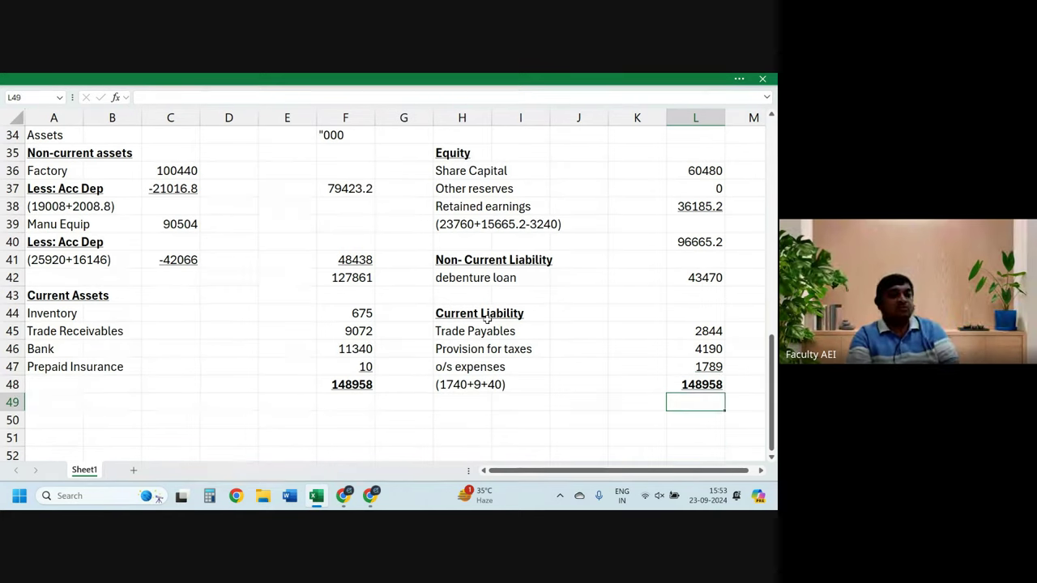
{"action": "key", "text": "Down"}
{"action": "key", "text": "Down"}
{"action": "key", "text": "Down"}
{"action": "key", "text": "Left"}
{"action": "key", "text": "Left"}
{"action": "key", "text": "Left"}
{"action": "key", "text": "Left"}
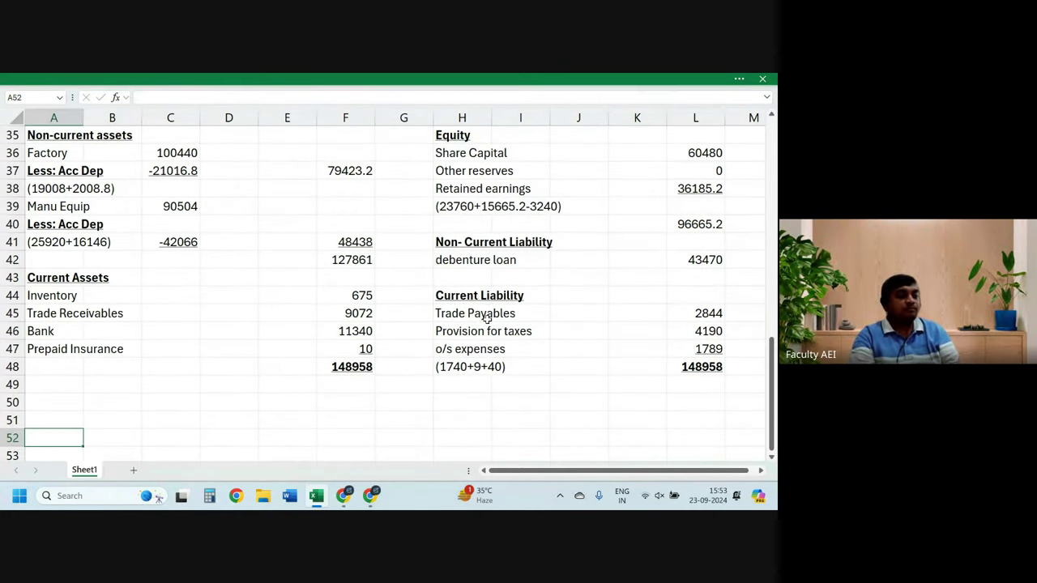
{"action": "key", "text": "Up"}
{"action": "type", "text": "Ratio"}
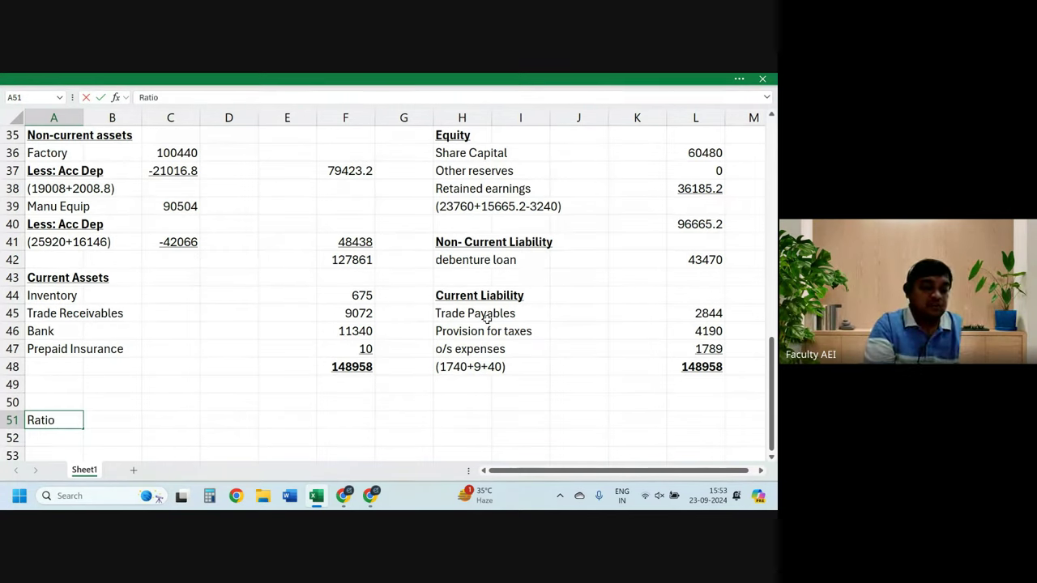
{"action": "type", "text": " Anal"}
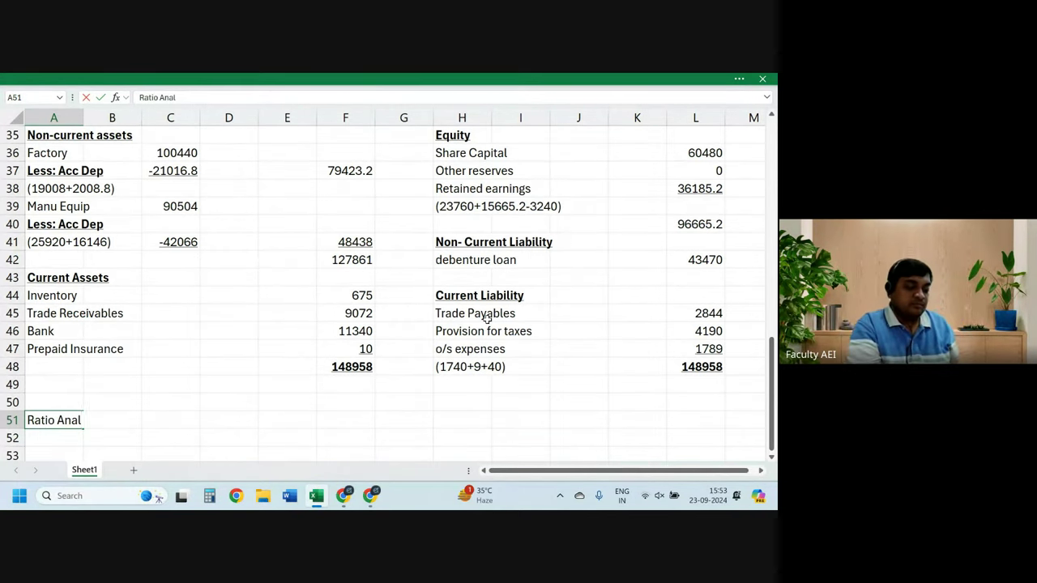
{"action": "type", "text": "ysis"}
{"action": "key", "text": "Return"}
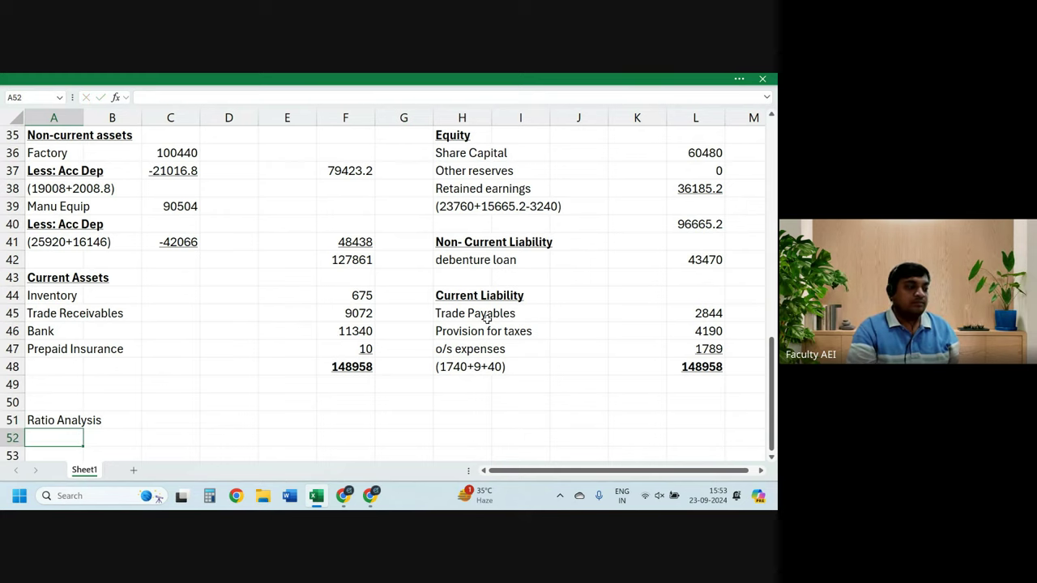
{"action": "key", "text": "Up"}
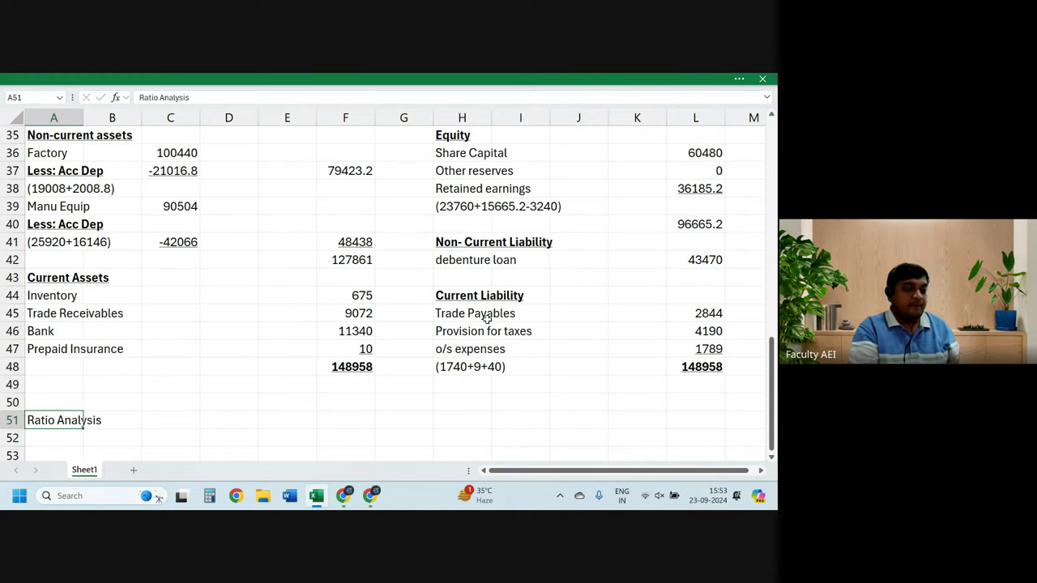
{"action": "key", "text": "ctrl+b"}
{"action": "key", "text": "ctrl+u"}
{"action": "key", "text": "Down"}
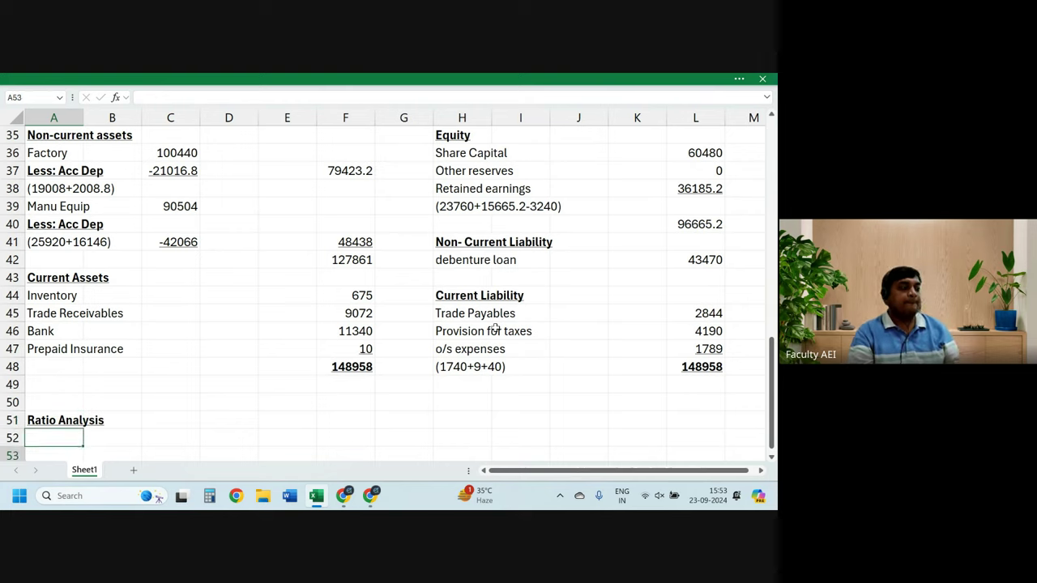
{"action": "key", "text": "Down"}
{"action": "key", "text": "Down"}
{"action": "key", "text": "Down"}
{"action": "key", "text": "Down"}
{"action": "key", "text": "Down"}
{"action": "key", "text": "Down"}
{"action": "key", "text": "Down"}
{"action": "key", "text": "Down"}
{"action": "key", "text": "Down"}
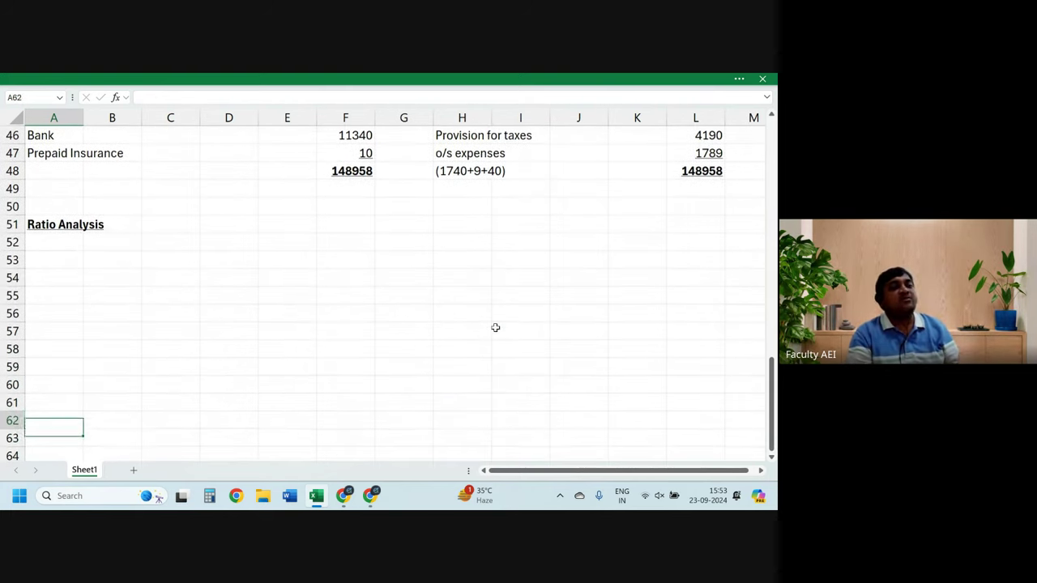
{"action": "key", "text": "Up"}
{"action": "key", "text": "Up"}
{"action": "key", "text": "Up"}
{"action": "key", "text": "Up"}
{"action": "key", "text": "Up"}
{"action": "key", "text": "Up"}
{"action": "key", "text": "Up"}
{"action": "key", "text": "Up"}
{"action": "key", "text": "Up"}
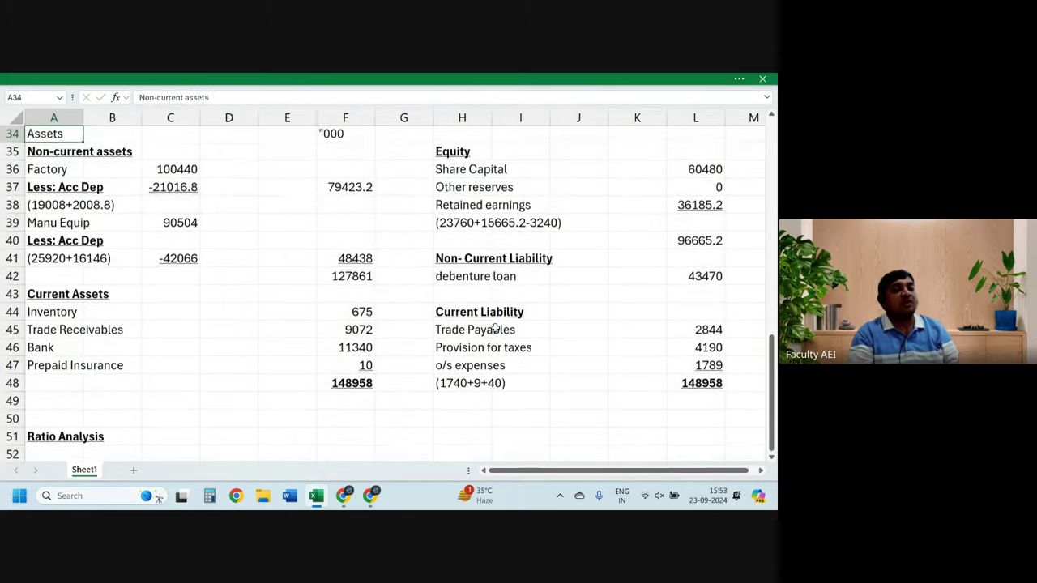
{"action": "key", "text": "Up"}
{"action": "key", "text": "Up"}
{"action": "key", "text": "Up"}
{"action": "key", "text": "Up"}
{"action": "key", "text": "Up"}
{"action": "key", "text": "Up"}
{"action": "key", "text": "Up"}
{"action": "key", "text": "Up"}
{"action": "key", "text": "Up"}
{"action": "key", "text": "Up"}
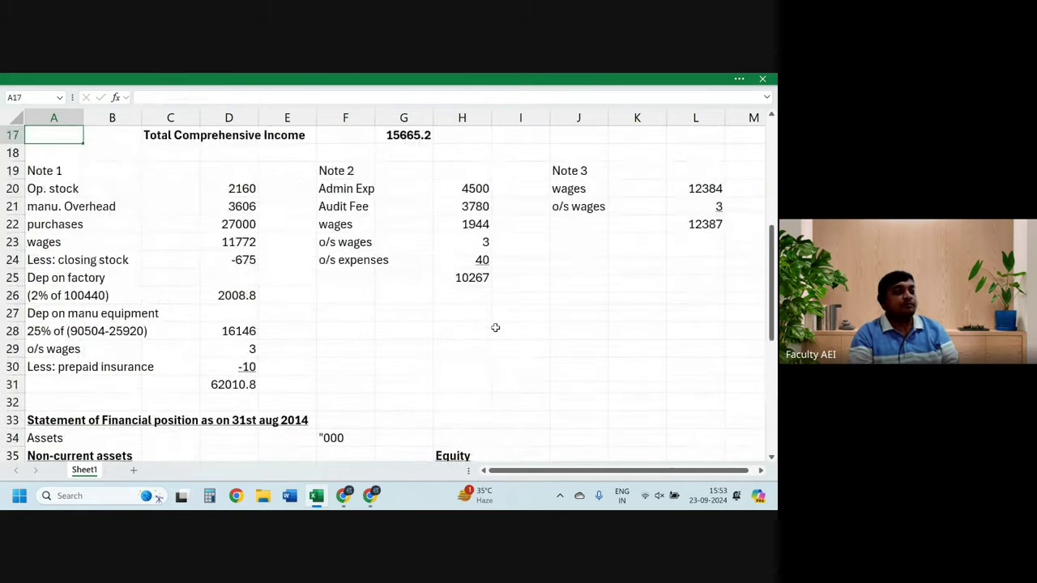
{"action": "key", "text": "Up"}
{"action": "key", "text": "Up"}
{"action": "key", "text": "Up"}
{"action": "key", "text": "Down"}
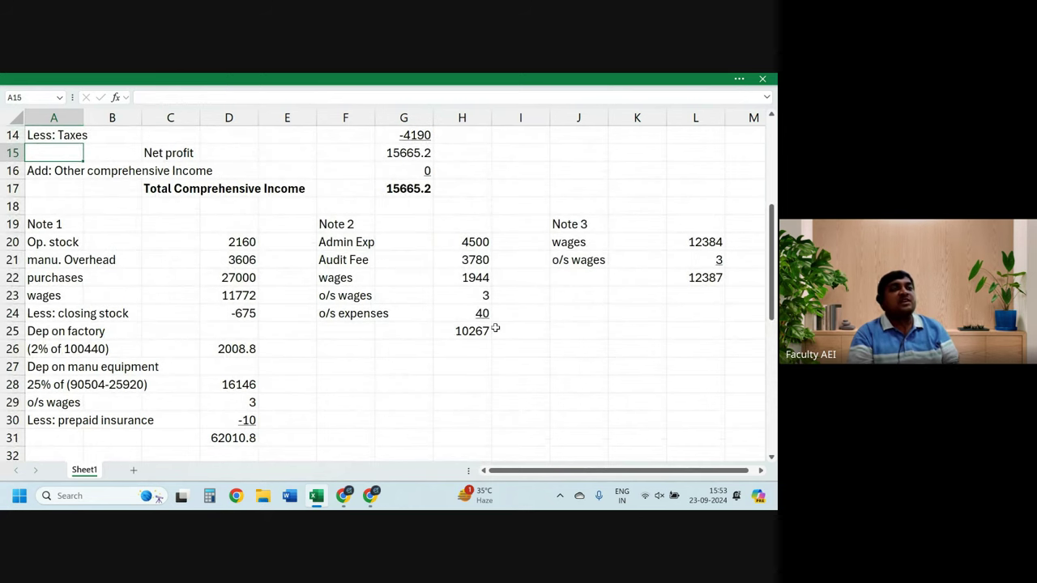
{"action": "key", "text": "Right"}
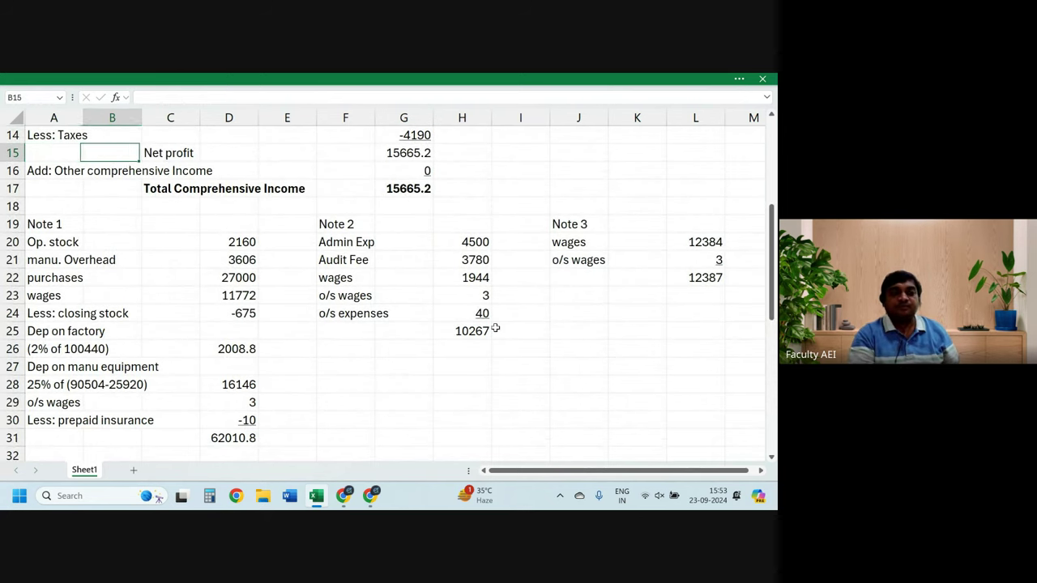
{"action": "key", "text": "Right"}
{"action": "key", "text": "Right"}
{"action": "key", "text": "Right"}
{"action": "key", "text": "Right"}
{"action": "key", "text": "Right"}
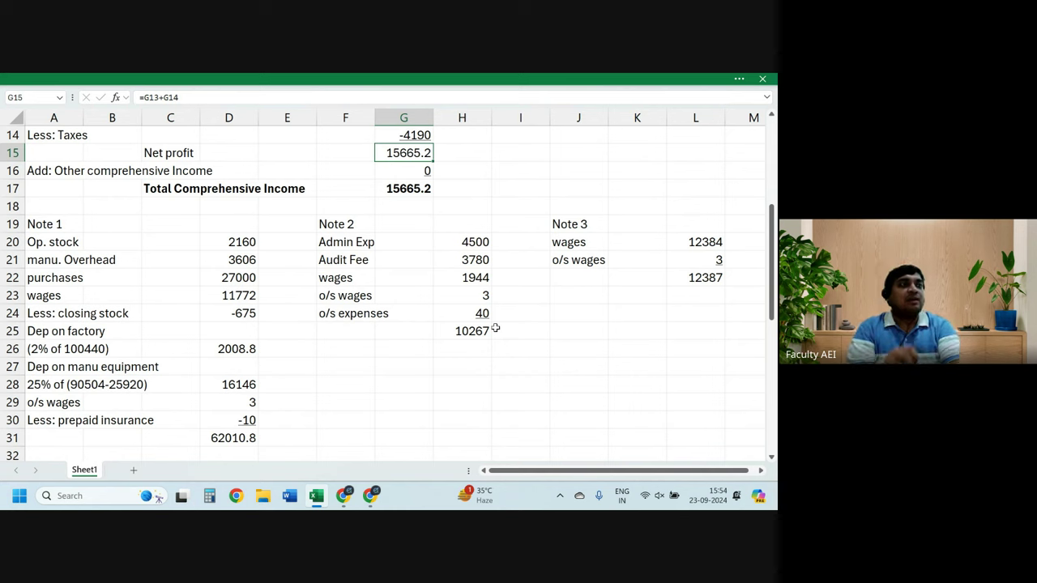
{"action": "key", "text": "Down"}
{"action": "key", "text": "Down"}
{"action": "key", "text": "Down"}
{"action": "key", "text": "Down"}
{"action": "key", "text": "Down"}
{"action": "key", "text": "Down"}
{"action": "key", "text": "Down"}
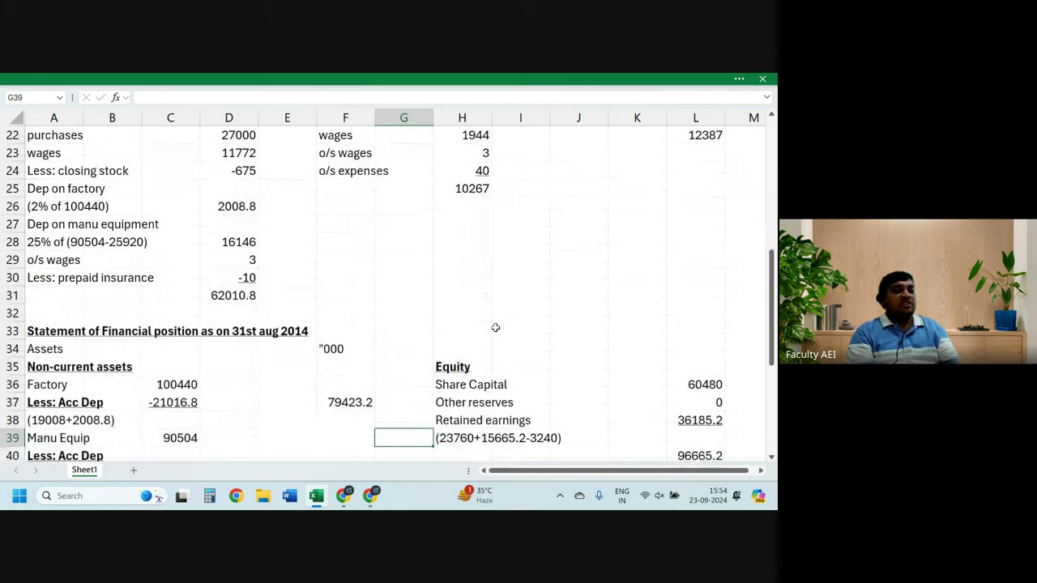
{"action": "key", "text": "Down"}
{"action": "key", "text": "Down"}
{"action": "key", "text": "Down"}
{"action": "key", "text": "Down"}
{"action": "key", "text": "Down"}
{"action": "key", "text": "Down"}
{"action": "key", "text": "Down"}
{"action": "key", "text": "Down"}
{"action": "key", "text": "Down"}
{"action": "key", "text": "Down"}
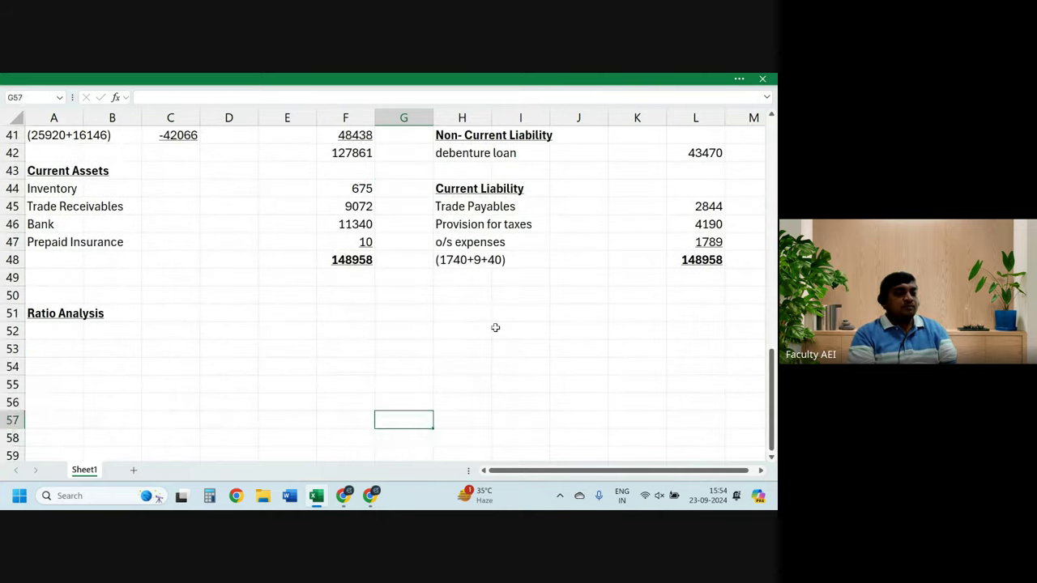
Step: Type 'Relationship between two financial numbers' in A53 below the heading
{"action": "key", "text": "Up"}
{"action": "key", "text": "Up"}
{"action": "key", "text": "Up"}
{"action": "key", "text": "Left"}
{"action": "key", "text": "Left"}
{"action": "key", "text": "Left"}
{"action": "key", "text": "Left"}
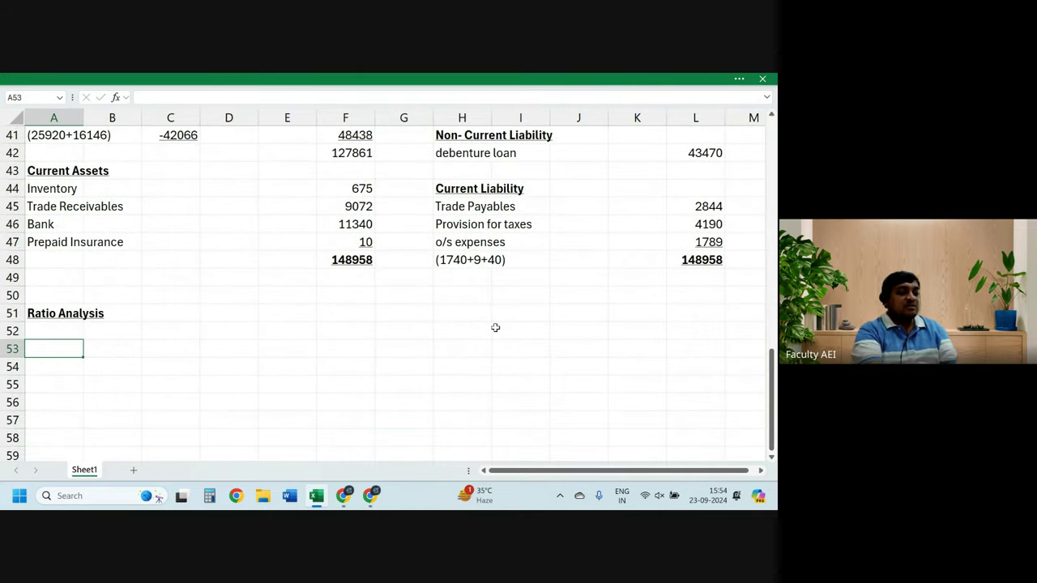
{"action": "type", "text": "Relatio"}
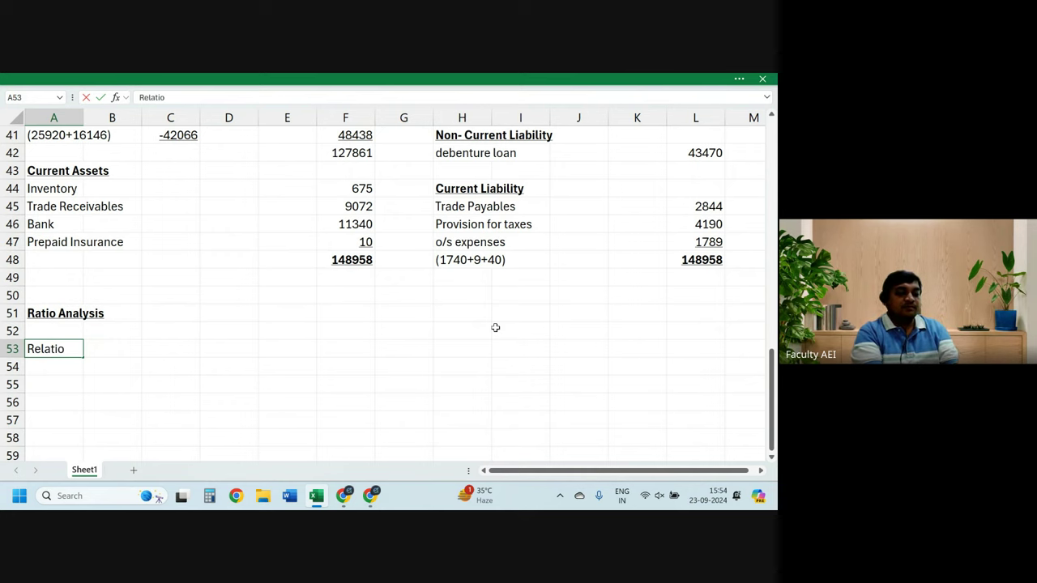
{"action": "type", "text": "nsh"}
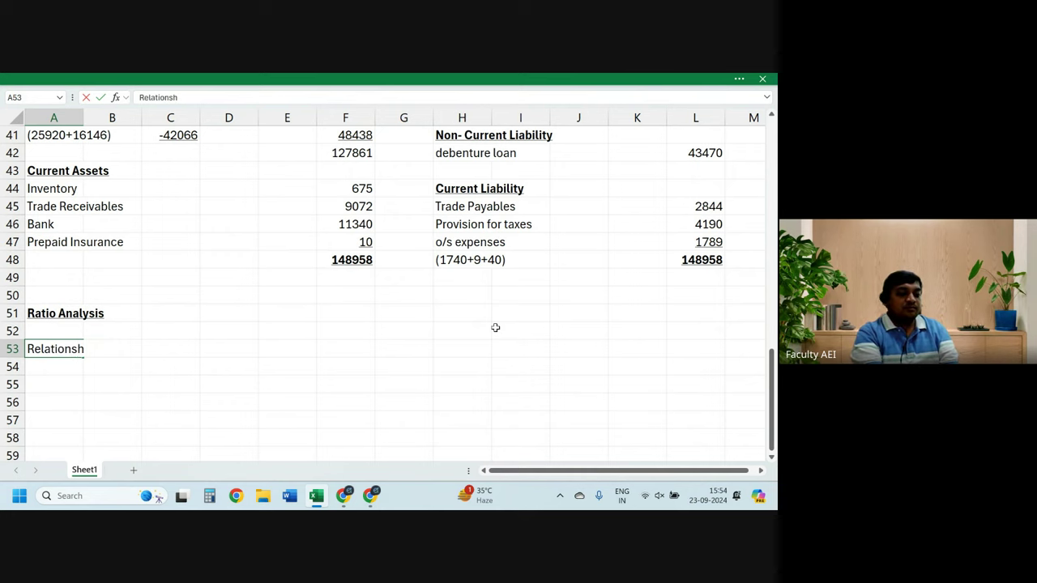
{"action": "type", "text": "ip be"}
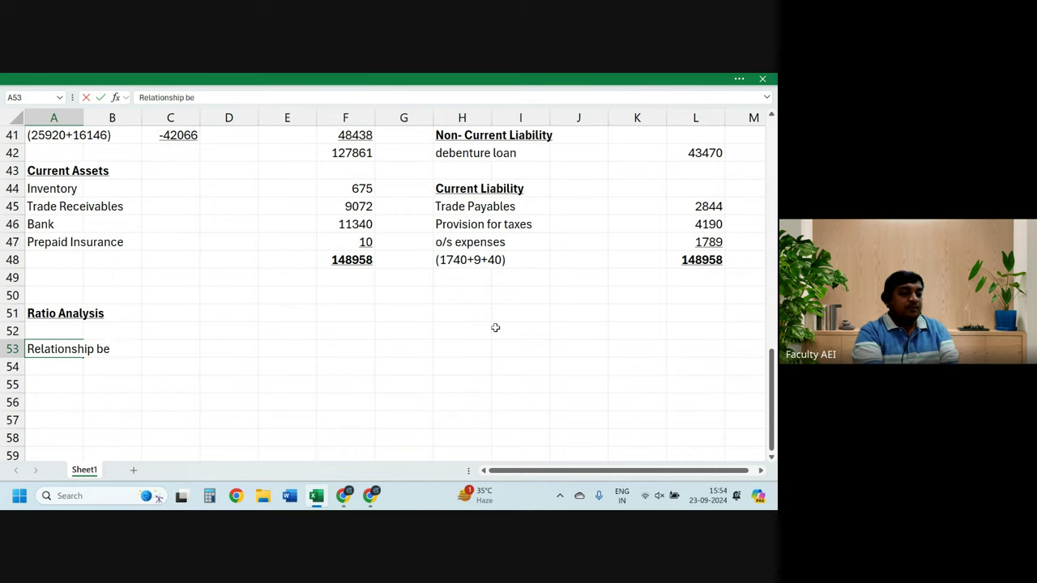
{"action": "type", "text": "tween "}
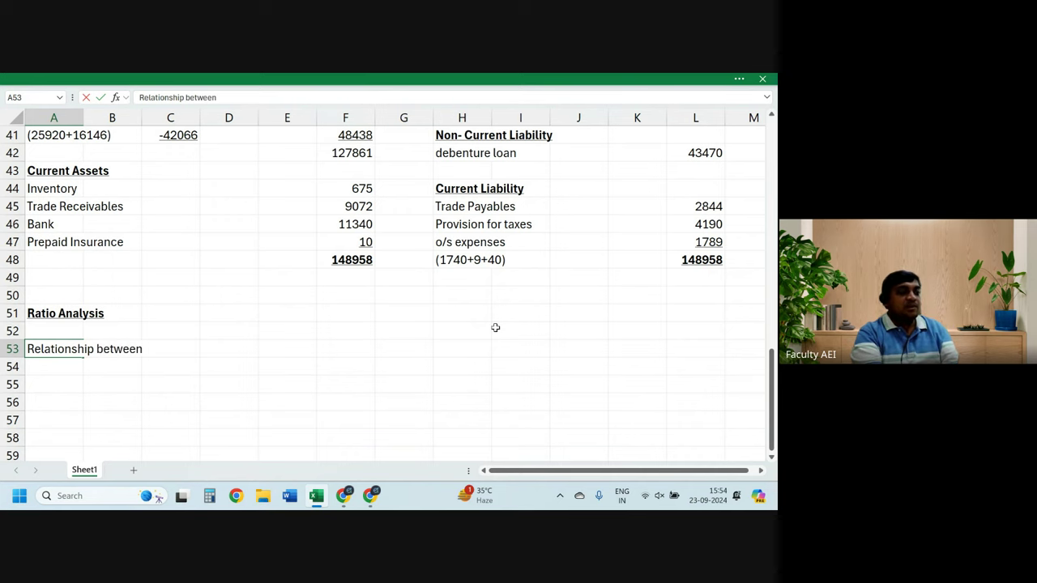
{"action": "type", "text": "two "}
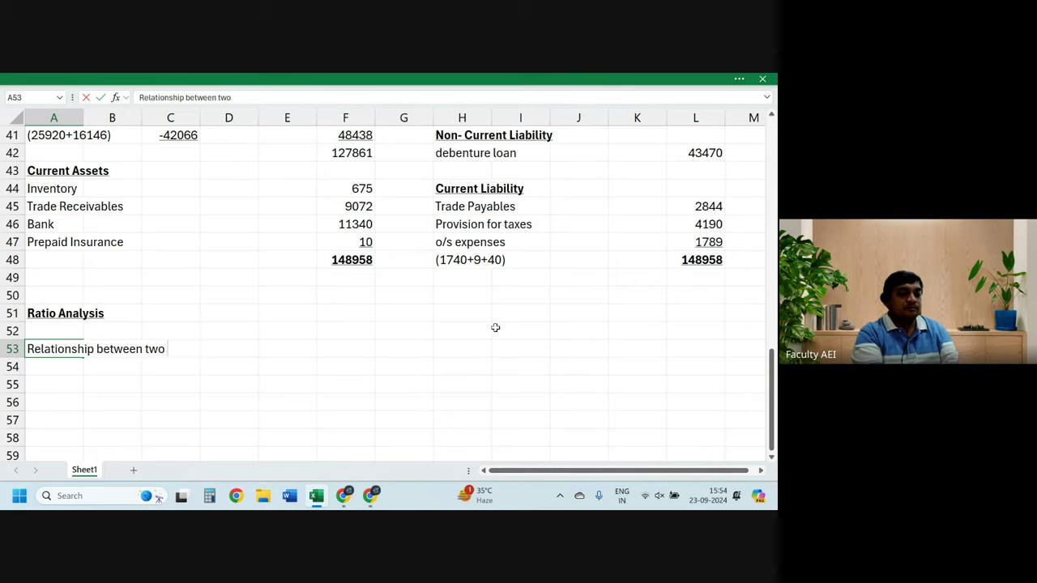
{"action": "type", "text": "financial "}
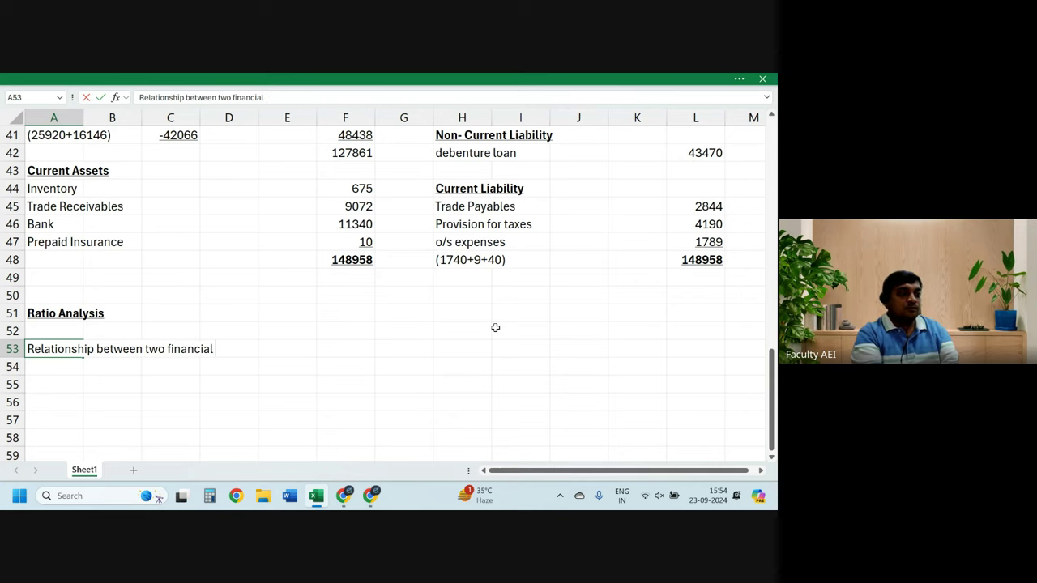
{"action": "type", "text": "numbe"}
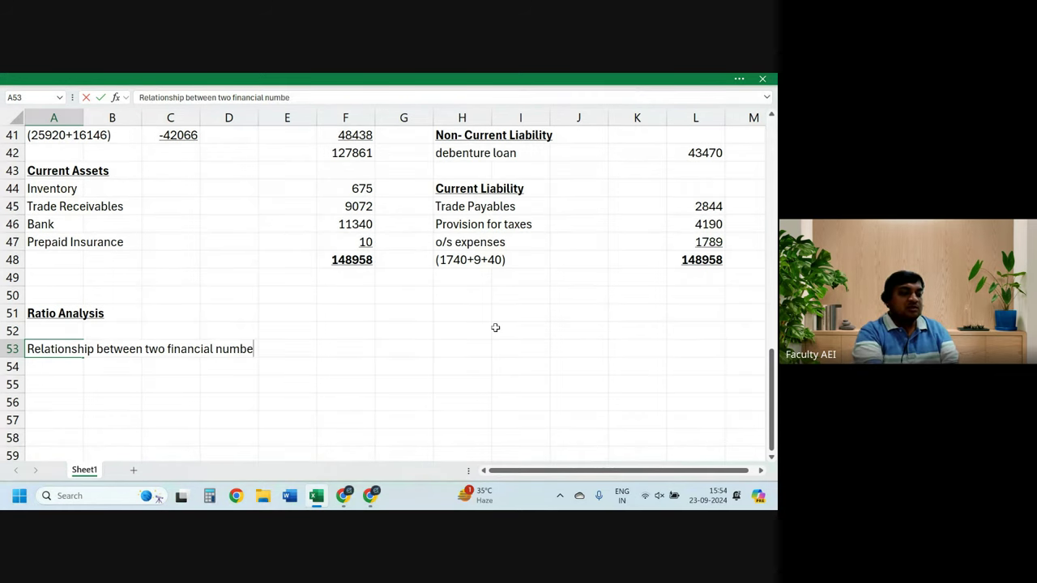
{"action": "type", "text": "rs"}
{"action": "key", "text": "Return"}
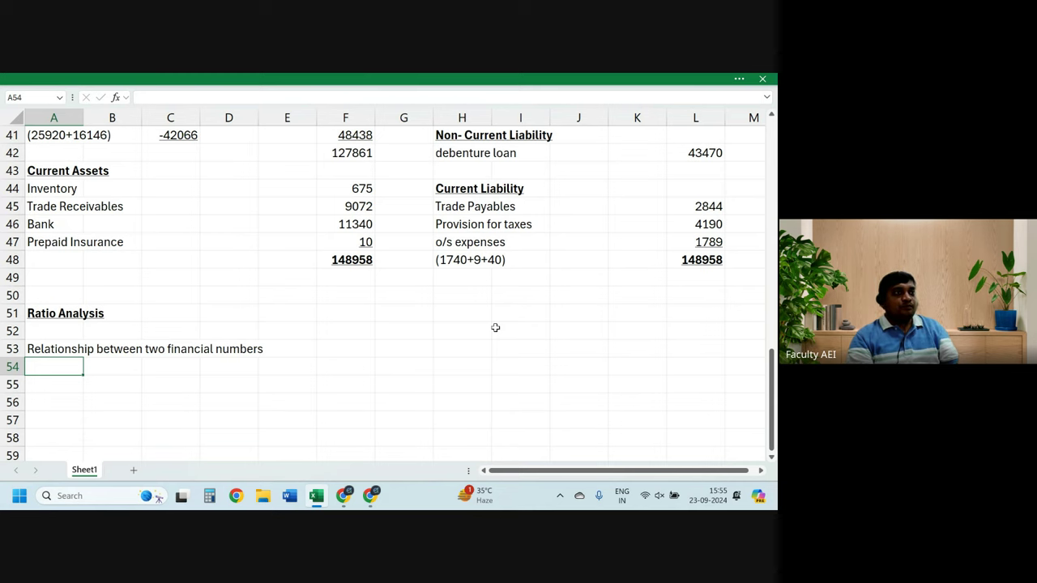
{"action": "key", "text": "Return"}
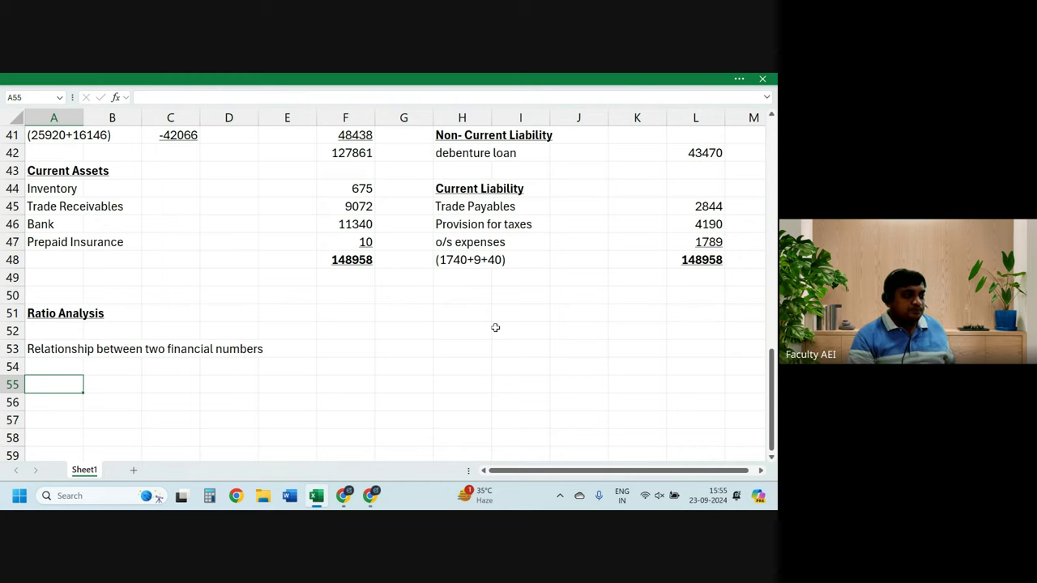
Step: Write the Gross Profit Ratio as Gp/Sales *100 = 45989.2 / 108000 * 100 = 42.58% in A55
{"action": "type", "text": "Gross"}
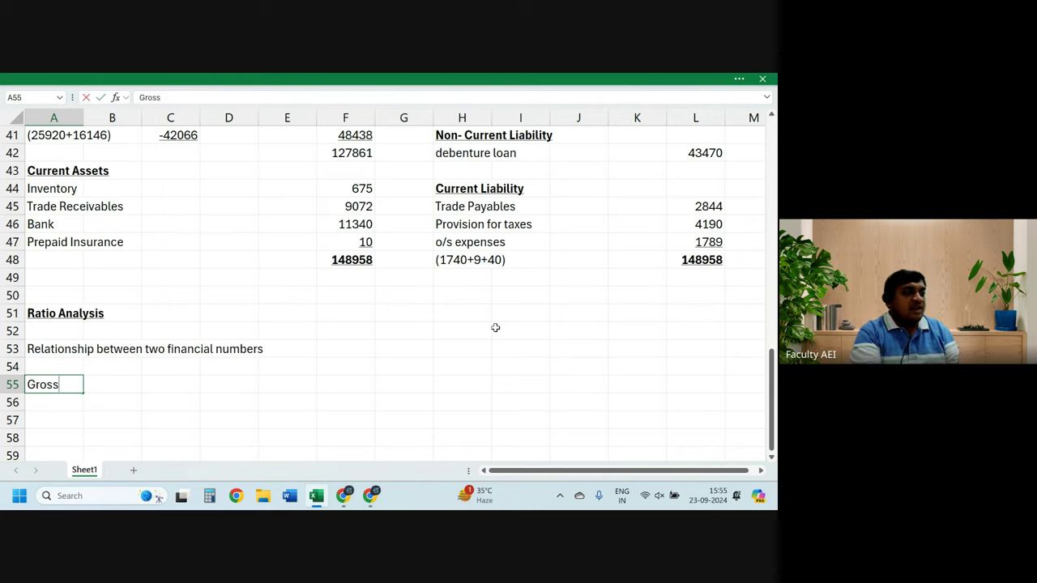
{"action": "type", "text": " Profit "}
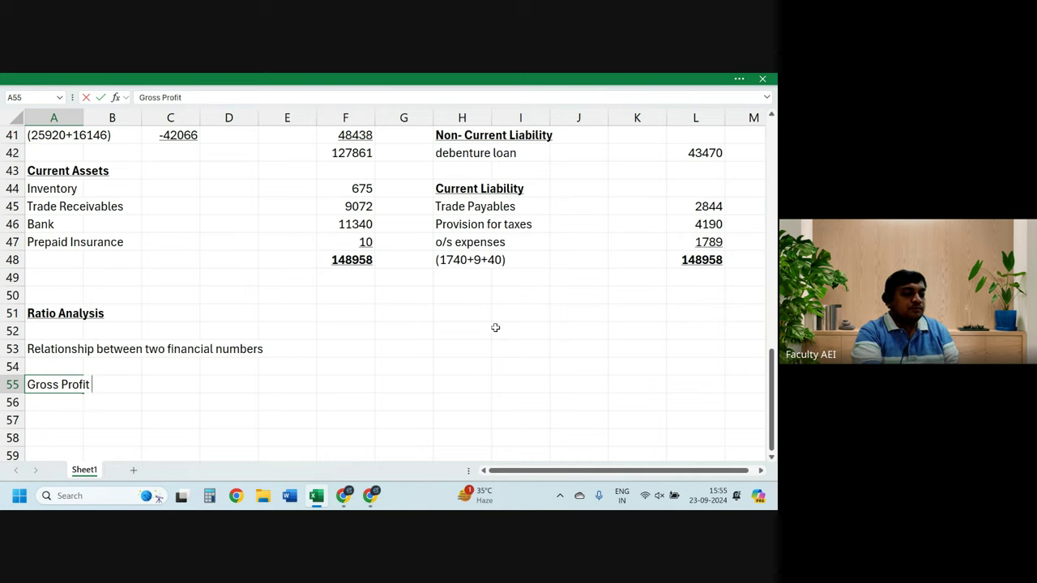
{"action": "type", "text": "Ratio = "}
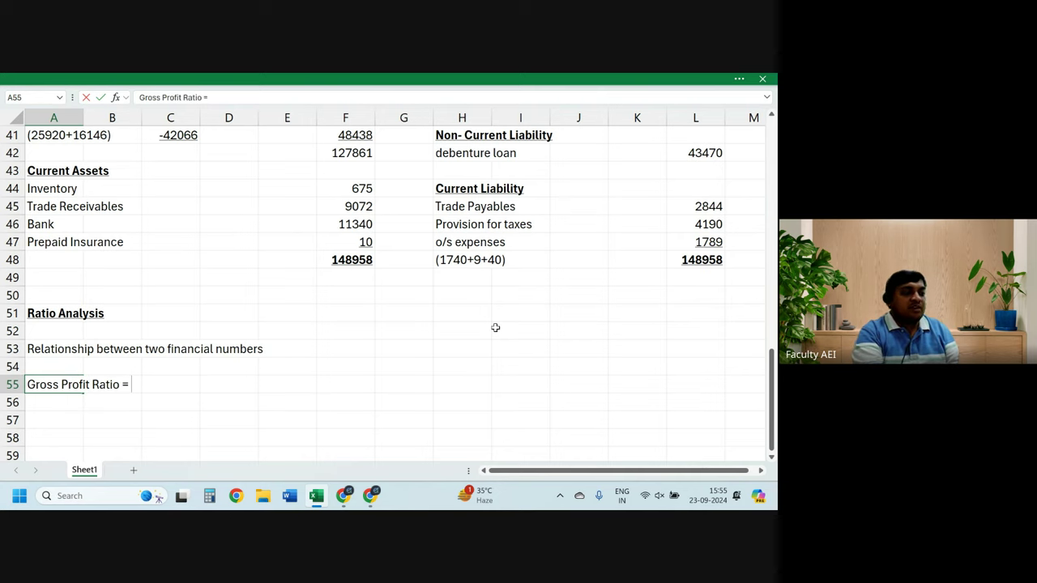
{"action": "type", "text": "Ratio"}
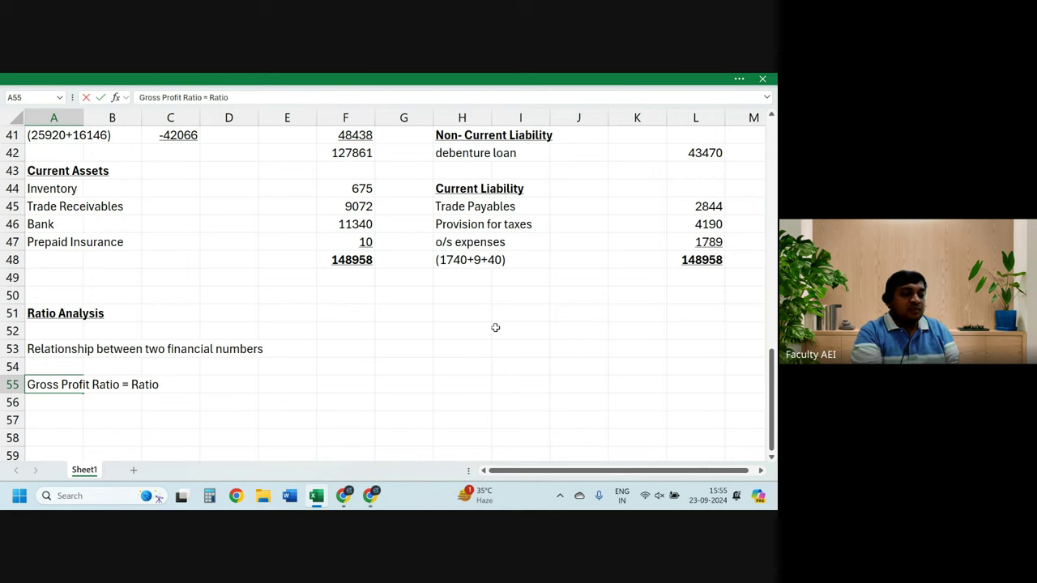
{"action": "type", "text": " of Gp"}
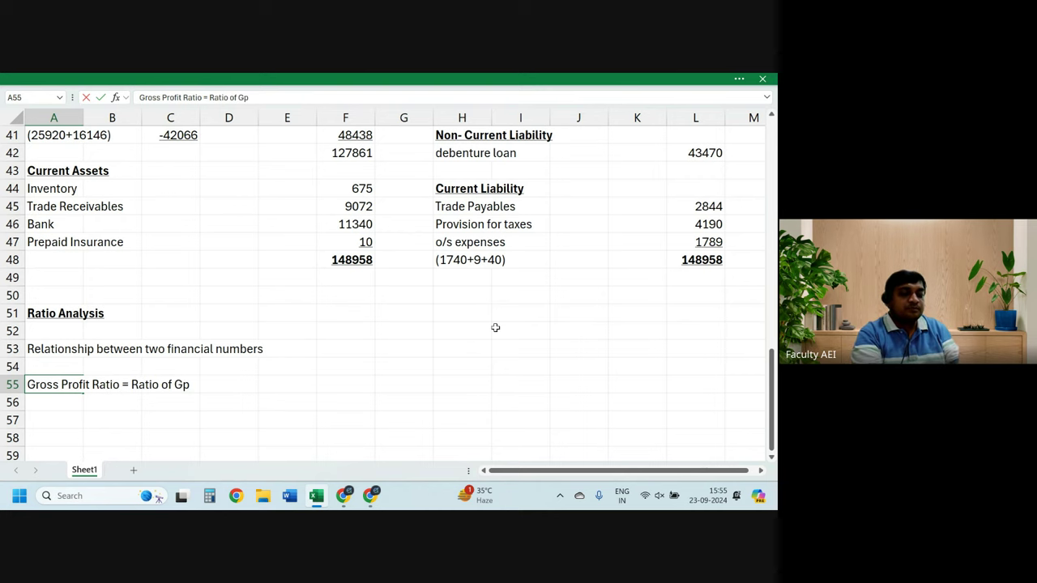
{"action": "type", "text": " to Sales"}
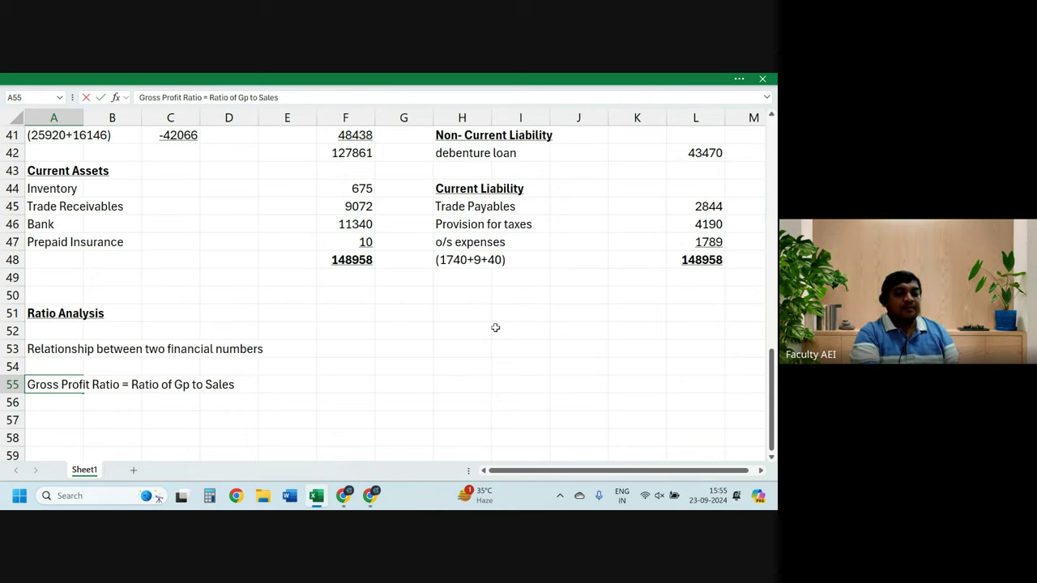
{"action": "type", "text": " ="}
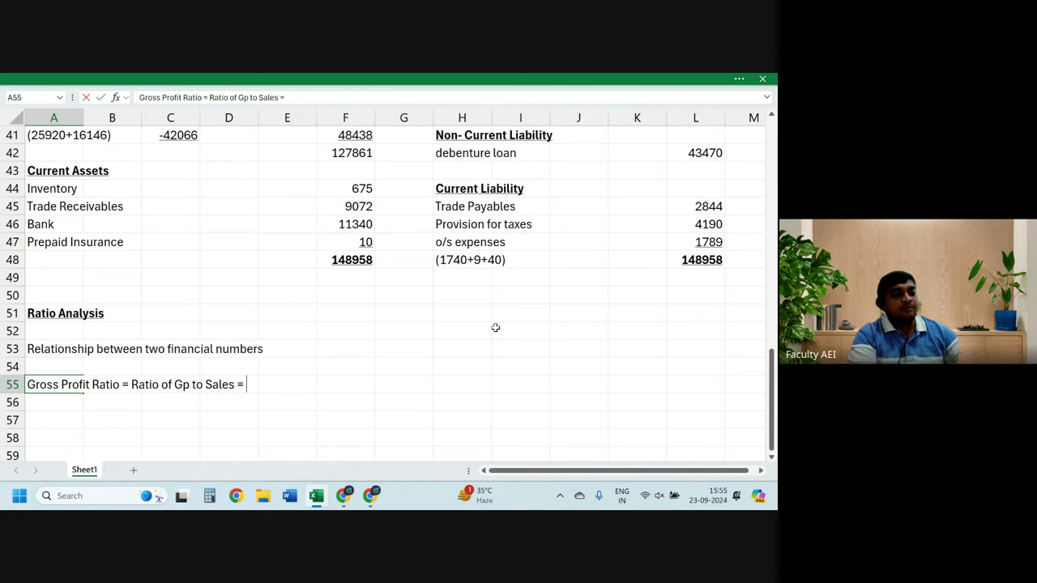
{"action": "type", "text": "G"}
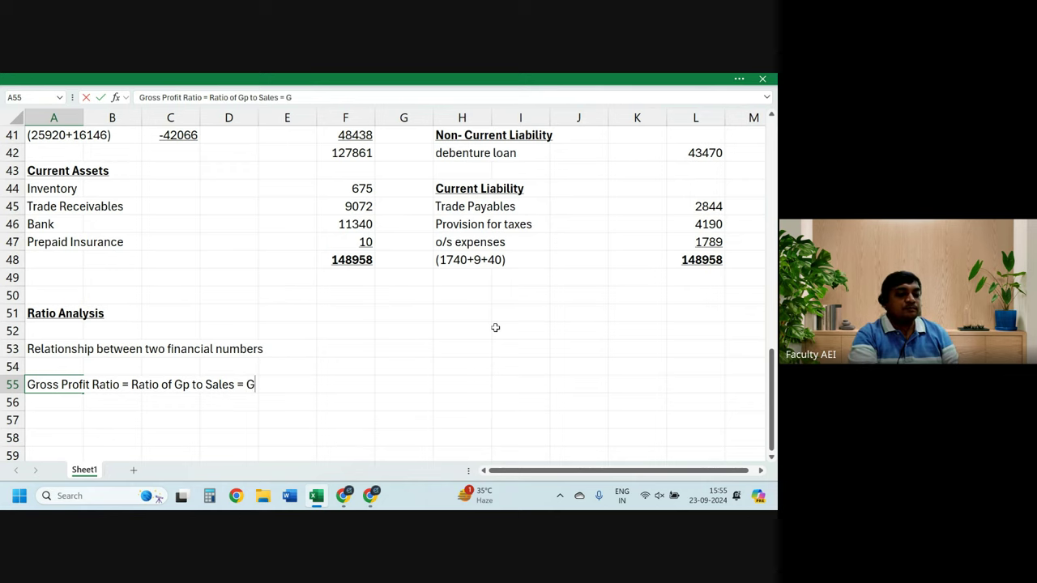
{"action": "type", "text": "p/Sales"}
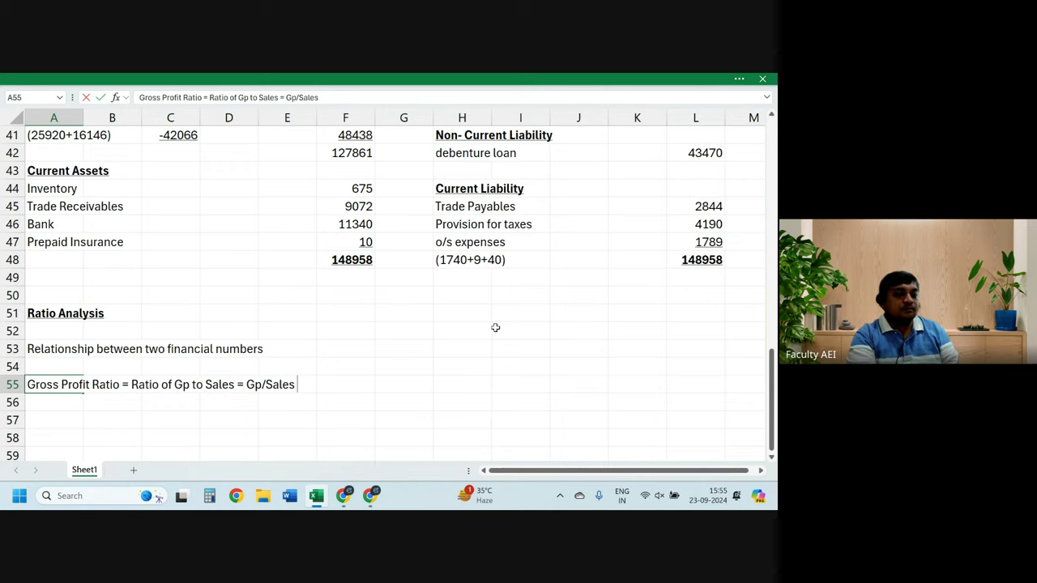
{"action": "type", "text": " *100 = "}
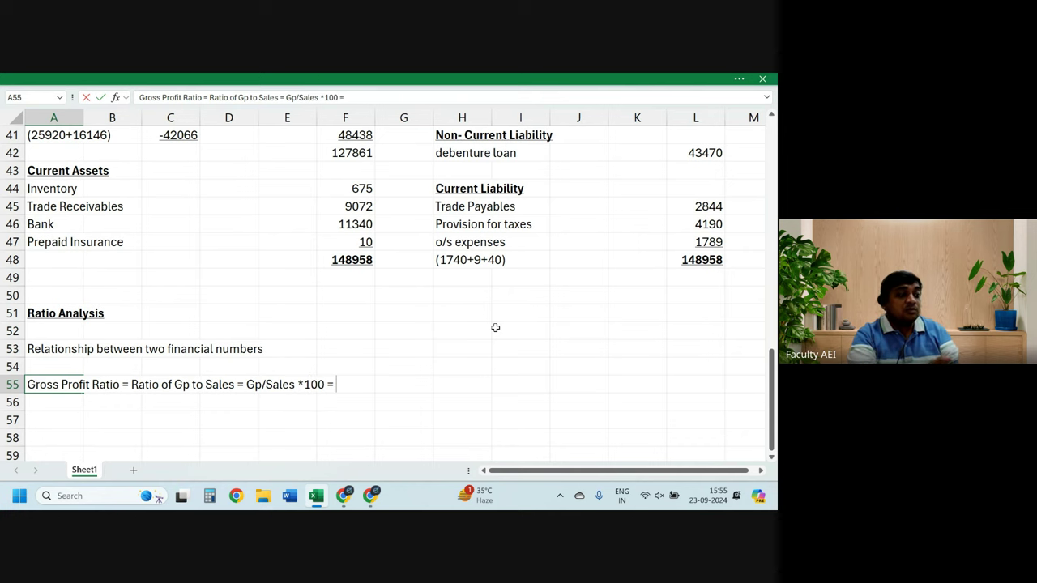
{"action": "type", "text": "4598"}
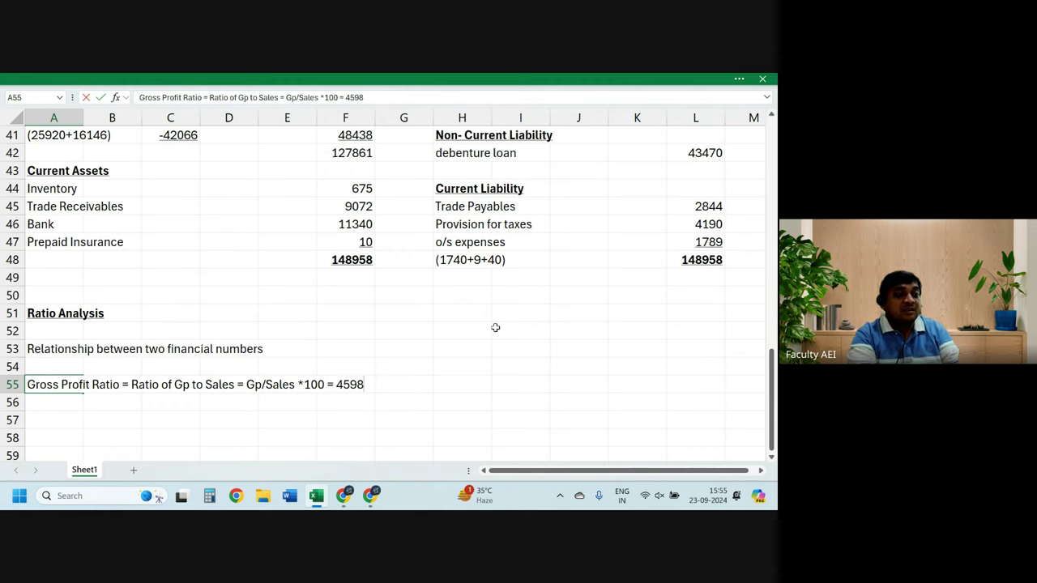
{"action": "type", "text": "9"}
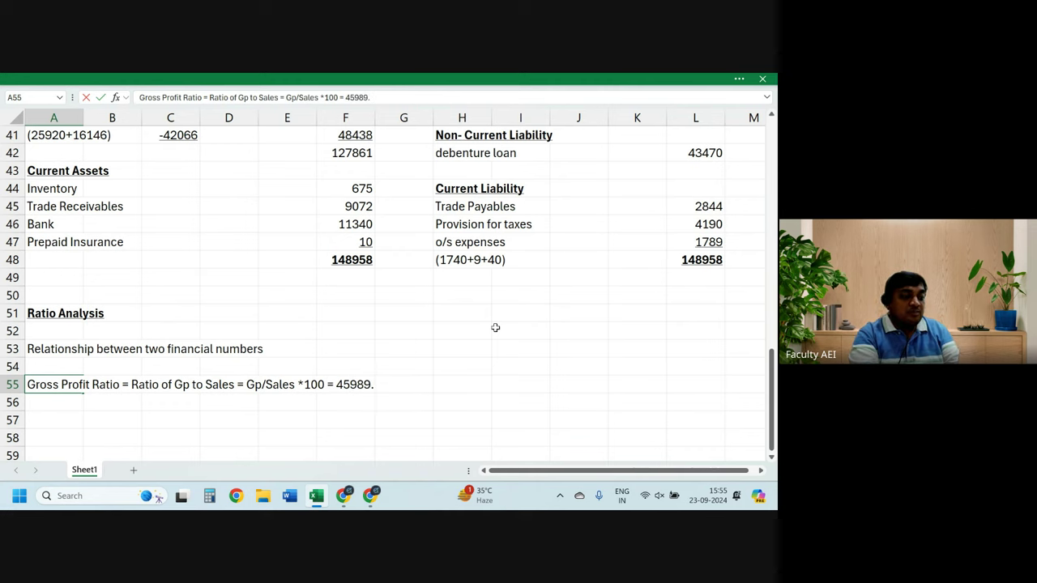
{"action": "type", "text": ".2"}
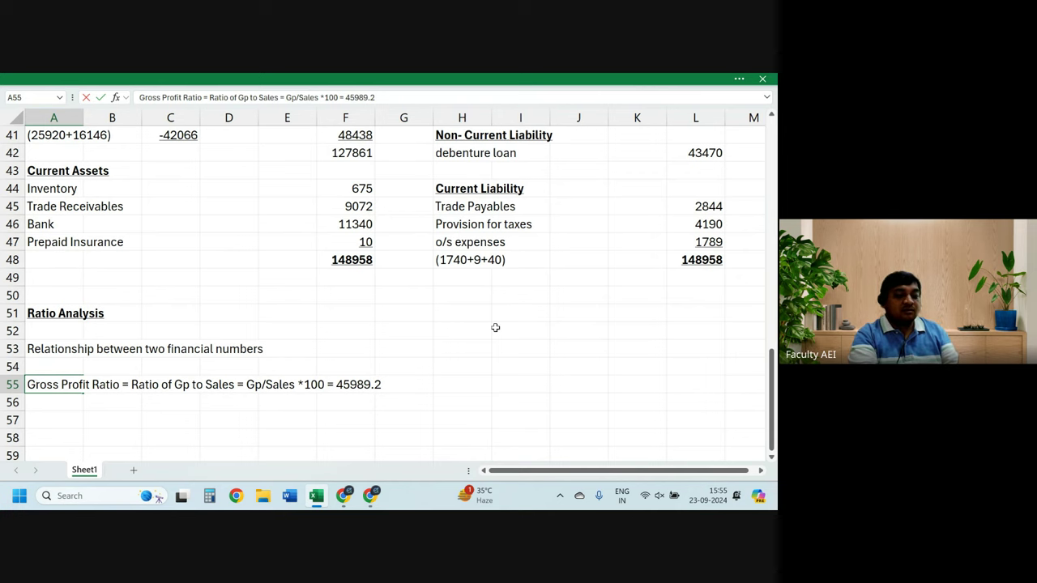
{"action": "type", "text": " / 108000"}
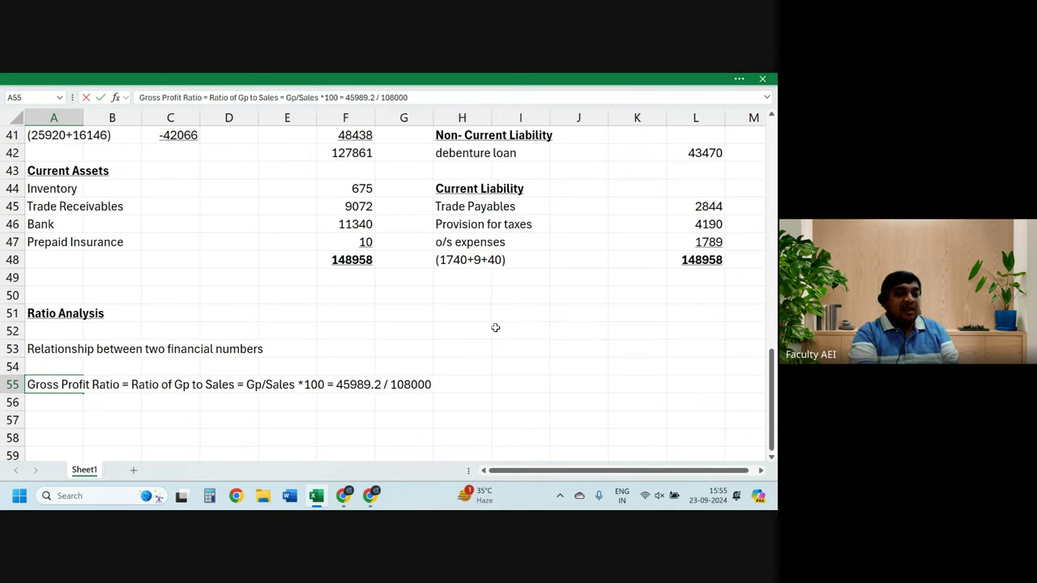
{"action": "type", "text": " * 1"}
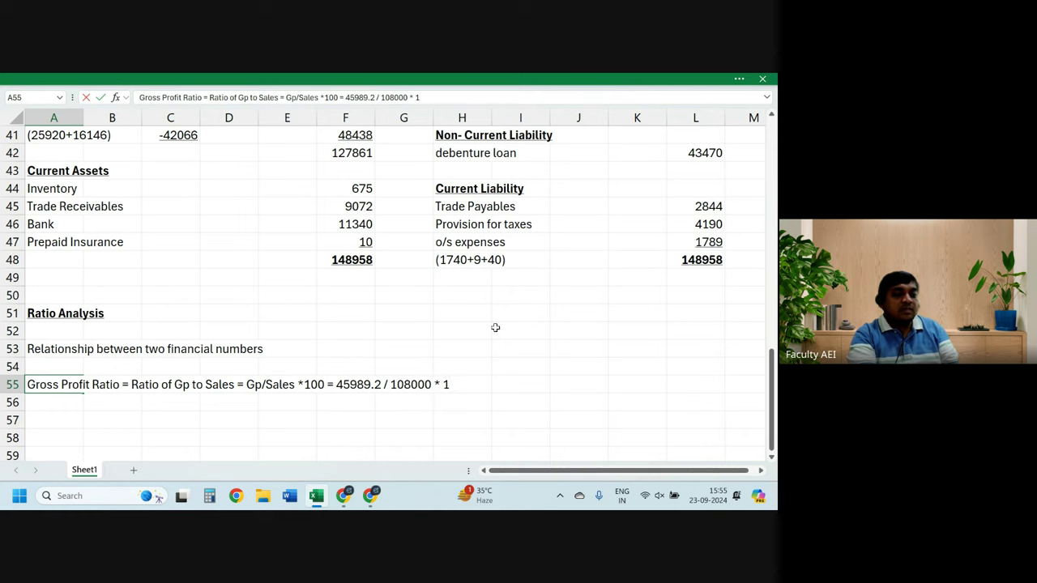
{"action": "type", "text": "00 ="}
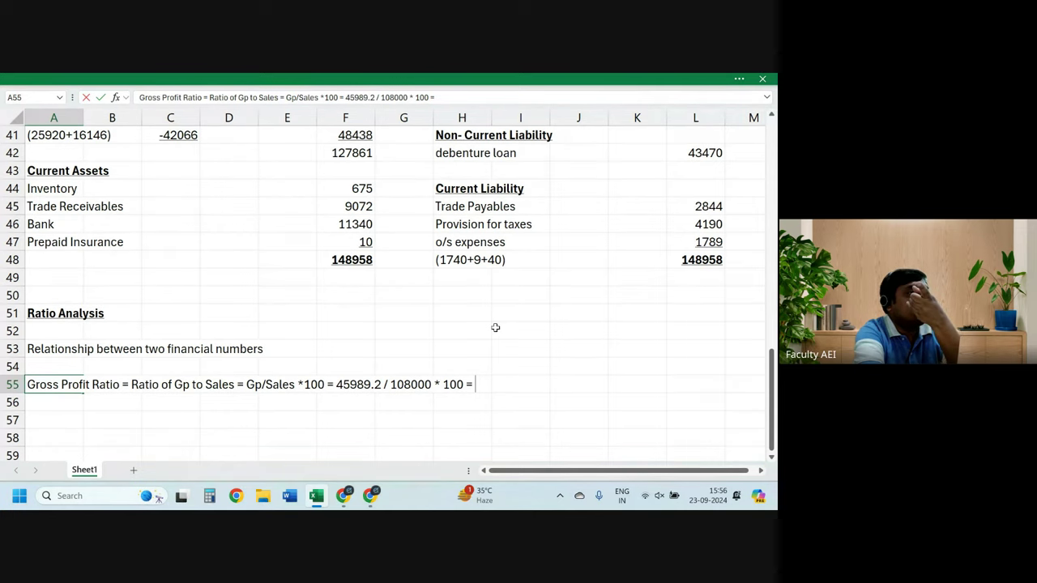
{"action": "type", "text": "42"}
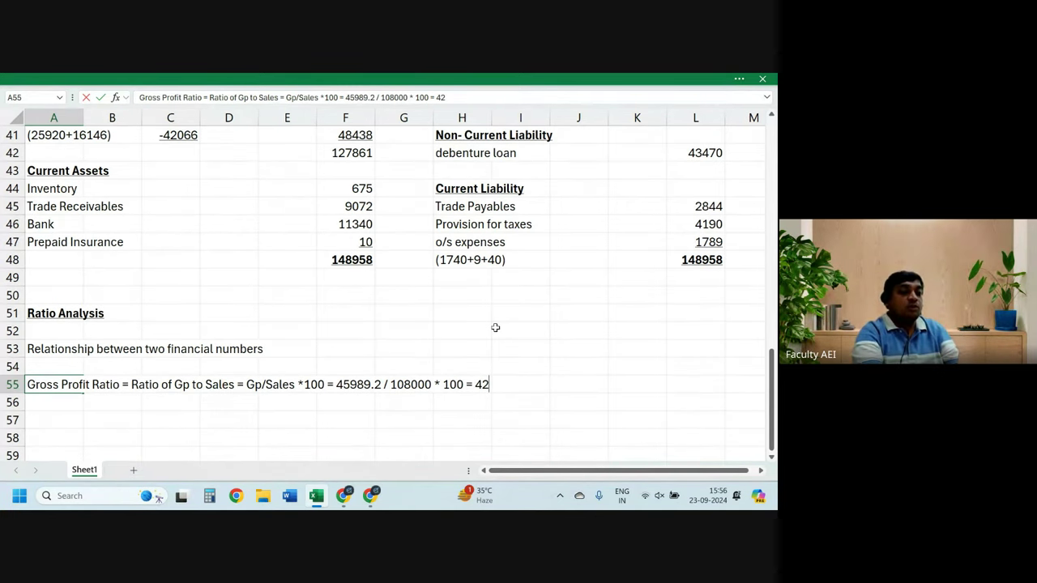
{"action": "type", "text": ".5"}
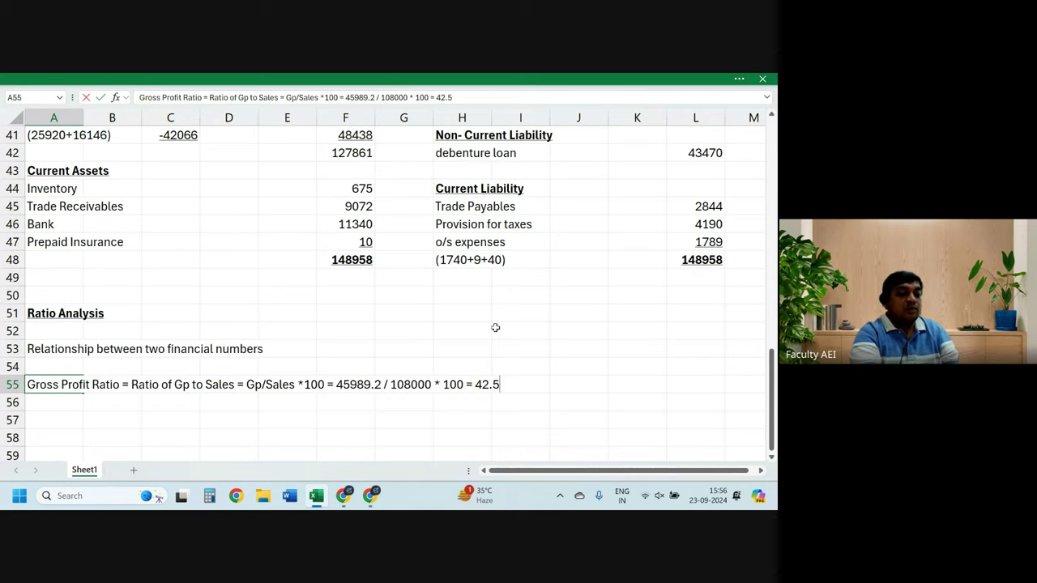
{"action": "type", "text": "8%"}
{"action": "key", "text": "Return"}
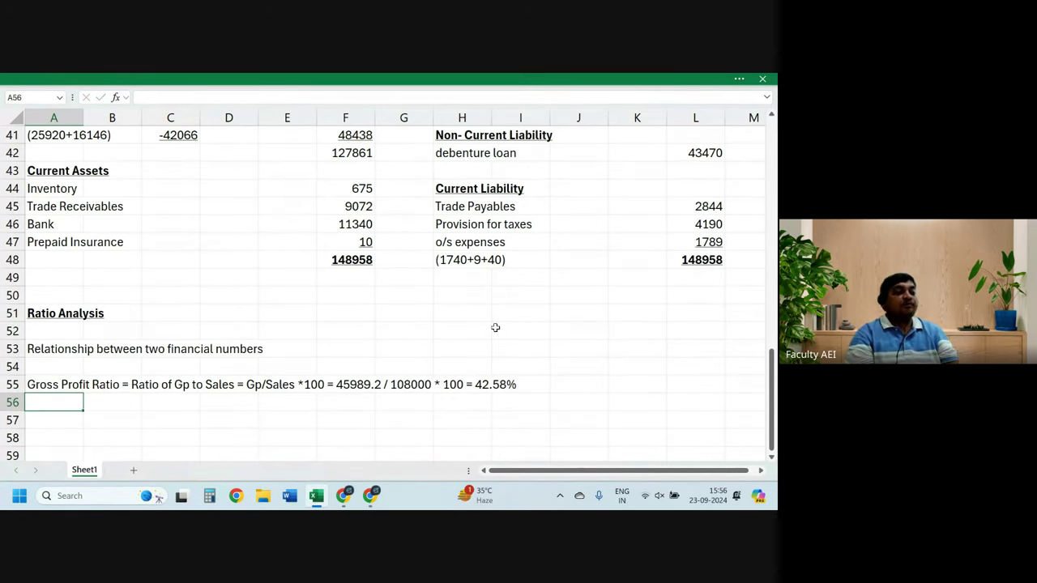
Step: Write 'it Means cop is 57% of sales' in A57
{"action": "key", "text": "Return"}
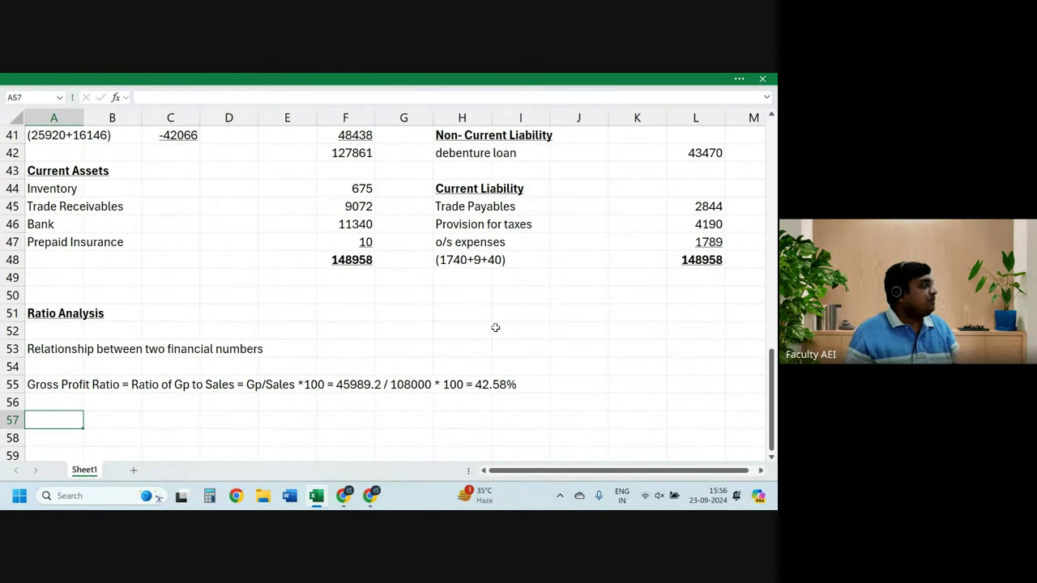
{"action": "type", "text": "it M"}
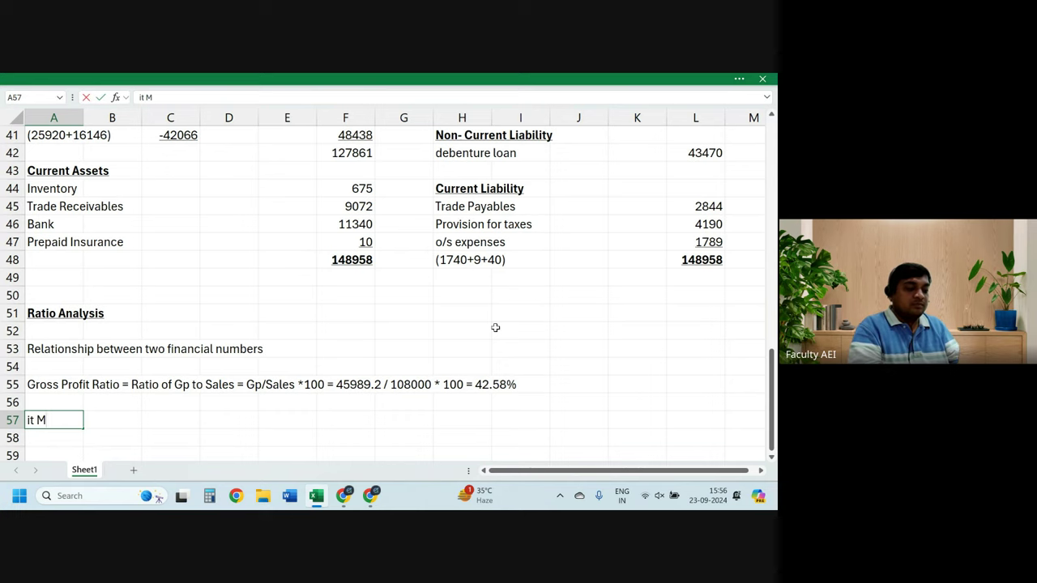
{"action": "type", "text": "eans"}
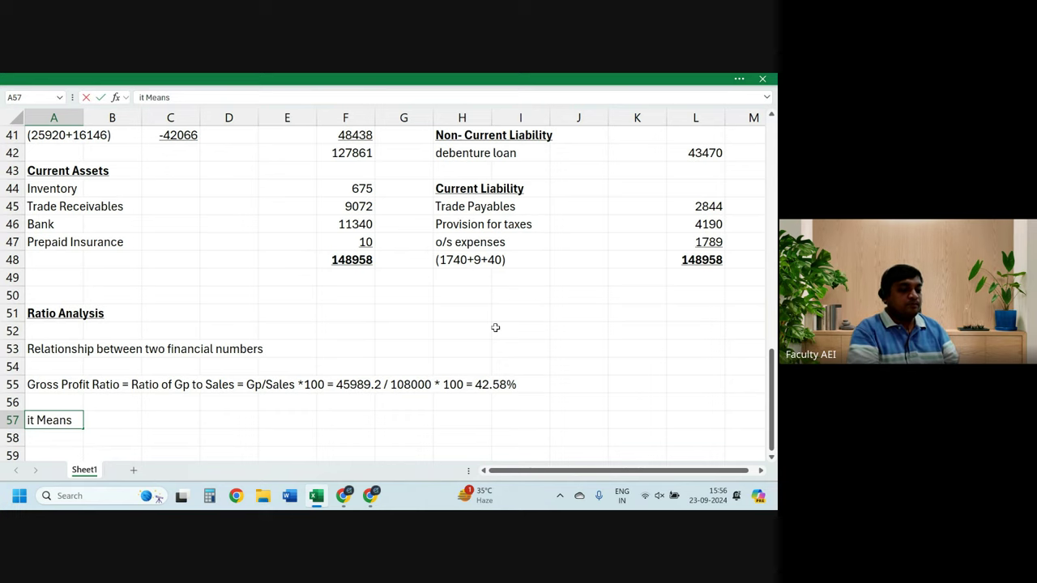
{"action": "type", "text": " cop"}
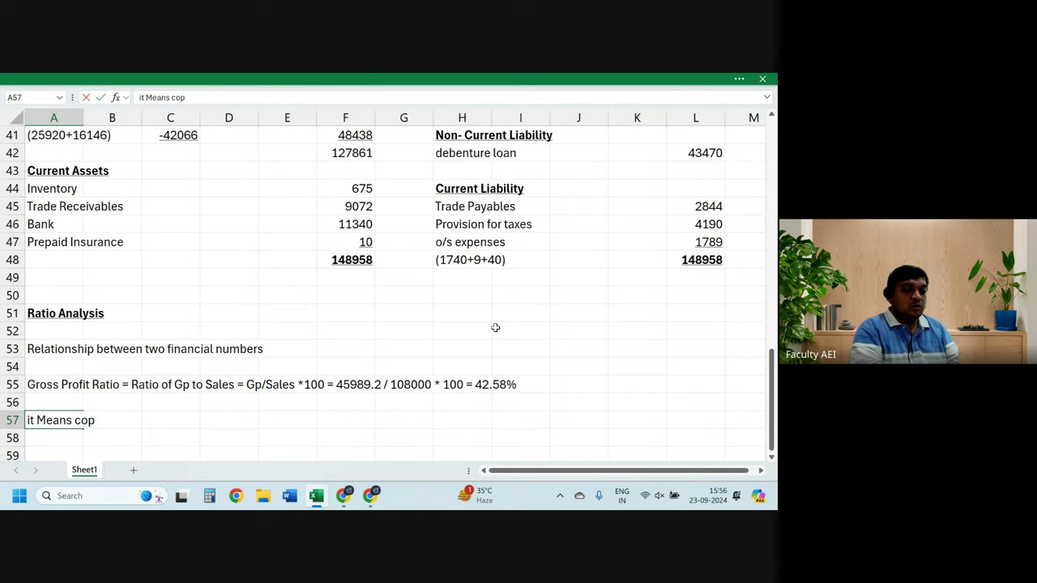
{"action": "type", "text": " is 57"}
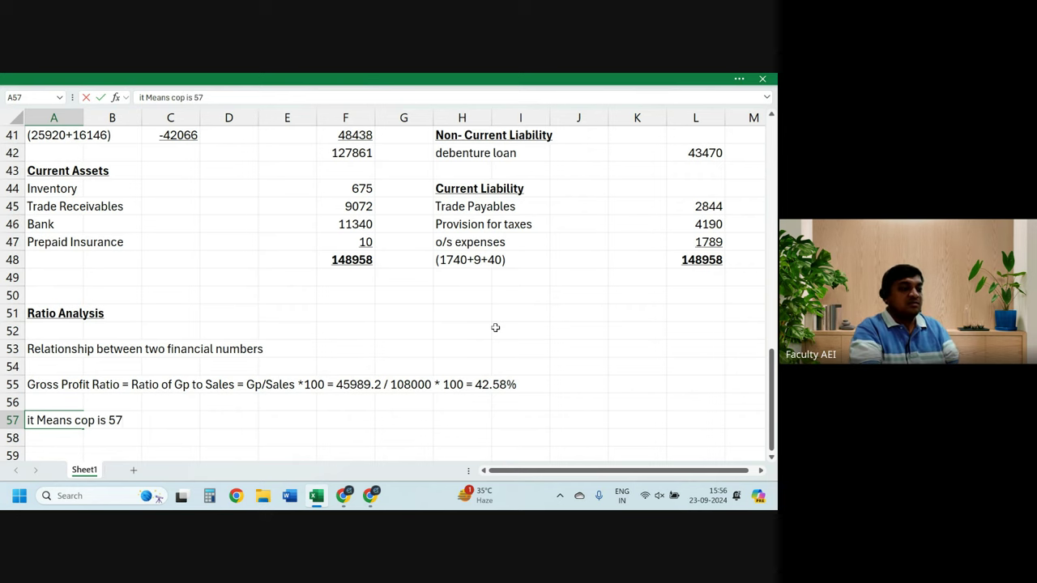
{"action": "type", "text": "%"}
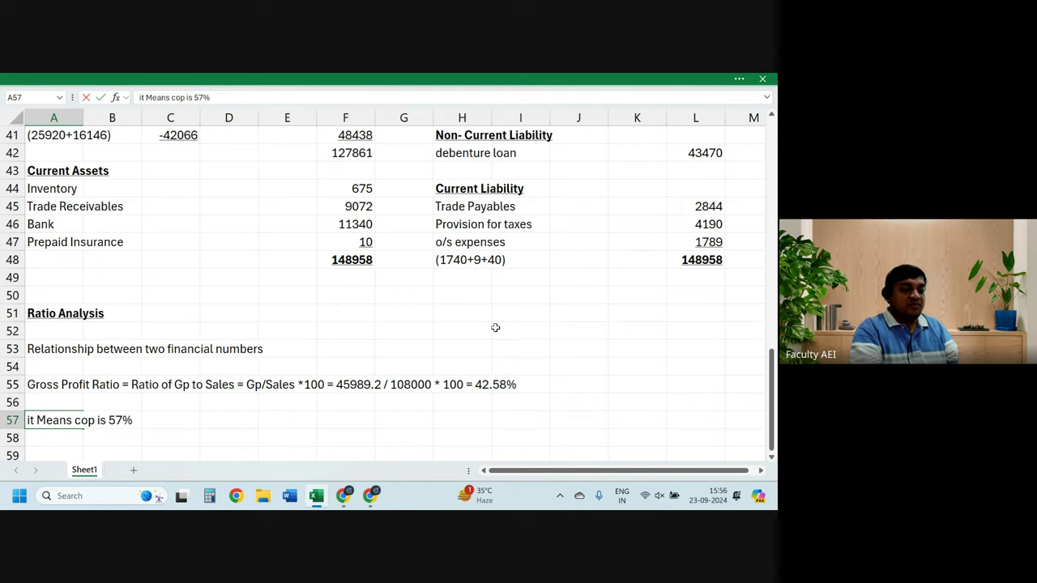
{"action": "type", "text": " of sales"}
{"action": "key", "text": "Return"}
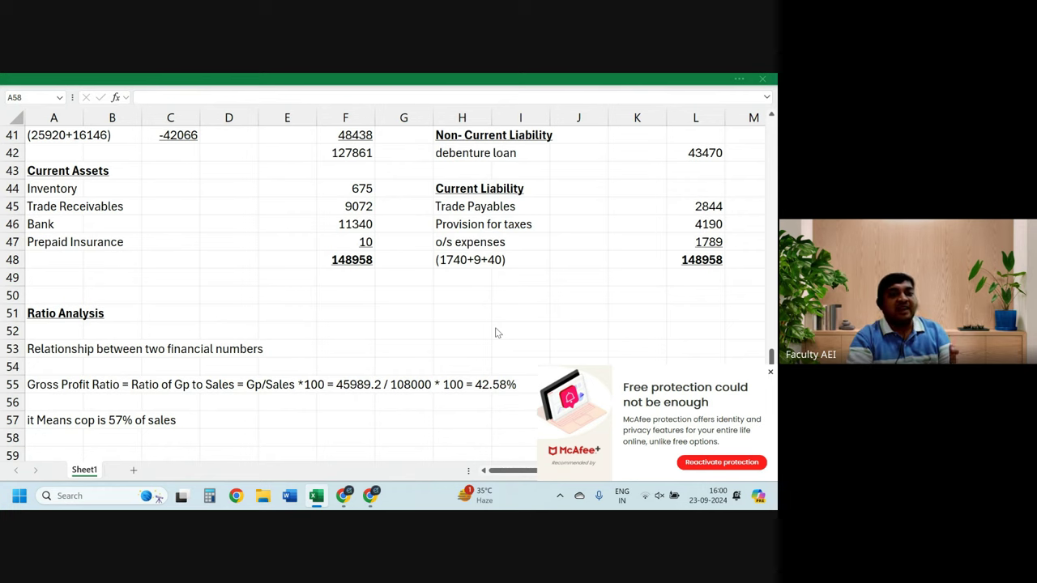
Step: Dismiss the antivirus notification and move to empty cell A59 below the notes
{"action": "left_click", "coordinate": [770, 373]}
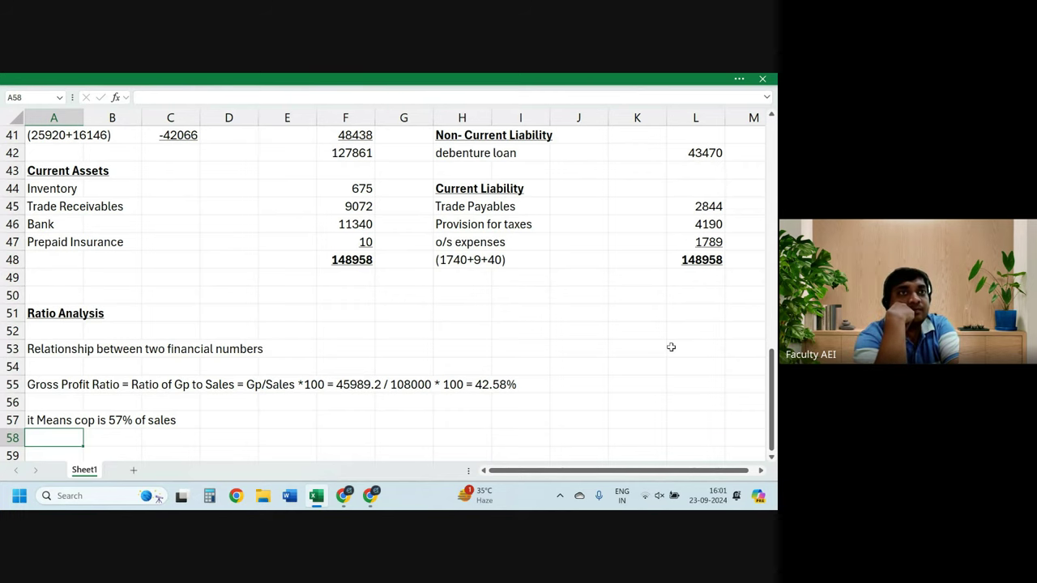
{"action": "key", "text": "Down"}
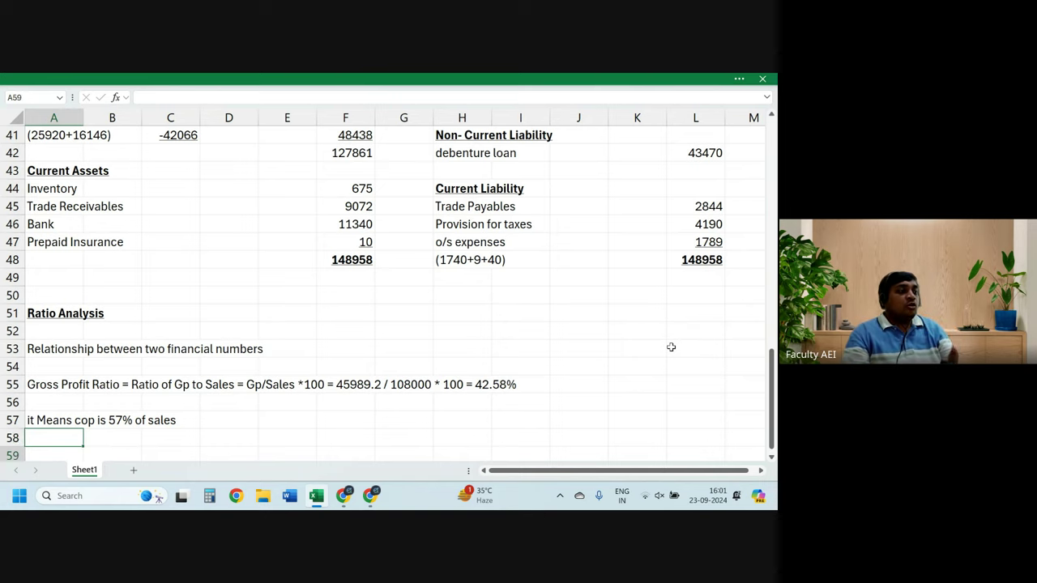
{"action": "key", "text": "Down"}
{"action": "key", "text": "Down"}
{"action": "key", "text": "Down"}
{"action": "key", "text": "Up"}
{"action": "key", "text": "Up"}
{"action": "key", "text": "Up"}
{"action": "key", "text": "Up"}
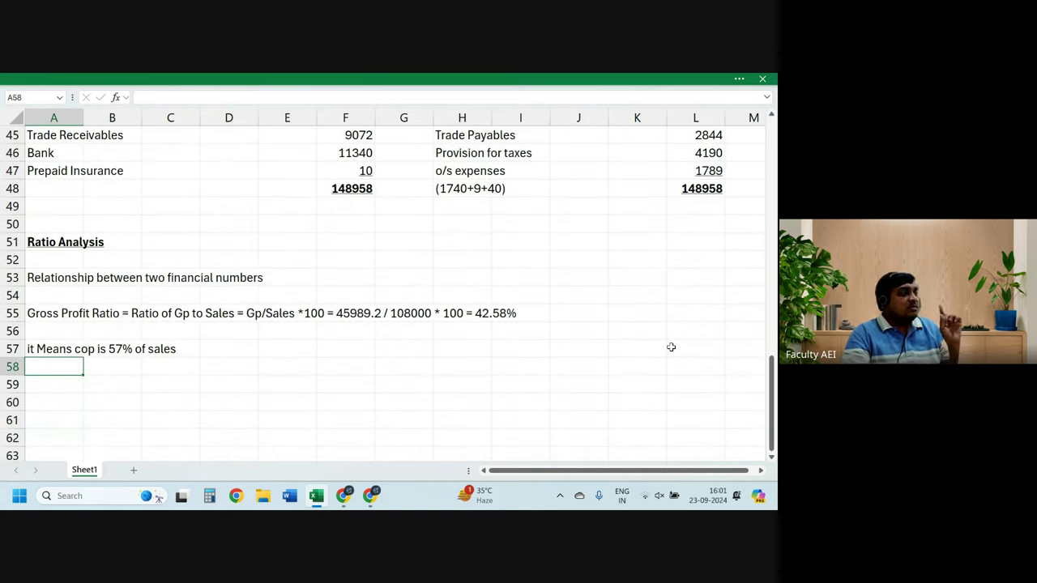
{"action": "key", "text": "Down"}
{"action": "key", "text": "Down"}
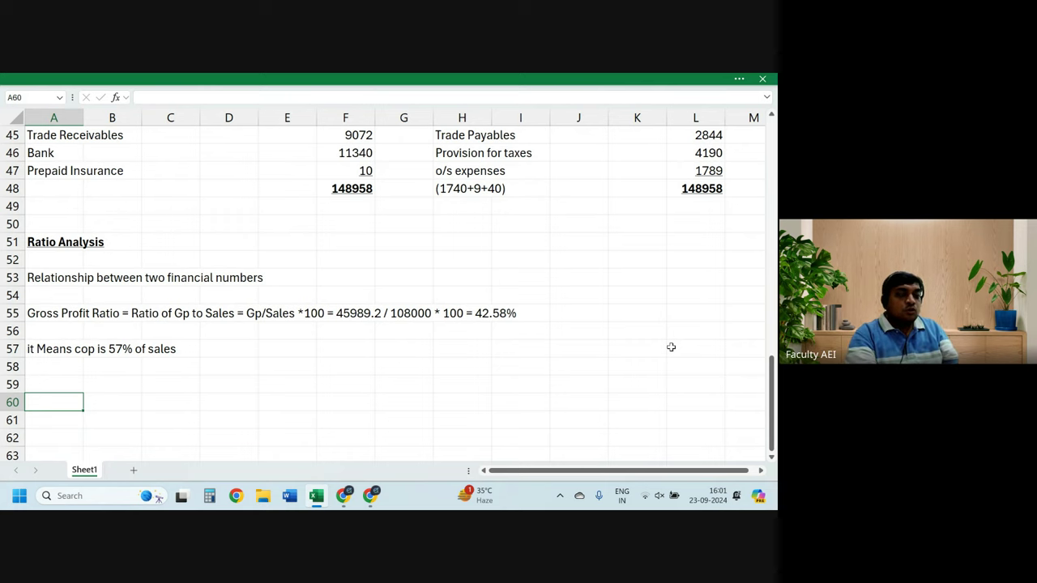
{"action": "key", "text": "Up"}
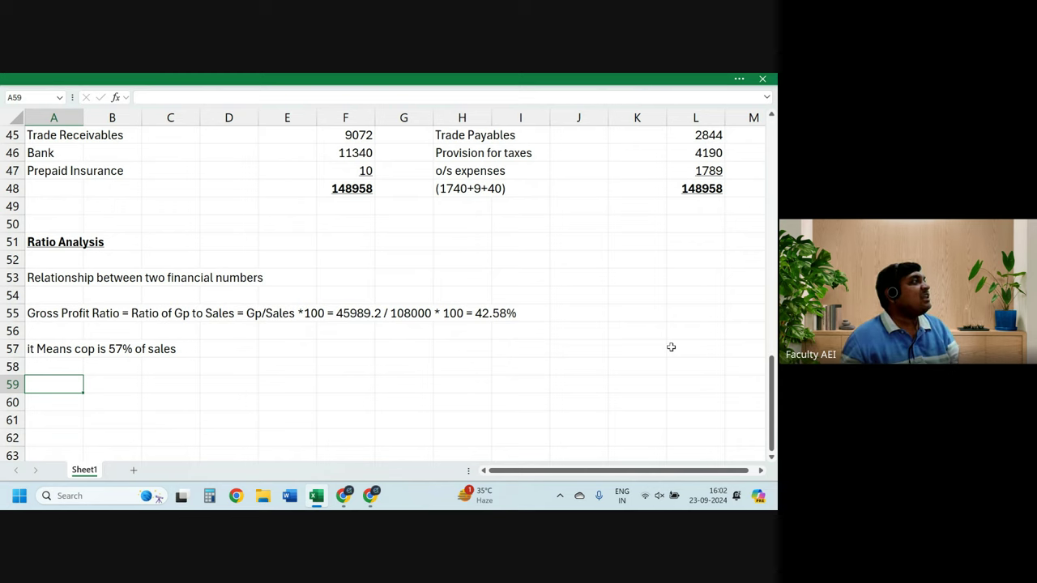
{"action": "left_click", "coordinate": [670, 347]}
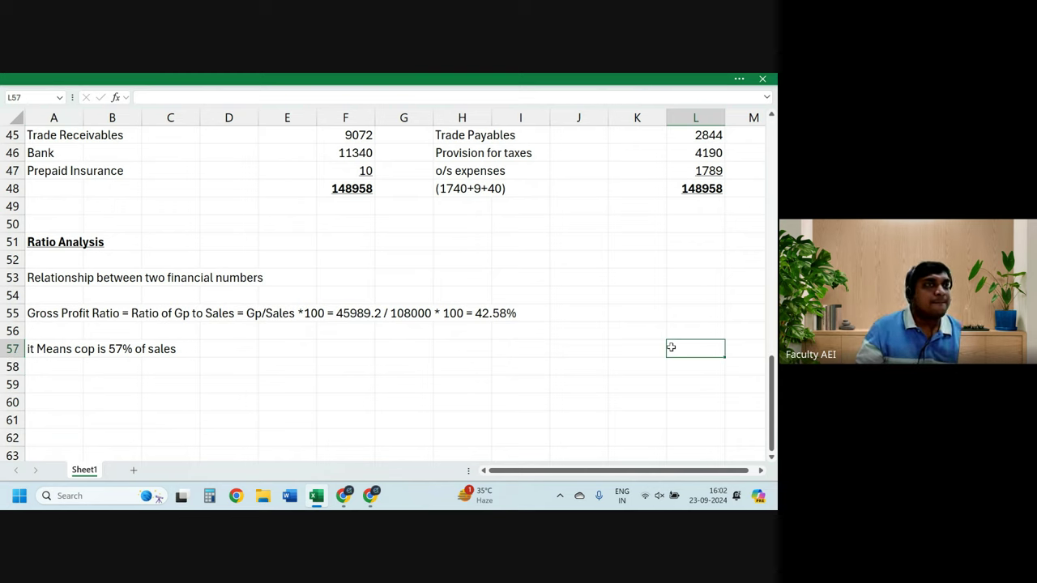
{"action": "key", "text": "Down"}
{"action": "key", "text": "Down"}
{"action": "key", "text": "Left"}
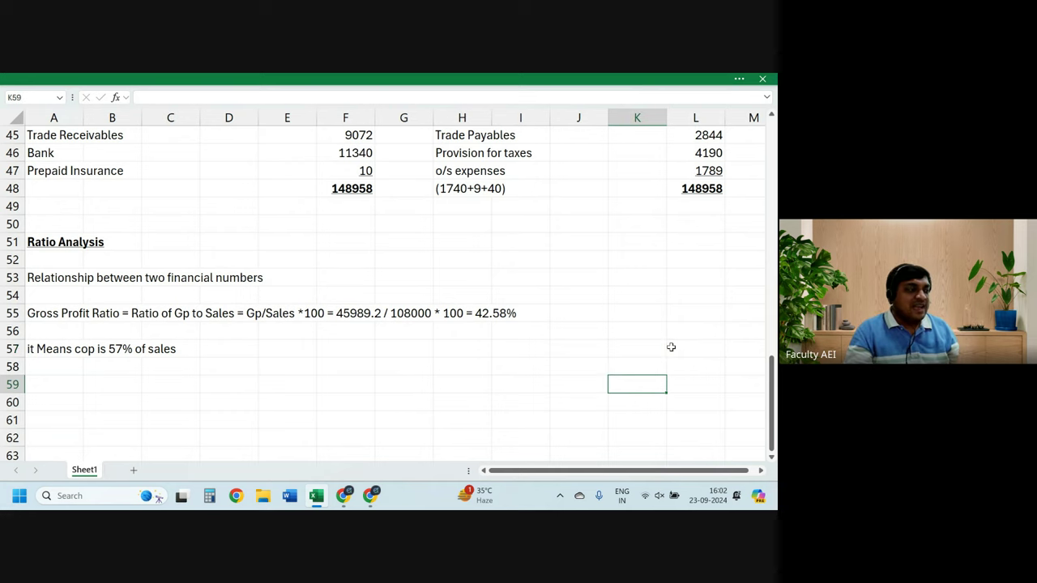
{"action": "key", "text": "Left"}
{"action": "key", "text": "Left"}
{"action": "key", "text": "Left"}
Step: Type 'Ratio once calculated needs to be compared with:' in A59
{"action": "type", "text": "Rati"}
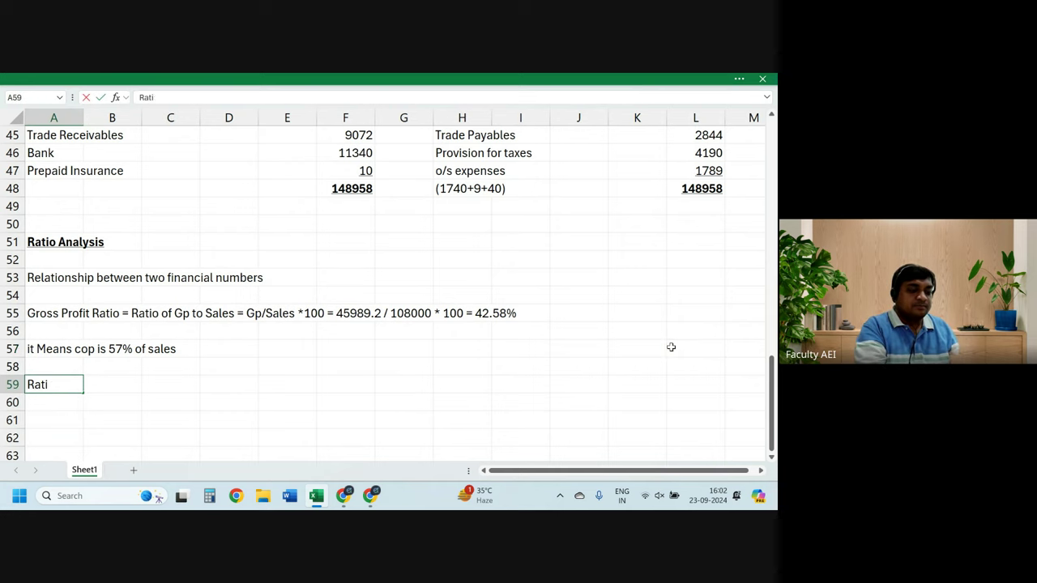
{"action": "type", "text": "o once ca"}
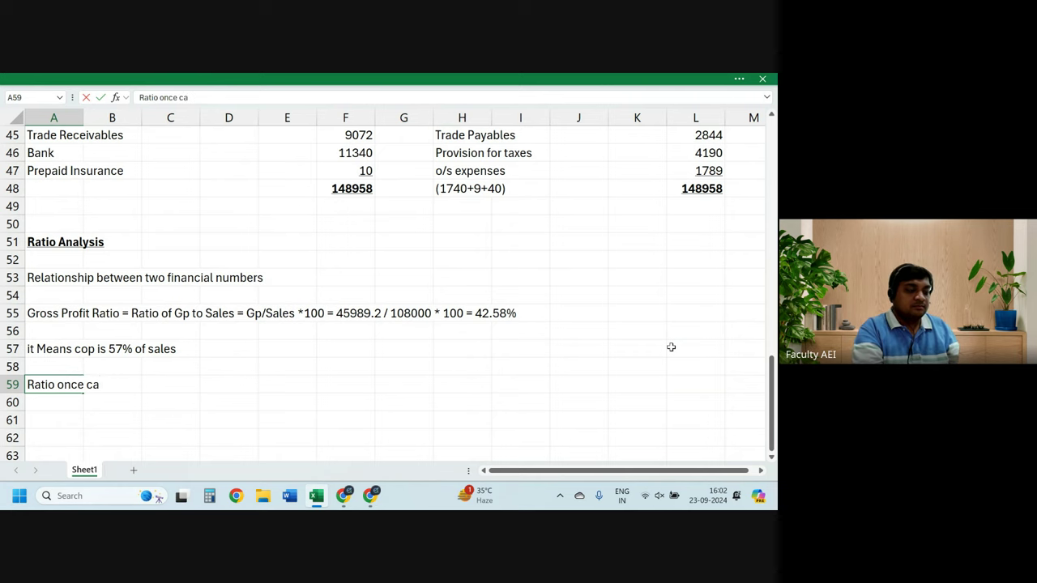
{"action": "type", "text": "lcult"}
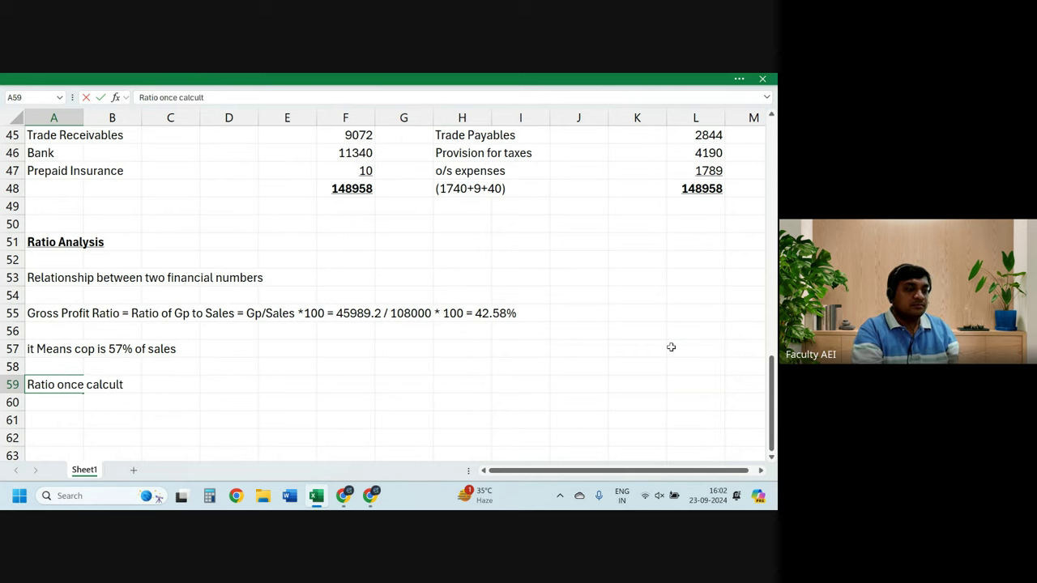
{"action": "key", "text": "BackSpace"}
{"action": "type", "text": "ated n"}
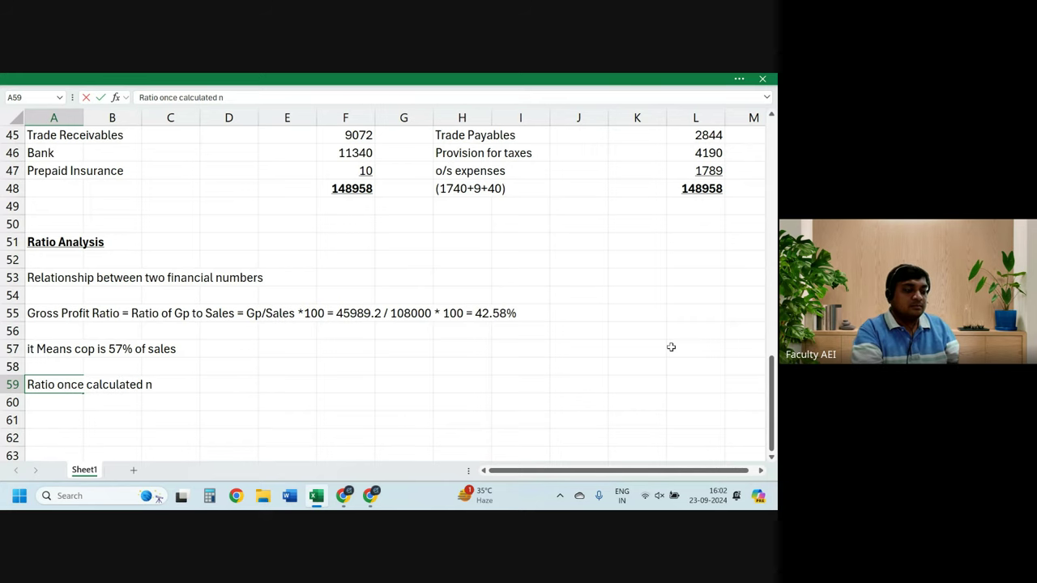
{"action": "type", "text": "ed"}
{"action": "key", "text": "BackSpace"}
{"action": "type", "text": "eds"}
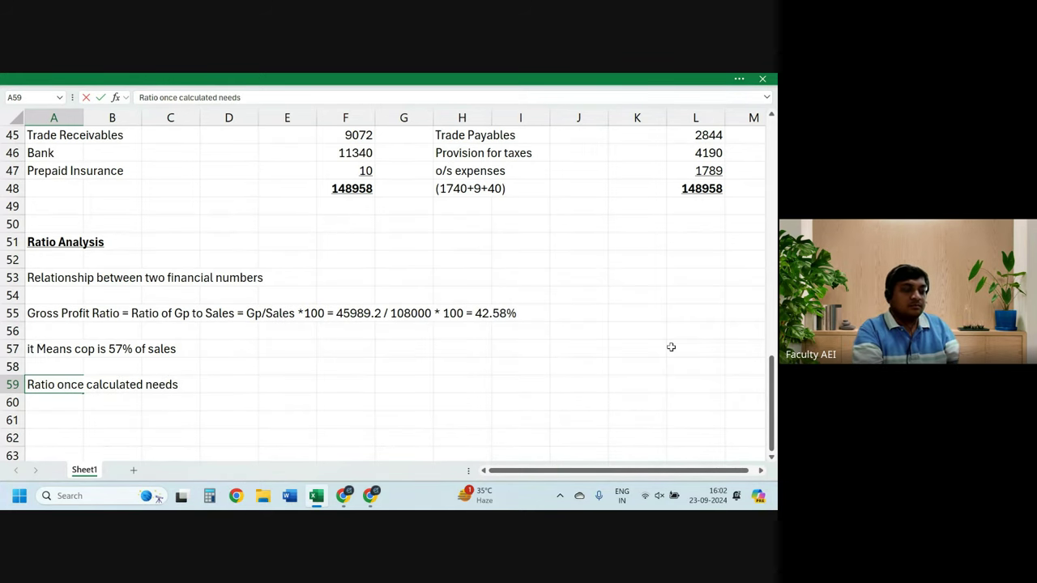
{"action": "type", "text": " to be com"}
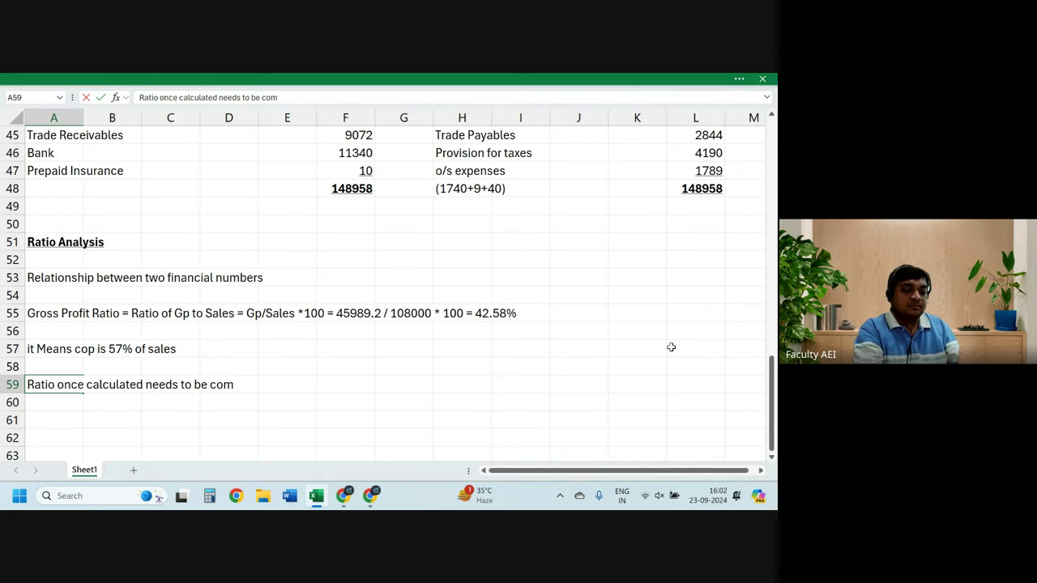
{"action": "type", "text": "pared wi"}
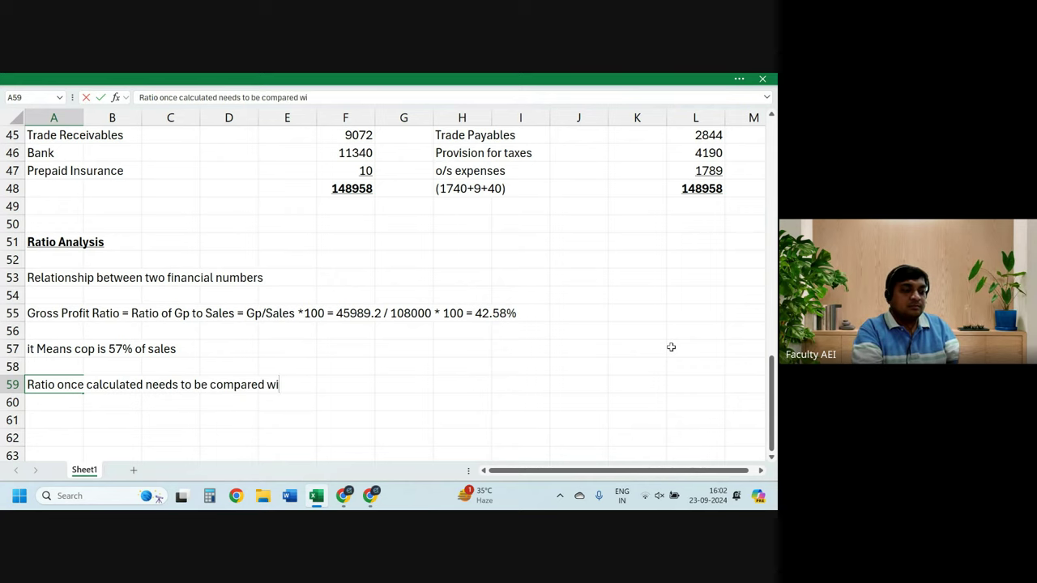
{"action": "type", "text": "th"}
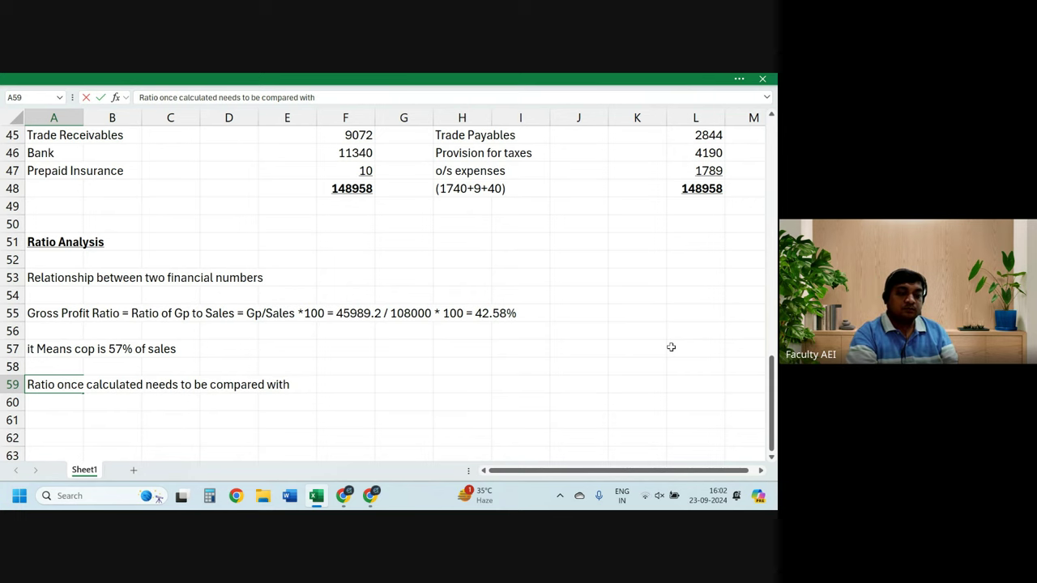
{"action": "type", "text": " :"}
{"action": "key", "text": "Return"}
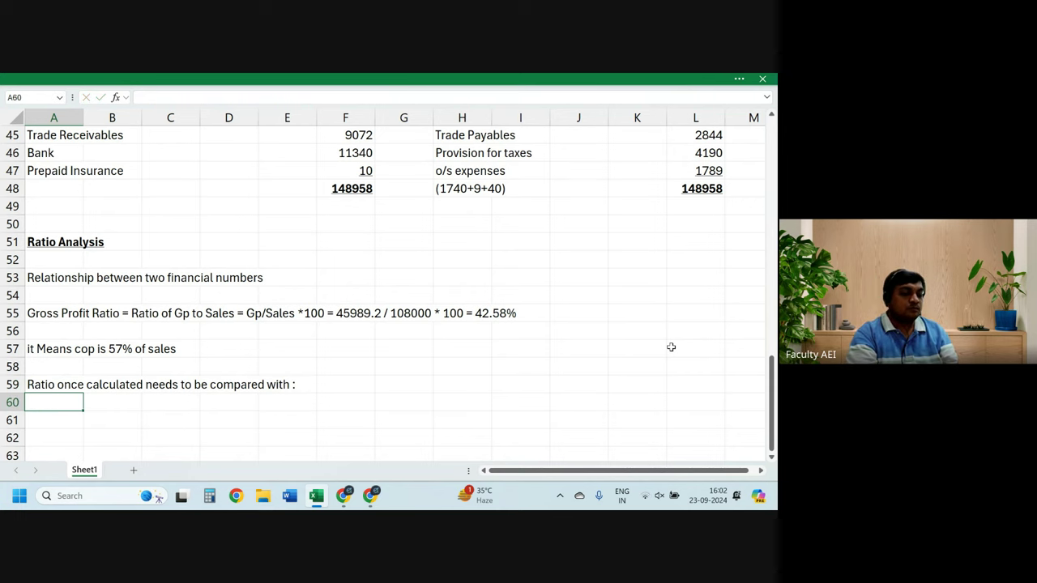
Step: List a. last year performance, b. competitor, c. industry average and d. economy beneath it
{"action": "type", "text": "a. "}
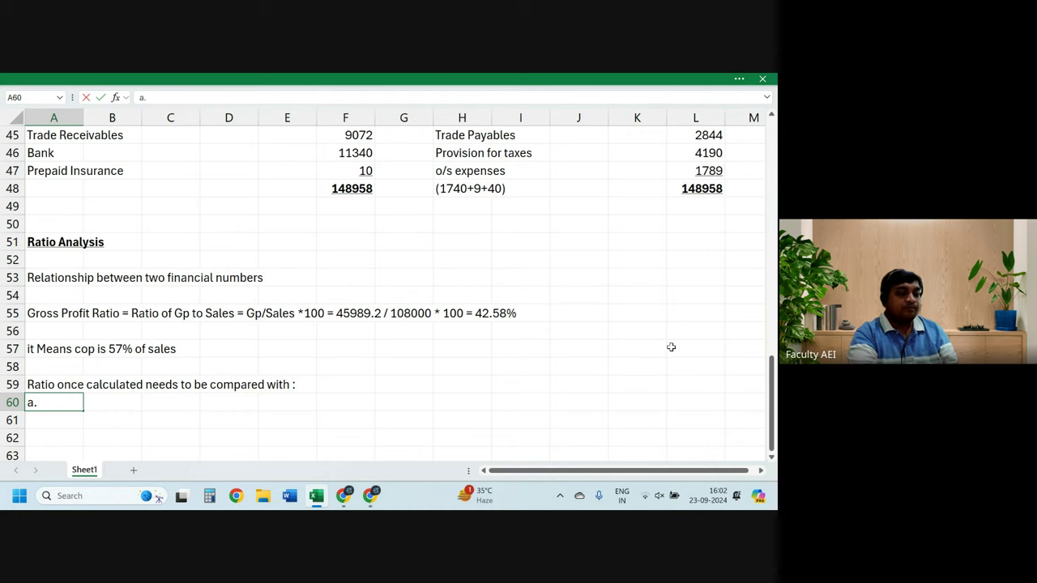
{"action": "type", "text": "last yea"}
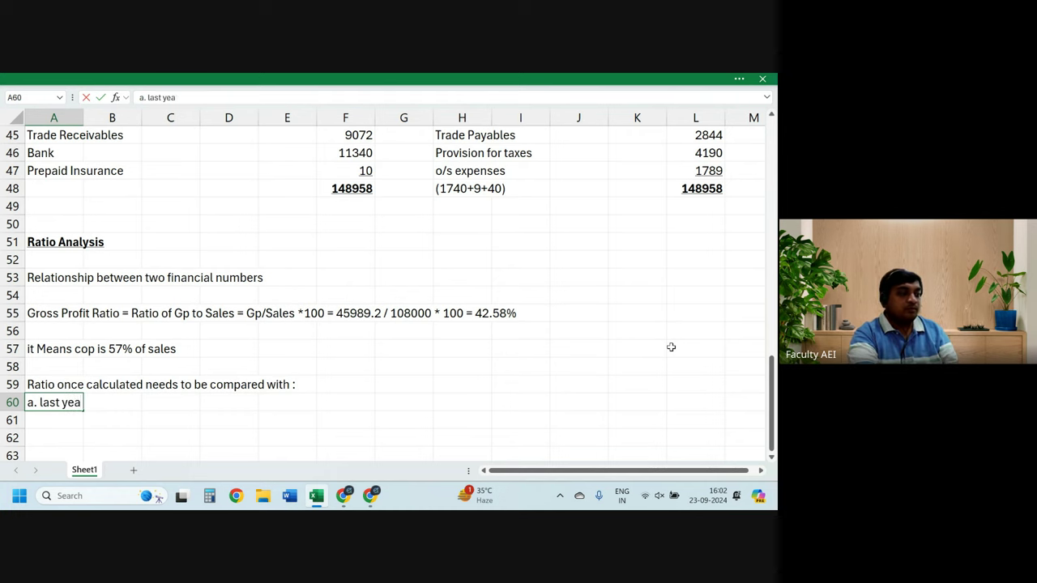
{"action": "type", "text": "r per"}
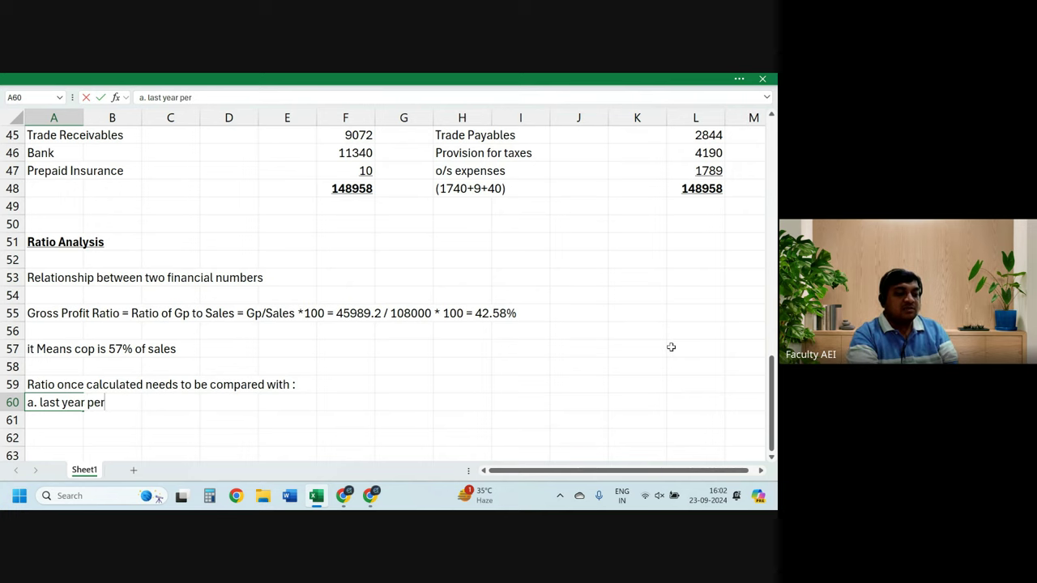
{"action": "type", "text": "formance"}
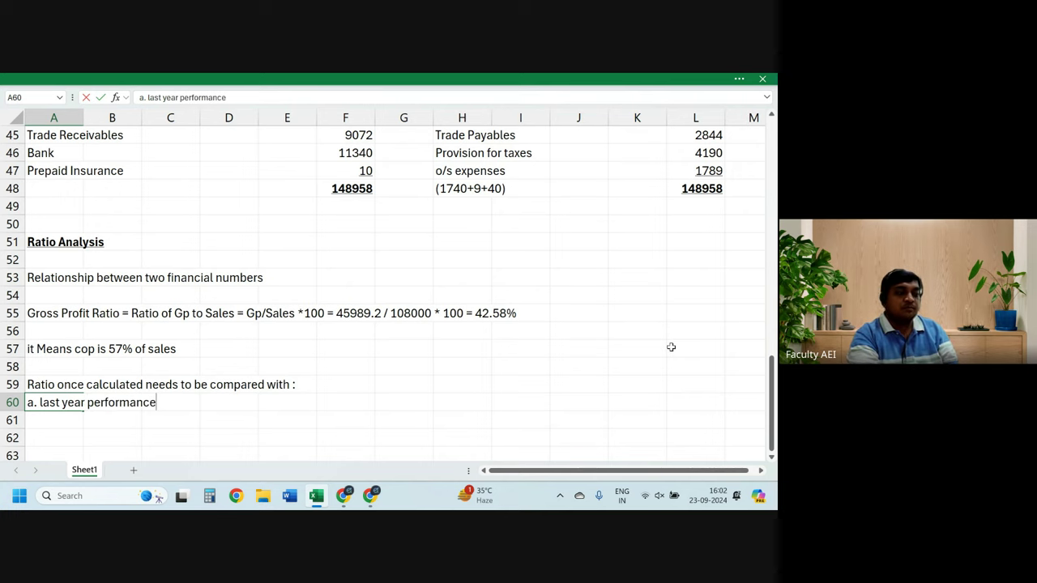
{"action": "key", "text": "Return"}
{"action": "type", "text": "b."}
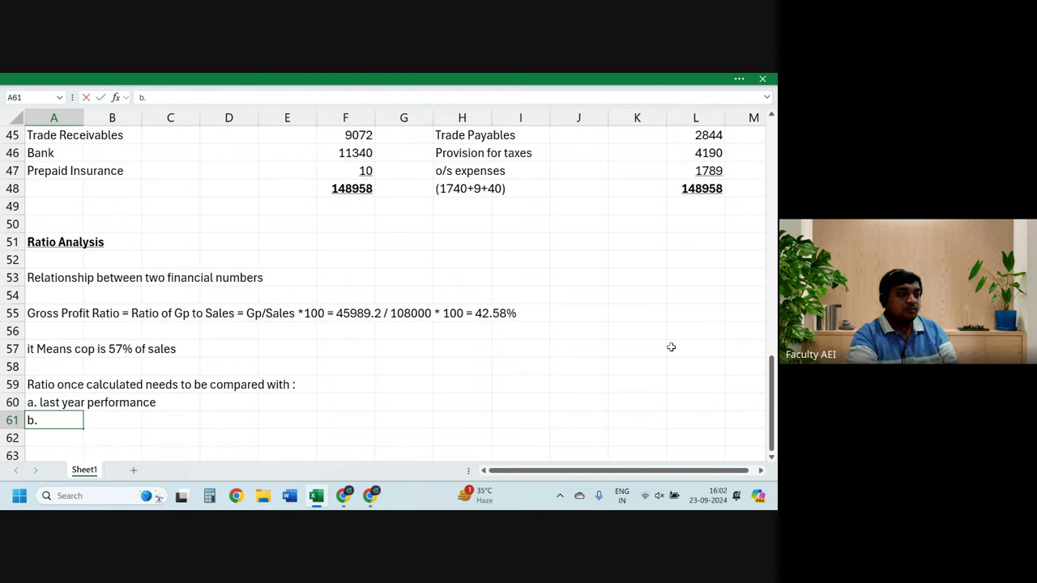
{"action": "type", "text": " c"}
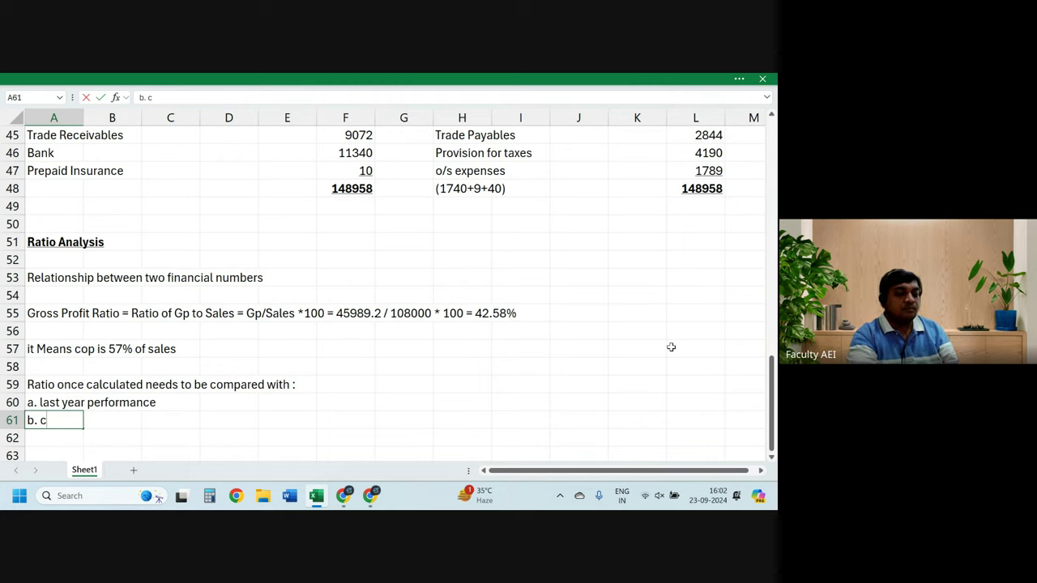
{"action": "type", "text": "omp"}
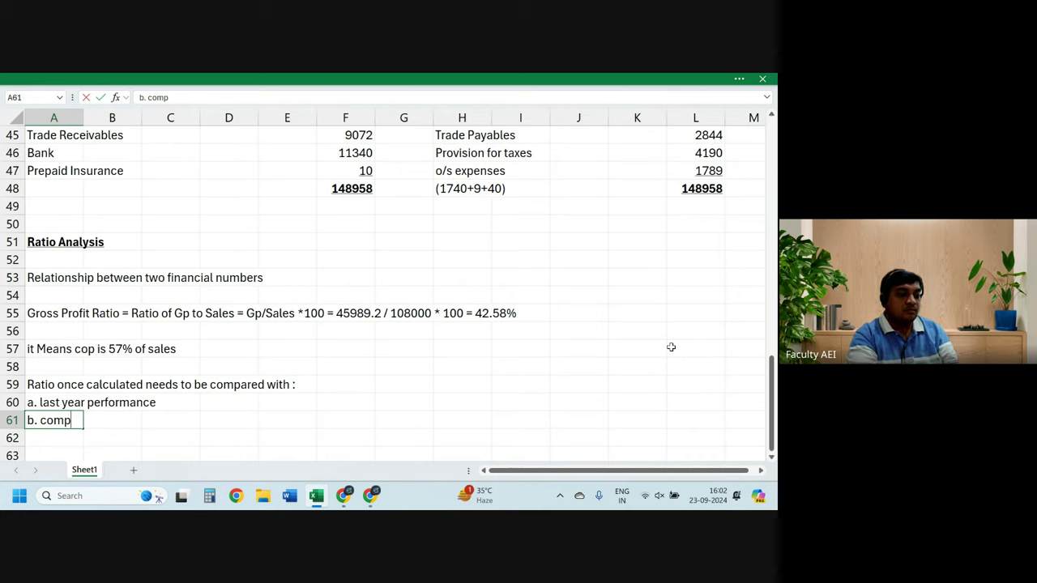
{"action": "type", "text": "etitor"}
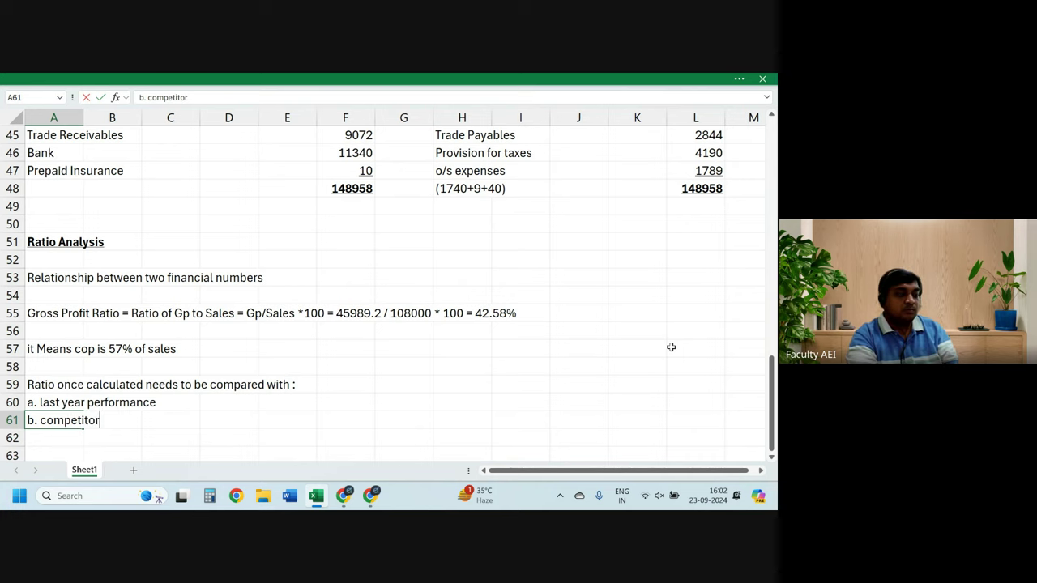
{"action": "key", "text": "Return"}
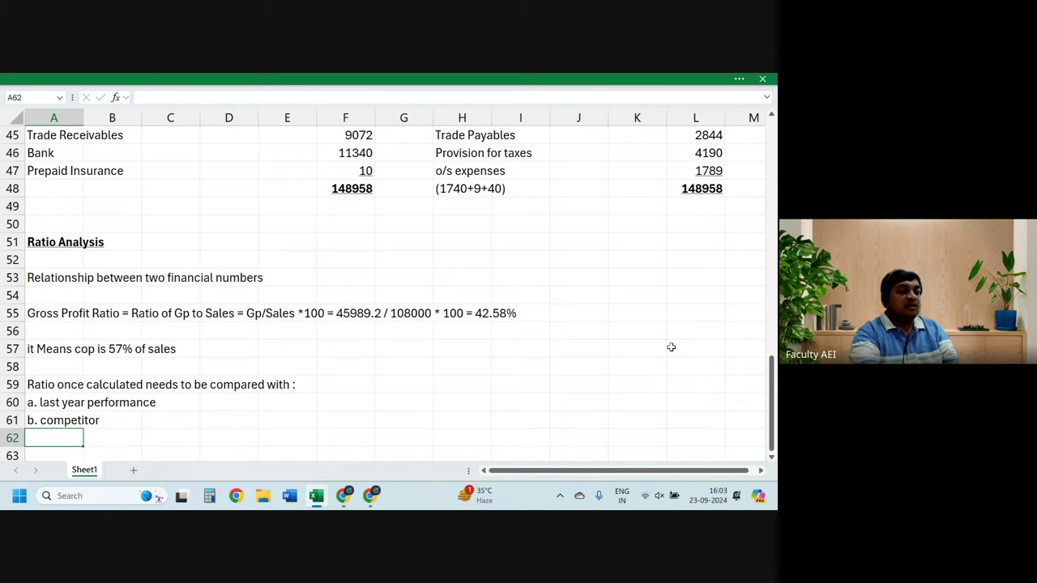
{"action": "type", "text": "c. "}
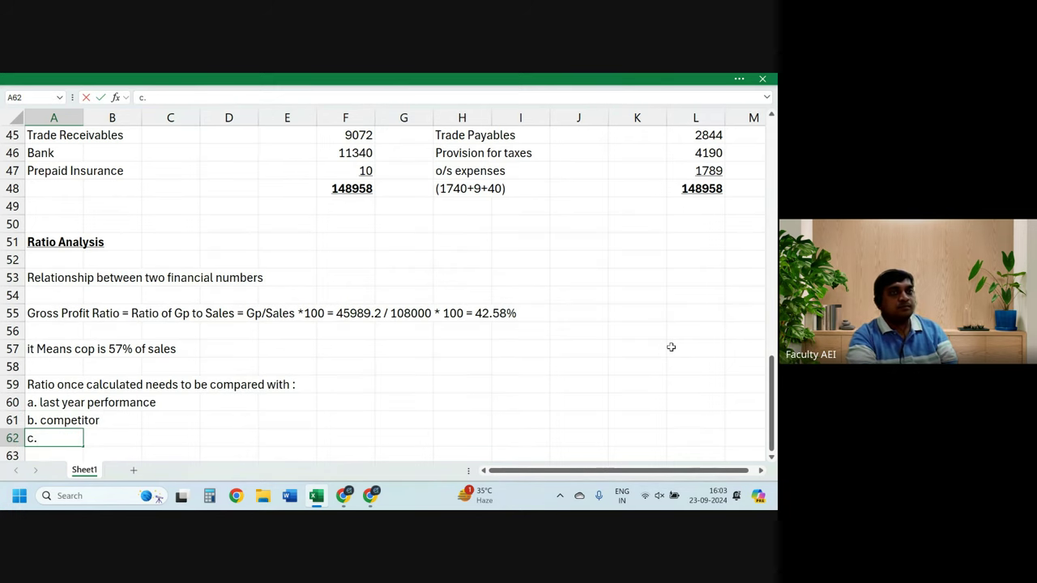
{"action": "type", "text": "indu"}
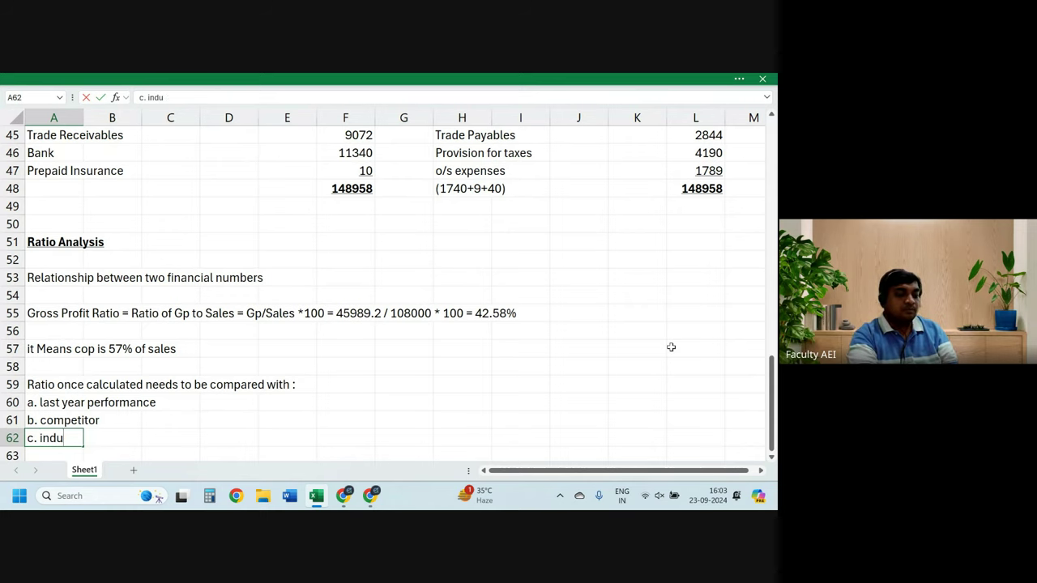
{"action": "type", "text": "stry ave"}
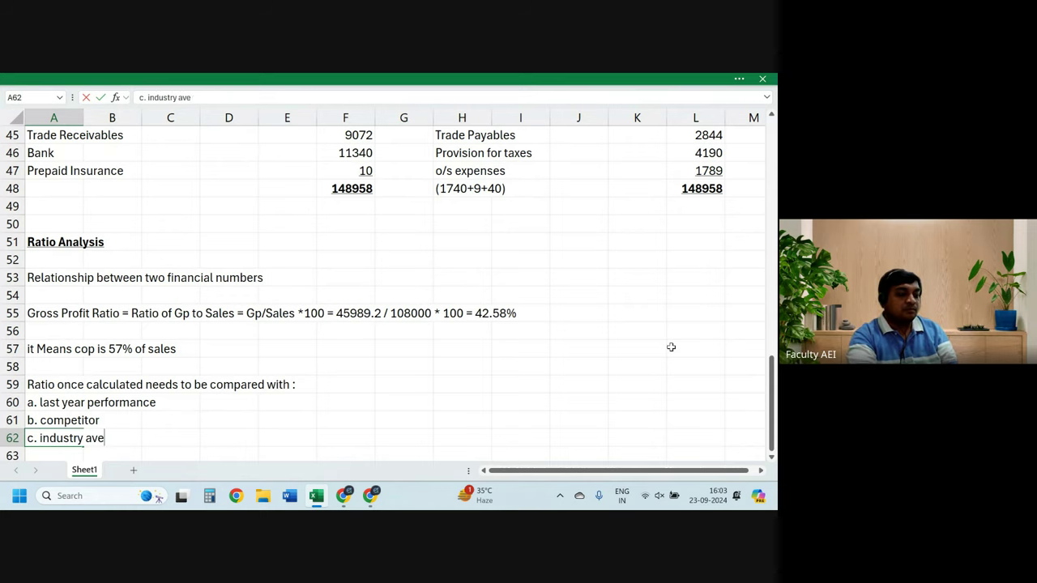
{"action": "type", "text": "rage"}
{"action": "key", "text": "Return"}
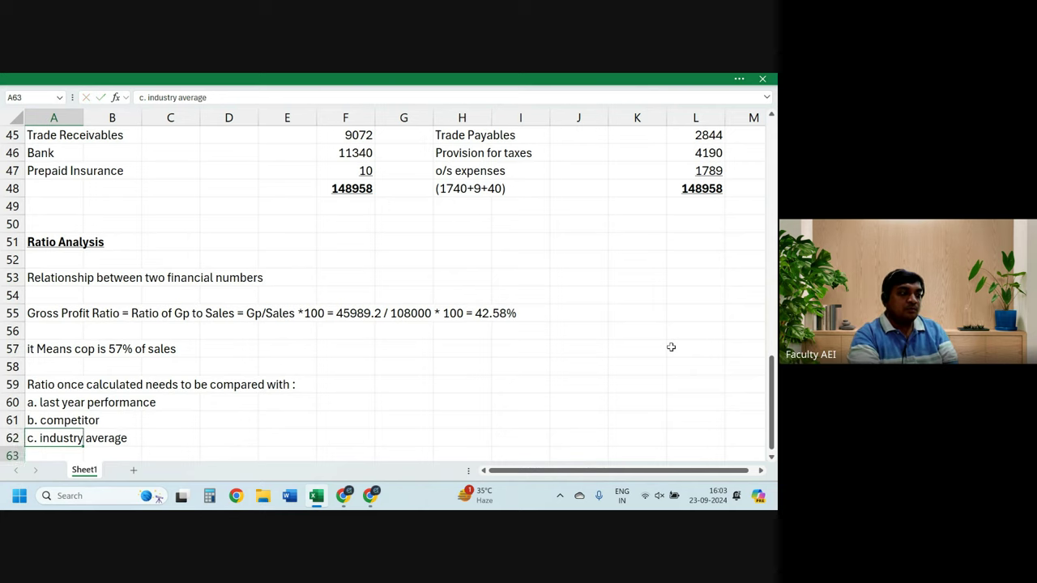
{"action": "type", "text": "d."}
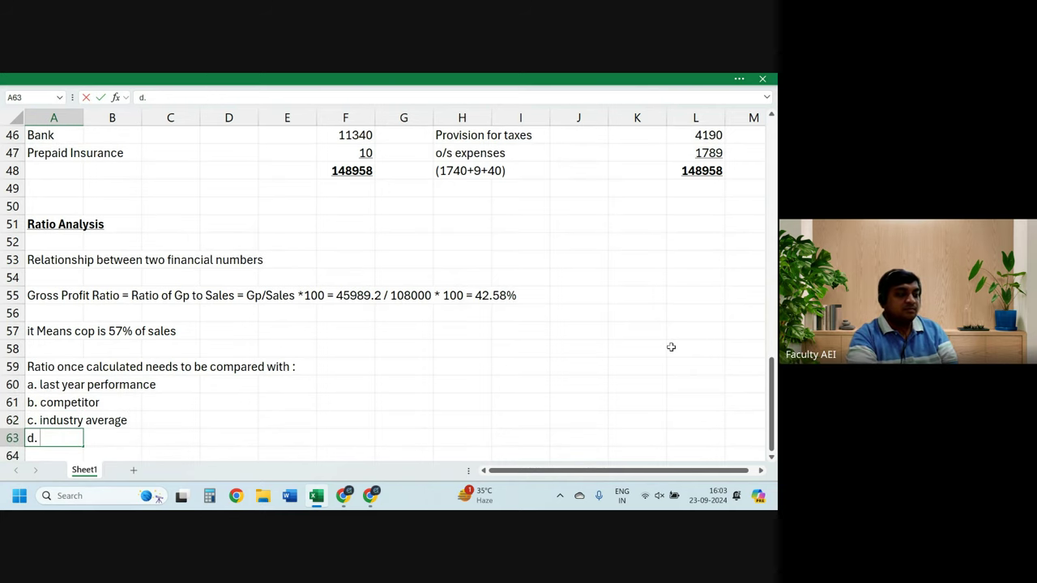
{"action": "type", "text": " economy"}
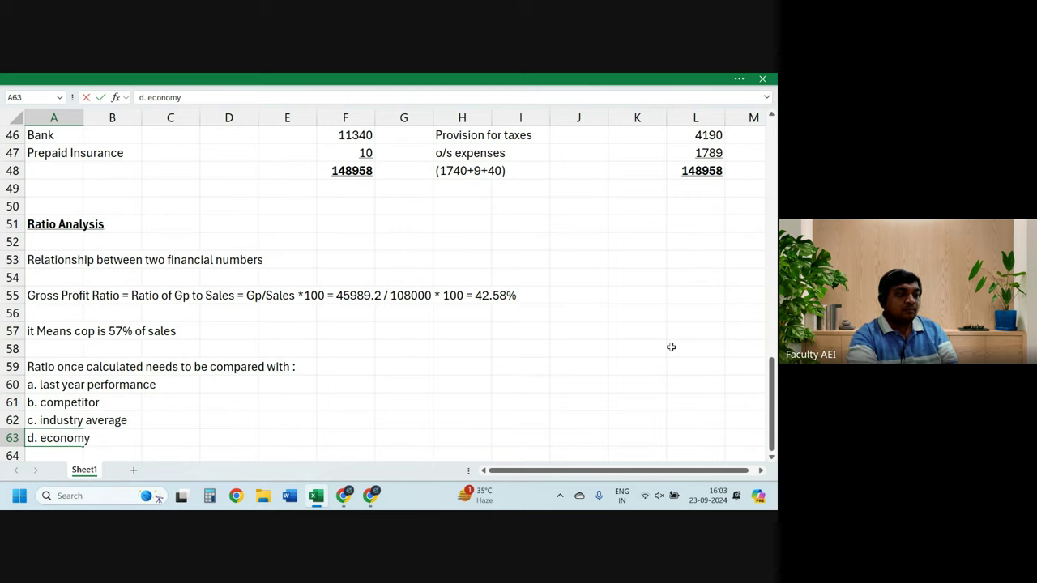
{"action": "key", "text": "Return"}
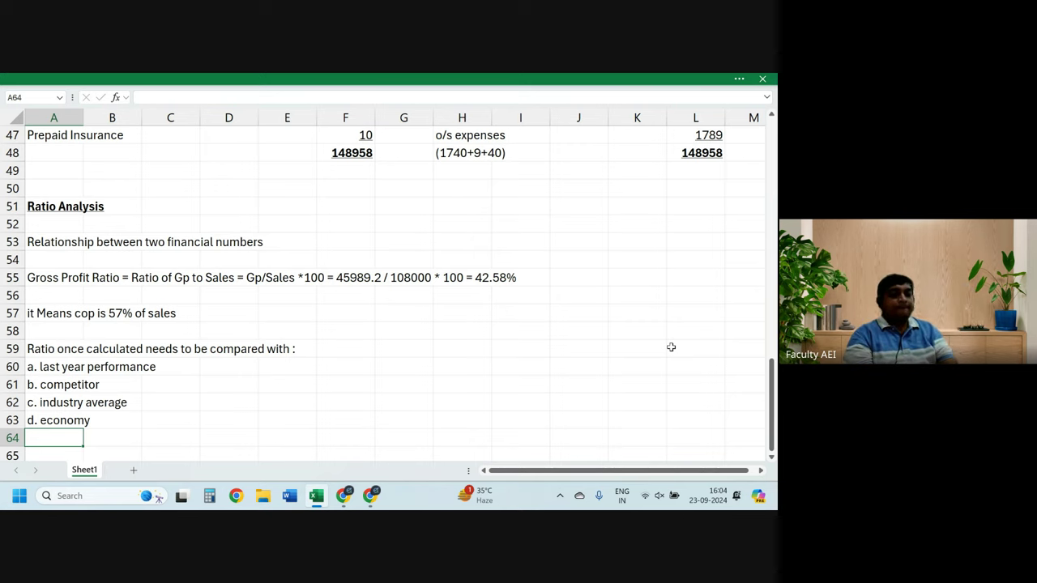
Step: Enter 'Type of Ratios' in A65 and make it bold and underlined
{"action": "key", "text": "Down"}
{"action": "key", "text": "Down"}
{"action": "key", "text": "Down"}
{"action": "key", "text": "Down"}
{"action": "key", "text": "Down"}
{"action": "key", "text": "Up"}
{"action": "key", "text": "Up"}
{"action": "key", "text": "Up"}
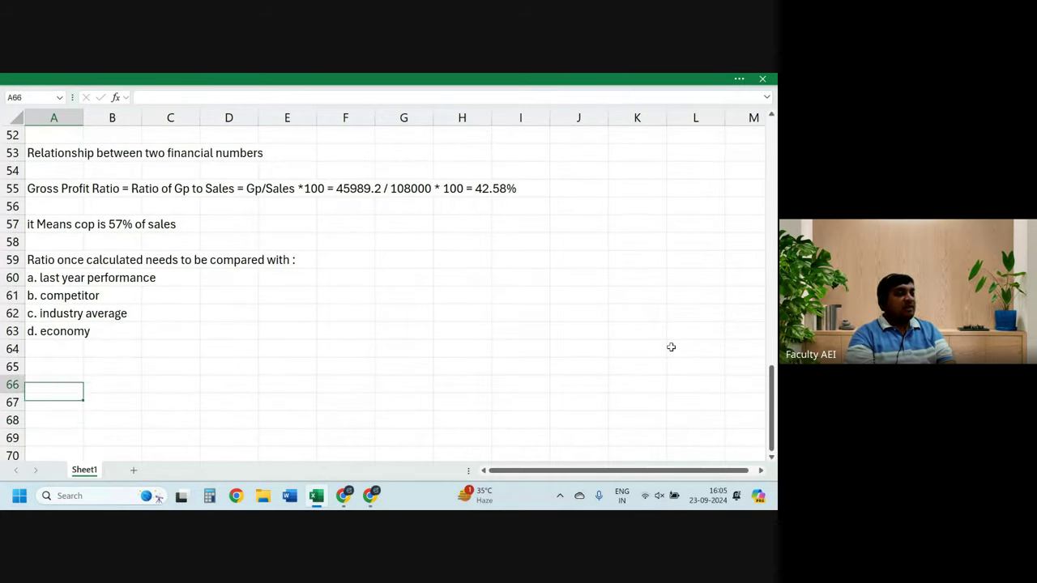
{"action": "key", "text": "Up"}
{"action": "type", "text": "Type "}
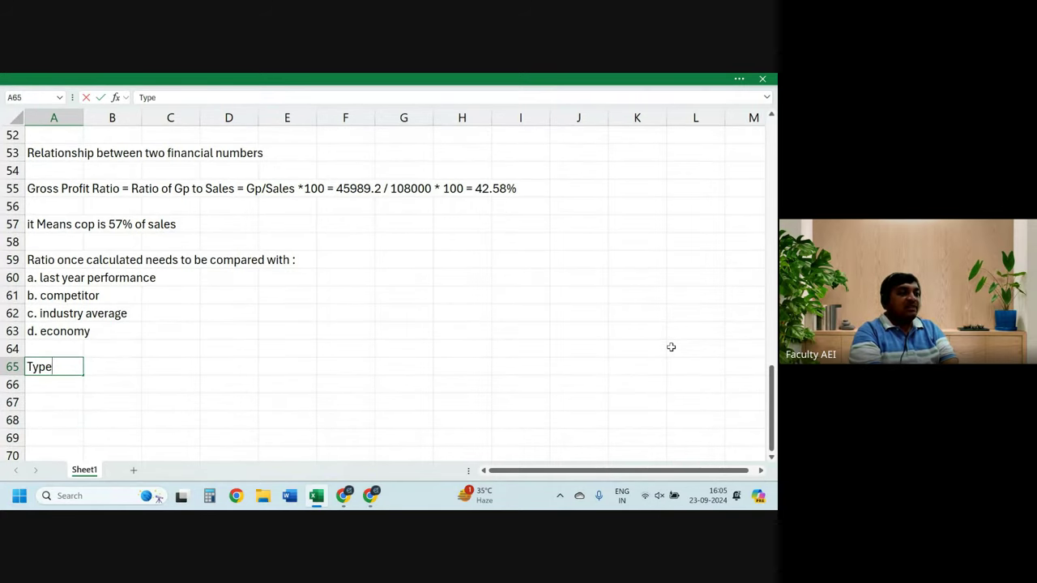
{"action": "type", "text": "of Ra"}
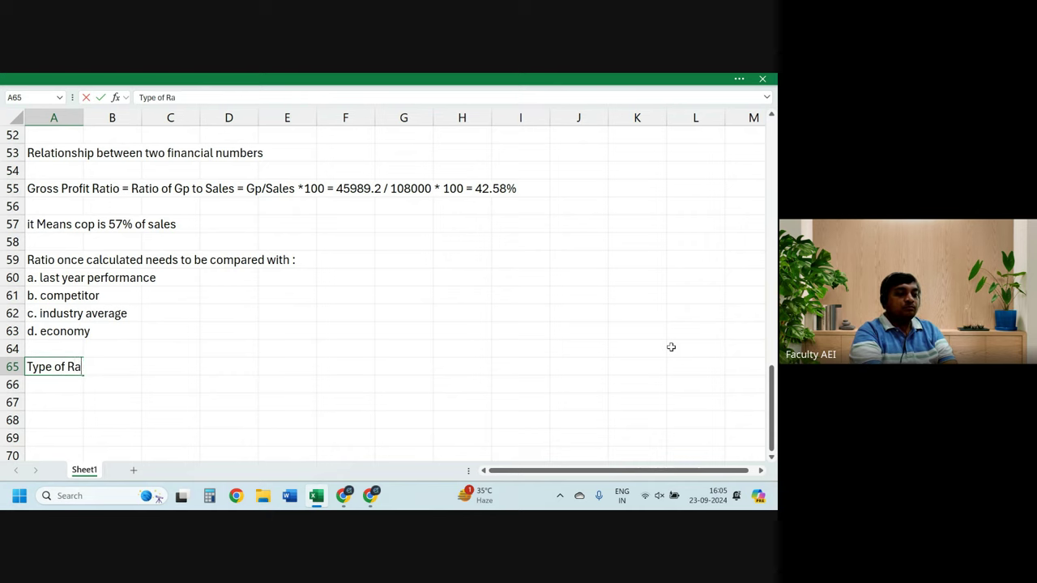
{"action": "type", "text": "tios"}
{"action": "key", "text": "Return"}
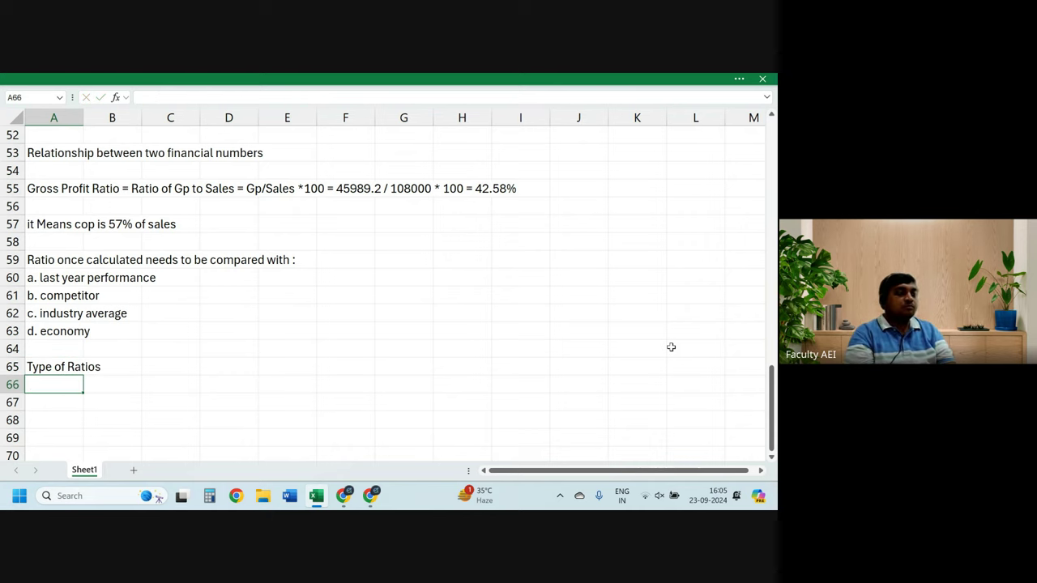
{"action": "key", "text": "Up"}
{"action": "type", "text": "u"}
{"action": "key", "text": "Return"}
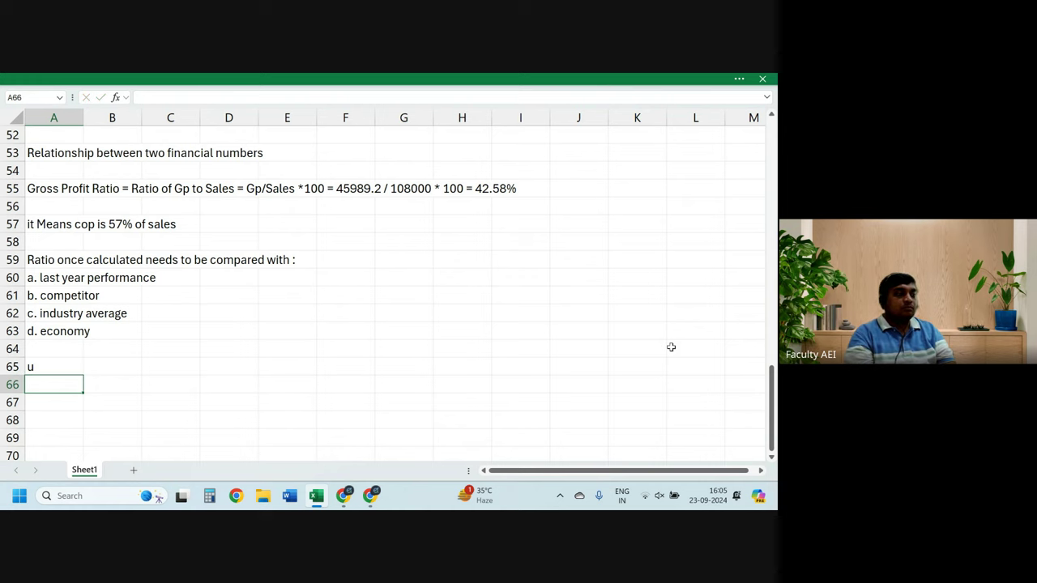
{"action": "key", "text": "ctrl+z"}
{"action": "key", "text": "ctrl+b"}
{"action": "key", "text": "ctrl+u"}
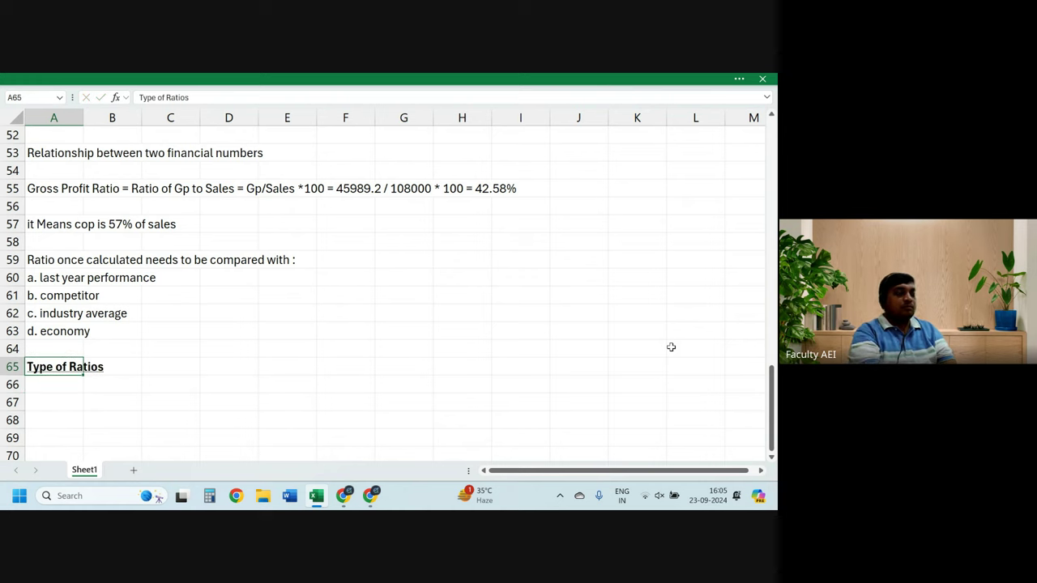
{"action": "key", "text": "Down"}
{"action": "key", "text": "Down"}
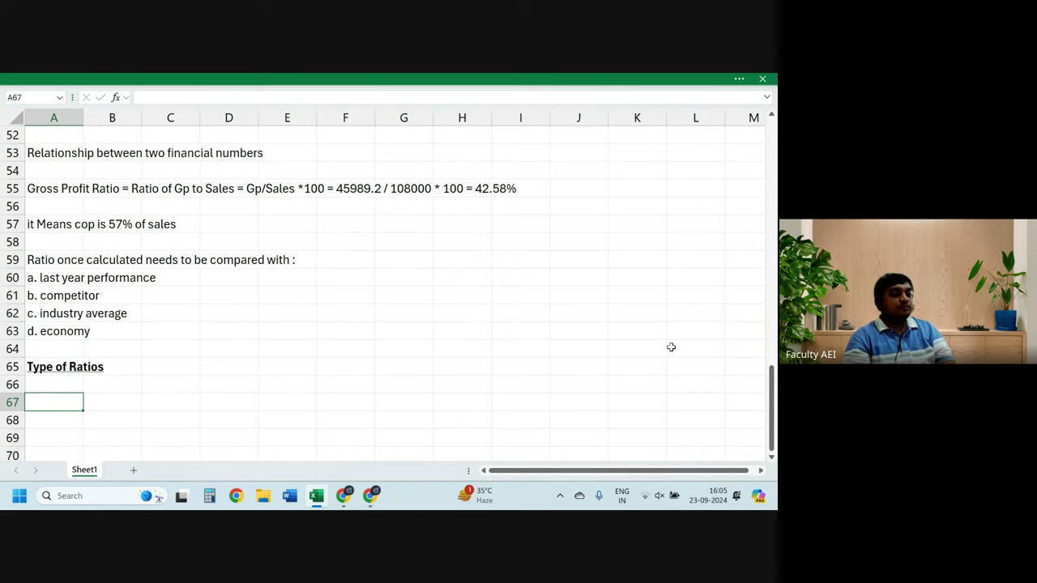
Step: List A. Profitability, B. Liquidity, C. Activity and D. Solvency Ratios beneath it
{"action": "type", "text": "A. "}
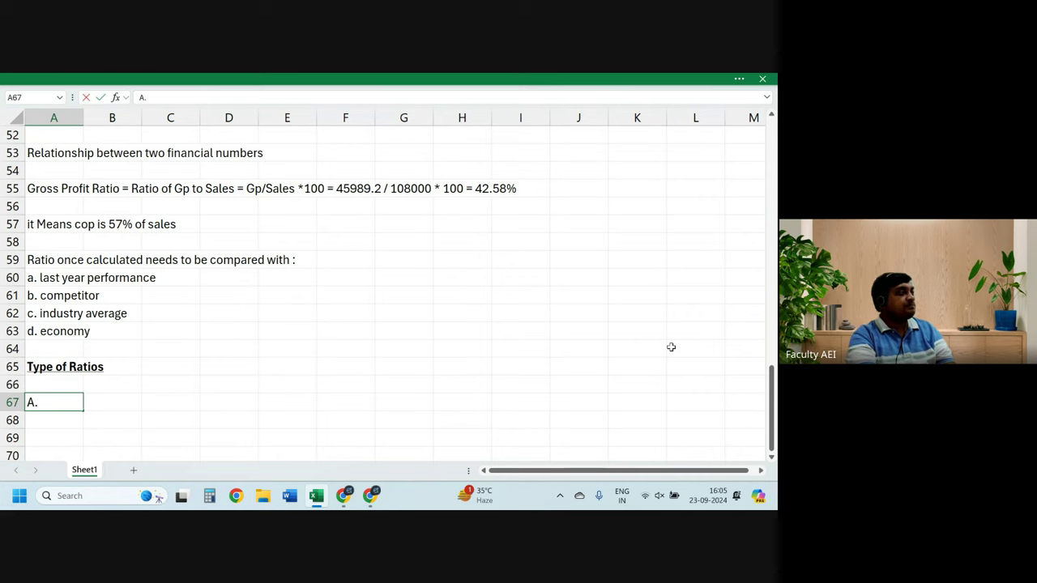
{"action": "type", "text": "Profi"}
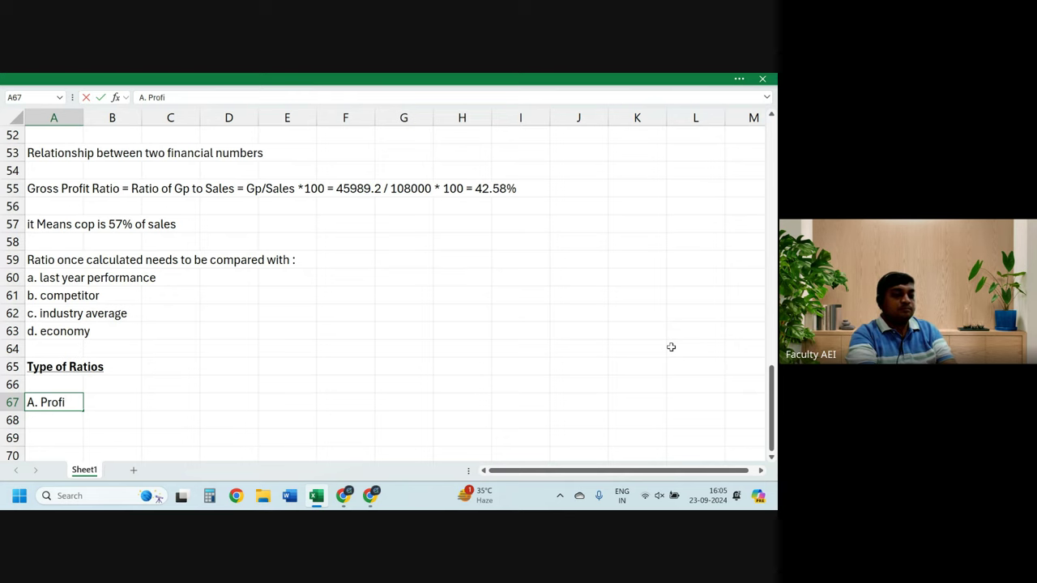
{"action": "type", "text": "tability "}
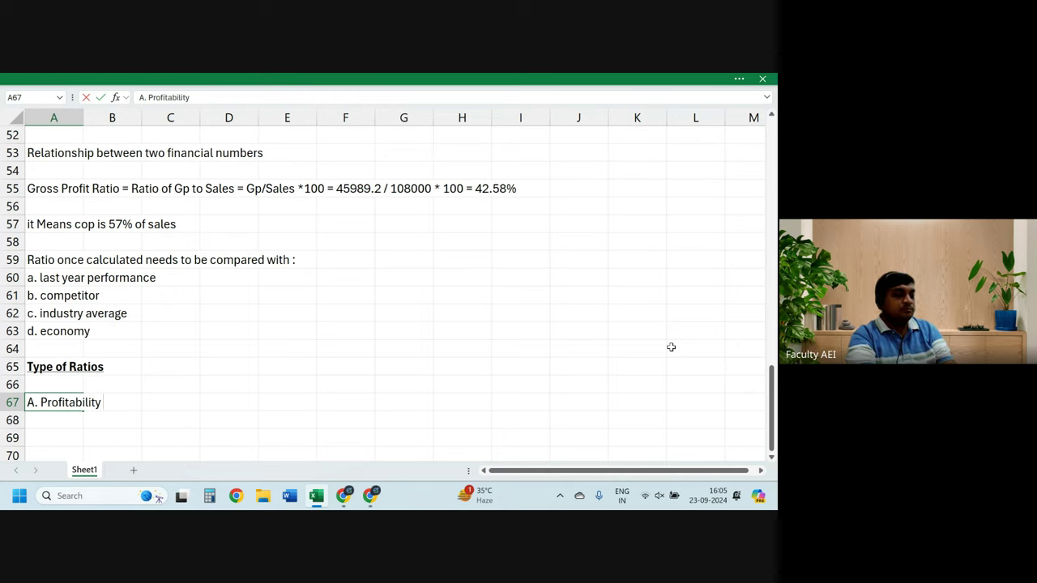
{"action": "type", "text": "Ratios"}
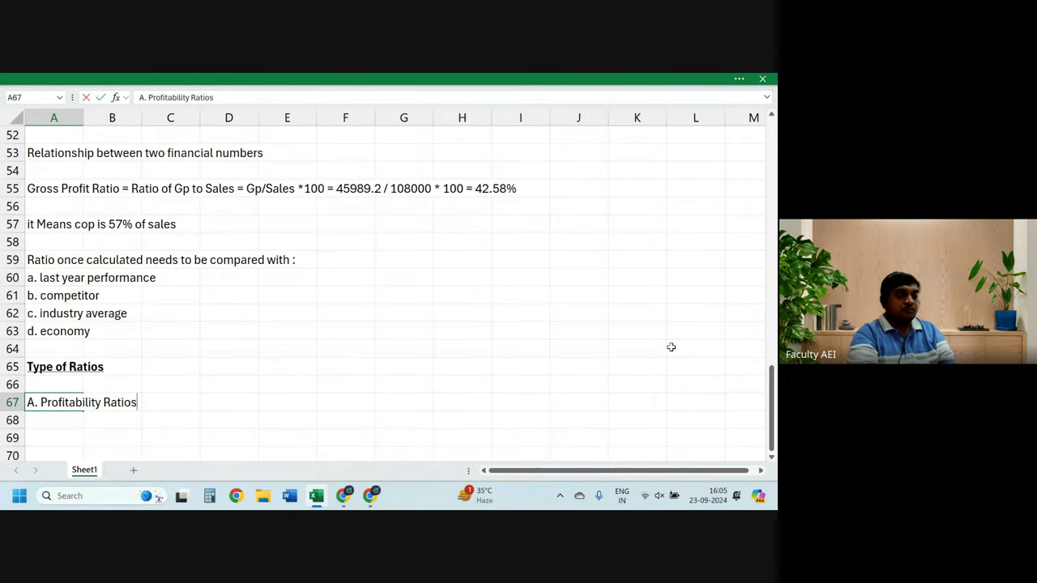
{"action": "key", "text": "Return"}
{"action": "type", "text": "B. "}
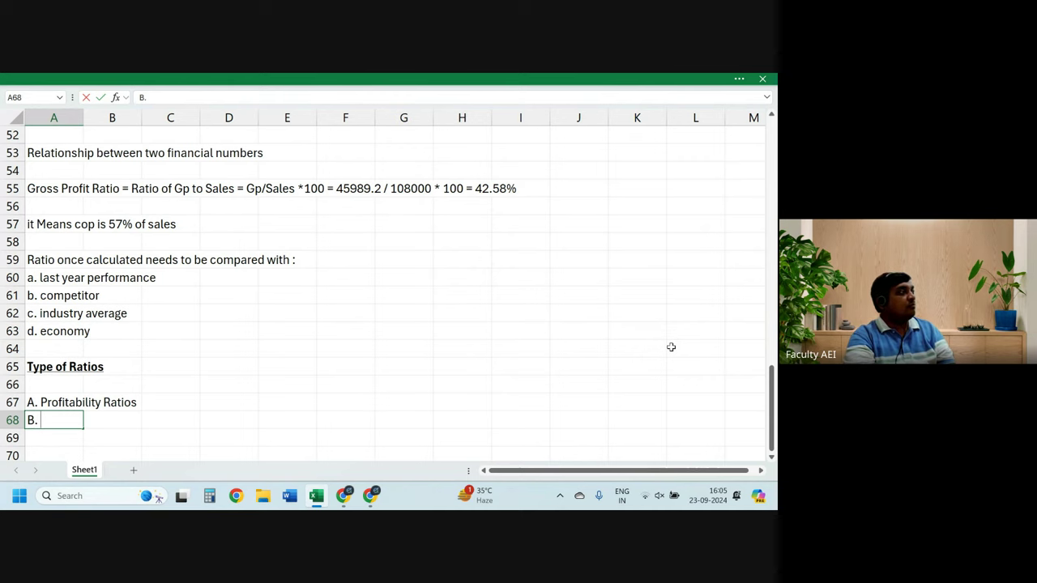
{"action": "type", "text": "Li"}
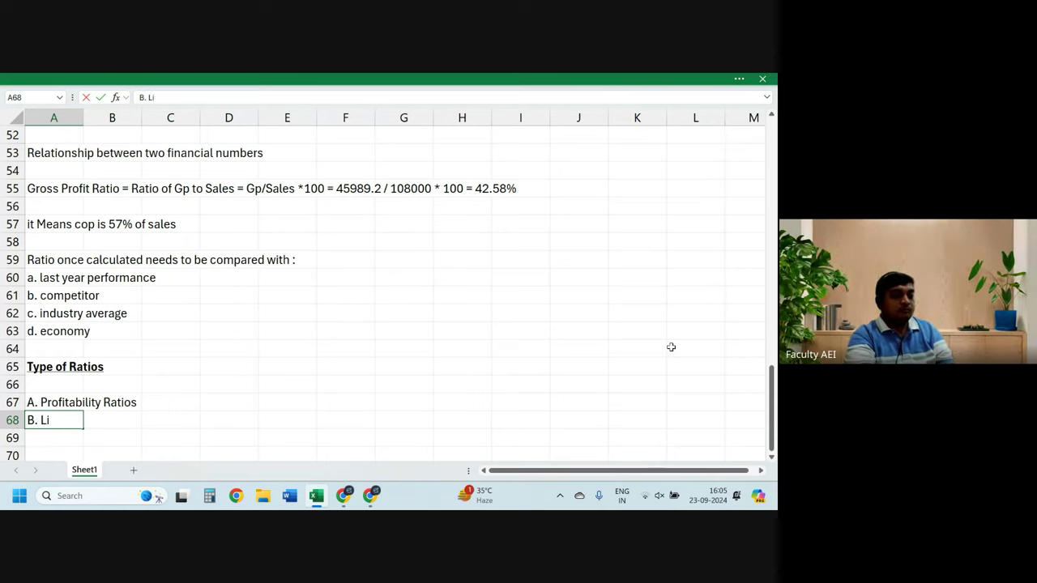
{"action": "type", "text": "qui"}
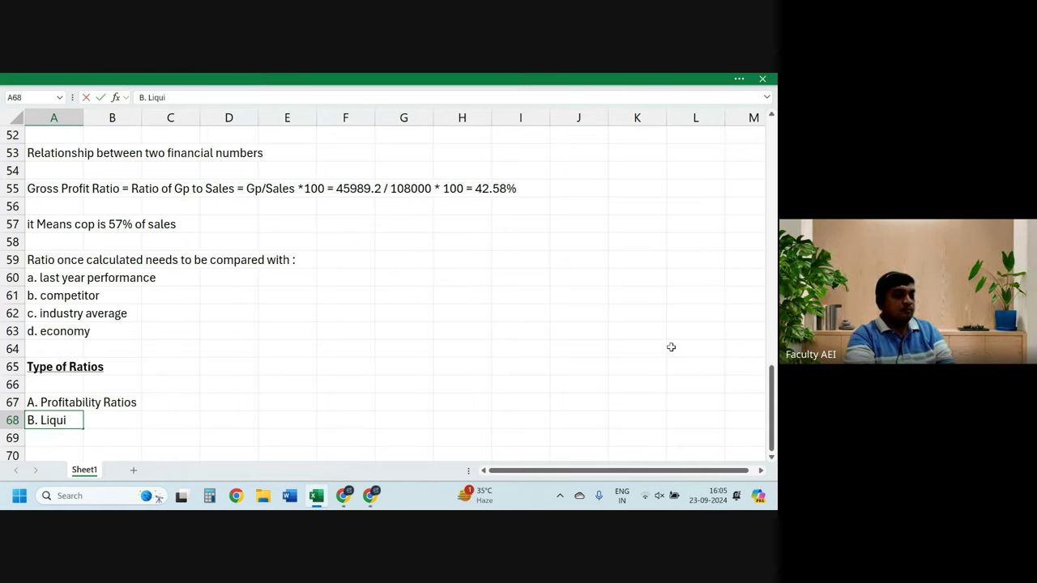
{"action": "type", "text": "dity Ra"}
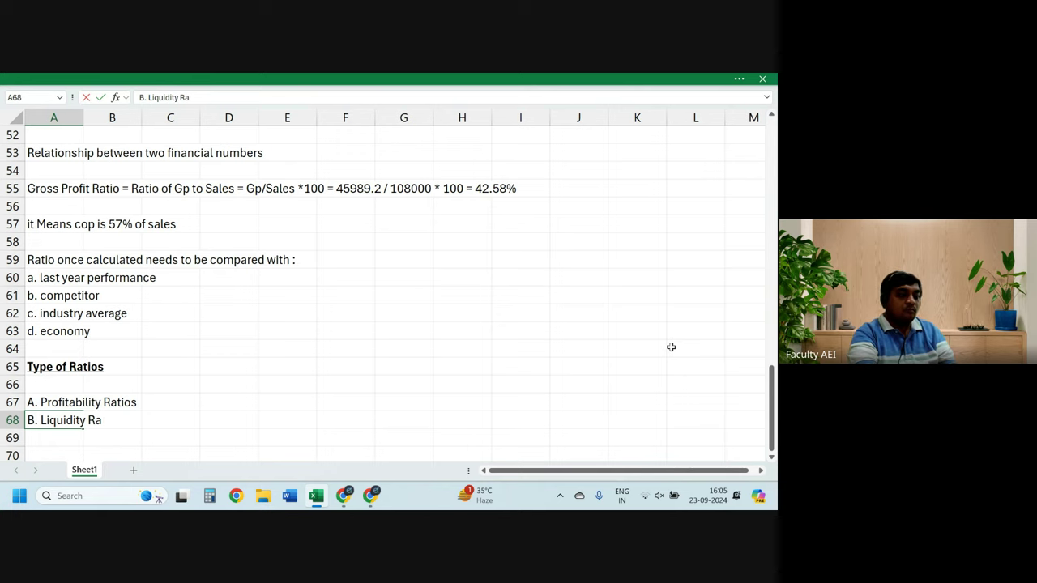
{"action": "type", "text": "tios"}
{"action": "key", "text": "Return"}
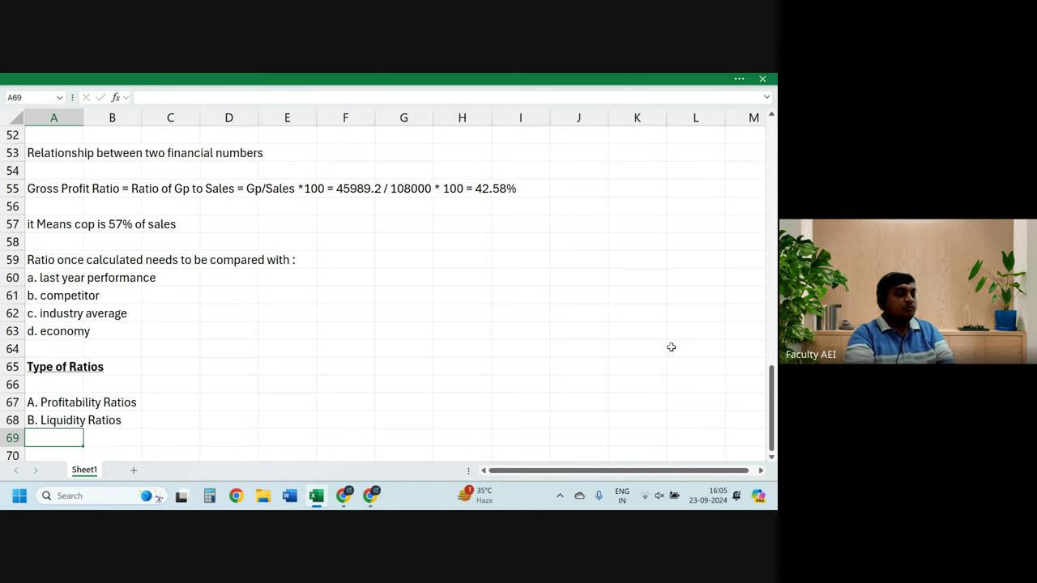
{"action": "type", "text": "C."}
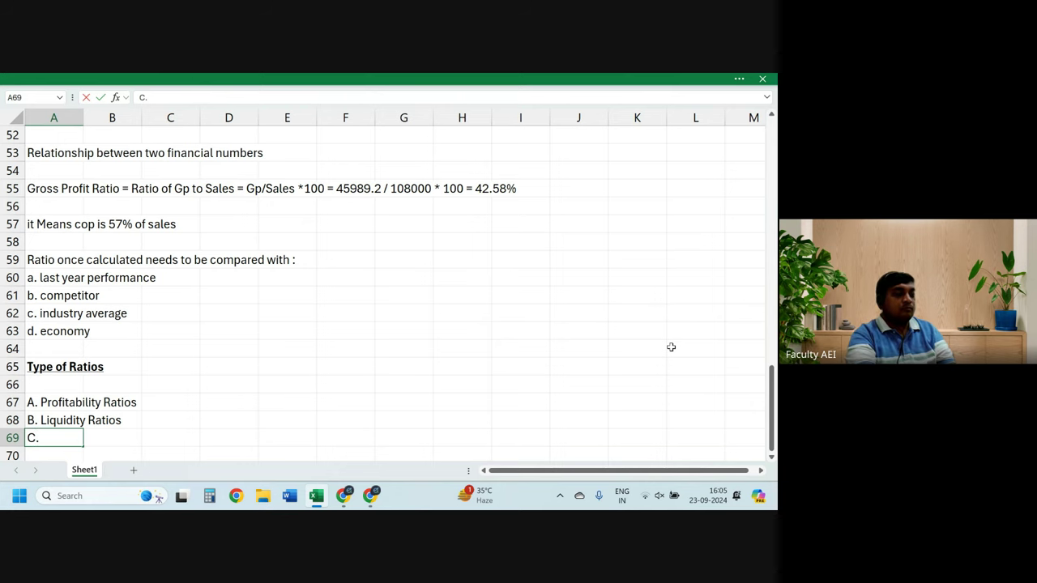
{"action": "type", "text": " Activit"}
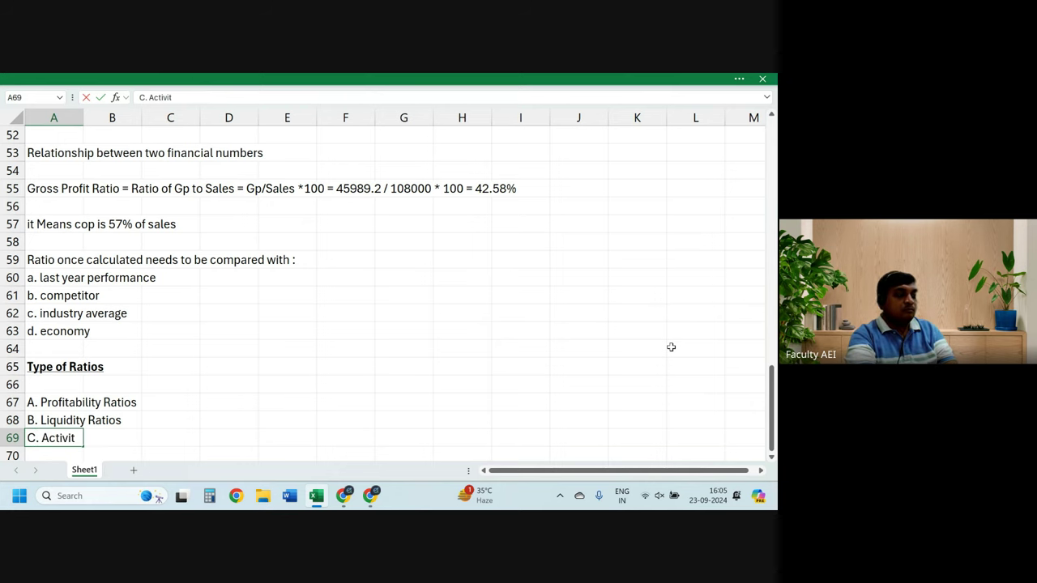
{"action": "type", "text": "y Ratios"}
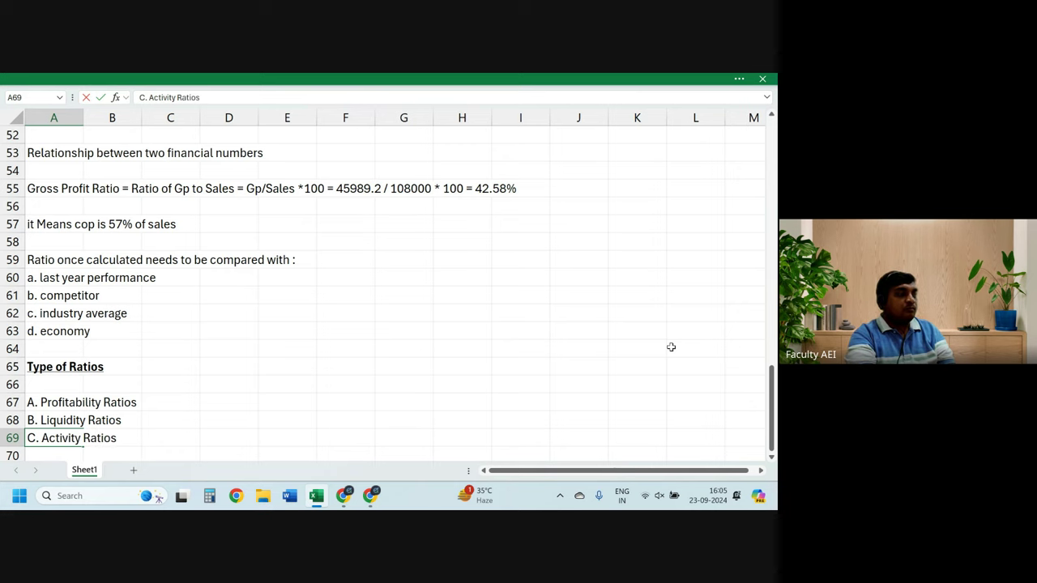
{"action": "key", "text": "Return"}
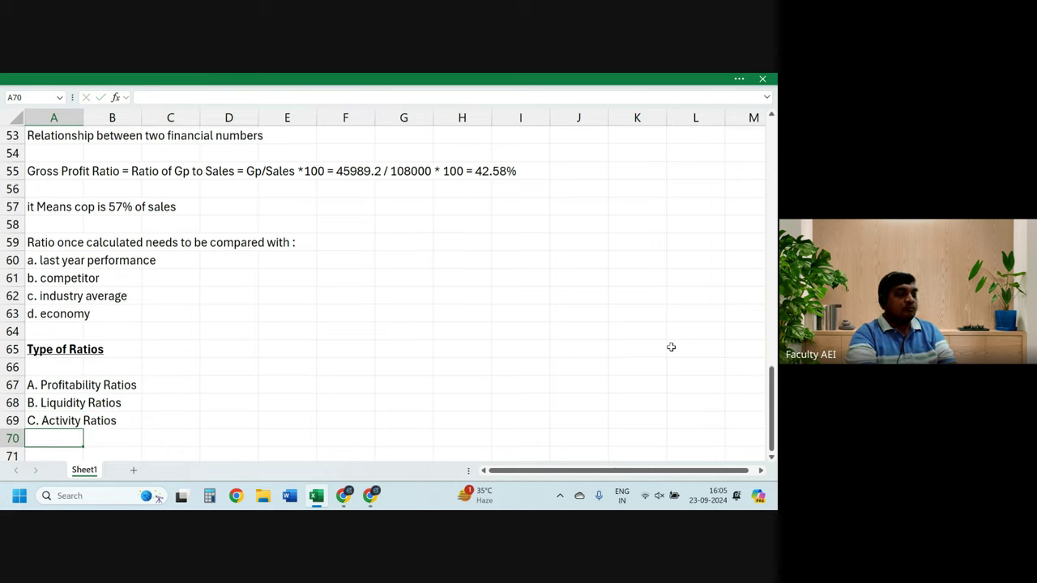
{"action": "type", "text": "D."}
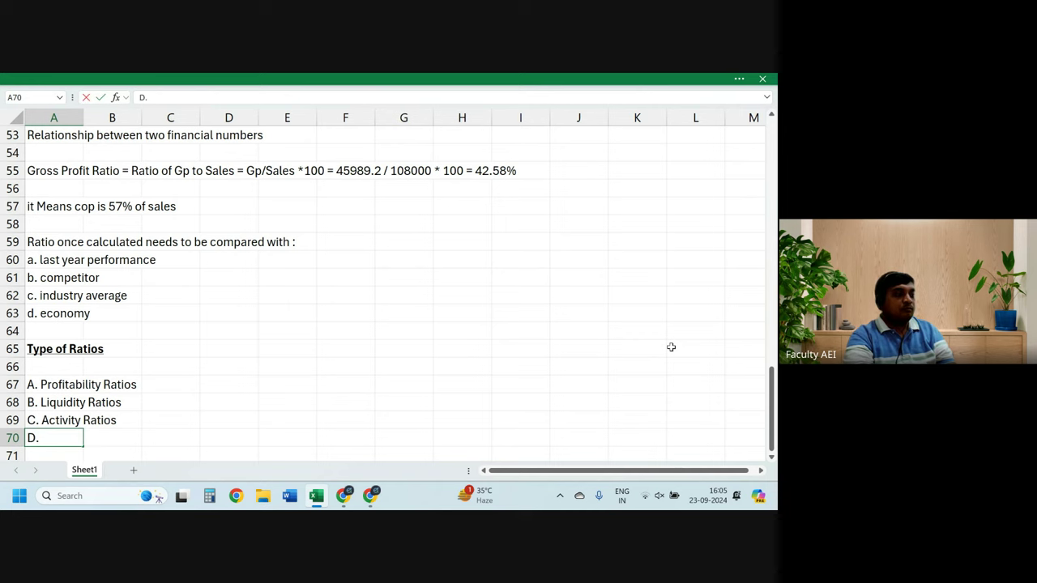
{"action": "type", "text": " Solve"}
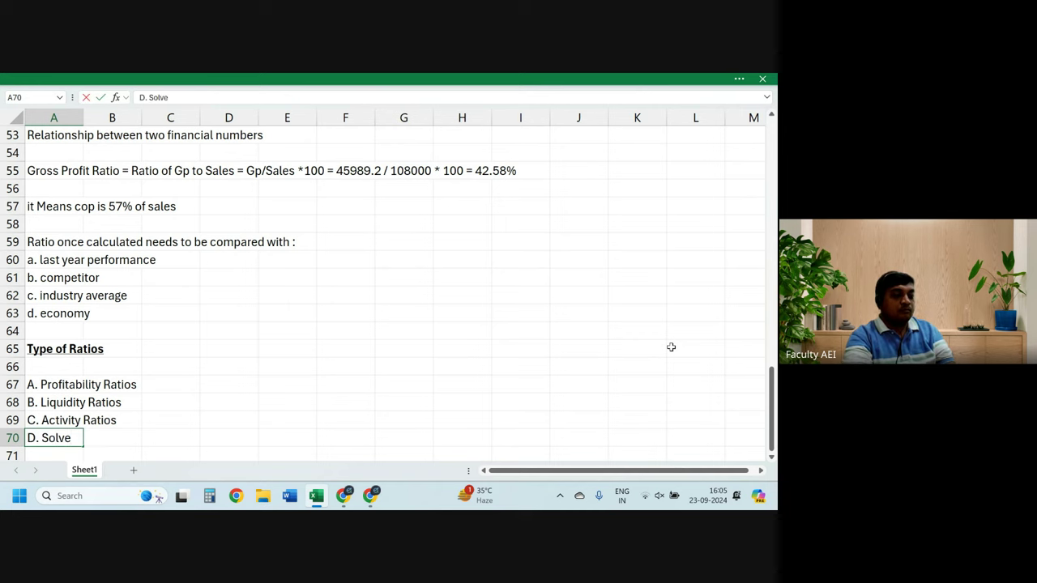
{"action": "type", "text": "ncy Rat"}
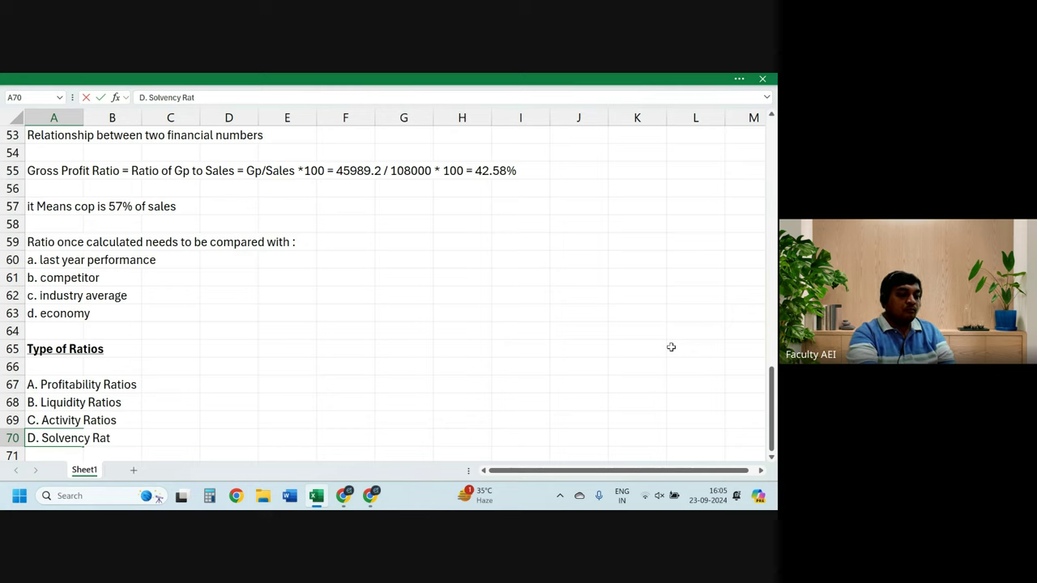
{"action": "type", "text": "ios"}
{"action": "key", "text": "Return"}
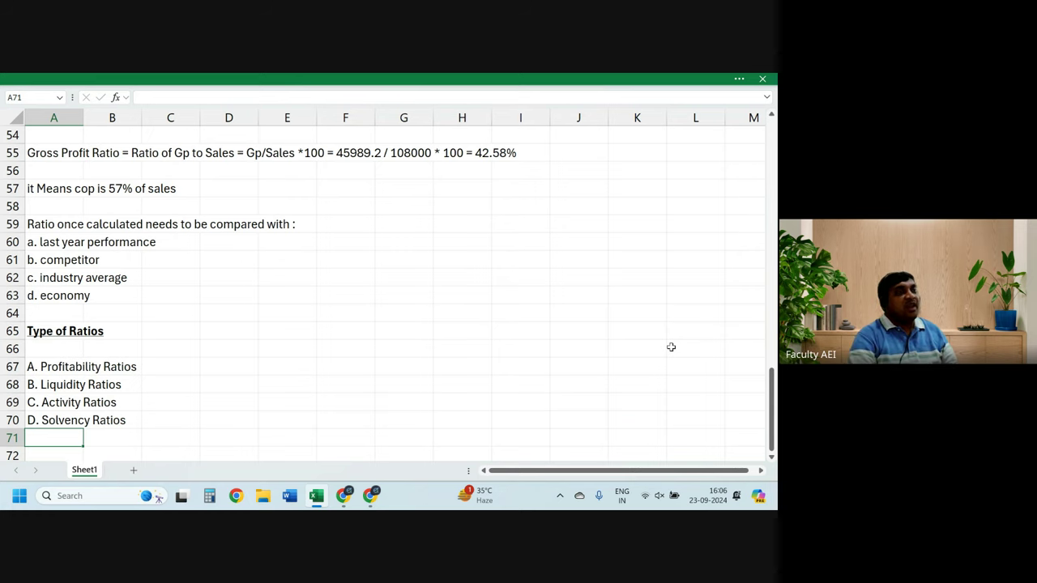
Step: Enter 'Profitability Ratios' in A72, one row below the list of ratio types
{"action": "key", "text": "Right"}
{"action": "key", "text": "Right"}
{"action": "key", "text": "Right"}
{"action": "key", "text": "Right"}
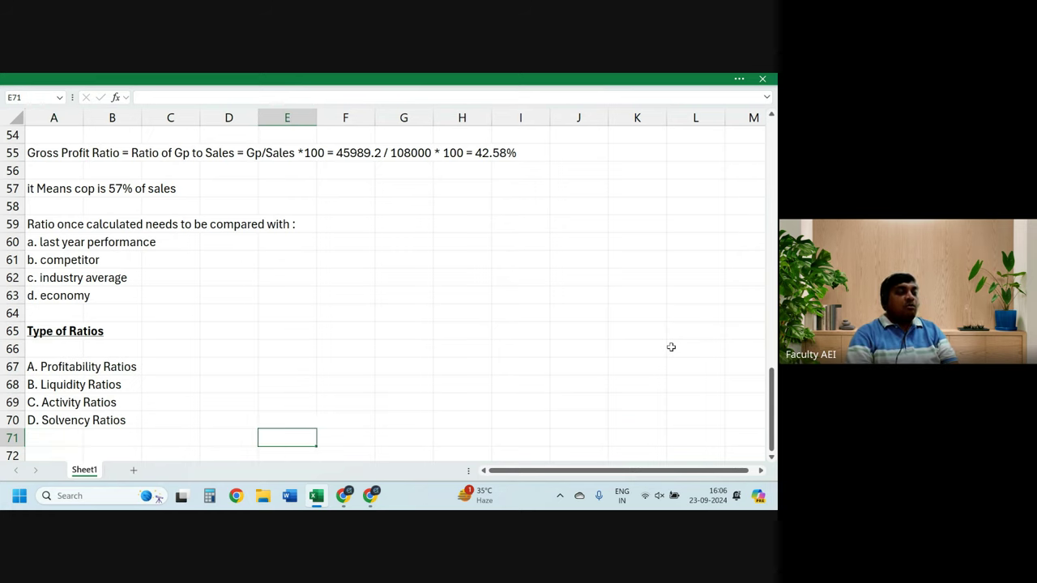
{"action": "key", "text": "Up"}
{"action": "key", "text": "Up"}
{"action": "key", "text": "Up"}
{"action": "key", "text": "Down"}
{"action": "key", "text": "Down"}
{"action": "key", "text": "Down"}
{"action": "key", "text": "Down"}
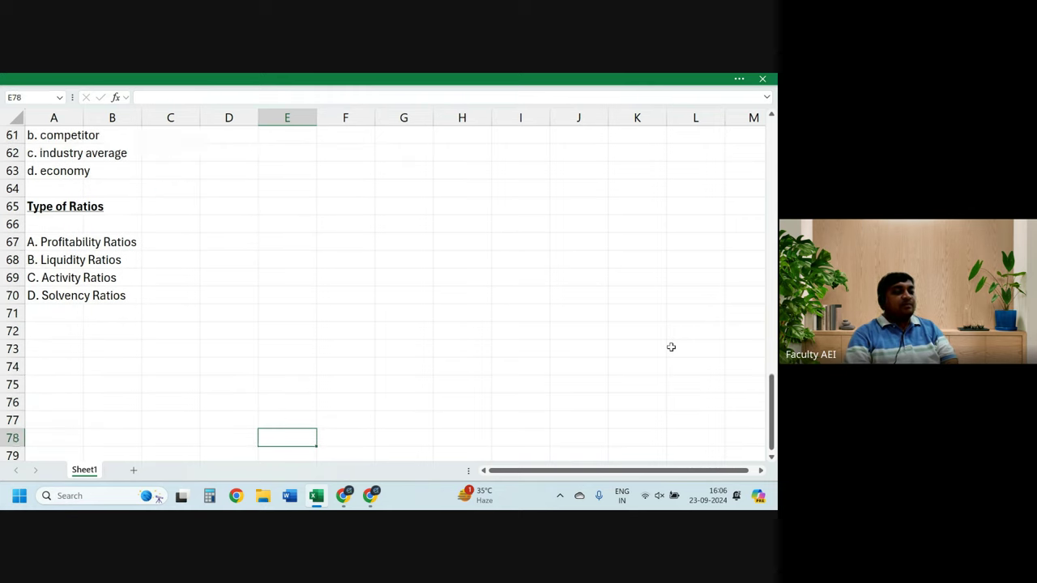
{"action": "key", "text": "Down"}
{"action": "key", "text": "Up"}
{"action": "key", "text": "Up"}
{"action": "key", "text": "Up"}
{"action": "key", "text": "Up"}
{"action": "key", "text": "Up"}
{"action": "key", "text": "Up"}
{"action": "key", "text": "Up"}
{"action": "key", "text": "Left"}
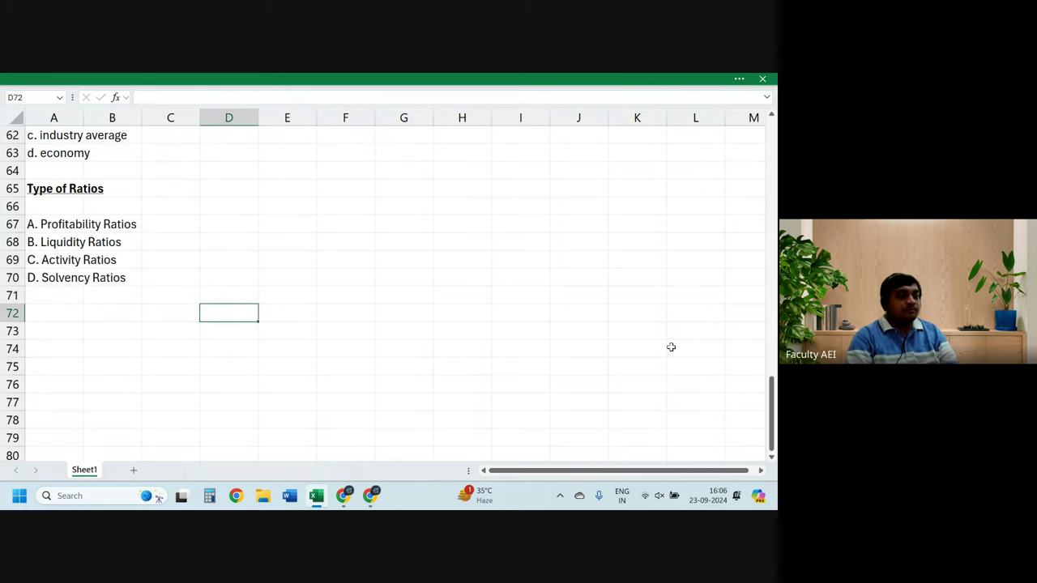
{"action": "key", "text": "Left"}
{"action": "key", "text": "Left"}
{"action": "key", "text": "Left"}
{"action": "type", "text": "Pro"}
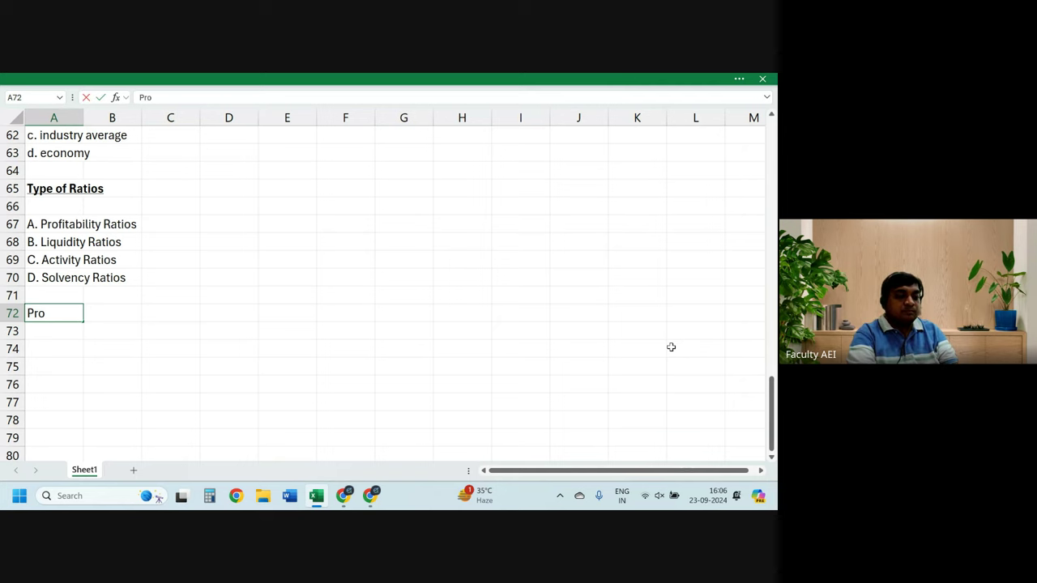
{"action": "type", "text": "fit"}
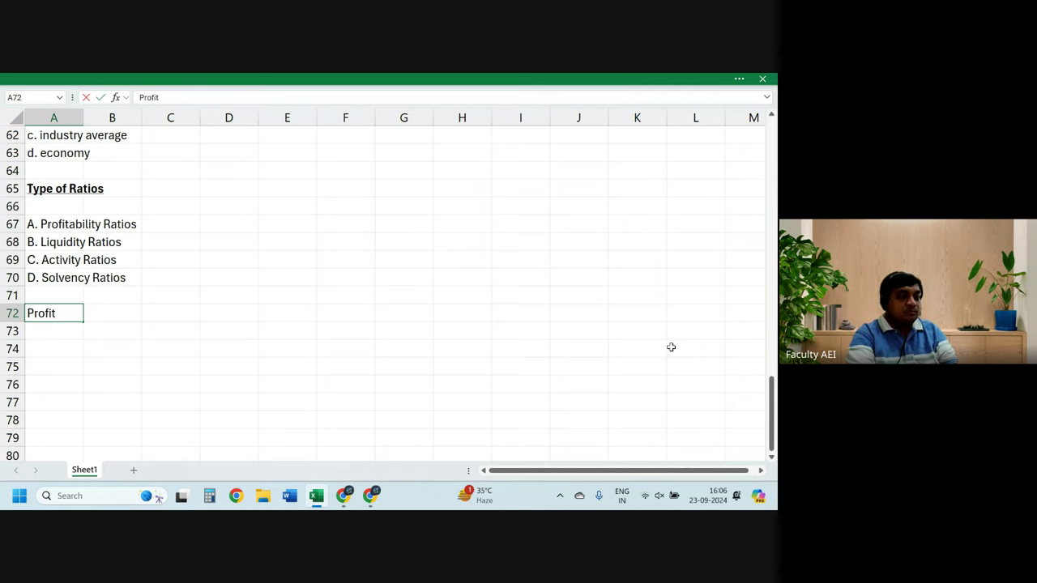
{"action": "type", "text": "ability "}
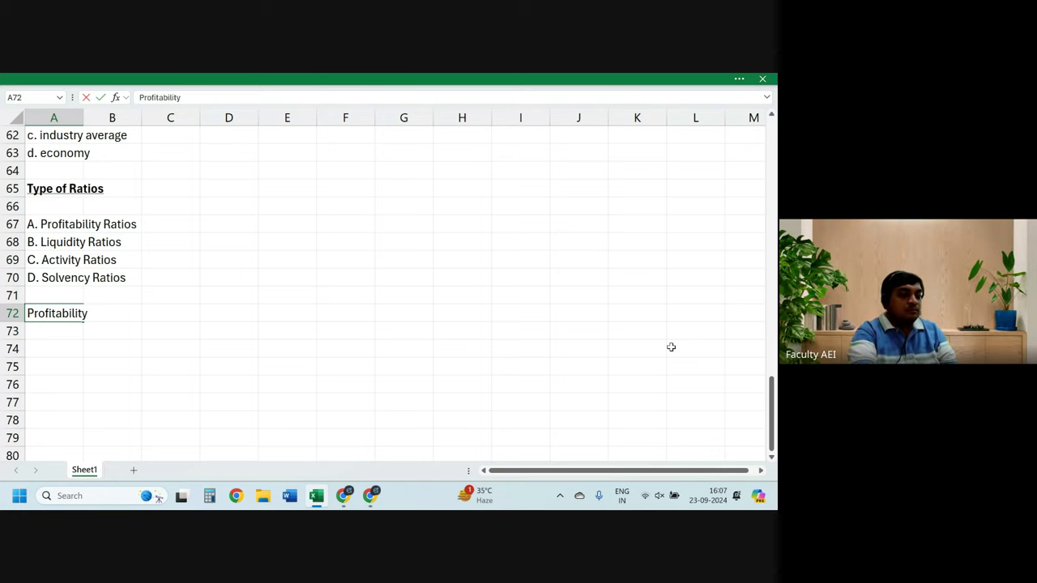
{"action": "type", "text": "Ratios"}
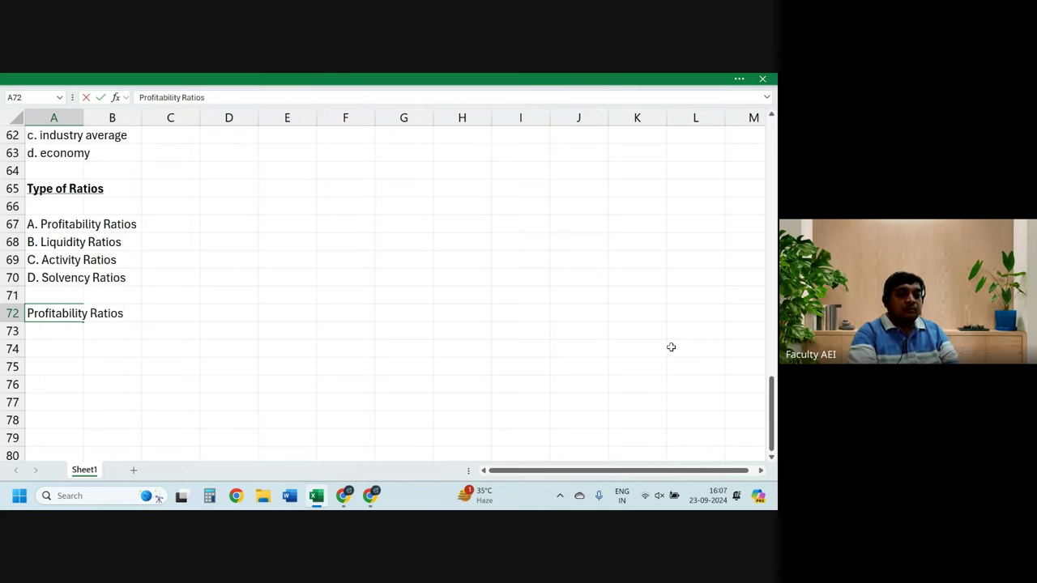
{"action": "key", "text": "Return"}
Step: Make the A72 'Profitability Ratios' heading bold and underlined, undoing an accidental overwrite
{"action": "key", "text": "Up"}
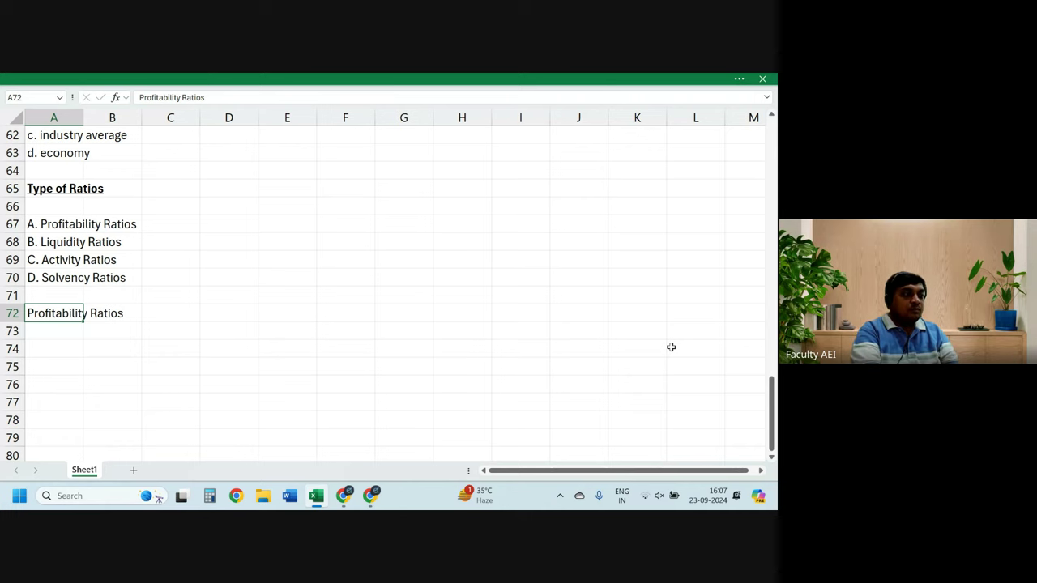
{"action": "type", "text": "u"}
{"action": "key", "text": "Return"}
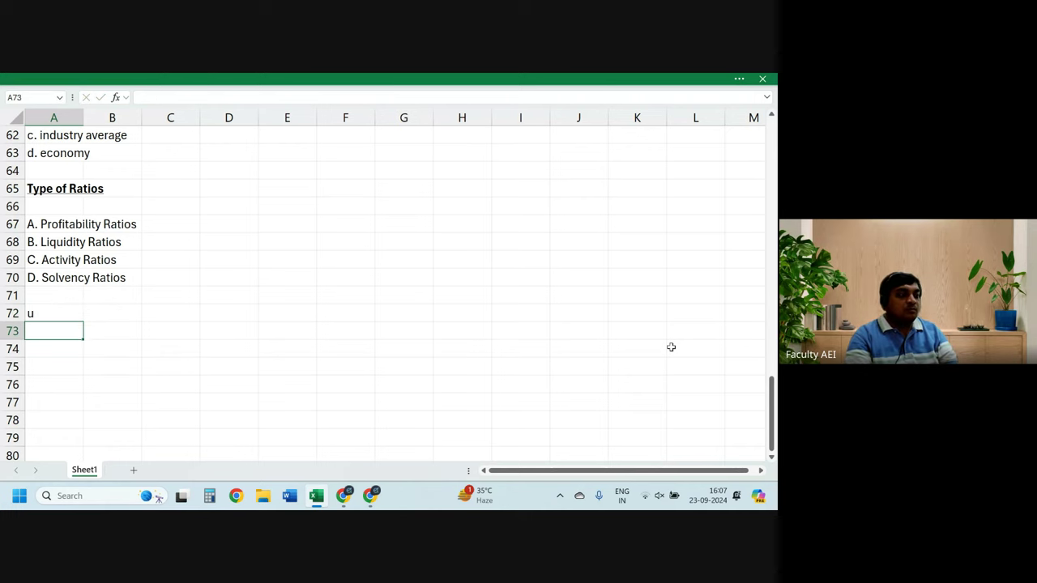
{"action": "key", "text": "ctrl+z"}
{"action": "key", "text": "ctrl+b"}
{"action": "key", "text": "ctrl+u"}
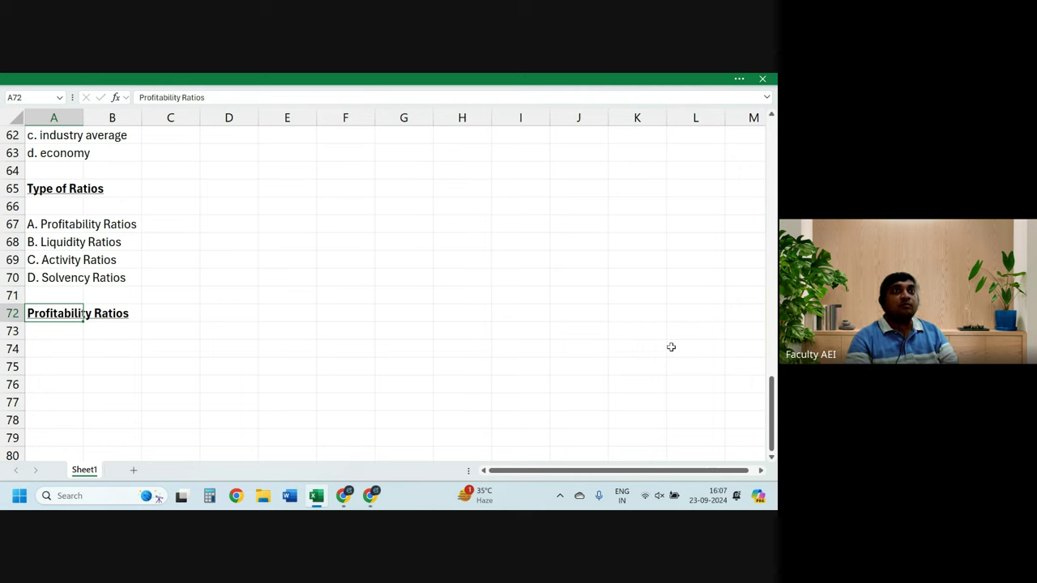
{"action": "key", "text": "Down"}
{"action": "key", "text": "Down"}
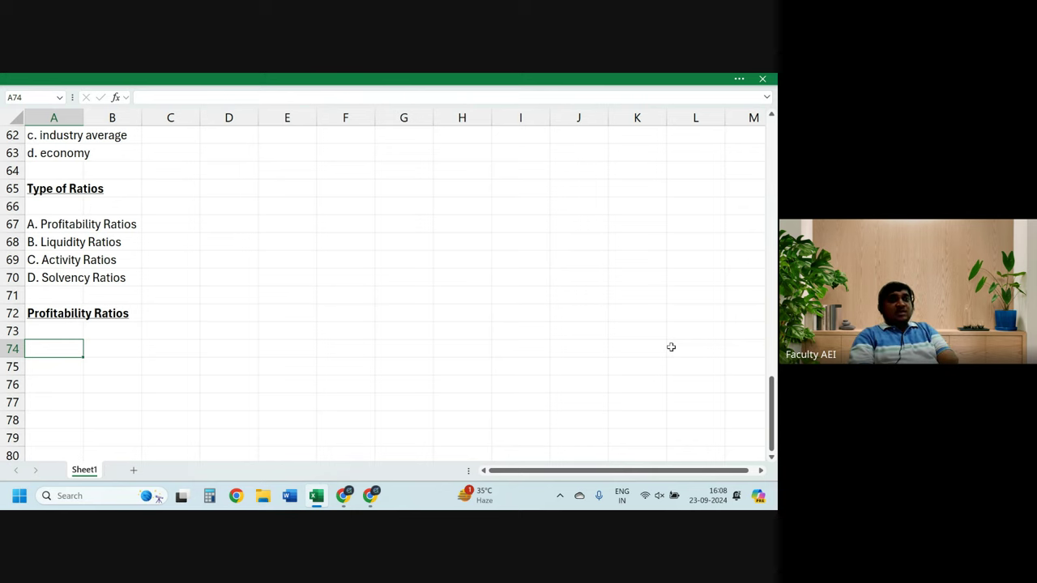
{"action": "key", "text": "Down"}
{"action": "key", "text": "Down"}
{"action": "key", "text": "Down"}
{"action": "key", "text": "Down"}
{"action": "key", "text": "Up"}
{"action": "key", "text": "Up"}
{"action": "key", "text": "Up"}
{"action": "key", "text": "Up"}
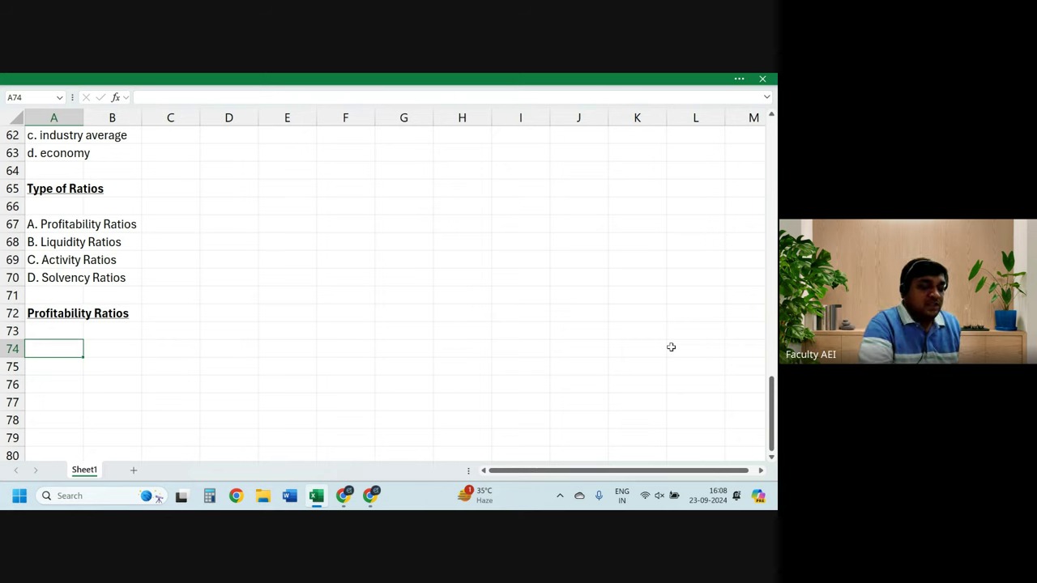
{"action": "type", "text": "Ra"}
{"action": "key", "text": "BackSpace"}
{"action": "key", "text": "BackSpace"}
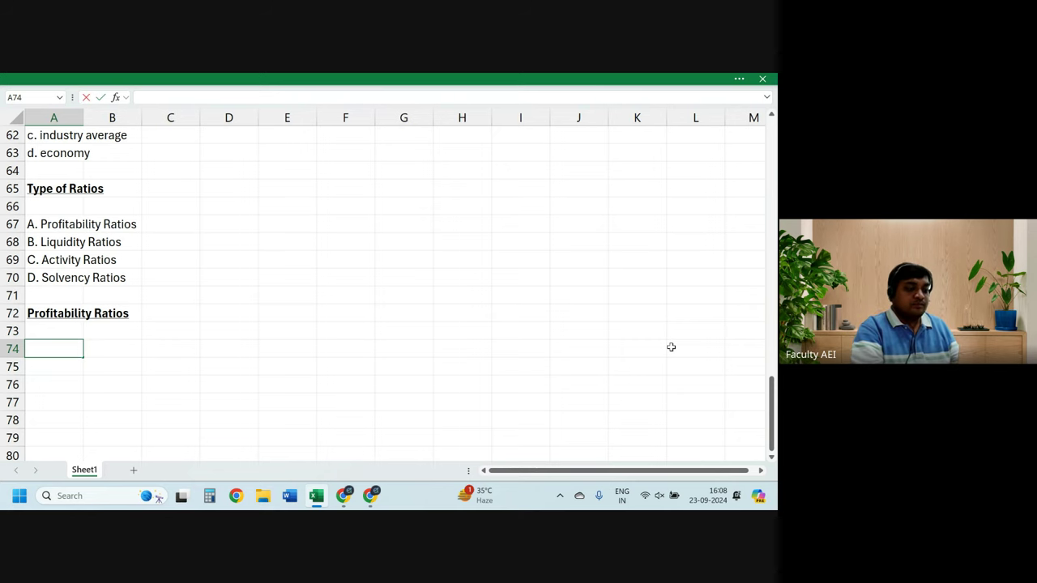
{"action": "type", "text": "in Rea"}
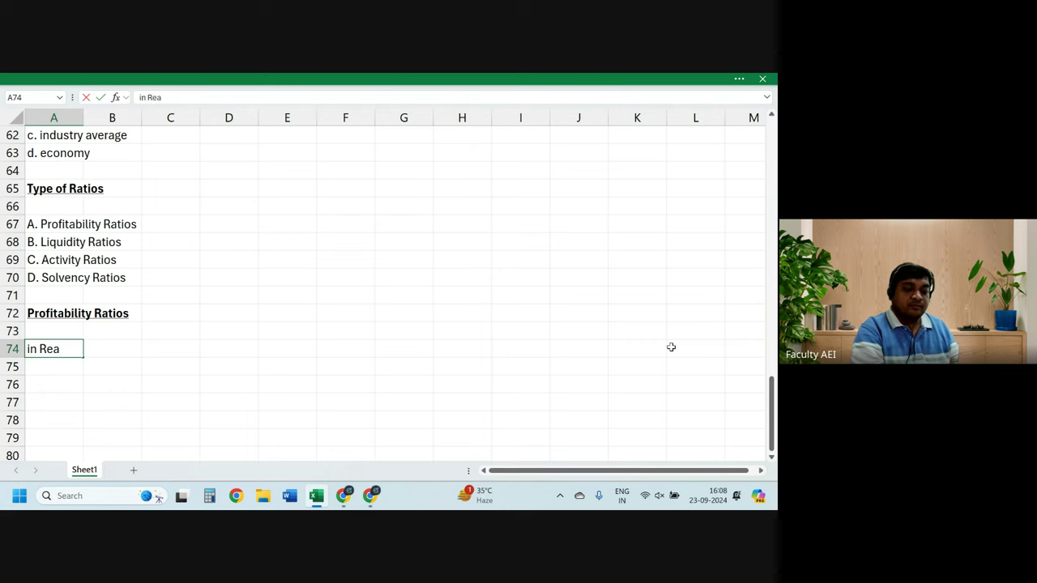
{"action": "key", "text": "BackSpace"}
{"action": "type", "text": "lation to"}
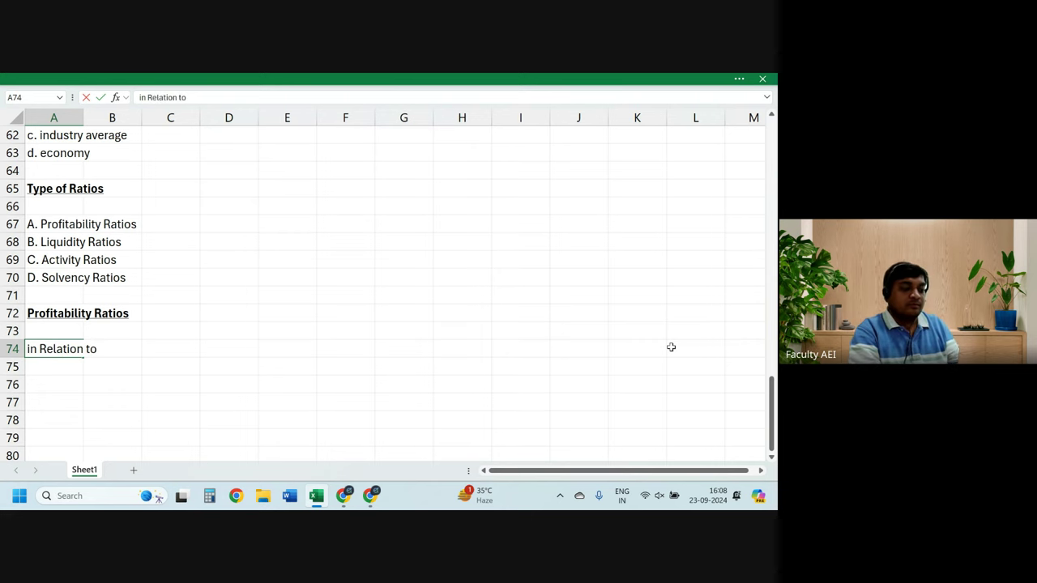
{"action": "type", "text": " sales"}
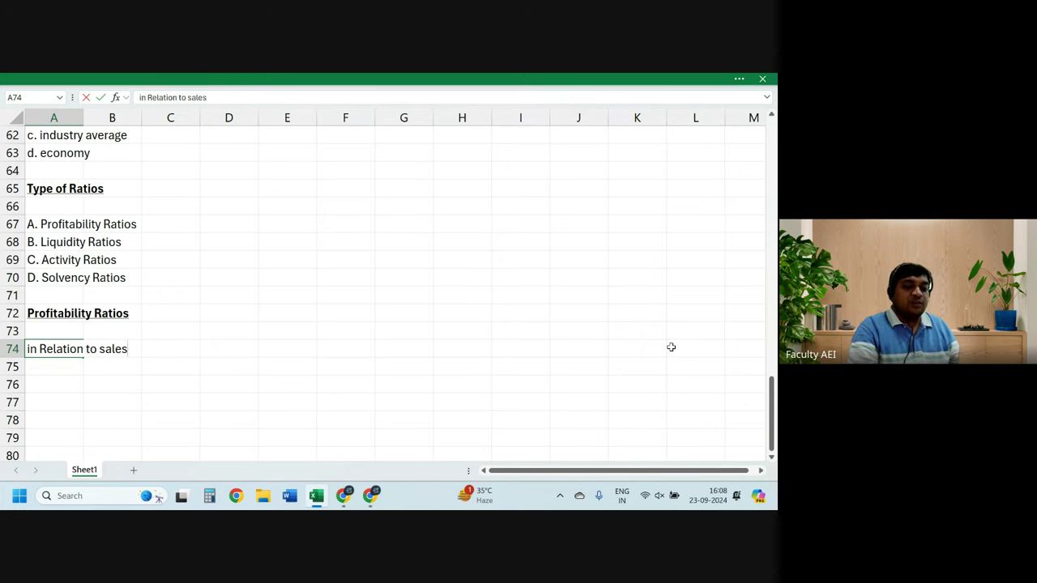
{"action": "key", "text": "Return"}
{"action": "key", "text": "Up"}
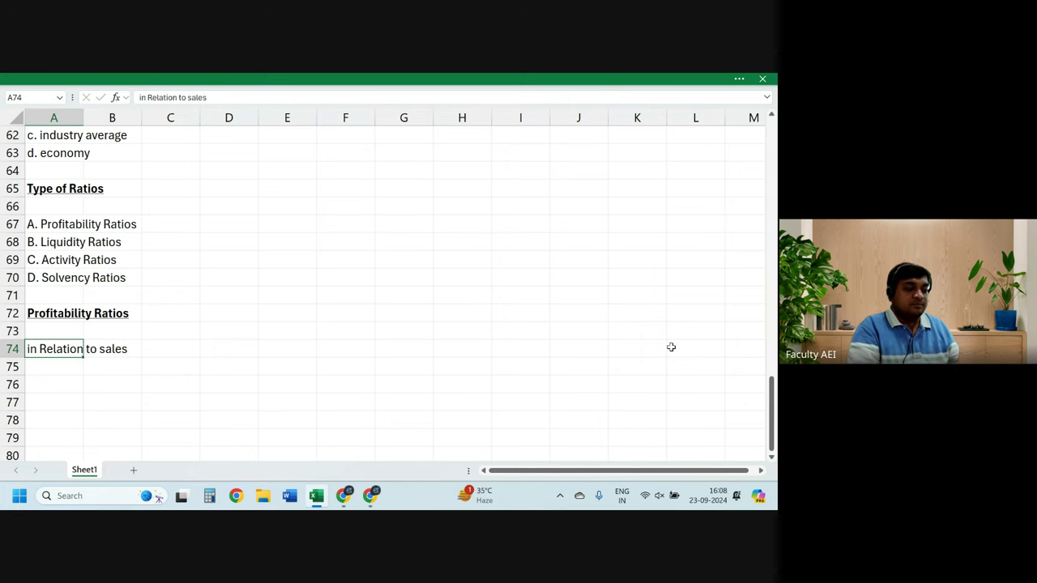
{"action": "key", "text": "ctrl+b"}
{"action": "key", "text": "Down"}
{"action": "key", "text": "Down"}
{"action": "type", "text": "A."}
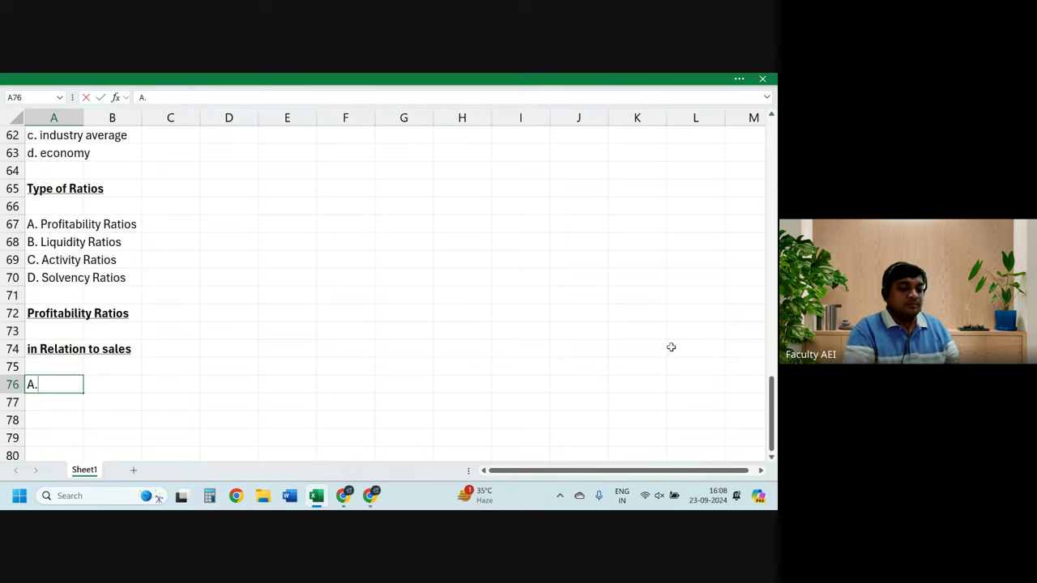
{"action": "type", "text": " Gp"}
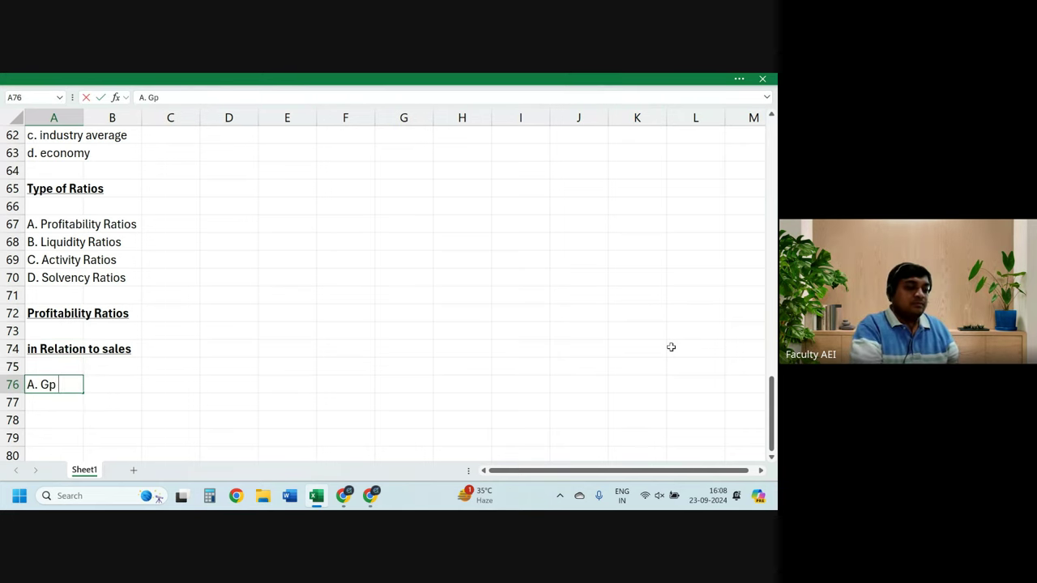
{"action": "type", "text": " Ratio ="}
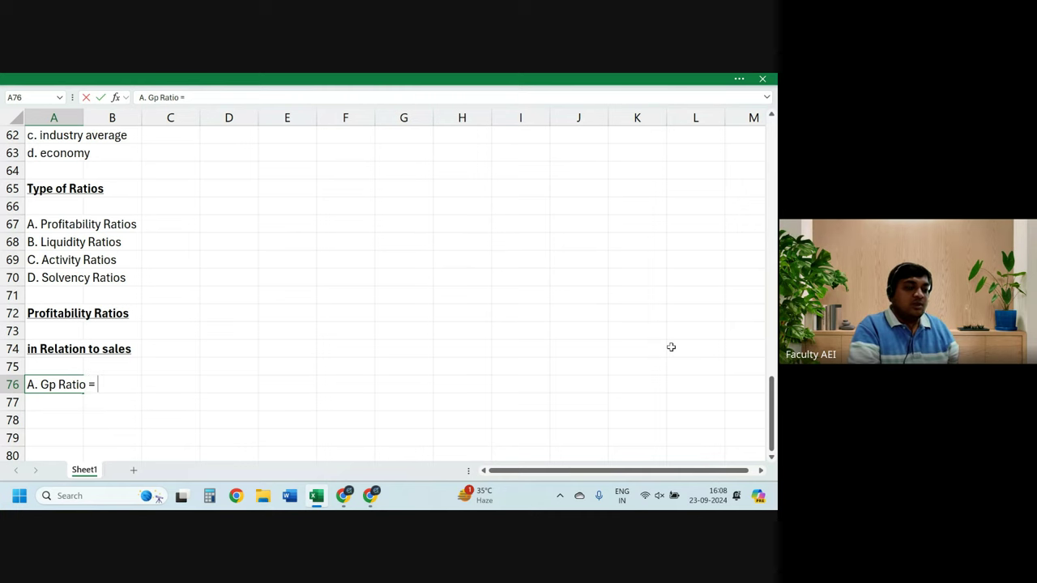
{"action": "type", "text": " Gp /S"}
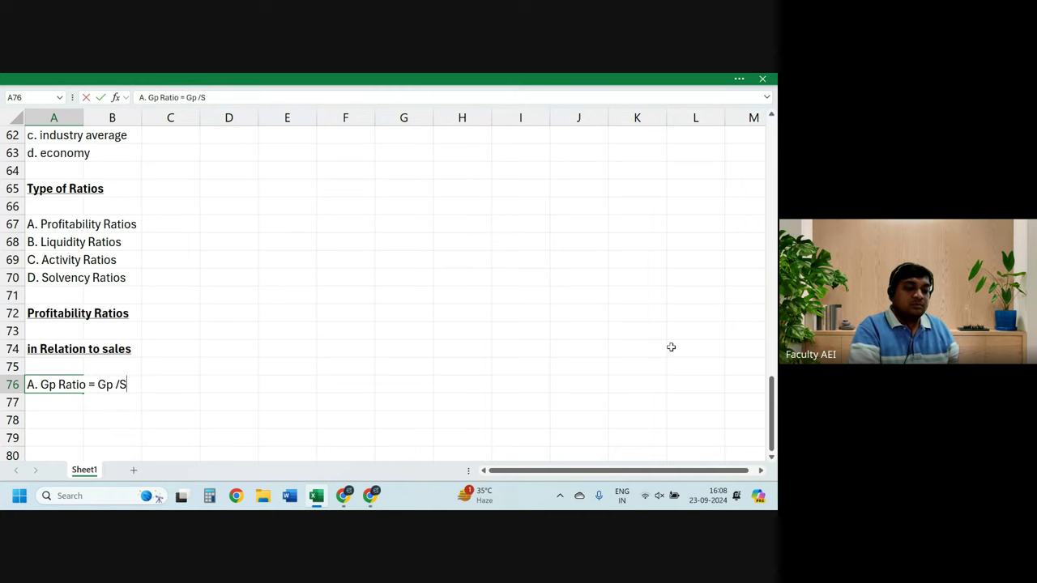
{"action": "type", "text": "ales * 10"}
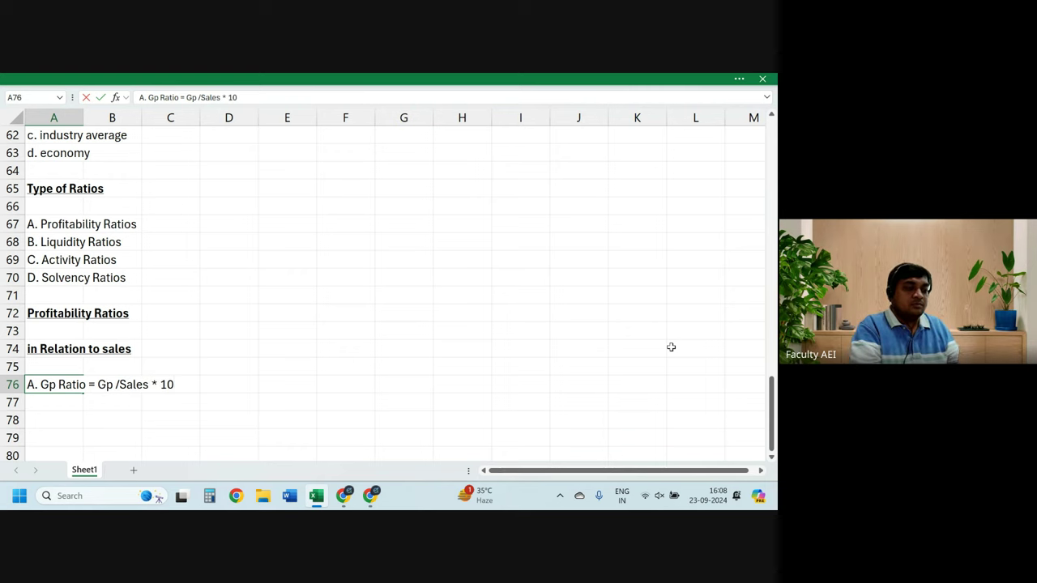
{"action": "type", "text": "0"}
{"action": "key", "text": "Return"}
{"action": "key", "text": "Return"}
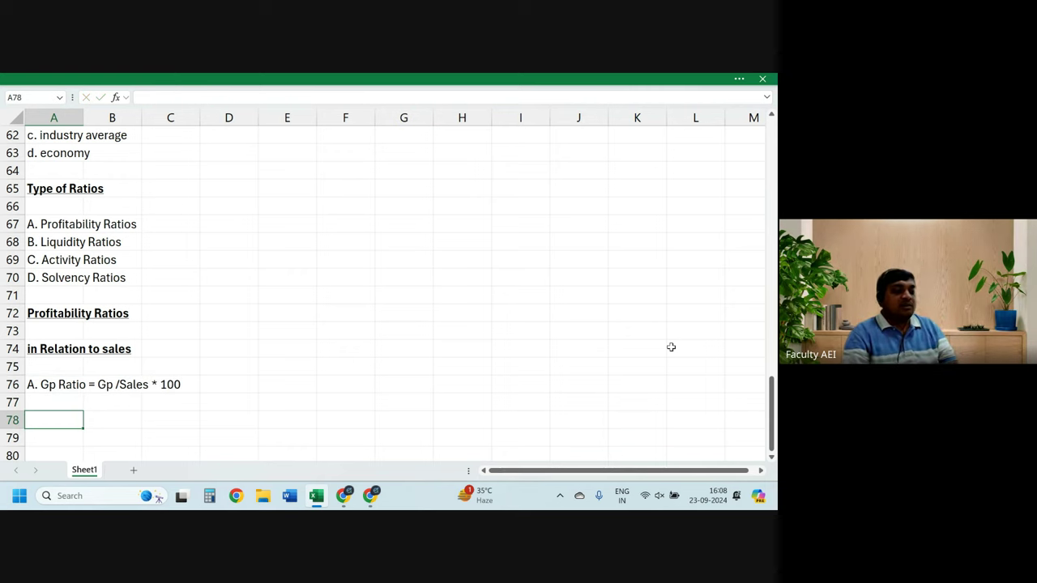
{"action": "type", "text": "B. "}
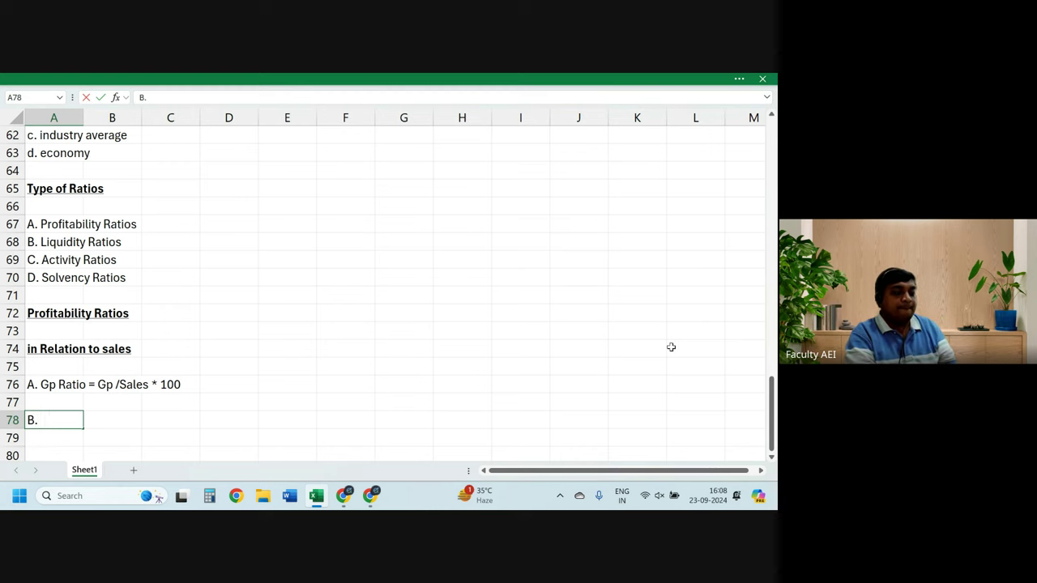
{"action": "type", "text": "Np "}
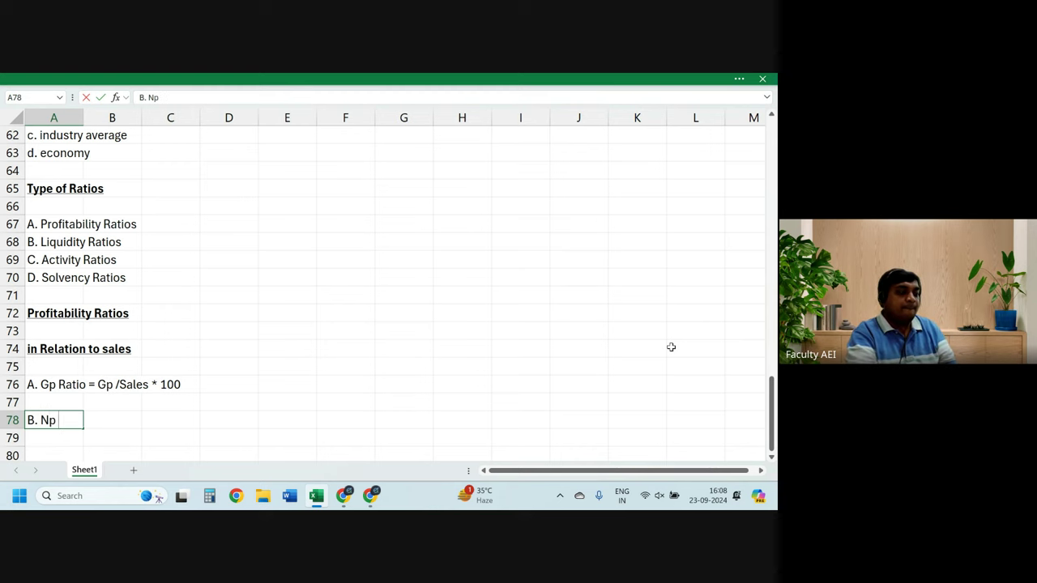
{"action": "type", "text": "Ratio"}
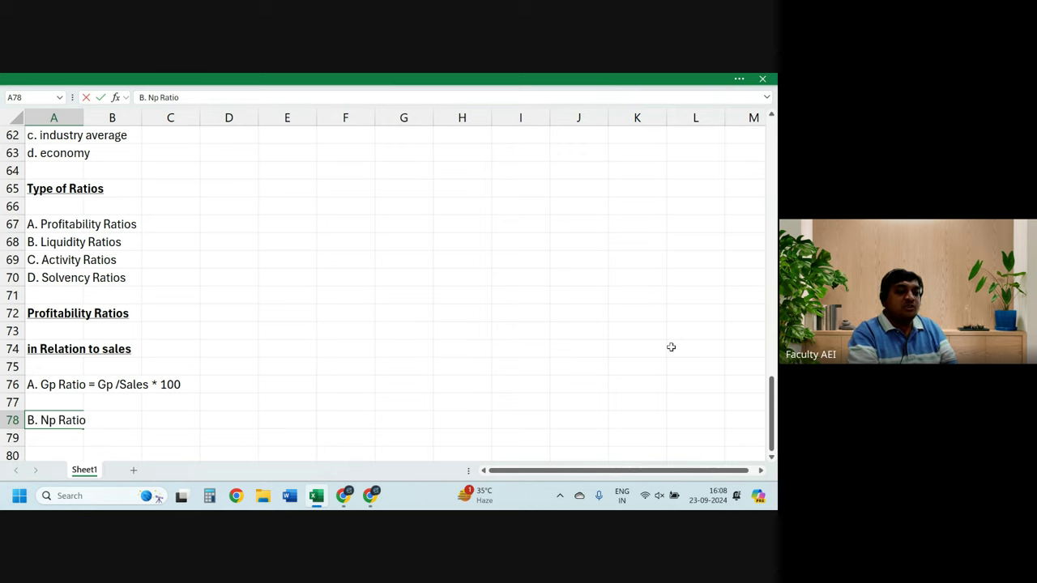
{"action": "type", "text": " = NP"}
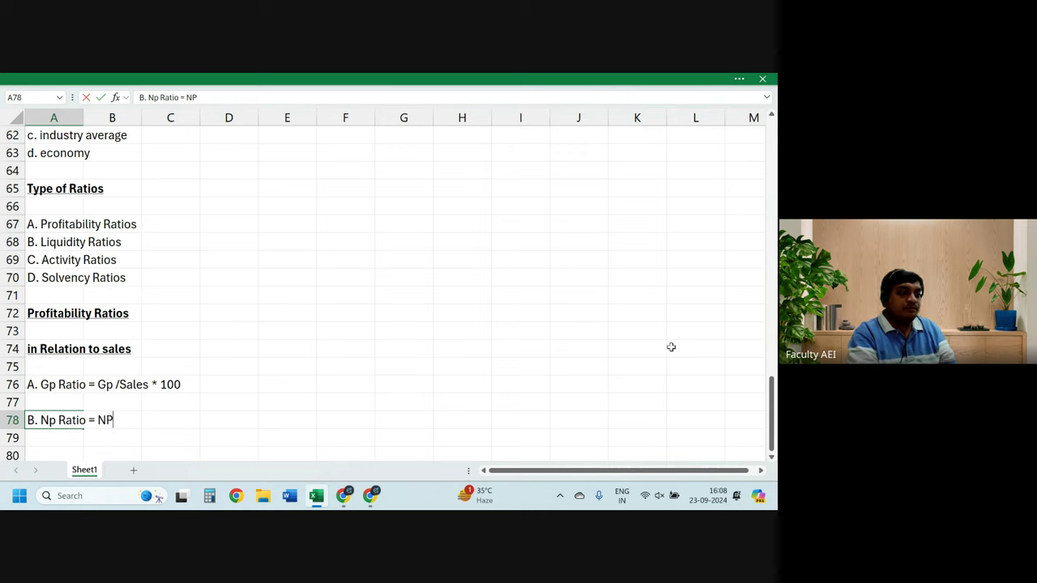
{"action": "type", "text": " /"}
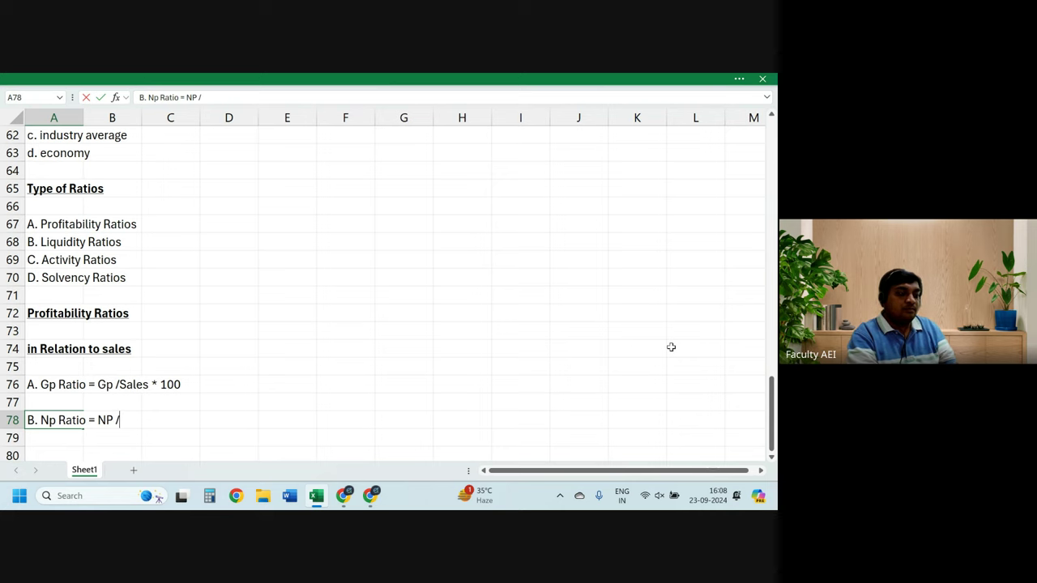
{"action": "type", "text": "Sales *"}
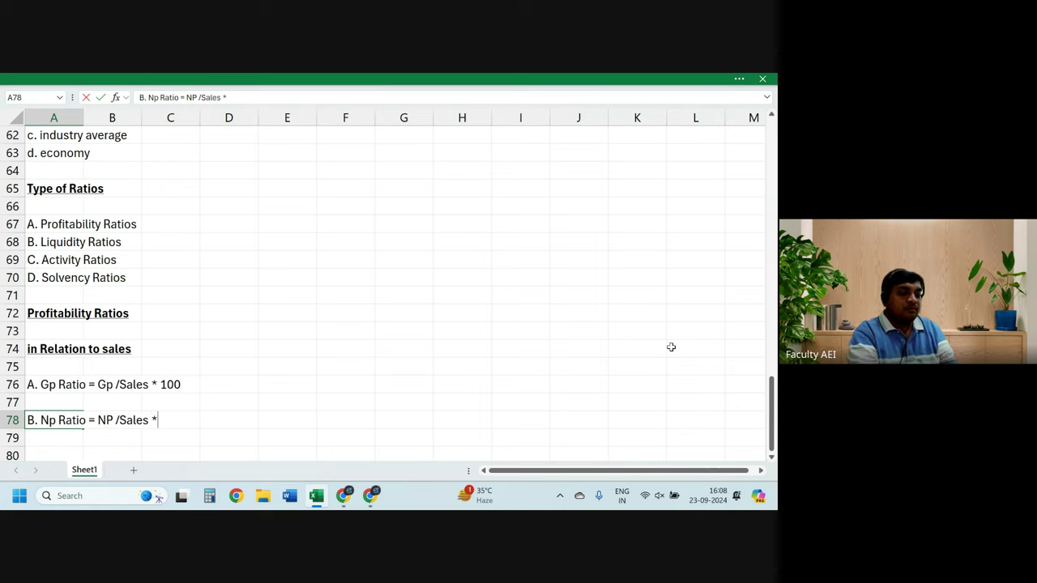
{"action": "type", "text": "100"}
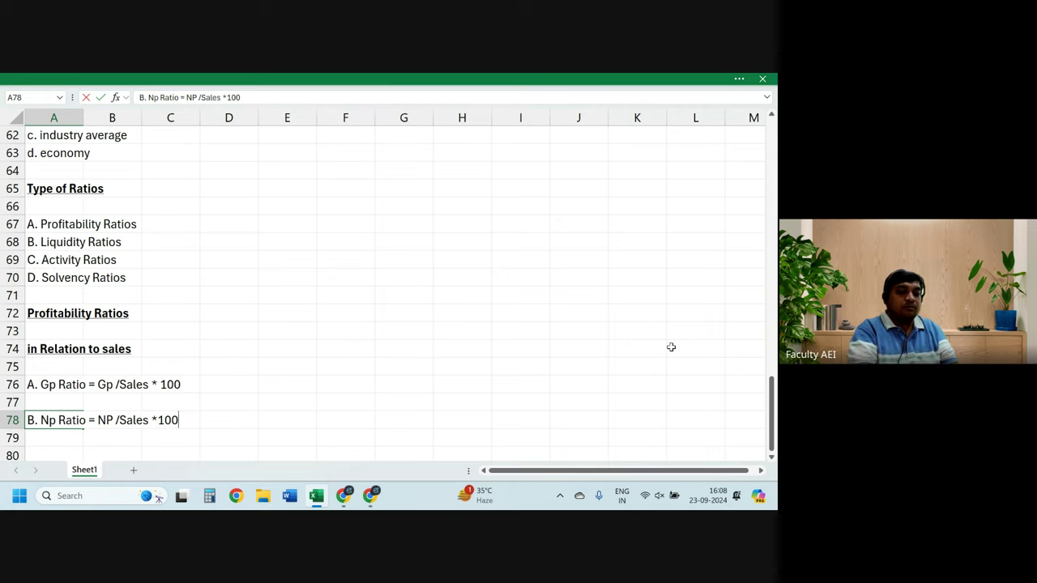
{"action": "key", "text": "BackSpace"}
{"action": "key", "text": "BackSpace"}
{"action": "key", "text": "BackSpace"}
{"action": "type", "text": "100"}
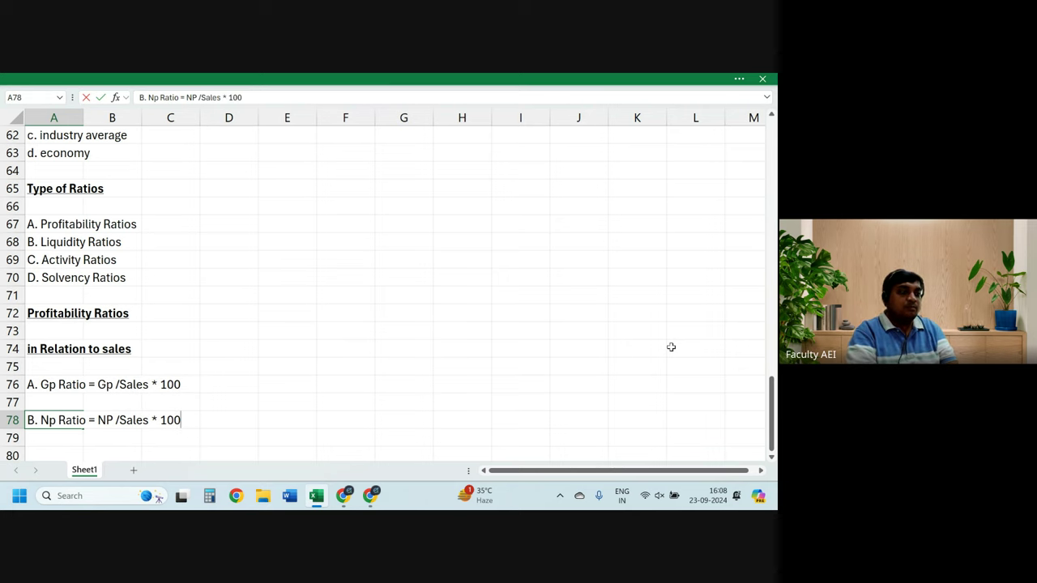
{"action": "key", "text": "Return"}
{"action": "key", "text": "Return"}
{"action": "key", "text": "Return"}
{"action": "key", "text": "Return"}
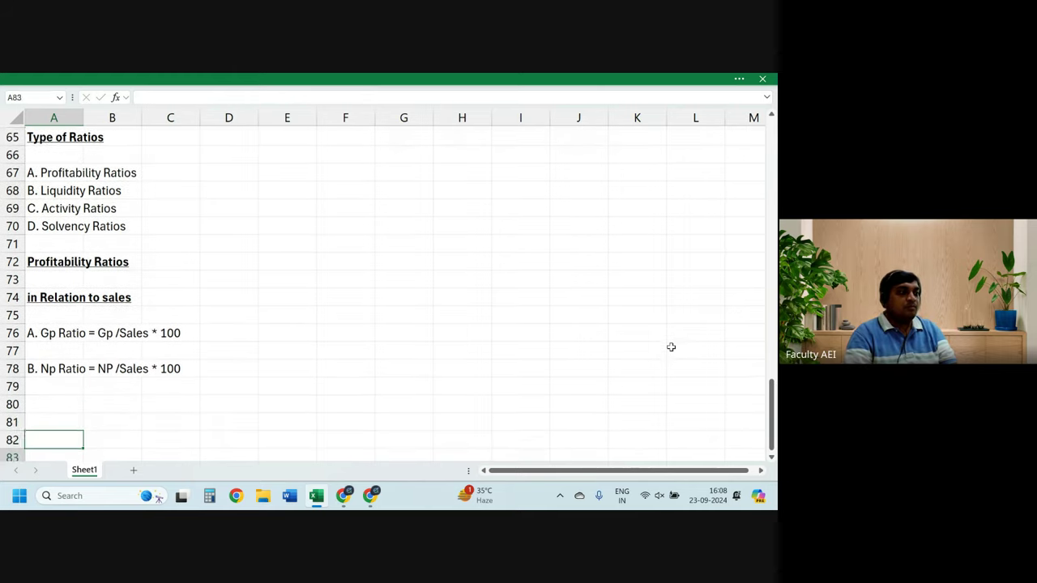
{"action": "key", "text": "Return"}
{"action": "key", "text": "Return"}
{"action": "key", "text": "Return"}
{"action": "key", "text": "Up"}
{"action": "key", "text": "Up"}
{"action": "key", "text": "Up"}
{"action": "key", "text": "Up"}
{"action": "key", "text": "Up"}
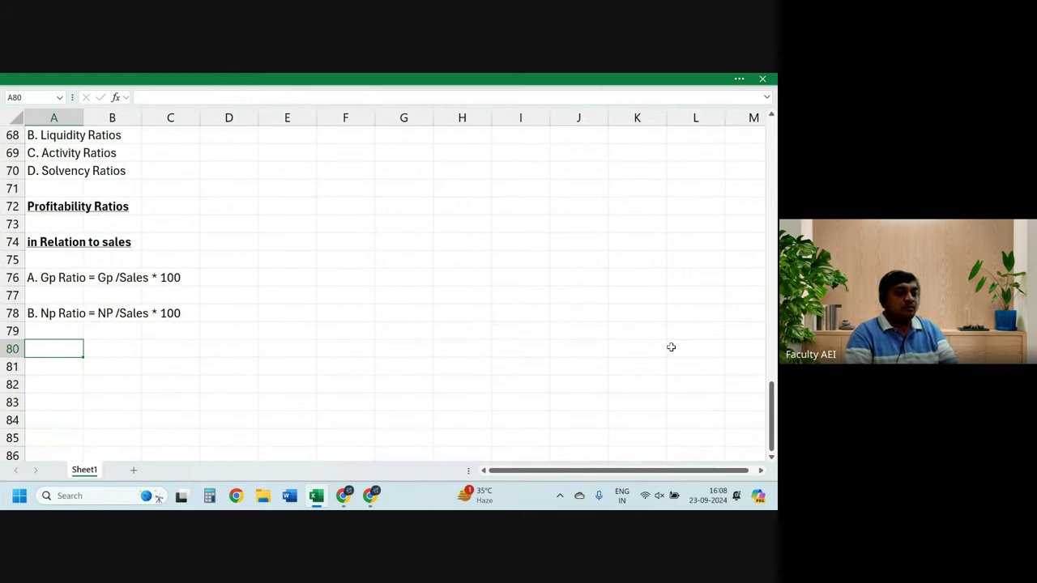
{"action": "type", "text": "C. "}
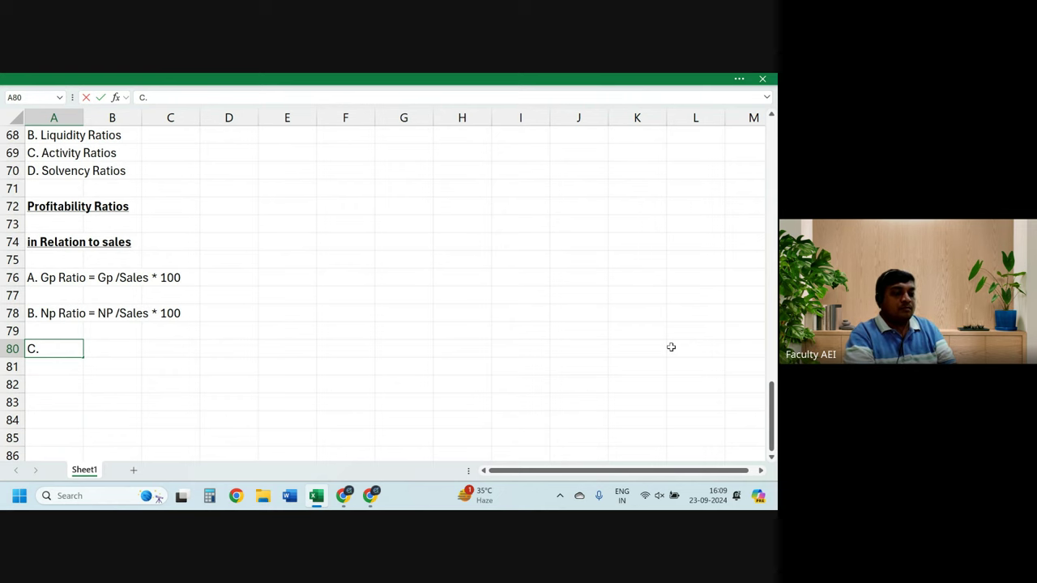
{"action": "type", "text": "Operating "}
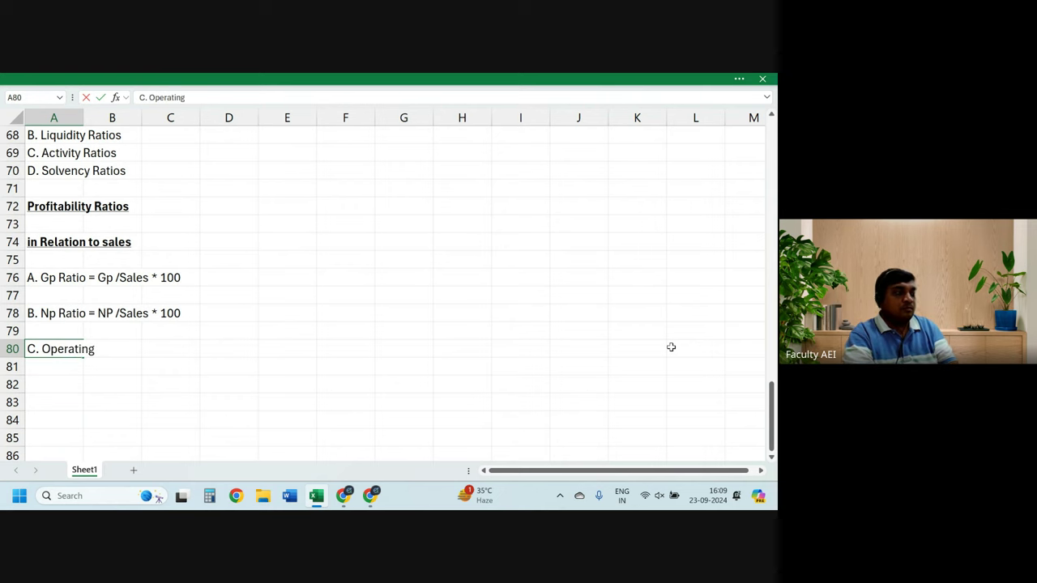
{"action": "type", "text": "Profit"}
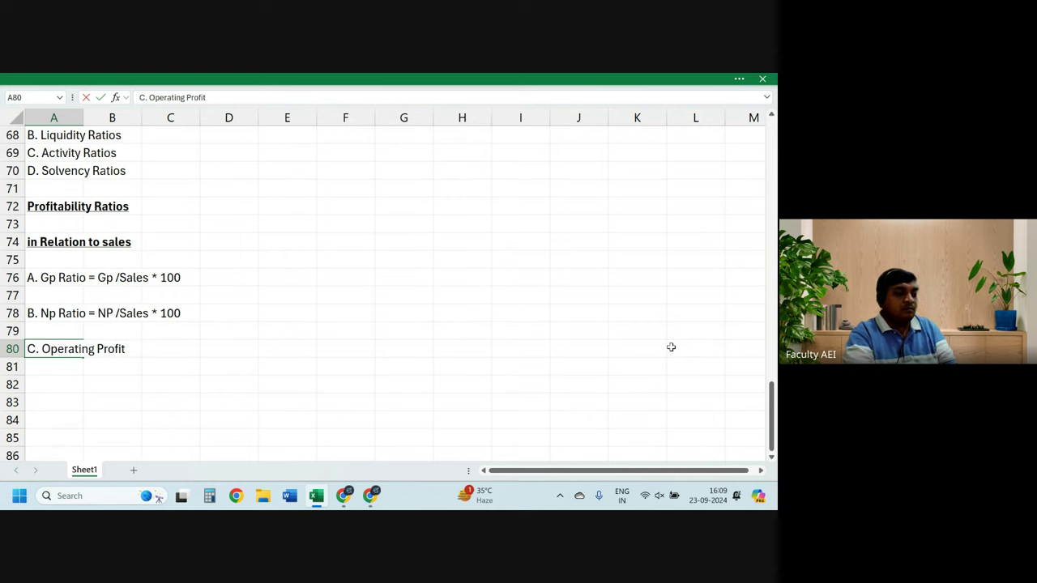
{"action": "type", "text": " Ratio"}
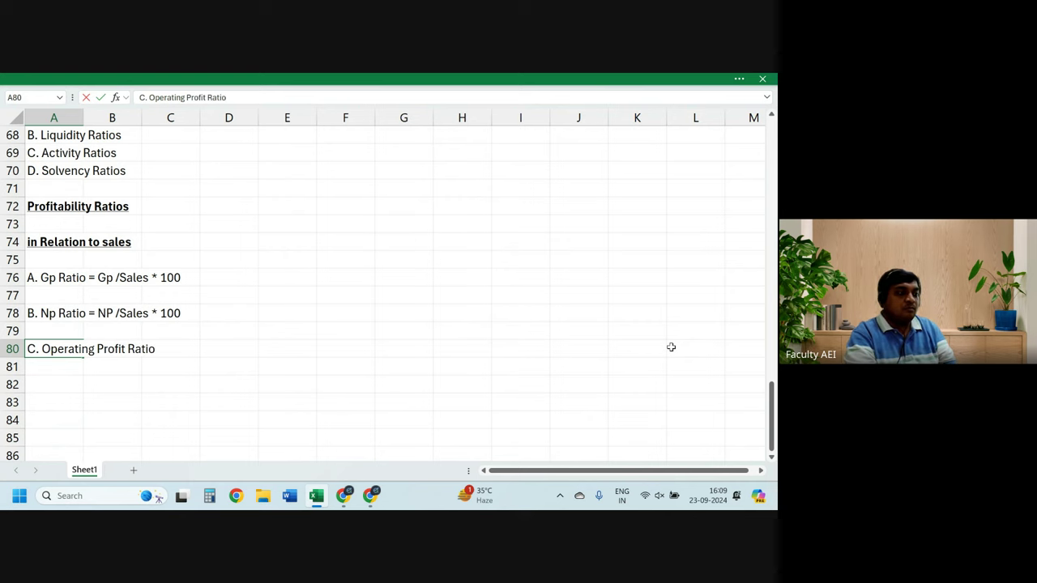
{"action": "type", "text": " = Op"}
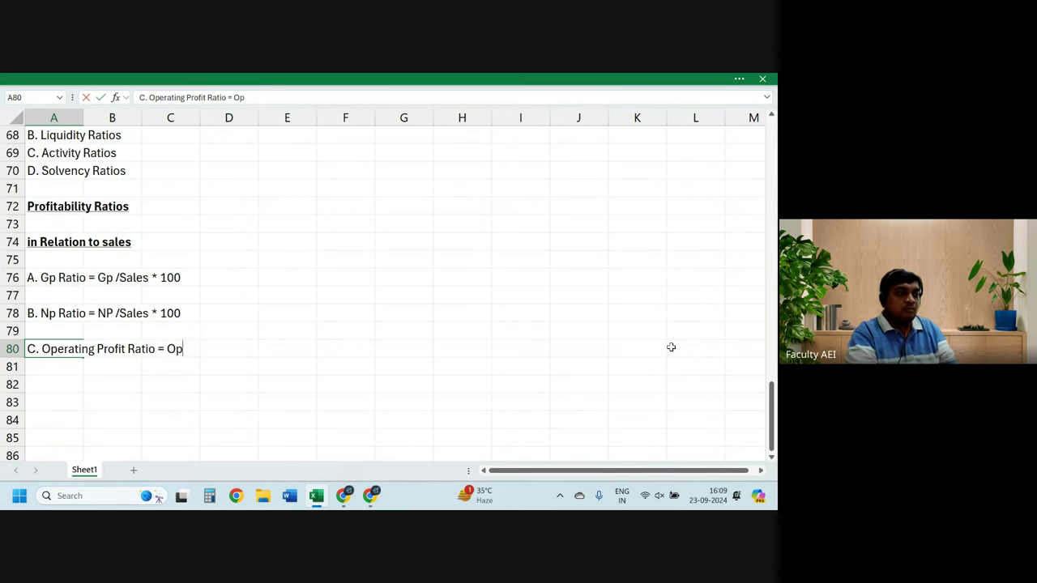
{"action": "type", "text": " Profi"}
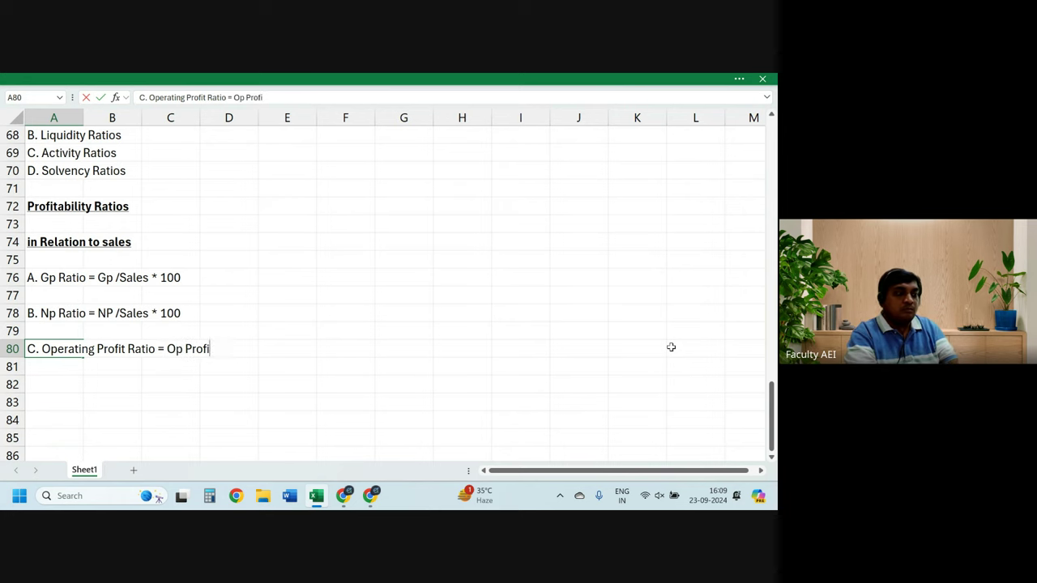
{"action": "type", "text": "t / Sale"}
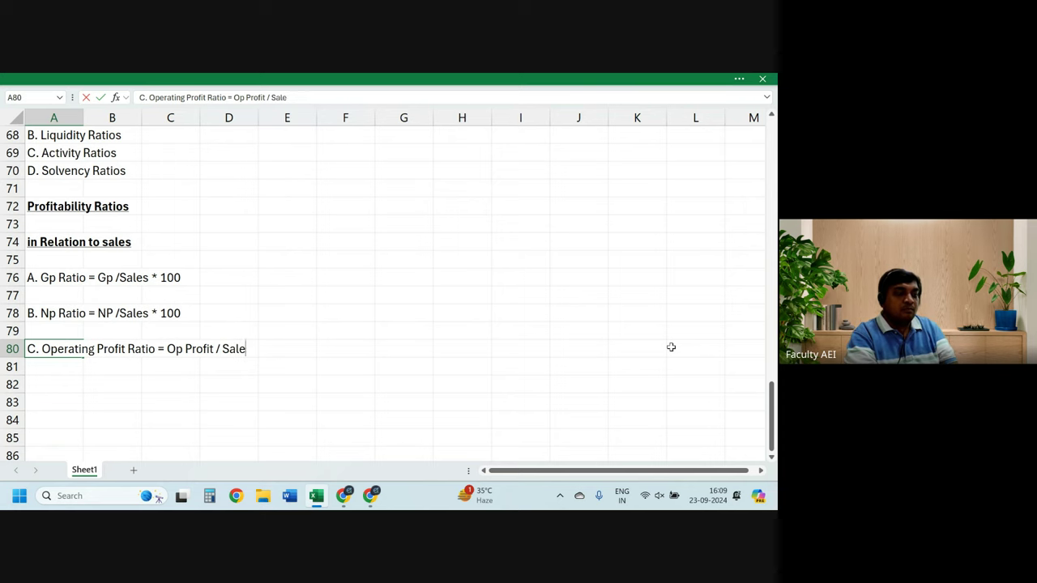
{"action": "type", "text": "s * 100"}
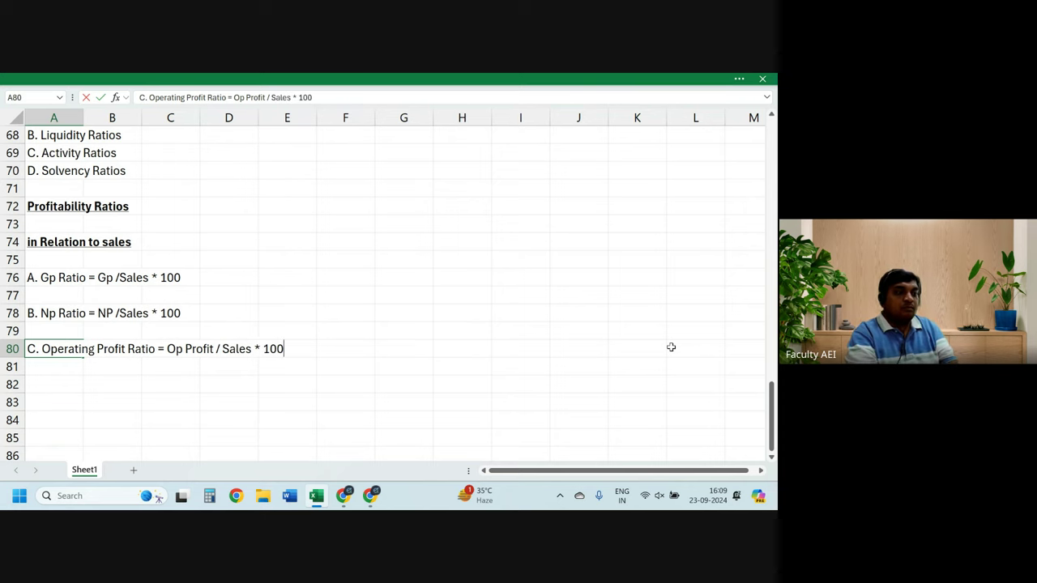
{"action": "key", "text": "Return"}
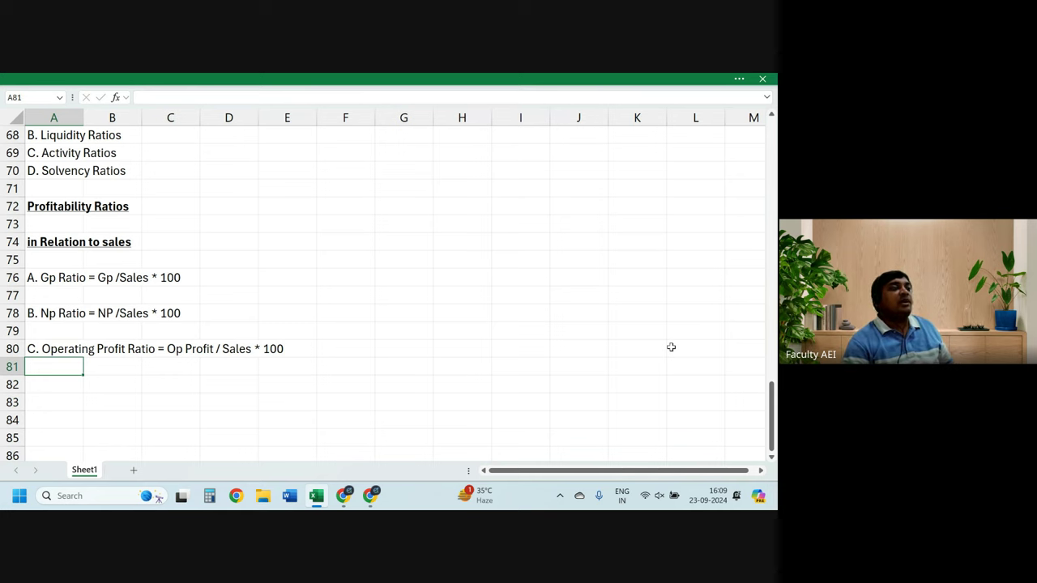
{"action": "key", "text": "Up"}
{"action": "key", "text": "Up"}
{"action": "key", "text": "Up"}
{"action": "key", "text": "Up"}
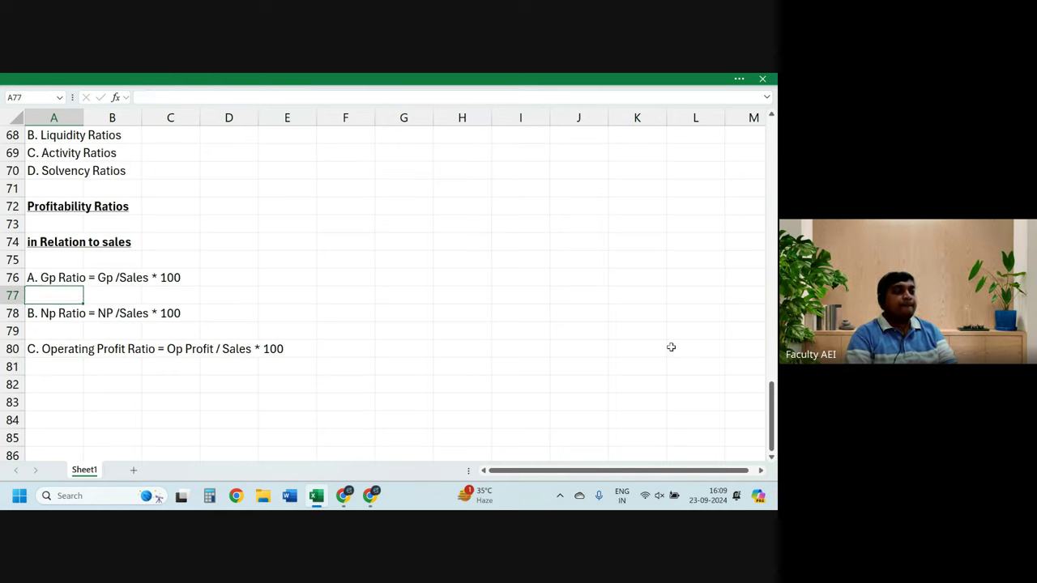
{"action": "key", "text": "Up"}
{"action": "key", "text": "Right"}
{"action": "key", "text": "Right"}
{"action": "key", "text": "Right"}
{"action": "key", "text": "Right"}
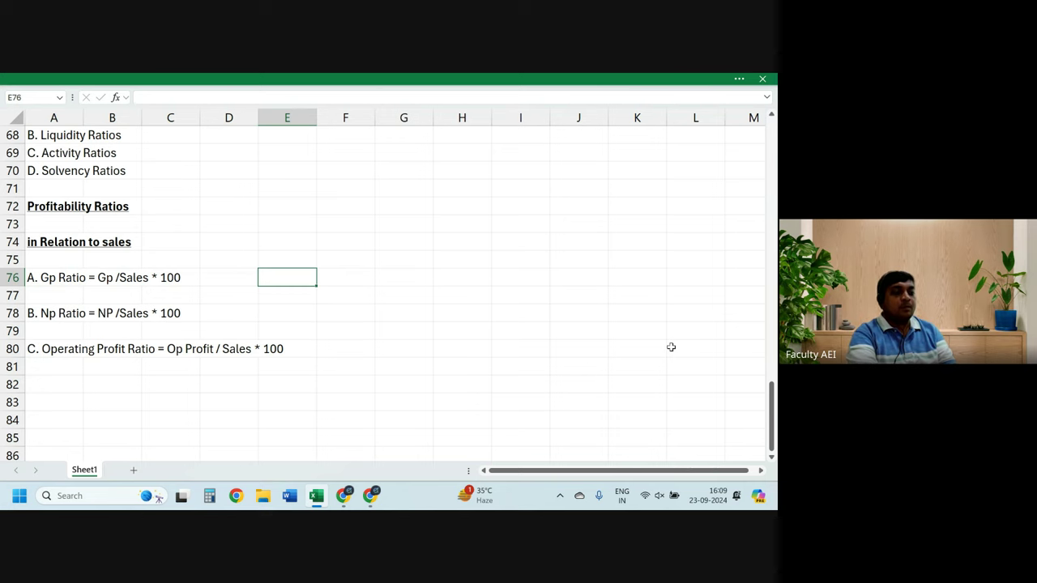
Step: Write '100 - Gp ratio = COS %' in E76 beside the Gp Ratio formula
{"action": "type", "text": "100"}
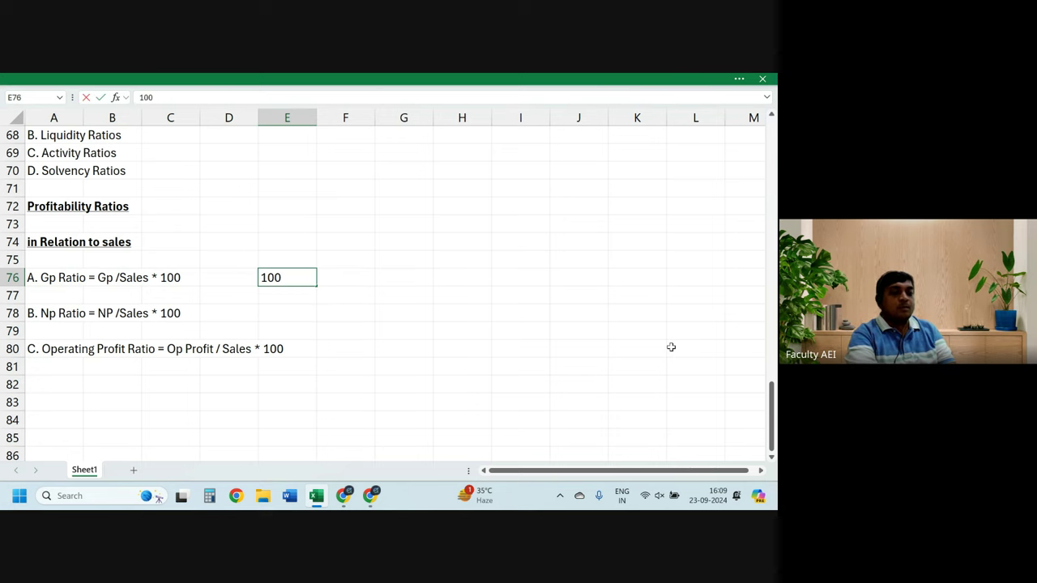
{"action": "type", "text": " ="}
{"action": "key", "text": "BackSpace"}
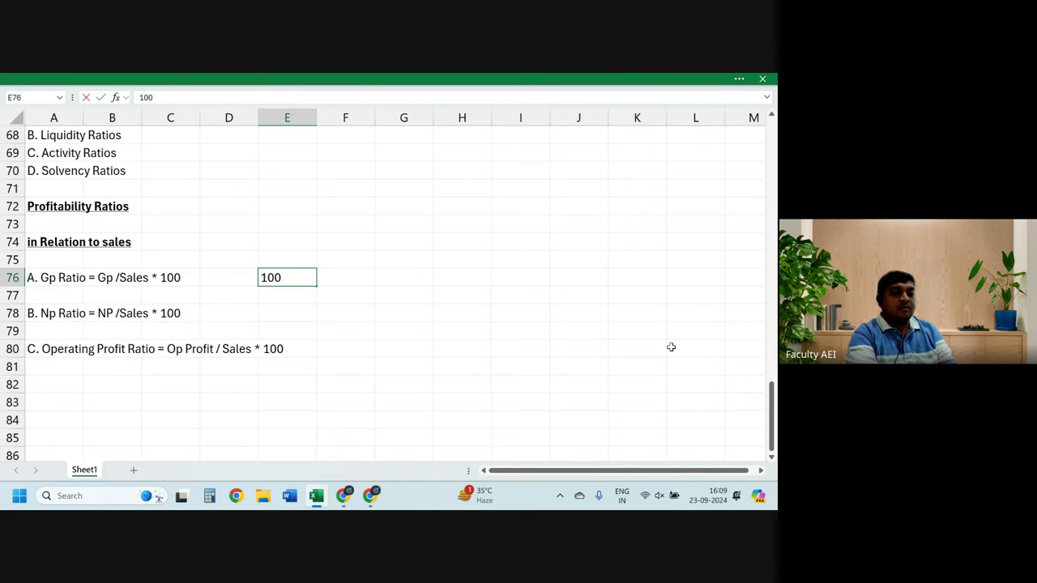
{"action": "type", "text": "- Gp"}
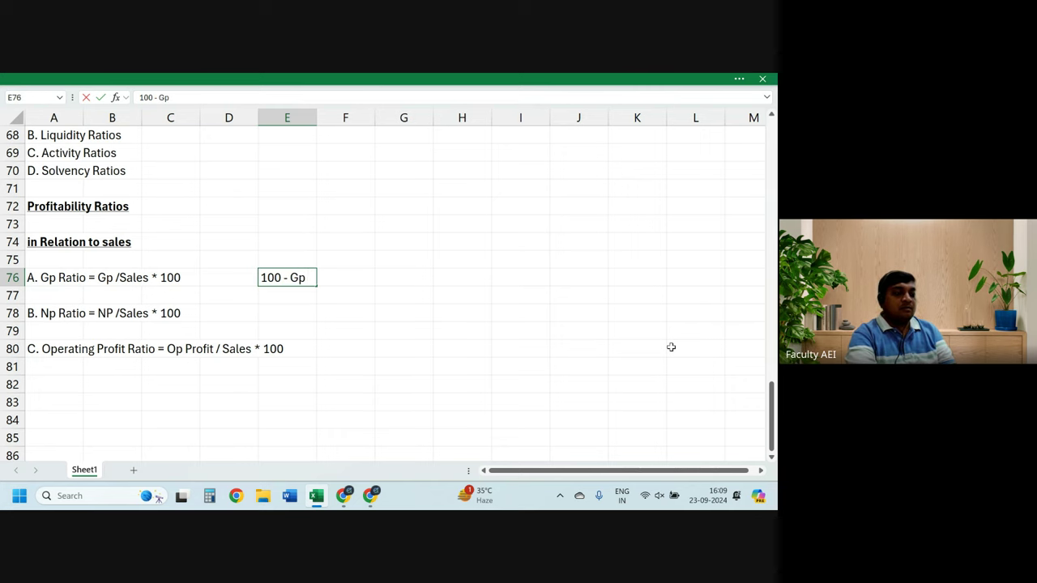
{"action": "type", "text": " ratio"}
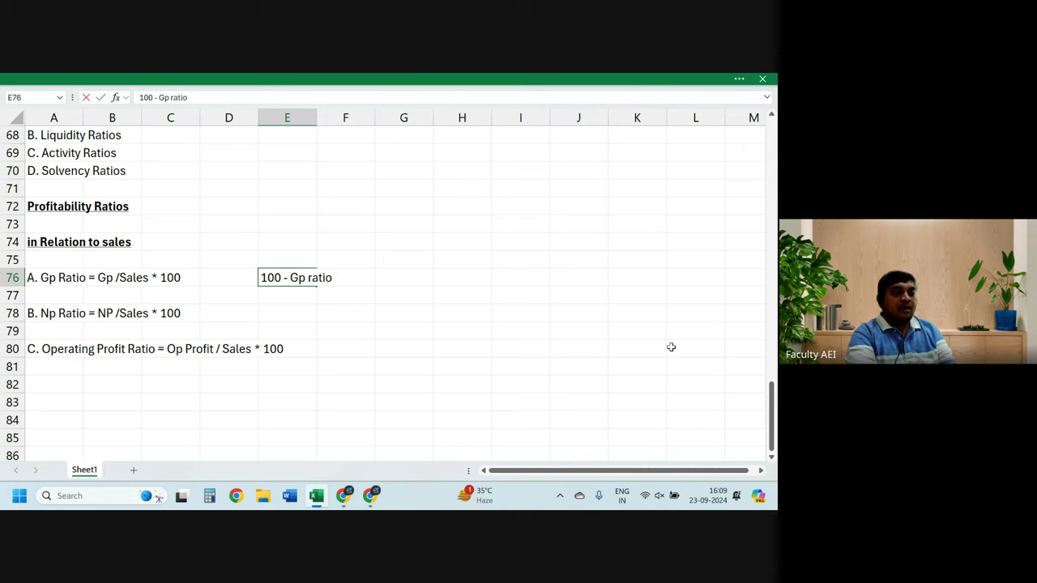
{"action": "type", "text": " ="}
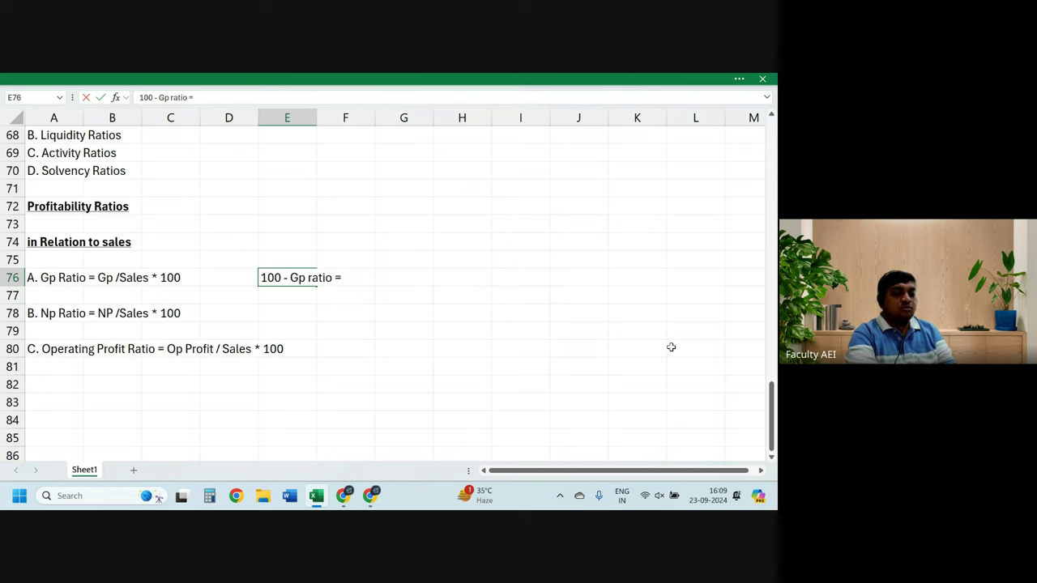
{"action": "type", "text": " COS %"}
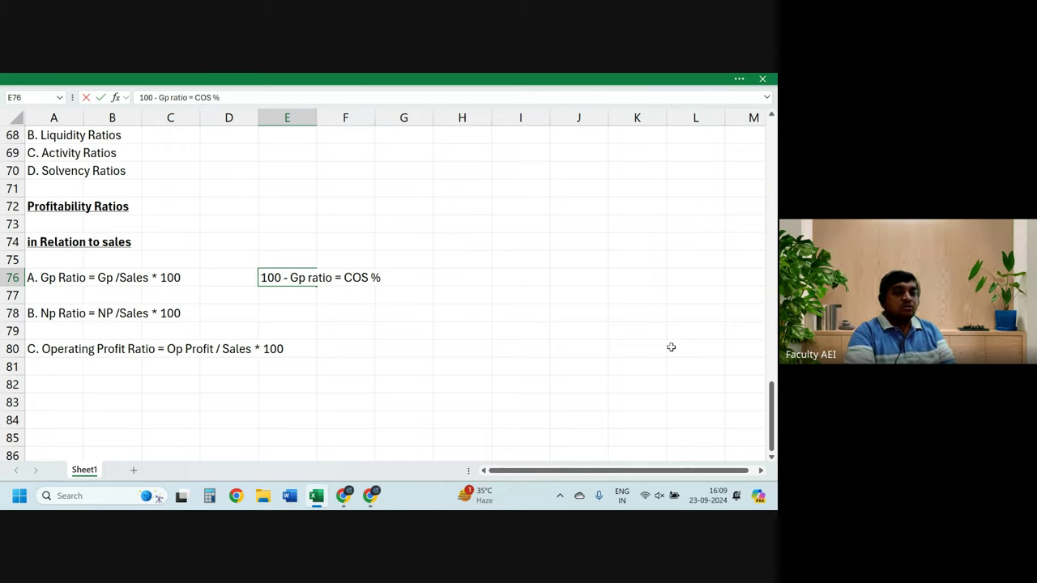
{"action": "key", "text": "Return"}
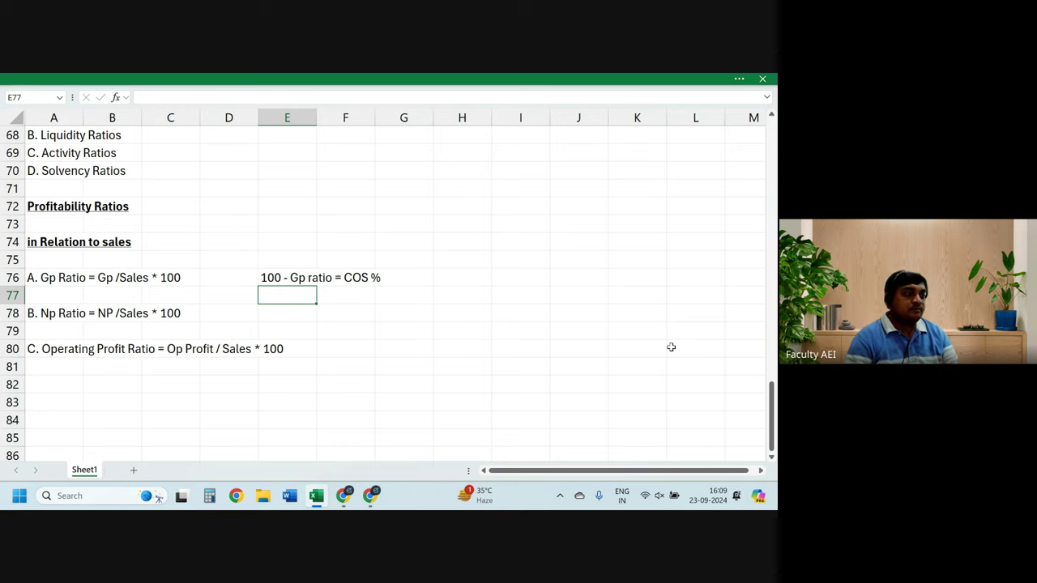
{"action": "key", "text": "Down"}
{"action": "key", "text": "Down"}
{"action": "key", "text": "Down"}
{"action": "key", "text": "Down"}
{"action": "key", "text": "Down"}
{"action": "key", "text": "Left"}
{"action": "key", "text": "Left"}
{"action": "key", "text": "Left"}
{"action": "key", "text": "Left"}
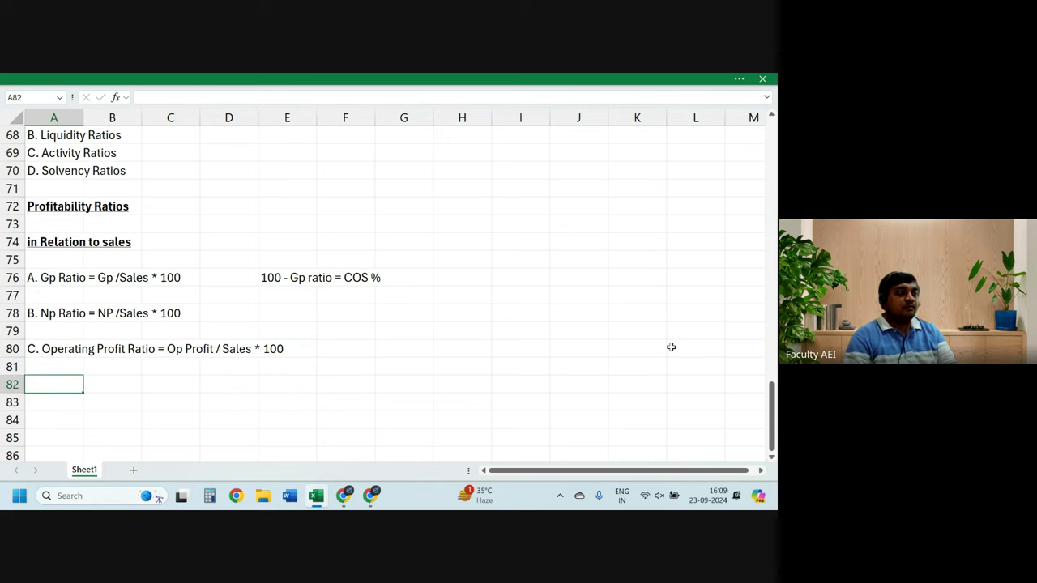
Step: Enter 'in Relation to Investments' in A82 and format it bold and underlined
{"action": "type", "text": "in Rea"}
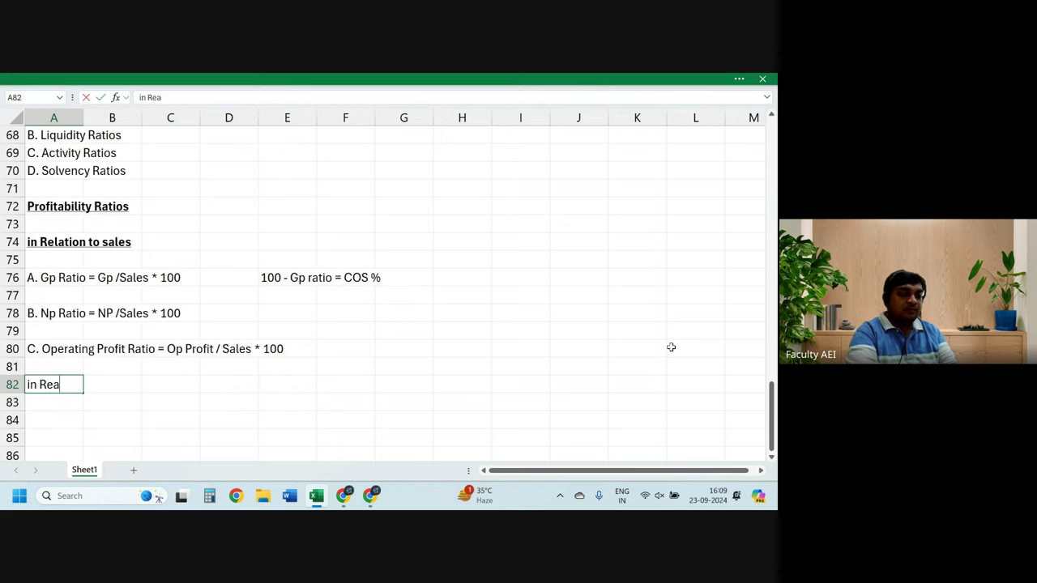
{"action": "key", "text": "BackSpace"}
{"action": "type", "text": "lation"}
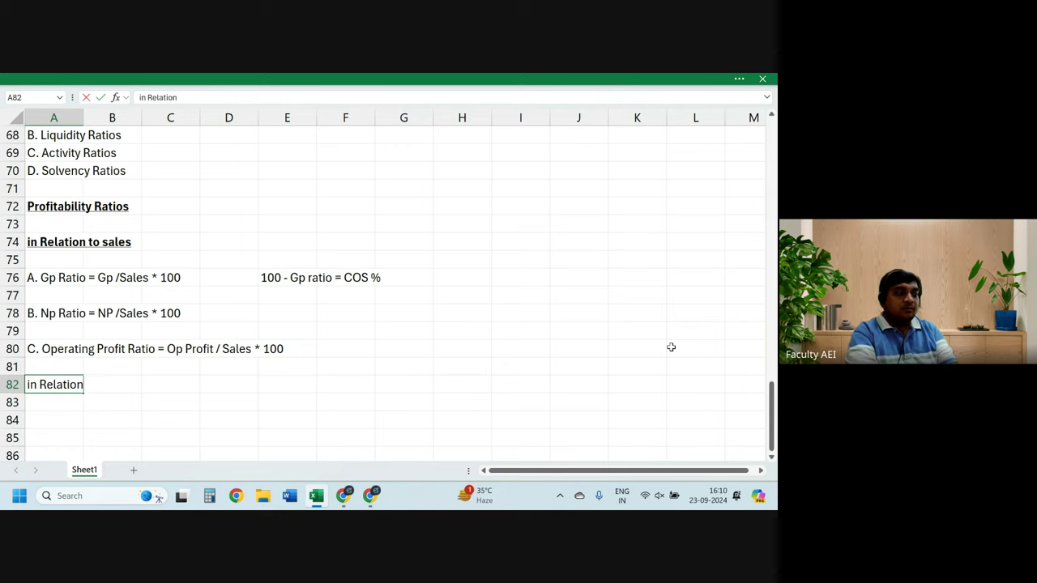
{"action": "type", "text": " to"}
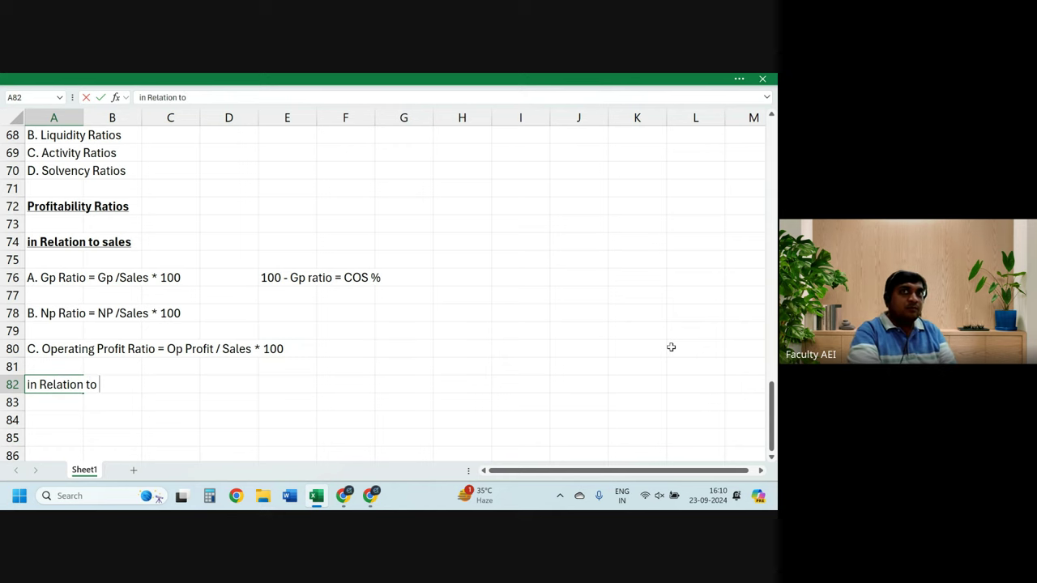
{"action": "type", "text": " Invest"}
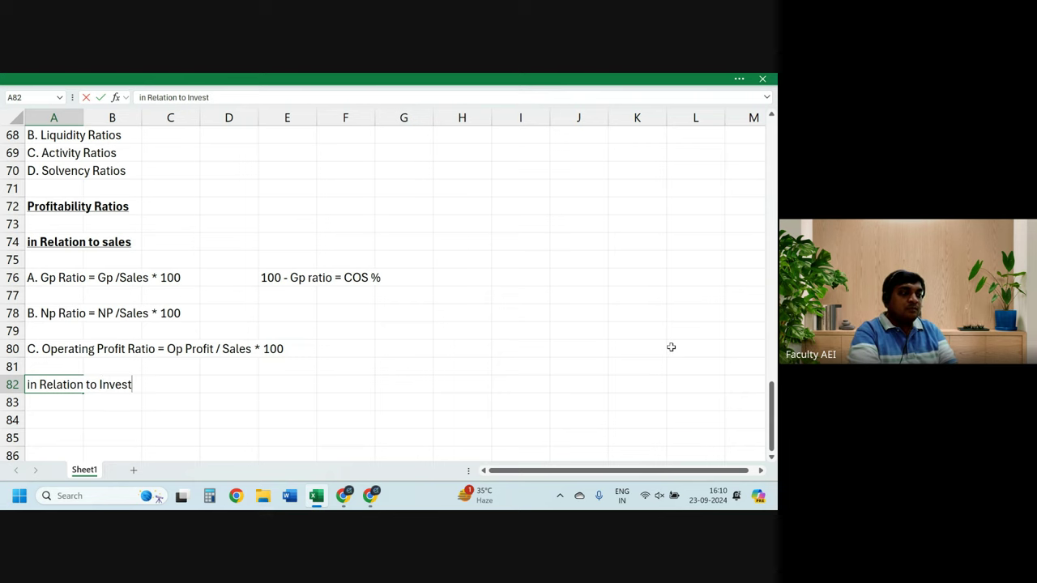
{"action": "type", "text": "ments"}
{"action": "key", "text": "Return"}
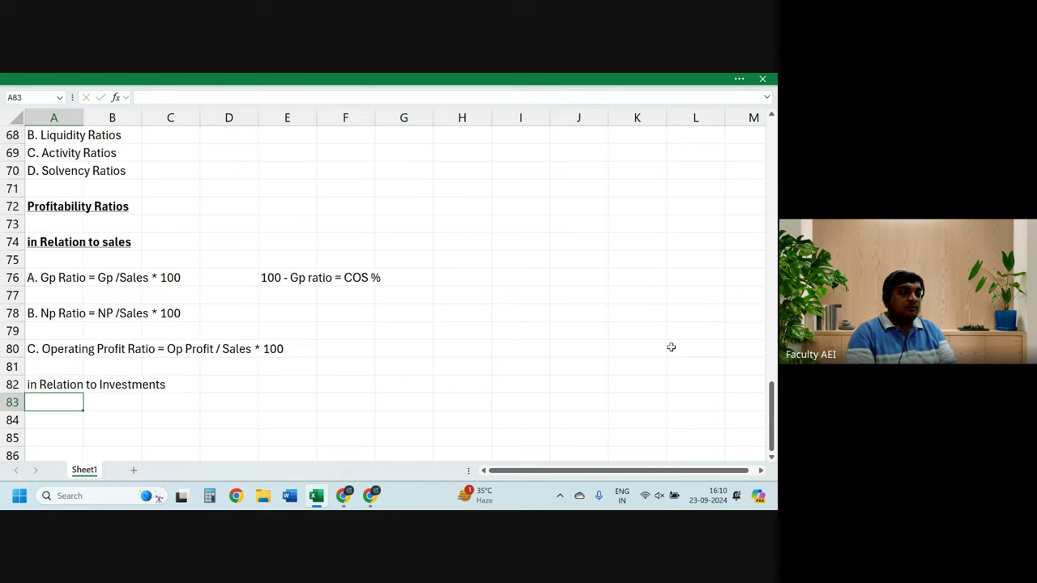
{"action": "key", "text": "Up"}
{"action": "key", "text": "ctrl+b"}
{"action": "key", "text": "ctrl+u"}
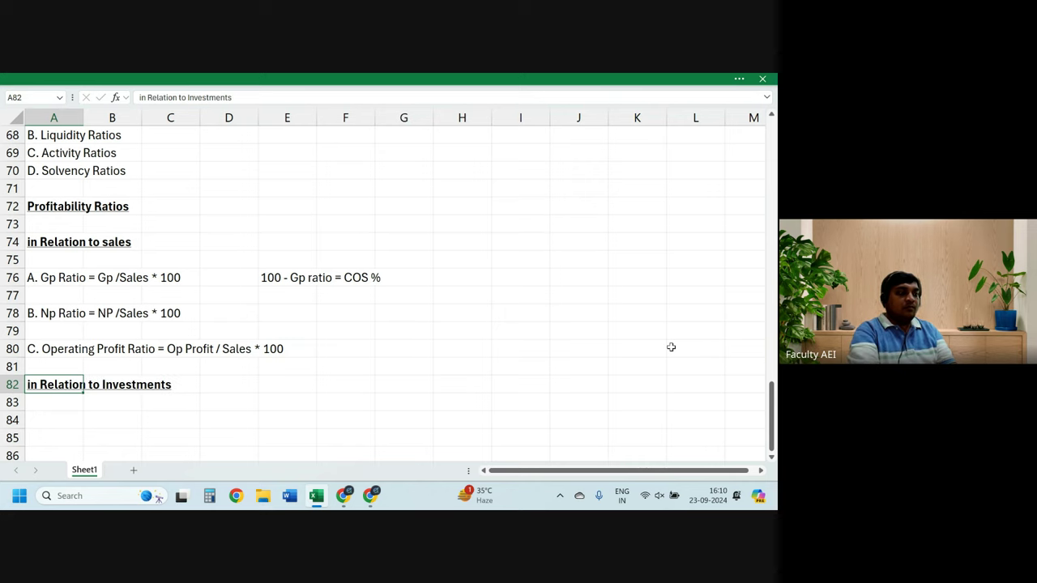
{"action": "key", "text": "Down"}
{"action": "key", "text": "Down"}
{"action": "key", "text": "Down"}
{"action": "key", "text": "Down"}
{"action": "key", "text": "Down"}
{"action": "key", "text": "Down"}
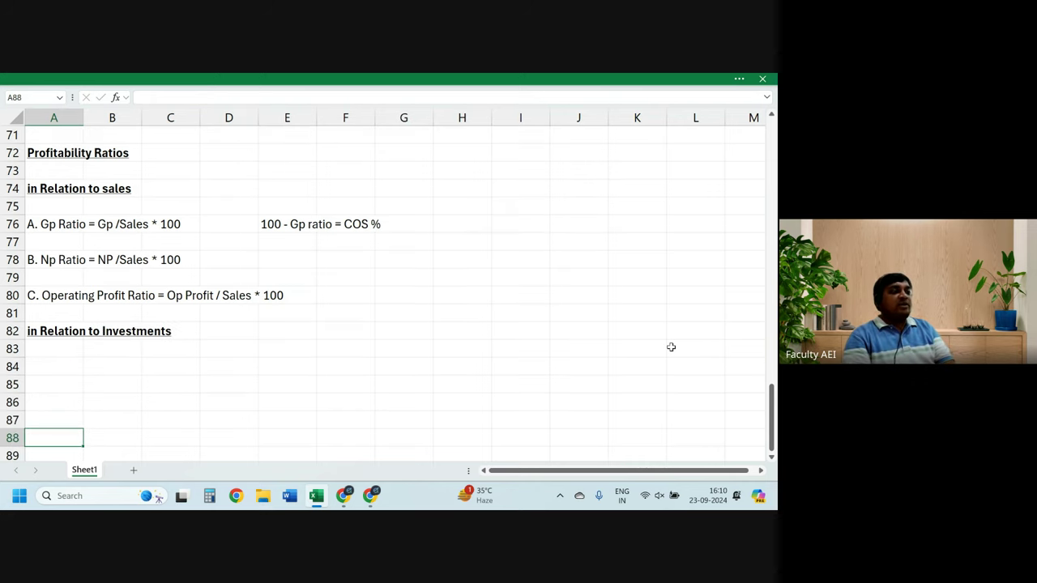
{"action": "key", "text": "Up"}
{"action": "key", "text": "Up"}
{"action": "key", "text": "Up"}
{"action": "key", "text": "Up"}
Step: Enter 'Return on Capital Employed = EBIT / Capital employed * 100' in cell A84
{"action": "type", "text": "RE"}
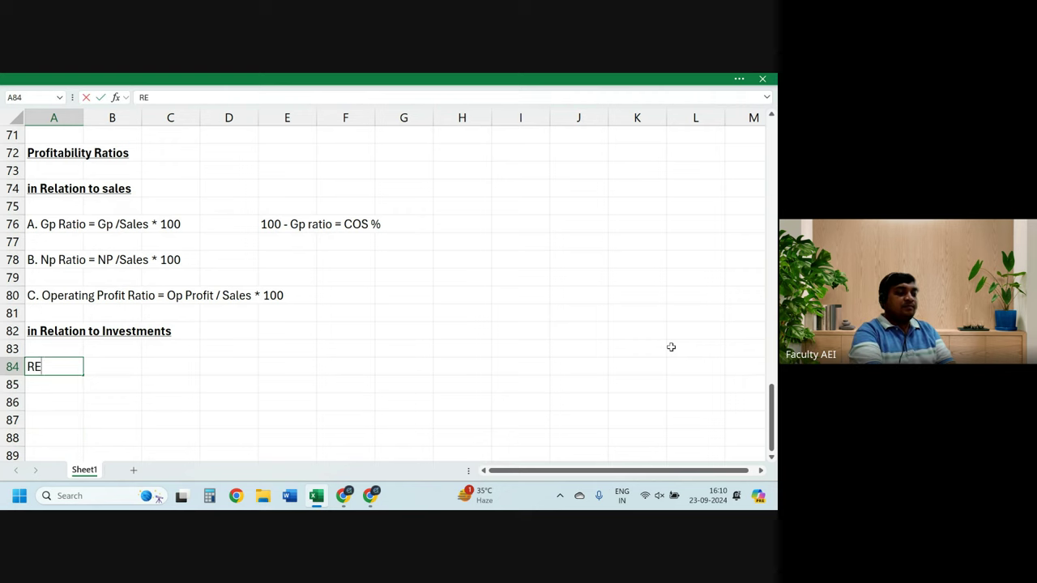
{"action": "type", "text": "urn "}
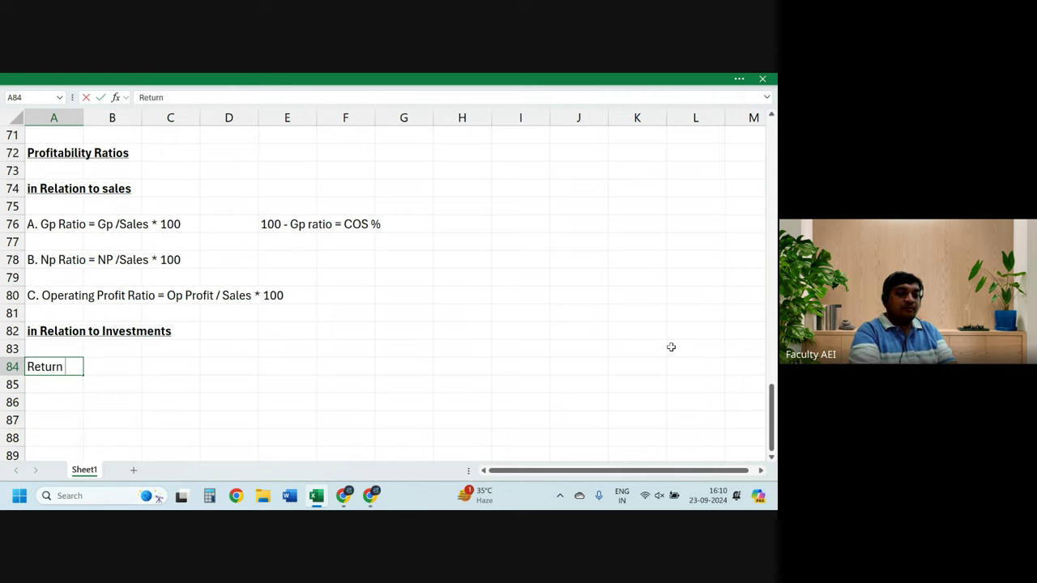
{"action": "type", "text": "on Capit"}
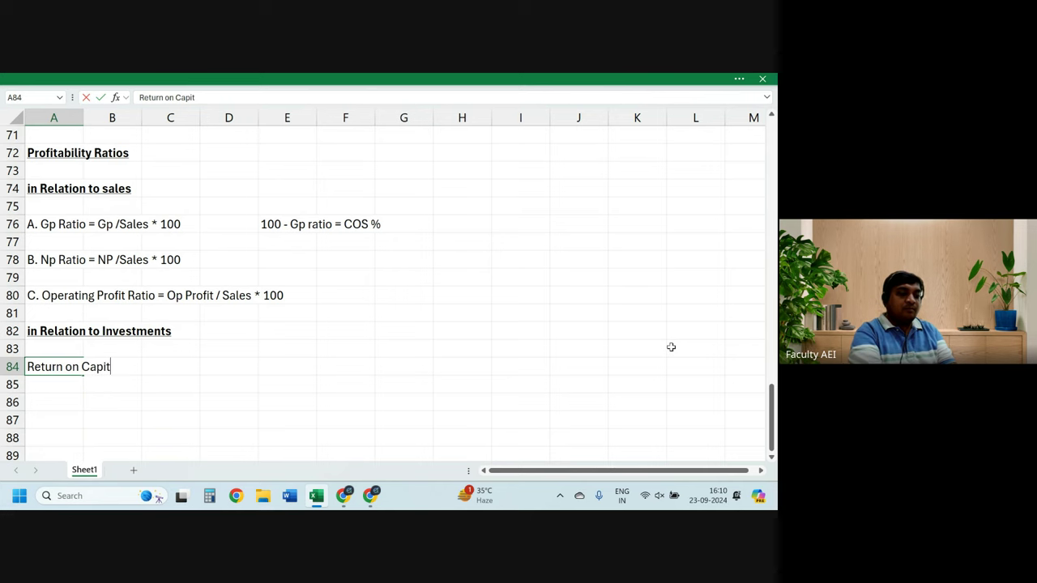
{"action": "type", "text": "alEmpl"}
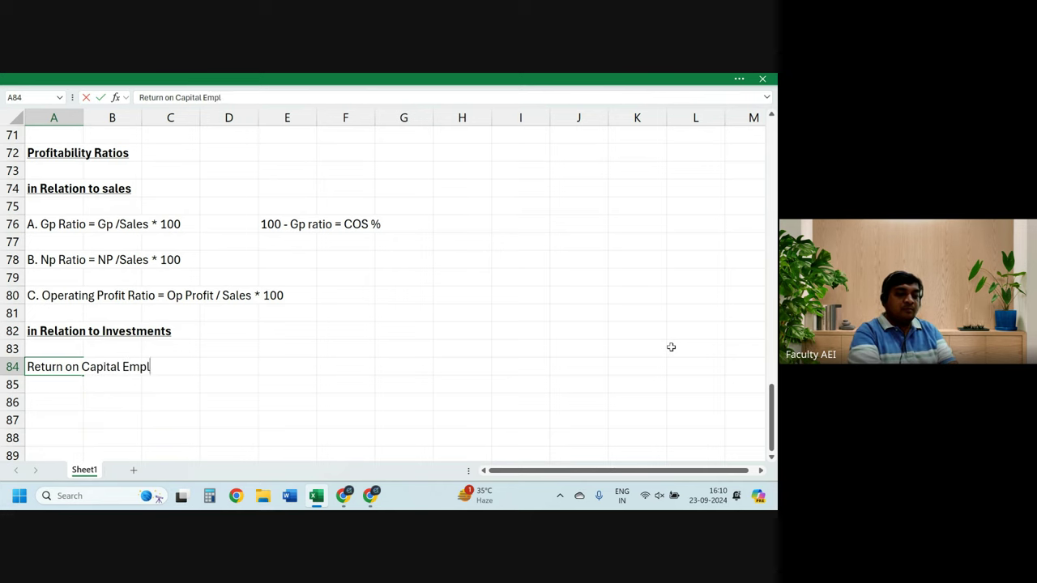
{"action": "type", "text": "oyed"}
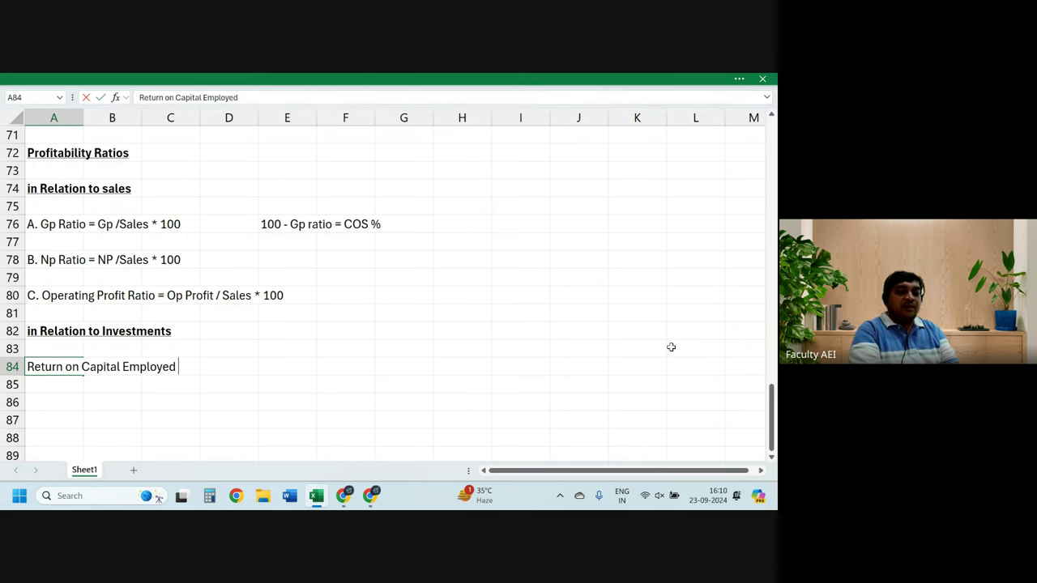
{"action": "type", "text": " =EBIT"}
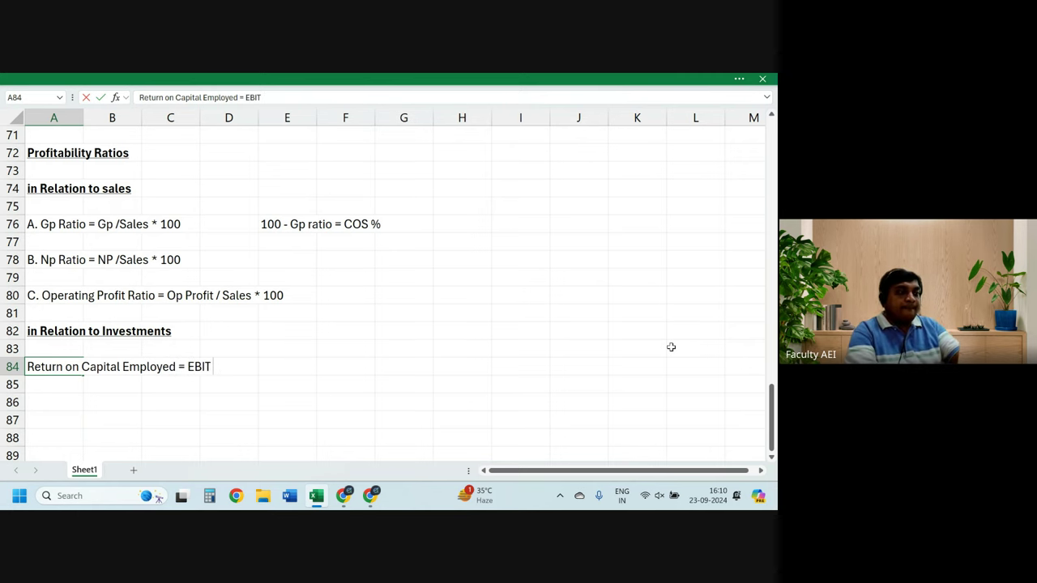
{"action": "type", "text": " / Ca"}
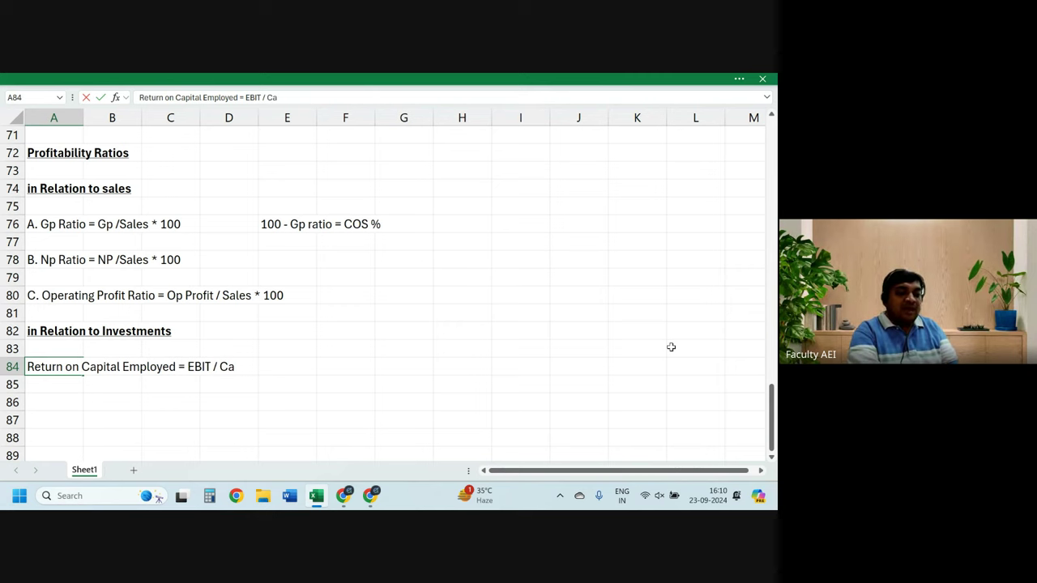
{"action": "type", "text": "pital"}
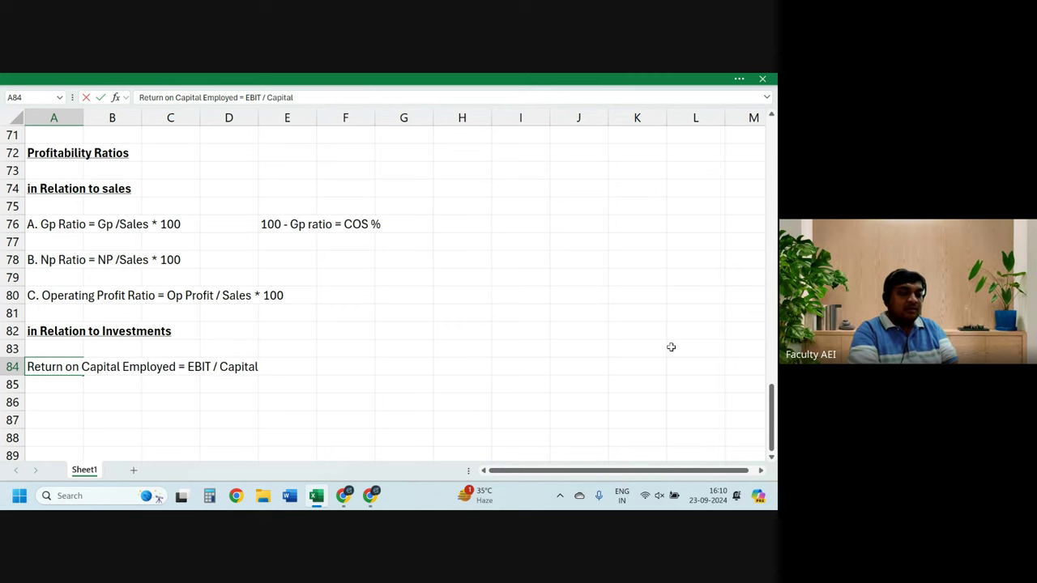
{"action": "type", "text": "employed"}
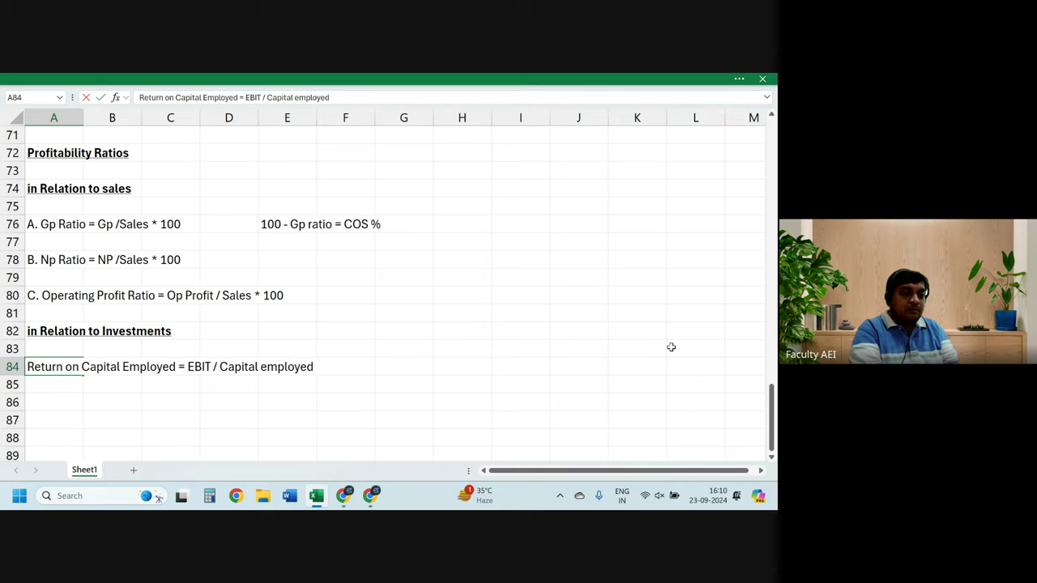
{"action": "type", "text": " * 100"}
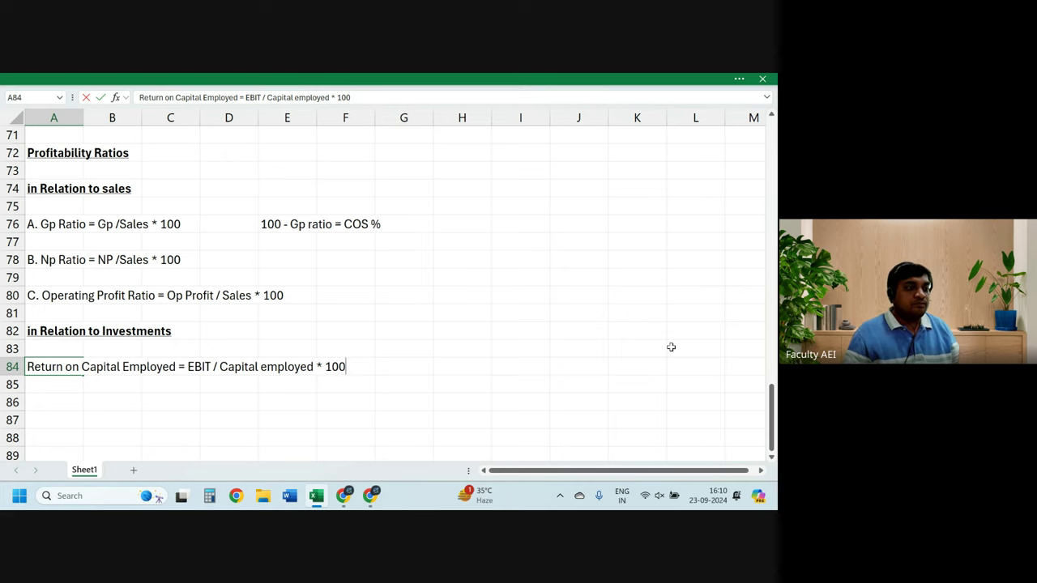
{"action": "key", "text": "Return"}
{"action": "key", "text": "Return"}
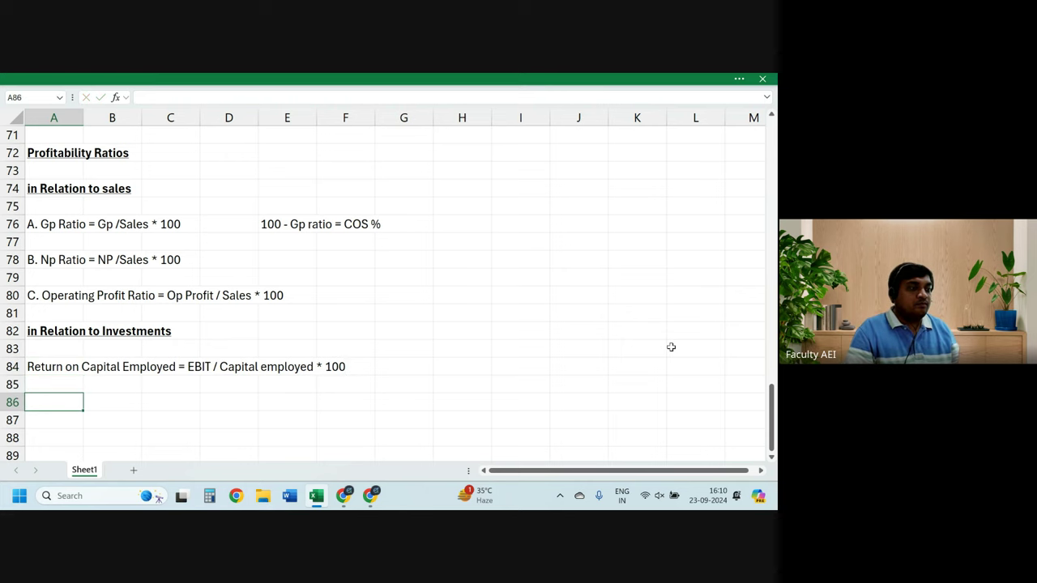
{"action": "key", "text": "Up"}
{"action": "key", "text": "Up"}
{"action": "key", "text": "Right"}
{"action": "key", "text": "Right"}
{"action": "key", "text": "Right"}
{"action": "key", "text": "Right"}
{"action": "key", "text": "Right"}
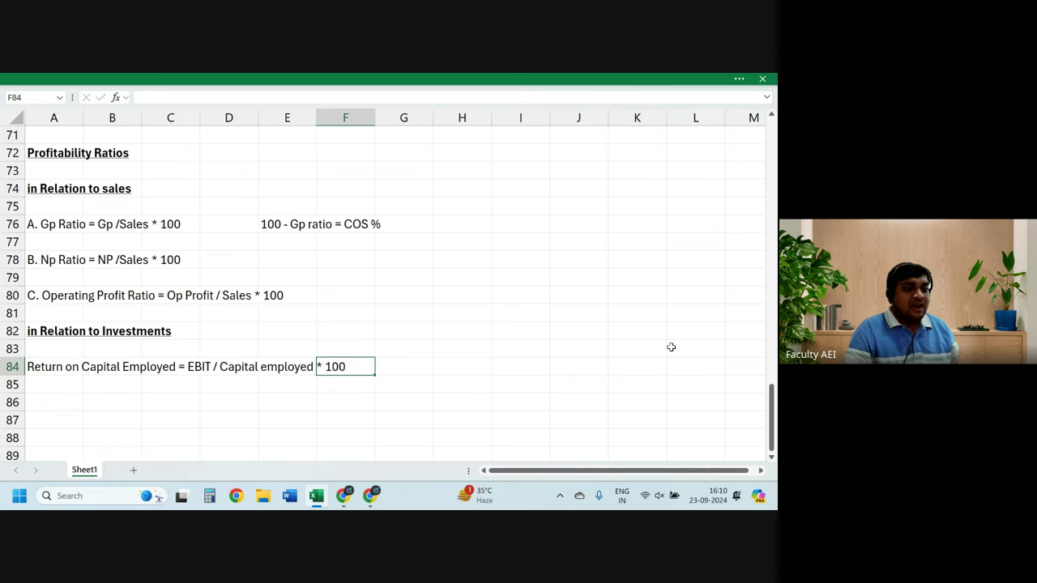
{"action": "key", "text": "Right"}
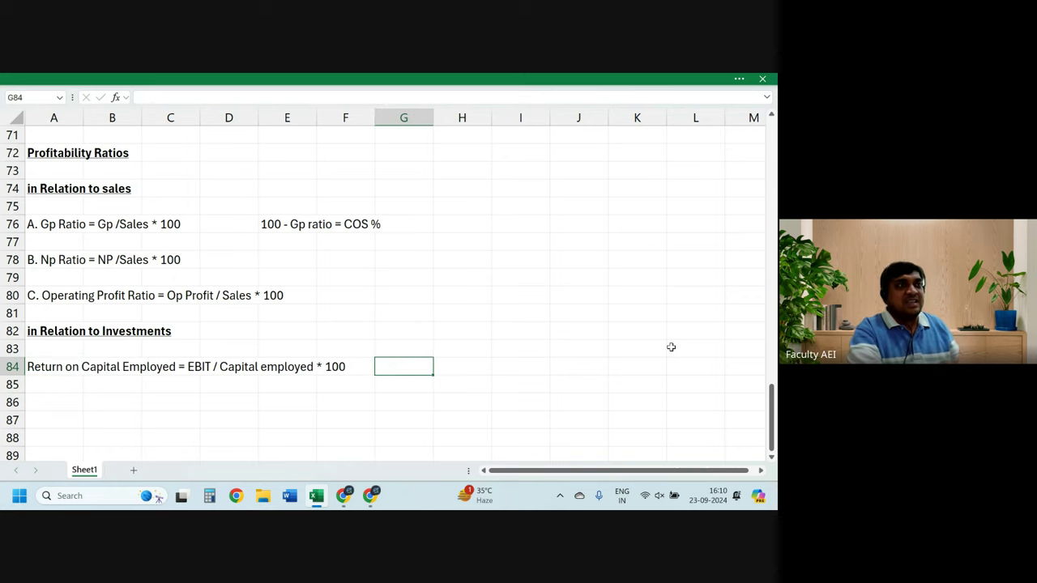
Step: Add the after-tax formula 'EBIT (1-T) / CE * 100' in G84
{"action": "type", "text": "EB"}
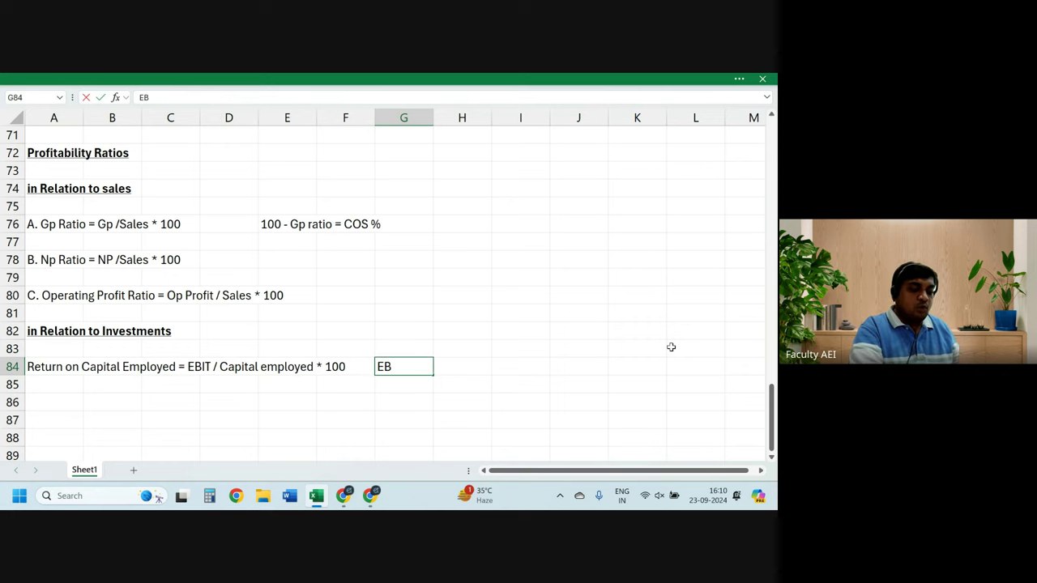
{"action": "type", "text": "IT (1"}
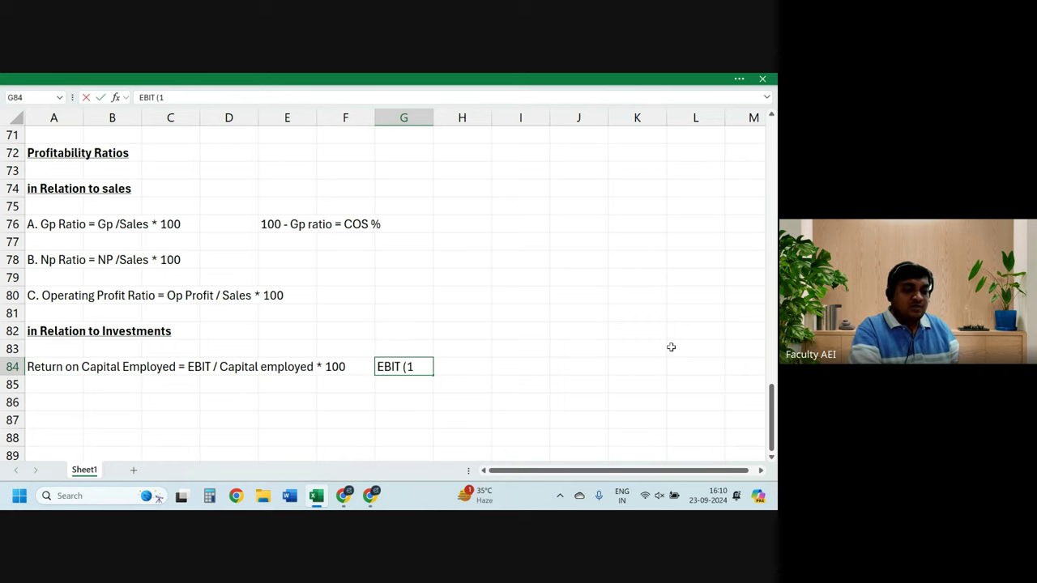
{"action": "type", "text": "-T"}
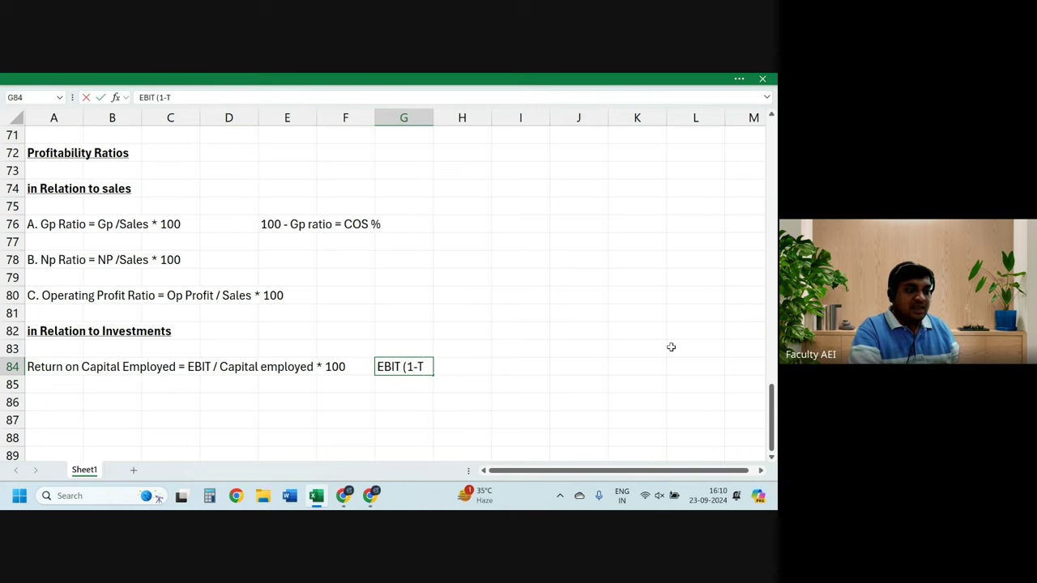
{"action": "type", "text": ")"}
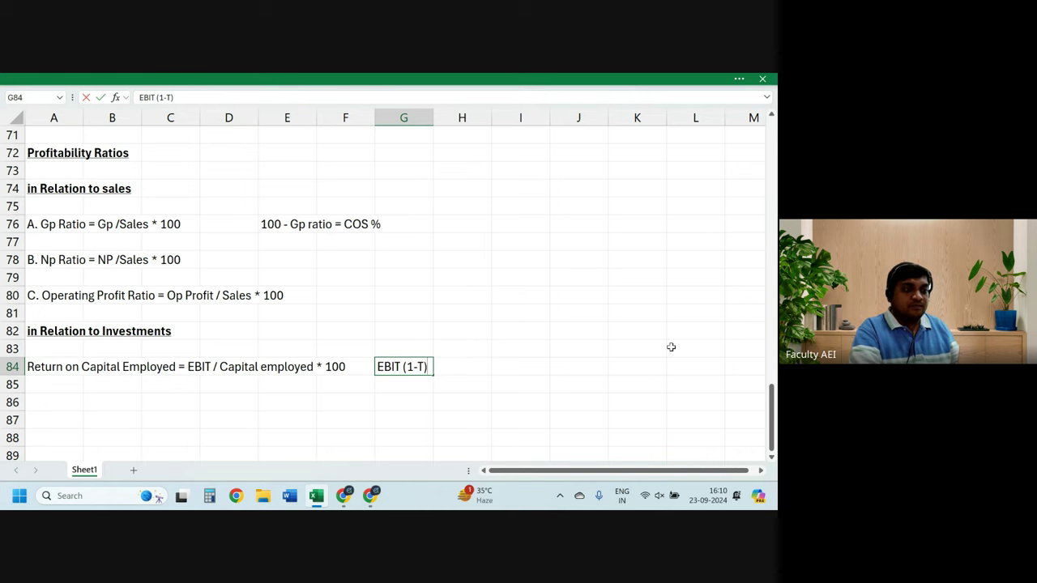
{"action": "type", "text": " / C"}
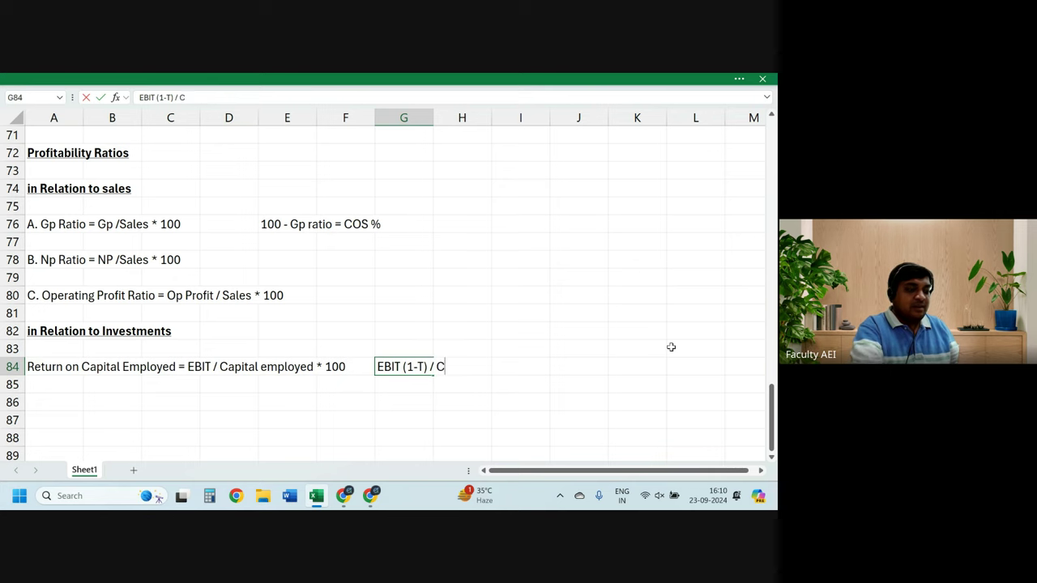
{"action": "type", "text": "W"}
{"action": "key", "text": "BackSpace"}
{"action": "type", "text": "E"}
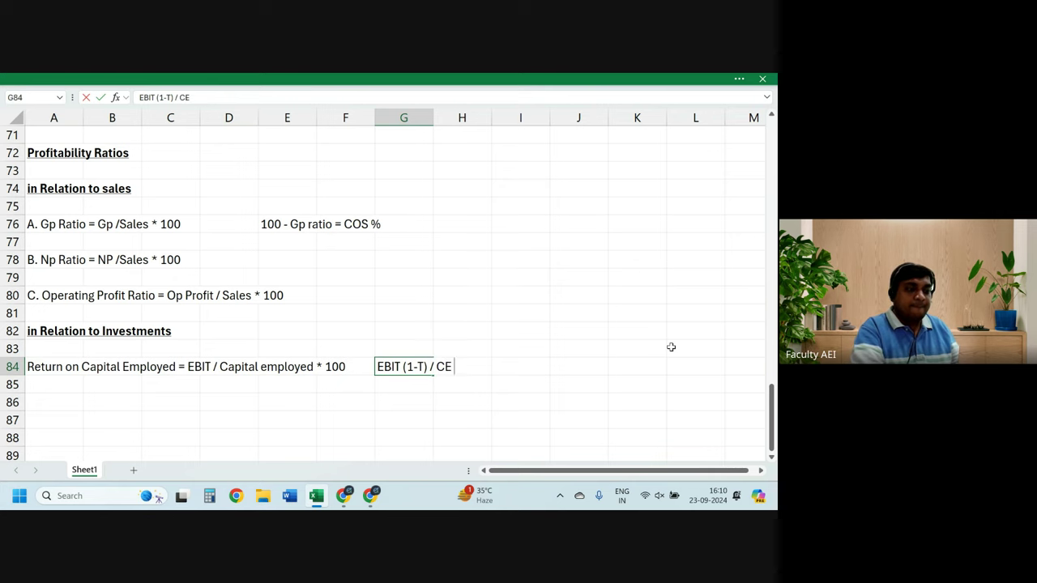
{"action": "type", "text": " * 100"}
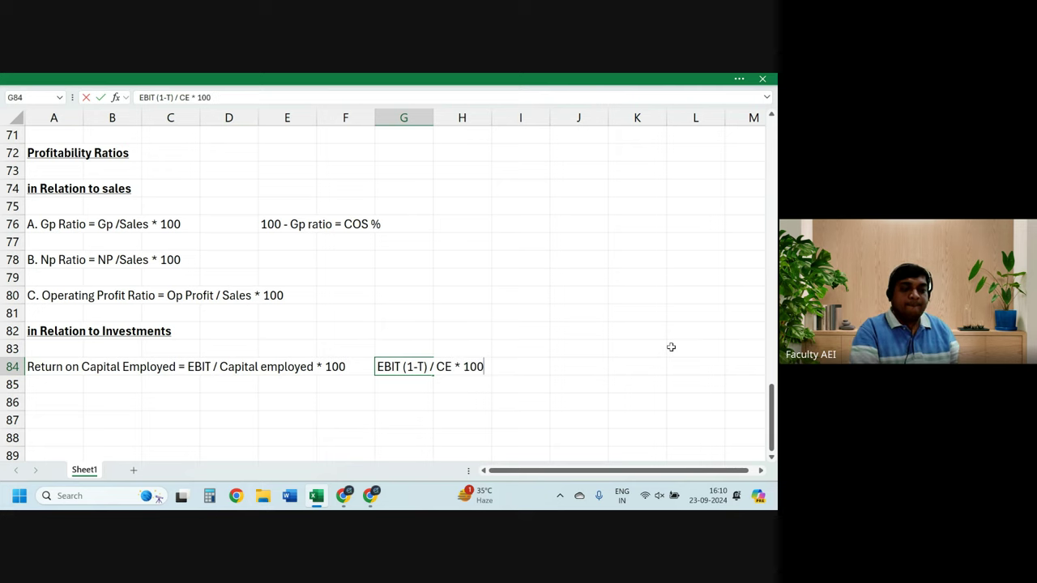
{"action": "key", "text": "Return"}
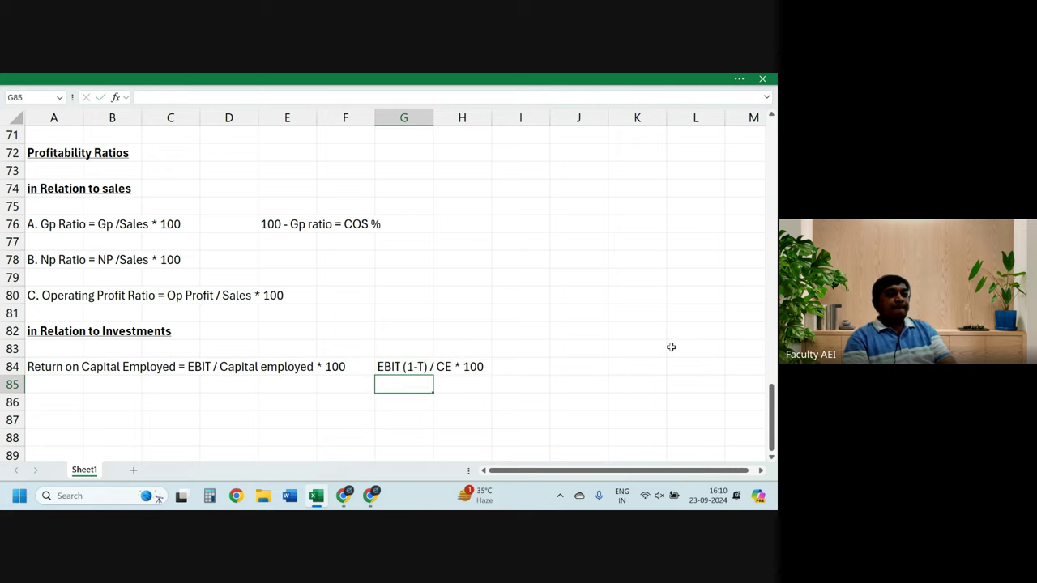
{"action": "key", "text": "Down"}
{"action": "key", "text": "Left"}
{"action": "key", "text": "Left"}
{"action": "key", "text": "Left"}
{"action": "key", "text": "Left"}
{"action": "key", "text": "Left"}
Step: Enter 'Return On Equity = PAFESH / Equity *100' in cell A86
{"action": "type", "text": "R"}
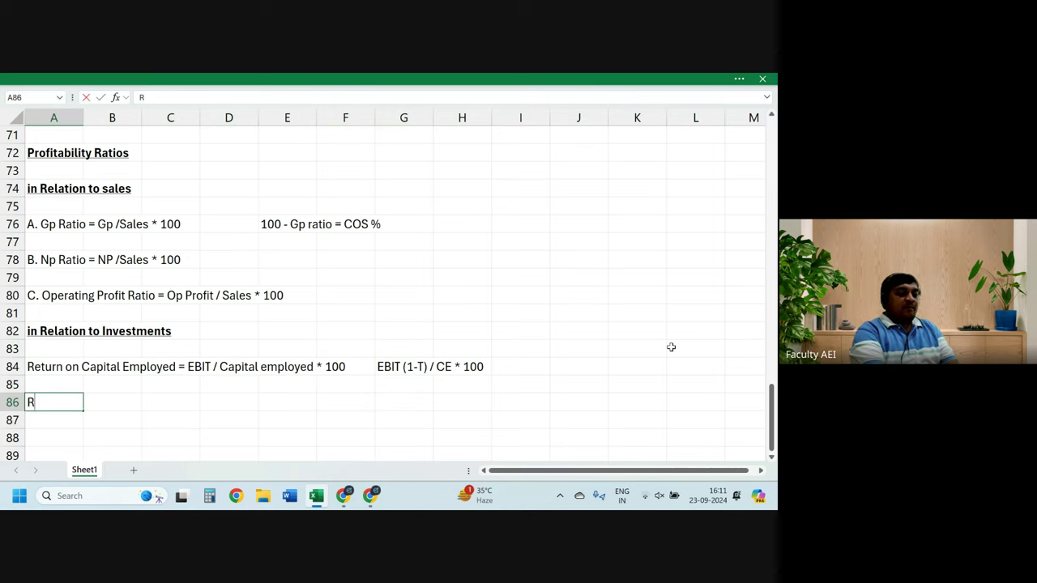
{"action": "type", "text": "eturn On"}
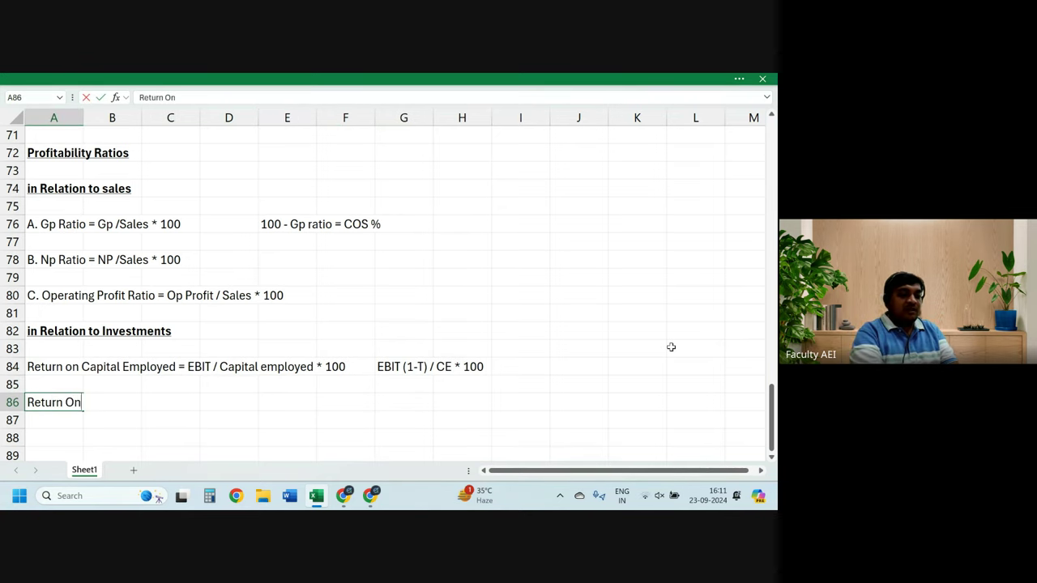
{"action": "type", "text": " Equity "}
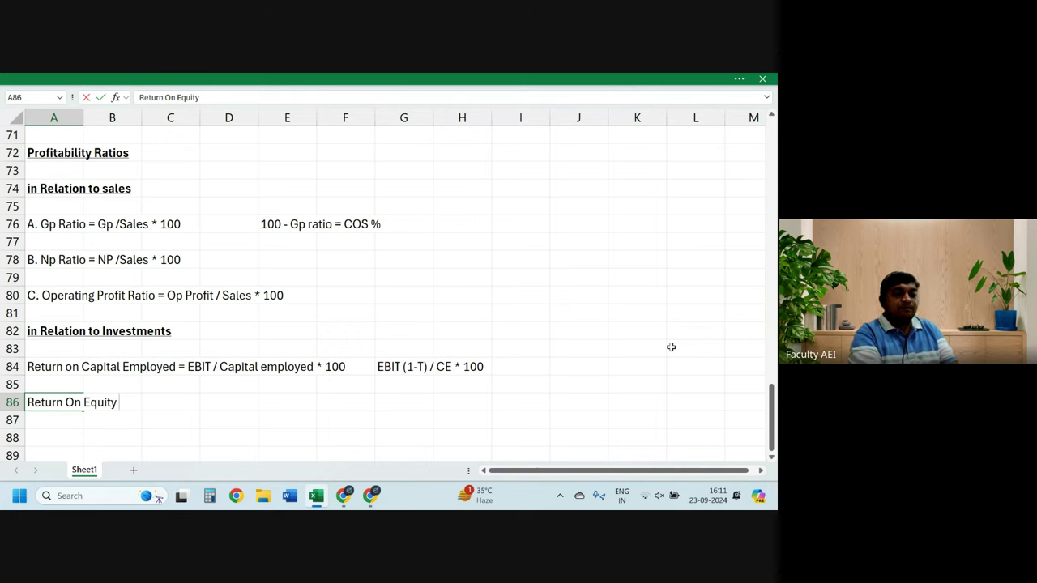
{"action": "type", "text": "= N"}
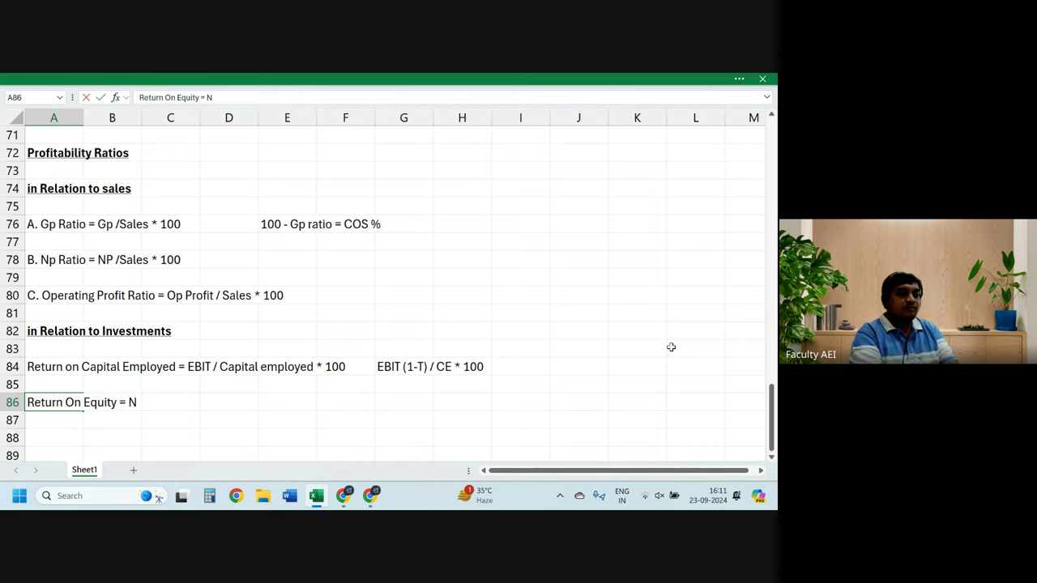
{"action": "key", "text": "BackSpace"}
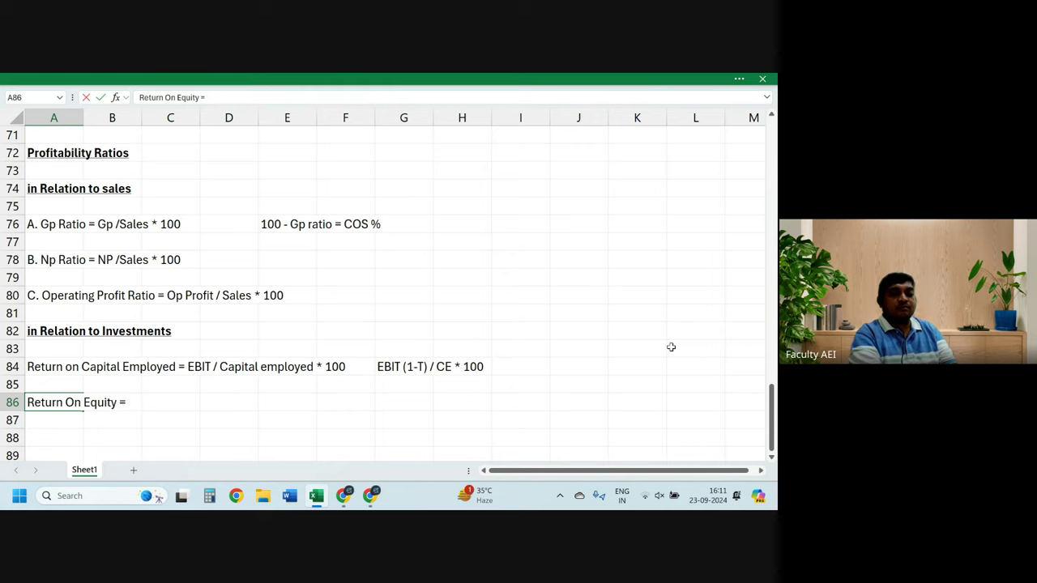
{"action": "type", "text": "PAFESH "}
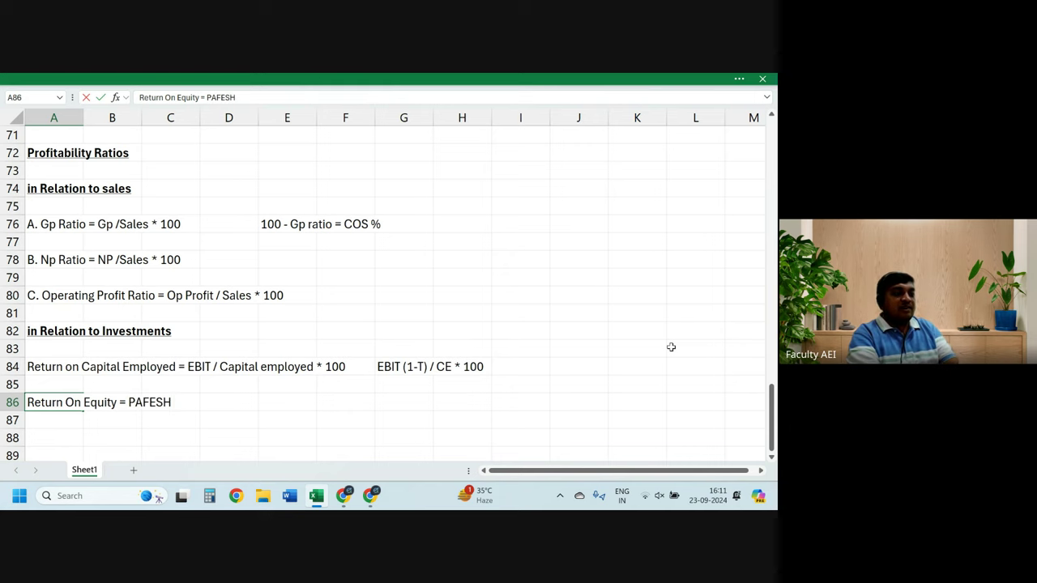
{"action": "type", "text": "/ Eq"}
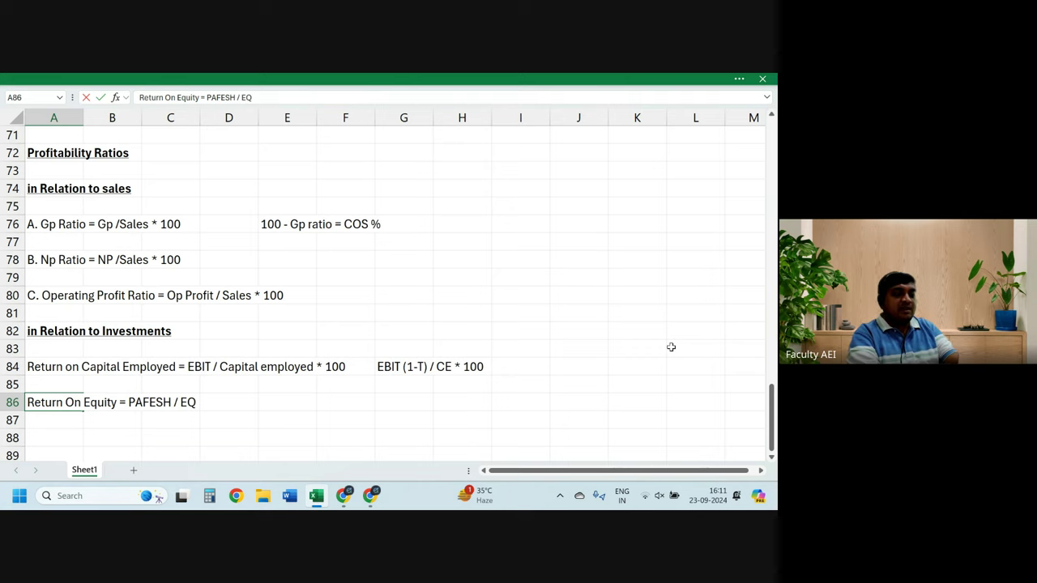
{"action": "type", "text": "uity *"}
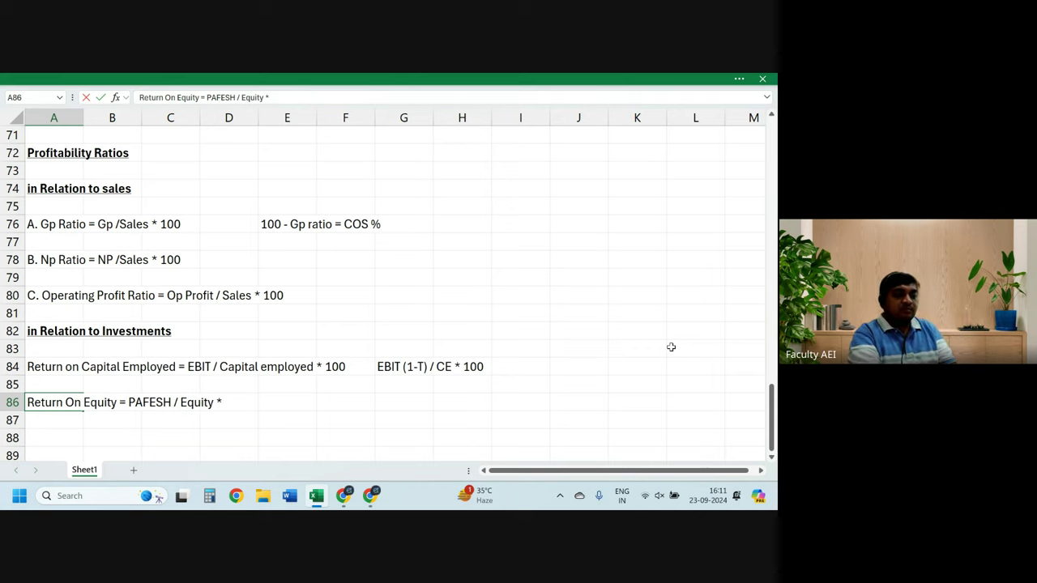
{"action": "type", "text": "100"}
{"action": "key", "text": "ctrl+Return"}
{"action": "key", "text": "Return"}
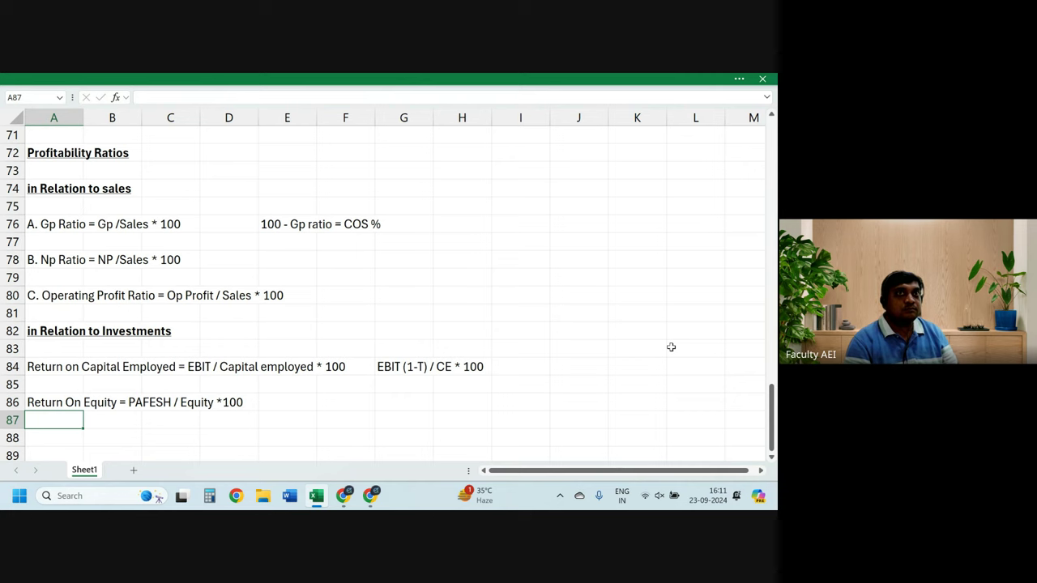
{"action": "key", "text": "Up"}
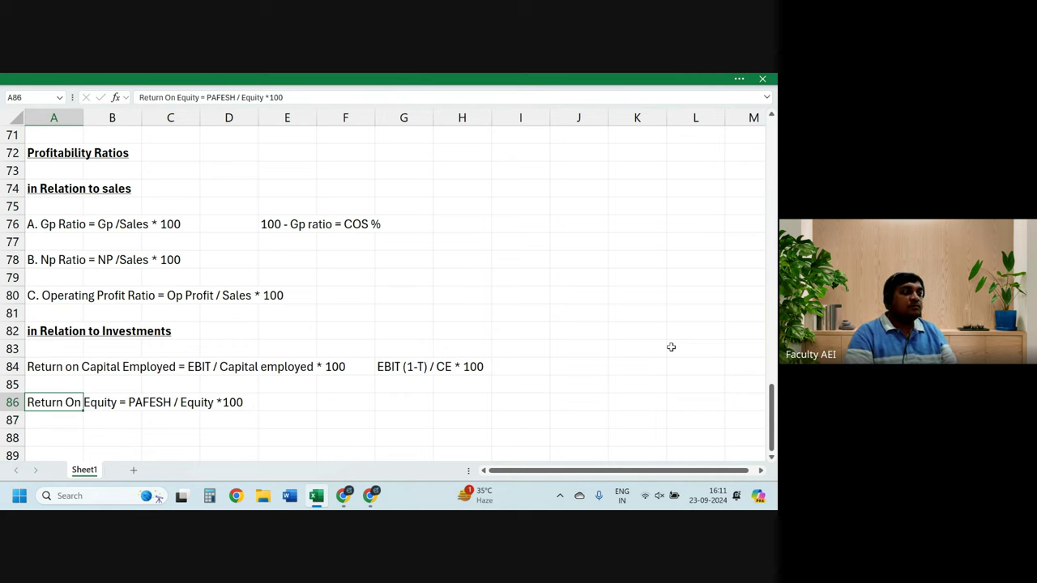
{"action": "key", "text": "Up"}
{"action": "key", "text": "Up"}
{"action": "key", "text": "Up"}
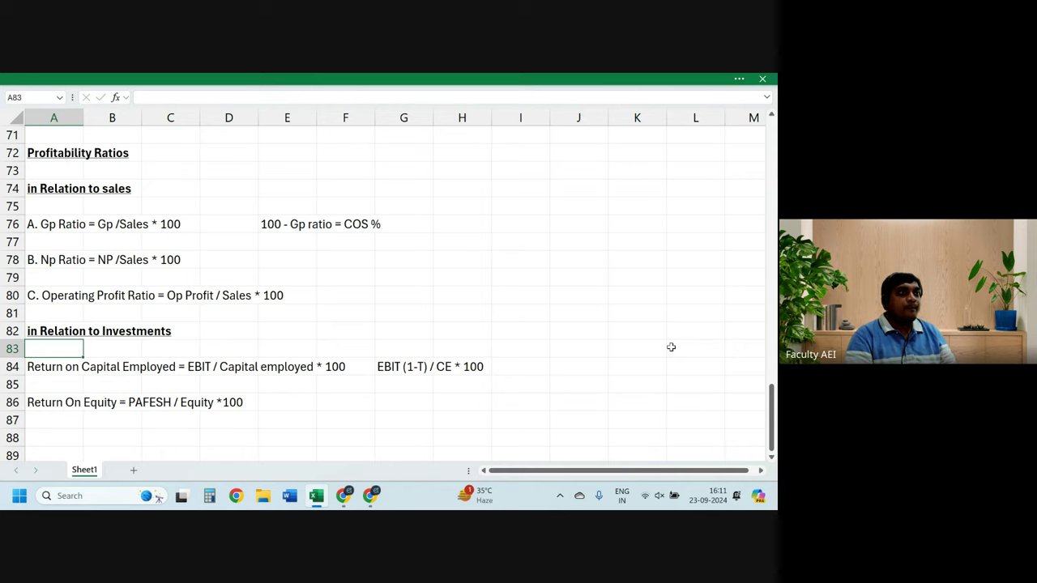
{"action": "key", "text": "Up"}
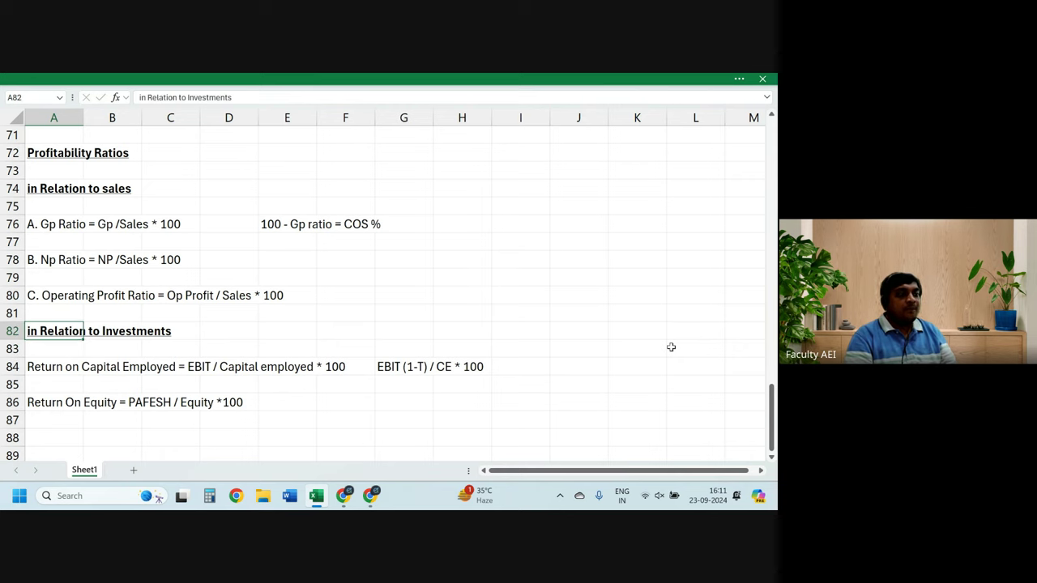
{"action": "key", "text": "Up"}
{"action": "key", "text": "Up"}
{"action": "key", "text": "Up"}
{"action": "key", "text": "Up"}
{"action": "key", "text": "Up"}
{"action": "key", "text": "Up"}
{"action": "key", "text": "Down"}
{"action": "key", "text": "Down"}
{"action": "key", "text": "Down"}
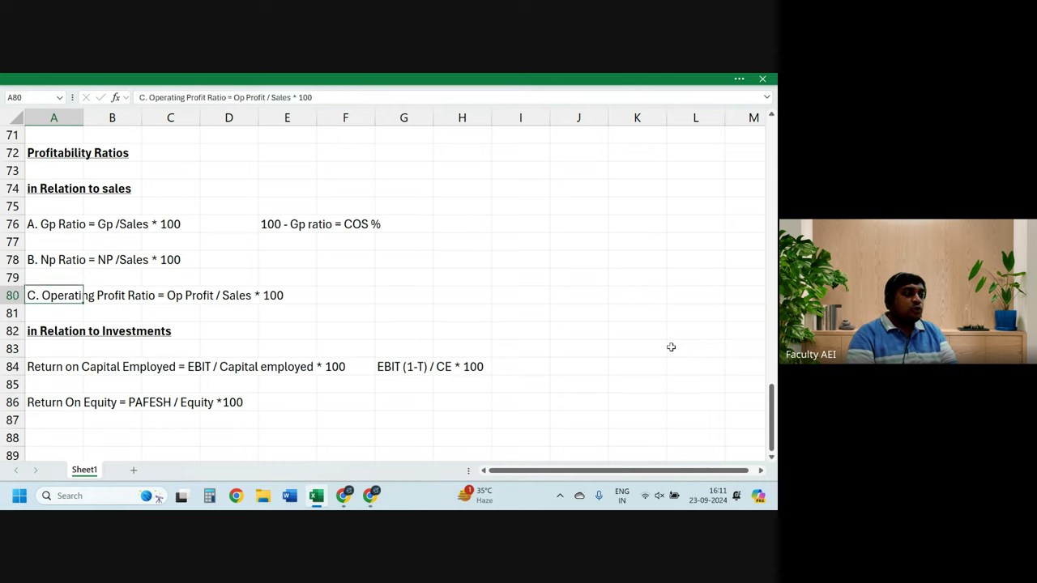
{"action": "key", "text": "Down"}
{"action": "key", "text": "Down"}
{"action": "key", "text": "Down"}
{"action": "key", "text": "Down"}
{"action": "key", "text": "Right"}
{"action": "key", "text": "Right"}
{"action": "key", "text": "Right"}
{"action": "key", "text": "Right"}
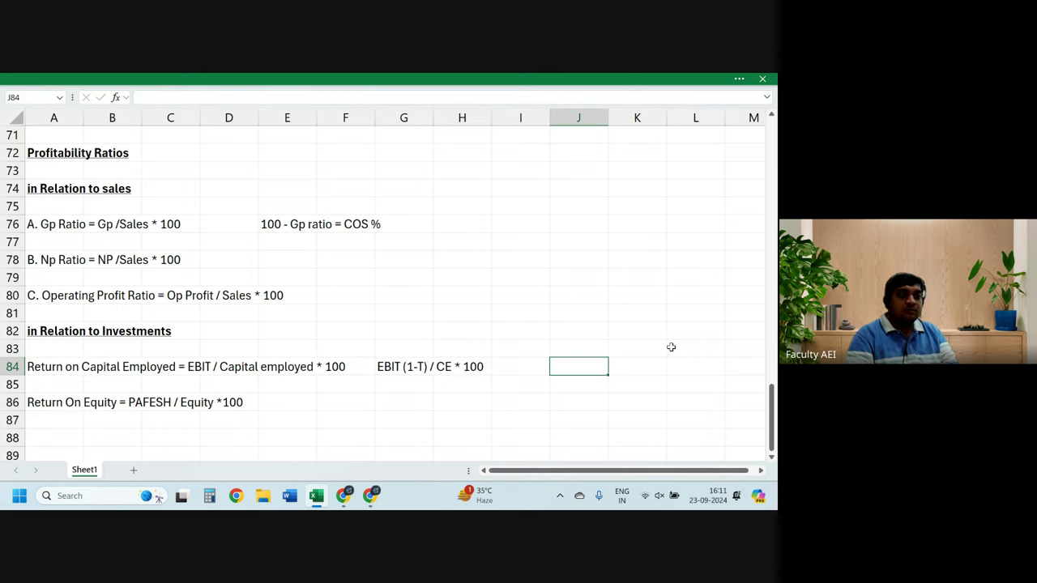
Step: Label J84 'Total investor point of view' and J86 'Shareholder point of view'
{"action": "type", "text": "Tota"}
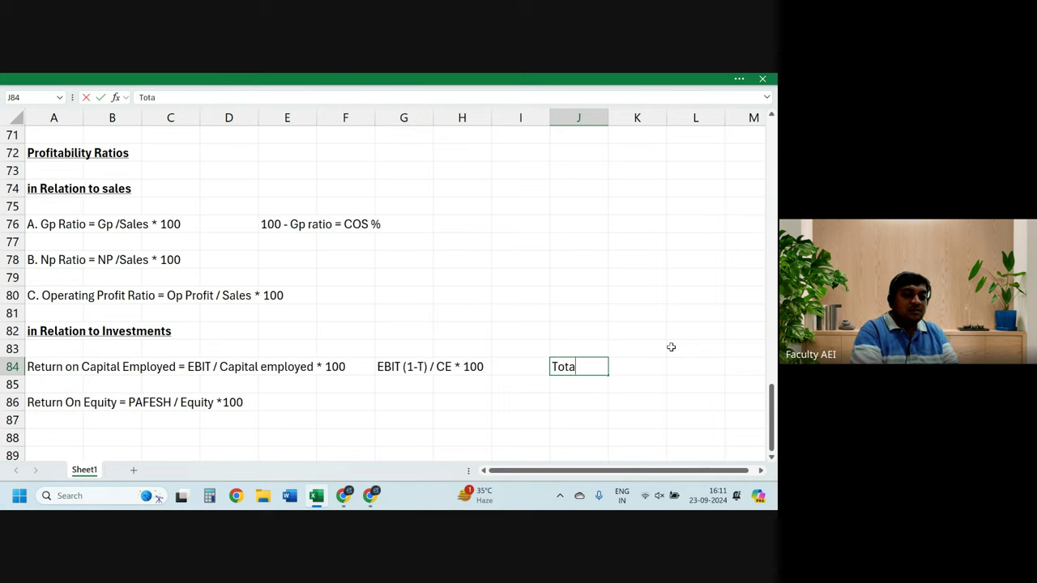
{"action": "type", "text": "l investor "}
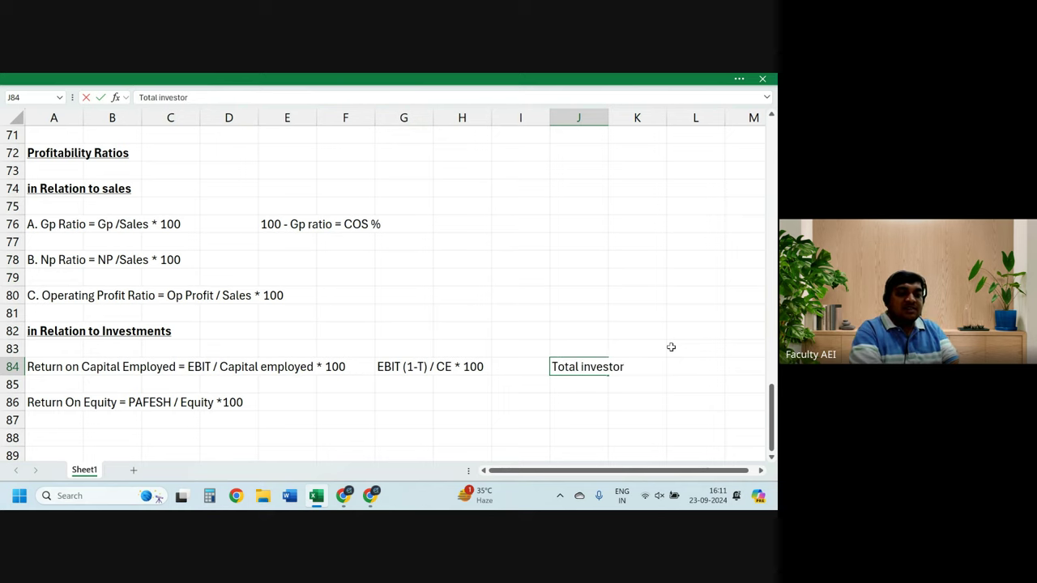
{"action": "type", "text": "point of"}
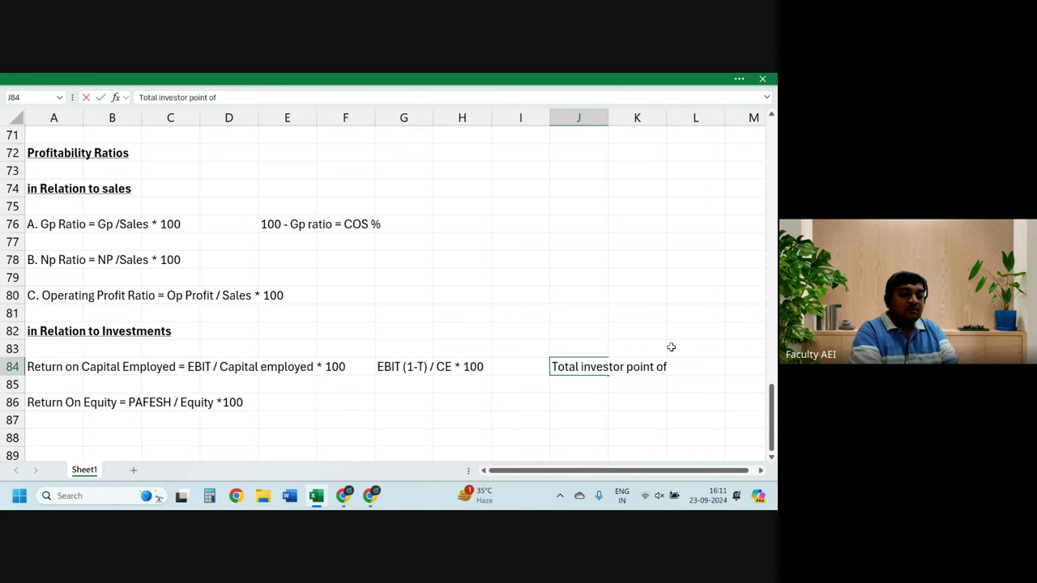
{"action": "type", "text": " view"}
{"action": "key", "text": "Return"}
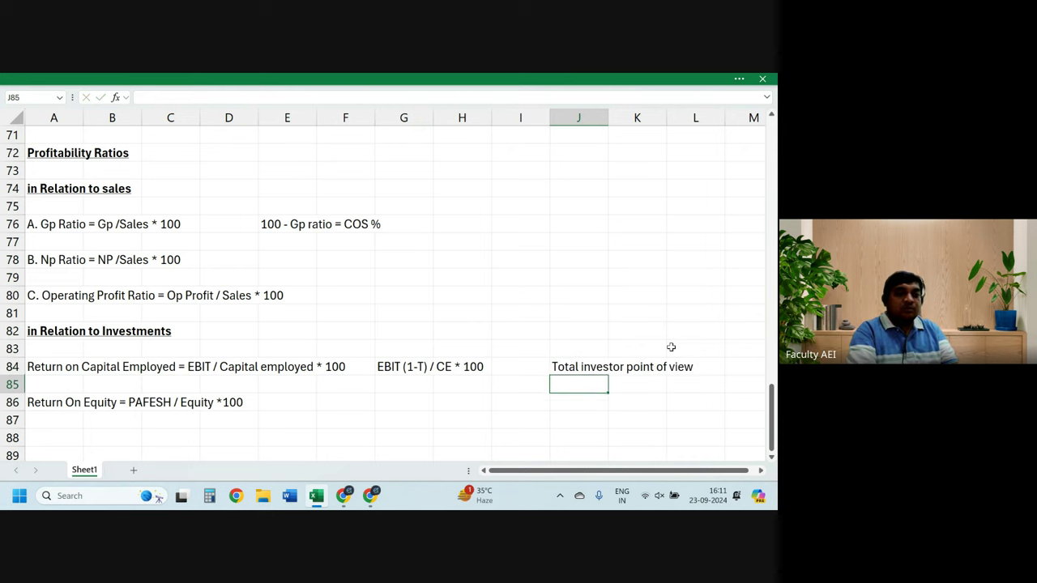
{"action": "key", "text": "Return"}
{"action": "type", "text": "Share"}
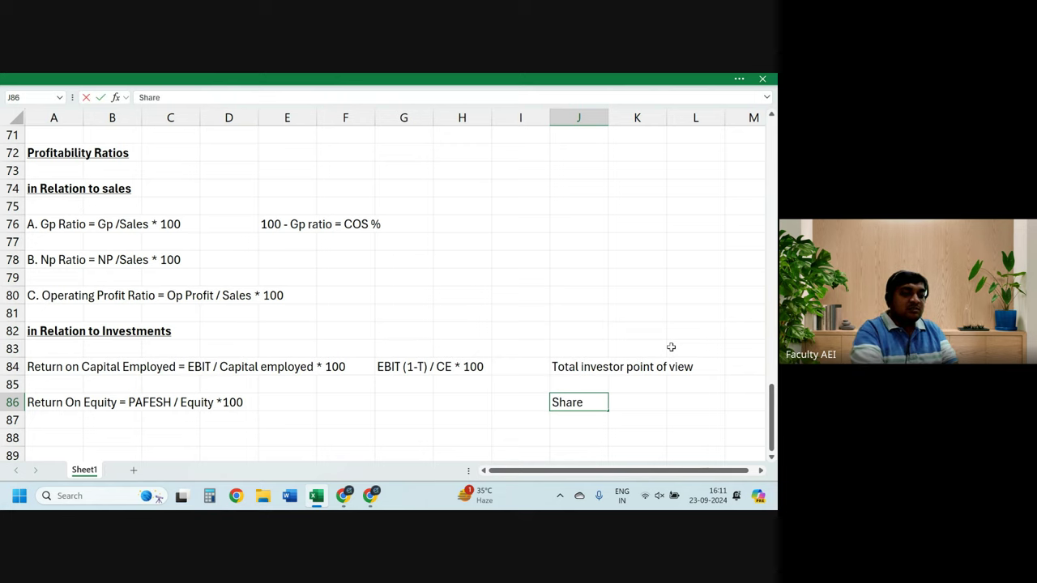
{"action": "type", "text": "holder p"}
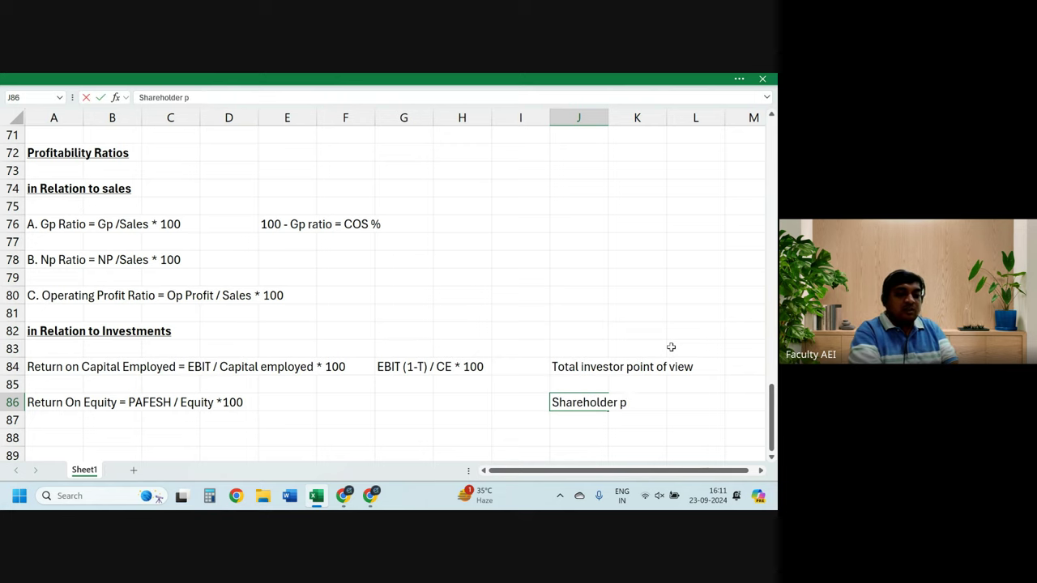
{"action": "type", "text": "oint of"}
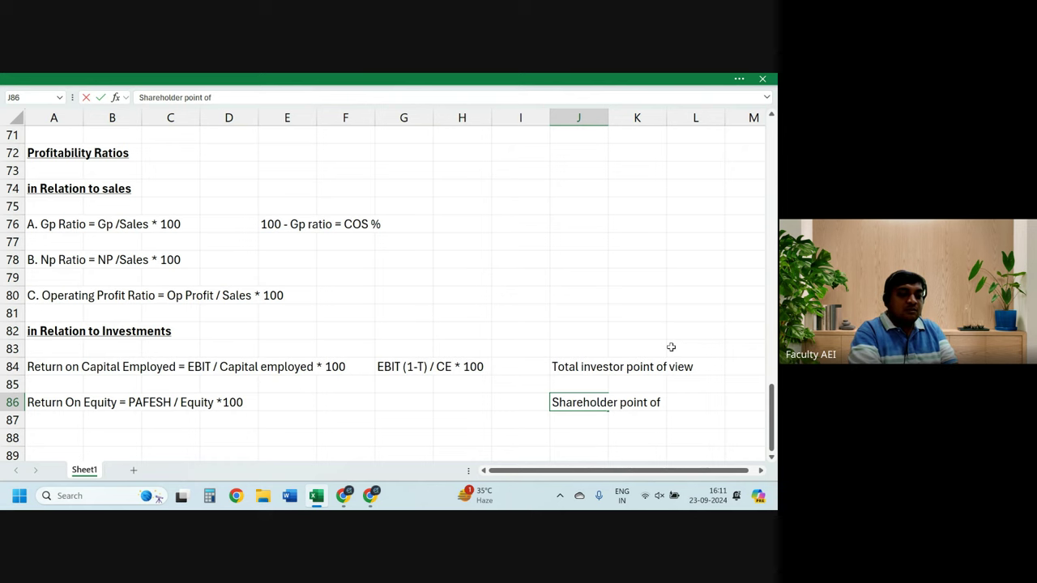
{"action": "type", "text": " view"}
{"action": "key", "text": "Return"}
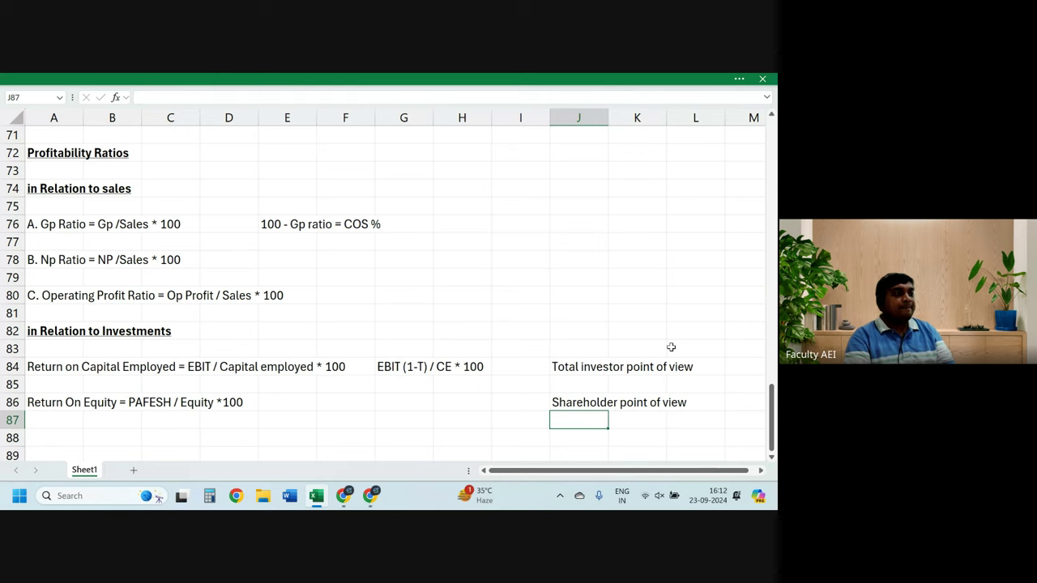
{"action": "key", "text": "Up"}
{"action": "key", "text": "Up"}
{"action": "key", "text": "Up"}
{"action": "key", "text": "Up"}
{"action": "key", "text": "Up"}
{"action": "key", "text": "Up"}
{"action": "key", "text": "Up"}
{"action": "key", "text": "Up"}
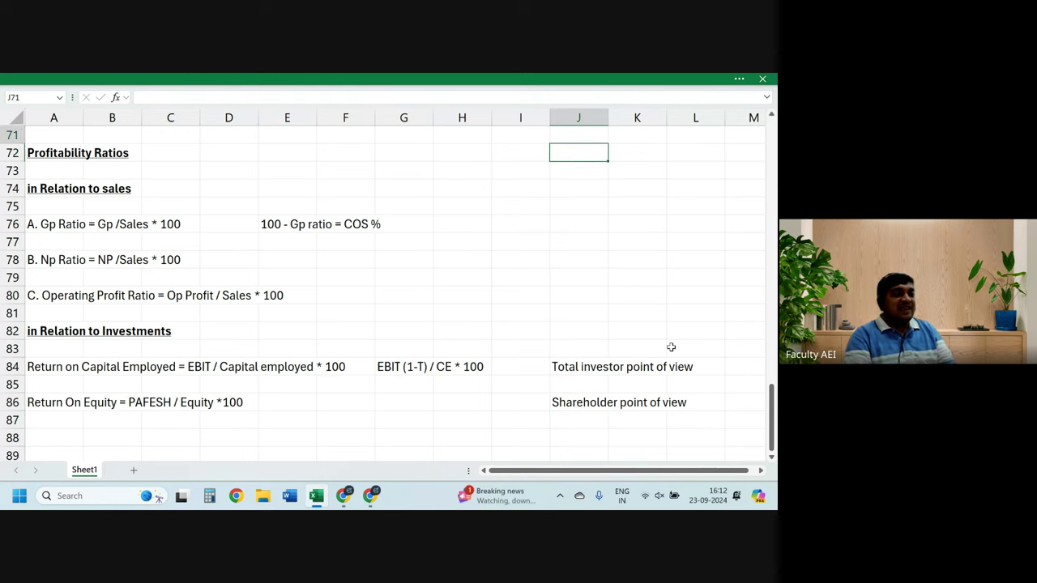
{"action": "key", "text": "Up"}
{"action": "key", "text": "Up"}
{"action": "key", "text": "Up"}
Step: Select the Operating Profit and Finance Income values in G10:G11
{"action": "key", "text": "Up"}
{"action": "key", "text": "Up"}
{"action": "key", "text": "Up"}
{"action": "key", "text": "Up"}
{"action": "key", "text": "Up"}
{"action": "key", "text": "Up"}
{"action": "key", "text": "Up"}
{"action": "key", "text": "Up"}
{"action": "key", "text": "Up"}
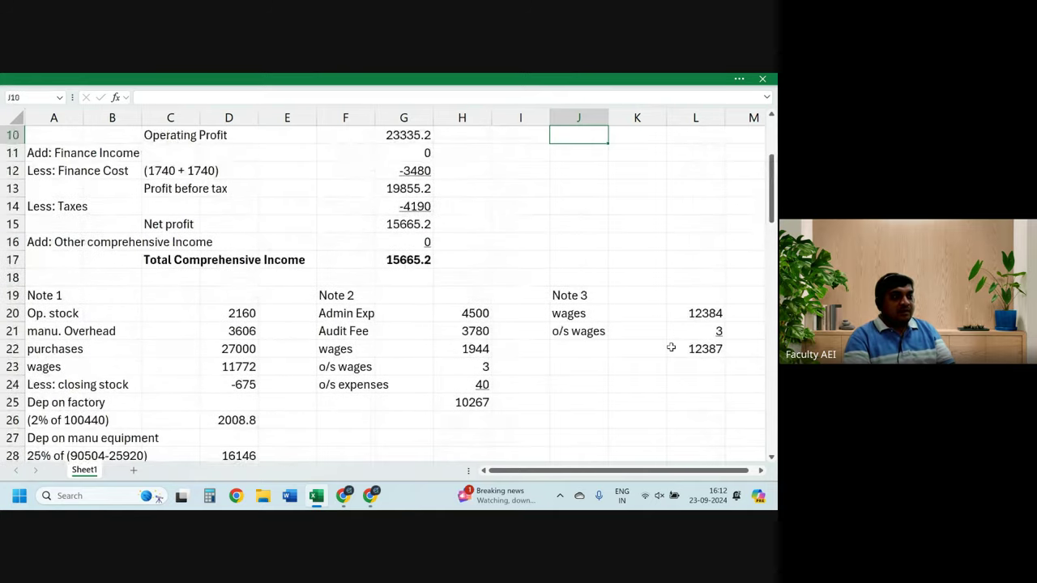
{"action": "key", "text": "Up"}
{"action": "key", "text": "Up"}
{"action": "key", "text": "Up"}
{"action": "key", "text": "Up"}
{"action": "key", "text": "Down"}
{"action": "key", "text": "Down"}
{"action": "key", "text": "Down"}
{"action": "key", "text": "Down"}
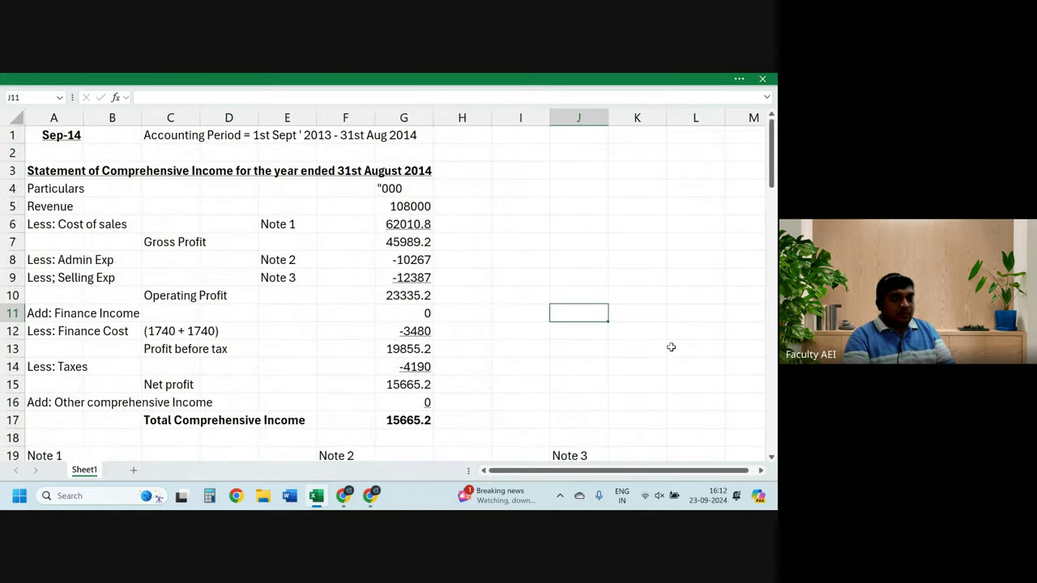
{"action": "key", "text": "Left"}
{"action": "key", "text": "Left"}
{"action": "key", "text": "Left"}
{"action": "key", "text": "Up"}
{"action": "key", "text": "shift+Down"}
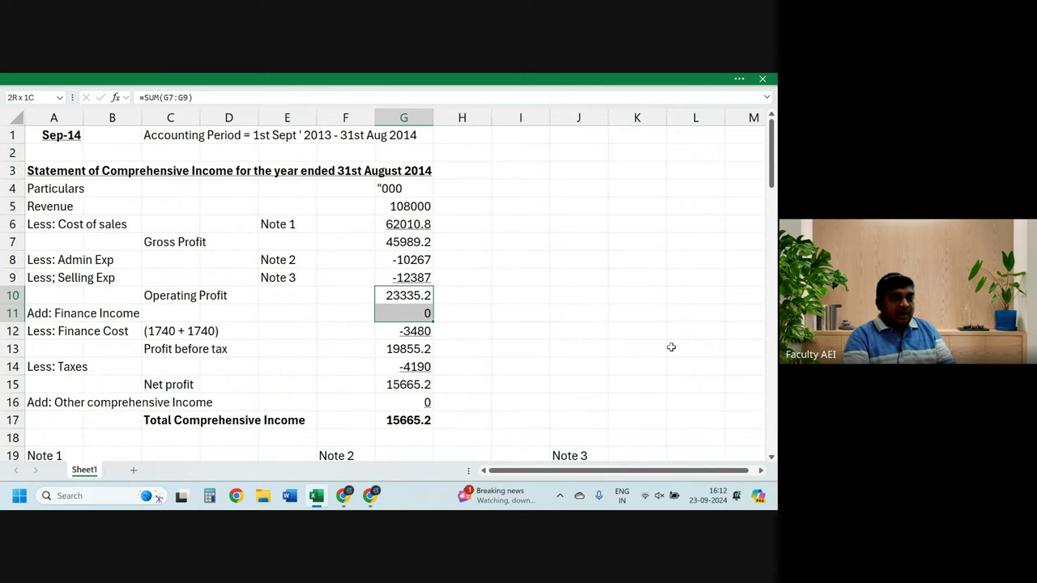
Step: Fill the selected 23335.2 and 0 cells with yellow from the Home ribbon
{"action": "left_click", "coordinate": [61, 97]}
{"action": "left_click", "coordinate": [63, 98]}
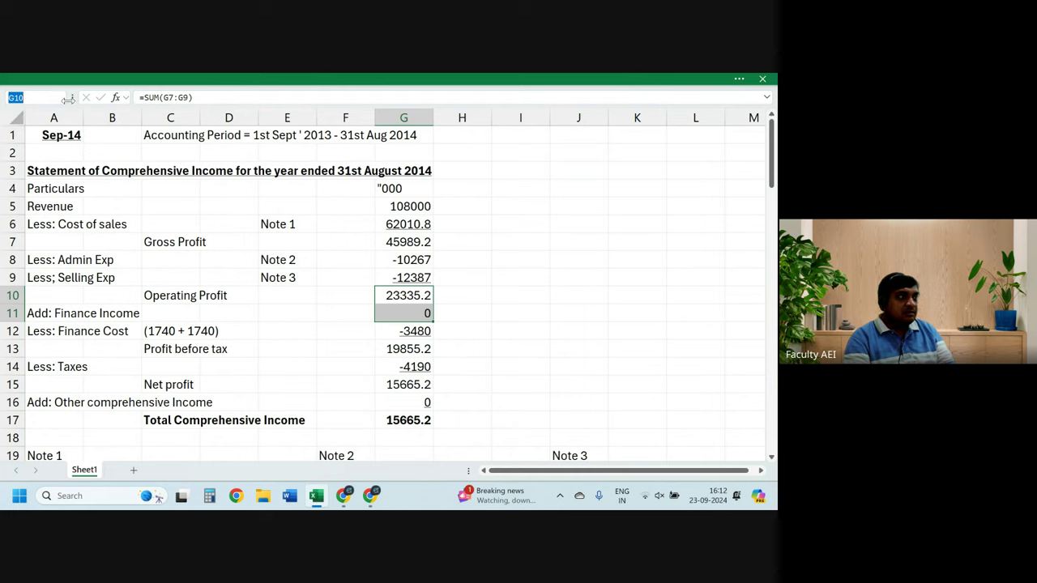
{"action": "left_click", "coordinate": [768, 98]}
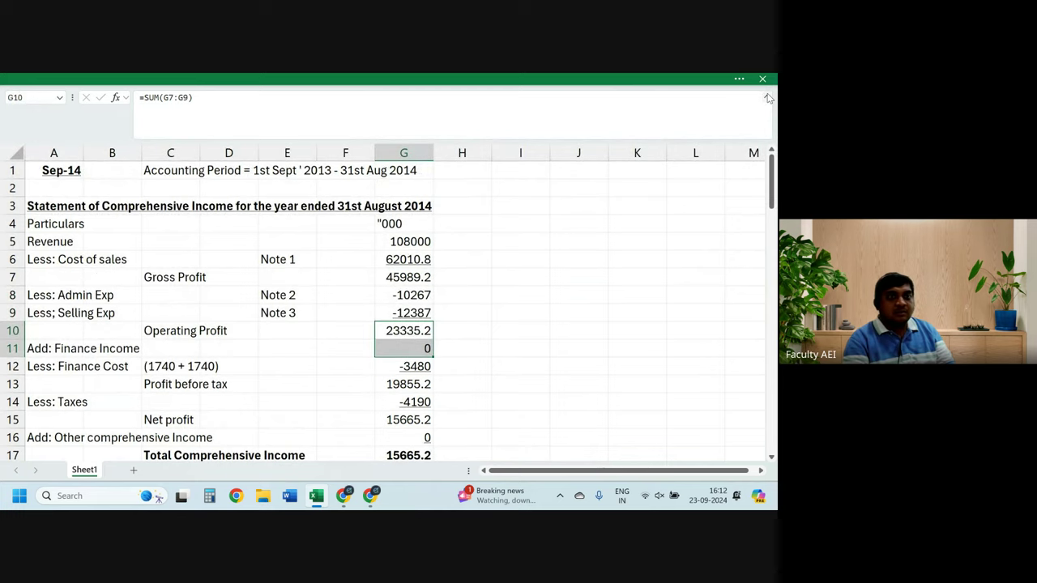
{"action": "left_click", "coordinate": [767, 97]}
{"action": "left_click", "coordinate": [767, 98]}
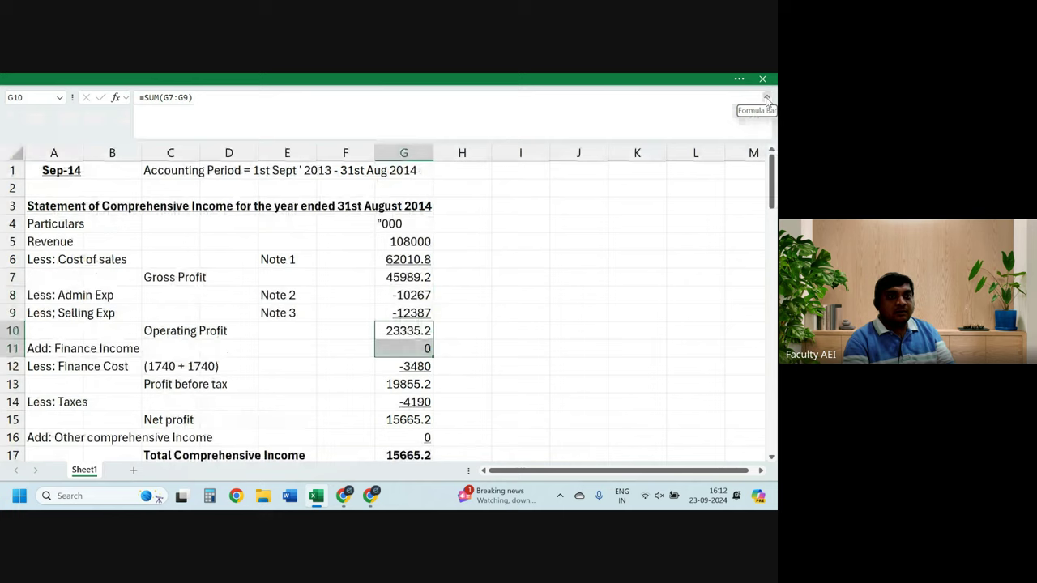
{"action": "left_click", "coordinate": [767, 98]}
{"action": "left_click", "coordinate": [739, 79]}
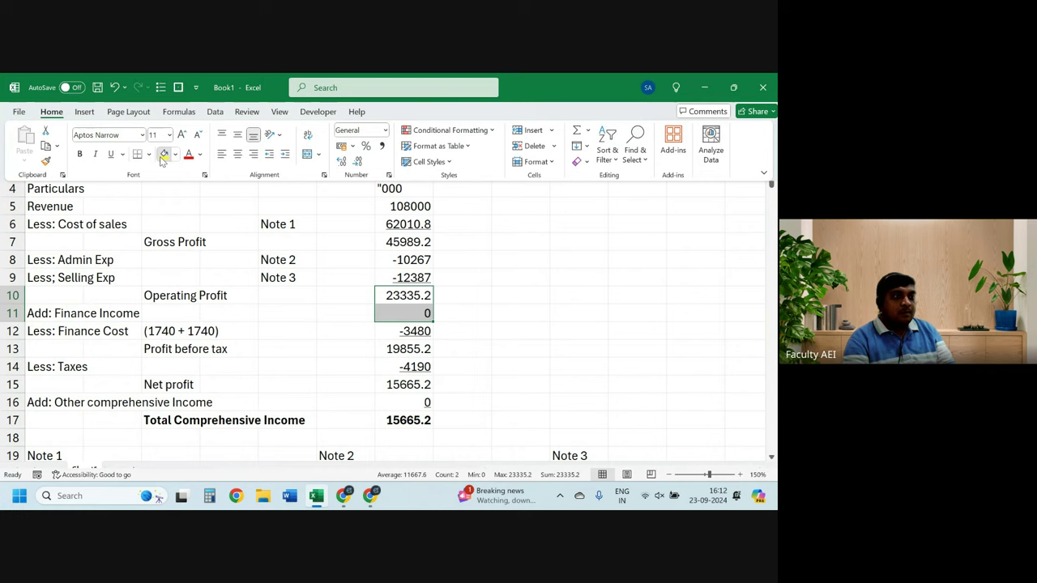
{"action": "left_click", "coordinate": [163, 154]}
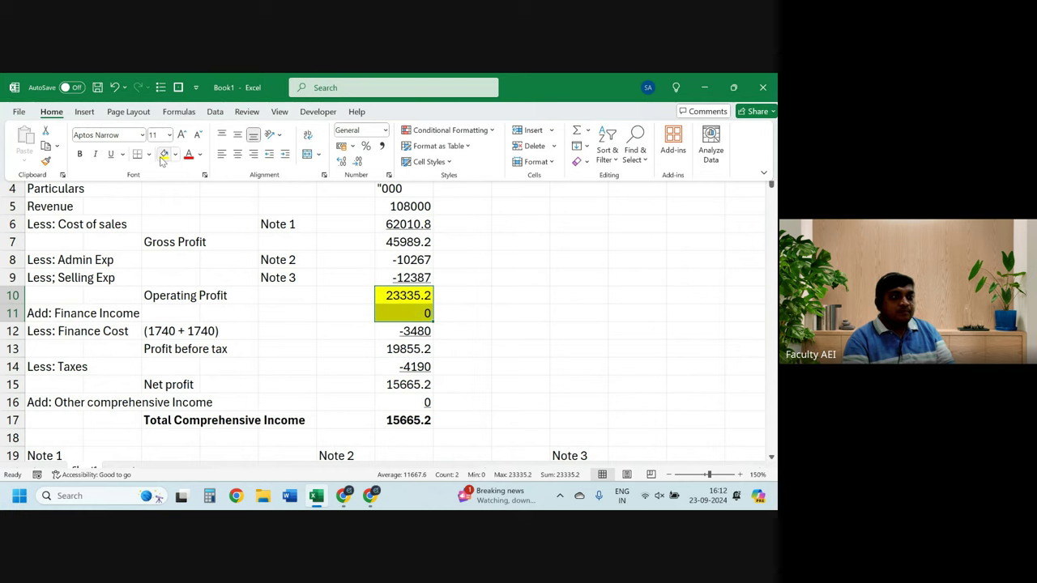
{"action": "left_click", "coordinate": [463, 318]}
{"action": "left_click", "coordinate": [462, 317]}
Step: Write 'EBIT = Operating Profit + Finance Income' in I11 beside the yellow figures
{"action": "key", "text": "Right"}
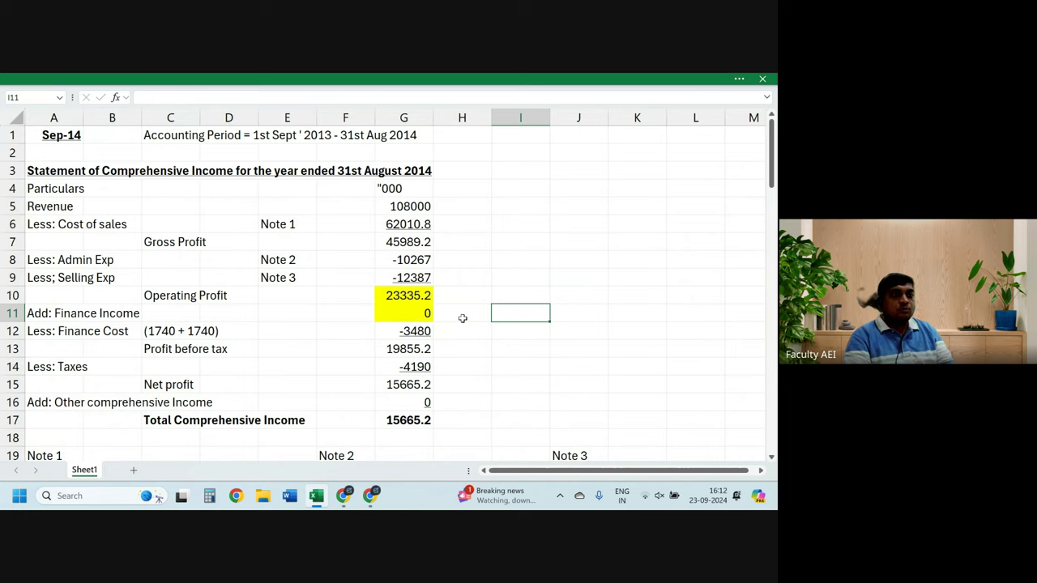
{"action": "type", "text": "EBIT"}
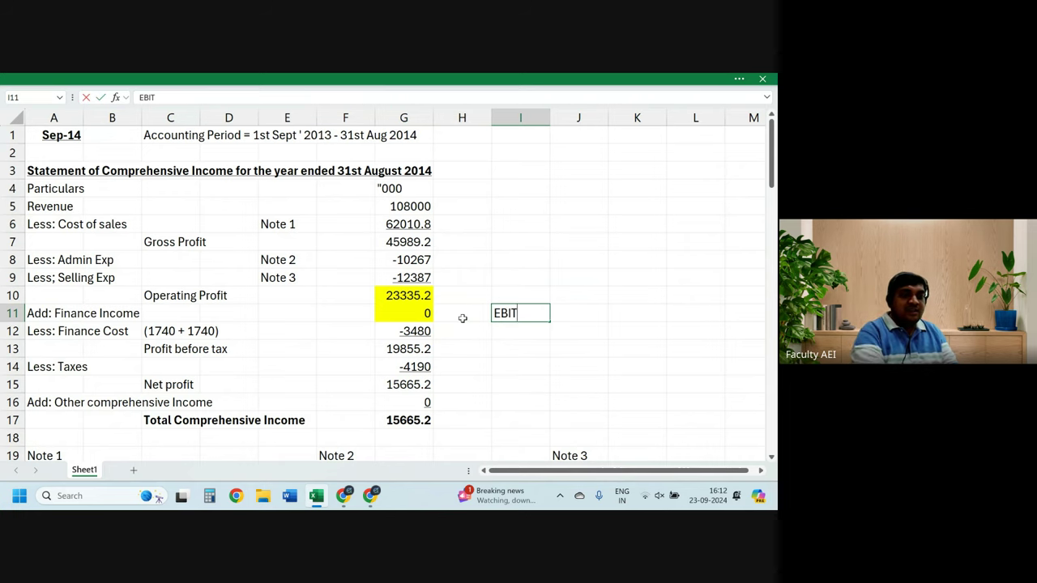
{"action": "type", "text": " = Ope"}
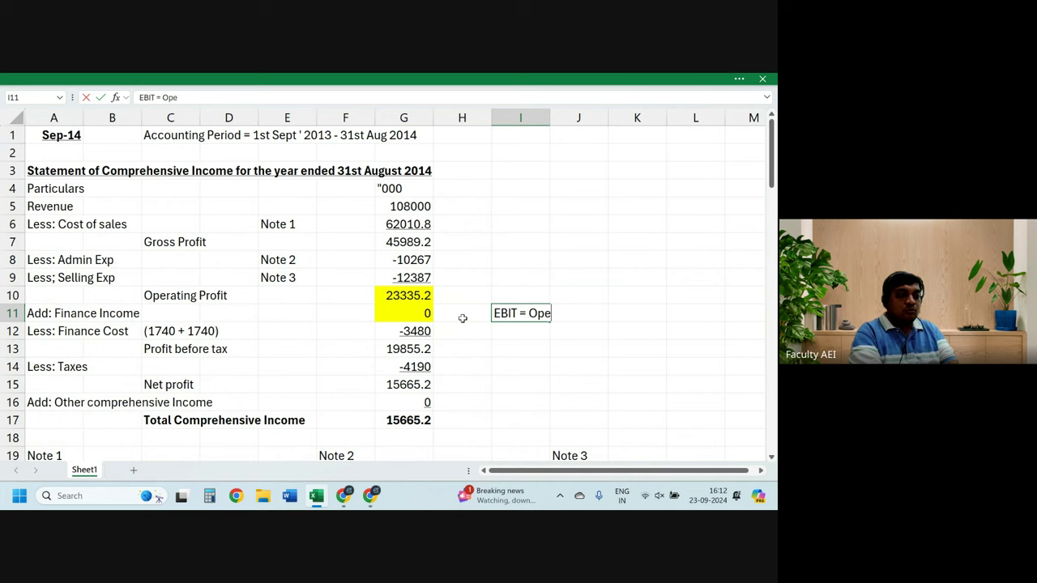
{"action": "type", "text": "rating P"}
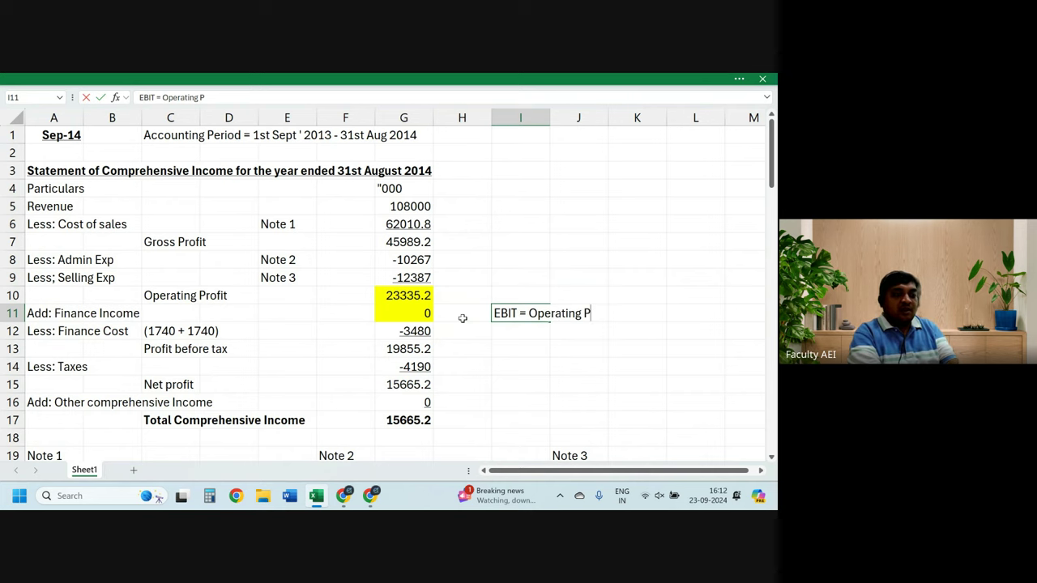
{"action": "type", "text": "rofit +"}
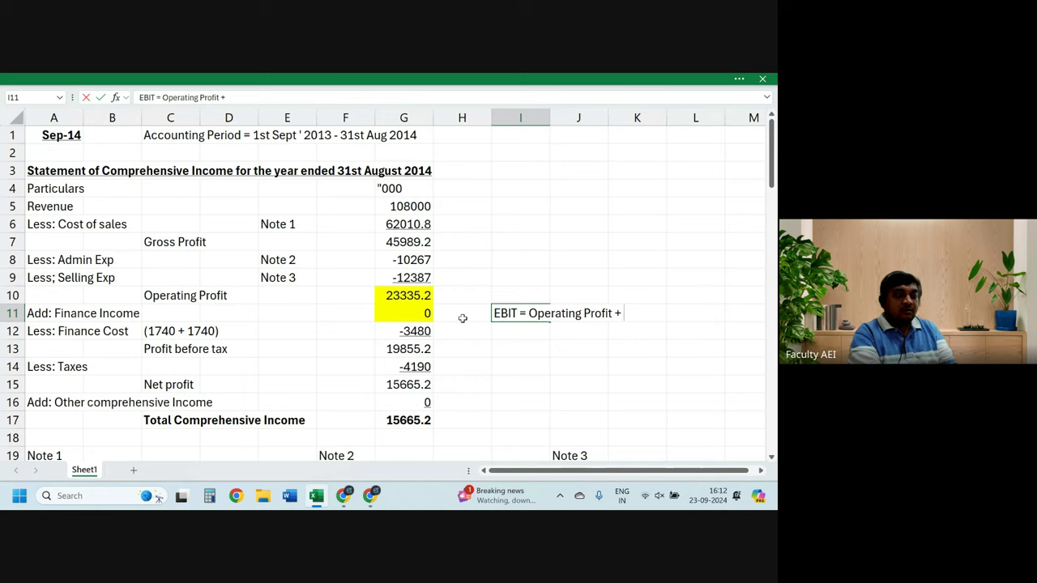
{"action": "type", "text": " Finance"}
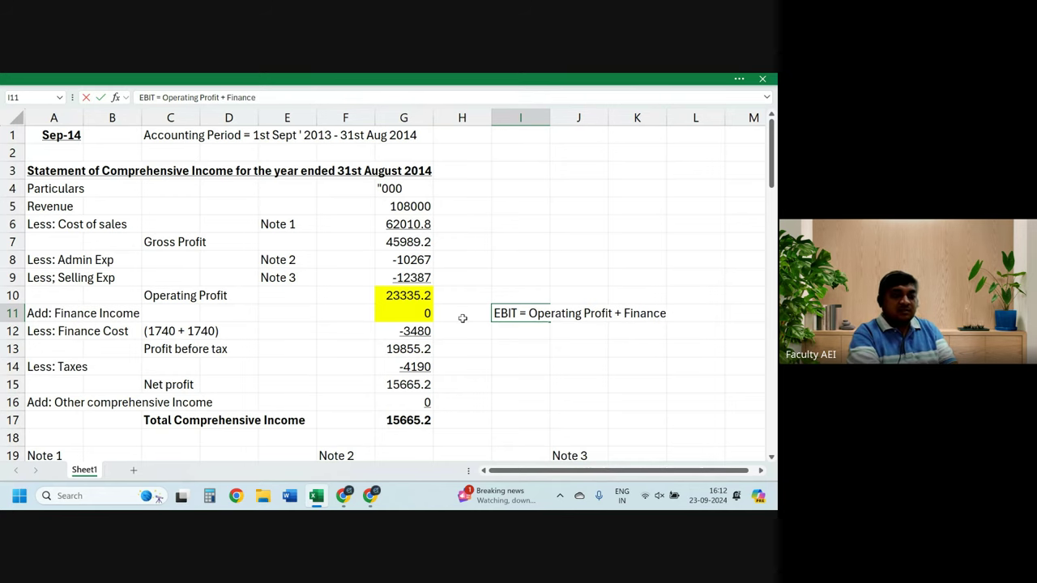
{"action": "type", "text": " Income"}
{"action": "key", "text": "Return"}
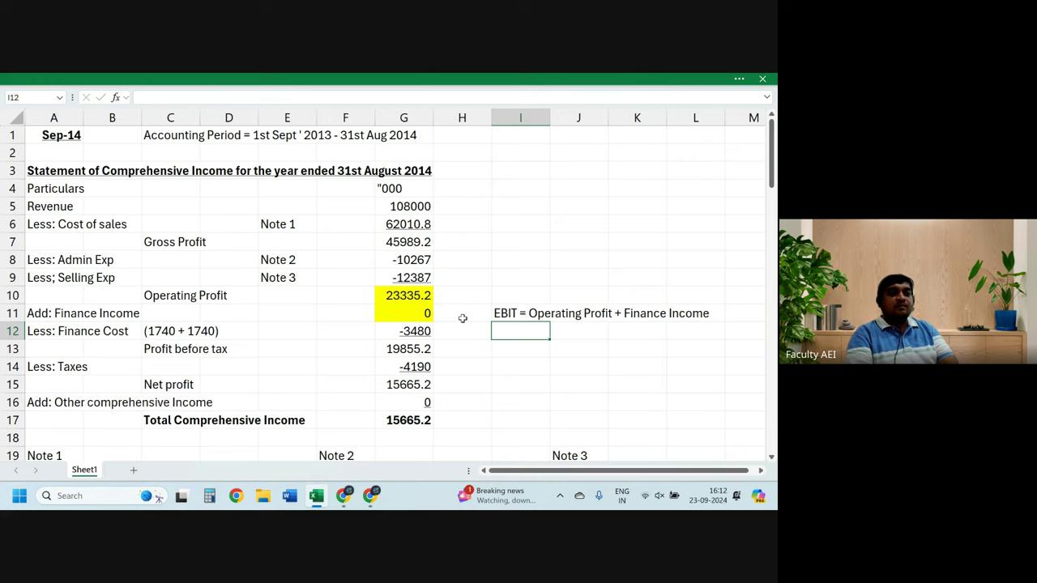
{"action": "key", "text": "Left"}
{"action": "key", "text": "Left"}
{"action": "key", "text": "Up"}
{"action": "key", "text": "Up"}
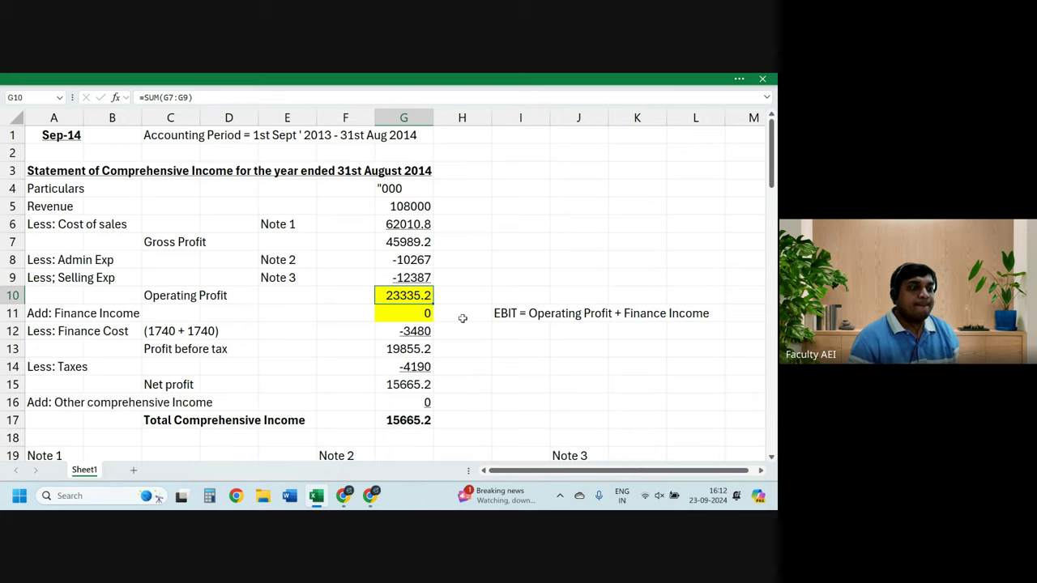
{"action": "key", "text": "Down"}
{"action": "key", "text": "Down"}
{"action": "key", "text": "Down"}
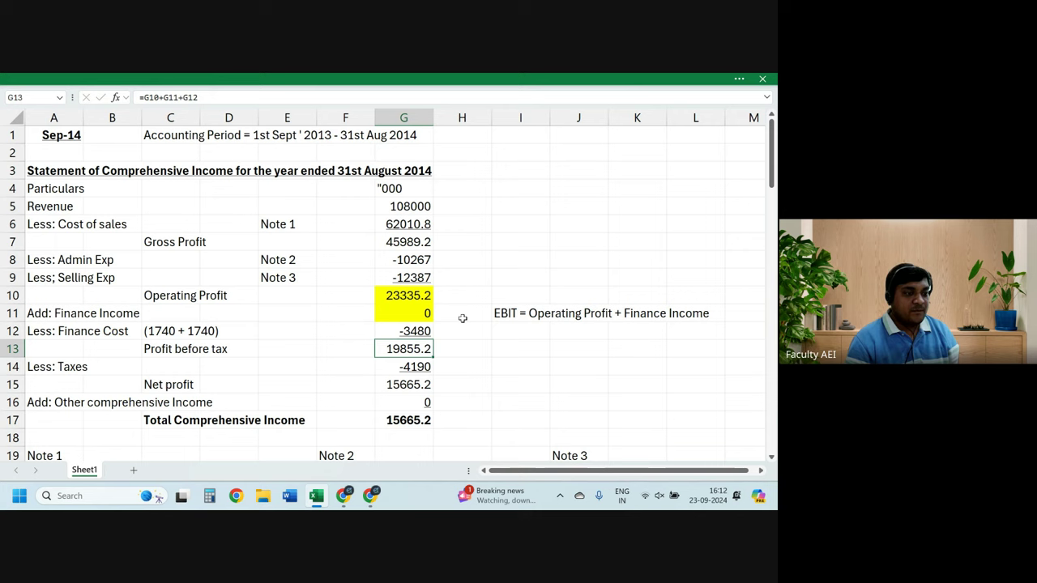
{"action": "key", "text": "Down"}
{"action": "key", "text": "Down"}
{"action": "key", "text": "Right"}
{"action": "key", "text": "Right"}
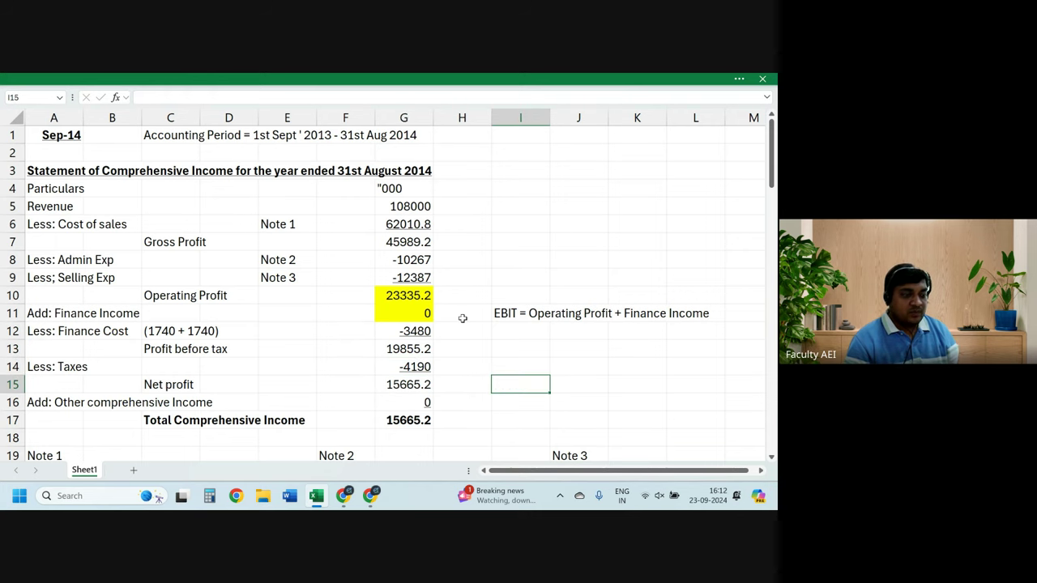
Step: Enter 'PAFESH = NP - Preference DIVidend' in I15 beside the Net profit row
{"action": "type", "text": "PAFES"}
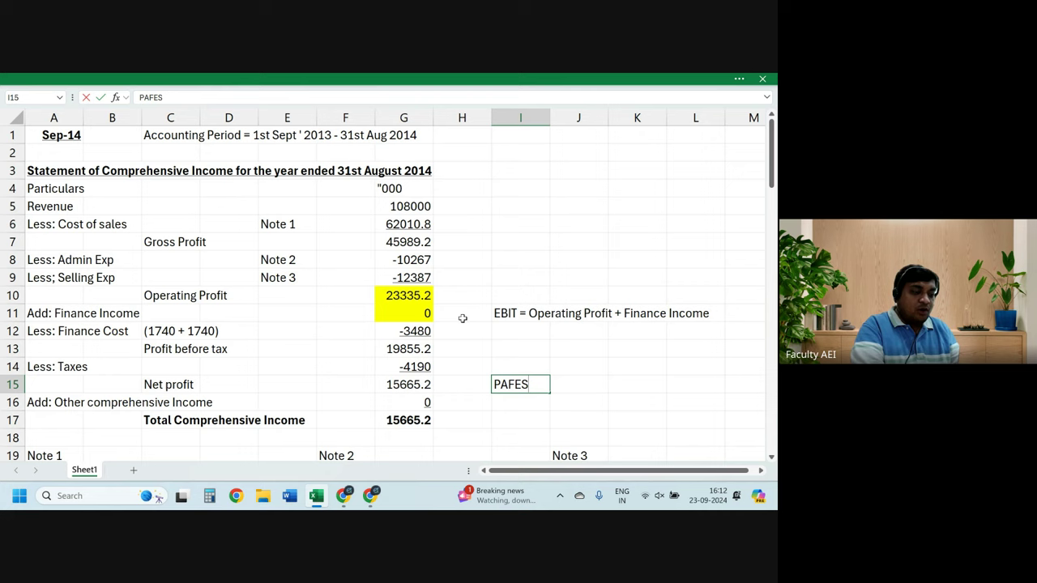
{"action": "type", "text": "H ="}
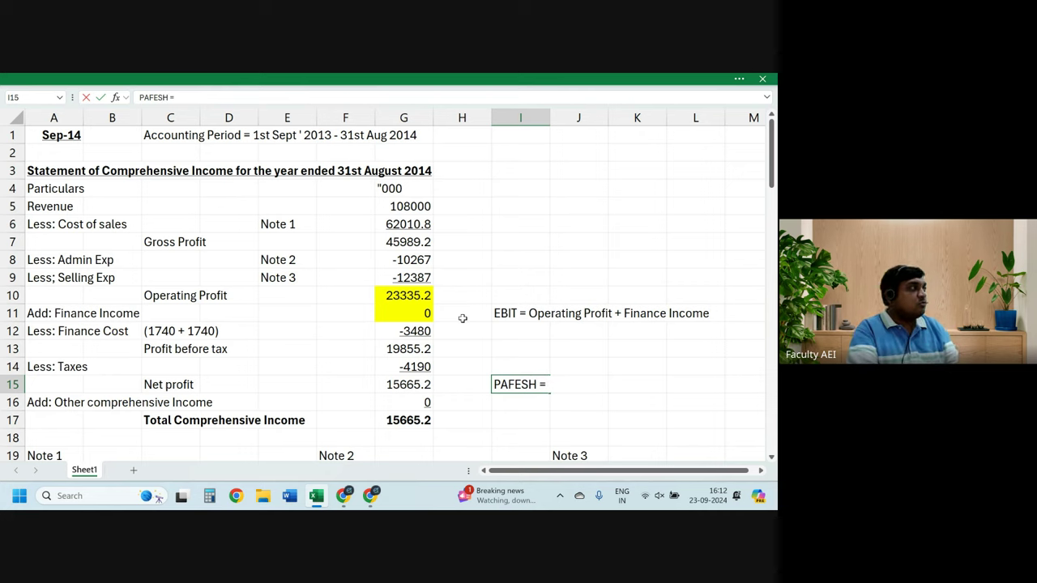
{"action": "type", "text": " NP"}
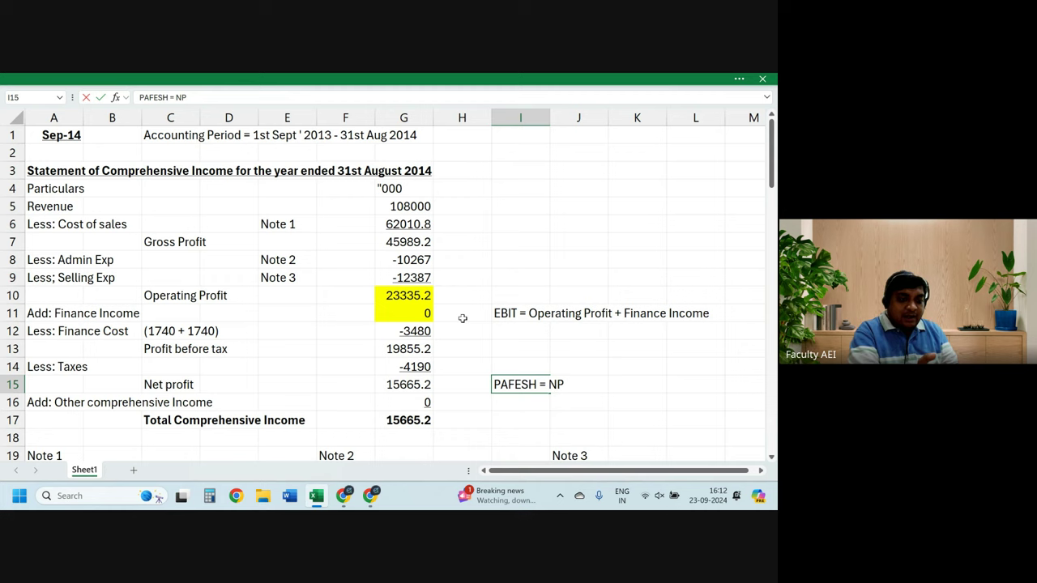
{"action": "type", "text": " - Pre"}
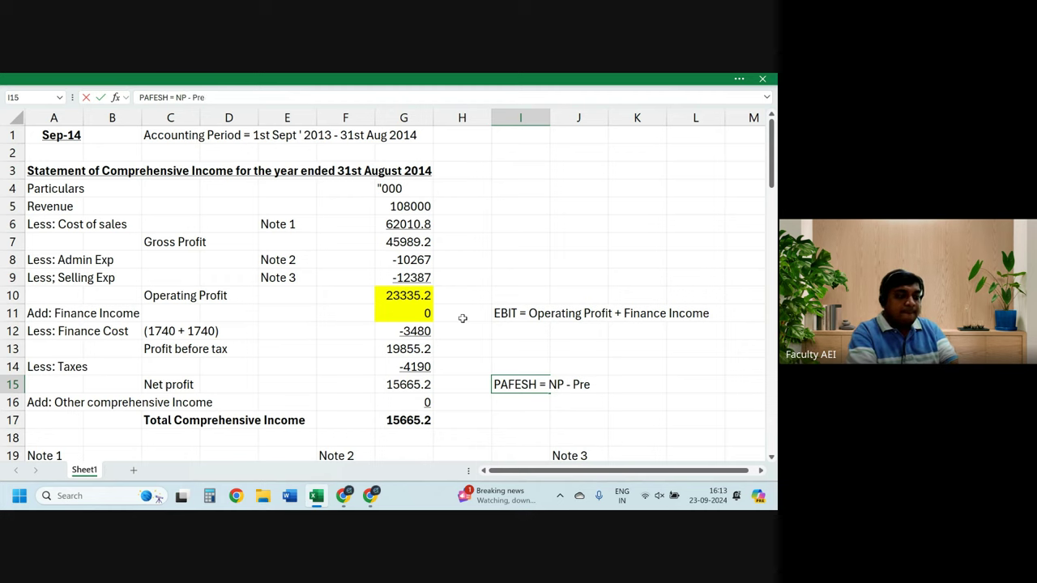
{"action": "type", "text": "feence"}
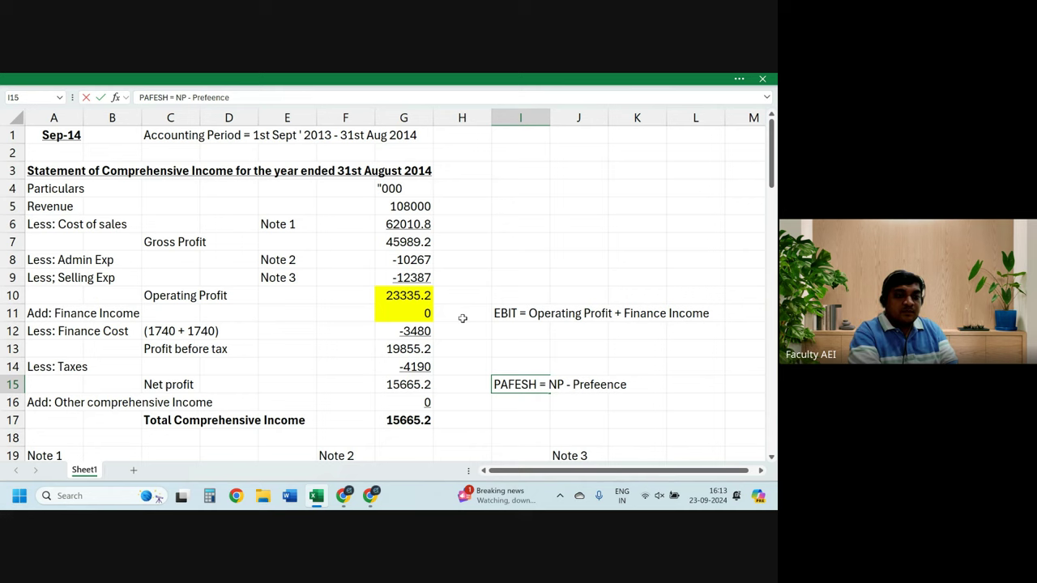
{"action": "key", "text": "BackSpace"}
{"action": "key", "text": "BackSpace"}
{"action": "key", "text": "BackSpace"}
{"action": "key", "text": "BackSpace"}
{"action": "type", "text": "renc"}
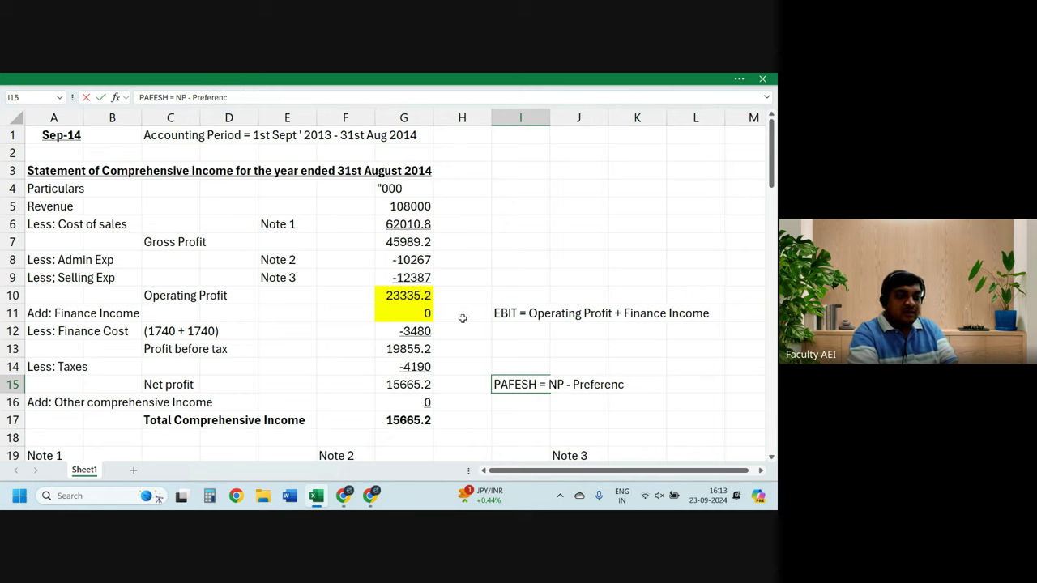
{"action": "type", "text": "e DIVidend"}
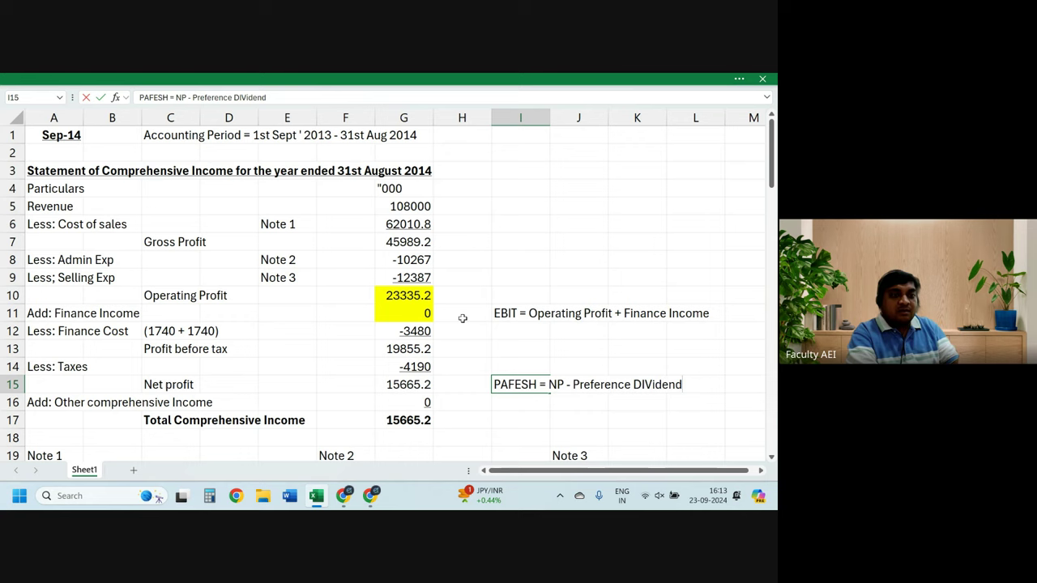
{"action": "key", "text": "Return"}
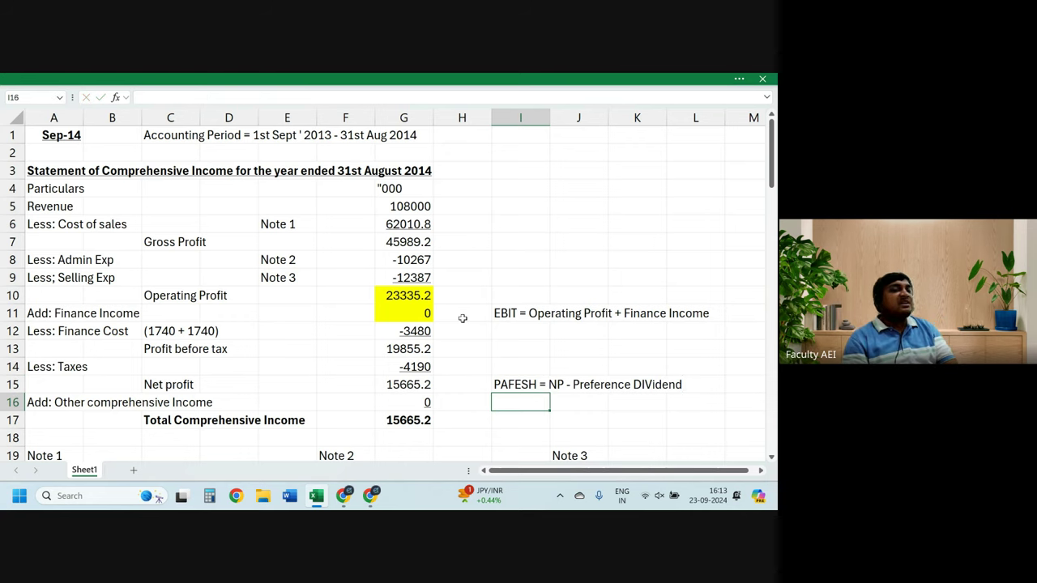
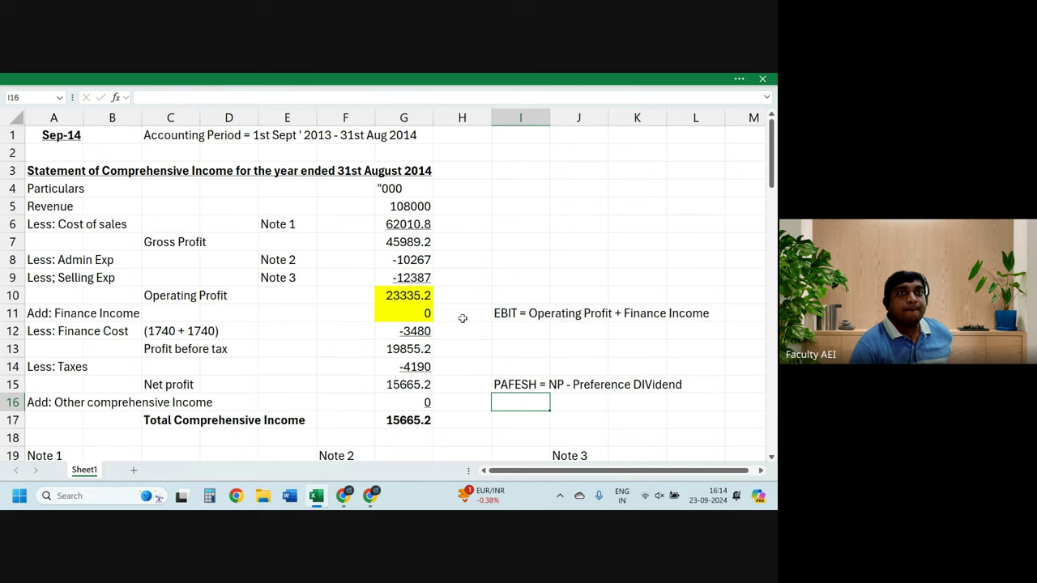
Step: Scroll down through the profitability ratio notes, then return to cell E68 beside 'B. Liquidity Ratios'
{"action": "key", "text": "Down"}
{"action": "key", "text": "Down"}
{"action": "key", "text": "Down"}
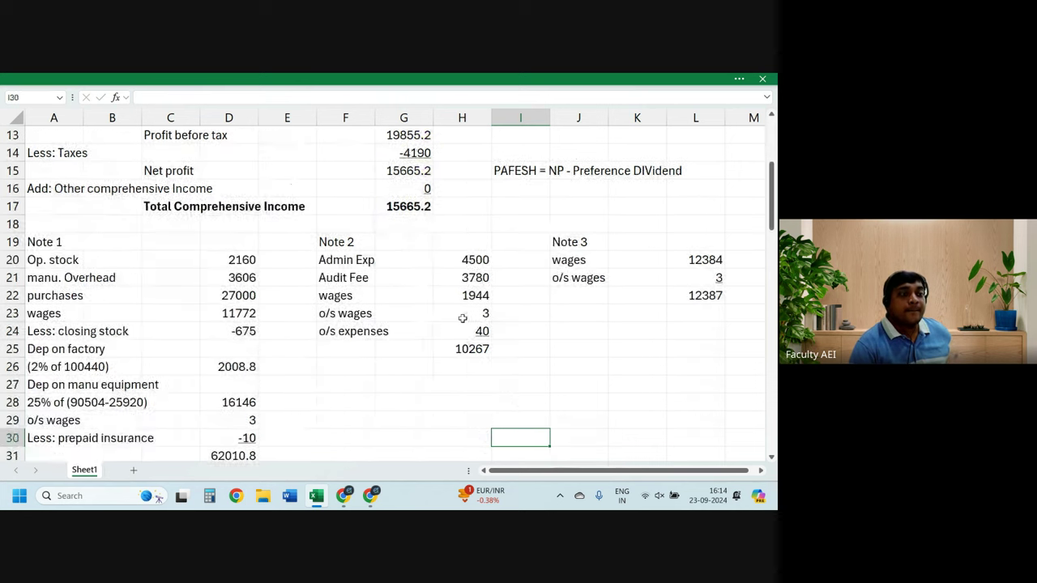
{"action": "key", "text": "Down"}
{"action": "key", "text": "Down"}
{"action": "key", "text": "Down"}
{"action": "key", "text": "Down"}
{"action": "key", "text": "Down"}
{"action": "key", "text": "Down"}
{"action": "key", "text": "Down"}
{"action": "key", "text": "Down"}
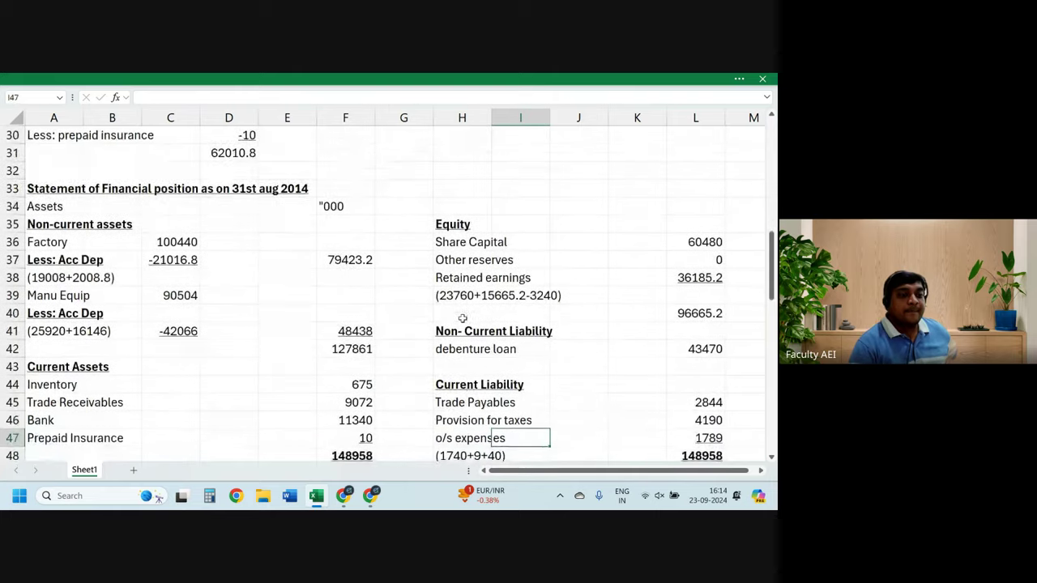
{"action": "key", "text": "Down"}
{"action": "key", "text": "Down"}
{"action": "key", "text": "Down"}
{"action": "key", "text": "Down"}
{"action": "key", "text": "Down"}
{"action": "key", "text": "Down"}
{"action": "key", "text": "Down"}
{"action": "key", "text": "Down"}
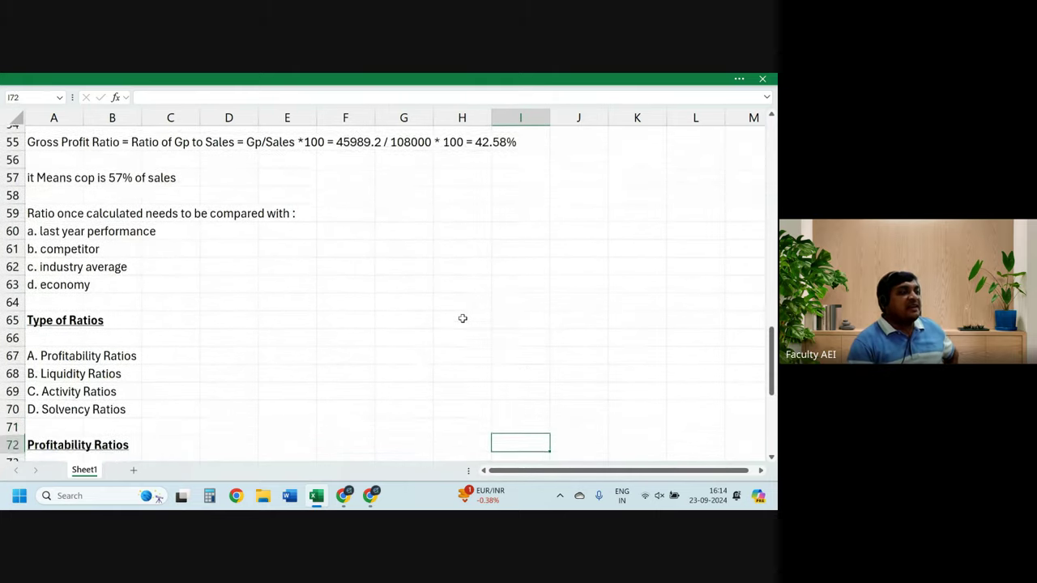
{"action": "key", "text": "Down"}
{"action": "key", "text": "Down"}
{"action": "key", "text": "Down"}
{"action": "key", "text": "Down"}
{"action": "key", "text": "Down"}
{"action": "key", "text": "Down"}
{"action": "key", "text": "Down"}
{"action": "key", "text": "Down"}
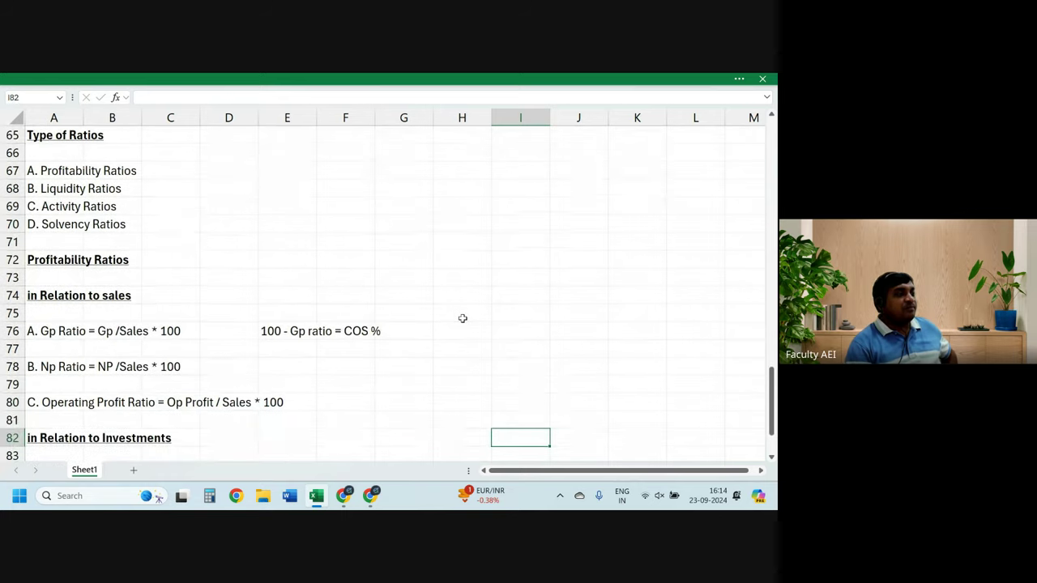
{"action": "key", "text": "Down"}
{"action": "key", "text": "Down"}
{"action": "key", "text": "Down"}
{"action": "key", "text": "Down"}
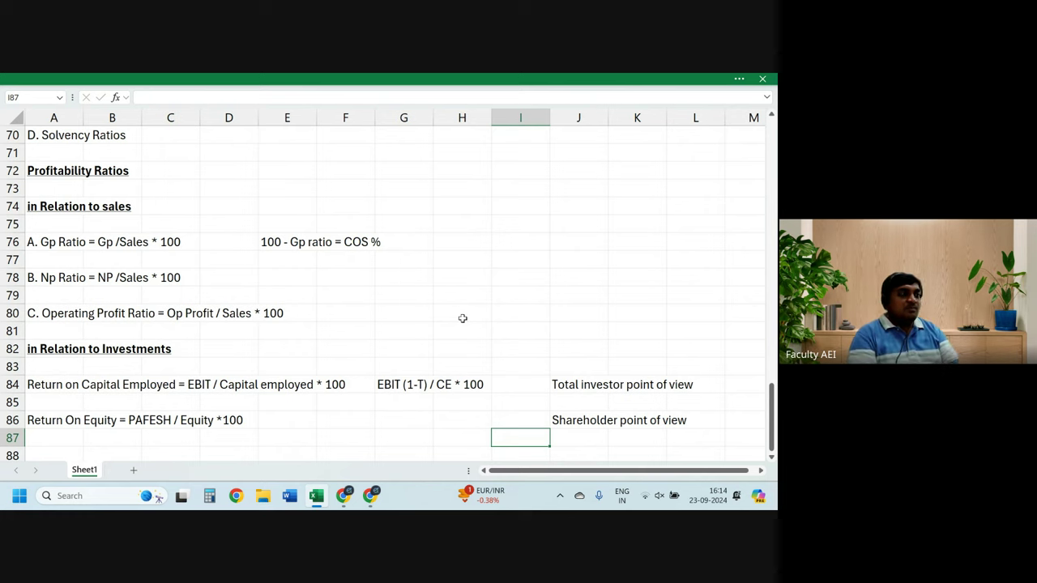
{"action": "key", "text": "Up"}
{"action": "key", "text": "Up"}
{"action": "key", "text": "Up"}
{"action": "key", "text": "Up"}
{"action": "key", "text": "Up"}
{"action": "key", "text": "Up"}
{"action": "key", "text": "Up"}
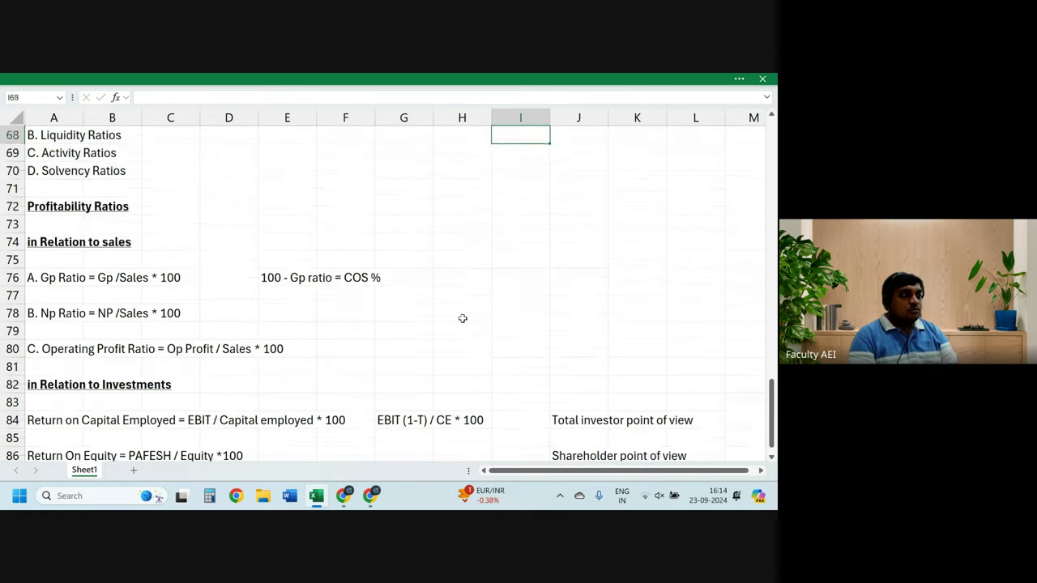
{"action": "key", "text": "Down"}
{"action": "key", "text": "Down"}
{"action": "key", "text": "Down"}
{"action": "key", "text": "Left"}
{"action": "key", "text": "Left"}
{"action": "key", "text": "Left"}
{"action": "key", "text": "Left"}
{"action": "key", "text": "Up"}
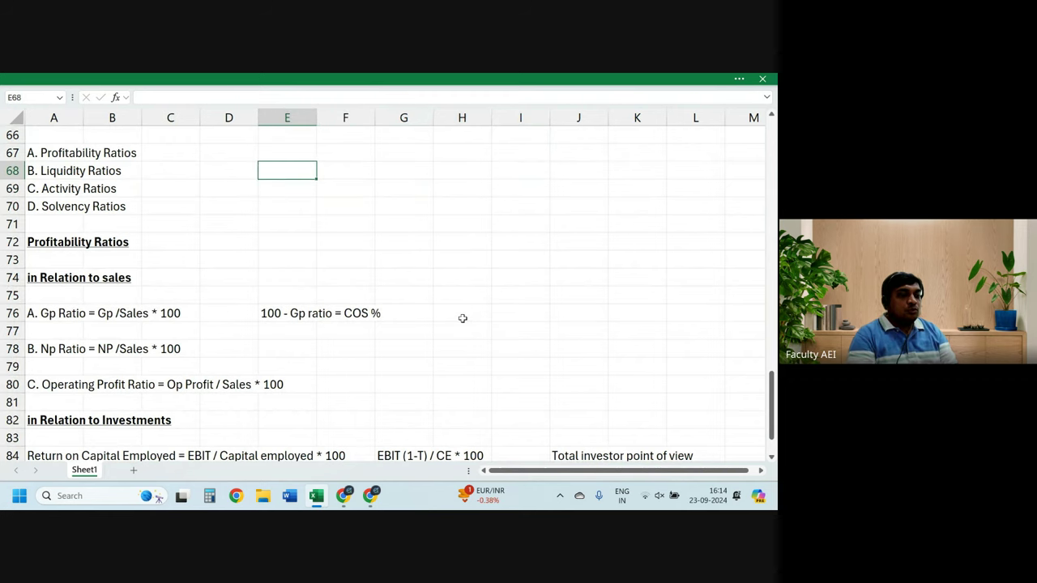
Step: Enter 'Current ratio = CA / CL' in cell E68, fixing the mistyped divider
{"action": "type", "text": "Curre"}
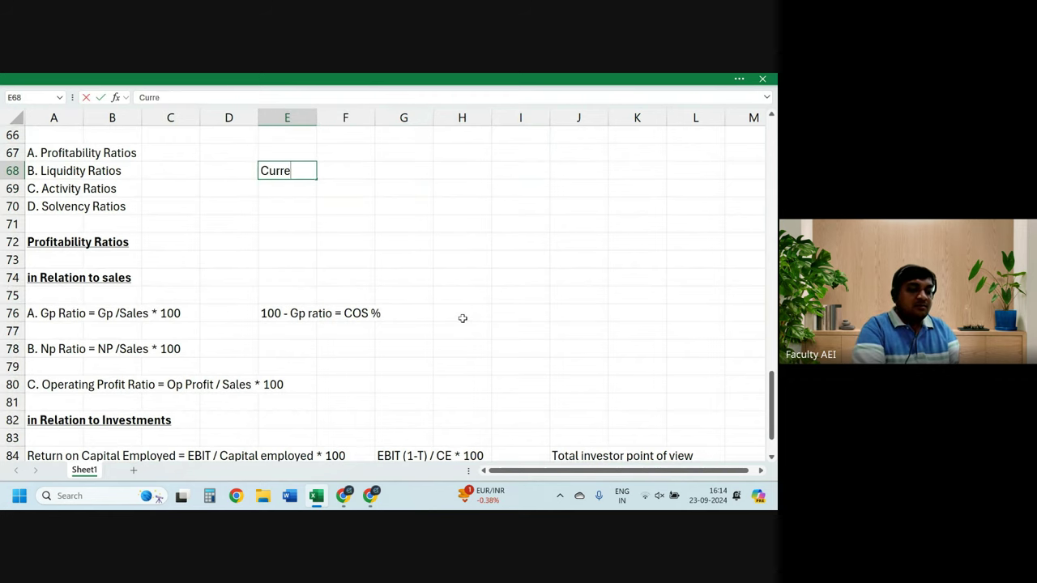
{"action": "type", "text": "nt ratio"}
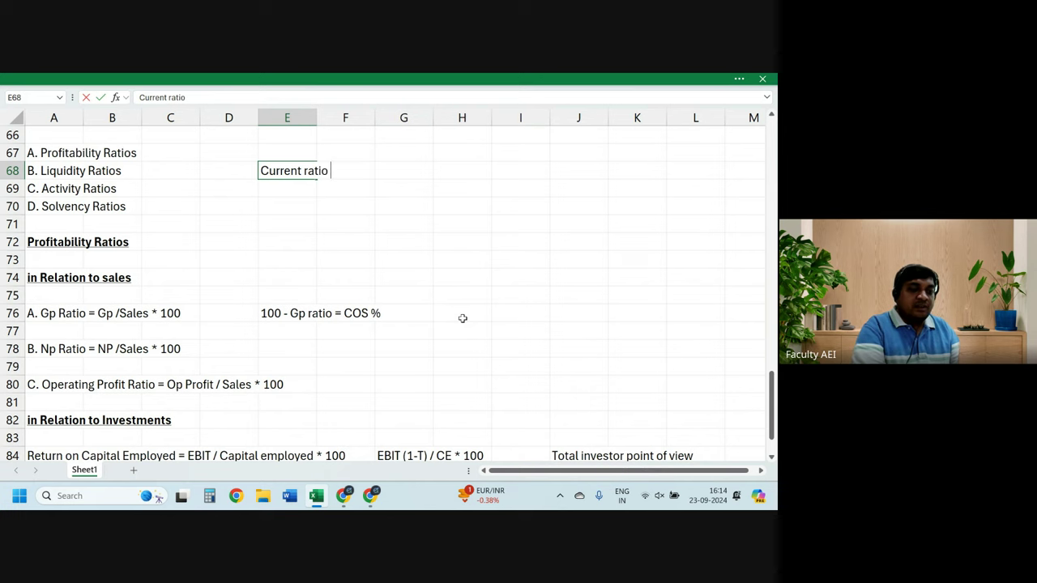
{"action": "type", "text": " = CA"}
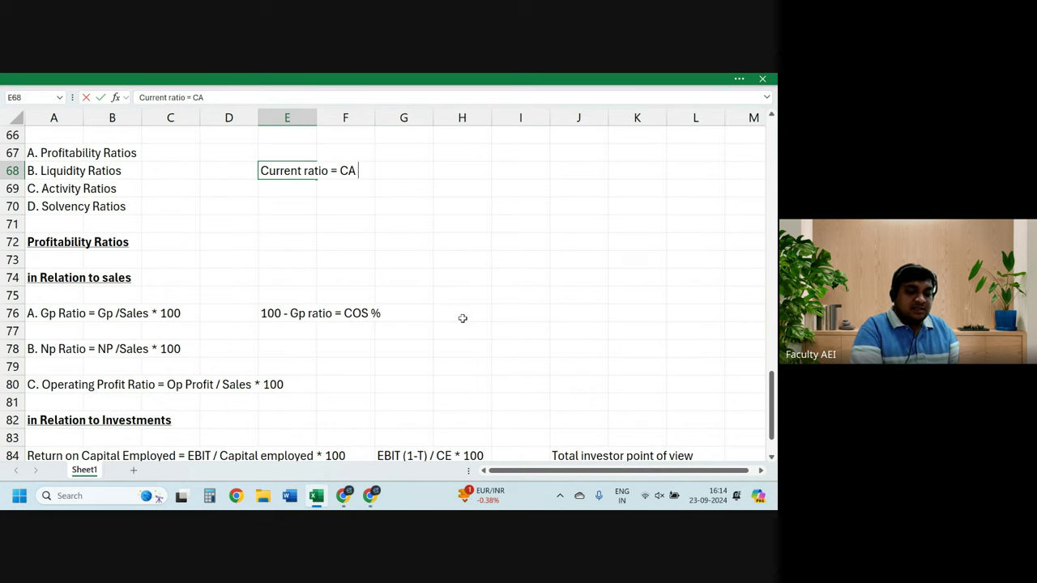
{"action": "type", "text": " ? Cl"}
{"action": "key", "text": "BackSpace"}
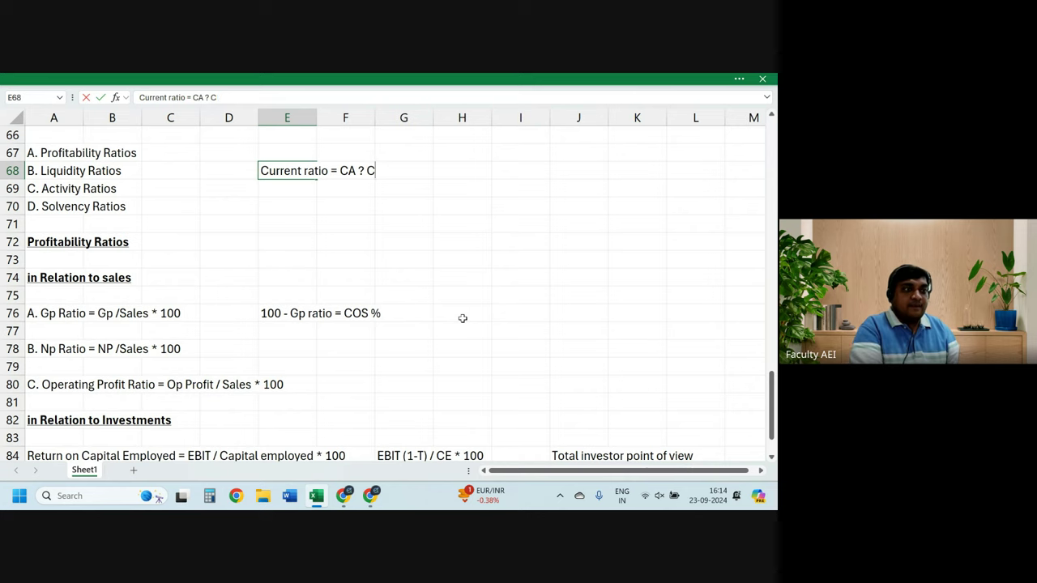
{"action": "key", "text": "BackSpace"}
{"action": "key", "text": "BackSpace"}
{"action": "key", "text": "BackSpace"}
{"action": "type", "text": "/ CL"}
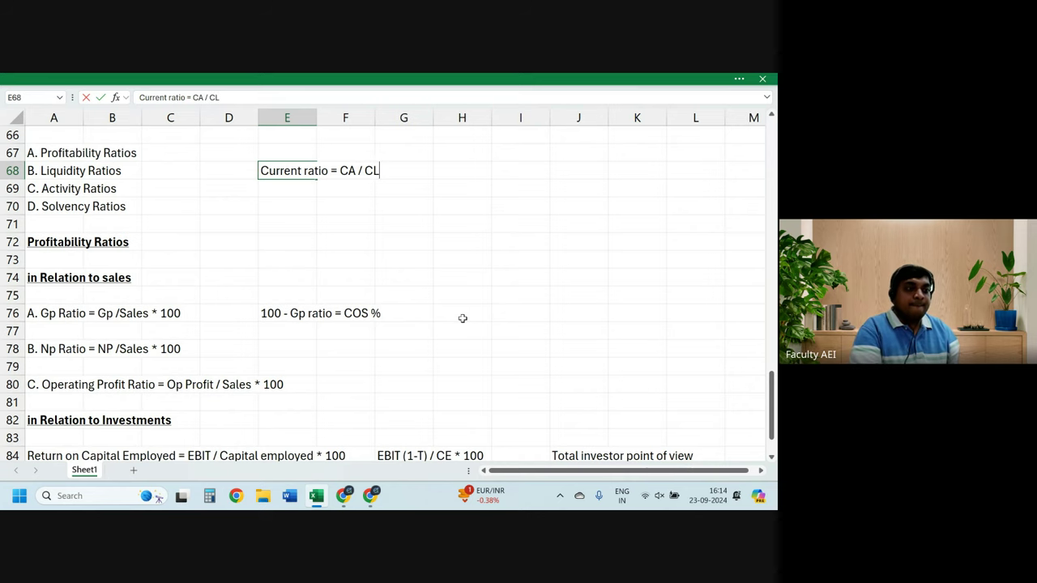
{"action": "key", "text": "Return"}
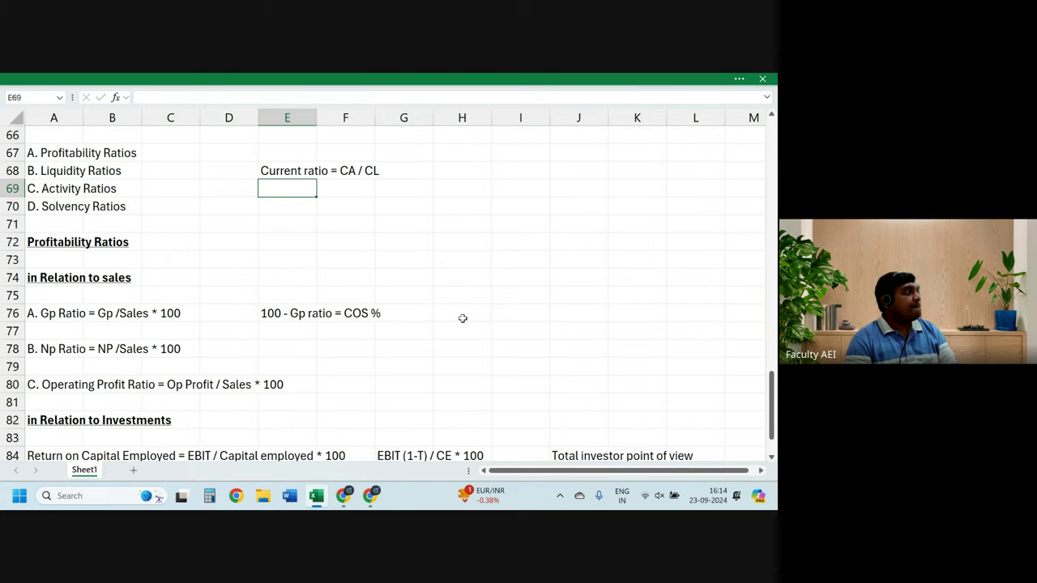
Step: In cell E70, enter 'Debt - Equity Ratio = Debt / Equity OR Debt / Total capital employed'
{"action": "key", "text": "Down"}
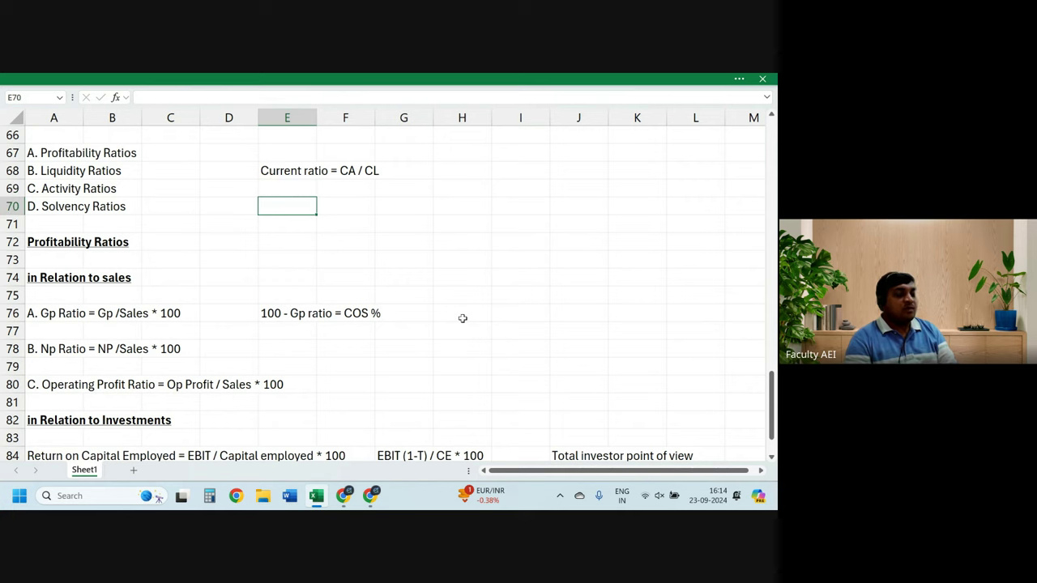
{"action": "type", "text": "DE"}
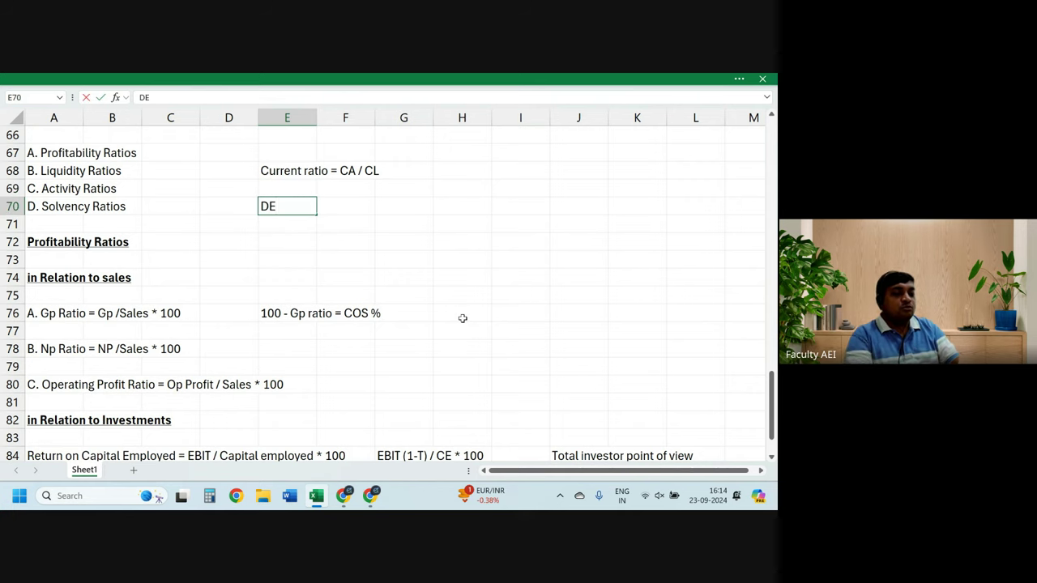
{"action": "key", "text": "BackSpace"}
{"action": "type", "text": "ebt - "}
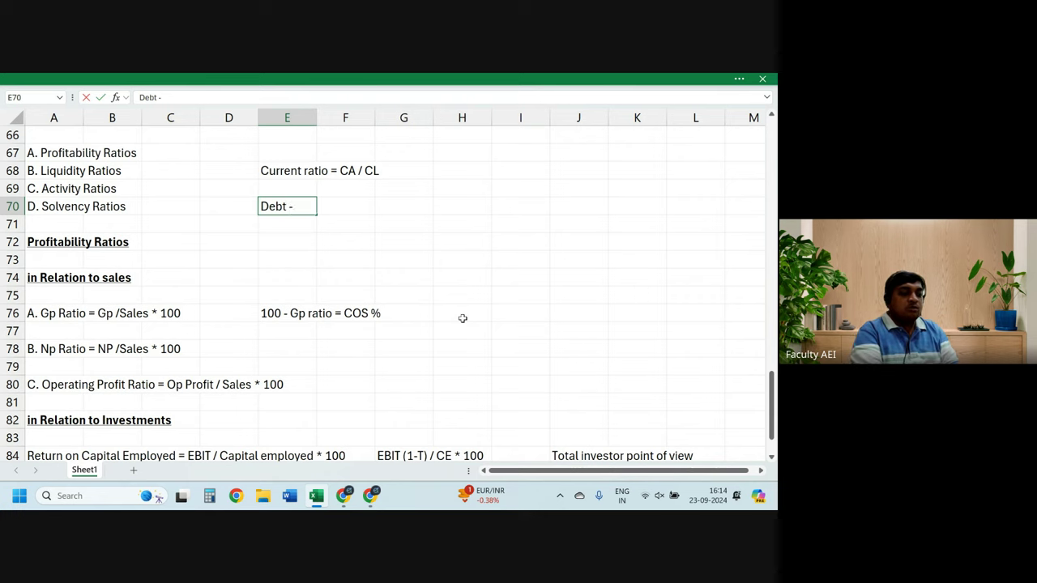
{"action": "type", "text": "Equity"}
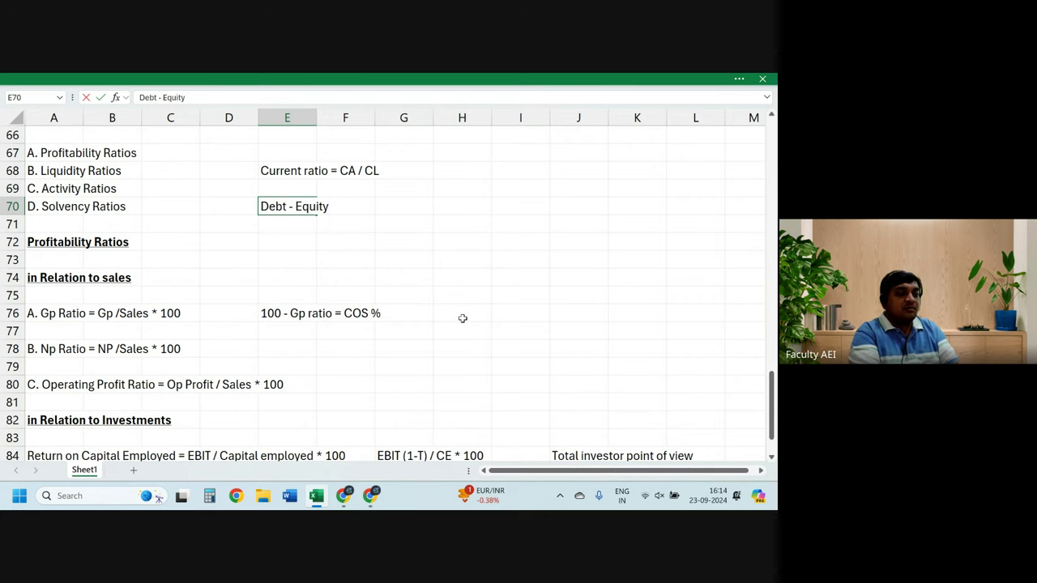
{"action": "type", "text": " Ratio "}
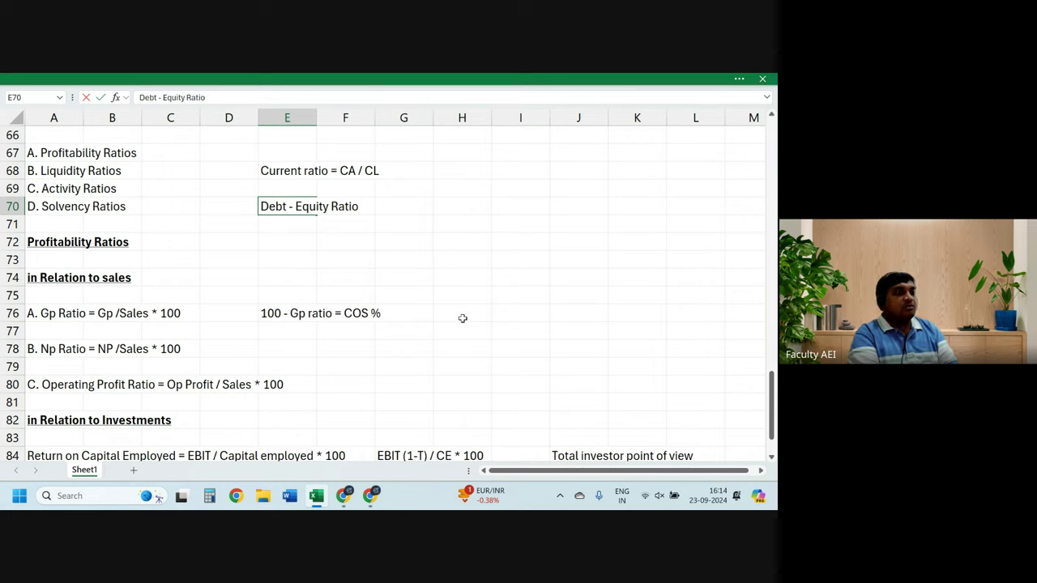
{"action": "type", "text": "= "}
{"action": "type", "text": "Debt "}
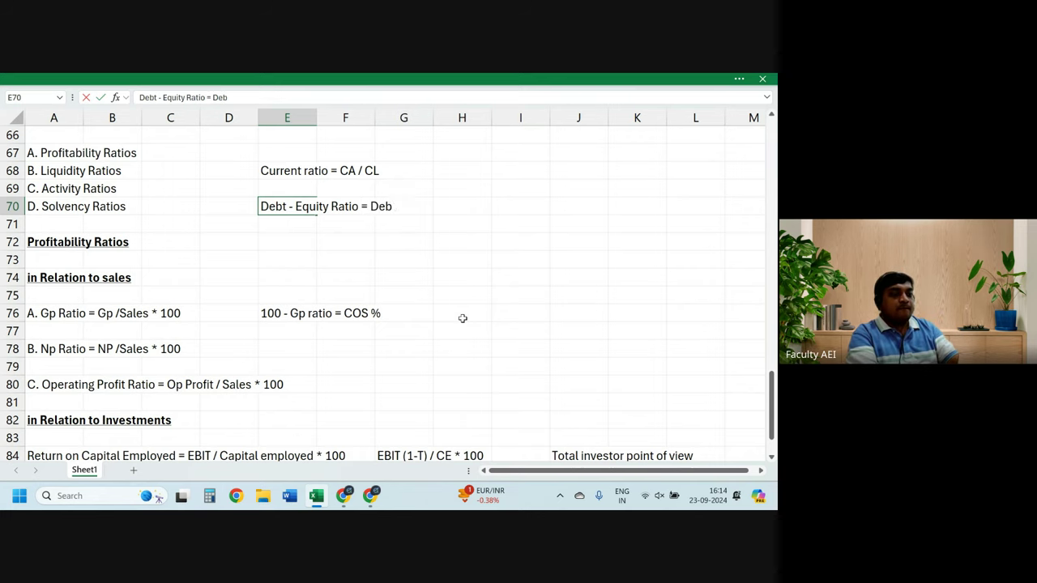
{"action": "type", "text": "/ E"}
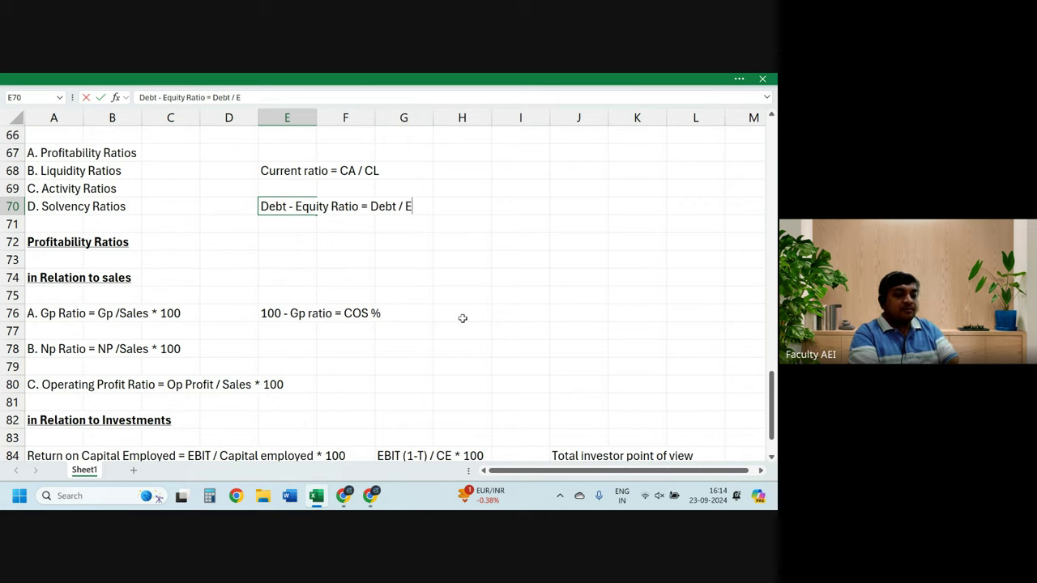
{"action": "type", "text": "quity"}
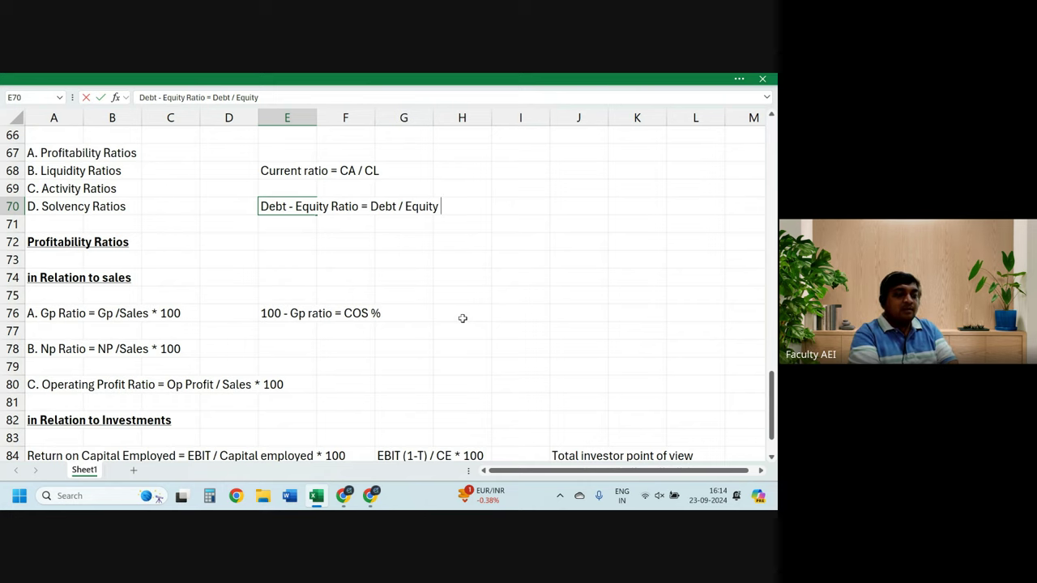
{"action": "type", "text": "    OR"}
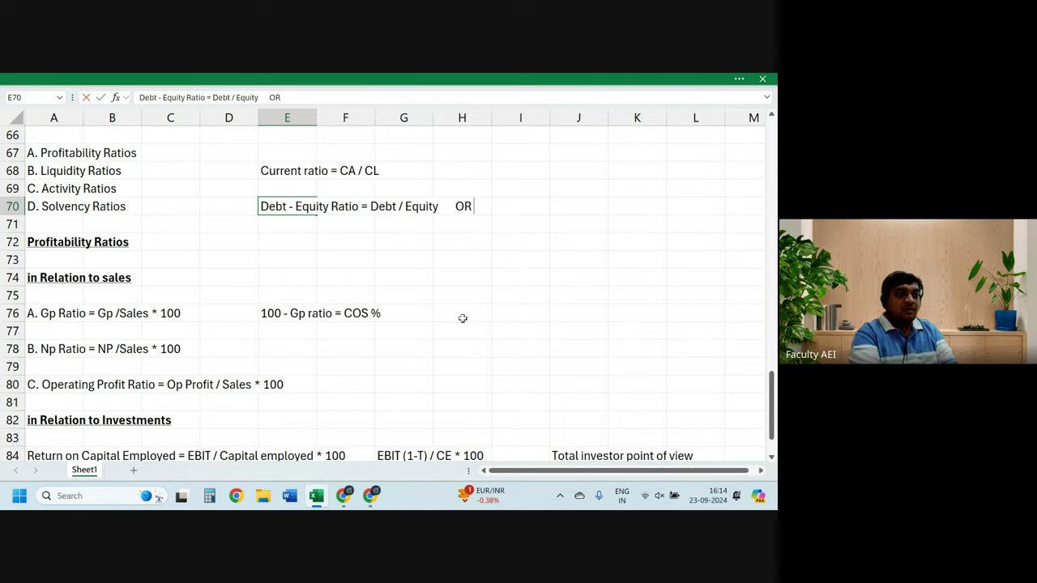
{"action": "type", "text": " Debt"}
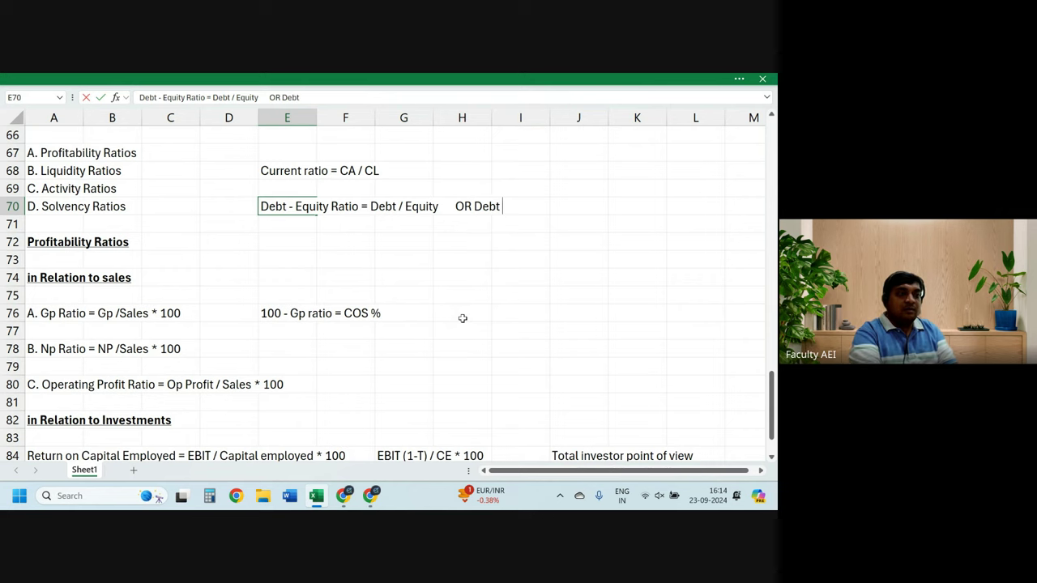
{"action": "type", "text": " ? Tota"}
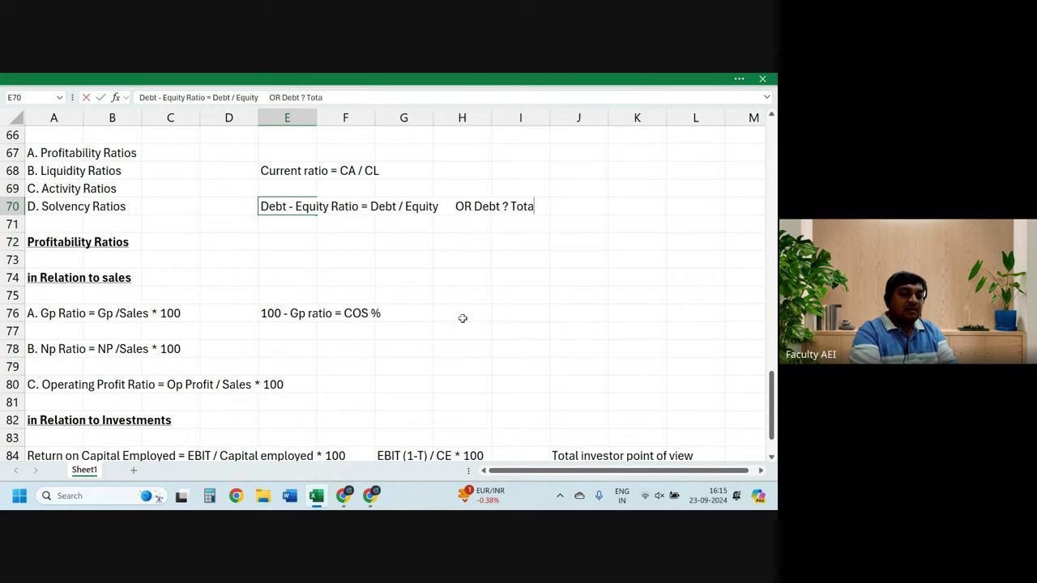
{"action": "type", "text": "l"}
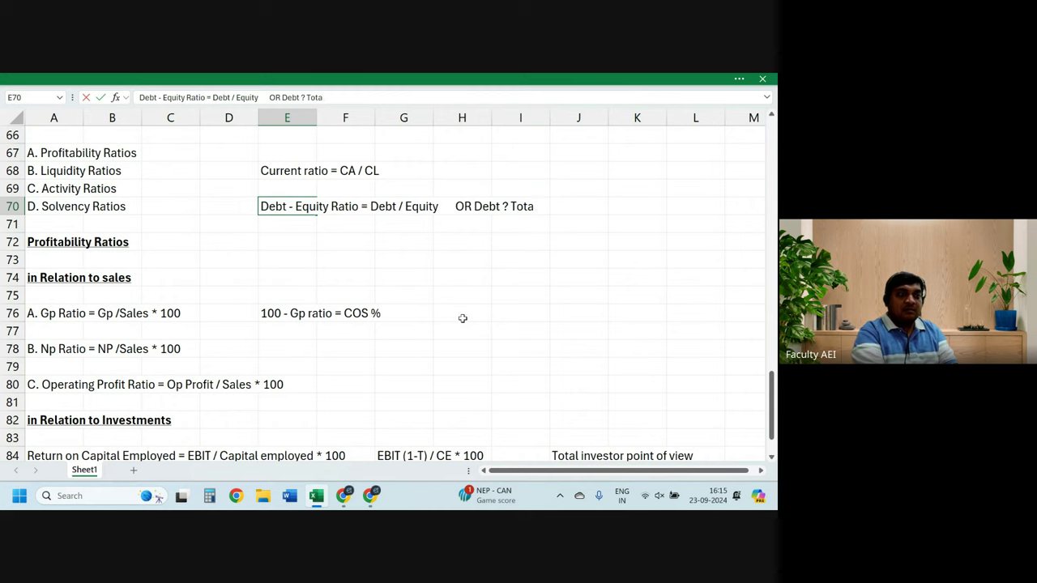
{"action": "key", "text": "BackSpace"}
{"action": "key", "text": "BackSpace"}
{"action": "key", "text": "BackSpace"}
{"action": "type", "text": "/"}
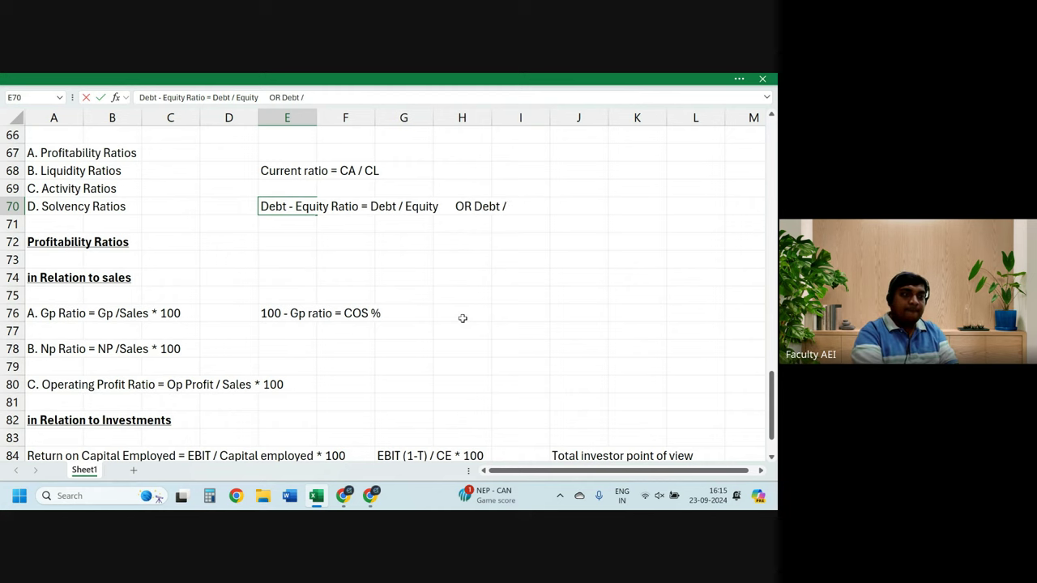
{"action": "type", "text": " Tota"}
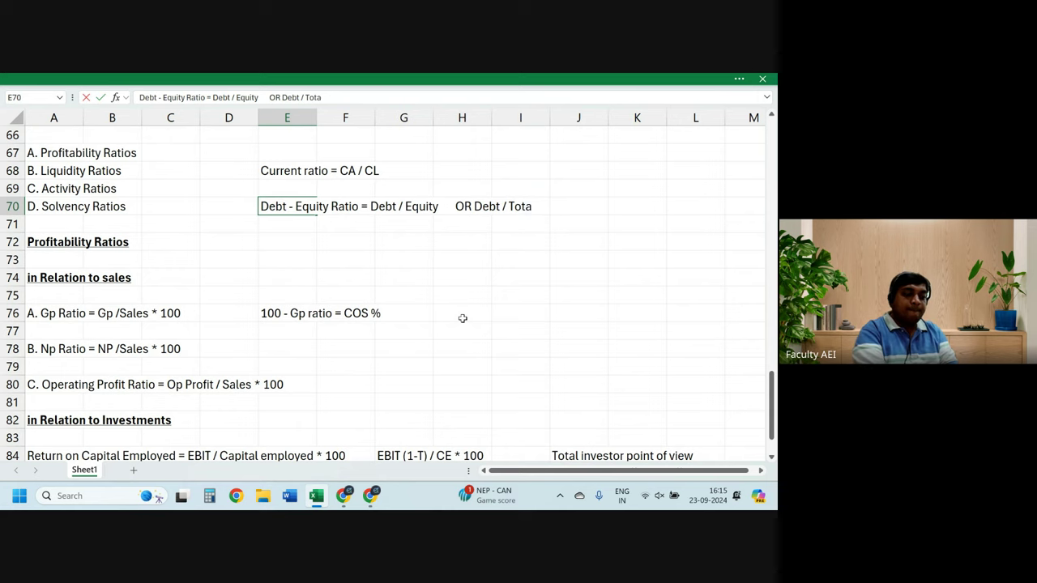
{"action": "type", "text": "l capita"}
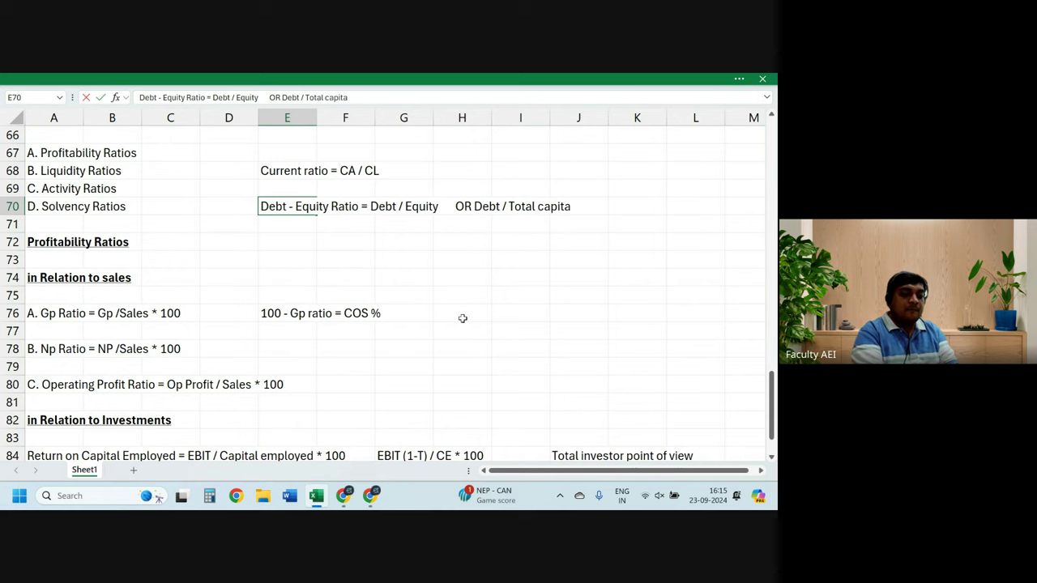
{"action": "type", "text": "l employ"}
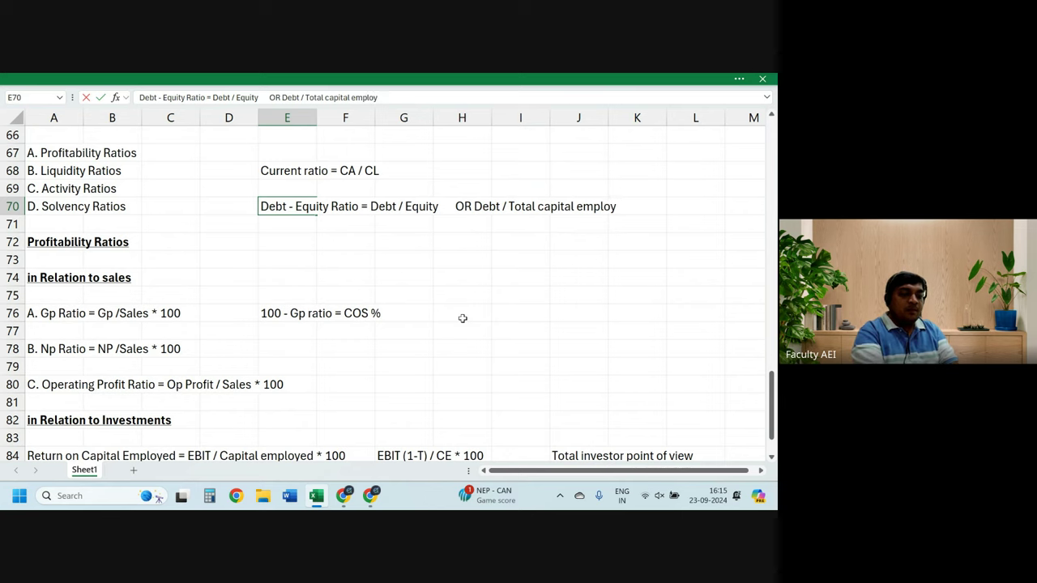
{"action": "type", "text": "ed"}
{"action": "key", "text": "Return"}
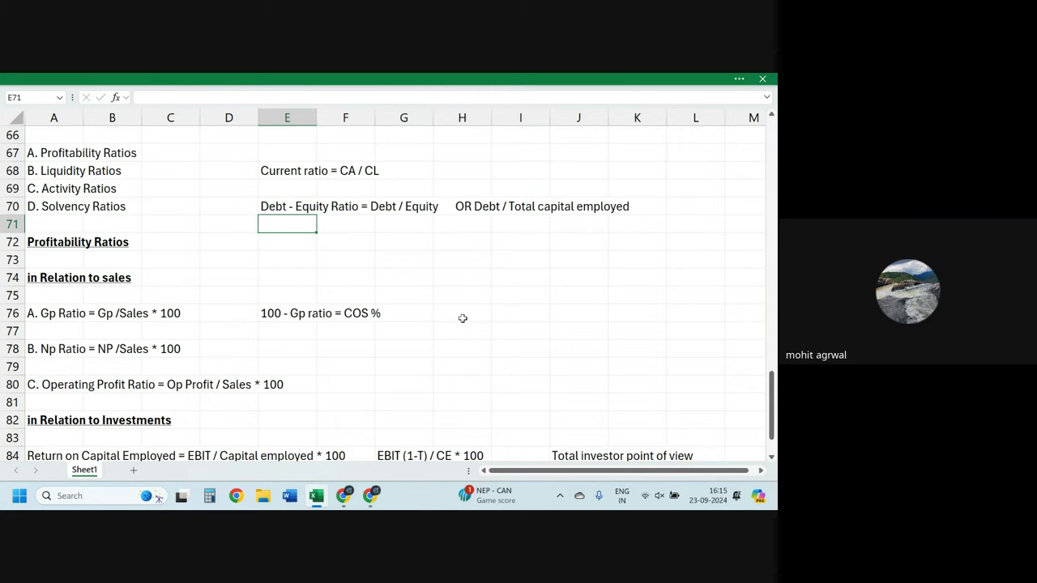
{"action": "key", "text": "Down"}
{"action": "key", "text": "Down"}
{"action": "key", "text": "Down"}
{"action": "key", "text": "Down"}
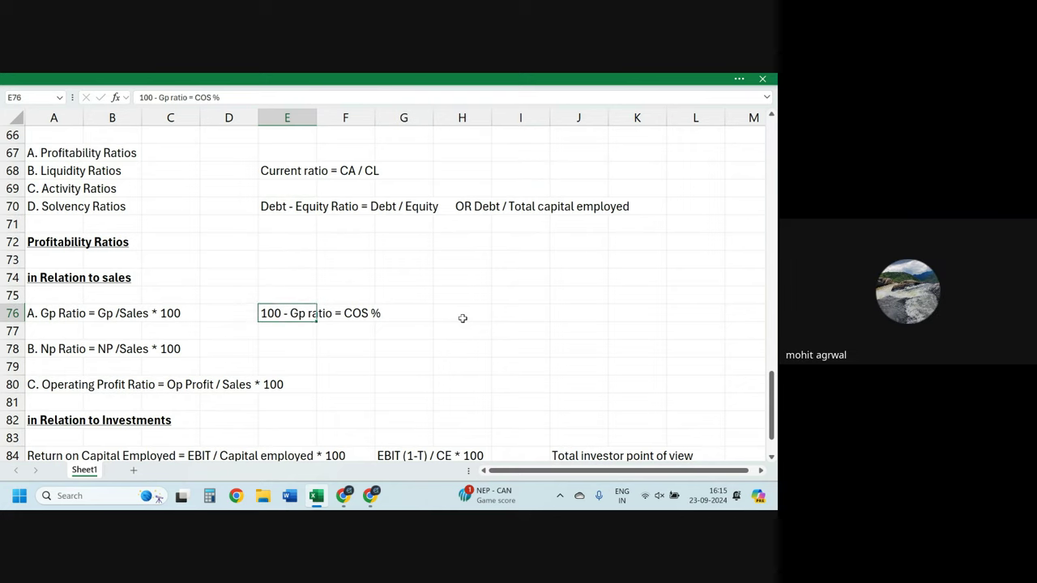
{"action": "key", "text": "Down"}
{"action": "key", "text": "Down"}
{"action": "key", "text": "Down"}
{"action": "key", "text": "Down"}
{"action": "key", "text": "Down"}
{"action": "key", "text": "Up"}
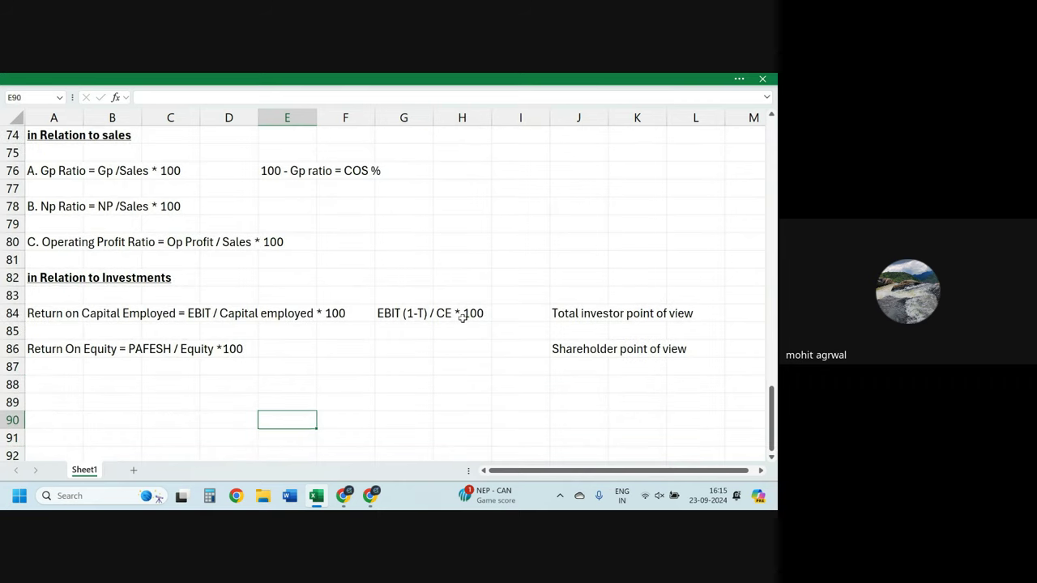
{"action": "key", "text": "Up"}
{"action": "key", "text": "Up"}
{"action": "key", "text": "Up"}
{"action": "key", "text": "Up"}
{"action": "key", "text": "Up"}
{"action": "key", "text": "Up"}
{"action": "key", "text": "Up"}
{"action": "key", "text": "Up"}
{"action": "key", "text": "Up"}
{"action": "key", "text": "Up"}
{"action": "key", "text": "Up"}
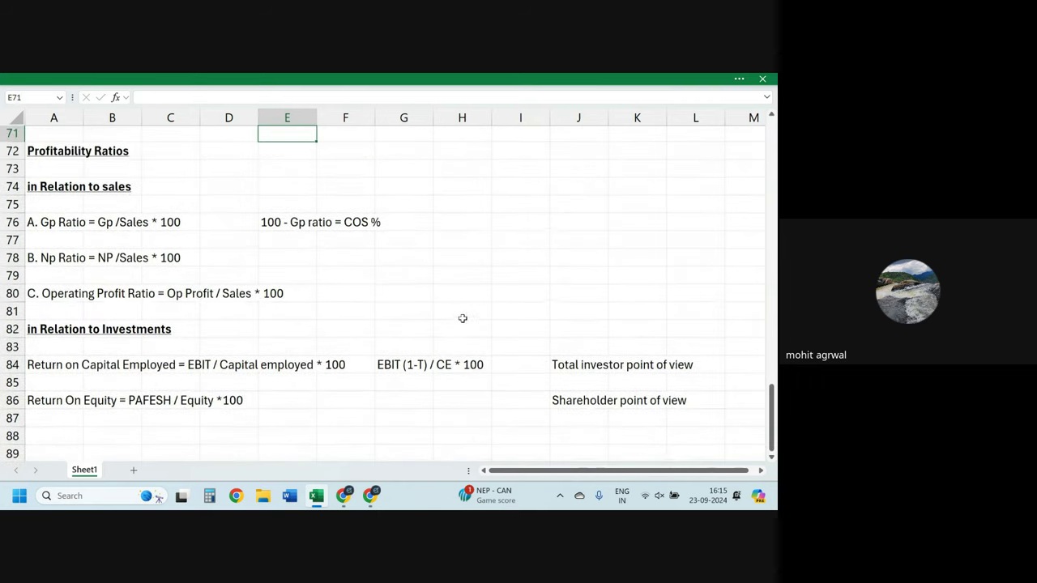
{"action": "key", "text": "Up"}
{"action": "key", "text": "Up"}
{"action": "key", "text": "Up"}
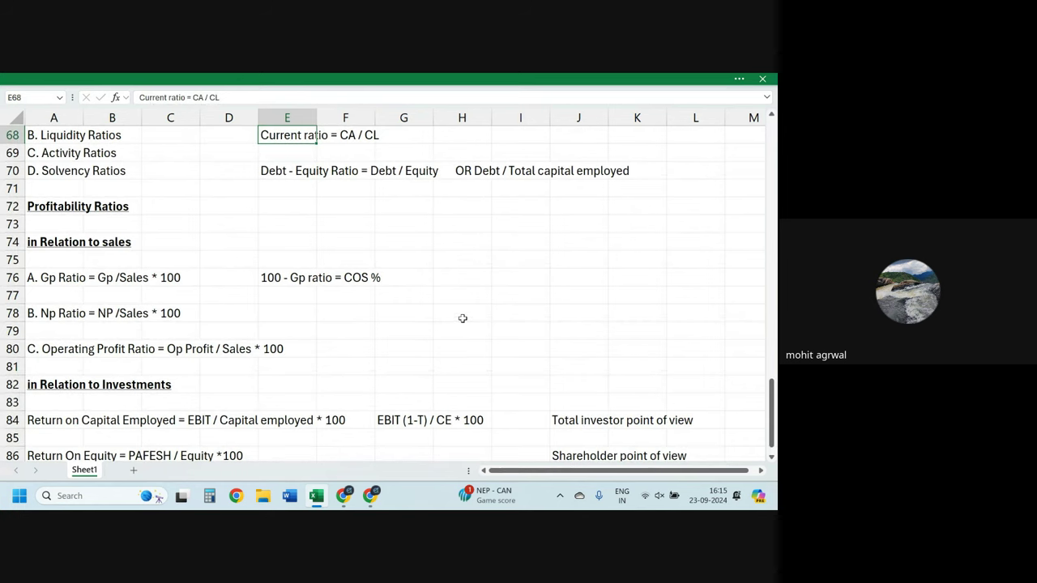